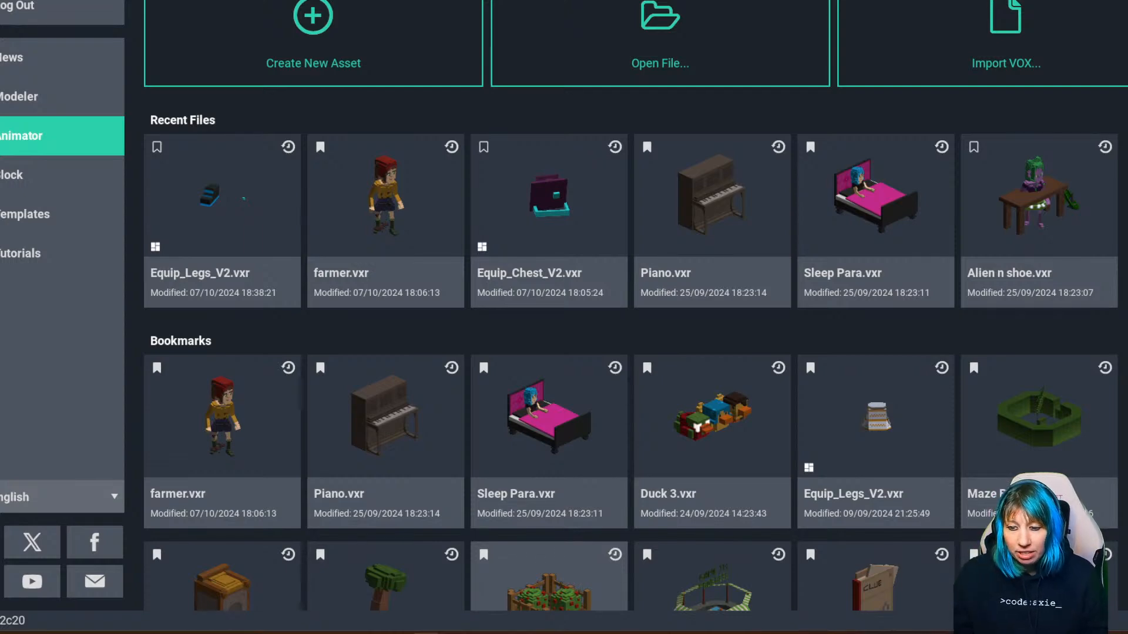
Open the bookmarked farm plot.vxr asset, hide the axes to inspect the plot from an angle, and return to the start page.
{"action": "scroll", "coordinate": [386, 499], "scroll_direction": "down", "scroll_amount": 2}
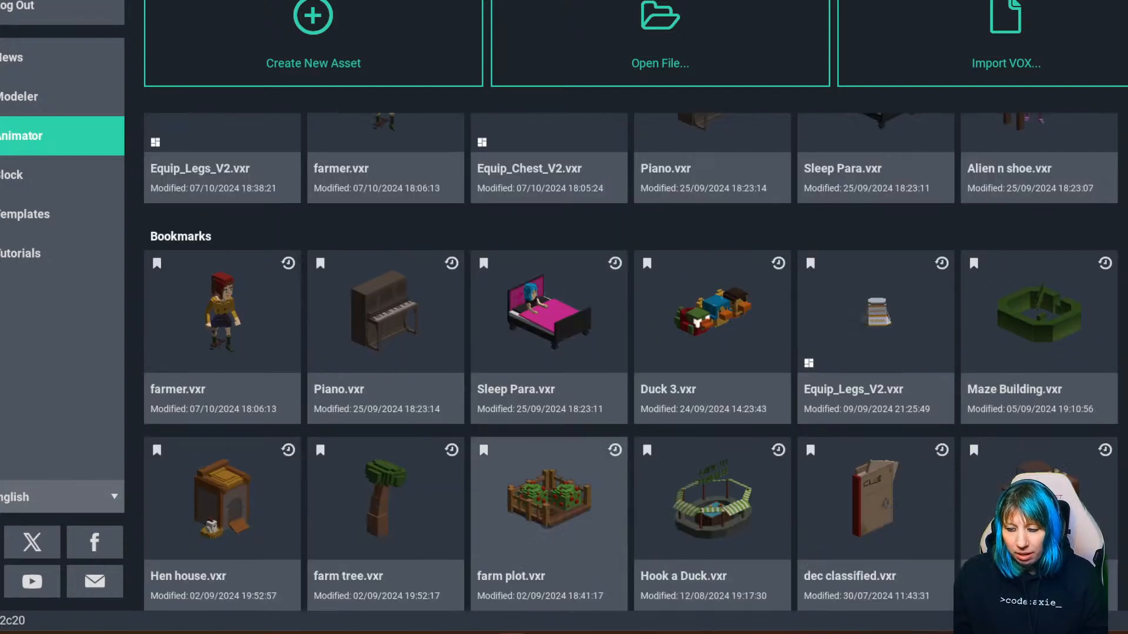
{"action": "left_click", "coordinate": [549, 500]}
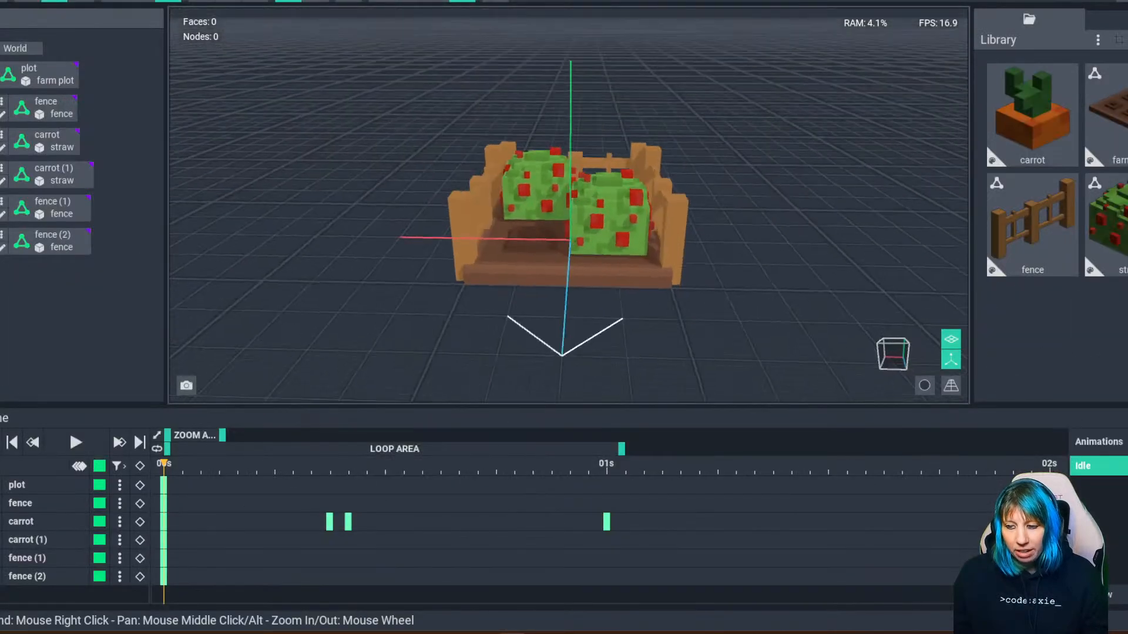
{"action": "left_click", "coordinate": [950, 359]}
{"action": "right_click_drag", "start_coordinate": [569, 239], "coordinate": [589, 264]}
{"action": "scroll", "coordinate": [591, 296], "scroll_direction": "up", "scroll_amount": 2}
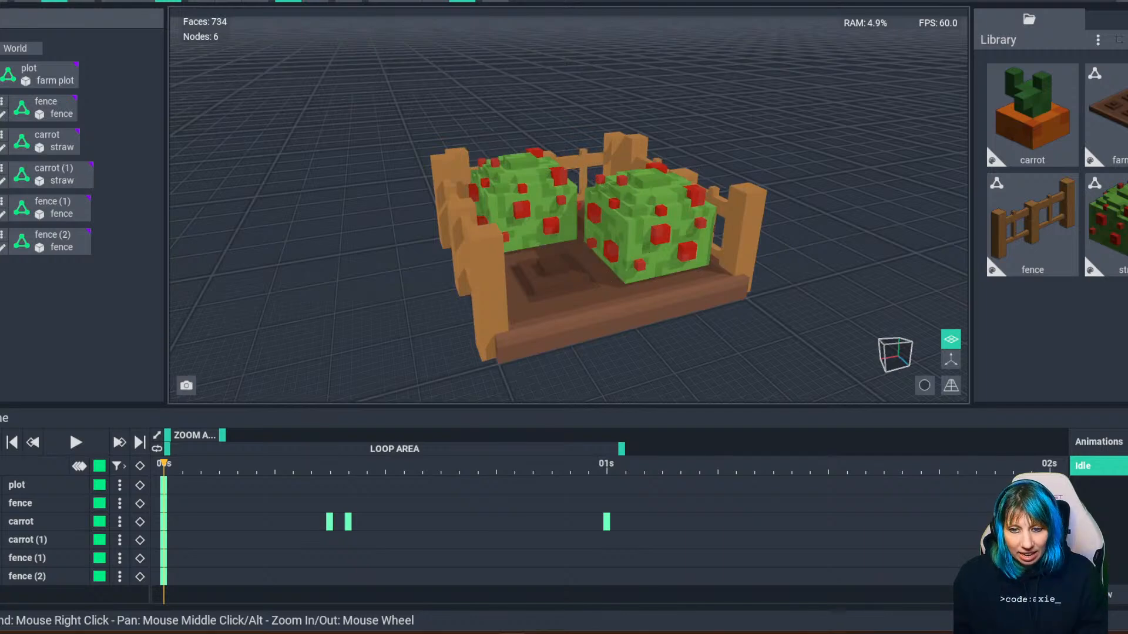
{"action": "left_click", "coordinate": [2, 2]}
{"action": "left_click", "coordinate": [431, 207]}
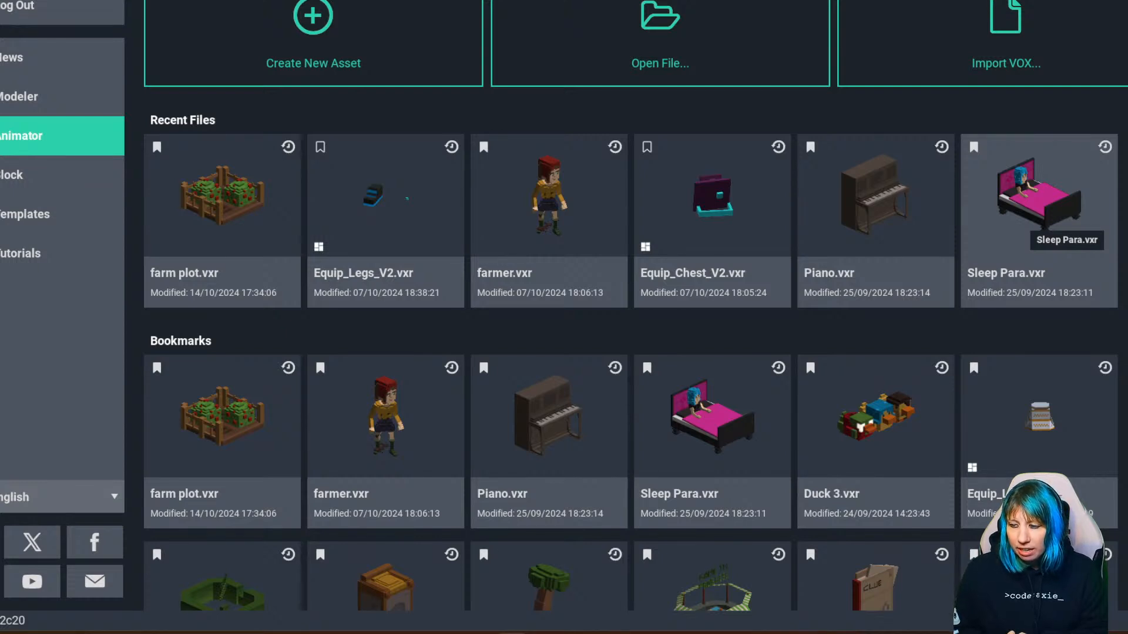
{"action": "scroll", "coordinate": [875, 200], "scroll_direction": "down", "scroll_amount": 2}
{"action": "scroll", "coordinate": [631, 363], "scroll_direction": "down", "scroll_amount": 4}
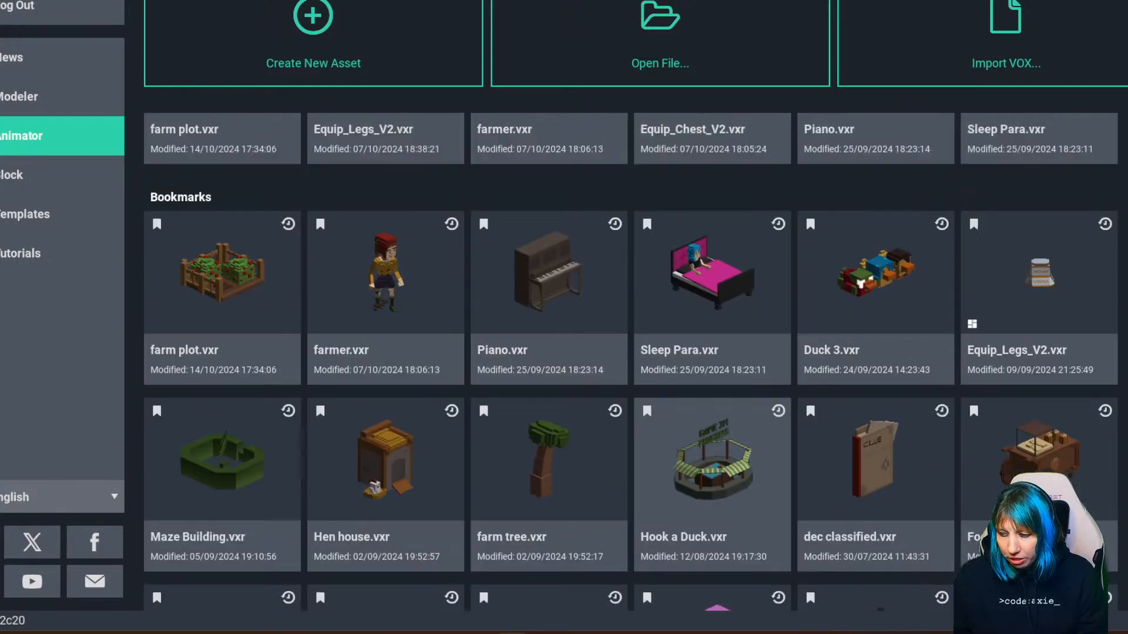
{"action": "scroll", "coordinate": [631, 363], "scroll_direction": "up", "scroll_amount": 1}
{"action": "scroll", "coordinate": [630, 362], "scroll_direction": "up", "scroll_amount": 5}
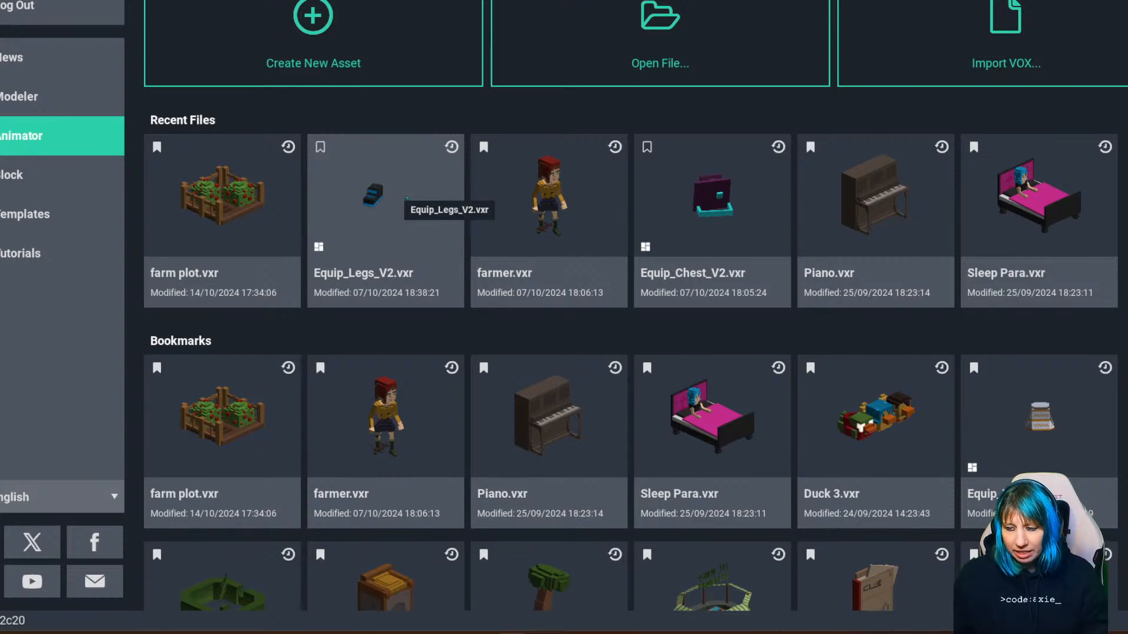
{"action": "scroll", "coordinate": [405, 199], "scroll_direction": "down", "scroll_amount": 2}
{"action": "scroll", "coordinate": [555, 458], "scroll_direction": "up", "scroll_amount": 1}
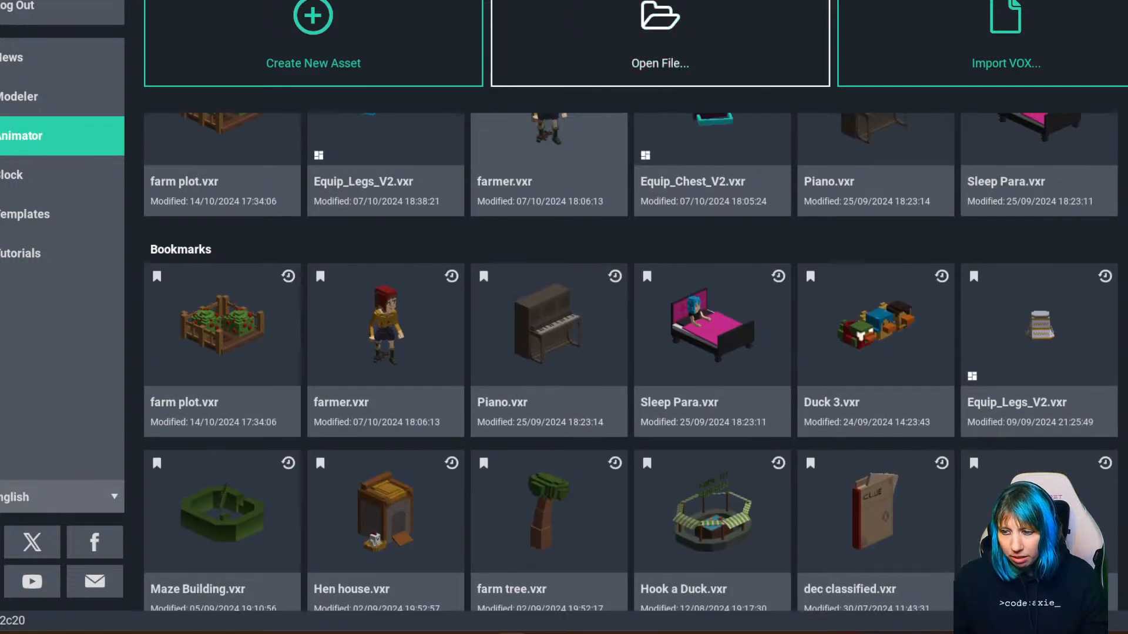
Look through the Halloween folder and its granny and Piano subfolders in the open-file dialog, then close the dialog without opening anything.
{"action": "left_click", "coordinate": [587, 53]}
{"action": "left_click", "coordinate": [286, 281]}
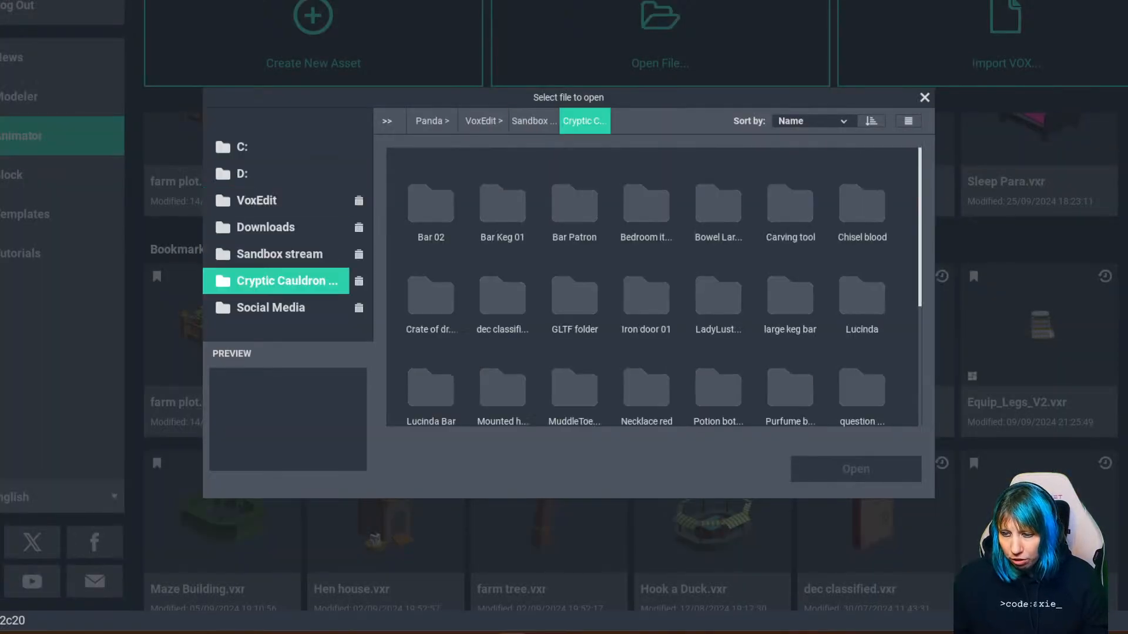
{"action": "left_click", "coordinate": [535, 121]}
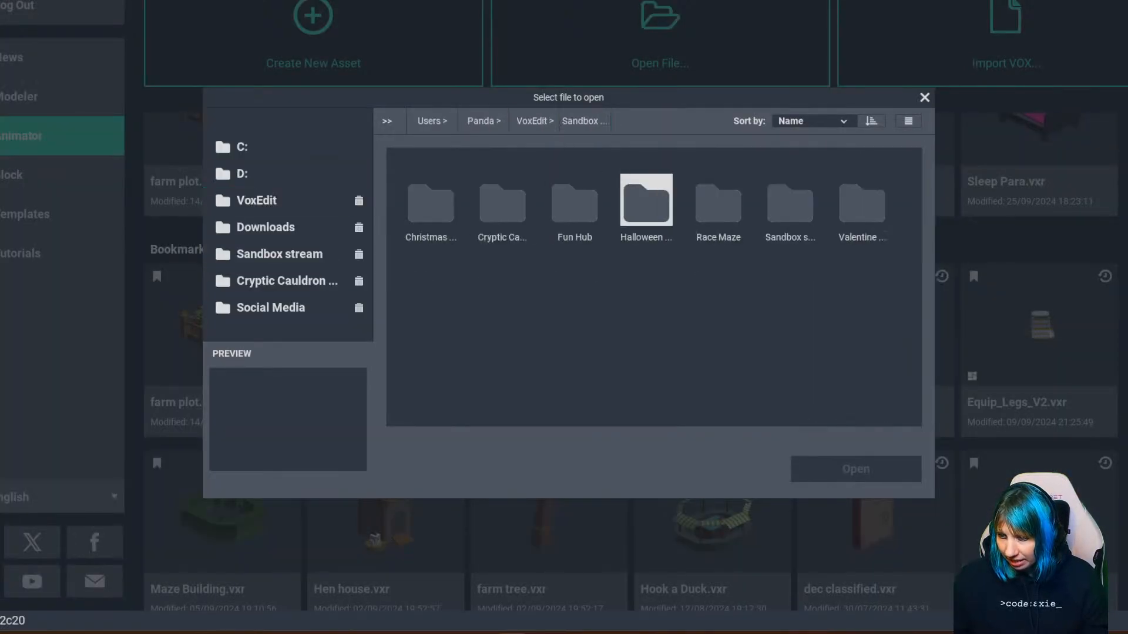
{"action": "double_click", "coordinate": [646, 202]}
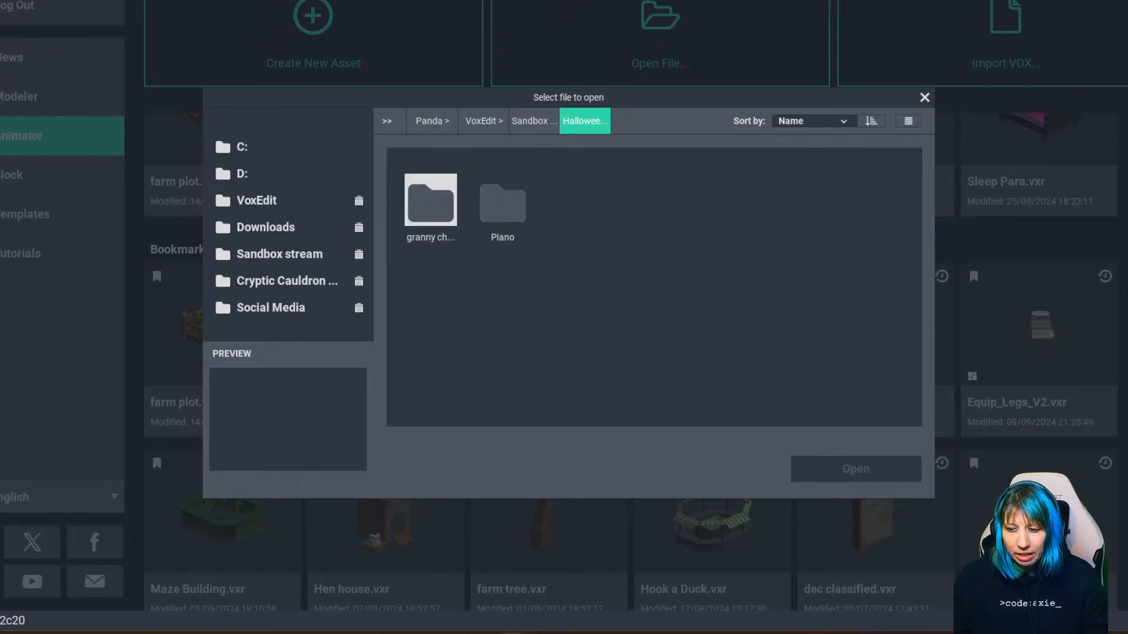
{"action": "double_click", "coordinate": [431, 199]}
{"action": "left_click", "coordinate": [534, 120]}
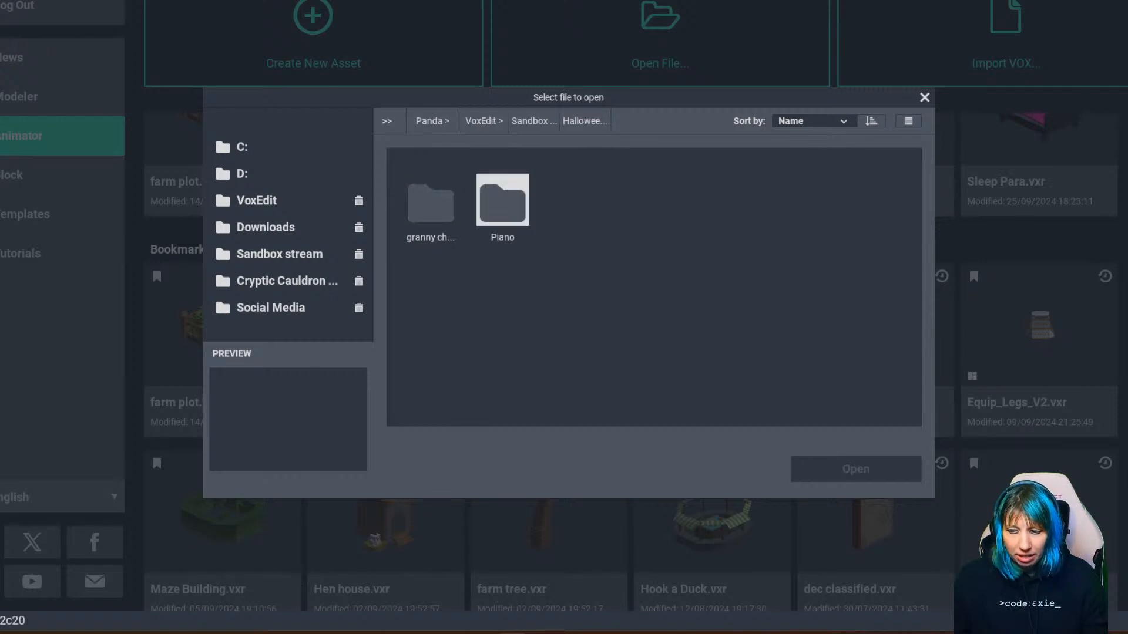
{"action": "double_click", "coordinate": [502, 200]}
{"action": "left_click", "coordinate": [531, 121]}
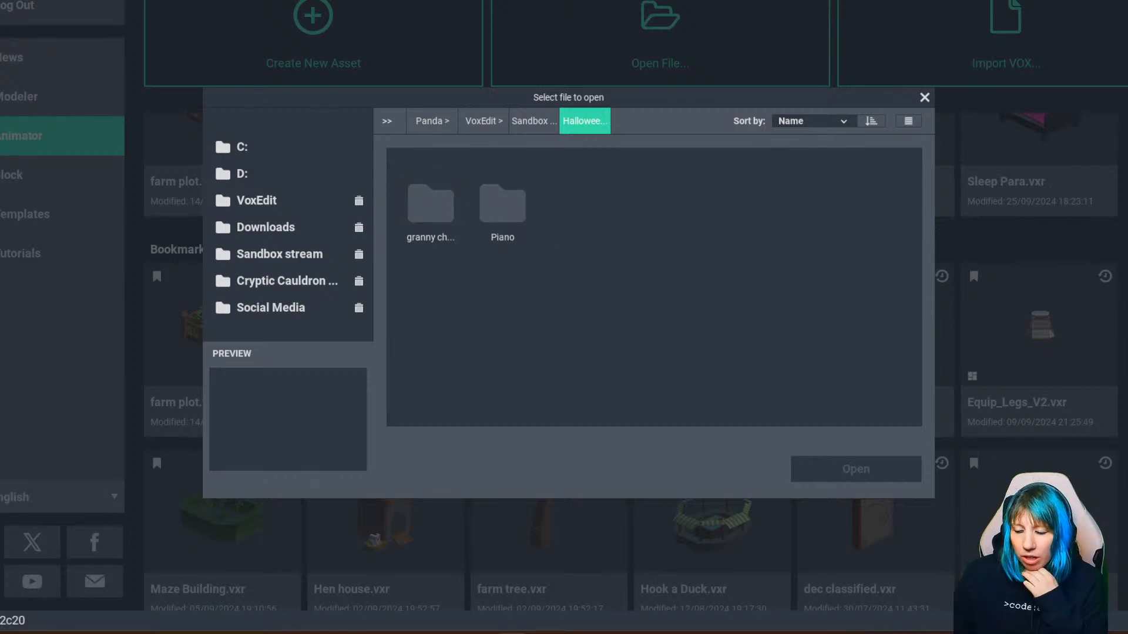
{"action": "left_click", "coordinate": [923, 97]}
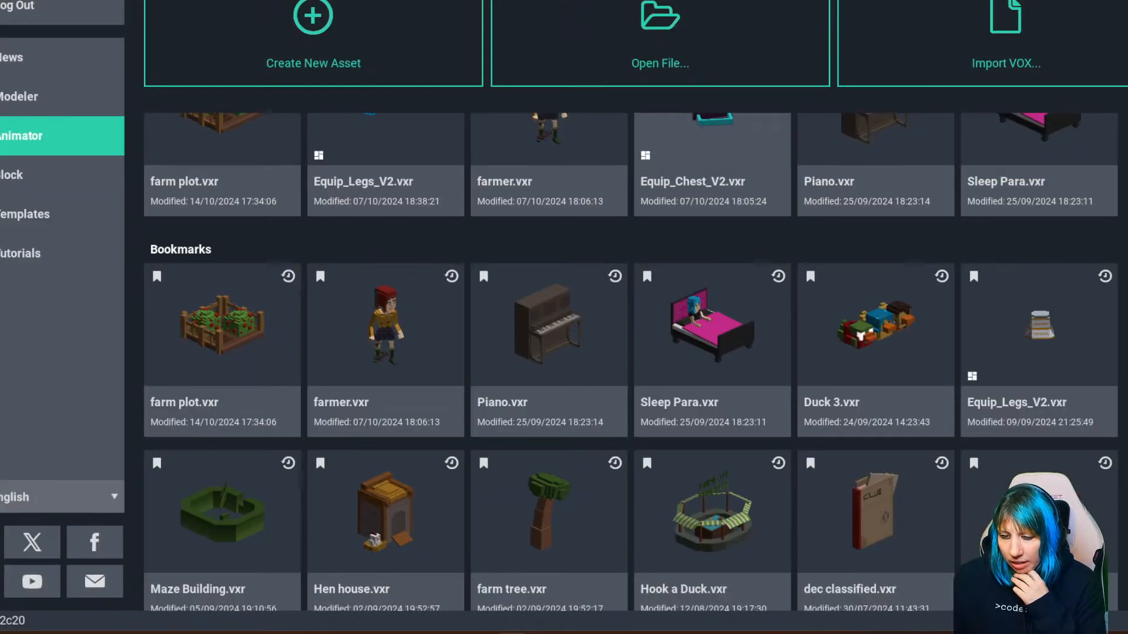
Review the bookmarked files and check the Halloween folder's contents once more without opening a file.
{"action": "scroll", "coordinate": [549, 323], "scroll_direction": "down", "scroll_amount": 2}
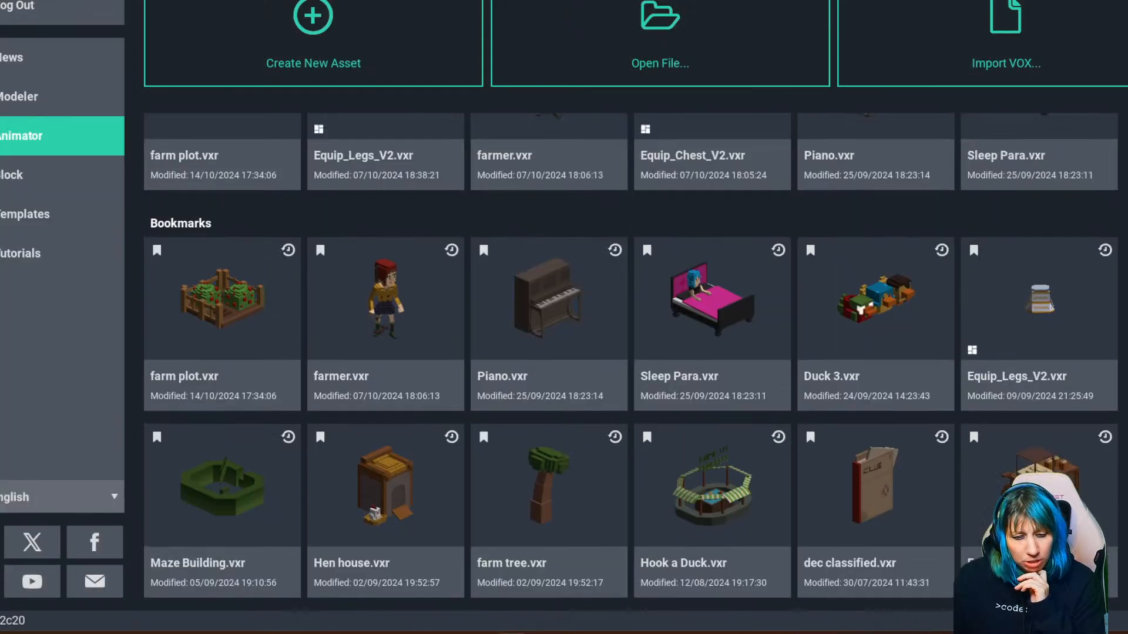
{"action": "scroll", "coordinate": [550, 323], "scroll_direction": "up", "scroll_amount": 3}
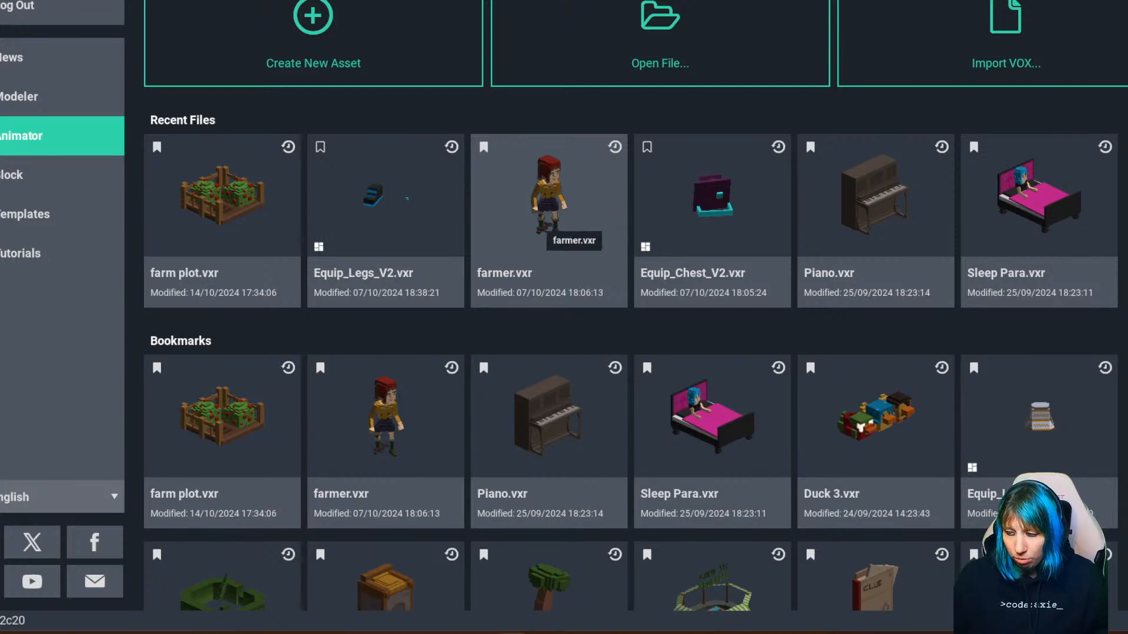
{"action": "scroll", "coordinate": [561, 212], "scroll_direction": "down", "scroll_amount": 2}
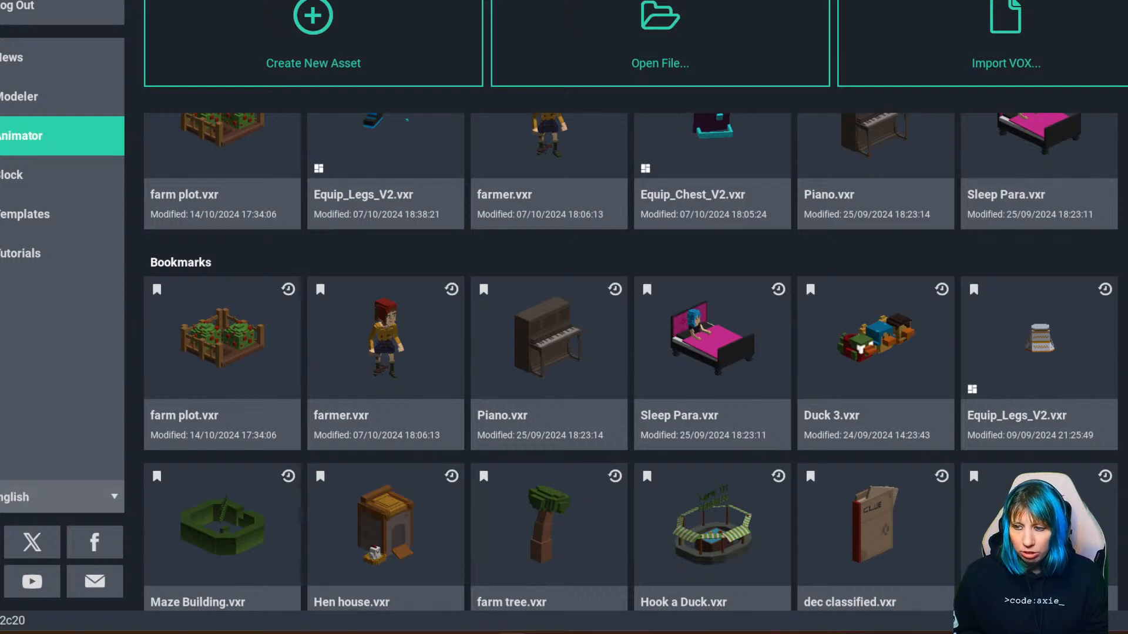
{"action": "left_click", "coordinate": [660, 44]}
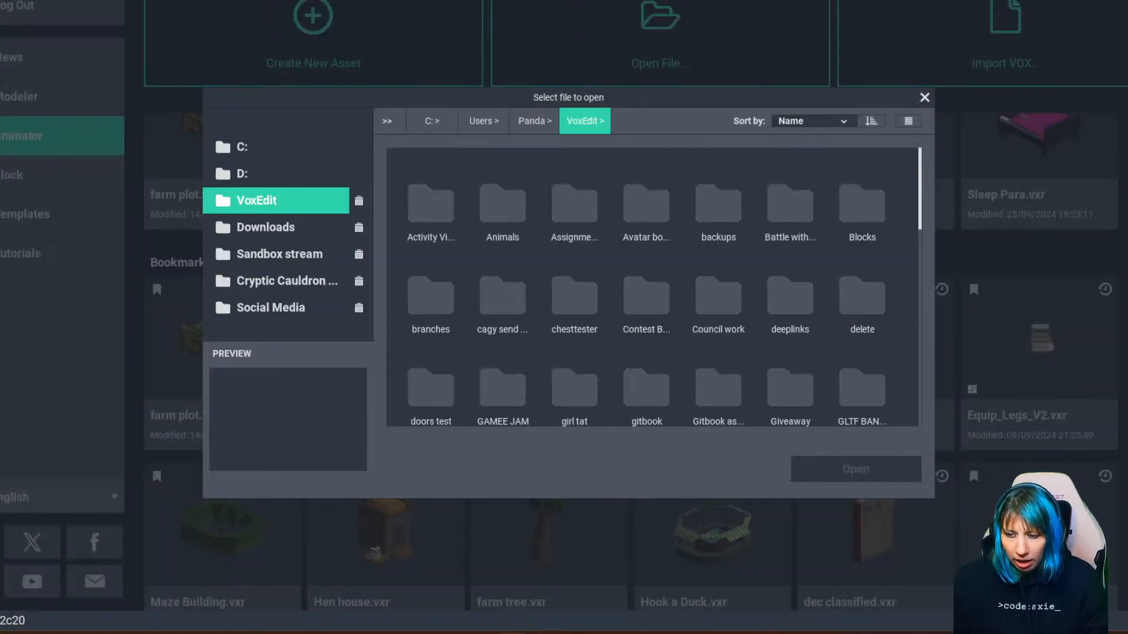
{"action": "left_click", "coordinate": [280, 281]}
{"action": "left_click", "coordinate": [532, 120]}
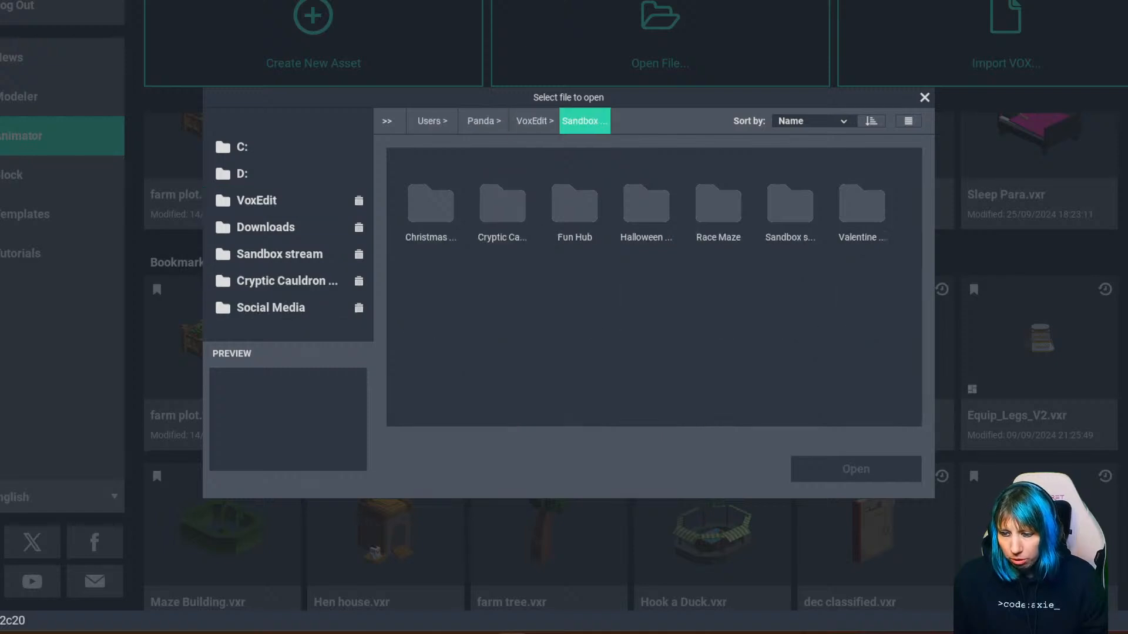
{"action": "double_click", "coordinate": [645, 205]}
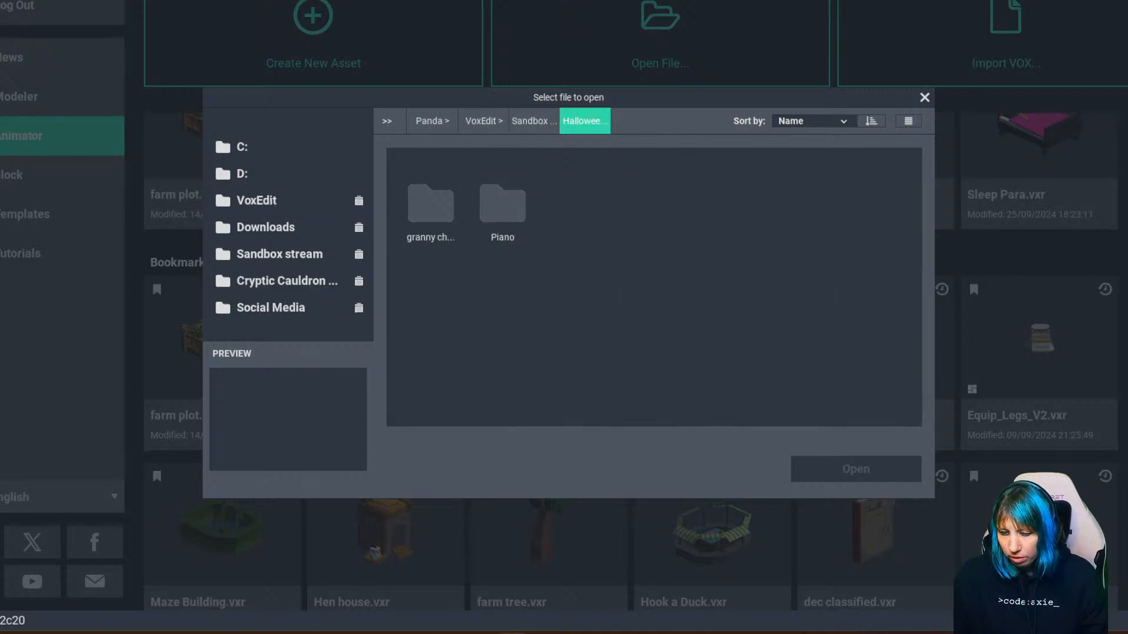
{"action": "left_click", "coordinate": [924, 97]}
Create a new animator asset named Bookcase in the Halloween folder inside the Sandbox directory.
{"action": "left_click", "coordinate": [313, 44]}
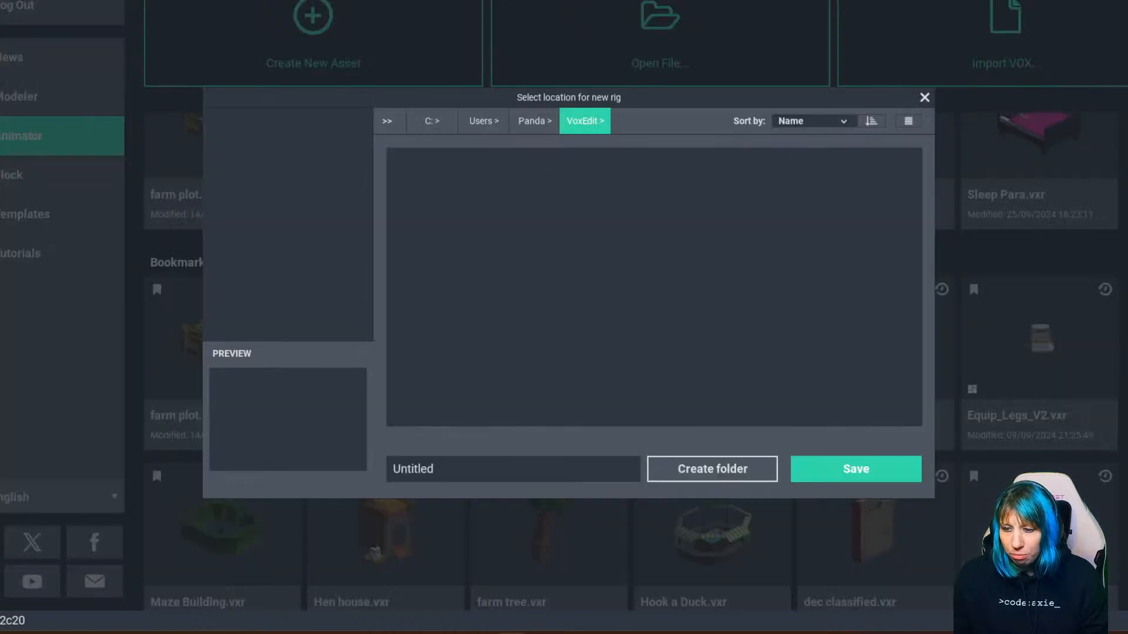
{"action": "left_click", "coordinate": [276, 281]}
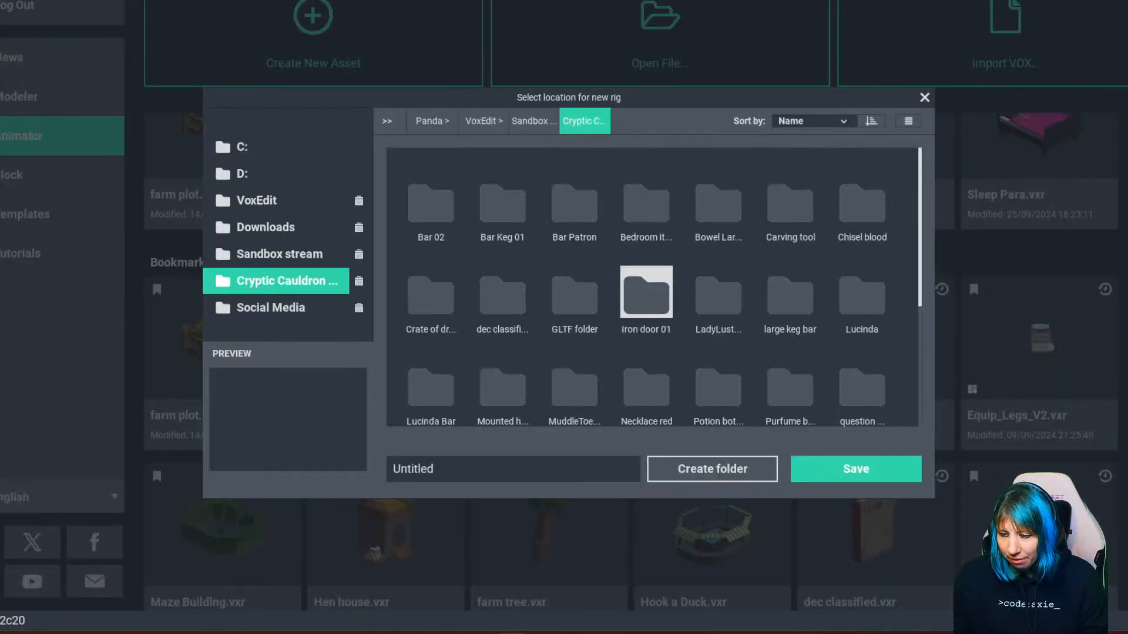
{"action": "left_click", "coordinate": [533, 121]}
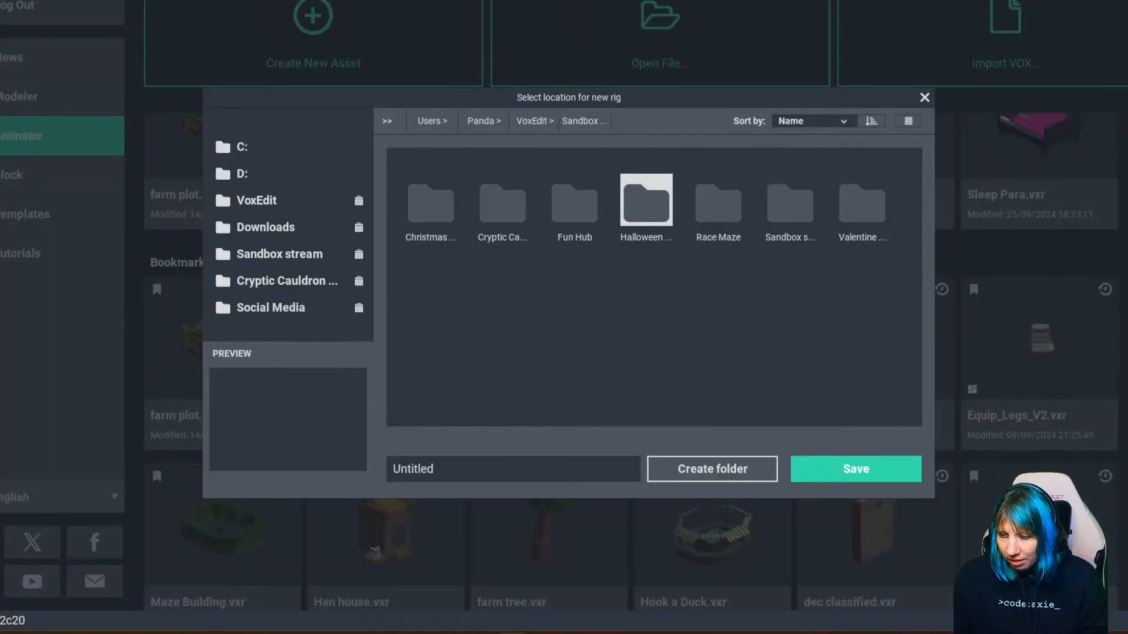
{"action": "double_click", "coordinate": [645, 205]}
{"action": "left_click", "coordinate": [413, 469]}
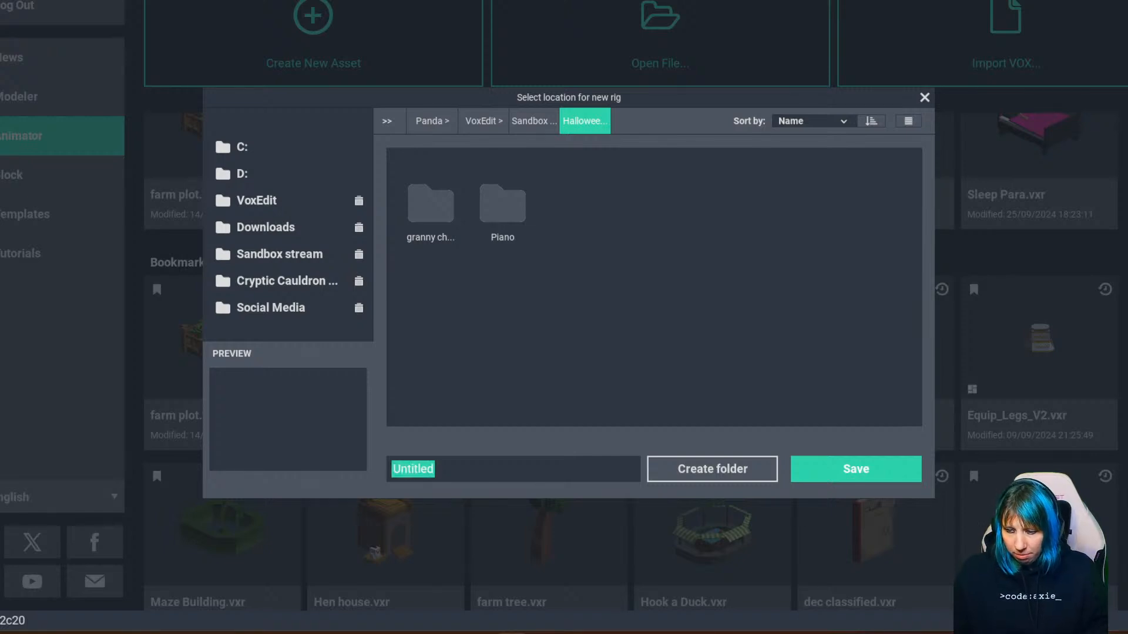
{"action": "type", "text": "Boo"}
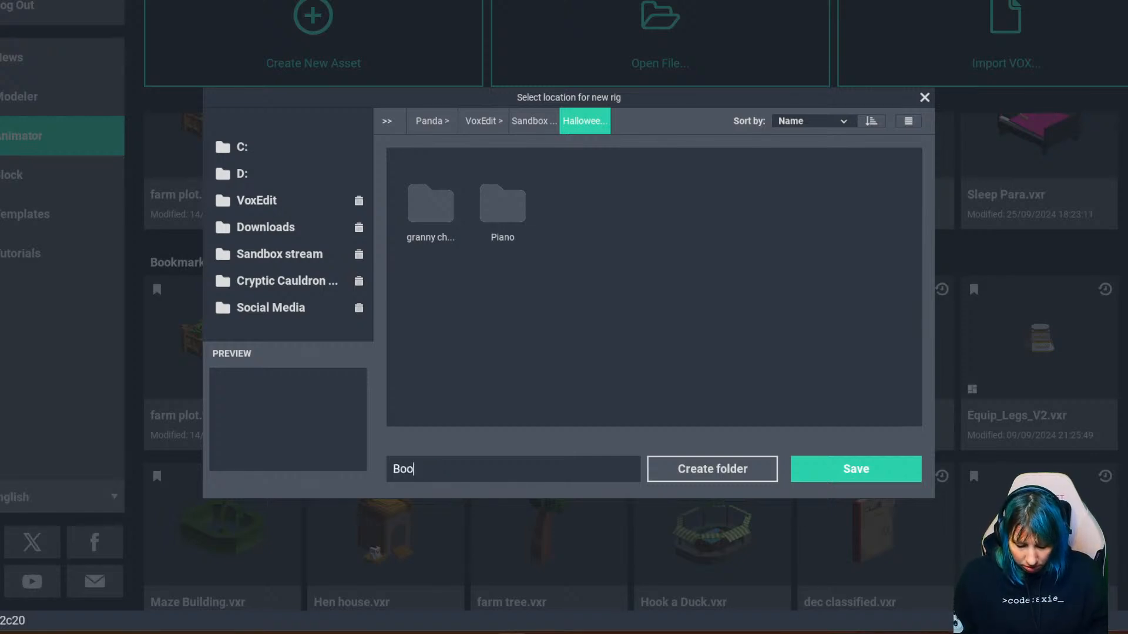
{"action": "type", "text": "kcase"}
{"action": "left_click", "coordinate": [855, 468]}
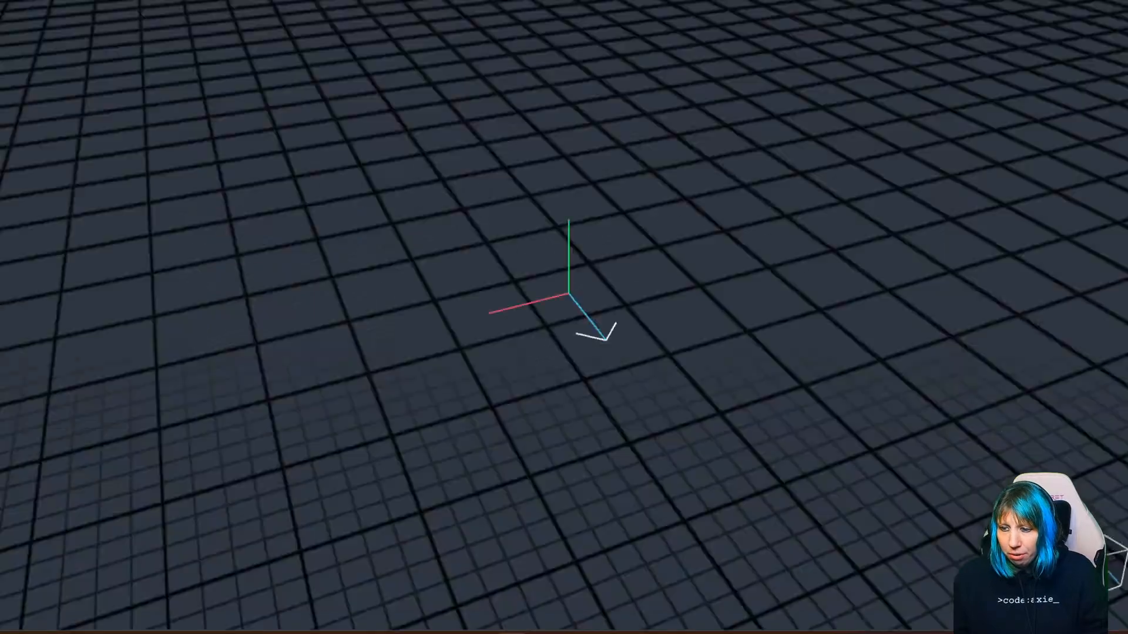
Add a node named "Control node" under World.
{"action": "right_click", "coordinate": [13, 49]}
{"action": "left_click", "coordinate": [29, 66]}
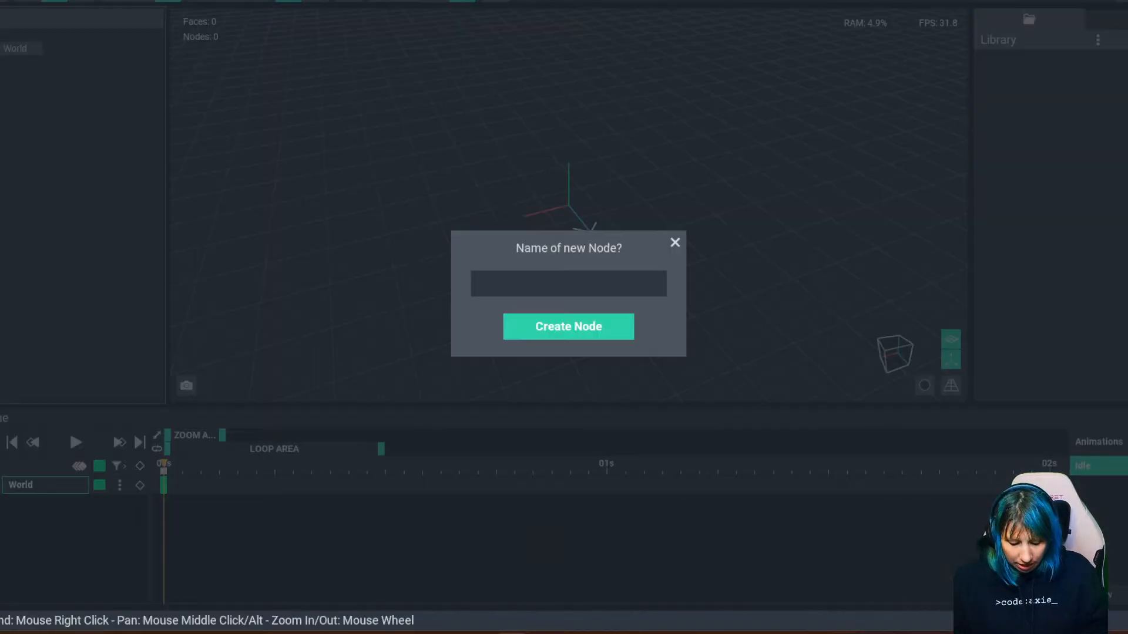
{"action": "type", "text": "control node"}
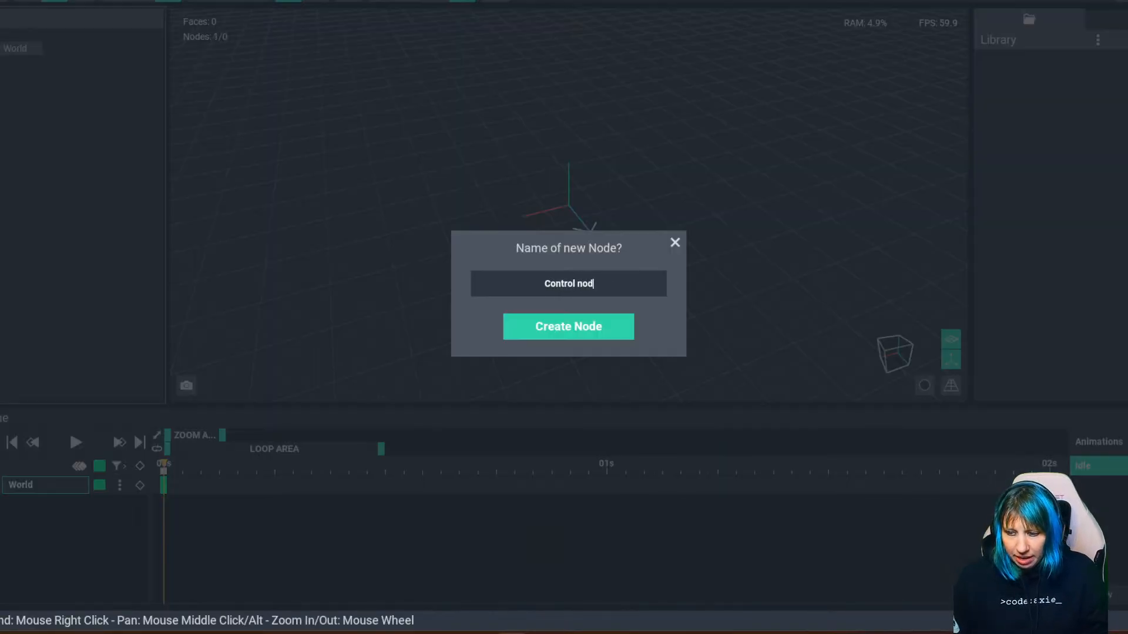
{"action": "key", "text": "Return"}
Add a child node named "bookcase main" under Control node, then clear the selection.
{"action": "right_click", "coordinate": [42, 68]}
{"action": "left_click", "coordinate": [35, 78]}
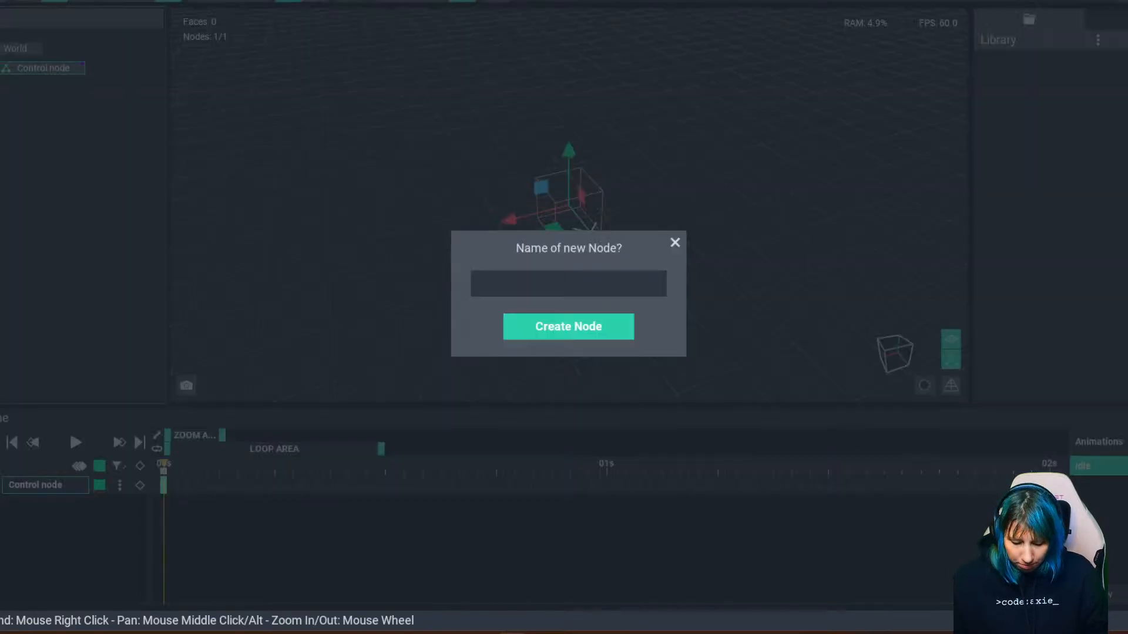
{"action": "type", "text": "bookcase"}
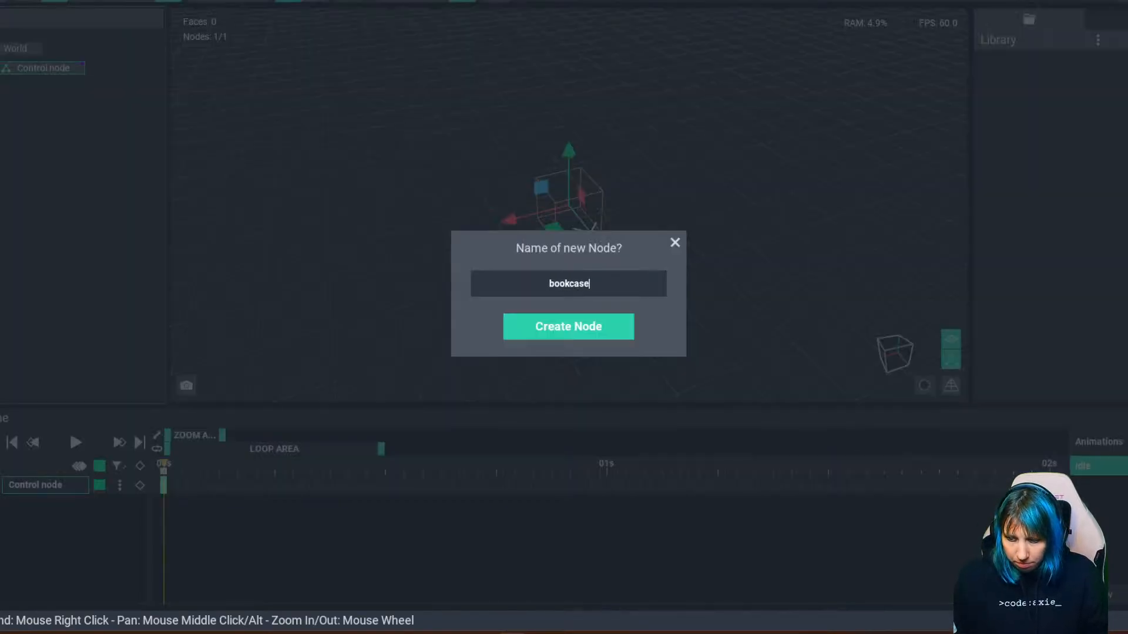
{"action": "type", "text": " nai"}
{"action": "key", "text": "BackSpace"}
{"action": "key", "text": "BackSpace"}
{"action": "key", "text": "BackSpace"}
{"action": "type", "text": "mia"}
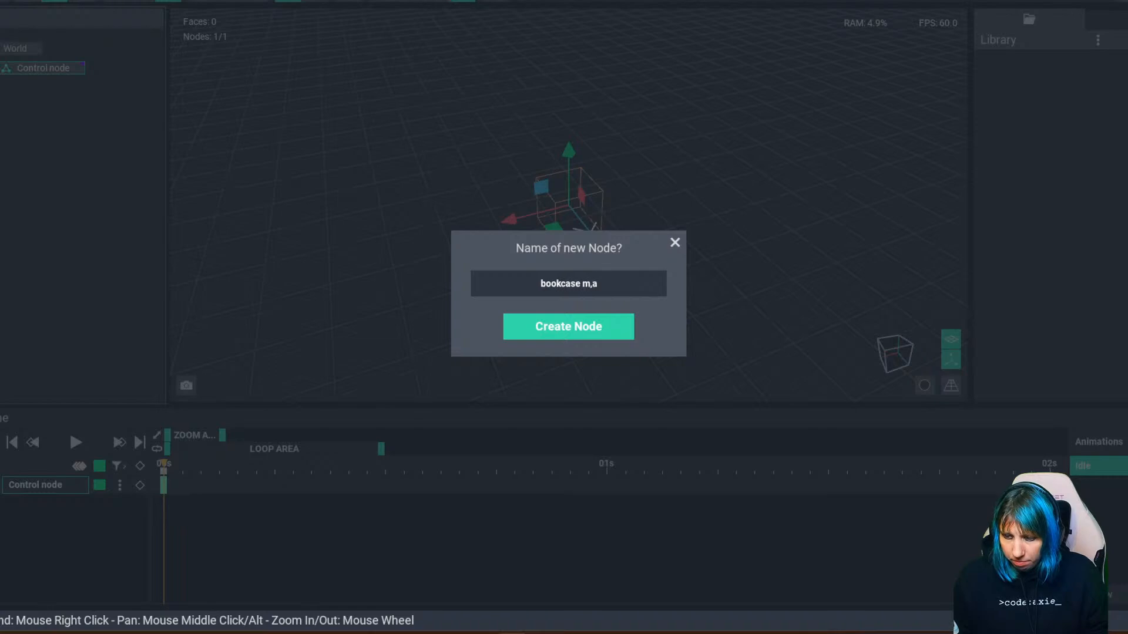
{"action": "key", "text": "BackSpace"}
{"action": "key", "text": "BackSpace"}
{"action": "type", "text": "ain"}
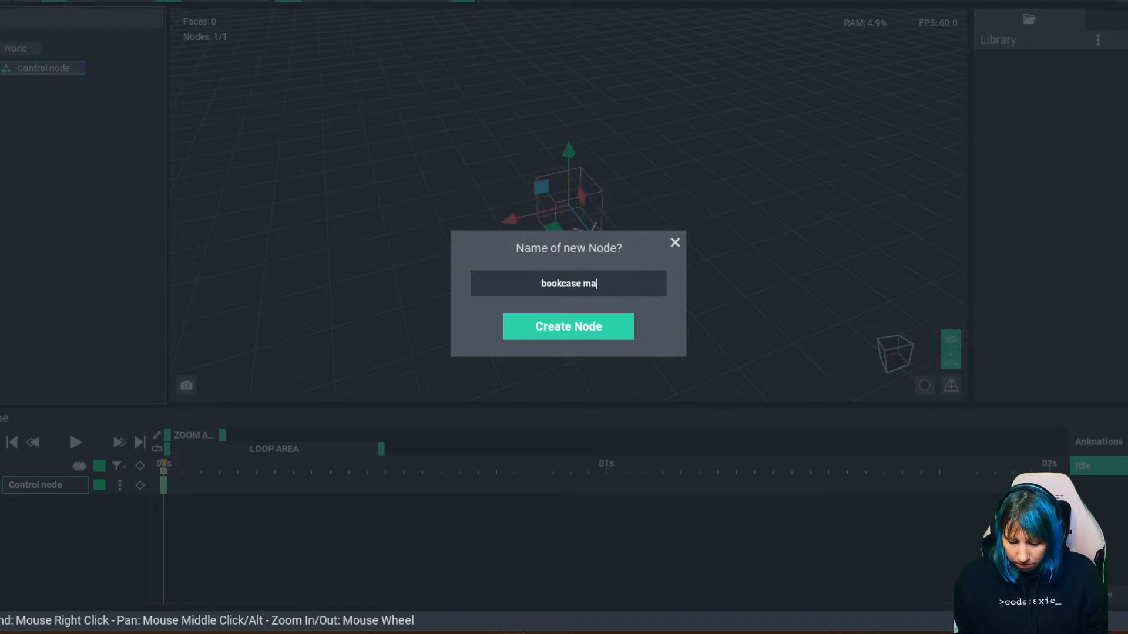
{"action": "key", "text": "Return"}
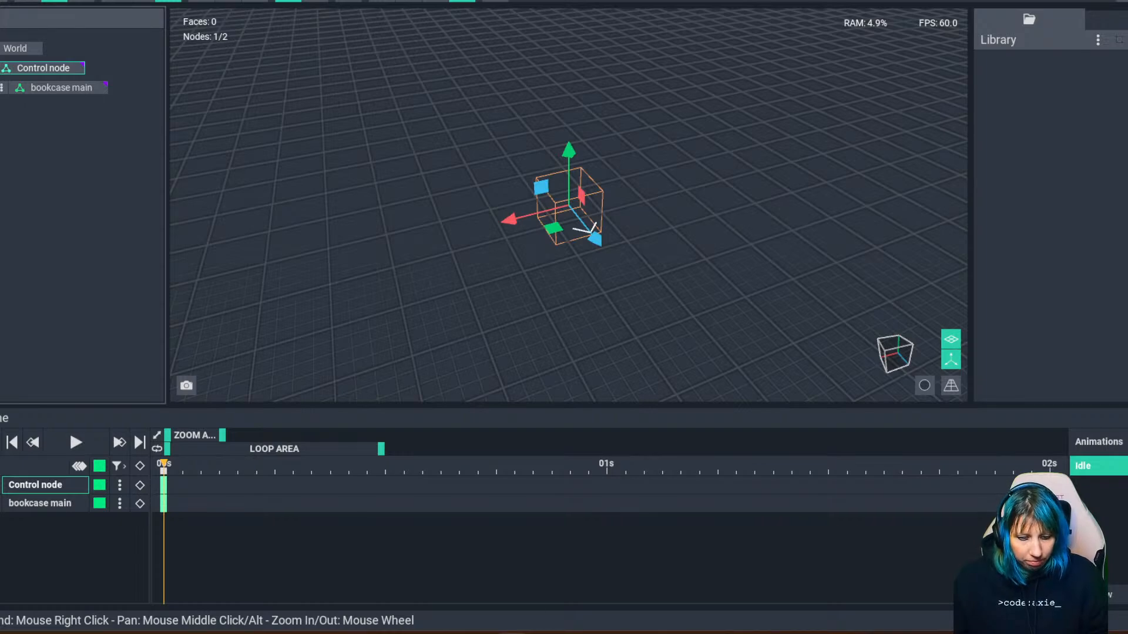
{"action": "key", "text": "Escape"}
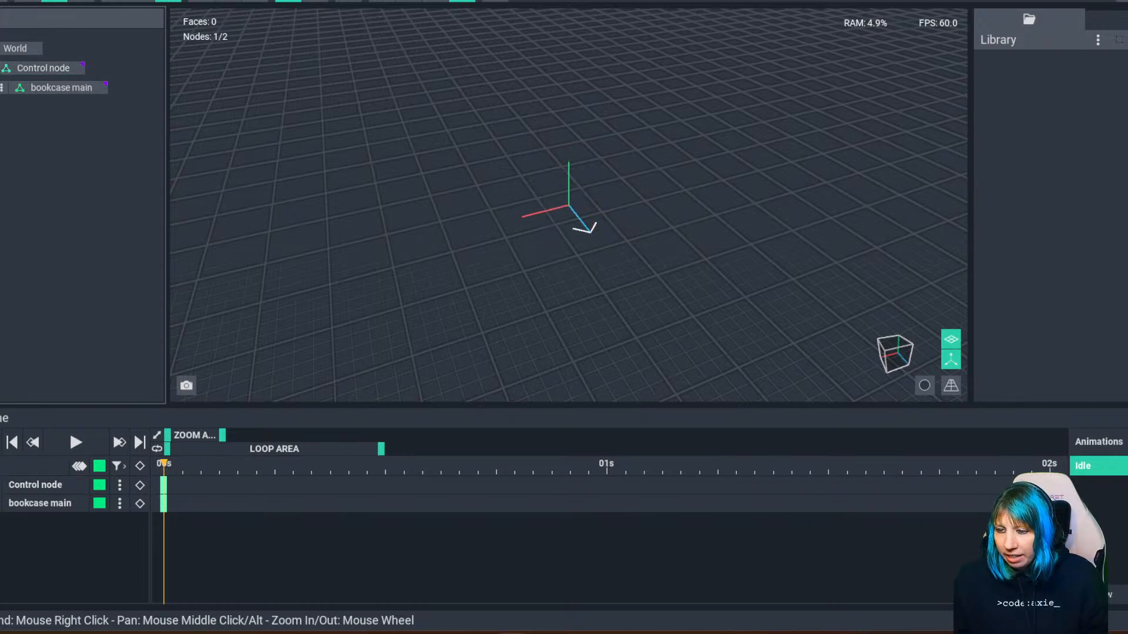
Create a new model named "bookcase" in the rig's library.
{"action": "mouse_move", "coordinate": [569, 264]}
{"action": "right_mouse_down"}
{"action": "mouse_move", "coordinate": [529, 264]}
{"action": "mouse_move", "coordinate": [546, 264]}
{"action": "right_mouse_up"}
{"action": "scroll", "coordinate": [568, 205], "scroll_direction": "up", "scroll_amount": 5}
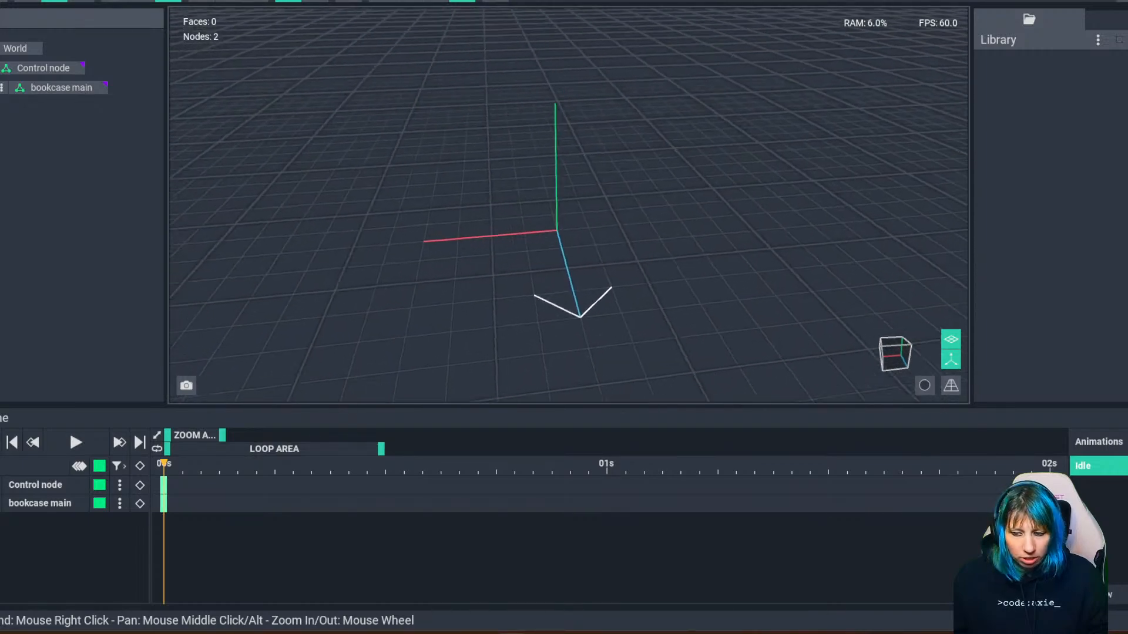
{"action": "left_click", "coordinate": [1097, 39]}
{"action": "left_click", "coordinate": [1018, 57]}
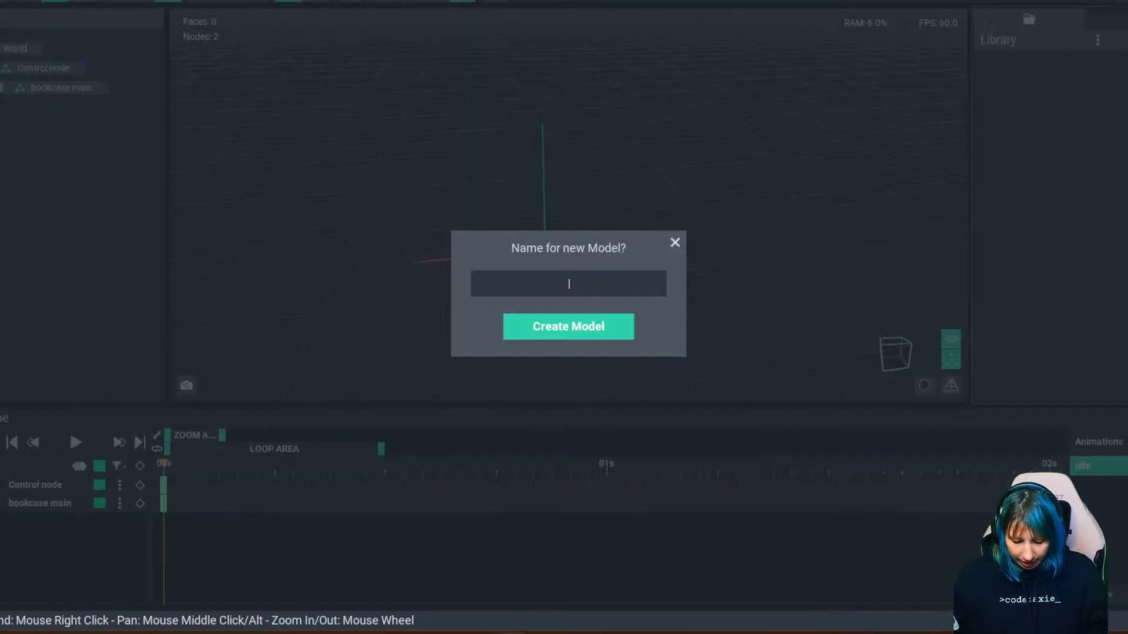
{"action": "type", "text": "bookcase"}
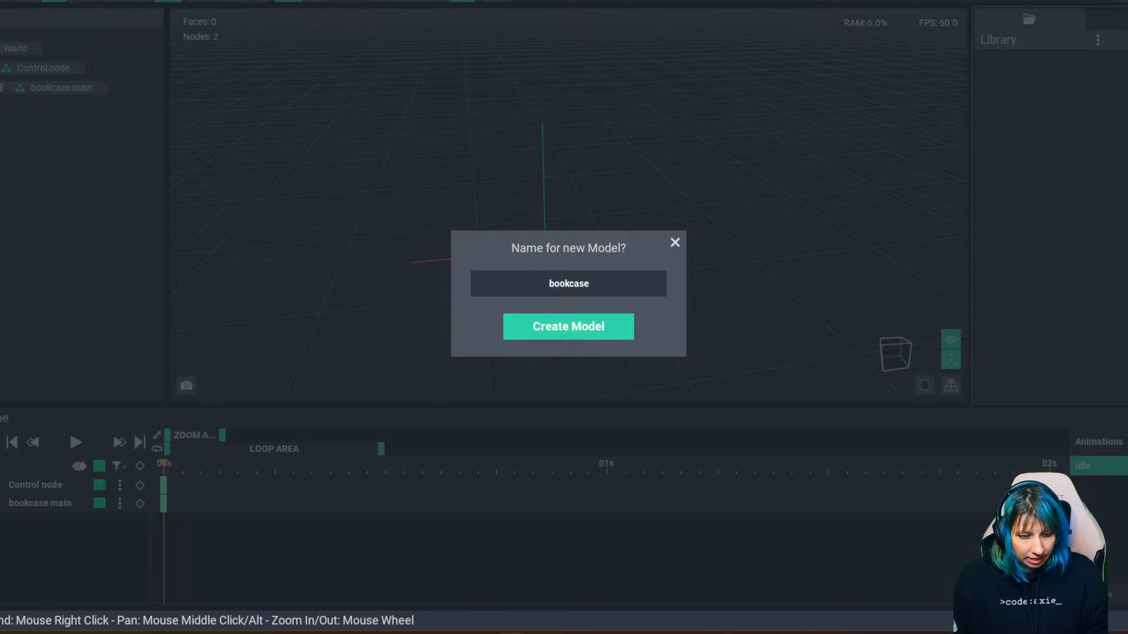
{"action": "key", "text": "Return"}
Resize the empty voxel grid's height and width to tall, shallow bookcase proportions and save the model.
{"action": "right_click_drag", "start_coordinate": [582, 168], "coordinate": [587, 248]}
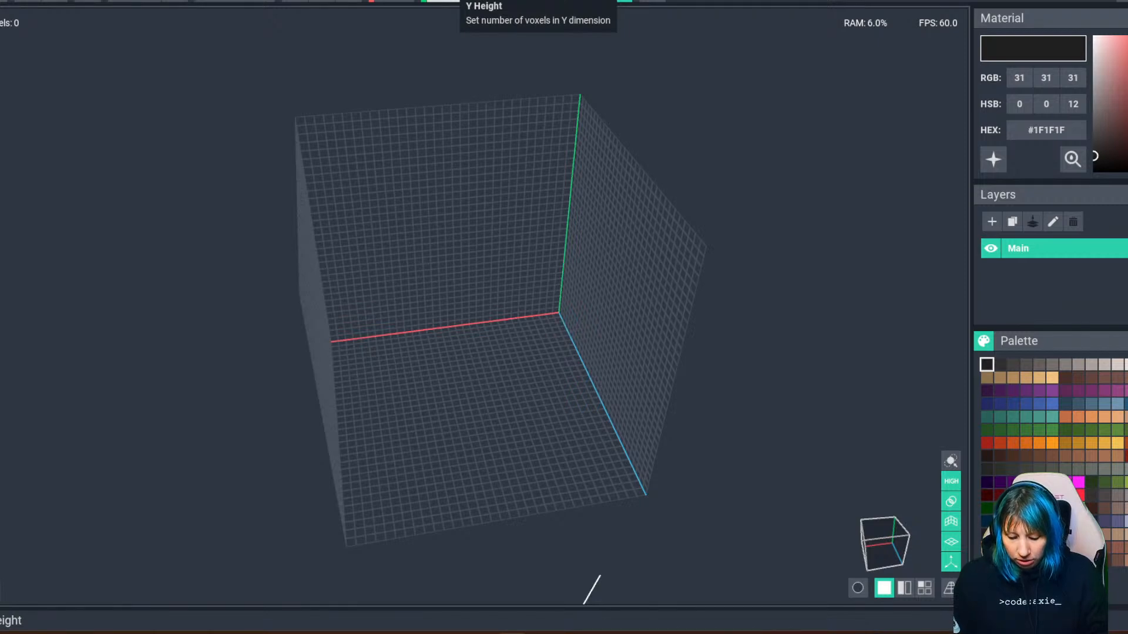
{"action": "key", "text": "Return"}
{"action": "right_click_drag", "start_coordinate": [463, 305], "coordinate": [470, 306]}
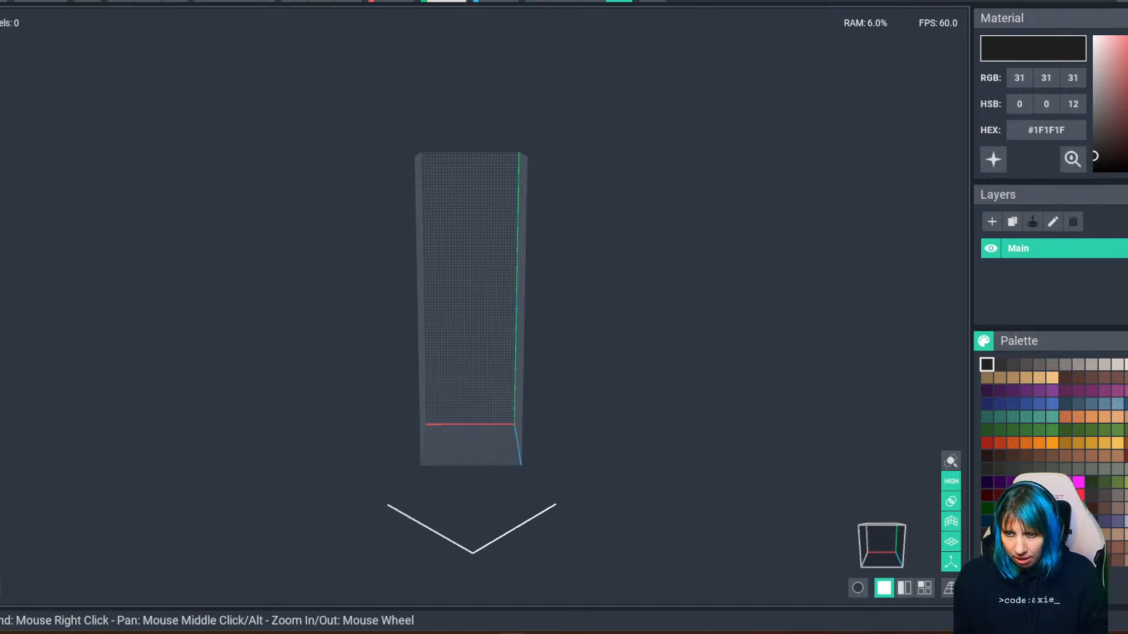
{"action": "key", "text": "Return"}
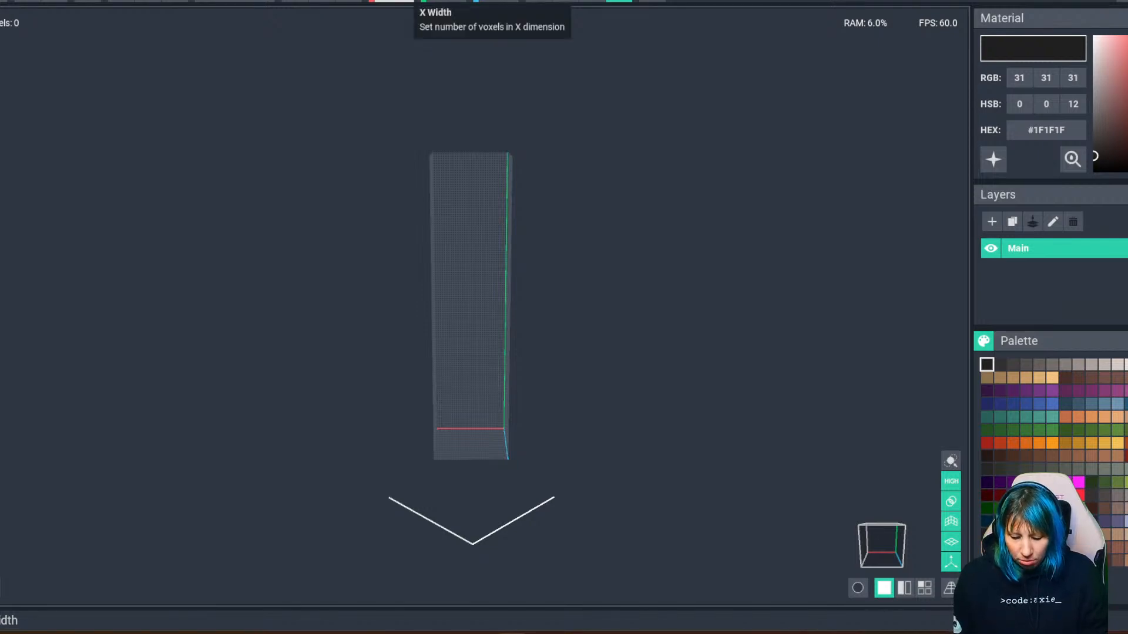
{"action": "key", "text": "Return"}
{"action": "right_click_drag", "start_coordinate": [376, 282], "coordinate": [470, 306]}
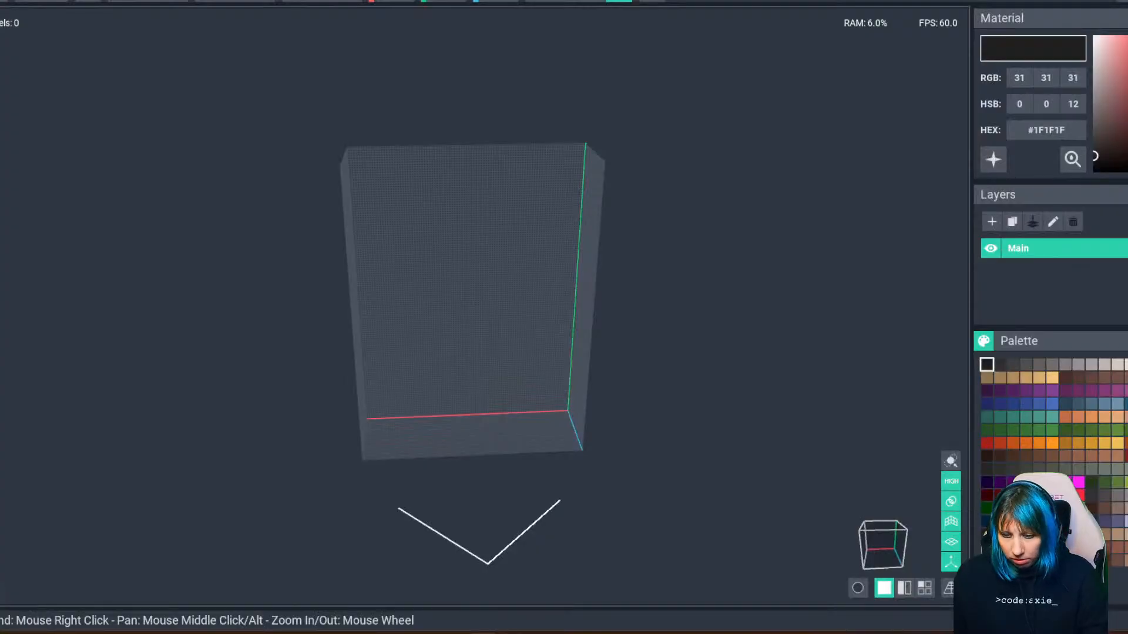
{"action": "mouse_move", "coordinate": [470, 306]}
{"action": "right_mouse_down"}
{"action": "mouse_move", "coordinate": [293, 306]}
{"action": "mouse_move", "coordinate": [470, 306]}
{"action": "right_mouse_up"}
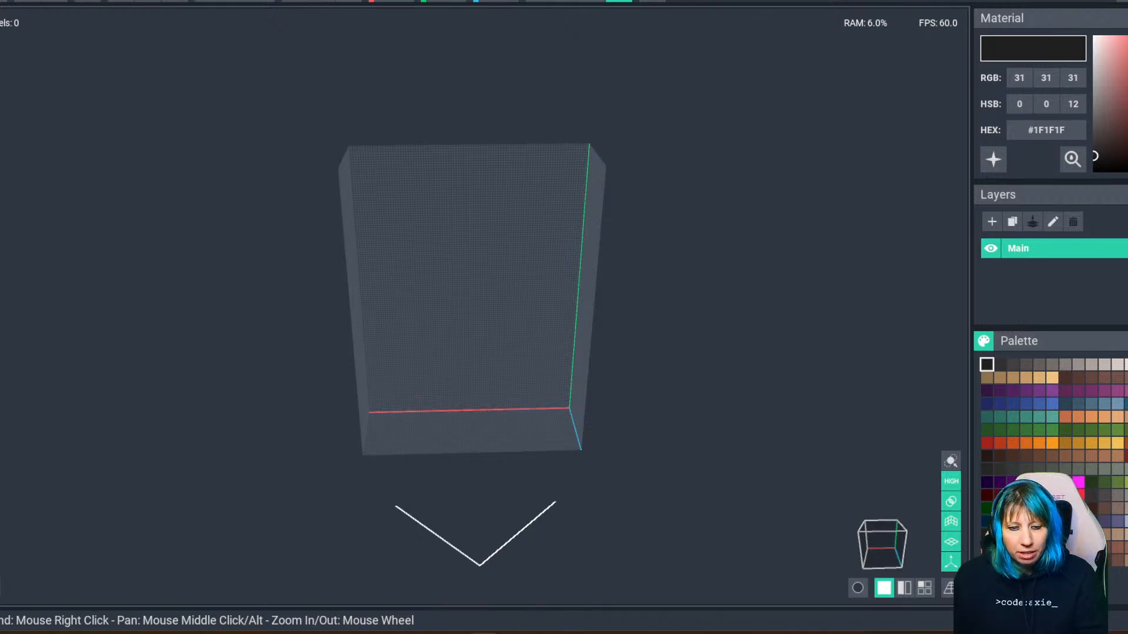
{"action": "right_click_drag", "start_coordinate": [452, 390], "coordinate": [452, 374]}
{"action": "key", "text": "ctrl+s"}
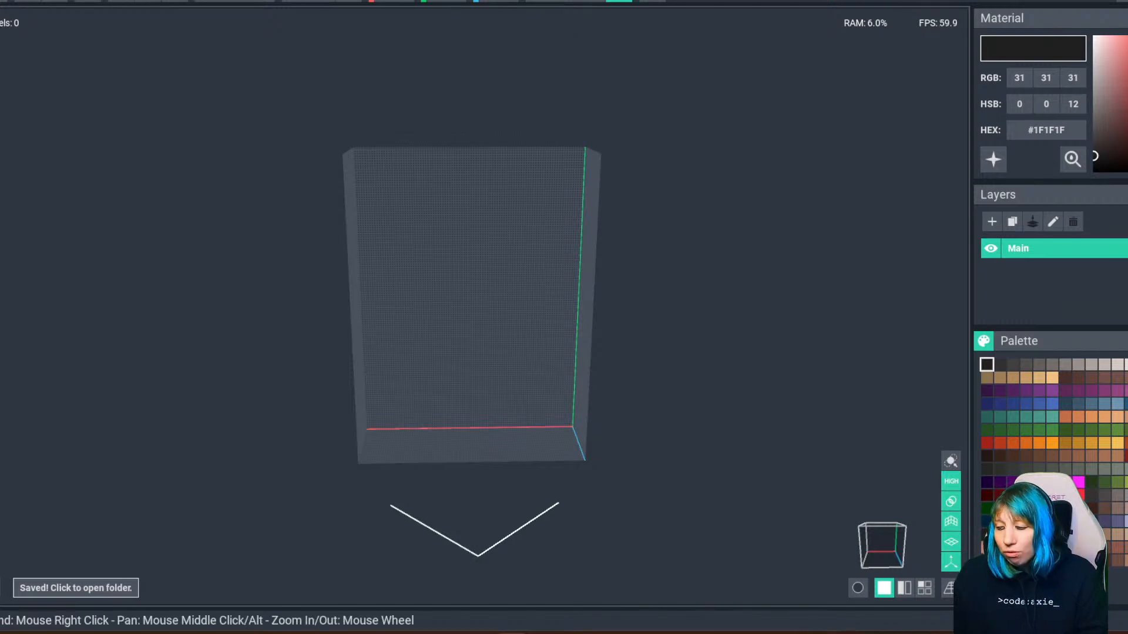
Fill the grid's back and both side faces with brown #634332 voxels to form the bookcase walls.
{"action": "left_click", "coordinate": [1038, 455]}
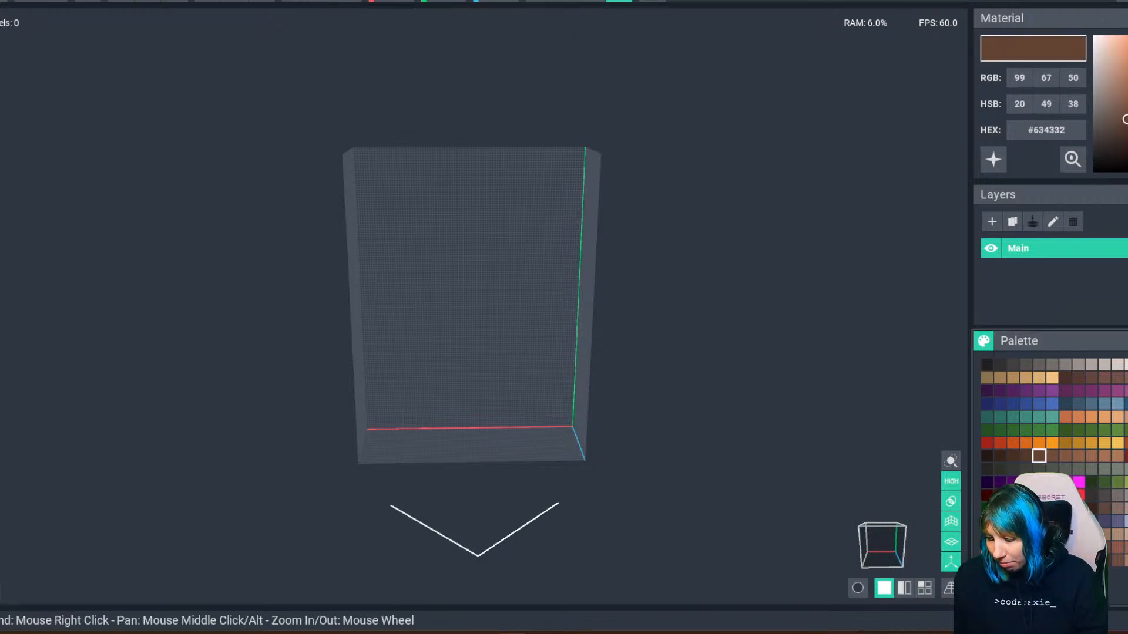
{"action": "left_click", "coordinate": [513, 311]}
{"action": "right_click_drag", "start_coordinate": [475, 309], "coordinate": [438, 311]}
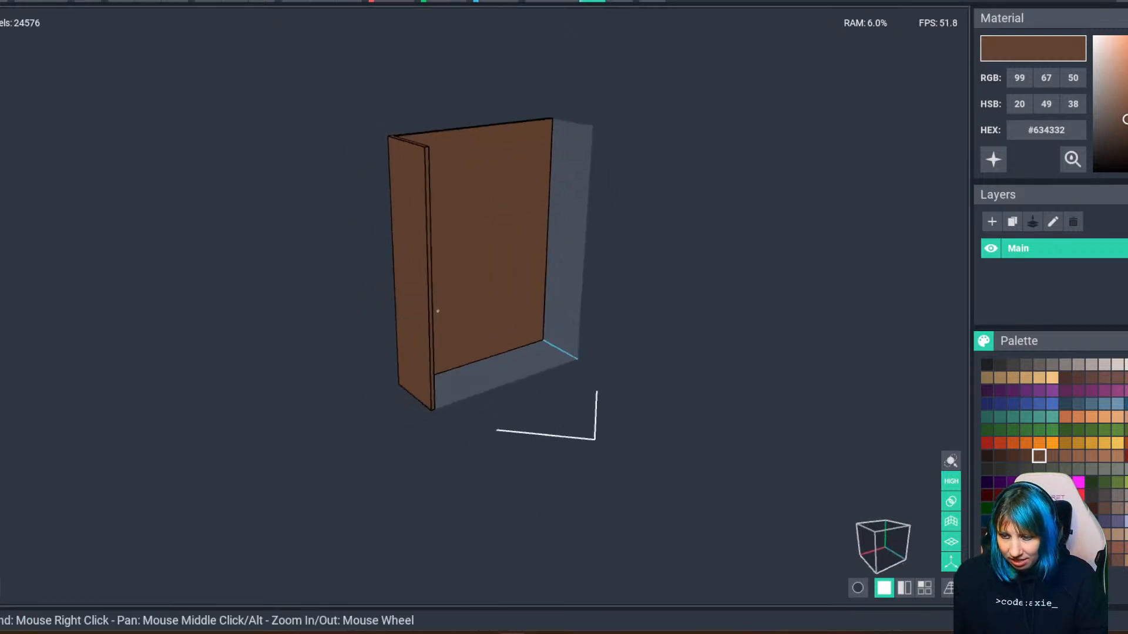
{"action": "left_click", "coordinate": [573, 251]}
Turn on X-axis mirroring, then thicken the side walls and close the case with top and bottom panels.
{"action": "left_click", "coordinate": [295, 2]}
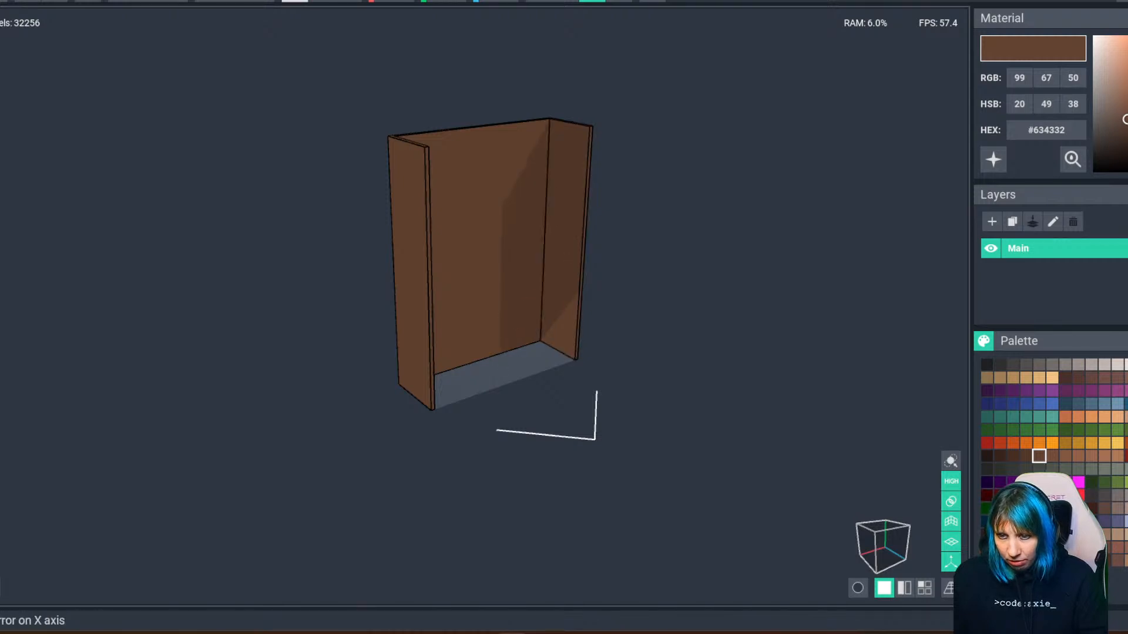
{"action": "mouse_move", "coordinate": [504, 270]}
{"action": "right_mouse_down"}
{"action": "mouse_move", "coordinate": [471, 268]}
{"action": "mouse_move", "coordinate": [466, 166]}
{"action": "mouse_move", "coordinate": [478, 247]}
{"action": "mouse_move", "coordinate": [473, 350]}
{"action": "mouse_move", "coordinate": [491, 351]}
{"action": "mouse_move", "coordinate": [468, 244]}
{"action": "mouse_move", "coordinate": [488, 319]}
{"action": "mouse_move", "coordinate": [478, 320]}
{"action": "mouse_move", "coordinate": [576, 401]}
{"action": "right_mouse_up"}
{"action": "left_click", "coordinate": [453, 141]}
{"action": "left_click", "coordinate": [470, 327]}
{"action": "scroll", "coordinate": [472, 350], "scroll_direction": "up", "scroll_amount": 3}
{"action": "left_click", "coordinate": [491, 352]}
{"action": "left_click", "coordinate": [466, 269]}
{"action": "scroll", "coordinate": [488, 319], "scroll_direction": "up", "scroll_amount": 4}
{"action": "right_click_drag", "start_coordinate": [501, 343], "coordinate": [563, 191]}
{"action": "scroll", "coordinate": [575, 360], "scroll_direction": "down", "scroll_amount": 3}
{"action": "right_click_drag", "start_coordinate": [570, 320], "coordinate": [581, 327]}
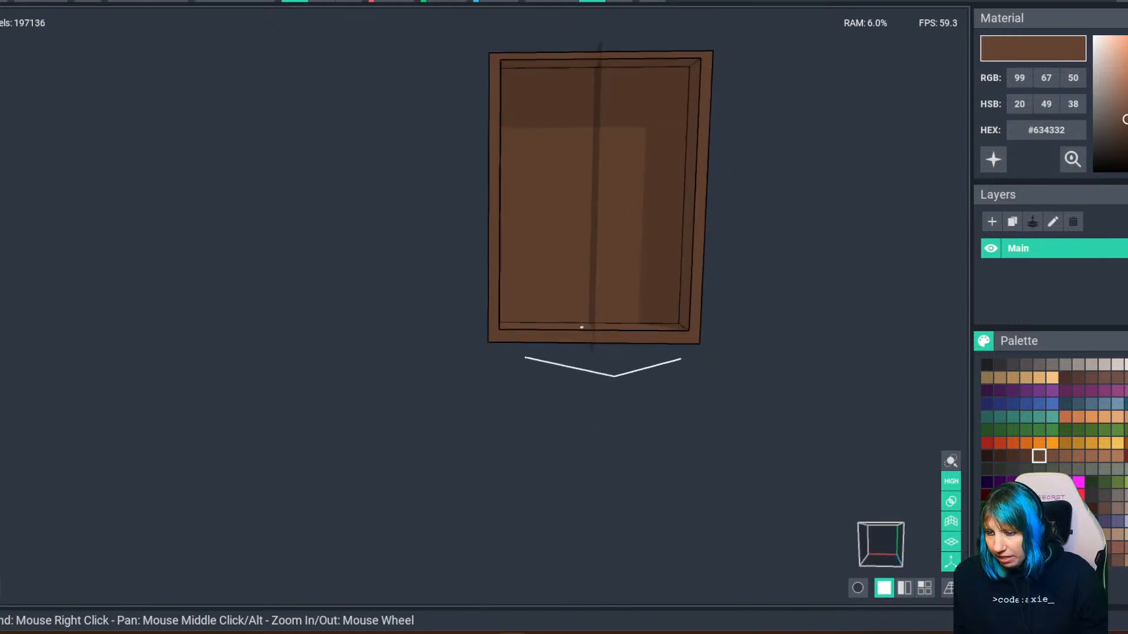
Build the lowest brown shelf across the full inner width and extend its front edge towards the case opening.
{"action": "right_click_drag", "start_coordinate": [601, 156], "coordinate": [536, 325]}
{"action": "scroll", "coordinate": [590, 326], "scroll_direction": "up", "scroll_amount": 2}
{"action": "scroll", "coordinate": [581, 324], "scroll_direction": "up", "scroll_amount": 3}
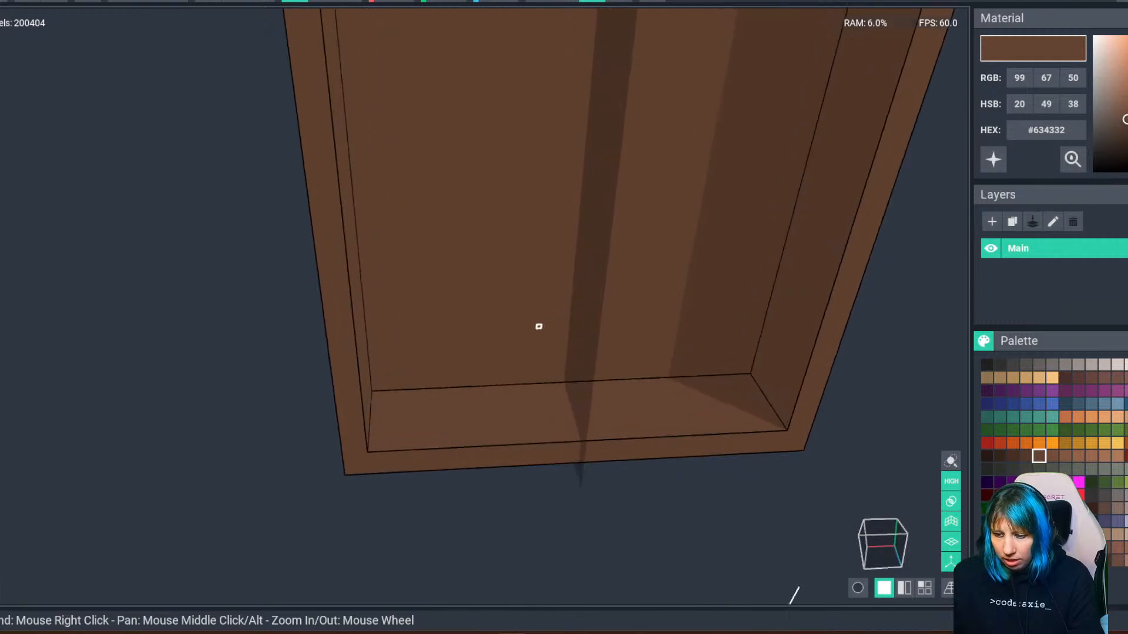
{"action": "scroll", "coordinate": [537, 324], "scroll_direction": "up", "scroll_amount": 2}
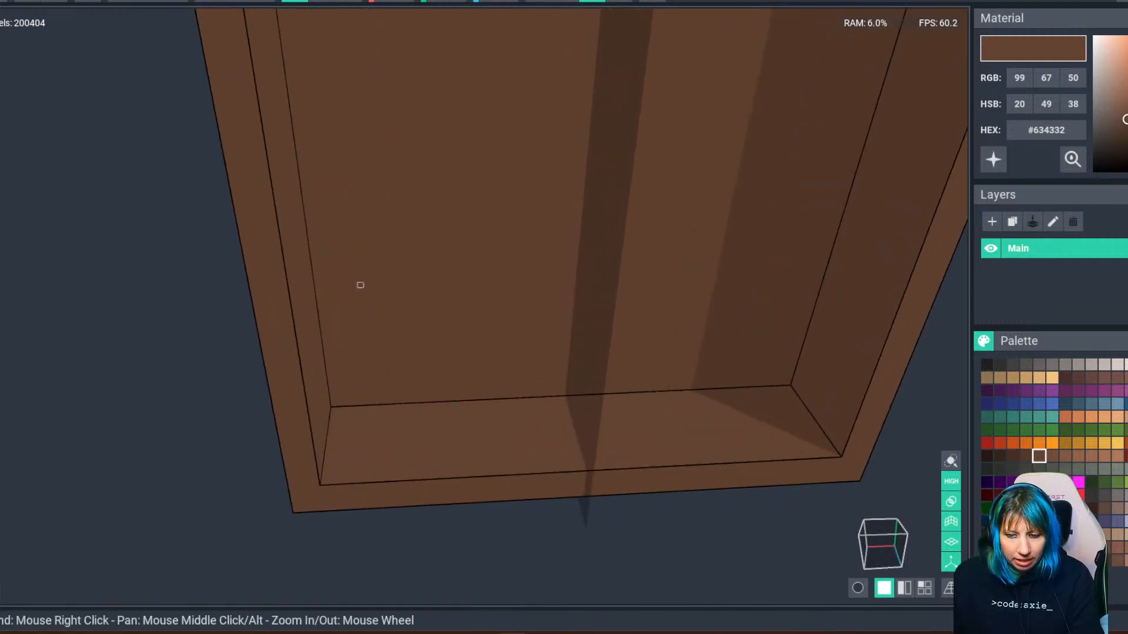
{"action": "right_click_drag", "start_coordinate": [360, 285], "coordinate": [416, 290]}
{"action": "mouse_move", "coordinate": [389, 290]}
{"action": "left_mouse_down"}
{"action": "mouse_move", "coordinate": [765, 335]}
{"action": "mouse_move", "coordinate": [792, 359]}
{"action": "left_mouse_up"}
{"action": "right_click_drag", "start_coordinate": [601, 359], "coordinate": [344, 362]}
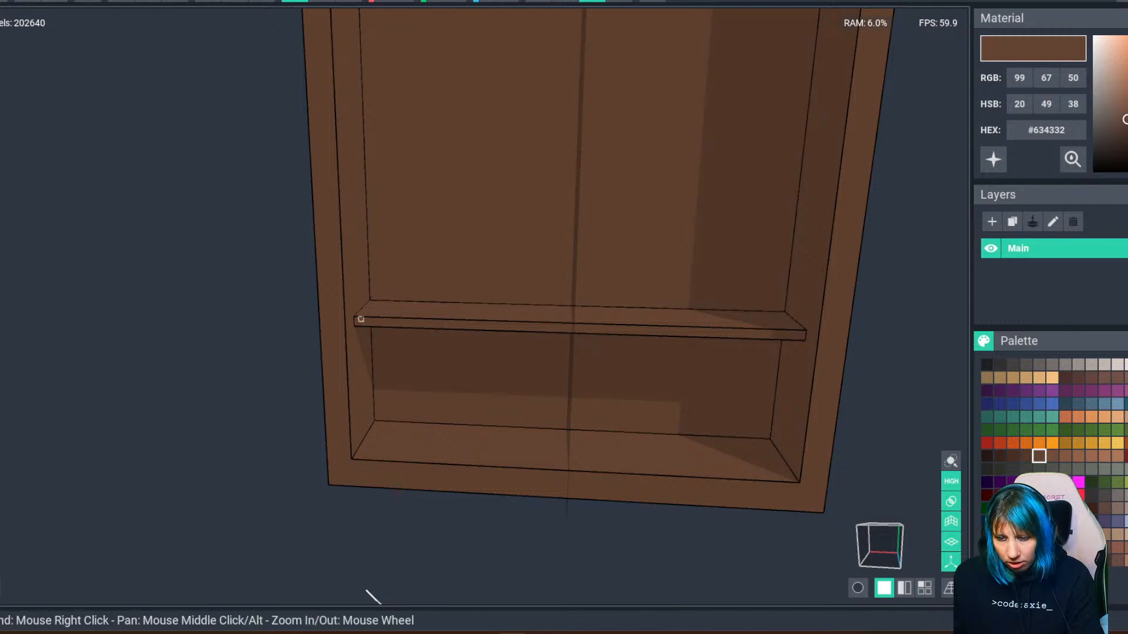
{"action": "left_click_drag", "start_coordinate": [370, 320], "coordinate": [348, 338]}
{"action": "right_click_drag", "start_coordinate": [348, 338], "coordinate": [262, 304]}
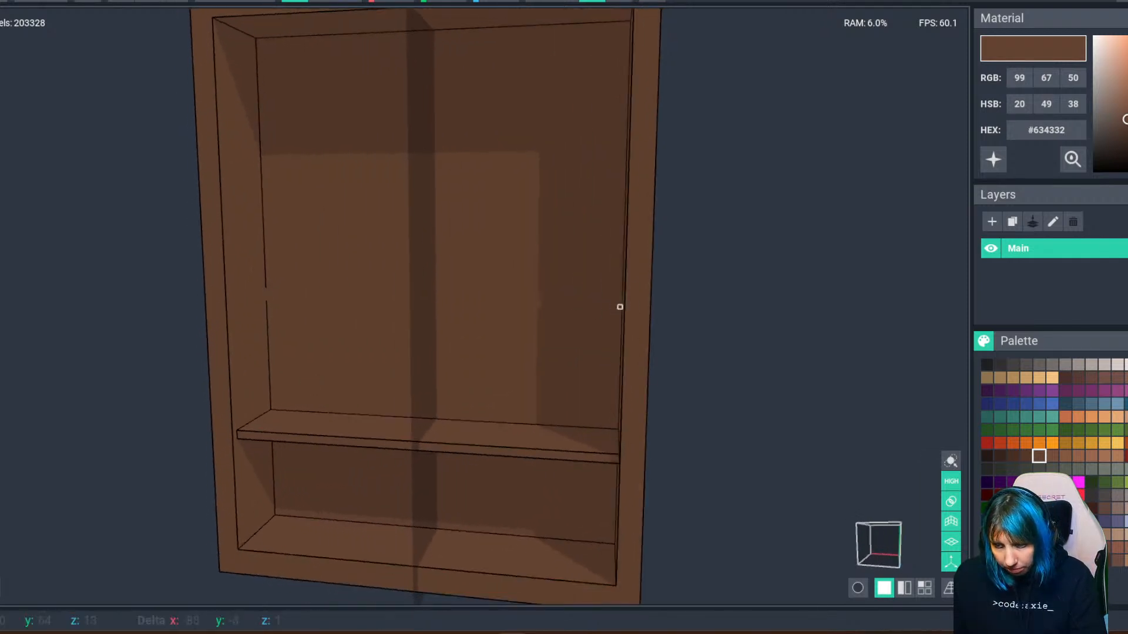
Build a second full-width brown shelf above the lowest one, around the case's mid-height, and extend its front face.
{"action": "scroll", "coordinate": [340, 373], "scroll_direction": "up", "scroll_amount": 3}
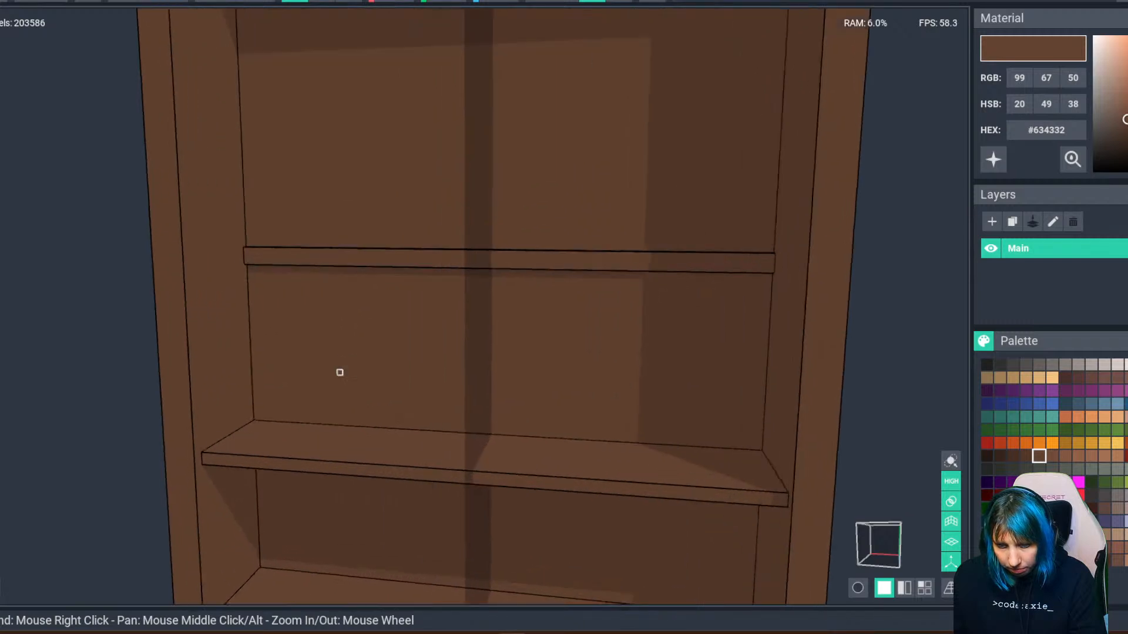
{"action": "right_click_drag", "start_coordinate": [289, 348], "coordinate": [236, 296]}
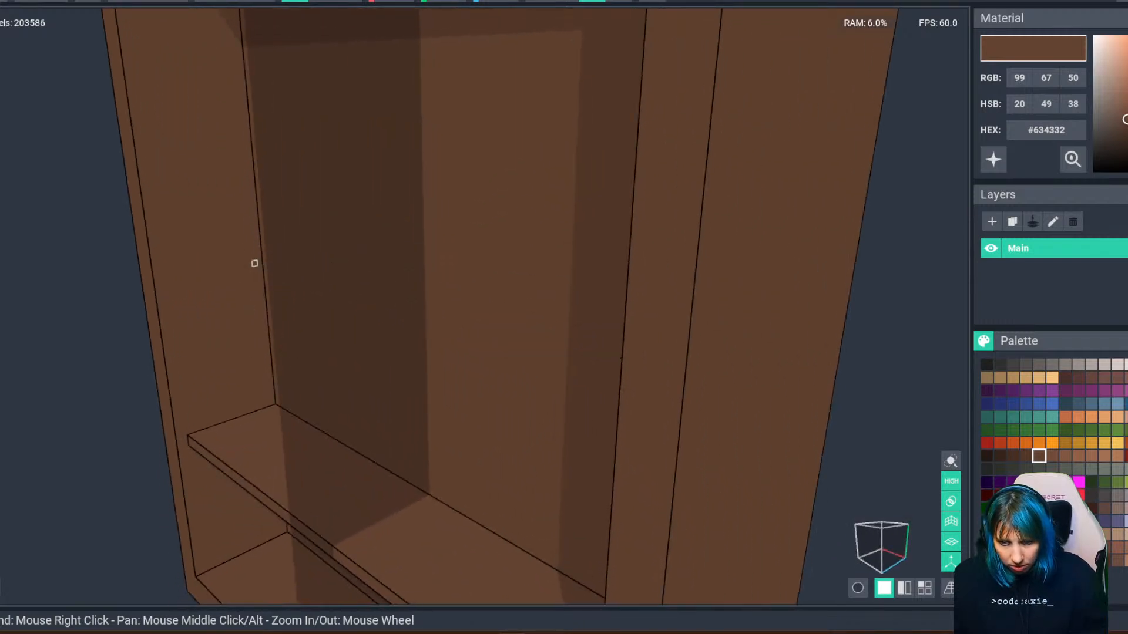
{"action": "left_click_drag", "start_coordinate": [179, 253], "coordinate": [422, 296]}
{"action": "right_click_drag", "start_coordinate": [292, 350], "coordinate": [294, 305]}
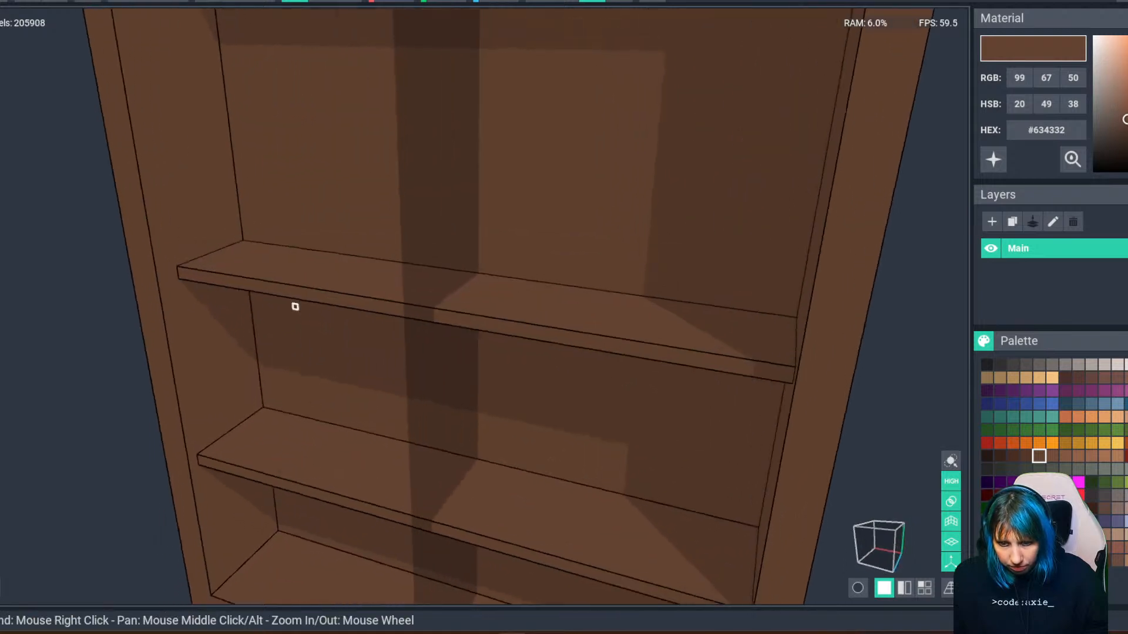
{"action": "left_click", "coordinate": [238, 282]}
{"action": "left_click", "coordinate": [239, 289]}
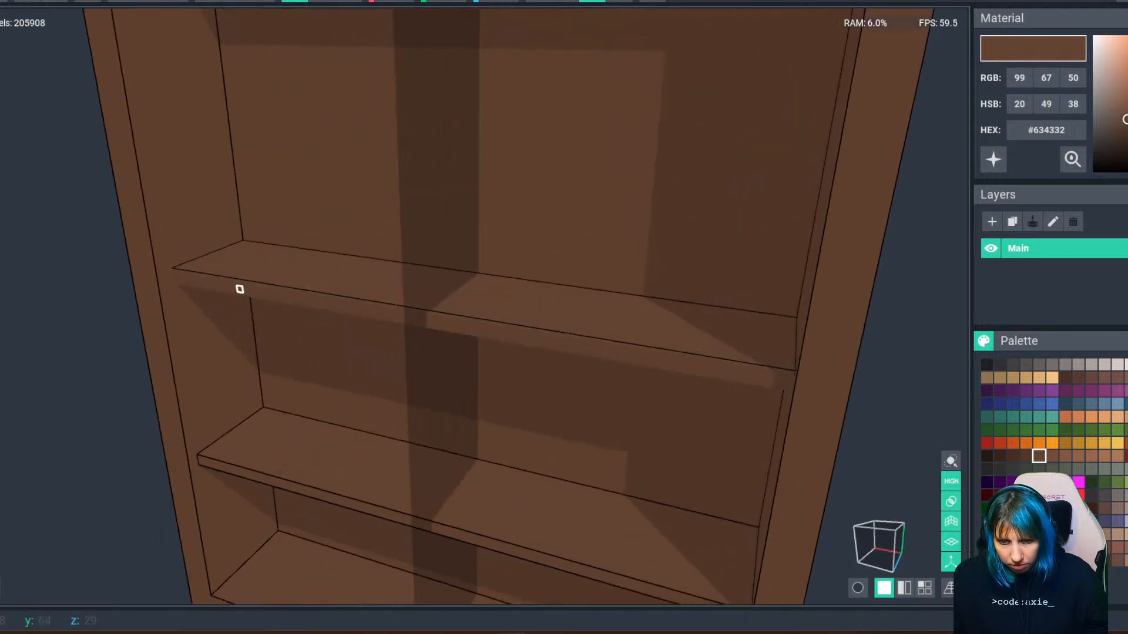
Try marking the spacing between the two shelves on the back wall with green #375621 voxels, then undo the marks.
{"action": "right_click_drag", "start_coordinate": [262, 364], "coordinate": [263, 340]}
{"action": "scroll", "coordinate": [282, 337], "scroll_direction": "down", "scroll_amount": 3}
{"action": "scroll", "coordinate": [281, 337], "scroll_direction": "down", "scroll_amount": 3}
{"action": "right_click_drag", "start_coordinate": [370, 366], "coordinate": [295, 411]}
{"action": "scroll", "coordinate": [347, 370], "scroll_direction": "up", "scroll_amount": 4}
{"action": "scroll", "coordinate": [319, 383], "scroll_direction": "up", "scroll_amount": 4}
{"action": "scroll", "coordinate": [294, 410], "scroll_direction": "up", "scroll_amount": 1}
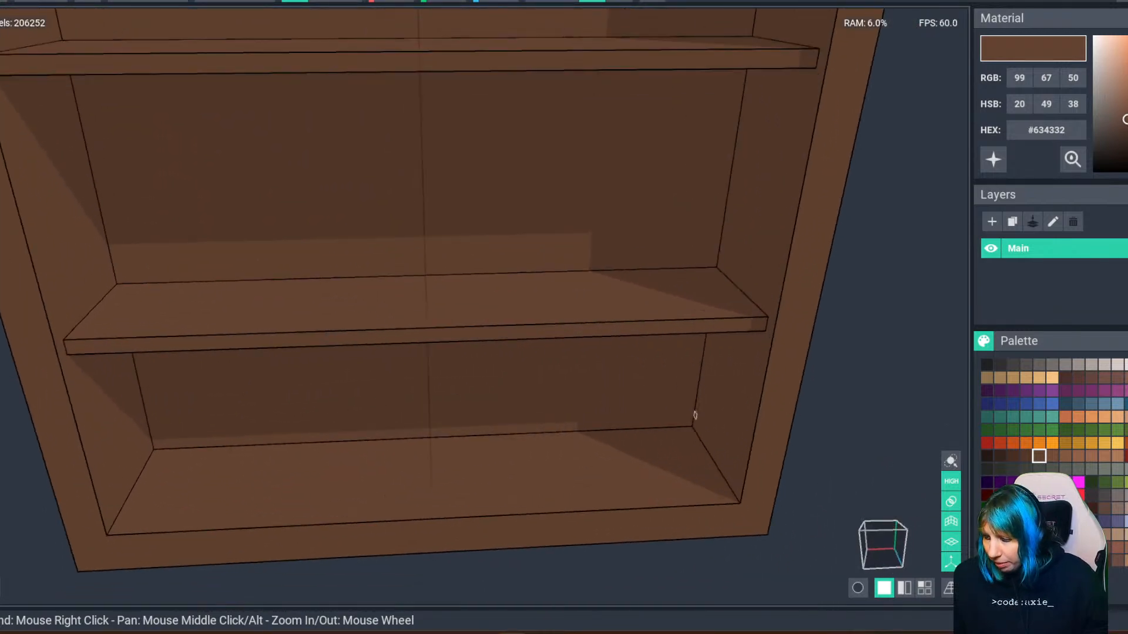
{"action": "left_click", "coordinate": [1064, 430]}
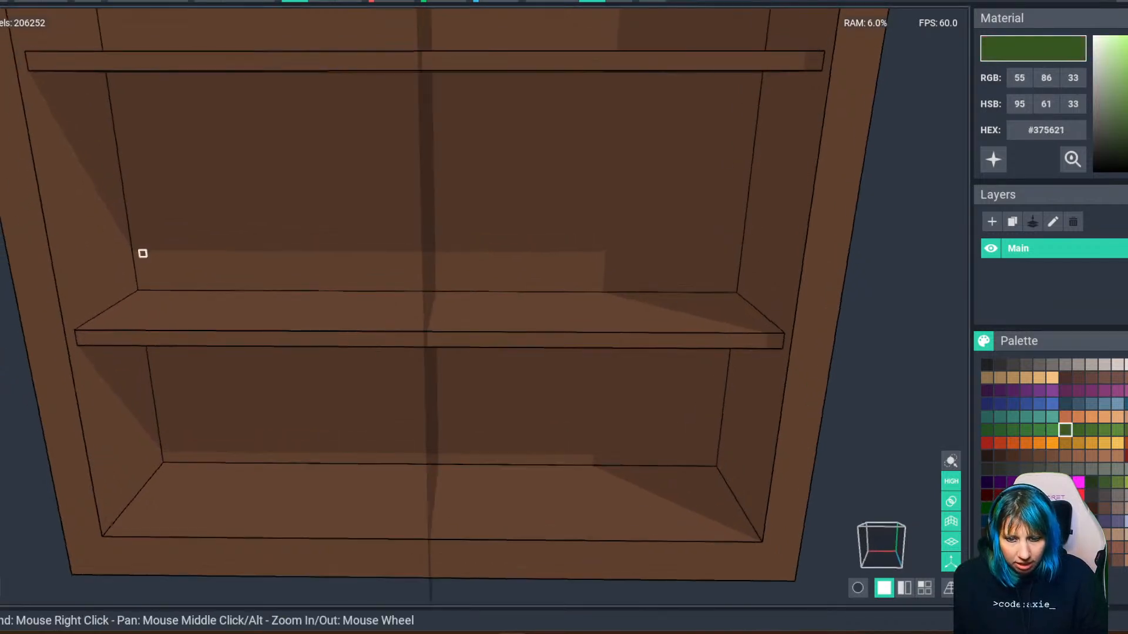
{"action": "mouse_move", "coordinate": [169, 284]}
{"action": "left_mouse_down"}
{"action": "mouse_move", "coordinate": [156, 83]}
{"action": "mouse_move", "coordinate": [140, 75]}
{"action": "left_mouse_up"}
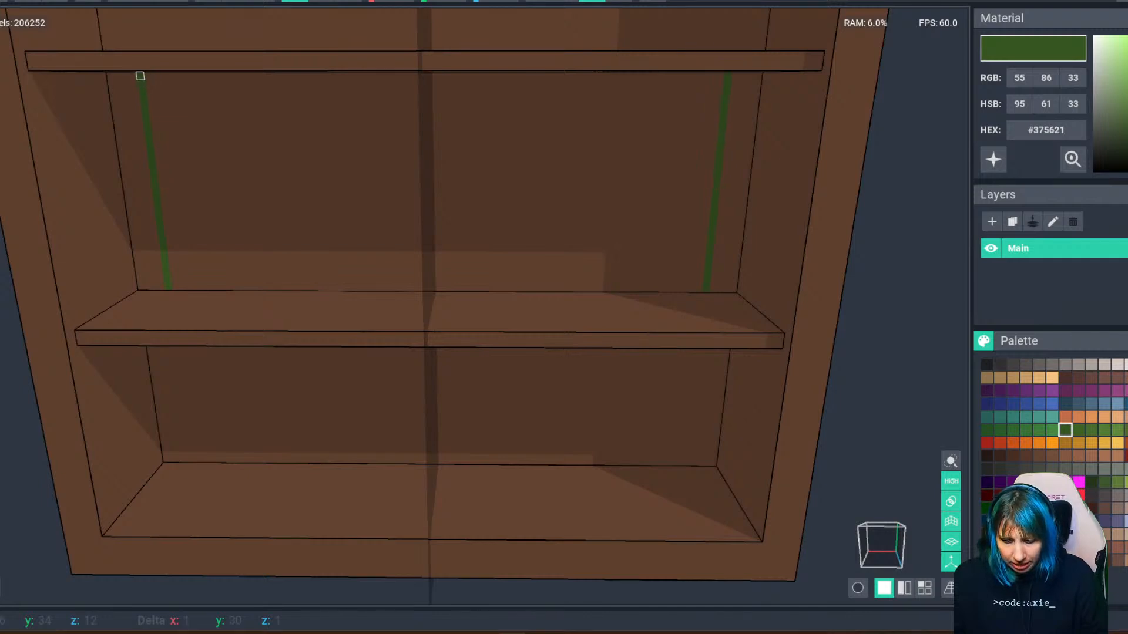
{"action": "left_click_drag", "start_coordinate": [140, 76], "coordinate": [146, 163]}
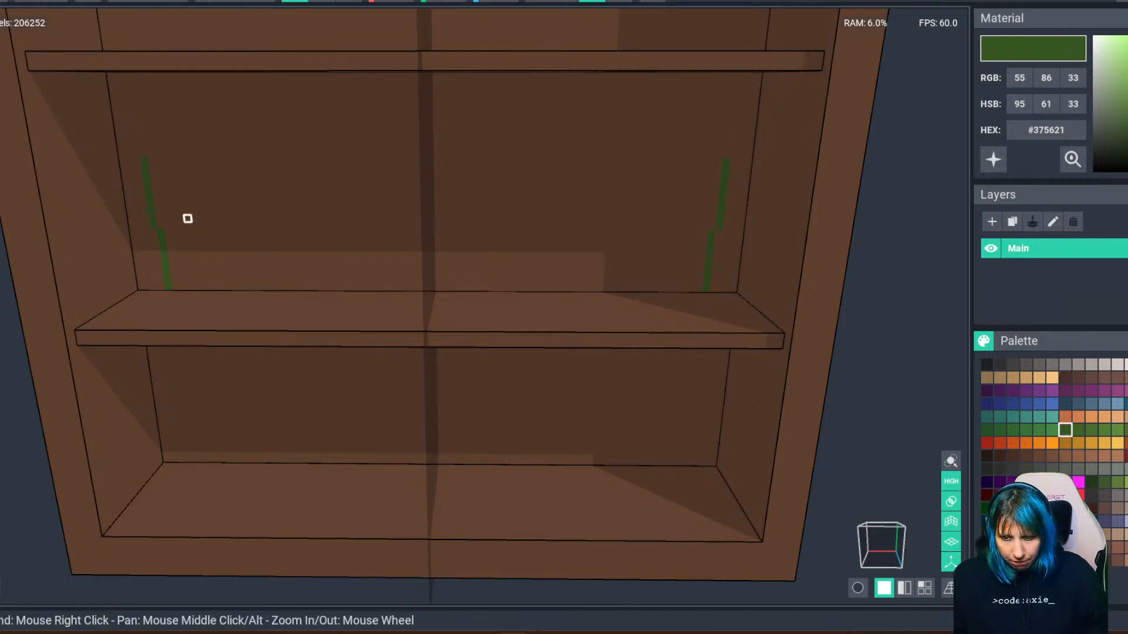
{"action": "key", "text": "ctrl+z"}
Pick up brown #634332 again and build a full-width, thickened shelf halfway between the two existing ones.
{"action": "left_click", "coordinate": [210, 324]}
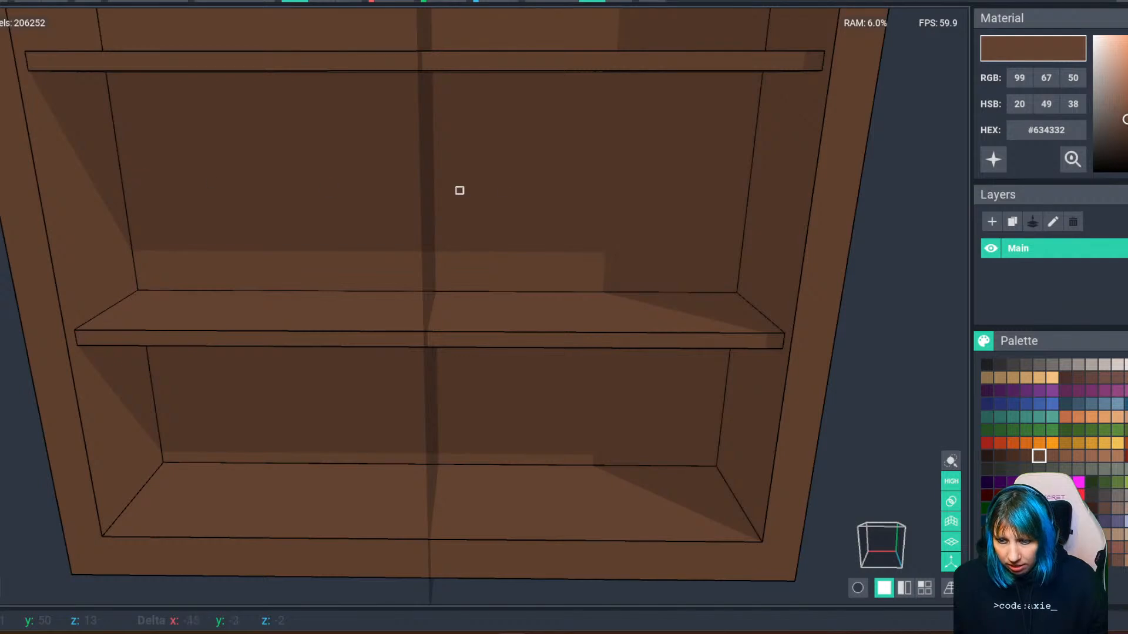
{"action": "left_click_drag", "start_coordinate": [83, 195], "coordinate": [547, 184]}
{"action": "left_click_drag", "start_coordinate": [67, 198], "coordinate": [548, 197]}
{"action": "right_click_drag", "start_coordinate": [256, 204], "coordinate": [193, 211]}
{"action": "left_click_drag", "start_coordinate": [91, 189], "coordinate": [439, 209]}
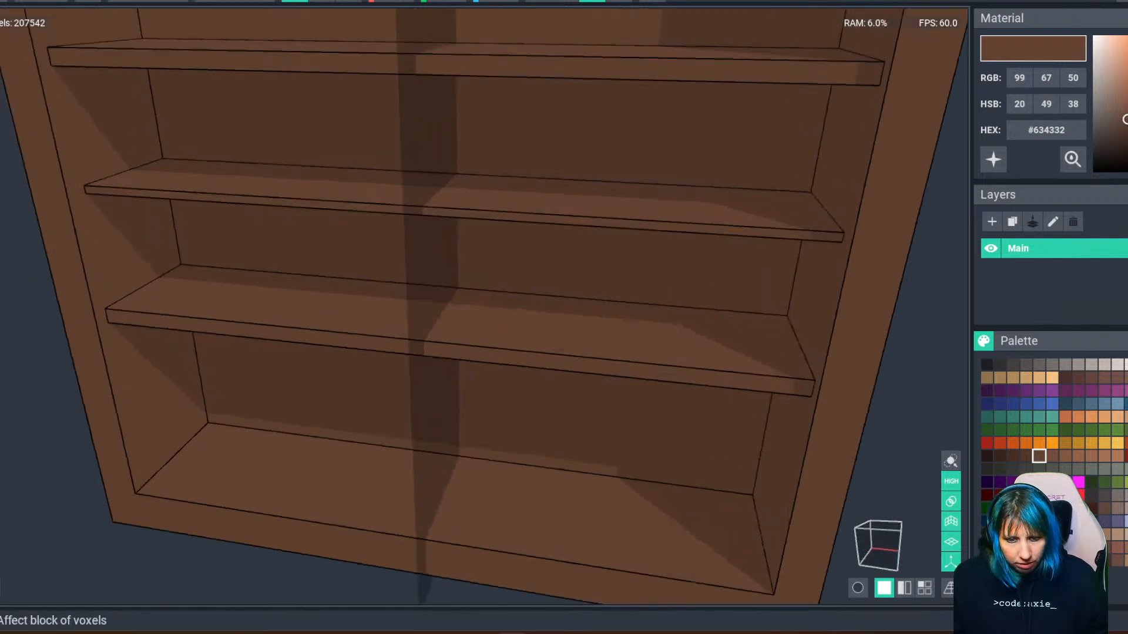
{"action": "left_click", "coordinate": [191, 185]}
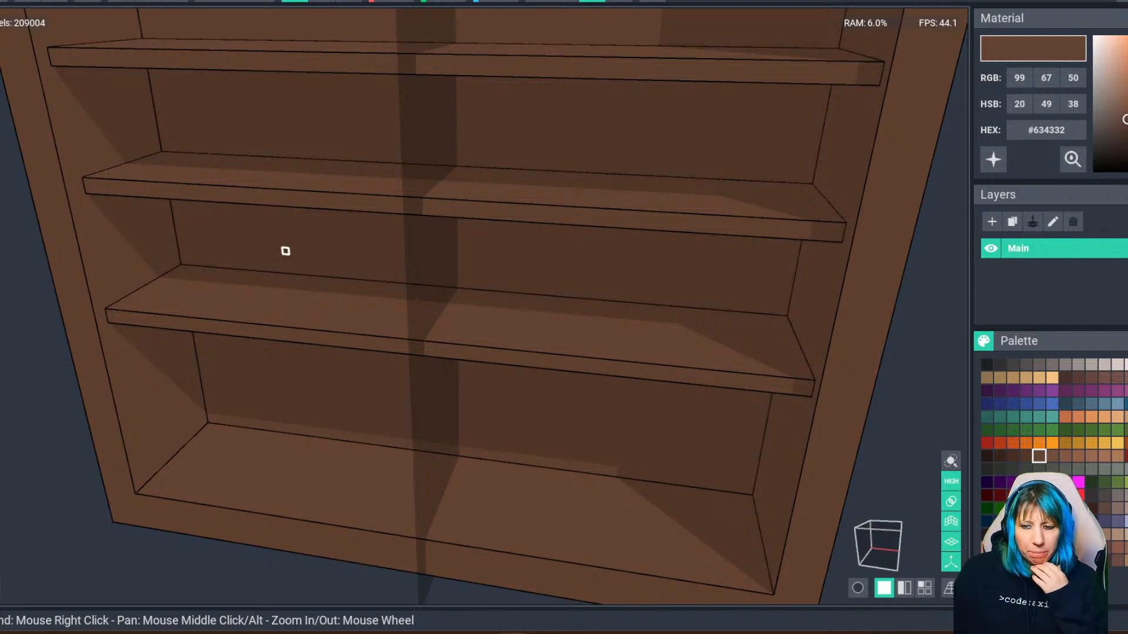
Add a thin full-width brown shelf in the open space above the three existing shelves.
{"action": "scroll", "coordinate": [285, 251], "scroll_direction": "down", "scroll_amount": 3}
{"action": "scroll", "coordinate": [389, 290], "scroll_direction": "down", "scroll_amount": 2}
{"action": "mouse_move", "coordinate": [390, 290]}
{"action": "right_mouse_down"}
{"action": "mouse_move", "coordinate": [371, 297]}
{"action": "mouse_move", "coordinate": [390, 327]}
{"action": "mouse_move", "coordinate": [376, 304]}
{"action": "right_mouse_up"}
{"action": "scroll", "coordinate": [390, 327], "scroll_direction": "down", "scroll_amount": 2}
{"action": "scroll", "coordinate": [379, 304], "scroll_direction": "up", "scroll_amount": 3}
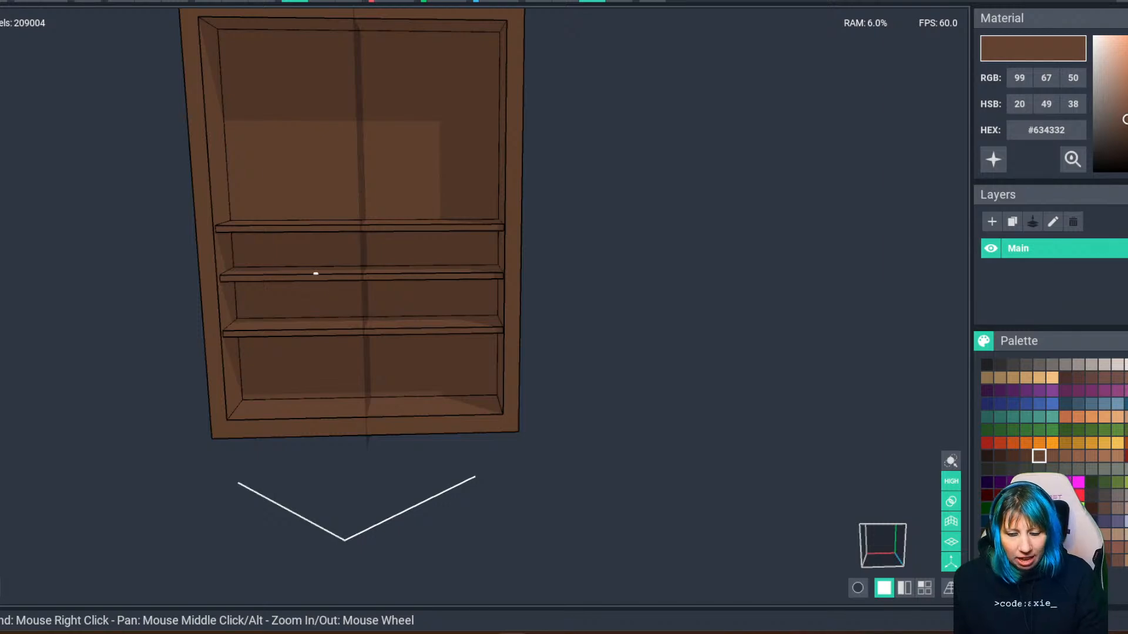
{"action": "scroll", "coordinate": [316, 273], "scroll_direction": "up", "scroll_amount": 5}
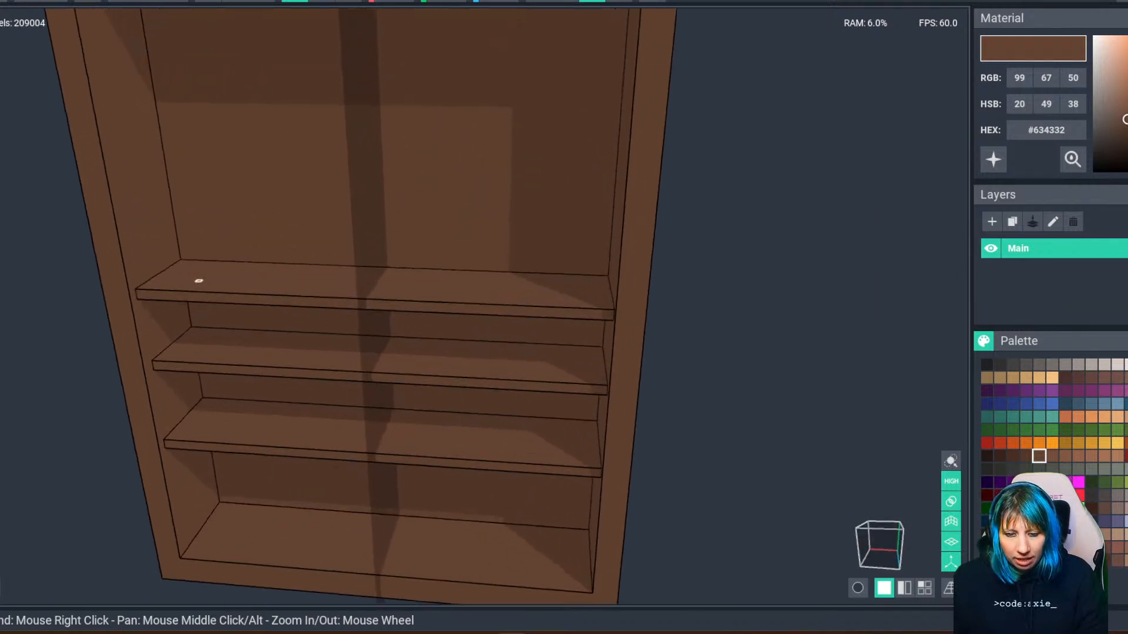
{"action": "right_click_drag", "start_coordinate": [181, 302], "coordinate": [262, 313]}
{"action": "left_click", "coordinate": [262, 261]}
{"action": "scroll", "coordinate": [262, 313], "scroll_direction": "up", "scroll_amount": 2}
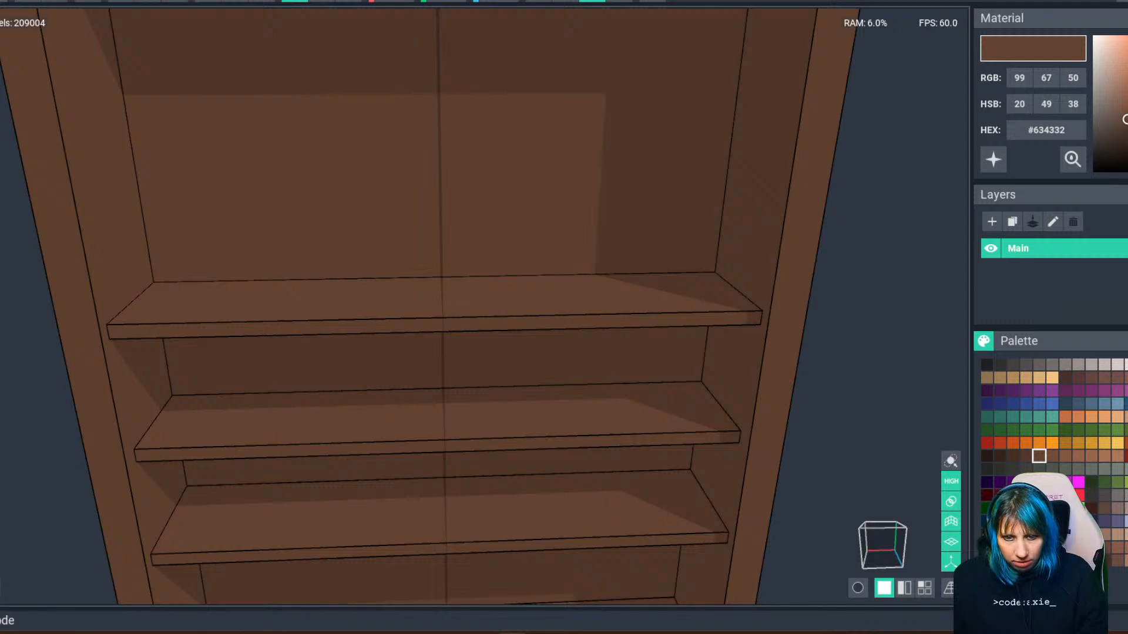
{"action": "right_click_drag", "start_coordinate": [189, 176], "coordinate": [149, 157]}
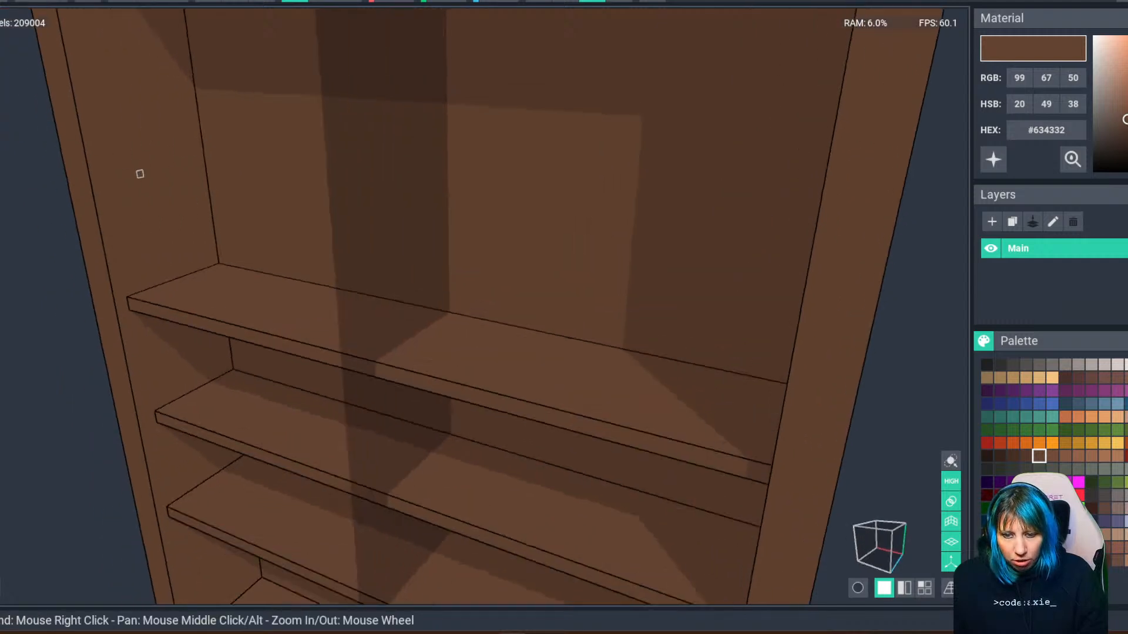
{"action": "left_click_drag", "start_coordinate": [139, 174], "coordinate": [528, 230]}
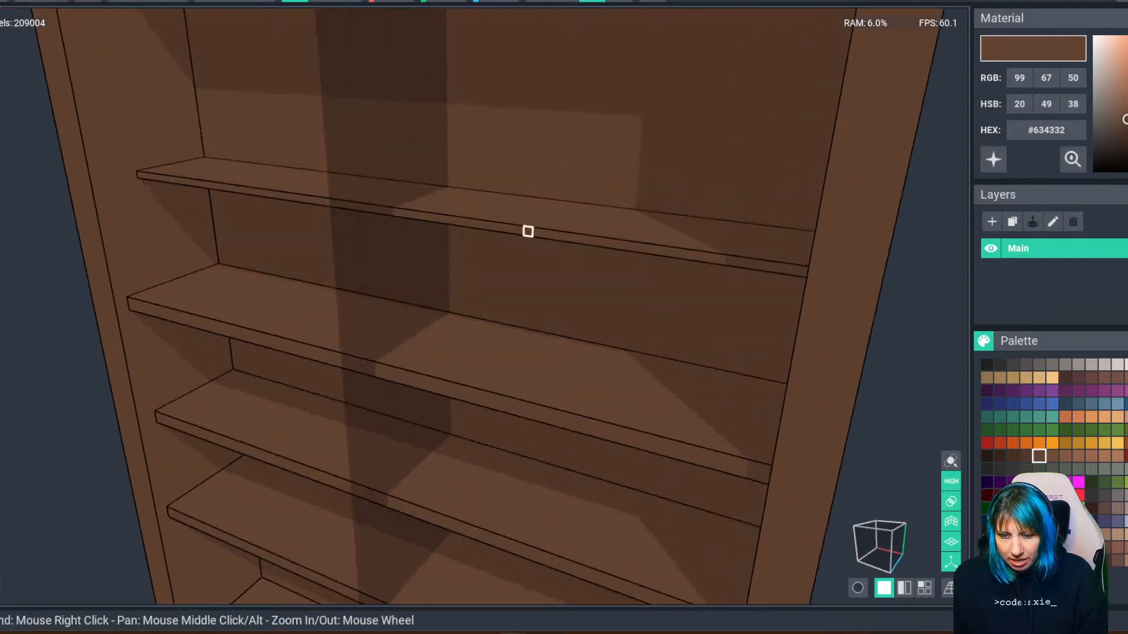
Extend the new uppermost shelf's front edge by several voxels and thicken its board.
{"action": "left_click", "coordinate": [164, 179]}
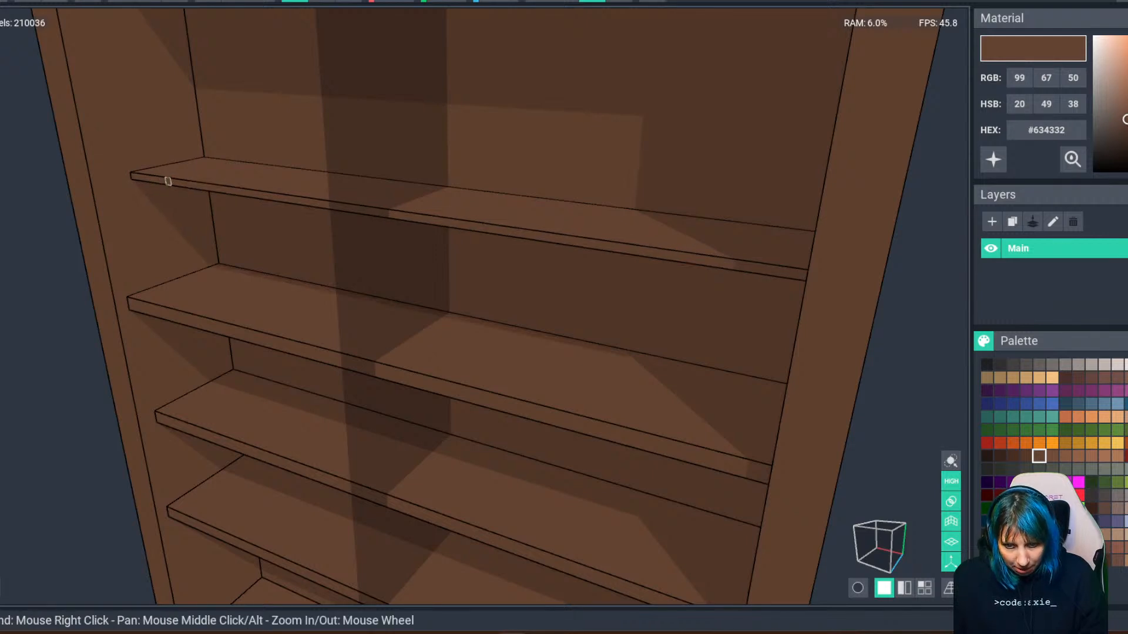
{"action": "left_click", "coordinate": [166, 180]}
{"action": "left_click", "coordinate": [162, 182]}
{"action": "left_click", "coordinate": [161, 184]}
{"action": "left_click", "coordinate": [159, 187]}
{"action": "left_click", "coordinate": [247, 179]}
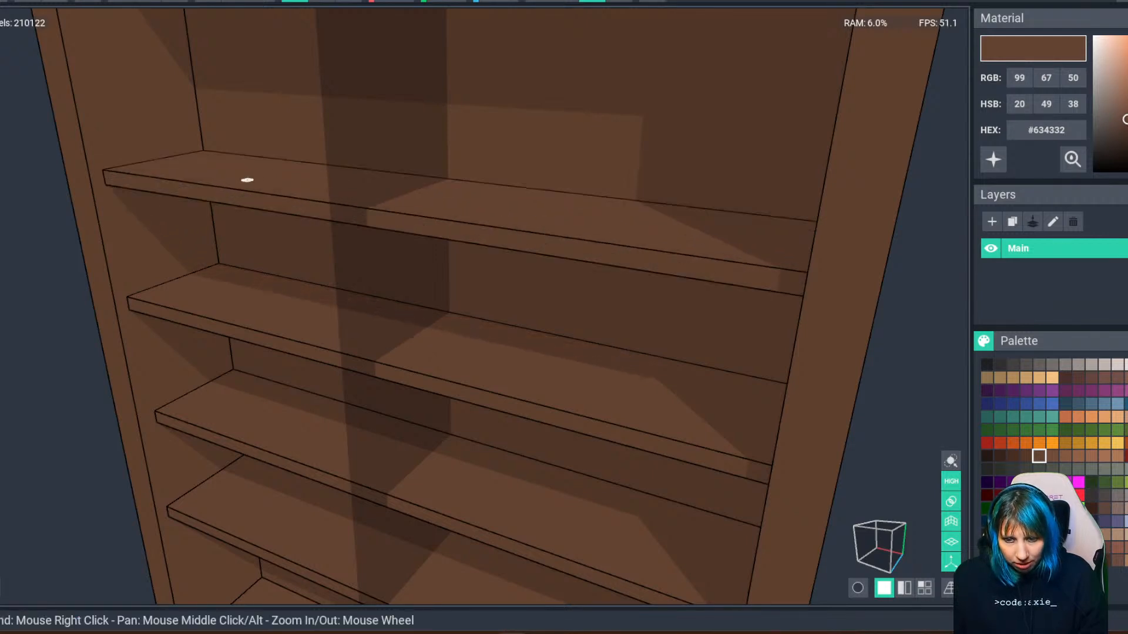
Bring the uppermost shelf's front edge forward by one more row of voxels.
{"action": "right_click_drag", "start_coordinate": [232, 216], "coordinate": [235, 211]}
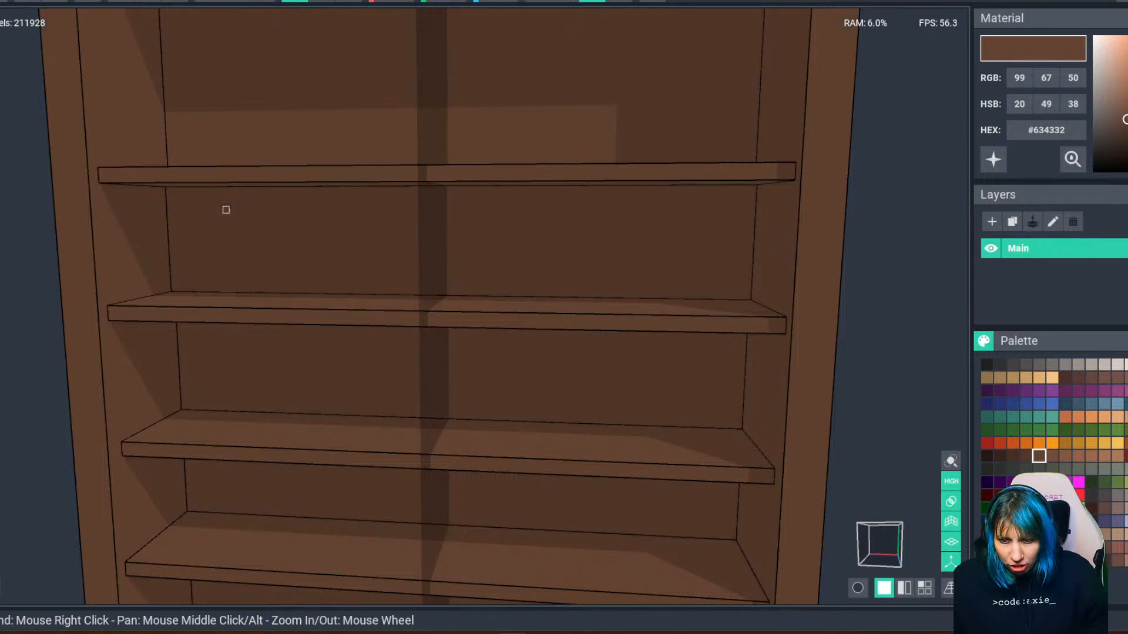
{"action": "left_click", "coordinate": [243, 178]}
Try extending the front edge of the second-lowest shelf by one row, then undo the extension.
{"action": "right_click_drag", "start_coordinate": [260, 314], "coordinate": [179, 315]}
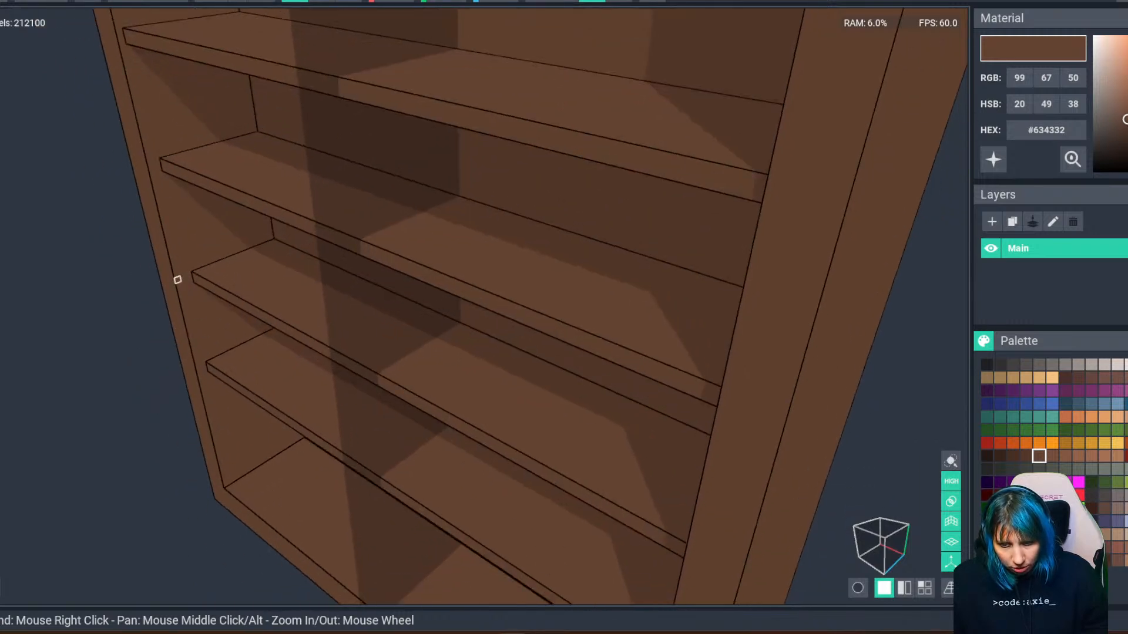
{"action": "left_click", "coordinate": [204, 280]}
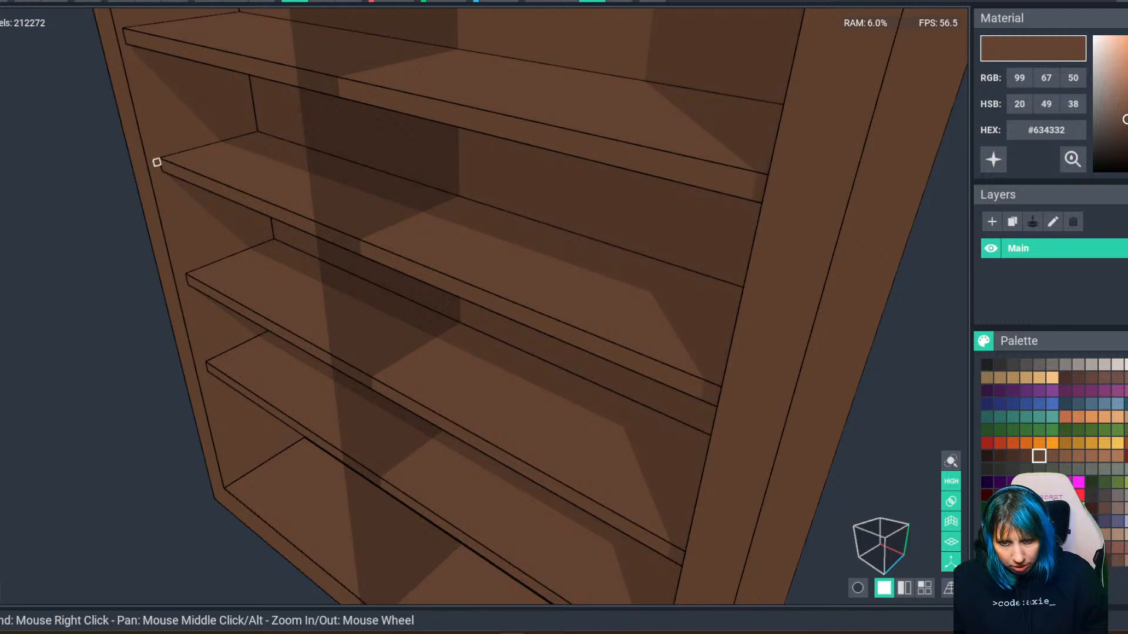
{"action": "right_click_drag", "start_coordinate": [157, 162], "coordinate": [143, 160]}
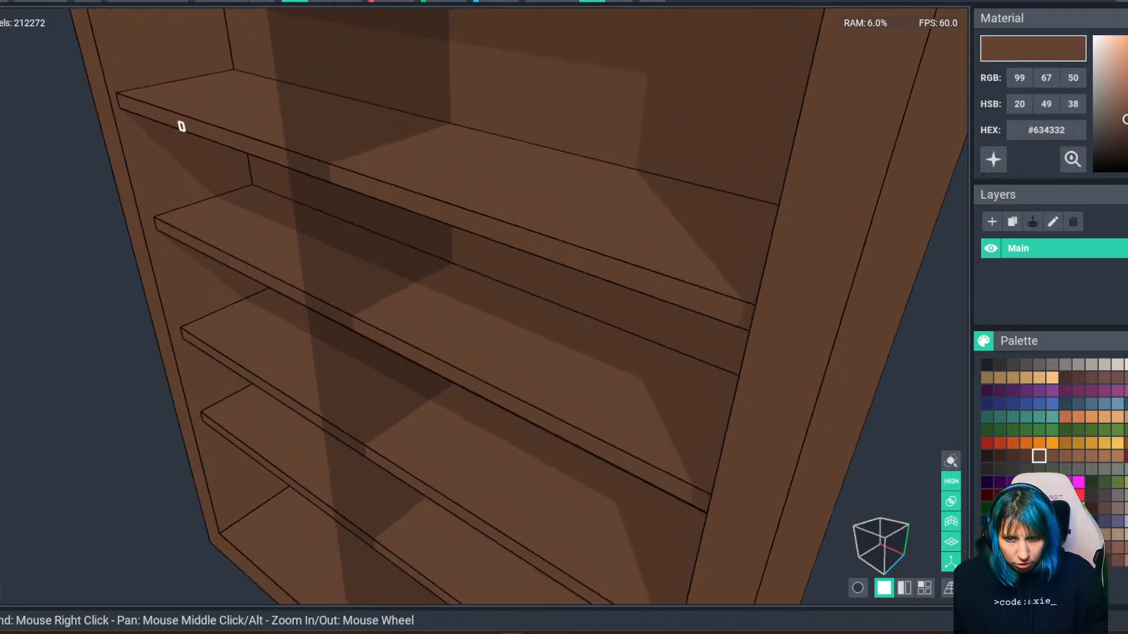
{"action": "key", "text": "ctrl+z"}
{"action": "right_click_drag", "start_coordinate": [196, 184], "coordinate": [354, 260]}
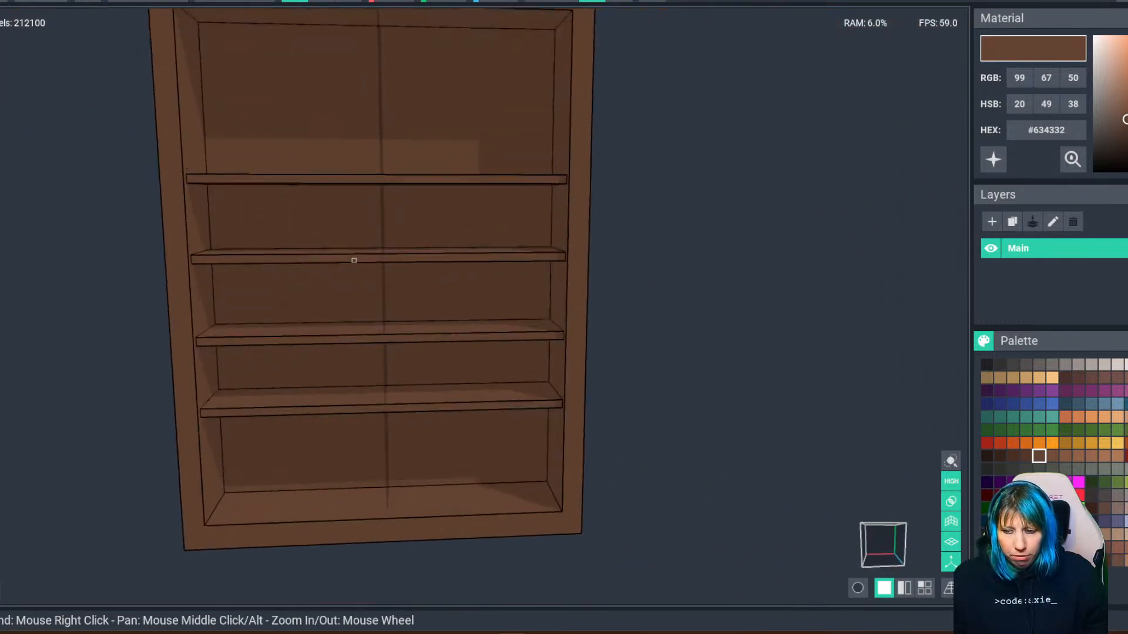
Add a thin full-width brown shelf in the open space above the four existing shelves.
{"action": "scroll", "coordinate": [354, 260], "scroll_direction": "down", "scroll_amount": 5}
{"action": "right_click_drag", "start_coordinate": [343, 312], "coordinate": [334, 321]}
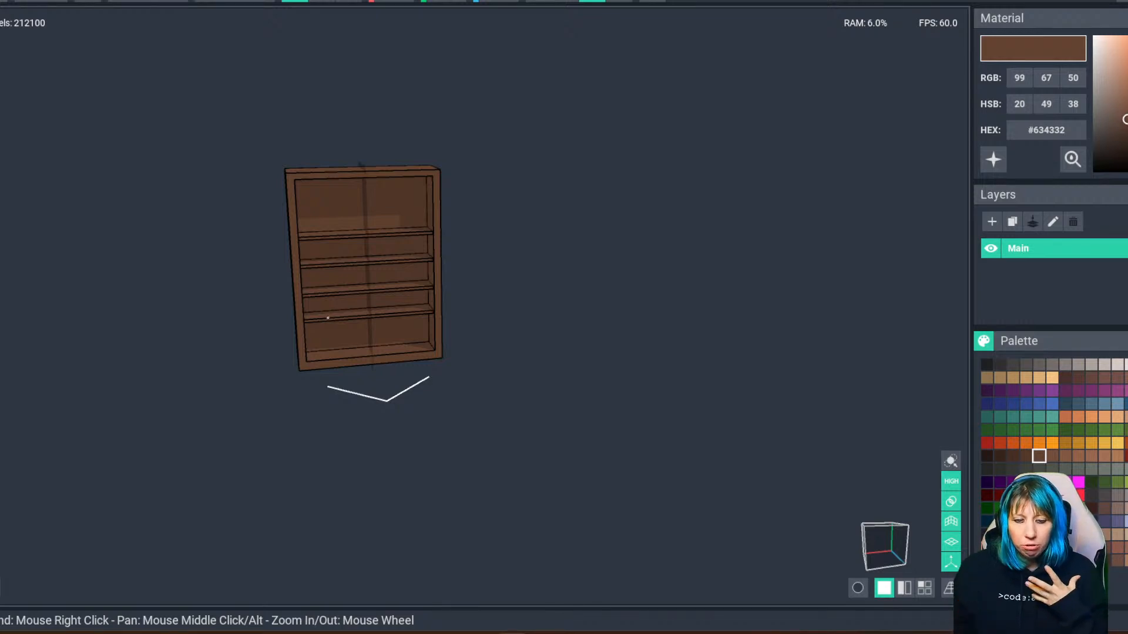
{"action": "scroll", "coordinate": [326, 317], "scroll_direction": "up", "scroll_amount": 6}
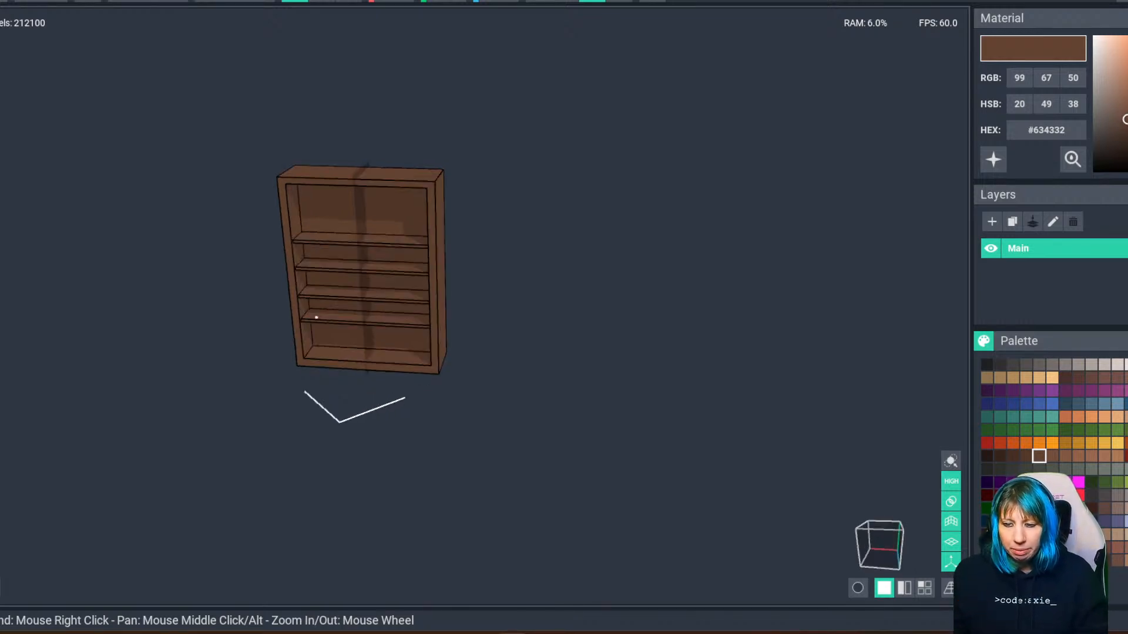
{"action": "right_click_drag", "start_coordinate": [347, 289], "coordinate": [315, 337]}
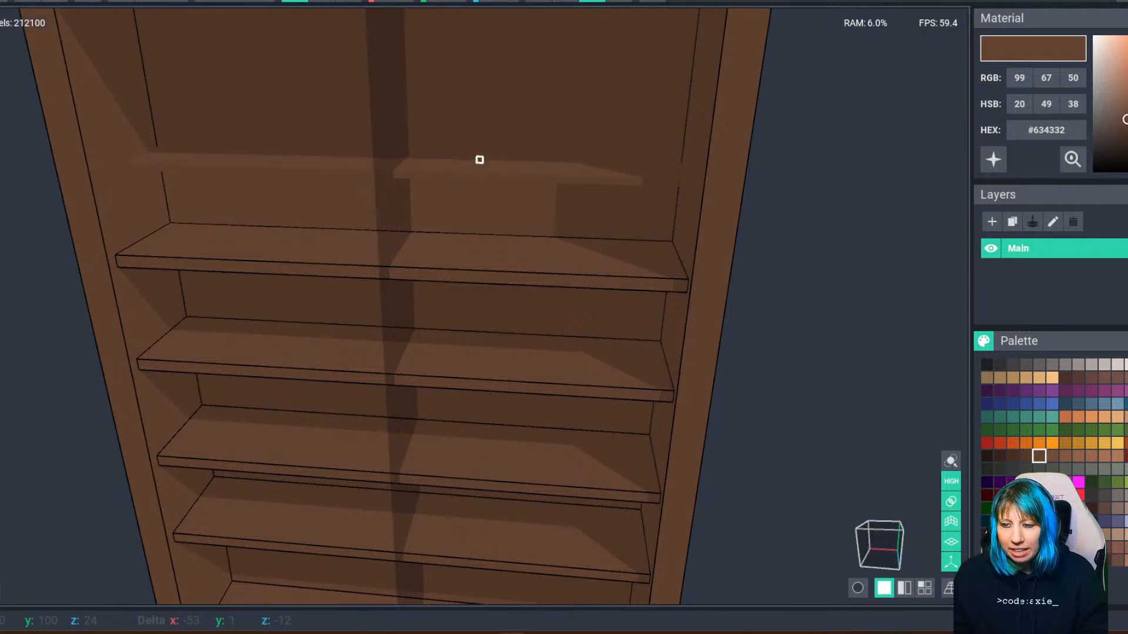
{"action": "left_click", "coordinate": [437, 163]}
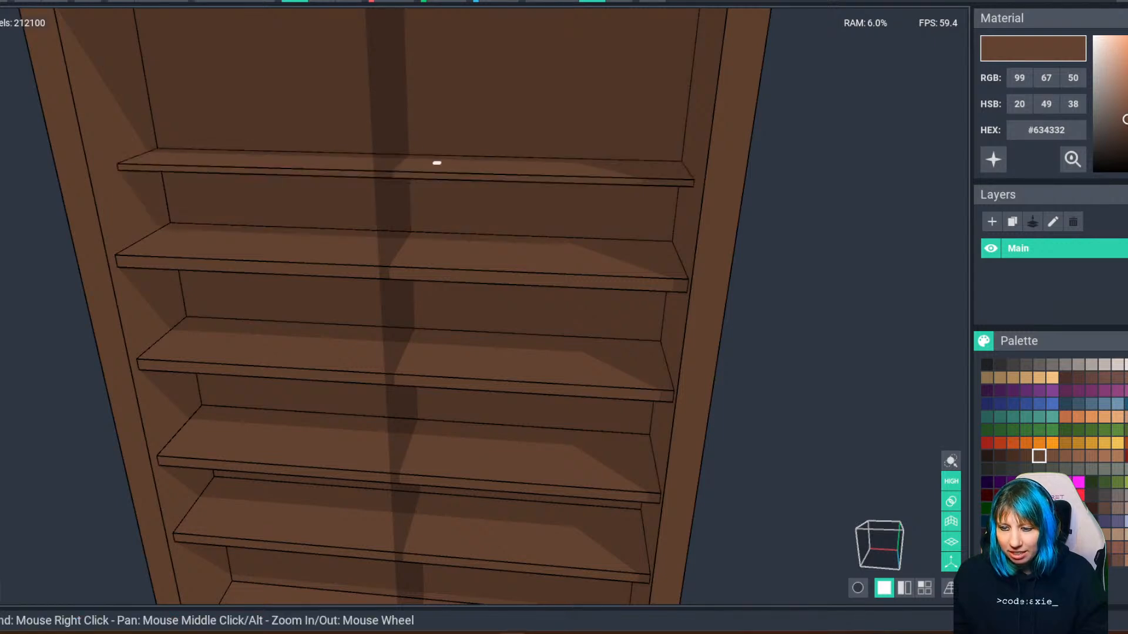
Thicken the new uppermost shelf and extend its front edge to line up with the shelves below.
{"action": "left_click", "coordinate": [138, 170]}
{"action": "left_click", "coordinate": [134, 170]}
{"action": "left_click", "coordinate": [156, 159]}
{"action": "left_click", "coordinate": [138, 171]}
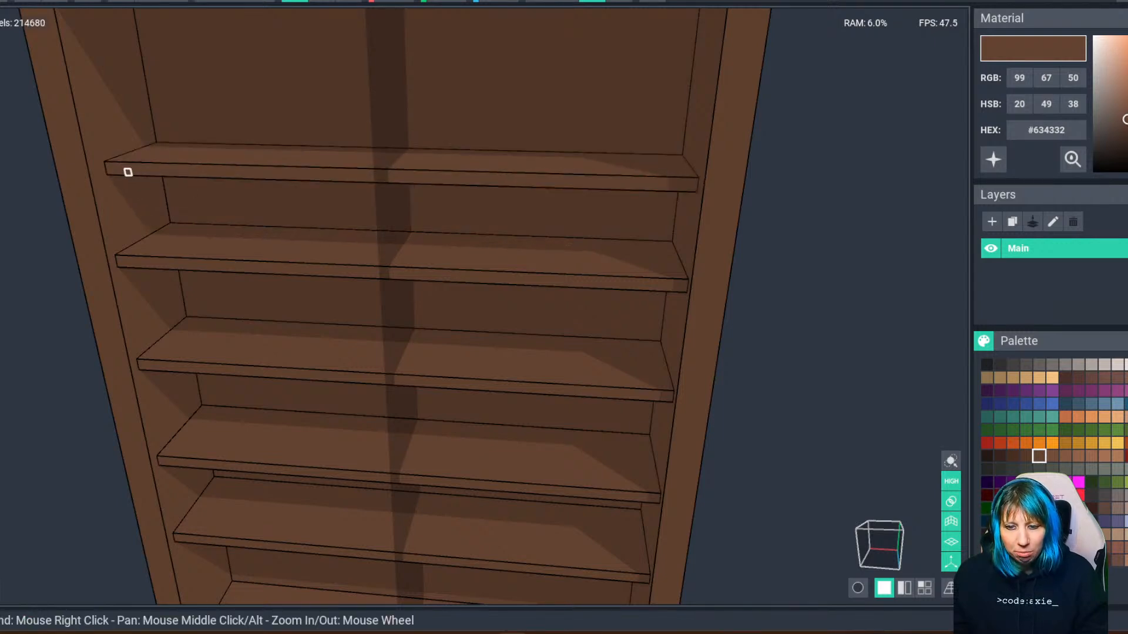
{"action": "left_click", "coordinate": [128, 172]}
{"action": "left_click", "coordinate": [121, 169]}
Inspect the spacing, thickness and front alignment of all five shelves across the bookcase.
{"action": "right_click_drag", "start_coordinate": [252, 506], "coordinate": [251, 348]}
{"action": "left_click", "coordinate": [78, 185]}
{"action": "scroll", "coordinate": [176, 199], "scroll_direction": "down", "scroll_amount": 5}
{"action": "scroll", "coordinate": [251, 347], "scroll_direction": "up", "scroll_amount": 1}
{"action": "scroll", "coordinate": [335, 428], "scroll_direction": "down", "scroll_amount": 4}
{"action": "right_click_drag", "start_coordinate": [335, 428], "coordinate": [242, 375]}
{"action": "scroll", "coordinate": [328, 463], "scroll_direction": "up", "scroll_amount": 5}
{"action": "scroll", "coordinate": [242, 408], "scroll_direction": "up", "scroll_amount": 4}
{"action": "scroll", "coordinate": [248, 408], "scroll_direction": "down", "scroll_amount": 4}
{"action": "scroll", "coordinate": [238, 457], "scroll_direction": "up", "scroll_amount": 4}
{"action": "left_click_drag", "start_coordinate": [242, 358], "coordinate": [240, 369]}
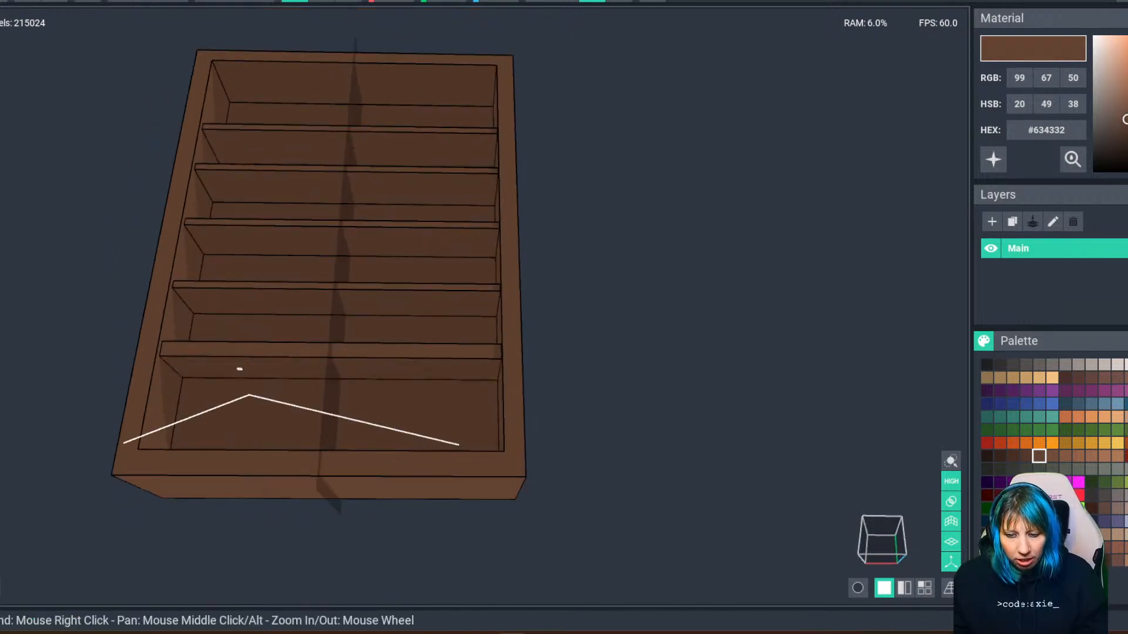
Try thickening the two lowest shelves upward, then take the added voxel layers away again.
{"action": "mouse_move", "coordinate": [240, 369]}
{"action": "right_mouse_down"}
{"action": "mouse_move", "coordinate": [234, 380]}
{"action": "mouse_move", "coordinate": [174, 345]}
{"action": "mouse_move", "coordinate": [194, 360]}
{"action": "mouse_move", "coordinate": [229, 294]}
{"action": "mouse_move", "coordinate": [239, 377]}
{"action": "right_mouse_up"}
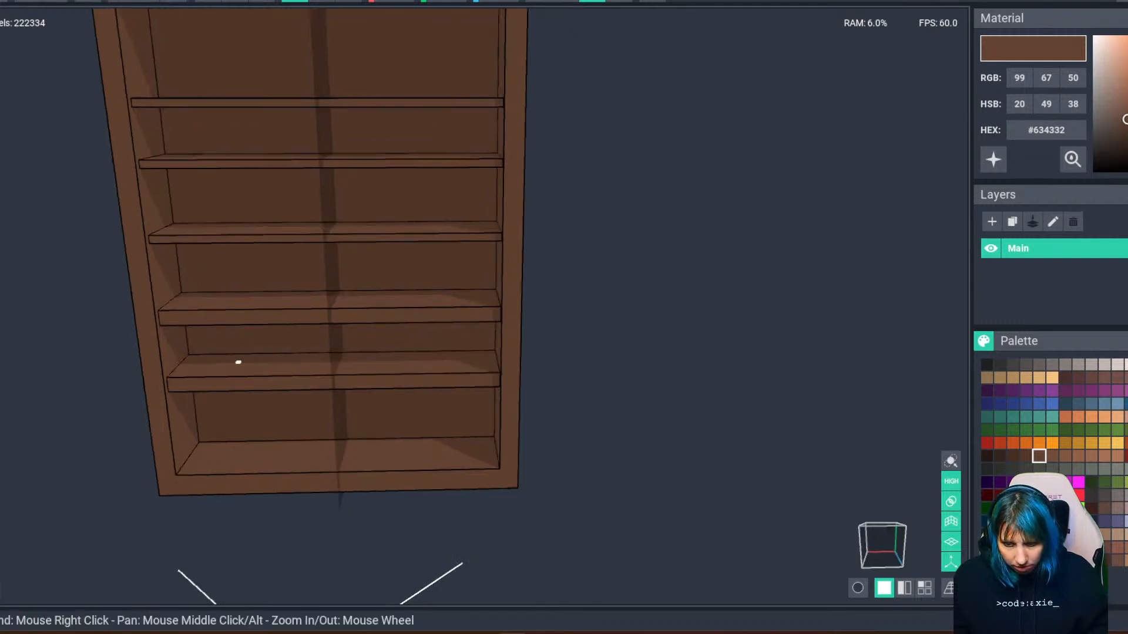
{"action": "left_click", "coordinate": [241, 305]}
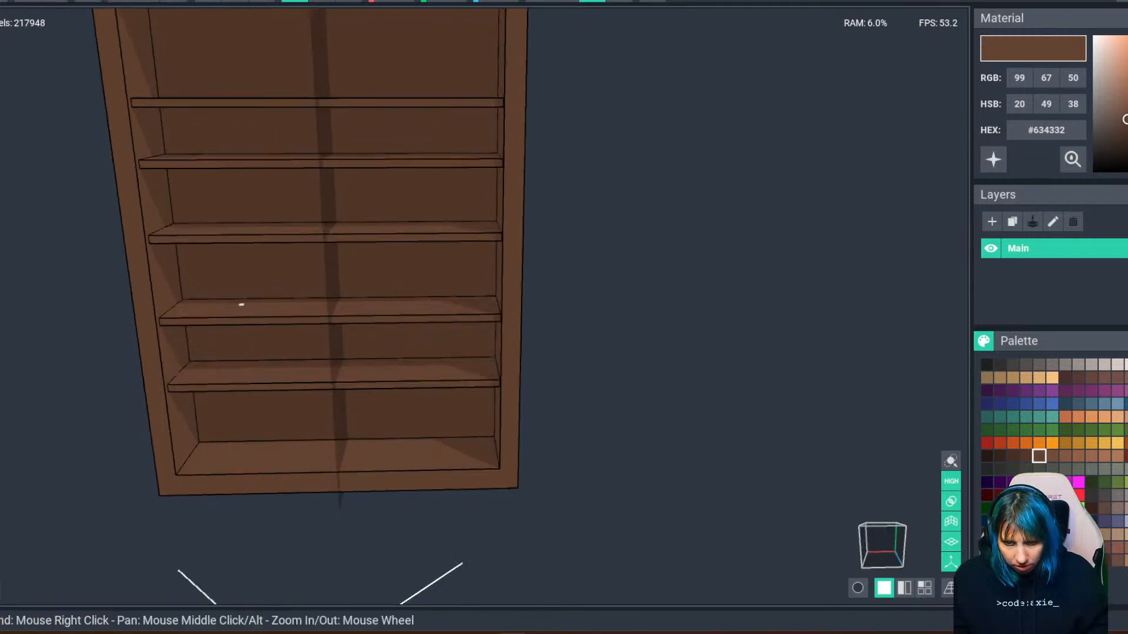
{"action": "right_click_drag", "start_coordinate": [243, 315], "coordinate": [244, 354]}
{"action": "left_click", "coordinate": [242, 317]}
Choose the dark brown #472717 and repaint the entire bookcase with it.
{"action": "scroll", "coordinate": [243, 354], "scroll_direction": "down", "scroll_amount": 6}
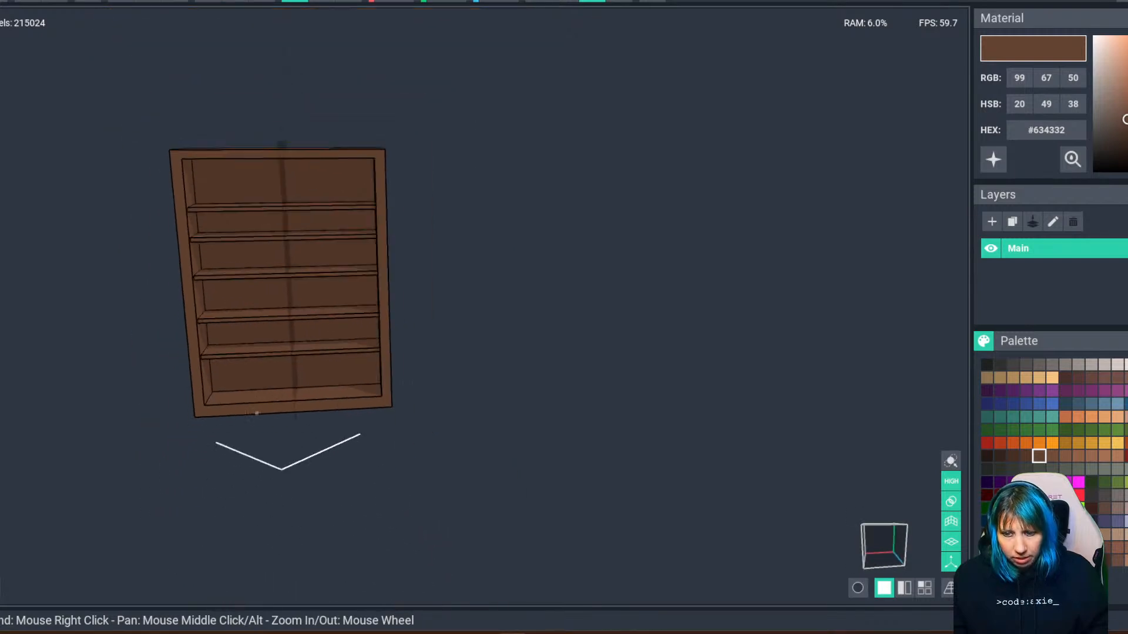
{"action": "scroll", "coordinate": [246, 406], "scroll_direction": "up", "scroll_amount": 6}
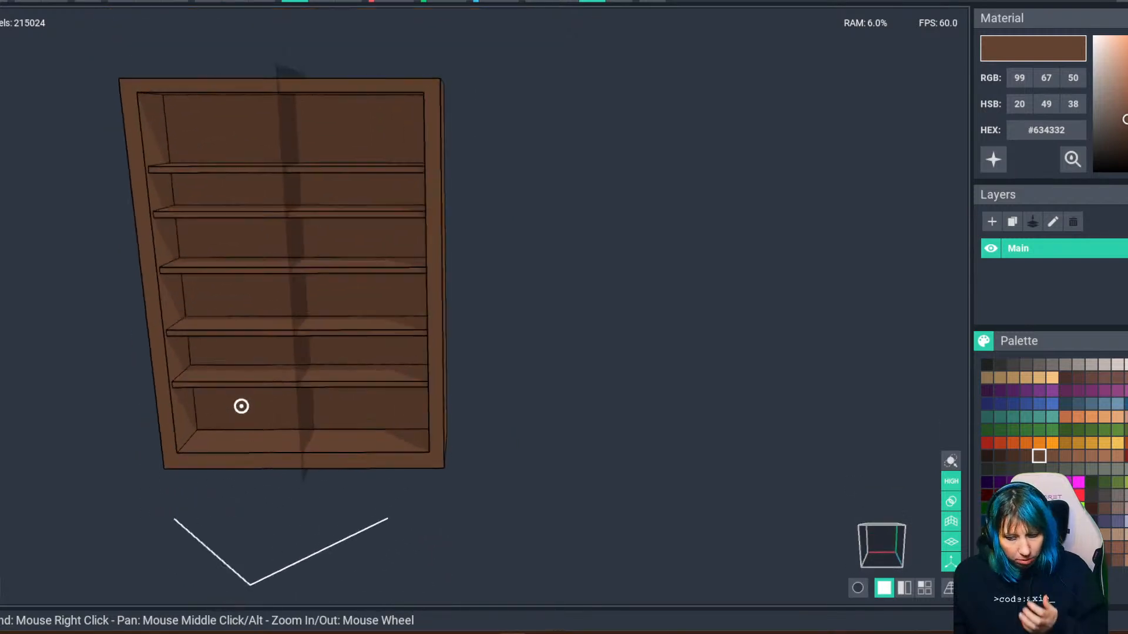
{"action": "right_click_drag", "start_coordinate": [241, 407], "coordinate": [242, 407]}
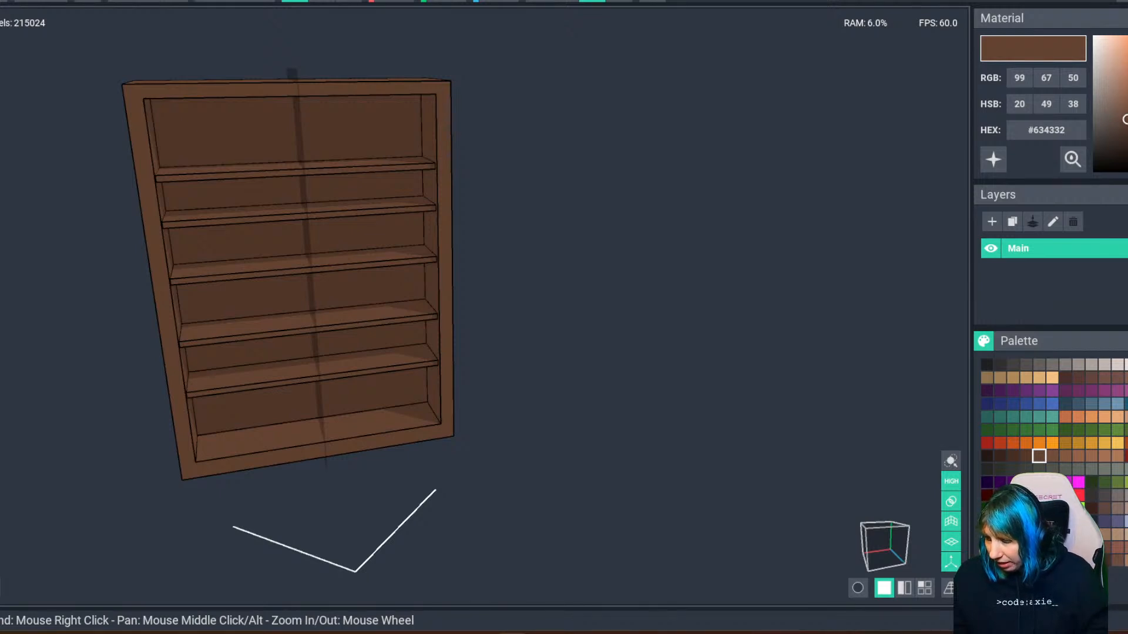
{"action": "left_click", "coordinate": [1065, 547]}
{"action": "left_click", "coordinate": [1095, 160]}
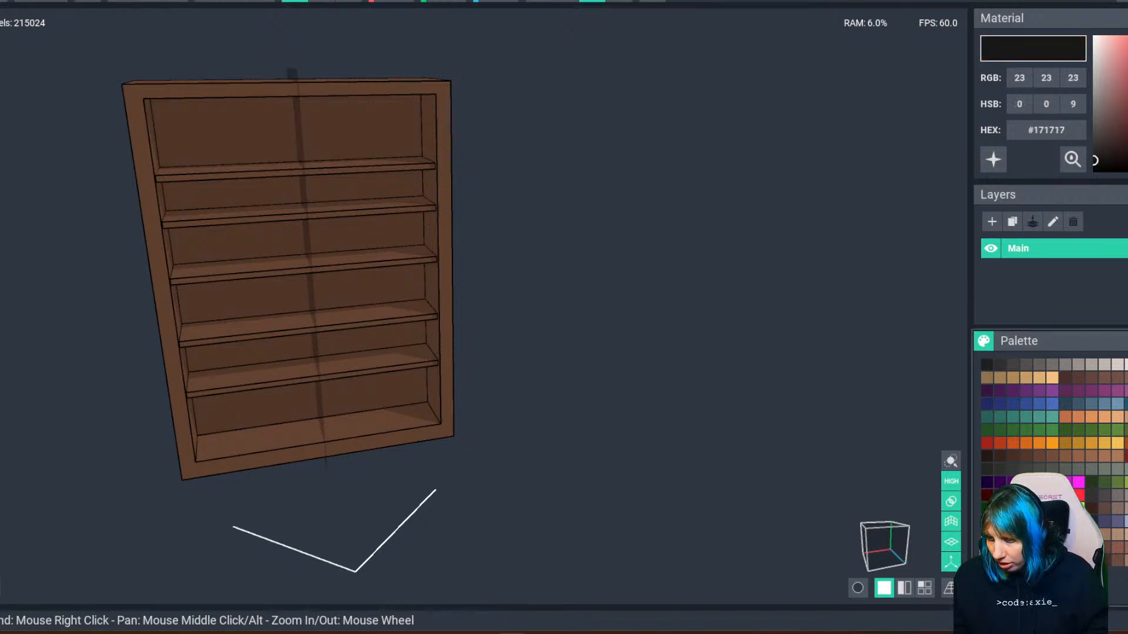
{"action": "left_click", "coordinate": [1026, 456]}
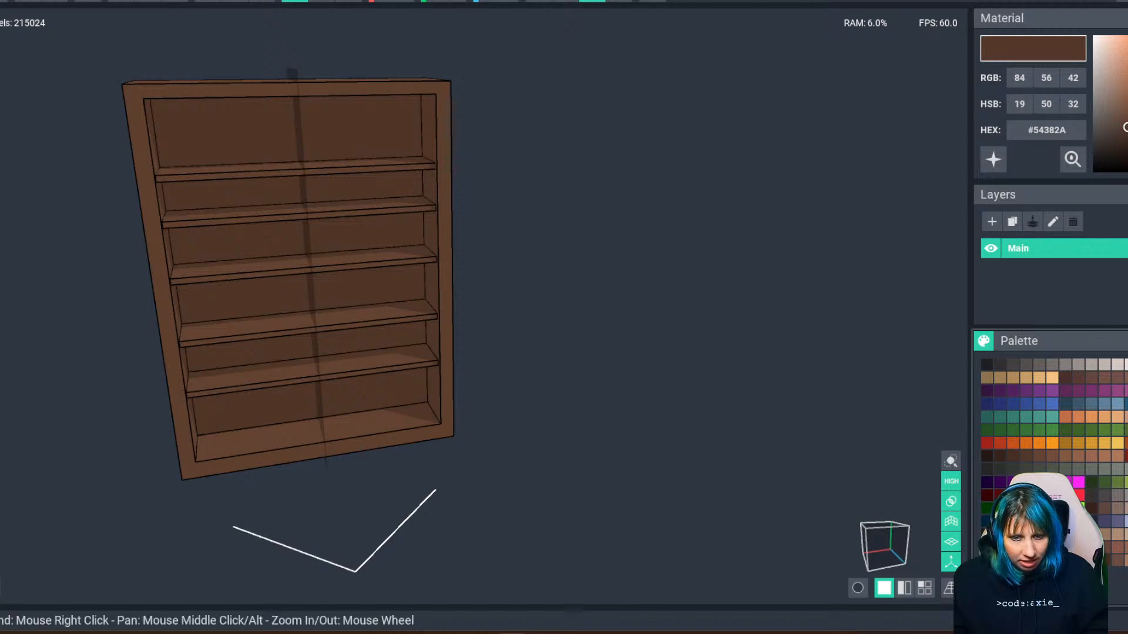
{"action": "left_click", "coordinate": [151, 172]}
{"action": "mouse_move", "coordinate": [241, 405]}
{"action": "right_mouse_down"}
{"action": "mouse_move", "coordinate": [306, 405]}
{"action": "mouse_move", "coordinate": [258, 405]}
{"action": "right_mouse_up"}
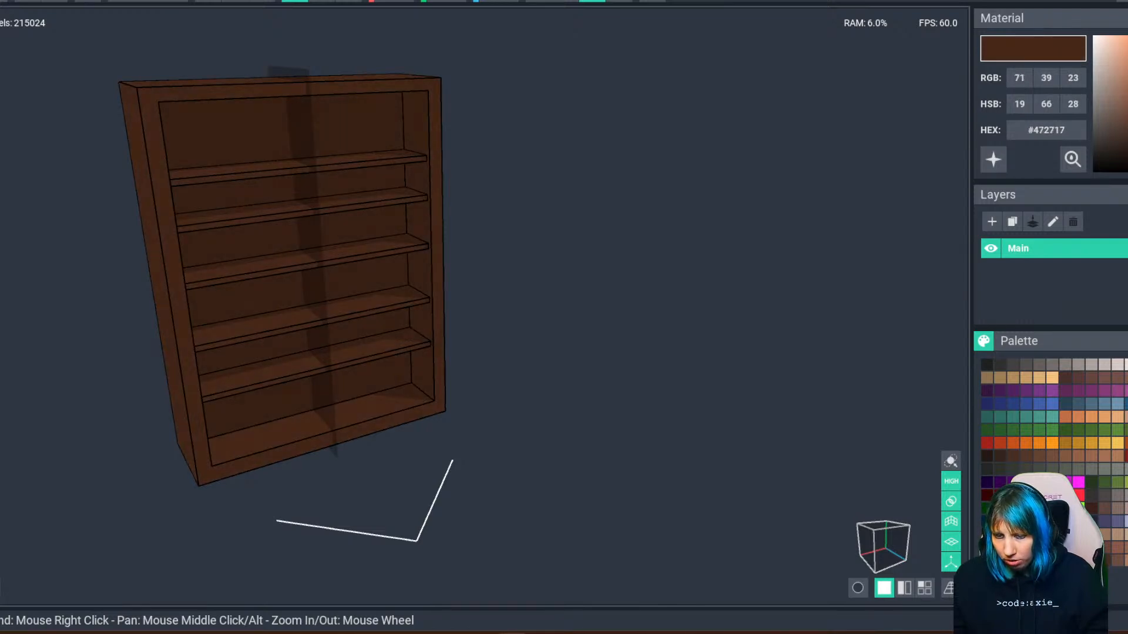
{"action": "right_click_drag", "start_coordinate": [242, 403], "coordinate": [241, 403]}
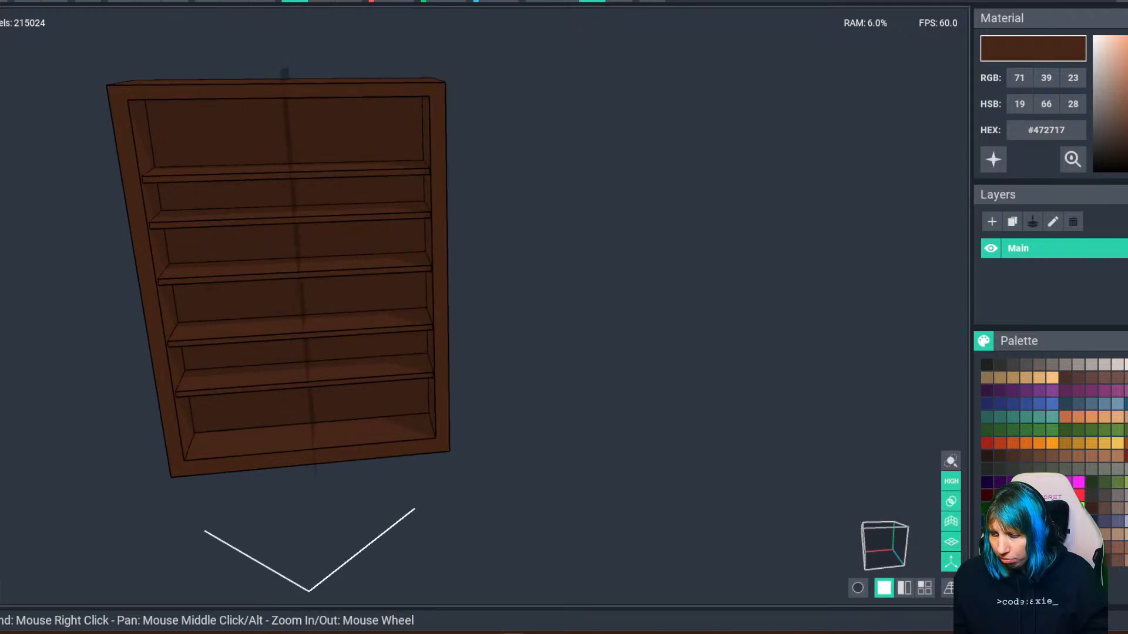
Try the lighter brown #583823 on the whole bookcase, then repaint it dark brown #472717.
{"action": "left_click", "coordinate": [1025, 456]}
{"action": "left_click", "coordinate": [443, 254]}
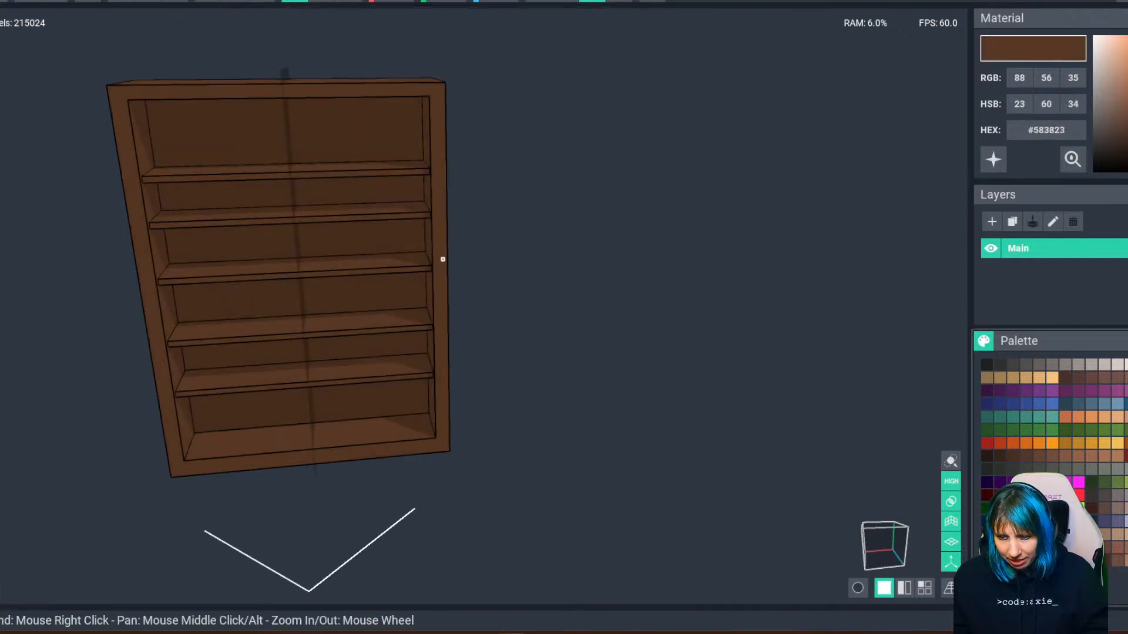
{"action": "left_click", "coordinate": [1012, 456]}
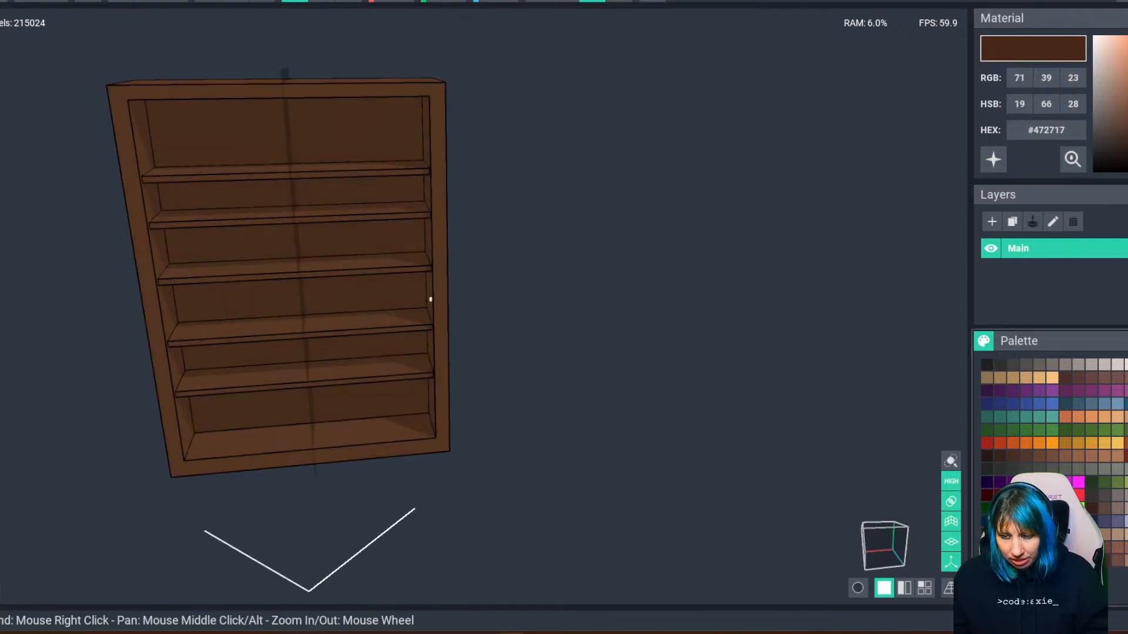
{"action": "left_click", "coordinate": [428, 325]}
Turn off the mirror plane running through the centre of the bookcase.
{"action": "right_click_drag", "start_coordinate": [429, 325], "coordinate": [488, 369]}
{"action": "scroll", "coordinate": [433, 333], "scroll_direction": "up", "scroll_amount": 2}
{"action": "scroll", "coordinate": [418, 337], "scroll_direction": "down", "scroll_amount": 3}
{"action": "scroll", "coordinate": [343, 209], "scroll_direction": "up", "scroll_amount": 3}
{"action": "left_click", "coordinate": [294, 2]}
{"action": "scroll", "coordinate": [396, 170], "scroll_direction": "down", "scroll_amount": 4}
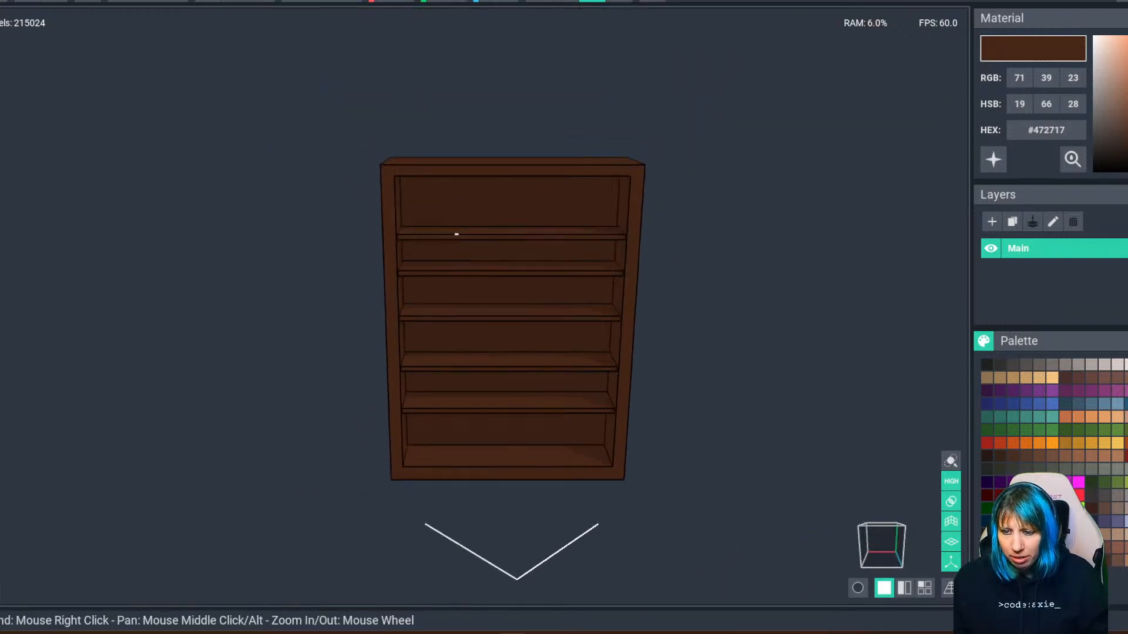
Place the bookcase's animation pivot at its base, then save and close the model.
{"action": "right_click_drag", "start_coordinate": [456, 234], "coordinate": [492, 154]}
{"action": "right_click_drag", "start_coordinate": [417, 194], "coordinate": [428, 433]}
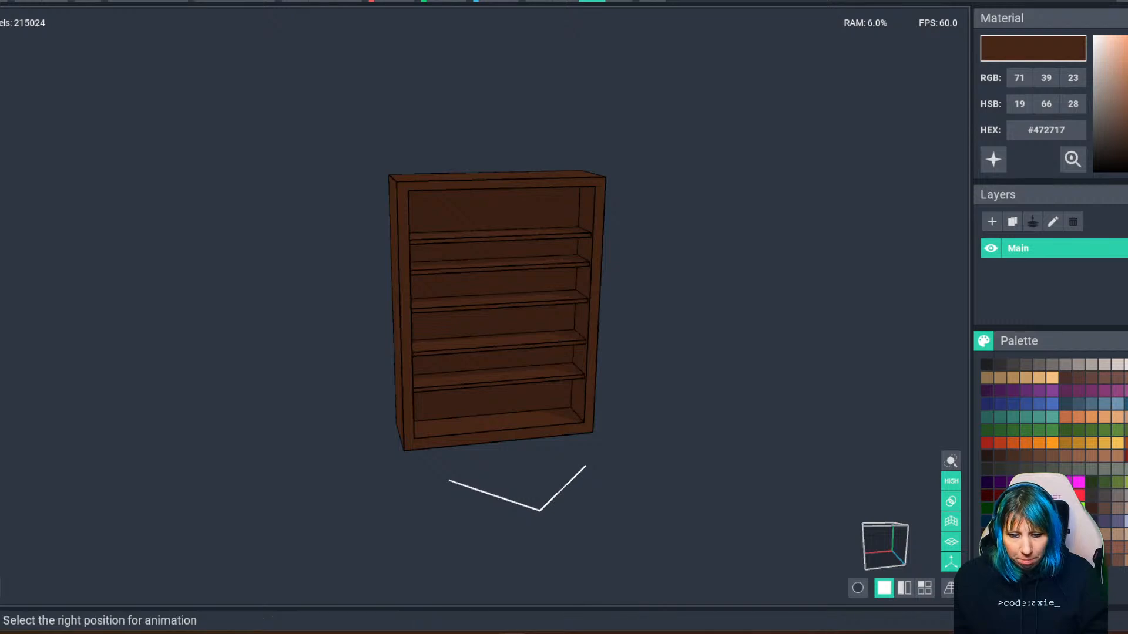
{"action": "left_click", "coordinate": [1, 442]}
{"action": "left_click", "coordinate": [59, 441]}
{"action": "key", "text": "ctrl+w"}
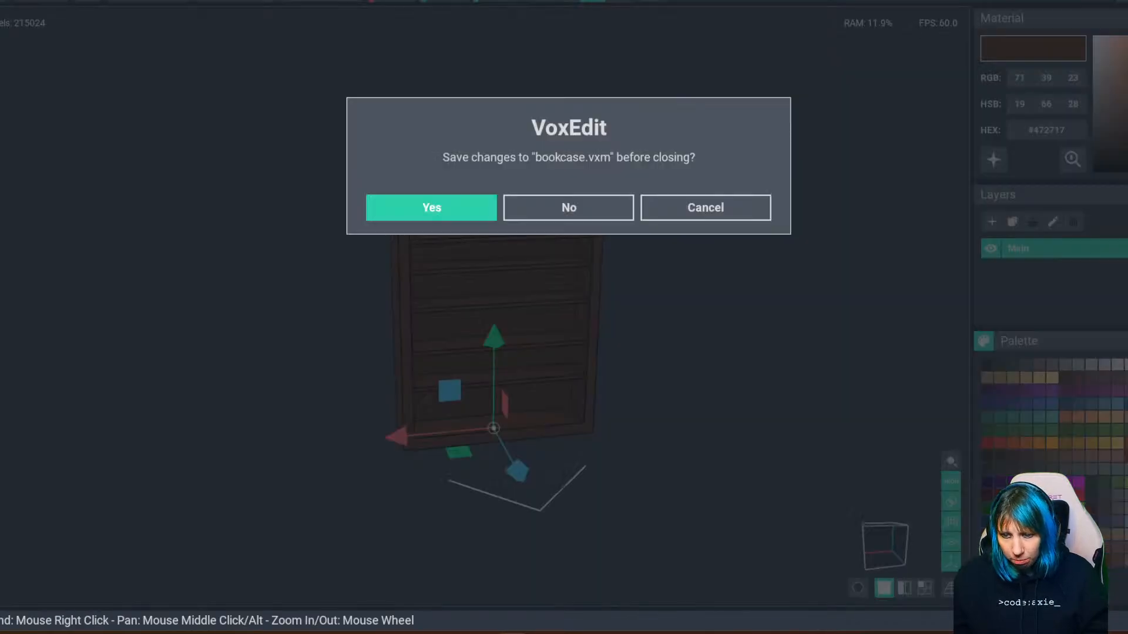
{"action": "key", "text": "Return"}
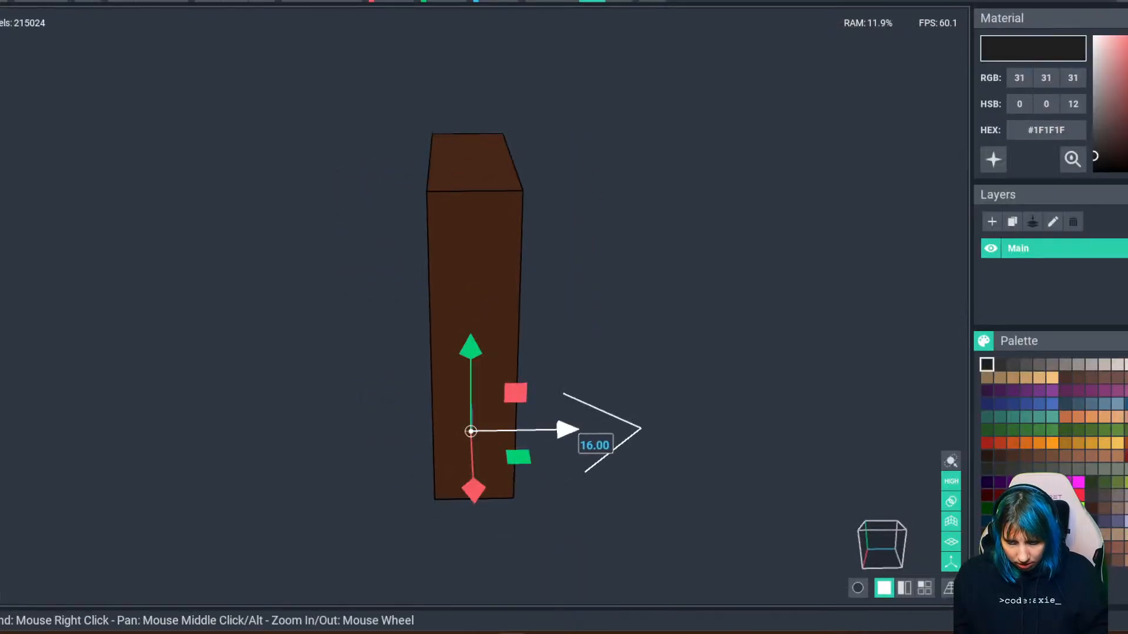
Save and close the adjusted bookcase model and attach it from the library to the bookcase main node.
{"action": "key", "text": "ctrl+w"}
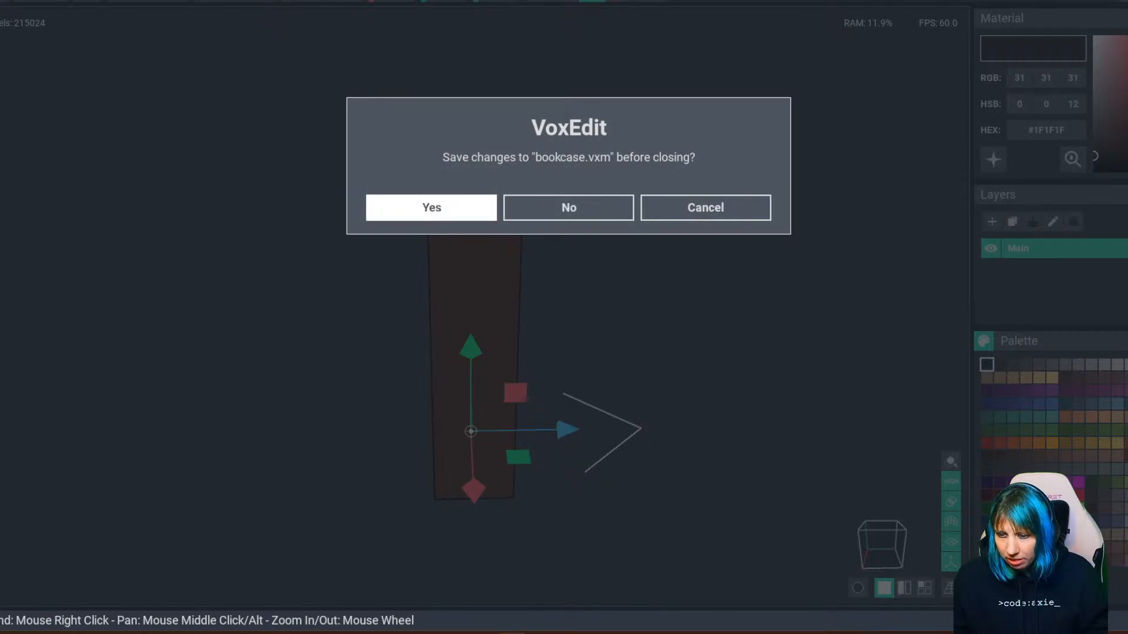
{"action": "left_click", "coordinate": [431, 207]}
{"action": "left_click_drag", "start_coordinate": [1032, 114], "coordinate": [86, 91]}
{"action": "right_click_drag", "start_coordinate": [569, 249], "coordinate": [411, 249]}
{"action": "scroll", "coordinate": [545, 249], "scroll_direction": "down", "scroll_amount": 5}
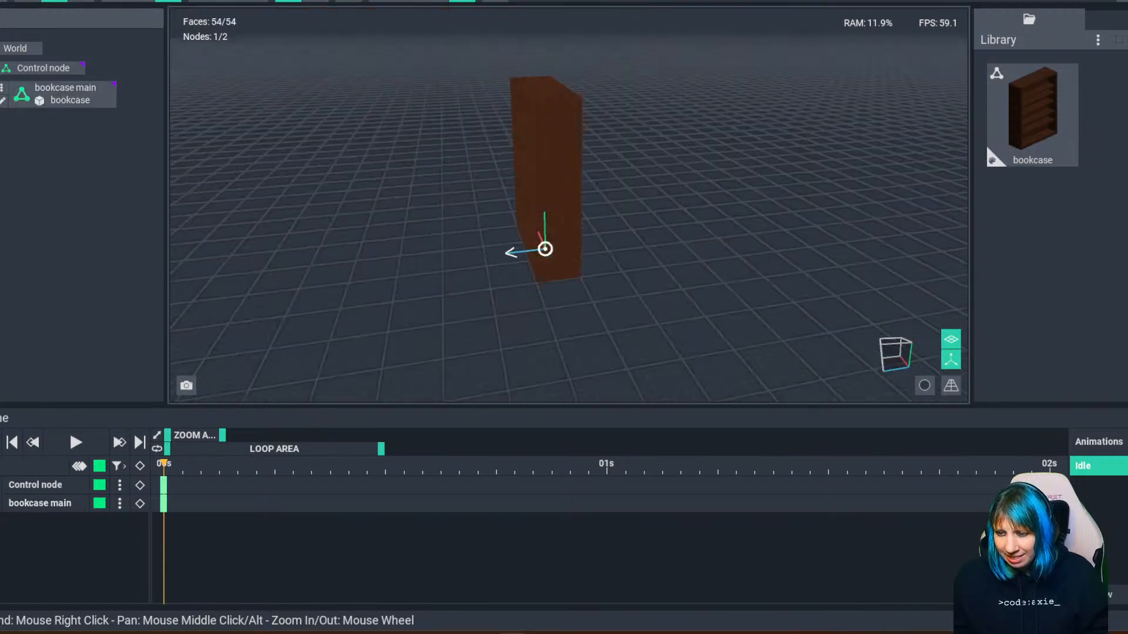
{"action": "right_click_drag", "start_coordinate": [646, 253], "coordinate": [529, 246]}
Reopen the bookcase model from the rig and paint its back wall between the shelves darker brown #3F2112.
{"action": "double_click", "coordinate": [528, 229]}
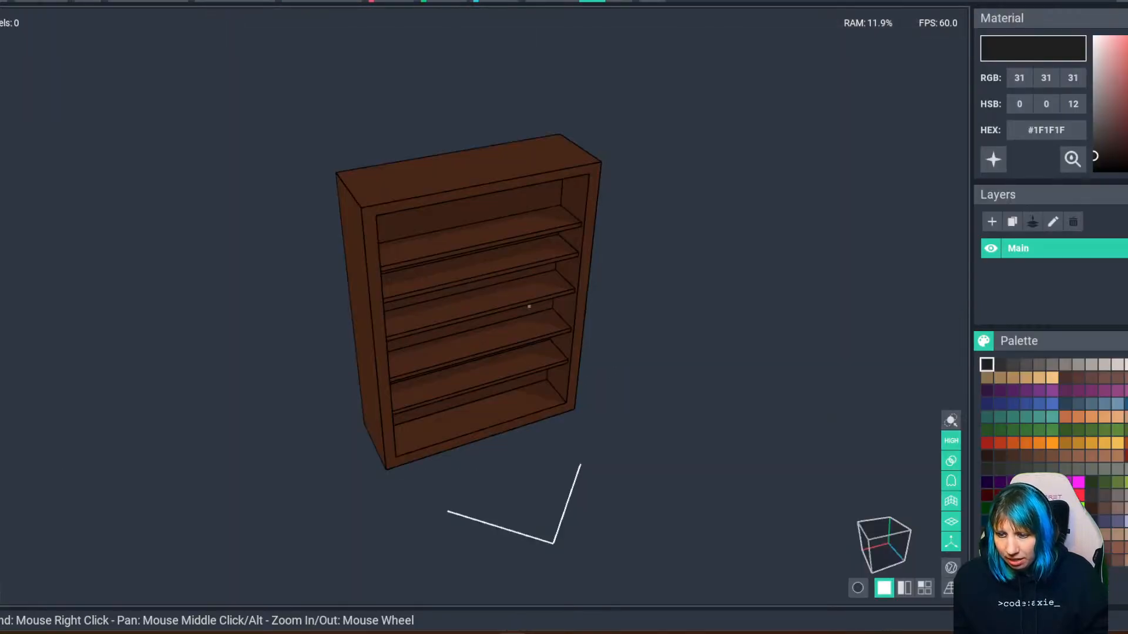
{"action": "right_click_drag", "start_coordinate": [528, 306], "coordinate": [470, 290]}
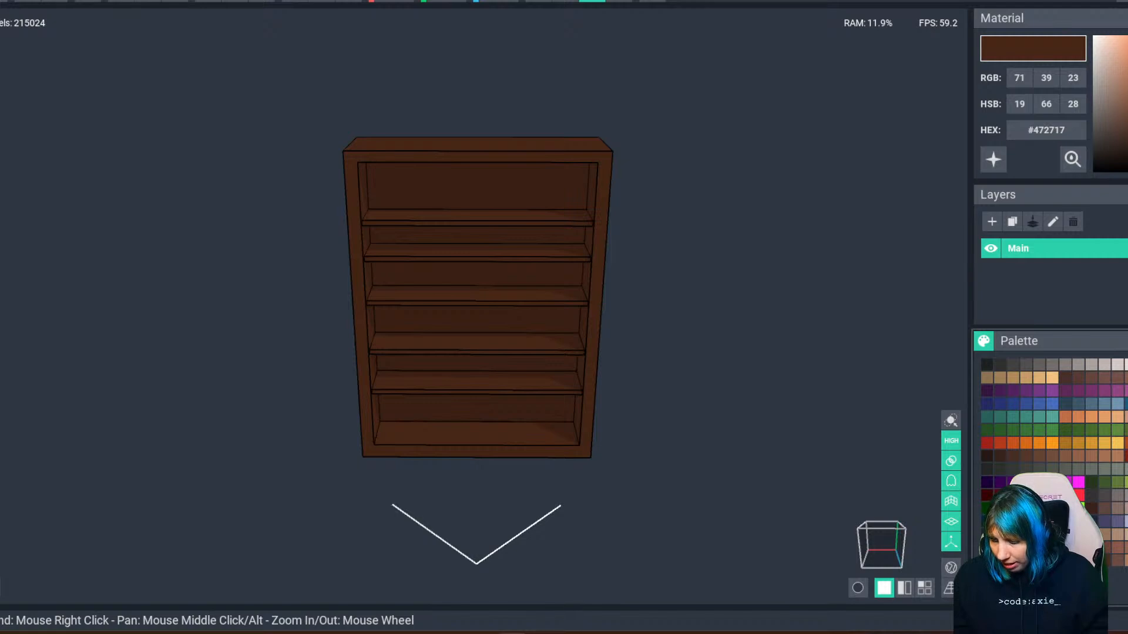
{"action": "left_click", "coordinate": [415, 190]}
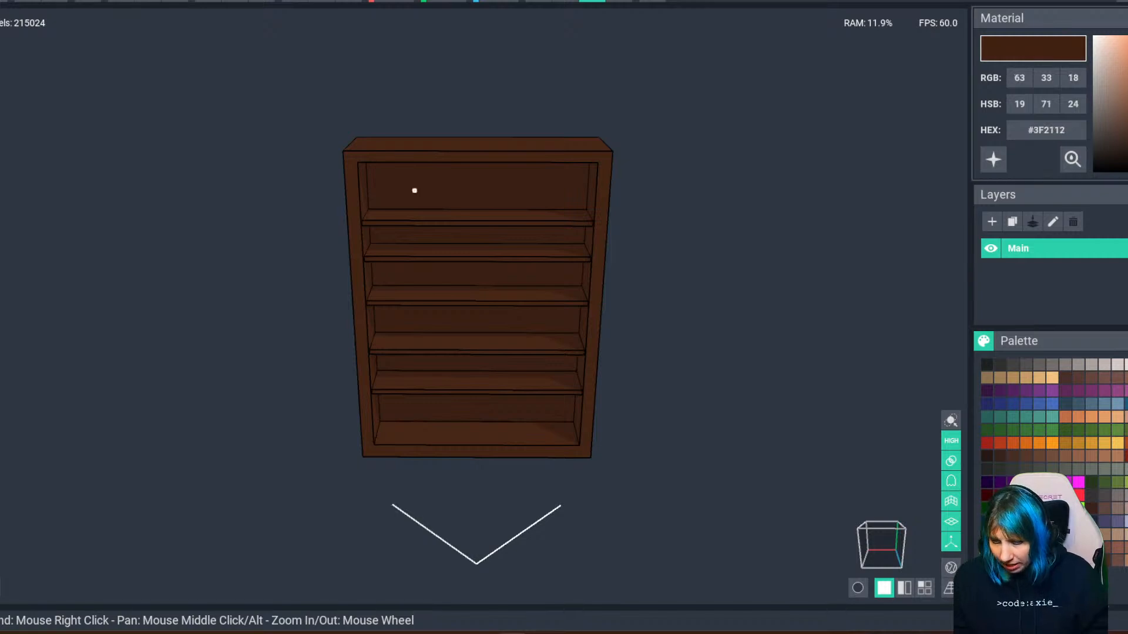
{"action": "right_click_drag", "start_coordinate": [398, 202], "coordinate": [434, 243]}
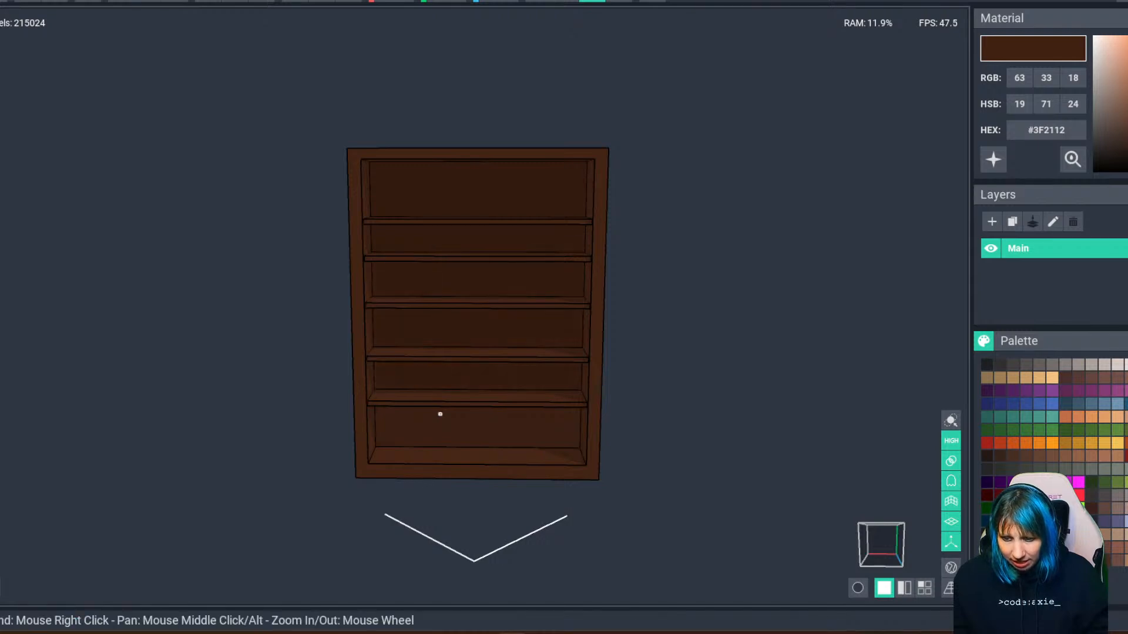
Examine the darker back wall against the frame and shelves from several distances and angles.
{"action": "right_click_drag", "start_coordinate": [463, 451], "coordinate": [478, 362]}
{"action": "scroll", "coordinate": [474, 428], "scroll_direction": "up", "scroll_amount": 2}
{"action": "scroll", "coordinate": [471, 441], "scroll_direction": "down", "scroll_amount": 3}
{"action": "scroll", "coordinate": [481, 405], "scroll_direction": "up", "scroll_amount": 3}
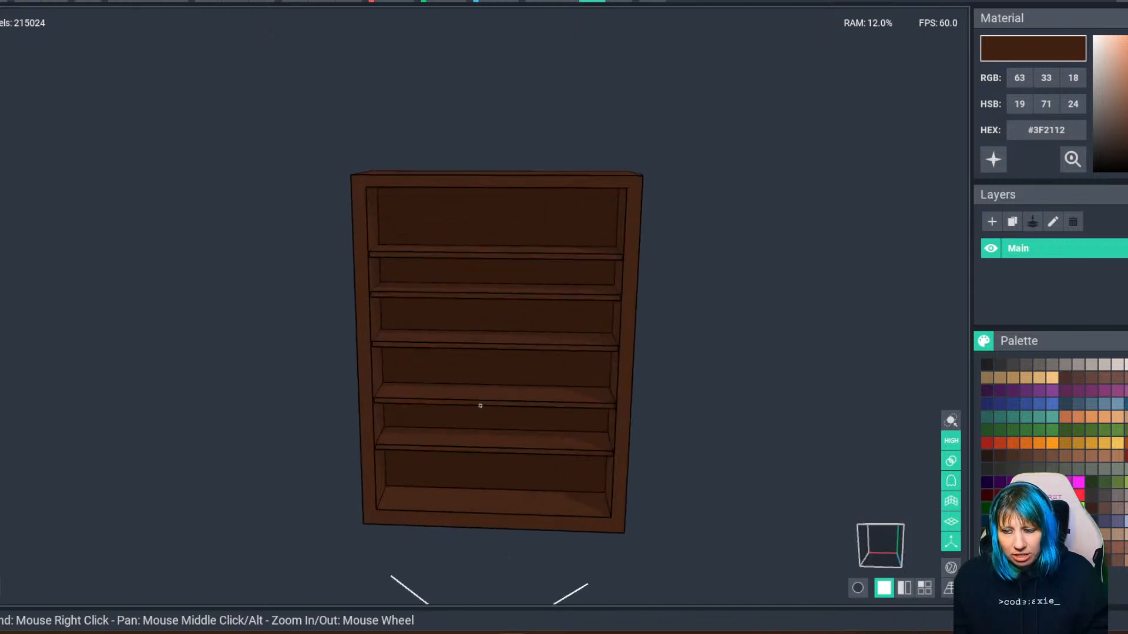
{"action": "right_click_drag", "start_coordinate": [481, 406], "coordinate": [468, 398]}
{"action": "scroll", "coordinate": [468, 398], "scroll_direction": "down", "scroll_amount": 3}
{"action": "mouse_move", "coordinate": [405, 438]}
{"action": "right_mouse_down"}
{"action": "mouse_move", "coordinate": [466, 395]}
{"action": "mouse_move", "coordinate": [393, 433]}
{"action": "right_mouse_up"}
{"action": "scroll", "coordinate": [393, 433], "scroll_direction": "up", "scroll_amount": 3}
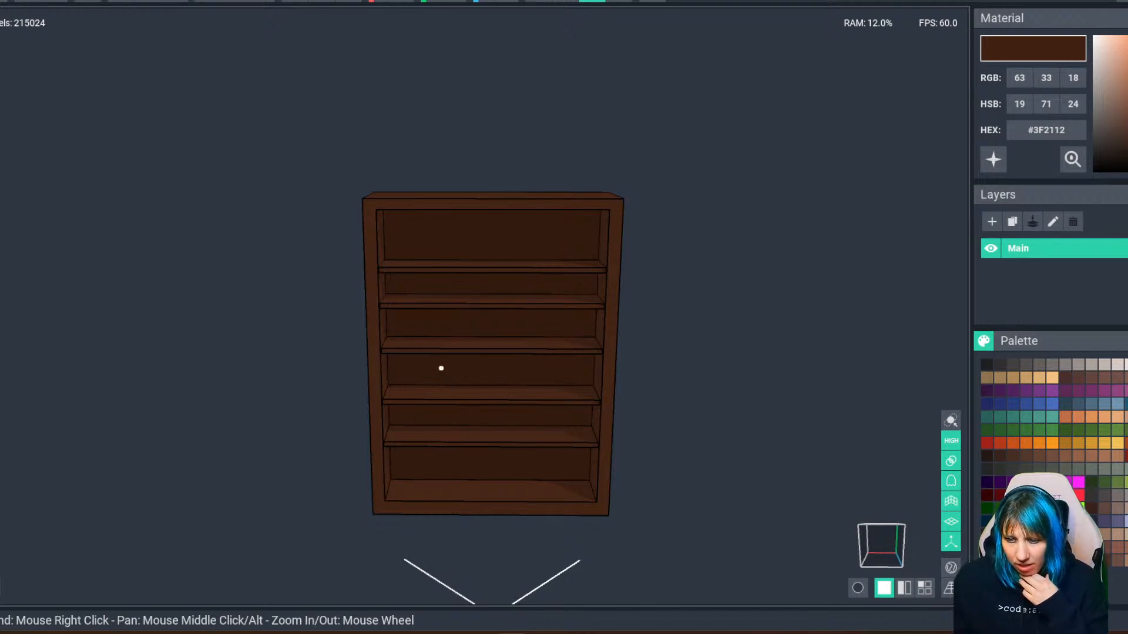
{"action": "right_click_drag", "start_coordinate": [441, 368], "coordinate": [524, 514]}
{"action": "scroll", "coordinate": [496, 270], "scroll_direction": "up", "scroll_amount": 3}
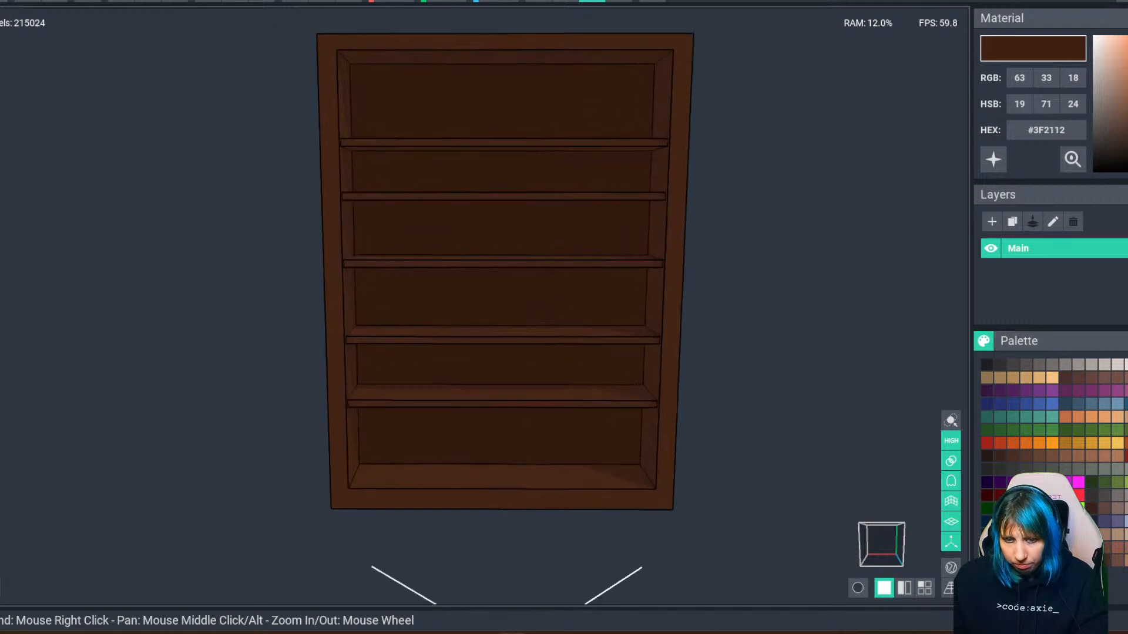
Save the changes to bookcase.vxm and close the model to return to the rig.
{"action": "key", "text": "ctrl+w"}
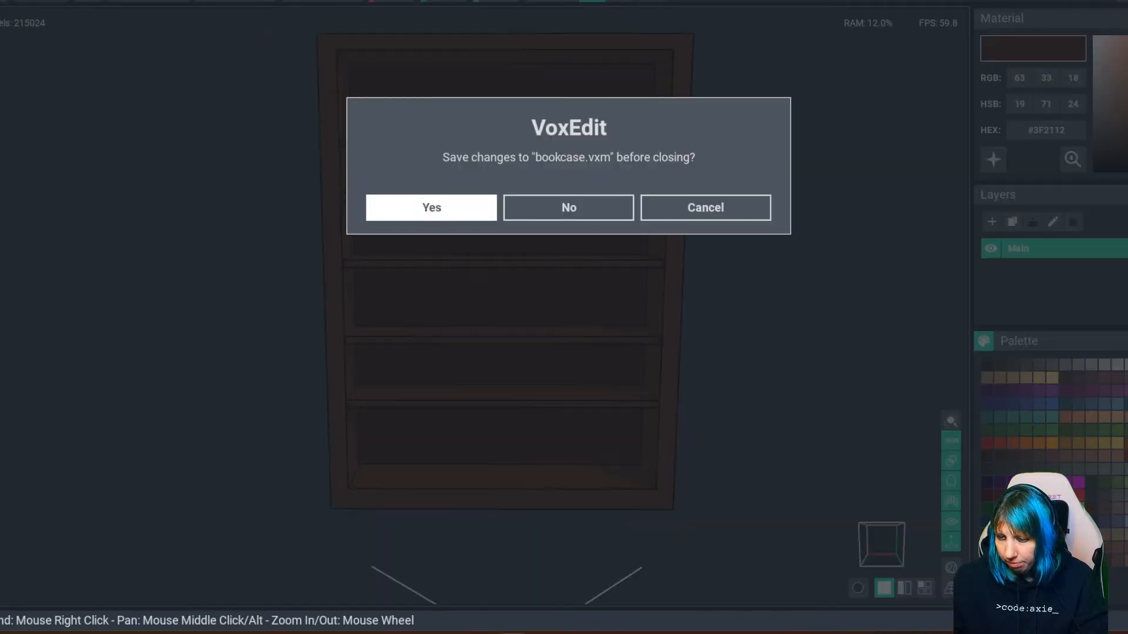
{"action": "key", "text": "Return"}
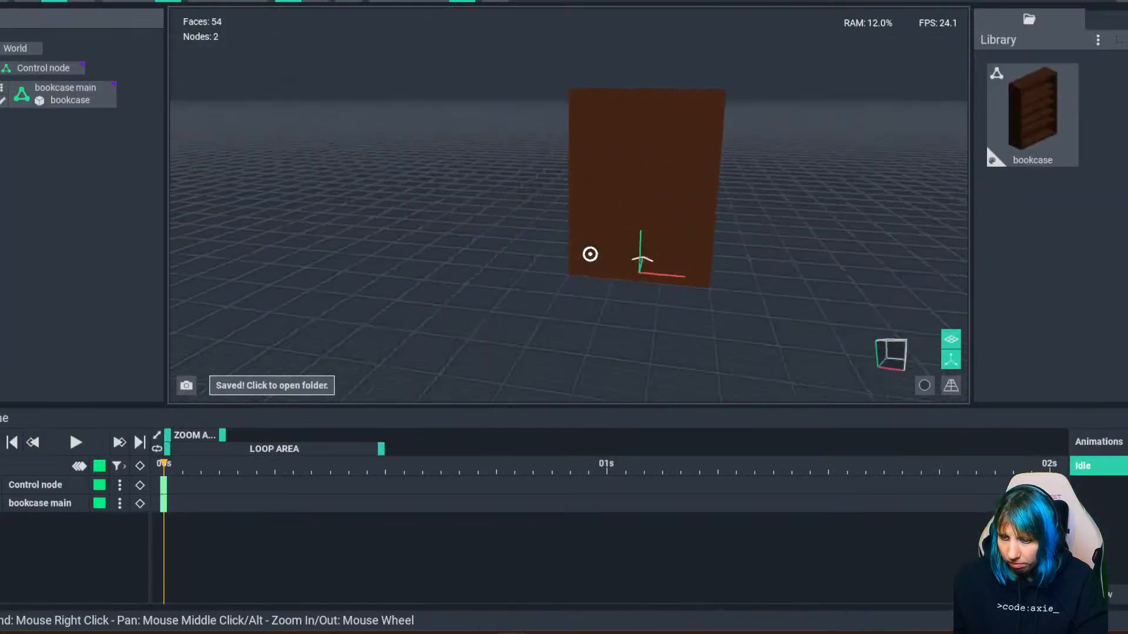
{"action": "scroll", "coordinate": [536, 245], "scroll_direction": "up", "scroll_amount": 2}
{"action": "right_click_drag", "start_coordinate": [589, 254], "coordinate": [554, 245]}
{"action": "scroll", "coordinate": [529, 250], "scroll_direction": "down", "scroll_amount": 2}
{"action": "scroll", "coordinate": [529, 250], "scroll_direction": "up", "scroll_amount": 2}
{"action": "middle_click_drag", "start_coordinate": [553, 244], "coordinate": [645, 288]}
{"action": "right_click_drag", "start_coordinate": [573, 200], "coordinate": [511, 229]}
Clone the bookcase model under the name "bookcase top".
{"action": "left_click", "coordinate": [578, 201]}
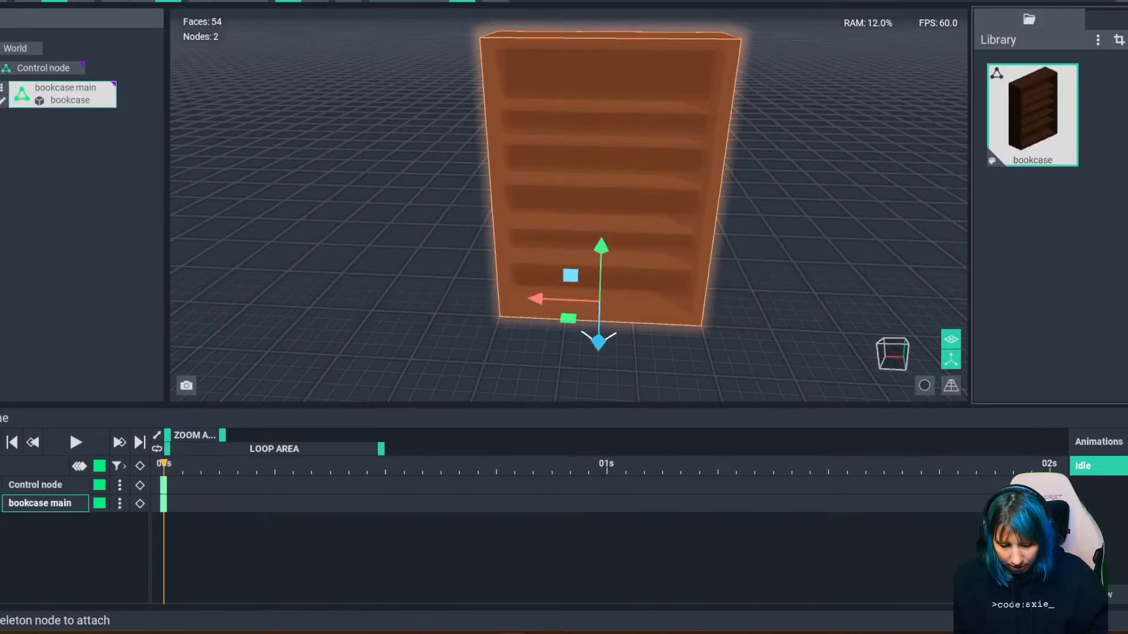
{"action": "key", "text": "ctrl+d"}
{"action": "key", "text": "End"}
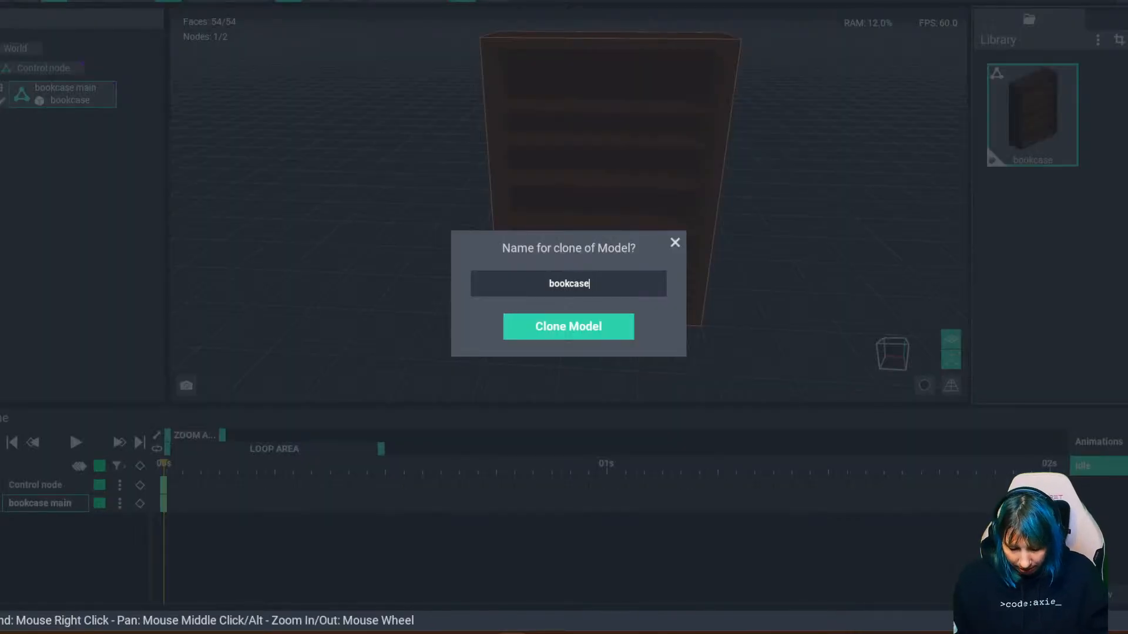
{"action": "type", "text": "top"}
{"action": "key", "text": "BackSpace"}
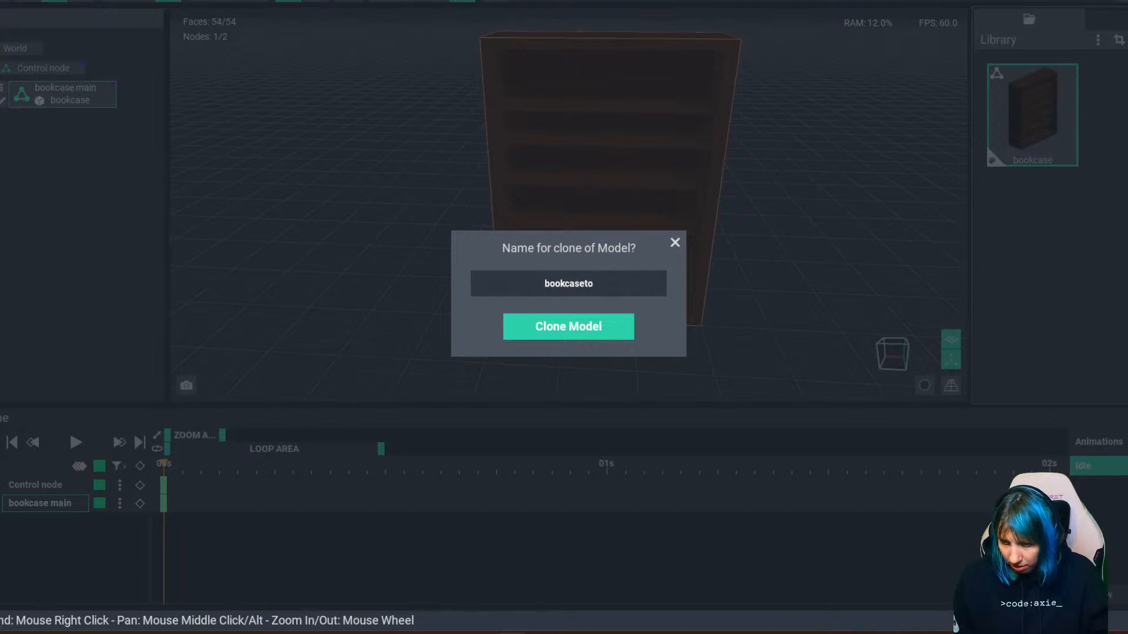
{"action": "type", "text": "top"}
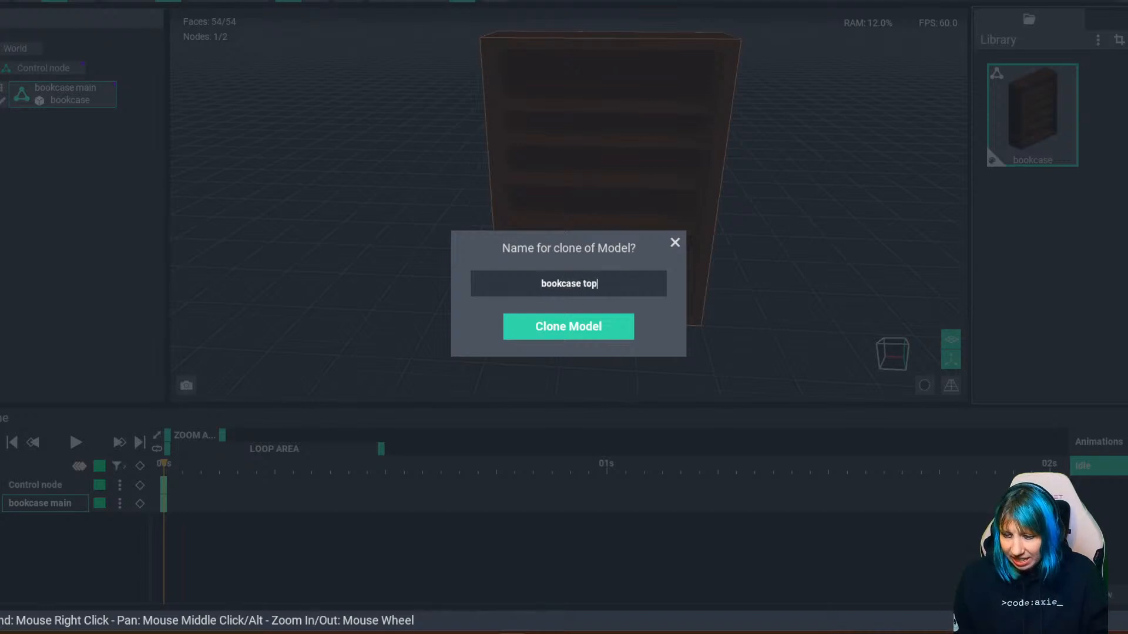
{"action": "key", "text": "Return"}
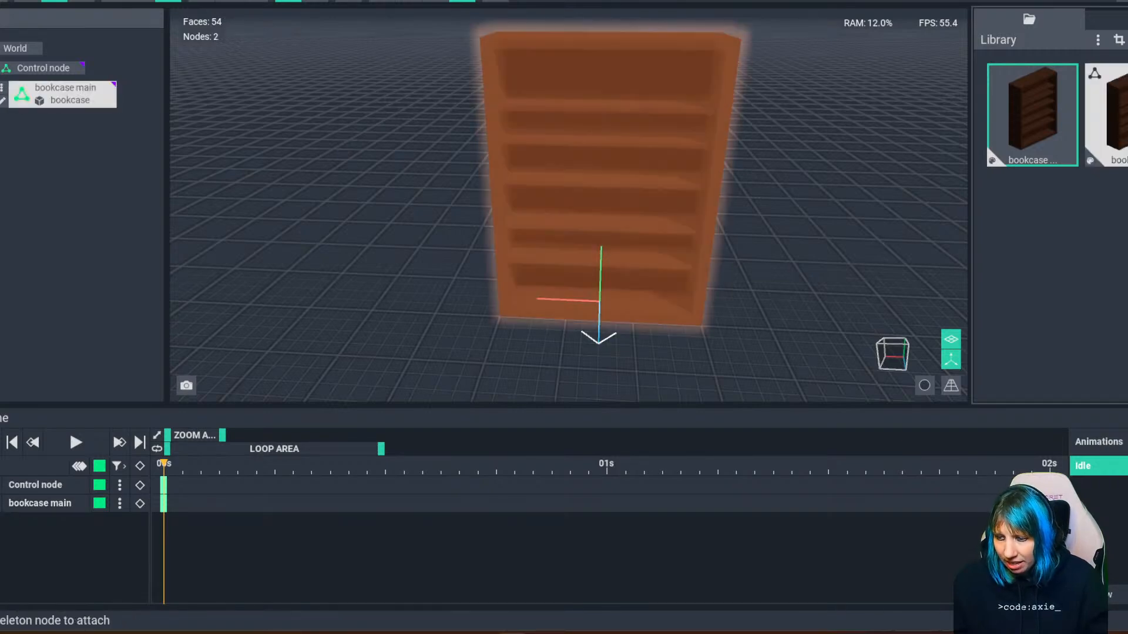
Open the bookcase top clone and crop its volume to a thin slice at the upper end of the bookcase.
{"action": "left_click", "coordinate": [992, 160]}
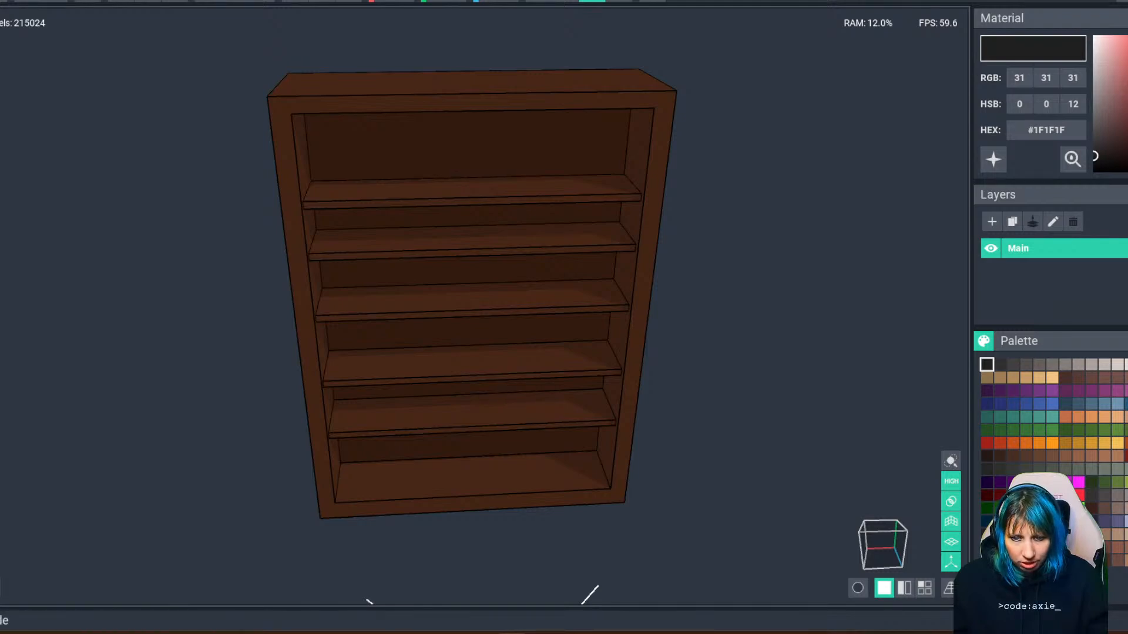
{"action": "right_click_drag", "start_coordinate": [369, 601], "coordinate": [378, 166]}
{"action": "left_click", "coordinate": [378, 166]}
{"action": "right_click_drag", "start_coordinate": [315, 184], "coordinate": [317, 135]}
{"action": "left_click", "coordinate": [284, 491]}
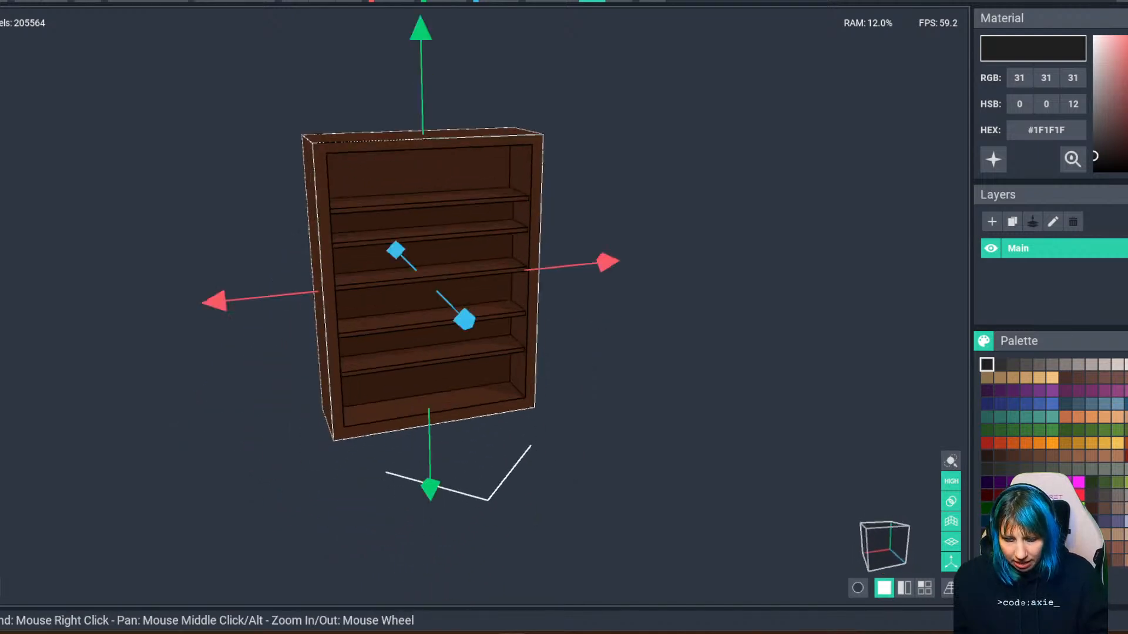
{"action": "left_click", "coordinate": [422, 167]}
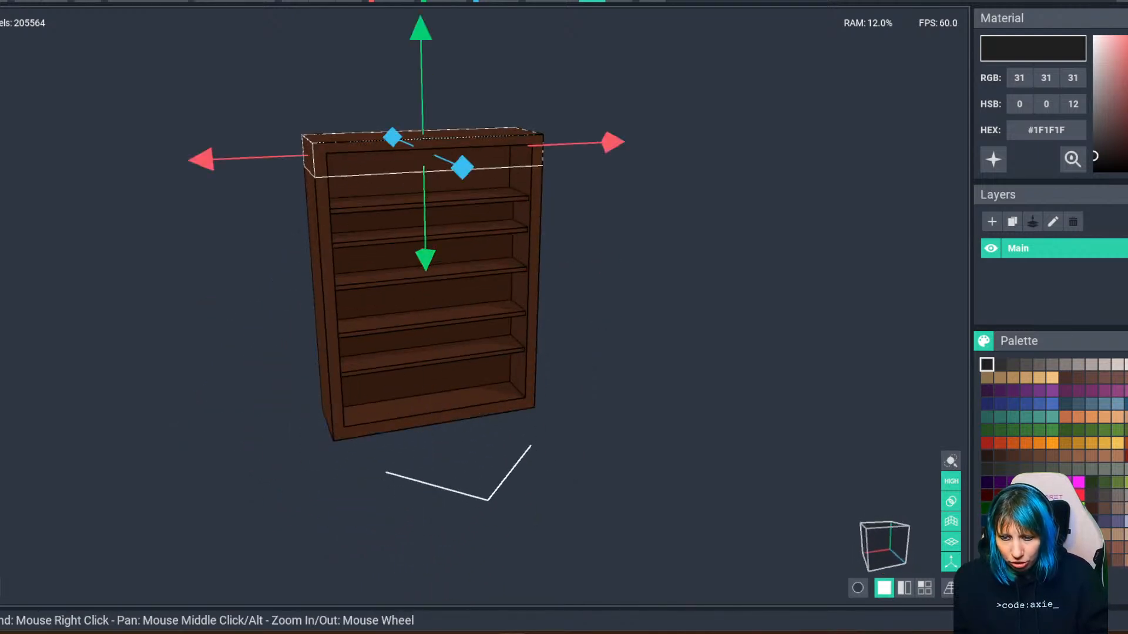
{"action": "key", "text": "Return"}
Extend the volume below the cropped slice and fill its hollow with brown #472717 to make a solid block.
{"action": "key", "text": "r"}
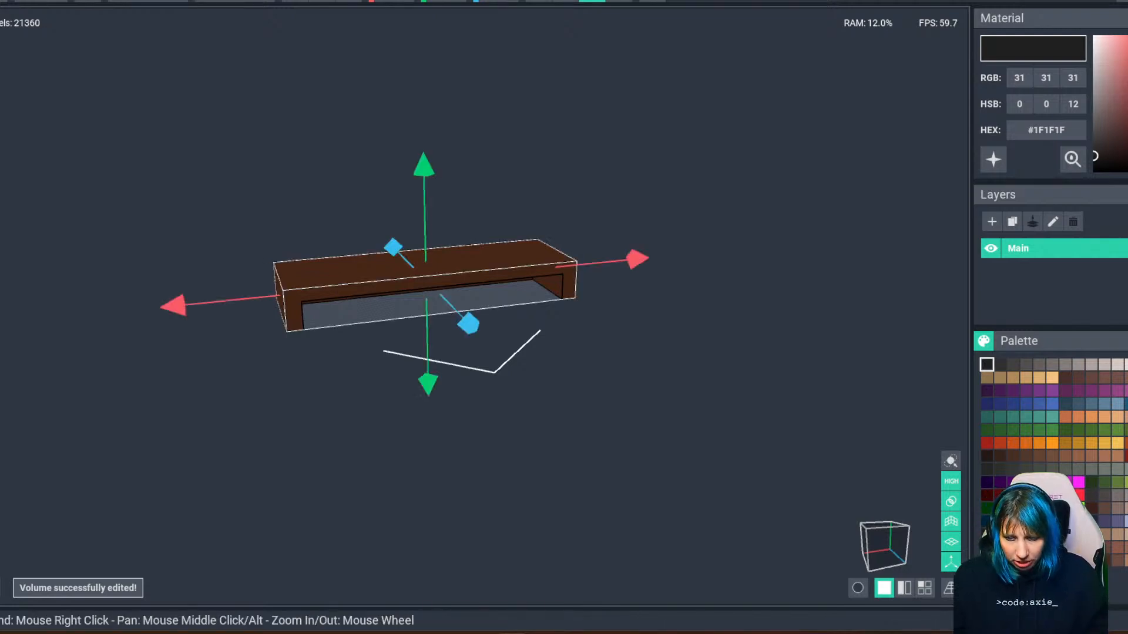
{"action": "left_click_drag", "start_coordinate": [428, 381], "coordinate": [429, 416]}
{"action": "key", "text": "Return"}
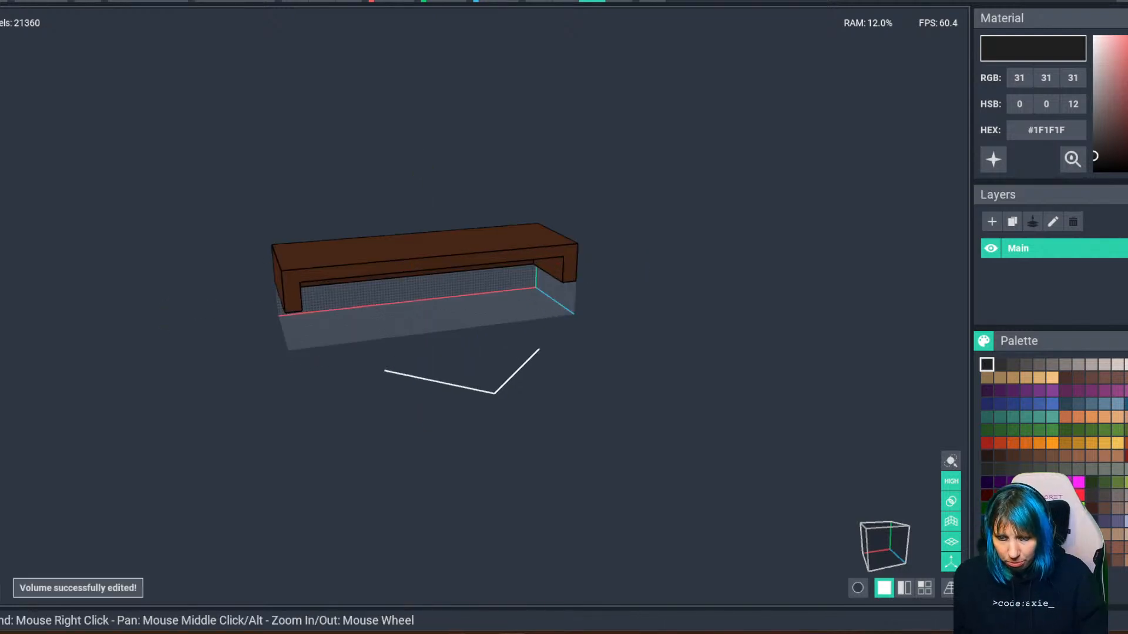
{"action": "right_click_drag", "start_coordinate": [428, 416], "coordinate": [374, 369]}
{"action": "scroll", "coordinate": [374, 368], "scroll_direction": "up", "scroll_amount": 3}
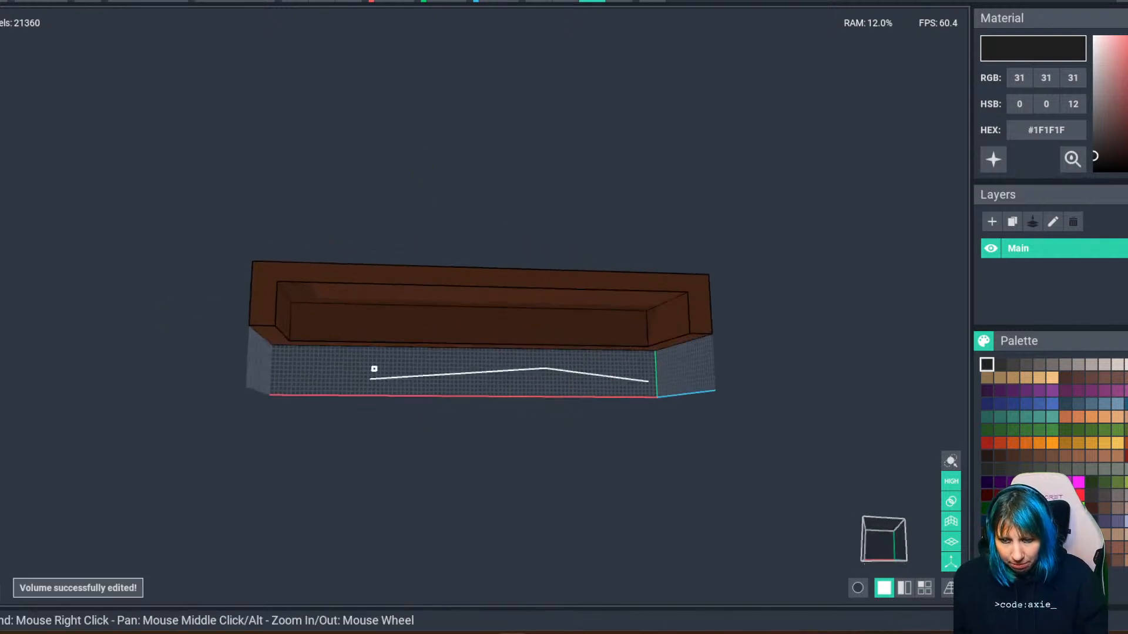
{"action": "left_click", "coordinate": [375, 277]}
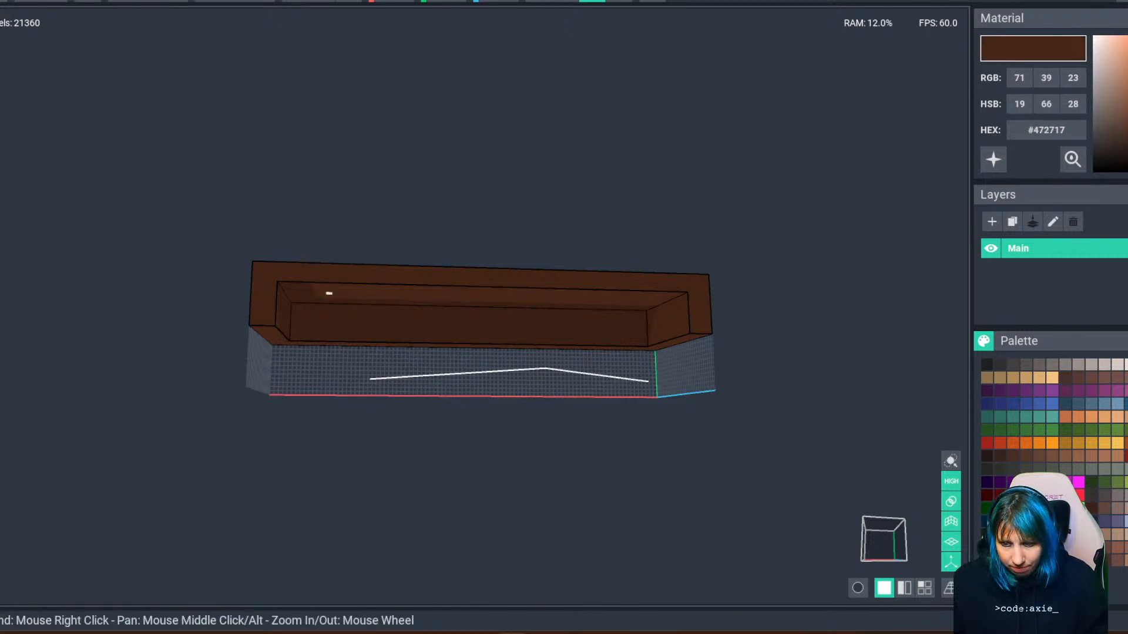
{"action": "left_click_drag", "start_coordinate": [328, 293], "coordinate": [330, 340]}
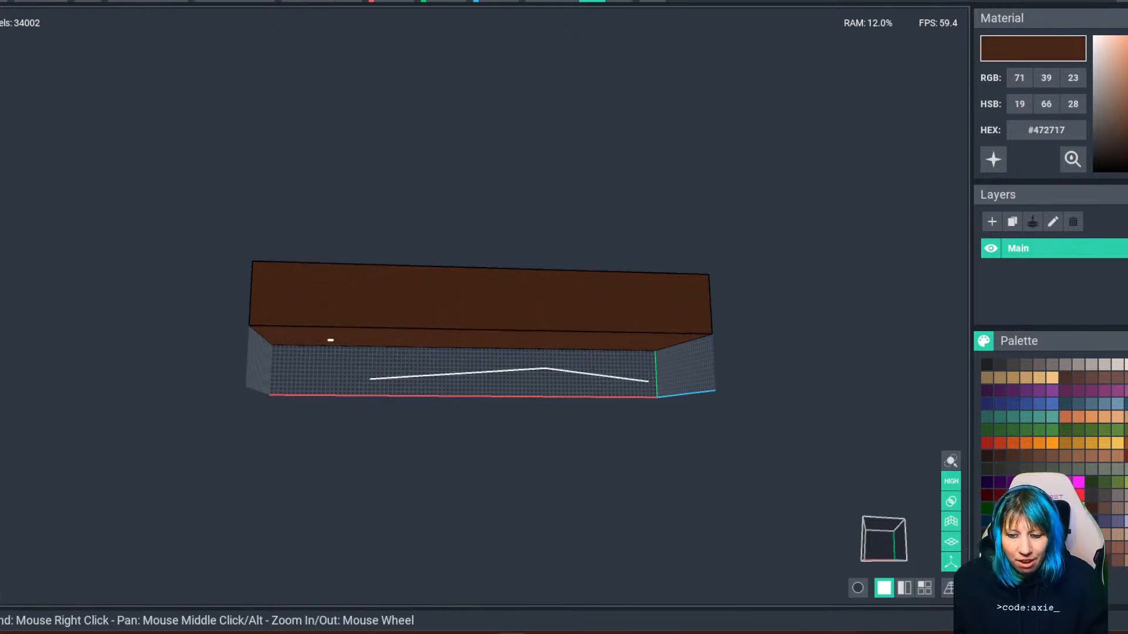
{"action": "right_click_drag", "start_coordinate": [341, 356], "coordinate": [387, 356]}
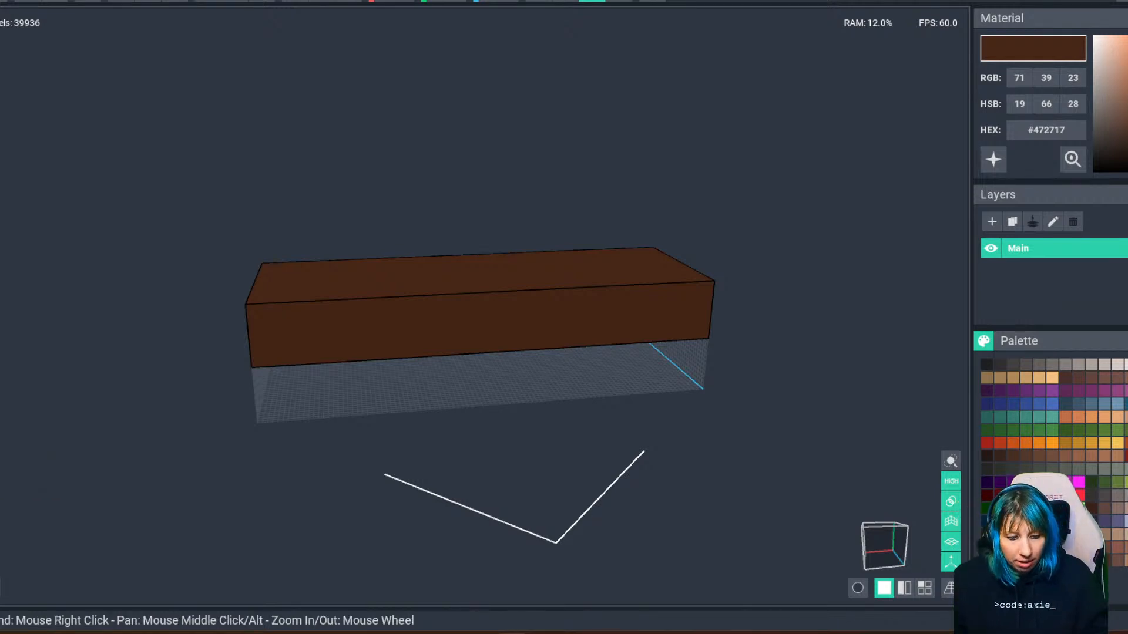
Enlarge the volume beyond both ends of the solid block and above it.
{"action": "mouse_move", "coordinate": [419, 377]}
{"action": "right_mouse_down"}
{"action": "mouse_move", "coordinate": [419, 335]}
{"action": "mouse_move", "coordinate": [419, 378]}
{"action": "mouse_move", "coordinate": [274, 378]}
{"action": "mouse_move", "coordinate": [419, 336]}
{"action": "mouse_move", "coordinate": [285, 385]}
{"action": "right_mouse_up"}
{"action": "scroll", "coordinate": [274, 378], "scroll_direction": "up", "scroll_amount": 3}
{"action": "key", "text": "r"}
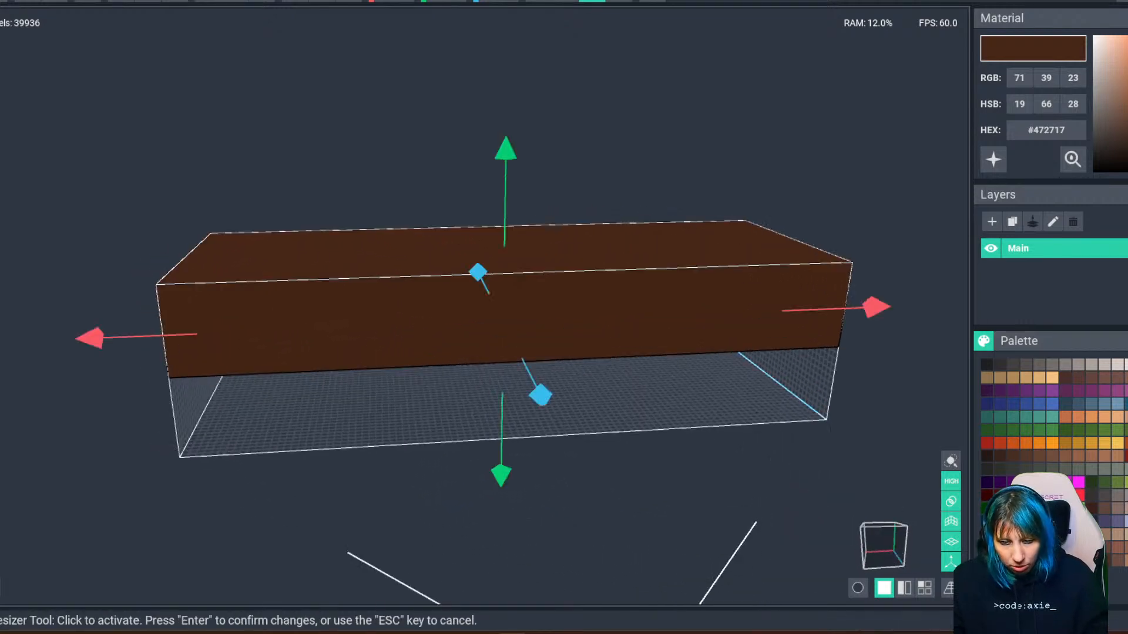
{"action": "scroll", "coordinate": [427, 338], "scroll_direction": "down", "scroll_amount": 5}
{"action": "left_click_drag", "start_coordinate": [216, 339], "coordinate": [83, 344]}
{"action": "left_click_drag", "start_coordinate": [458, 201], "coordinate": [458, 175]}
{"action": "key", "text": "Return"}
{"action": "scroll", "coordinate": [349, 413], "scroll_direction": "up", "scroll_amount": 6}
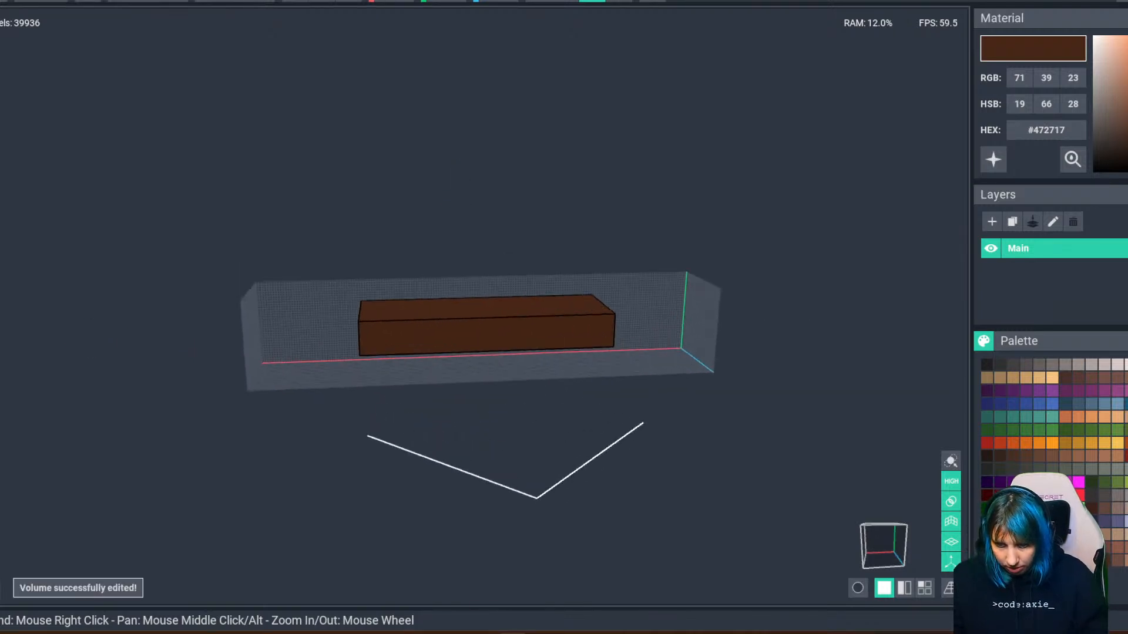
Build out the upper part of the block's two ends into a mirrored overhanging ledge.
{"action": "right_click_drag", "start_coordinate": [349, 413], "coordinate": [111, 361]}
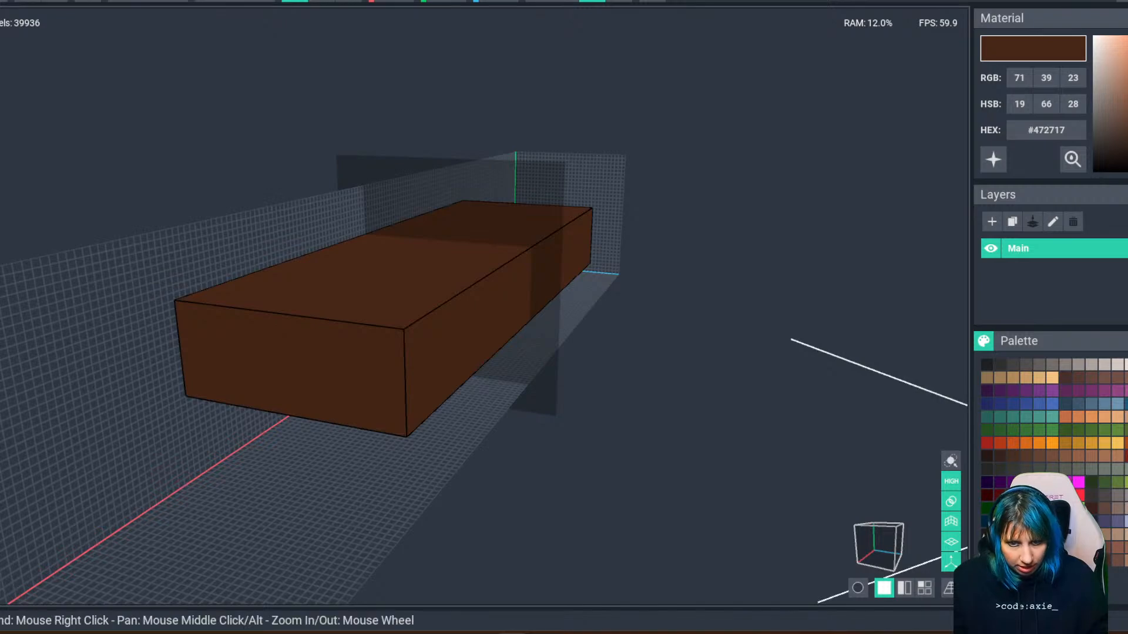
{"action": "right_click_drag", "start_coordinate": [418, 335], "coordinate": [177, 315]}
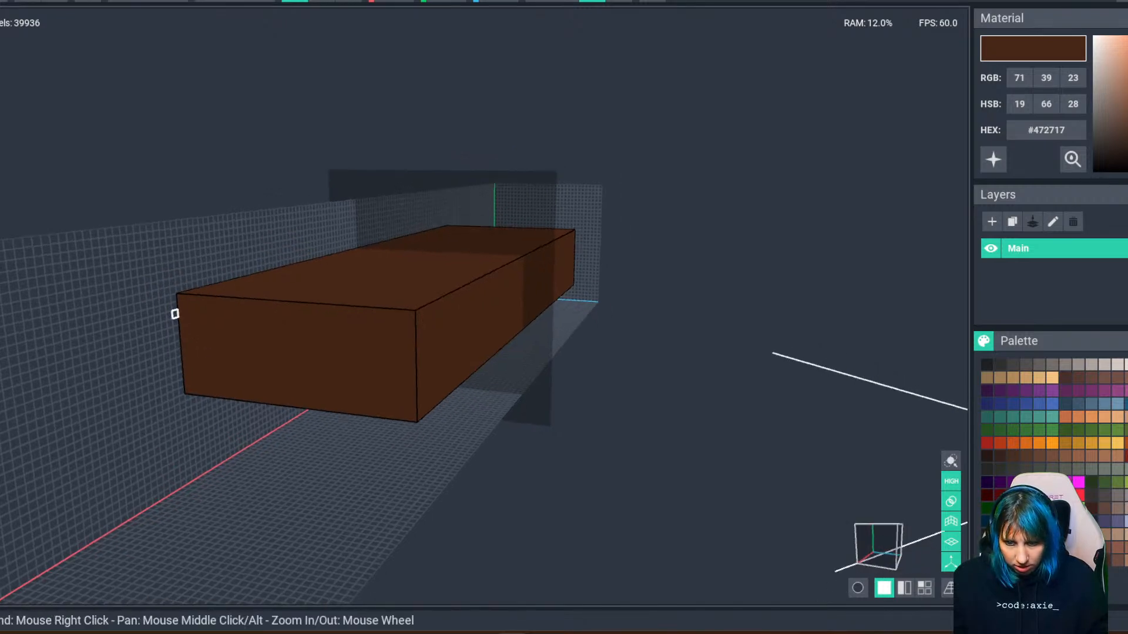
{"action": "right_click_drag", "start_coordinate": [410, 382], "coordinate": [396, 338]}
{"action": "left_click_drag", "start_coordinate": [396, 344], "coordinate": [175, 275]}
{"action": "right_click_drag", "start_coordinate": [249, 326], "coordinate": [398, 343]}
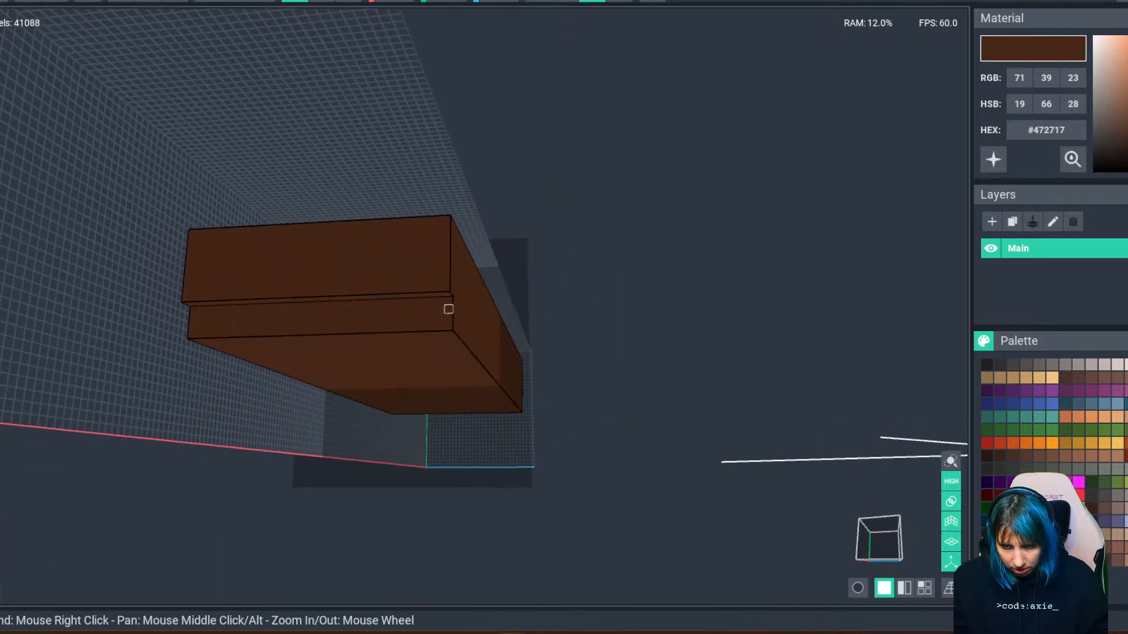
{"action": "left_click_drag", "start_coordinate": [446, 310], "coordinate": [186, 305]}
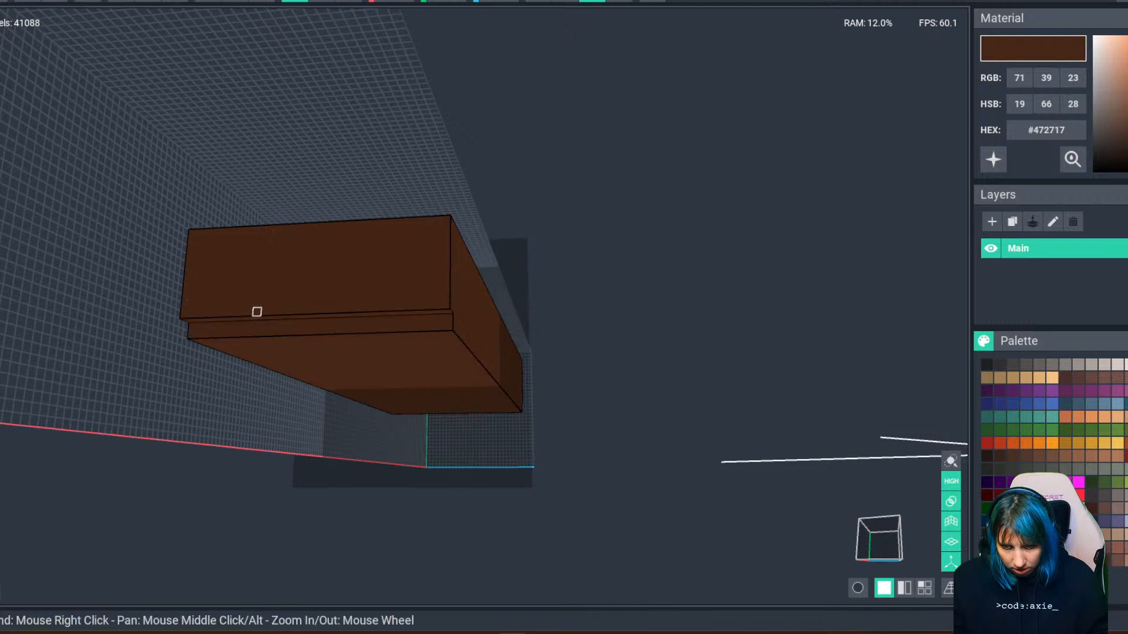
Add a second, further protruding ledge above the first on both ends and thicken it outward.
{"action": "right_click_drag", "start_coordinate": [257, 312], "coordinate": [283, 305]}
{"action": "left_click_drag", "start_coordinate": [189, 279], "coordinate": [413, 340]}
{"action": "right_click_drag", "start_coordinate": [413, 340], "coordinate": [394, 345]}
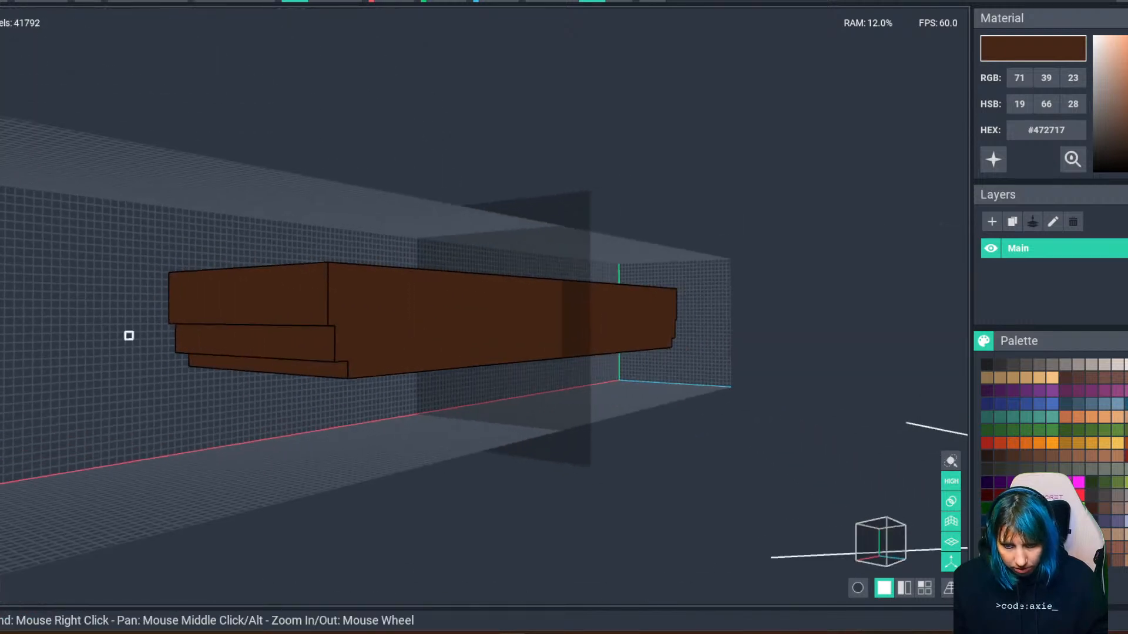
{"action": "right_click_drag", "start_coordinate": [129, 332], "coordinate": [302, 337]}
{"action": "left_click_drag", "start_coordinate": [323, 296], "coordinate": [340, 347]}
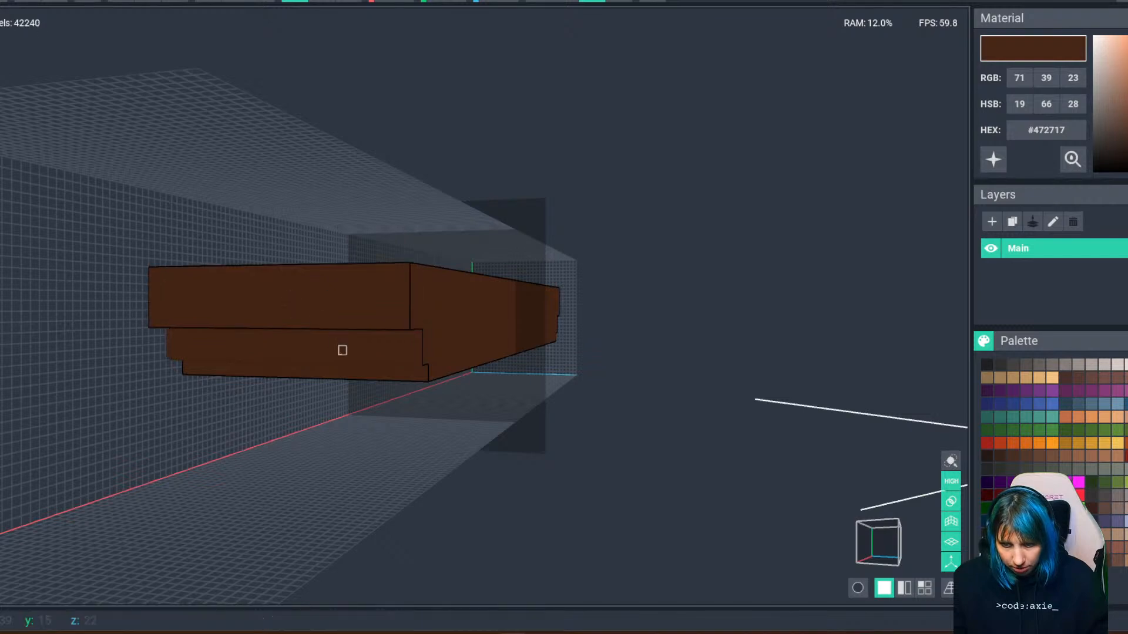
{"action": "right_click_drag", "start_coordinate": [340, 347], "coordinate": [403, 393]}
{"action": "left_click", "coordinate": [248, 315]}
Raise a mirrored tier two layers high on the block's upper face, leaving a step at each end.
{"action": "scroll", "coordinate": [267, 360], "scroll_direction": "down", "scroll_amount": 3}
{"action": "scroll", "coordinate": [397, 387], "scroll_direction": "down", "scroll_amount": 2}
{"action": "scroll", "coordinate": [403, 393], "scroll_direction": "up", "scroll_amount": 2}
{"action": "scroll", "coordinate": [415, 327], "scroll_direction": "up", "scroll_amount": 3}
{"action": "right_click_drag", "start_coordinate": [398, 327], "coordinate": [418, 336]}
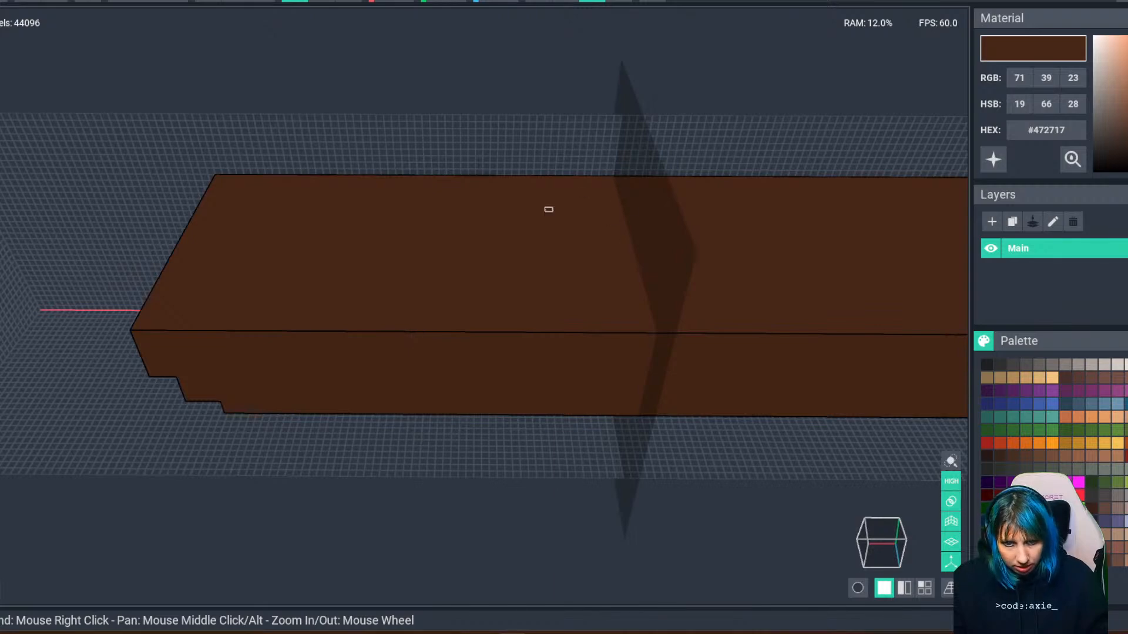
{"action": "left_click_drag", "start_coordinate": [611, 180], "coordinate": [288, 328]}
{"action": "right_click_drag", "start_coordinate": [320, 355], "coordinate": [349, 300]}
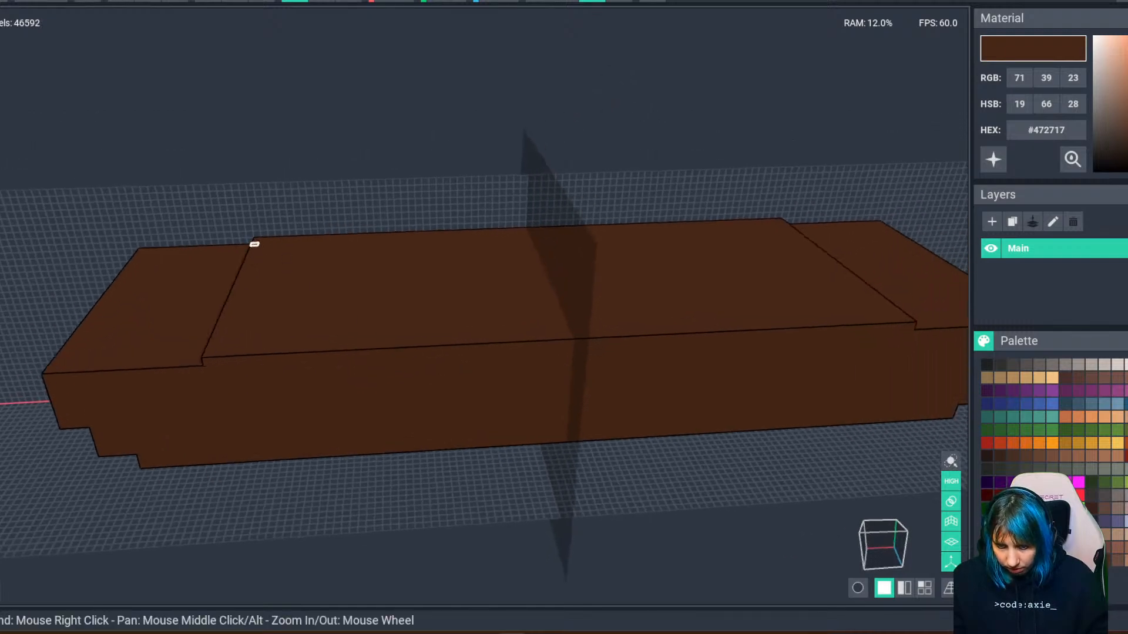
{"action": "left_click", "coordinate": [286, 254]}
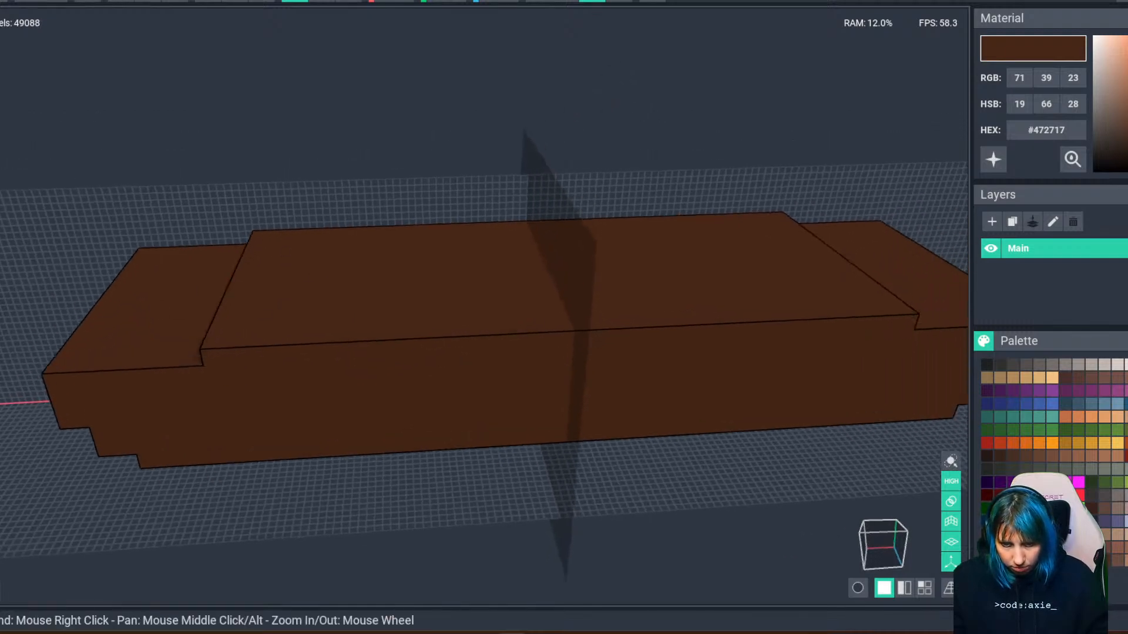
Stack progressively narrower mirrored tiers on the raised tier and finish with a taller block in the centre.
{"action": "left_click_drag", "start_coordinate": [328, 232], "coordinate": [632, 326]}
{"action": "left_click", "coordinate": [398, 223]}
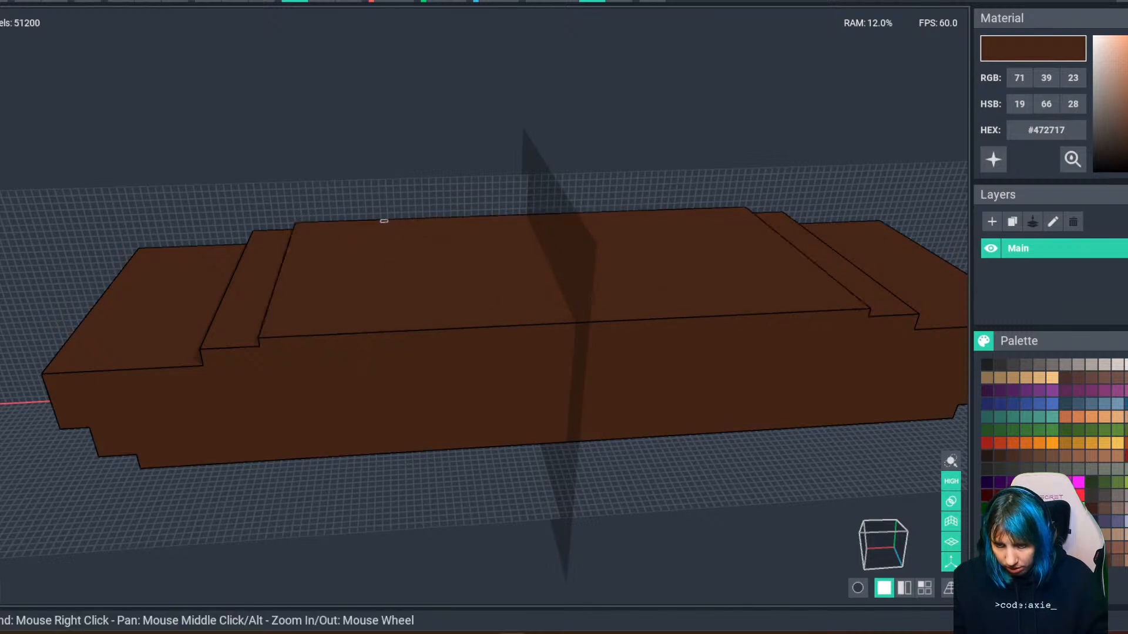
{"action": "left_click_drag", "start_coordinate": [384, 221], "coordinate": [602, 323]}
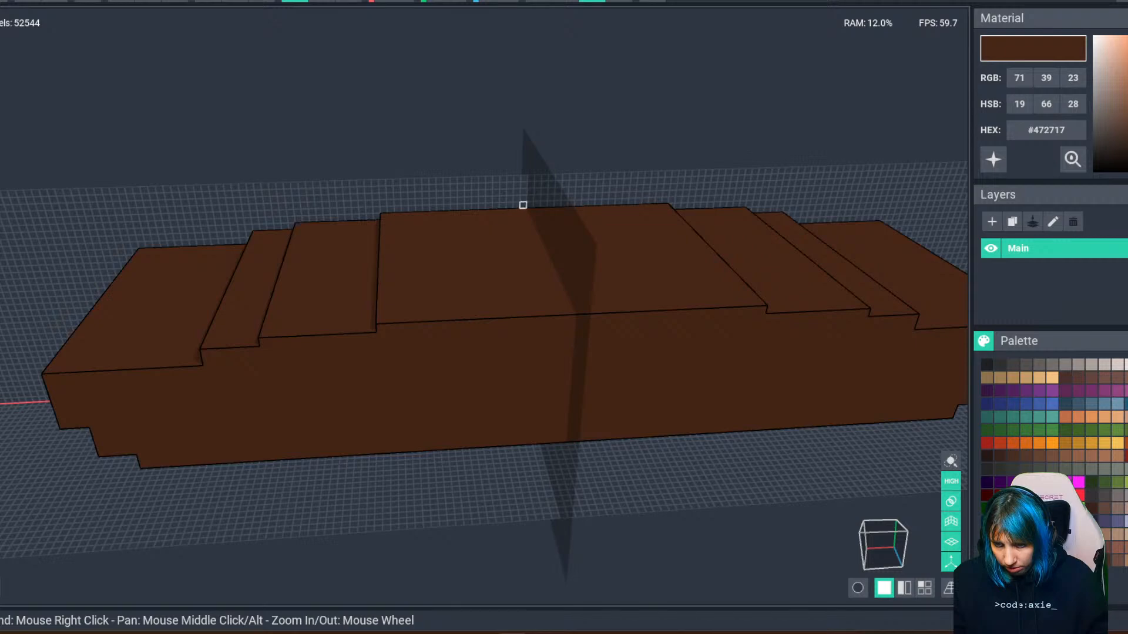
{"action": "left_click_drag", "start_coordinate": [523, 205], "coordinate": [484, 316]}
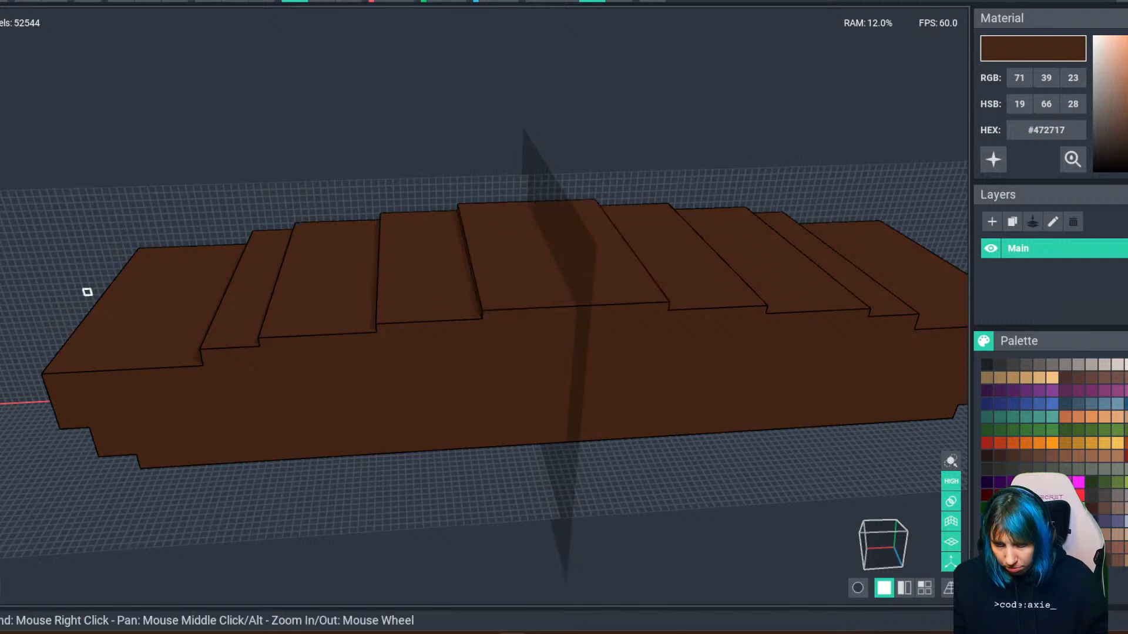
{"action": "left_click_drag", "start_coordinate": [502, 267], "coordinate": [518, 236]}
Trim the surrounding empty volume to fit the stepped bookcase top.
{"action": "right_click_drag", "start_coordinate": [341, 386], "coordinate": [523, 323]}
{"action": "scroll", "coordinate": [523, 322], "scroll_direction": "down", "scroll_amount": 5}
{"action": "scroll", "coordinate": [410, 414], "scroll_direction": "up", "scroll_amount": 8}
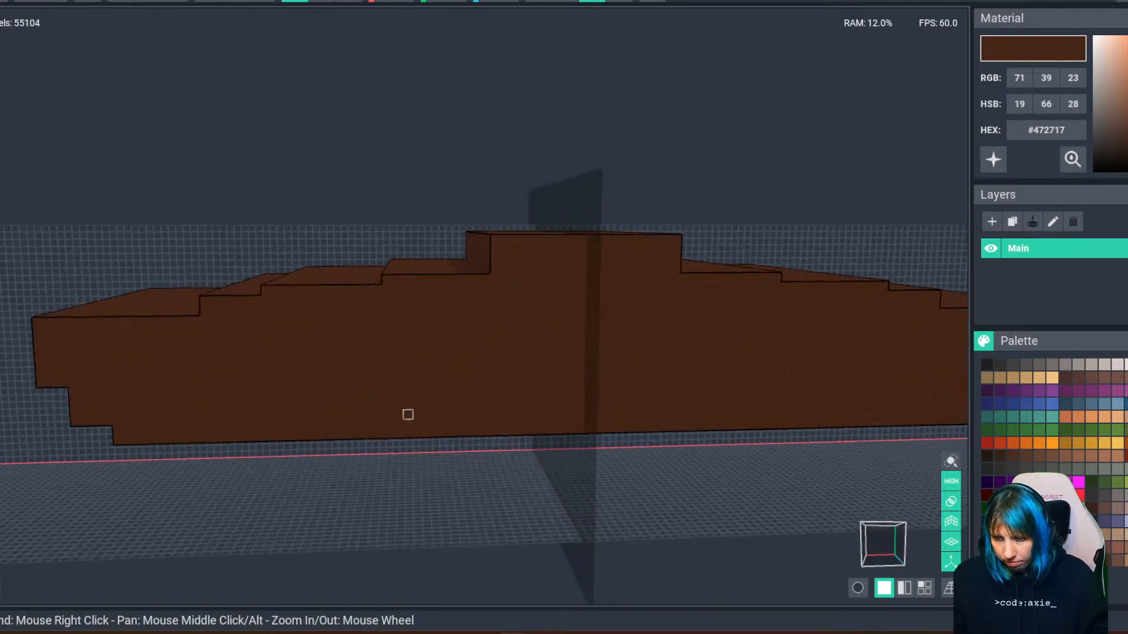
{"action": "right_click_drag", "start_coordinate": [407, 413], "coordinate": [410, 415]}
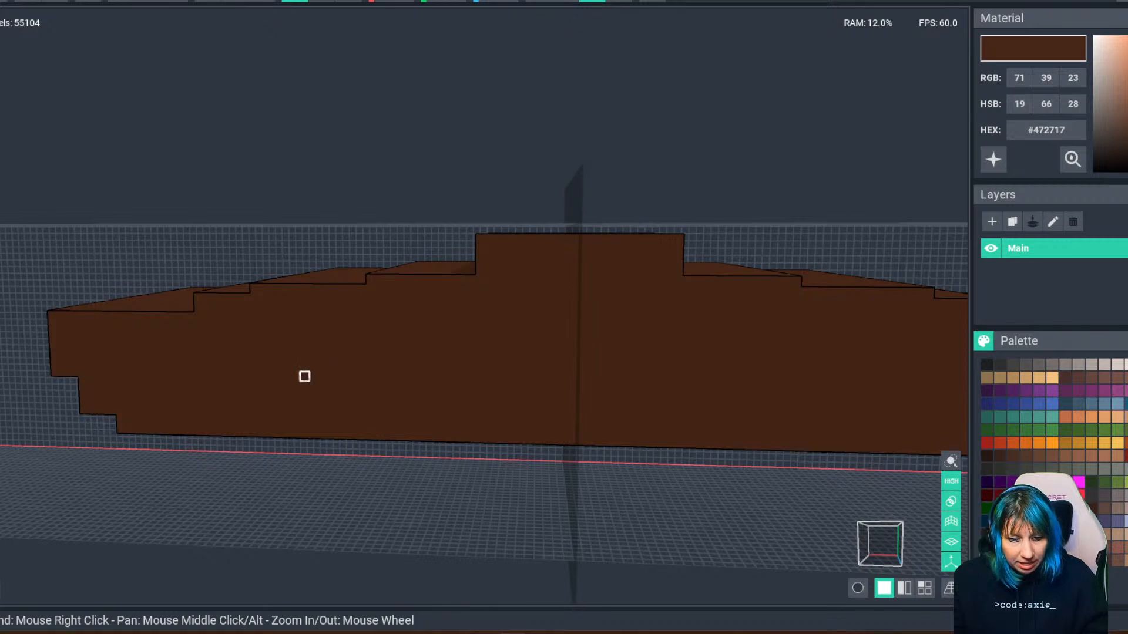
{"action": "right_click_drag", "start_coordinate": [372, 358], "coordinate": [448, 391]}
{"action": "scroll", "coordinate": [448, 392], "scroll_direction": "down", "scroll_amount": 5}
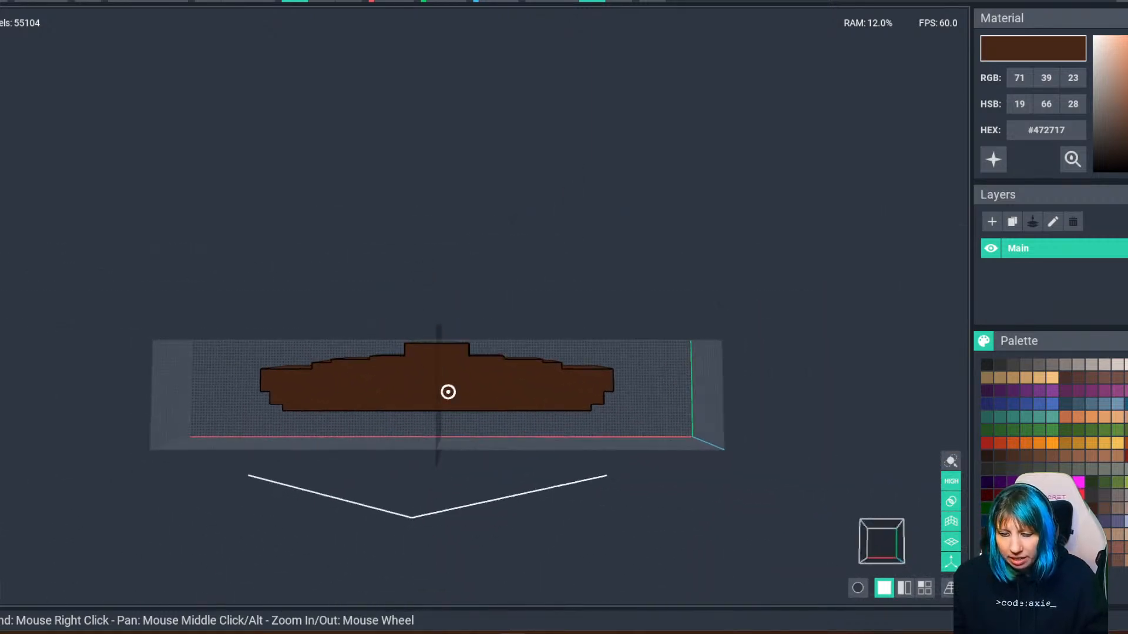
{"action": "scroll", "coordinate": [352, 446], "scroll_direction": "up", "scroll_amount": 5}
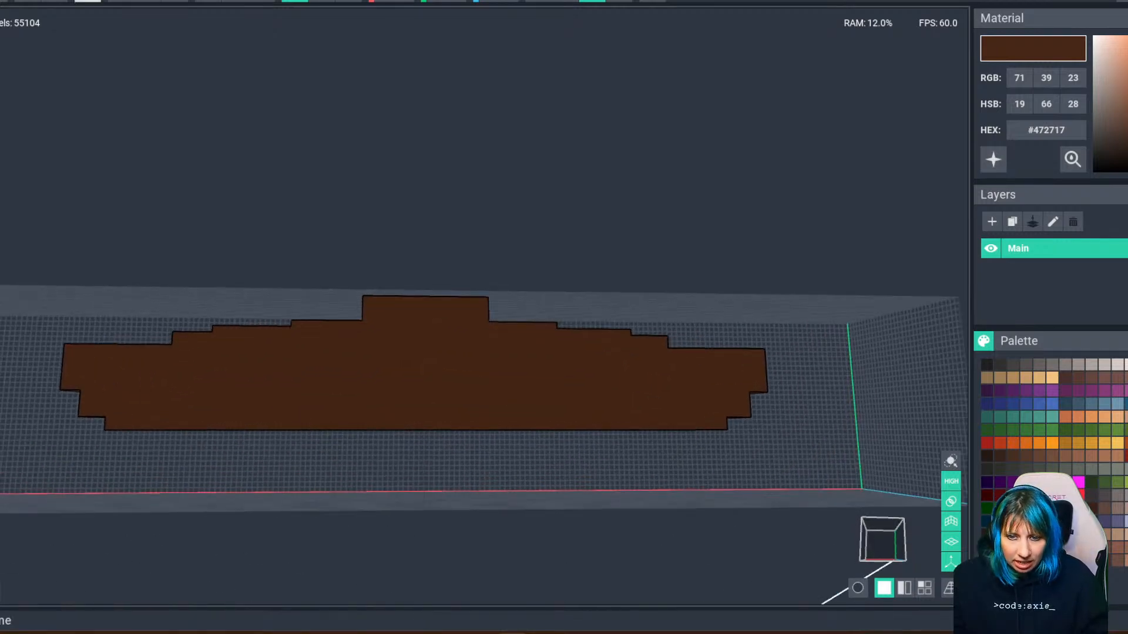
{"action": "left_click", "coordinate": [2, 245]}
{"action": "scroll", "coordinate": [282, 382], "scroll_direction": "down", "scroll_amount": 3}
{"action": "right_click_drag", "start_coordinate": [282, 382], "coordinate": [194, 428]}
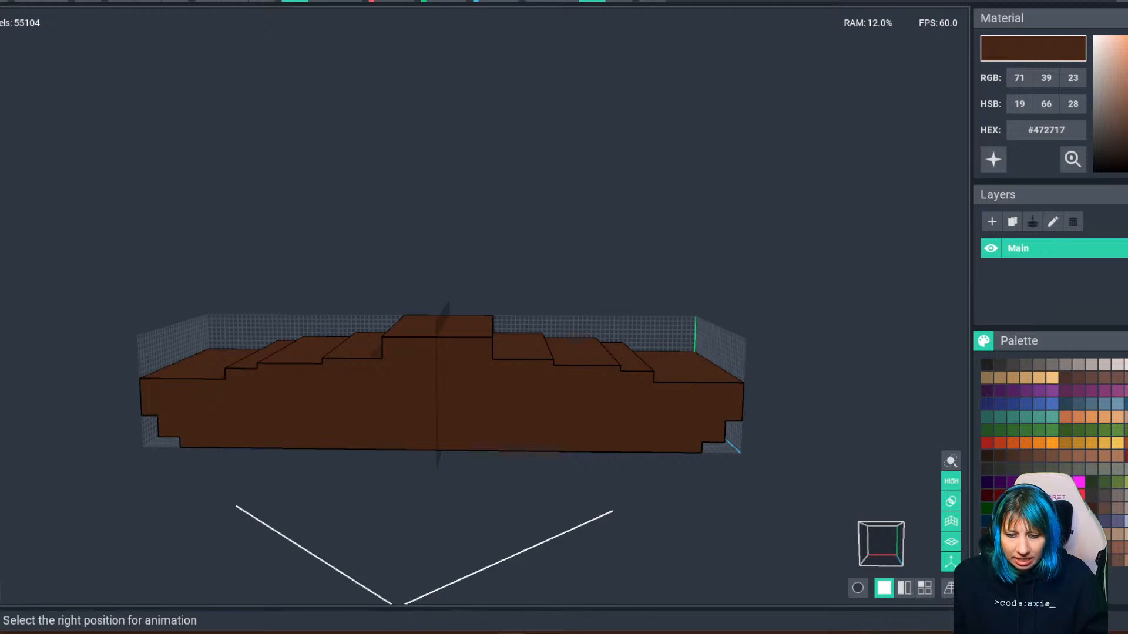
Set the bookcase top's pivot to Floor and close the model with its changes saved.
{"action": "left_click", "coordinate": [1, 438]}
{"action": "left_click", "coordinate": [1, 447]}
{"action": "left_click", "coordinate": [2, 441]}
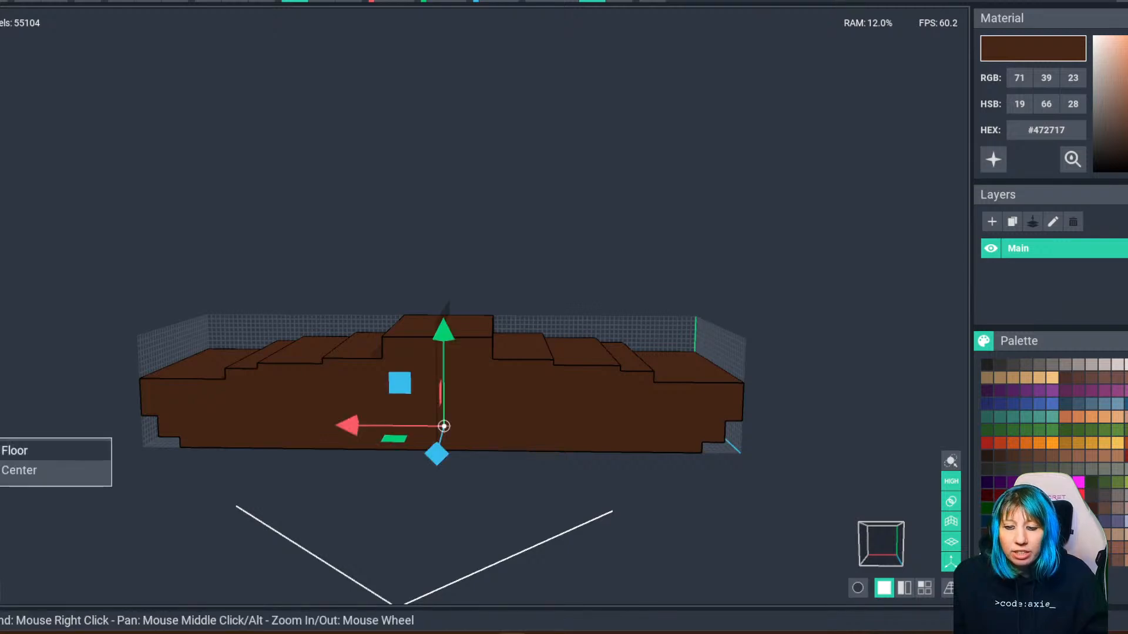
{"action": "left_click", "coordinate": [1, 447]}
{"action": "key", "text": "ctrl+w"}
{"action": "left_click", "coordinate": [431, 207]}
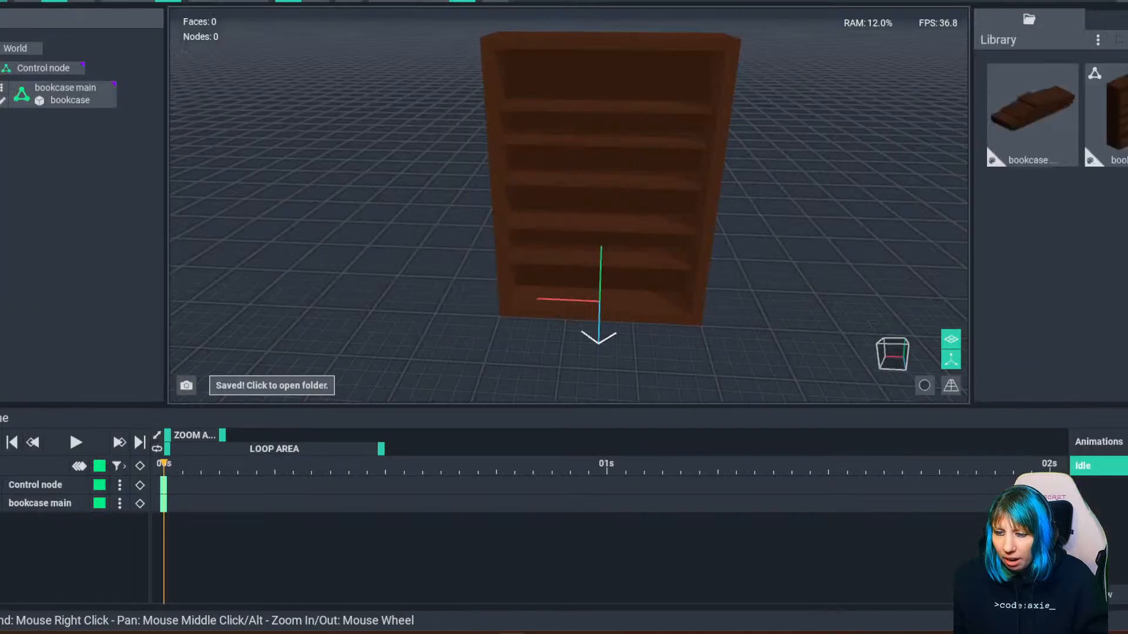
Create a child node named "top" under the bookcase main node.
{"action": "left_click", "coordinate": [605, 177]}
{"action": "left_click", "coordinate": [1031, 115]}
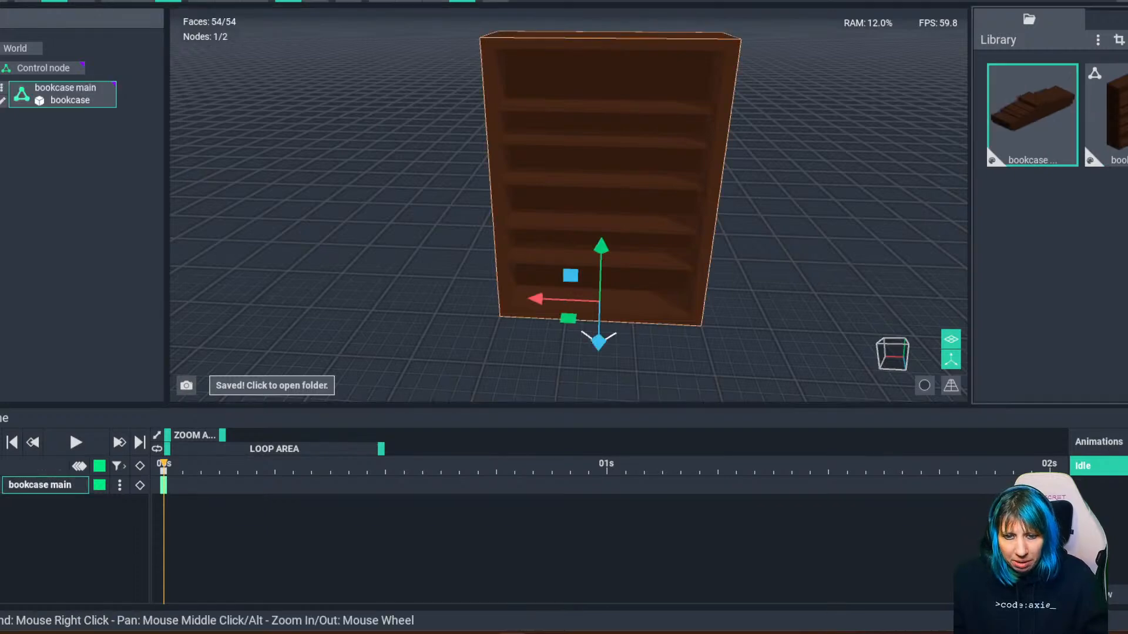
{"action": "left_click", "coordinate": [1, 87]}
{"action": "left_click", "coordinate": [65, 100]}
{"action": "type", "text": "t"}
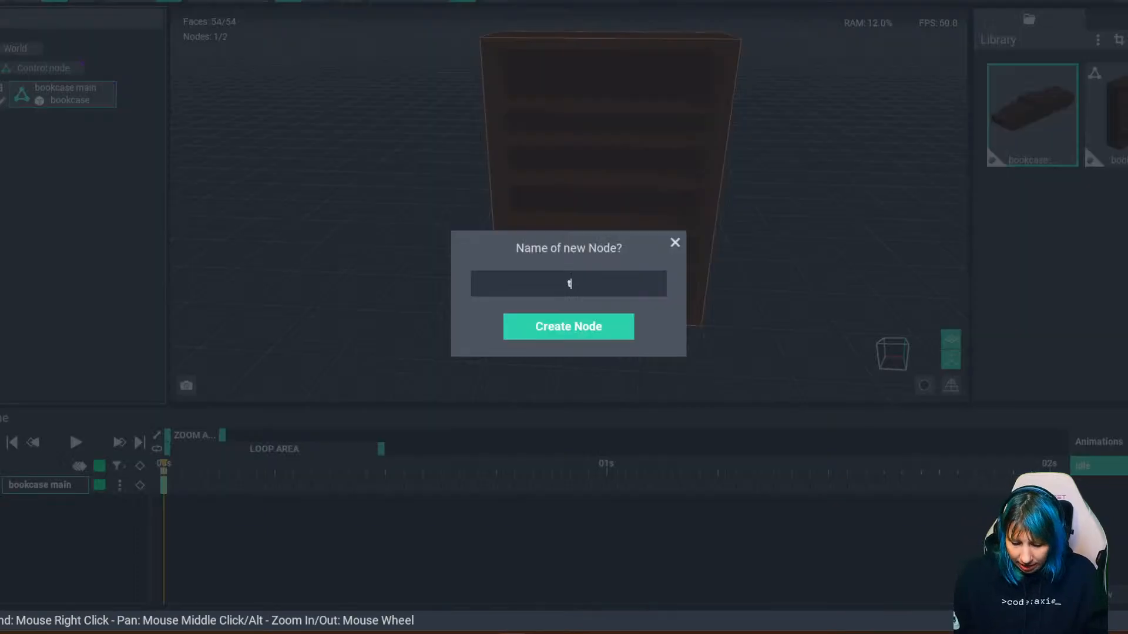
{"action": "type", "text": "op"}
{"action": "key", "text": "Return"}
Assign the bookcase top model to the top node and raise it to sit on the bookcase's upper edge.
{"action": "left_click_drag", "start_coordinate": [1032, 115], "coordinate": [51, 121]}
{"action": "left_click_drag", "start_coordinate": [601, 246], "coordinate": [609, 11]}
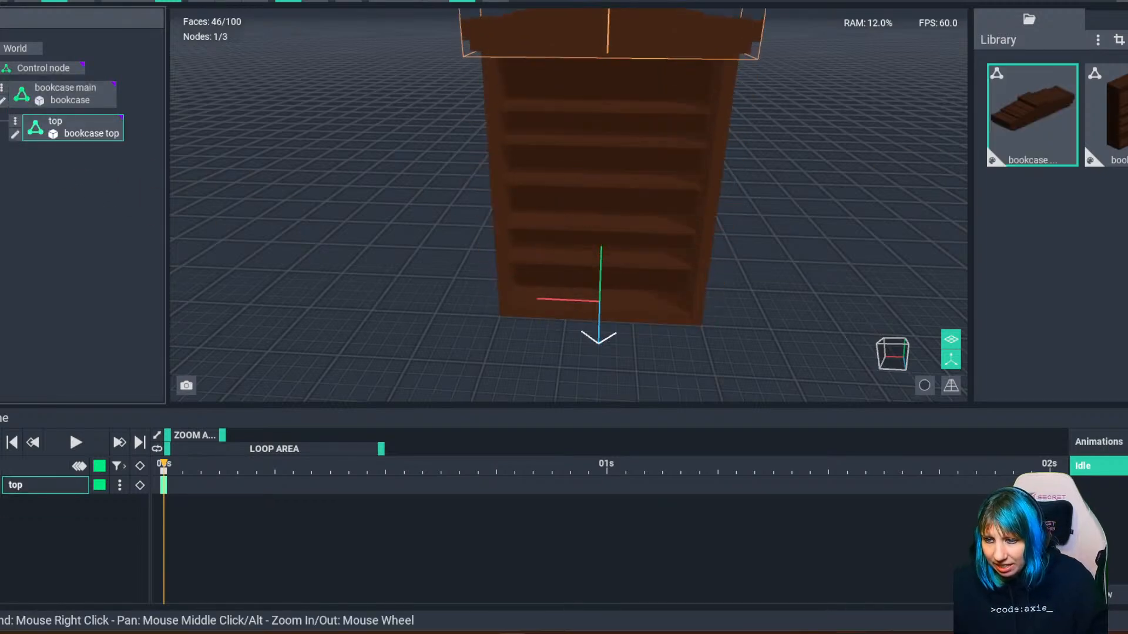
{"action": "right_click_drag", "start_coordinate": [541, 176], "coordinate": [614, 177]}
{"action": "middle_click_drag", "start_coordinate": [588, 170], "coordinate": [570, 226]}
{"action": "left_click_drag", "start_coordinate": [551, 42], "coordinate": [550, 30]}
{"action": "left_click", "coordinate": [687, 200]}
{"action": "right_click_drag", "start_coordinate": [675, 202], "coordinate": [579, 172]}
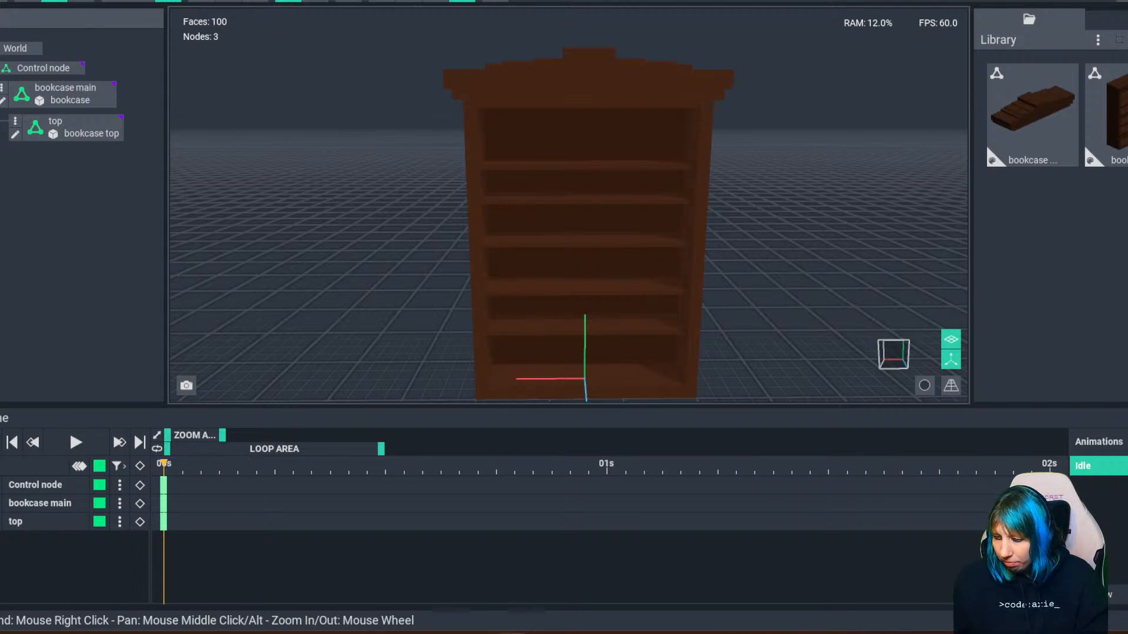
Examine the assembled bookcase and its stepped top from several angles.
{"action": "right_click_drag", "start_coordinate": [566, 168], "coordinate": [566, 168]}
{"action": "scroll", "coordinate": [566, 168], "scroll_direction": "down", "scroll_amount": 3}
{"action": "left_click", "coordinate": [585, 223]}
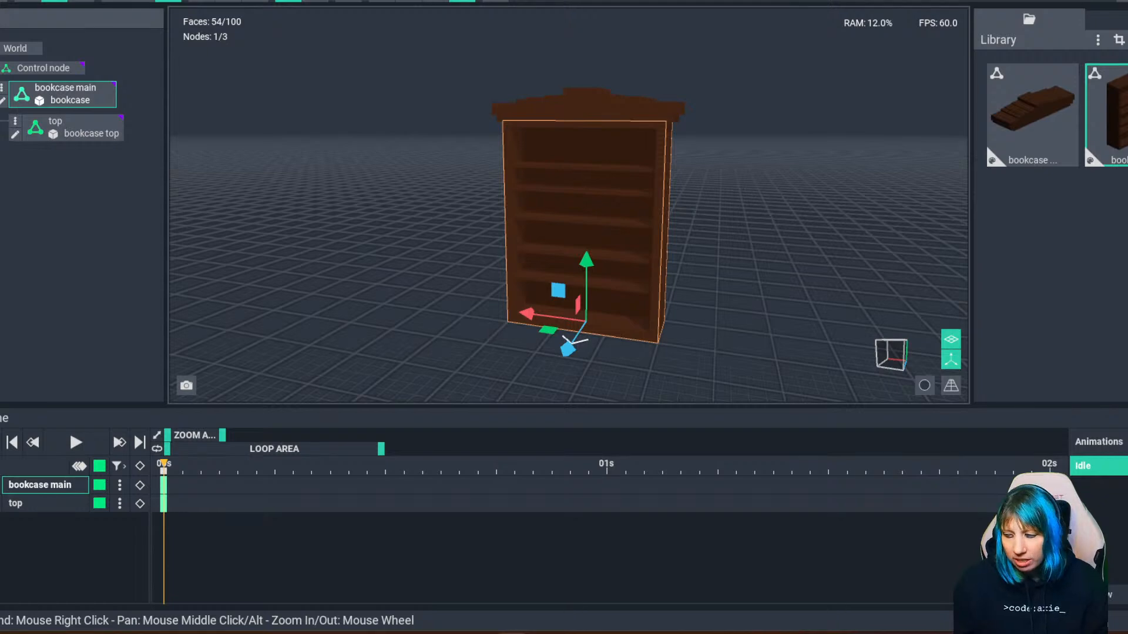
{"action": "left_click", "coordinate": [764, 235]}
{"action": "right_click_drag", "start_coordinate": [763, 235], "coordinate": [810, 264]}
{"action": "scroll", "coordinate": [561, 100], "scroll_direction": "up", "scroll_amount": 3}
{"action": "right_click_drag", "start_coordinate": [572, 118], "coordinate": [561, 153]}
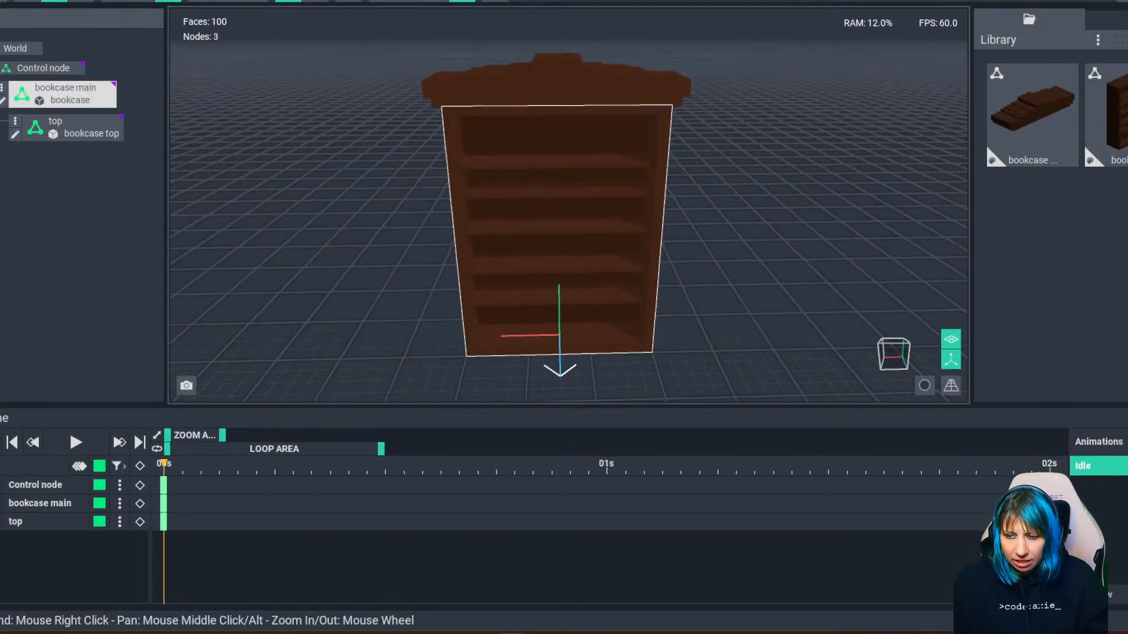
{"action": "scroll", "coordinate": [561, 152], "scroll_direction": "down", "scroll_amount": 3}
{"action": "right_click_drag", "start_coordinate": [528, 246], "coordinate": [552, 252]}
Hide the floor grid and axes, switch the viewport to the blue-green gradient background and show the node bounding boxes.
{"action": "left_click", "coordinate": [951, 359]}
{"action": "left_click", "coordinate": [950, 339]}
{"action": "scroll", "coordinate": [566, 252], "scroll_direction": "down", "scroll_amount": 2}
{"action": "scroll", "coordinate": [567, 252], "scroll_direction": "up", "scroll_amount": 3}
{"action": "left_click", "coordinate": [924, 385]}
{"action": "left_click", "coordinate": [924, 386]}
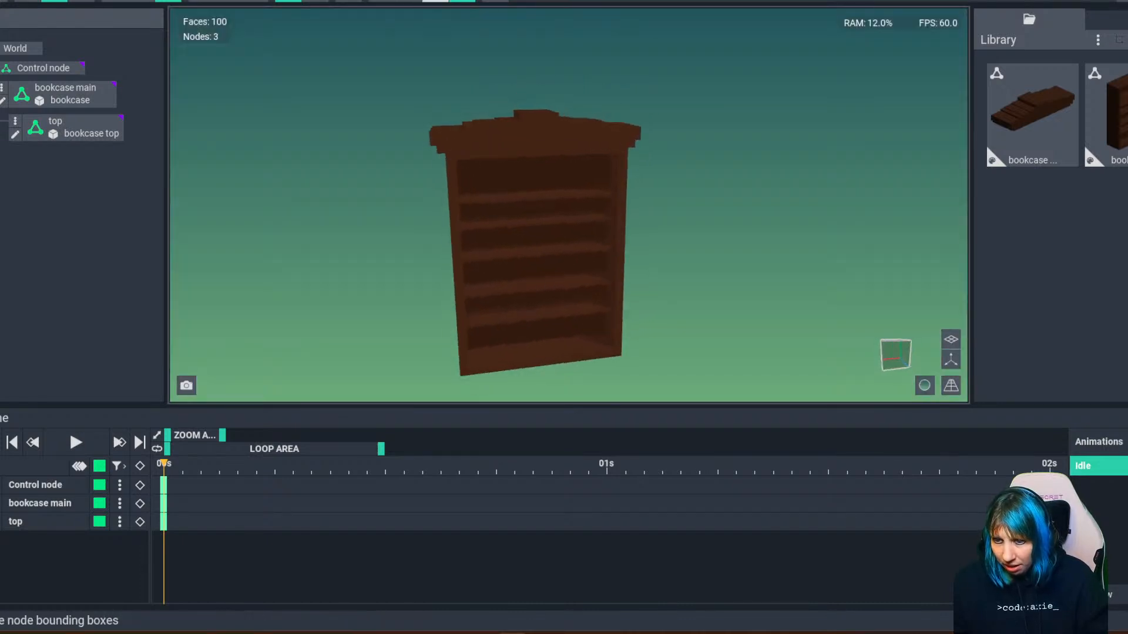
{"action": "left_click", "coordinate": [435, 1]}
{"action": "right_click_drag", "start_coordinate": [538, 281], "coordinate": [546, 283]}
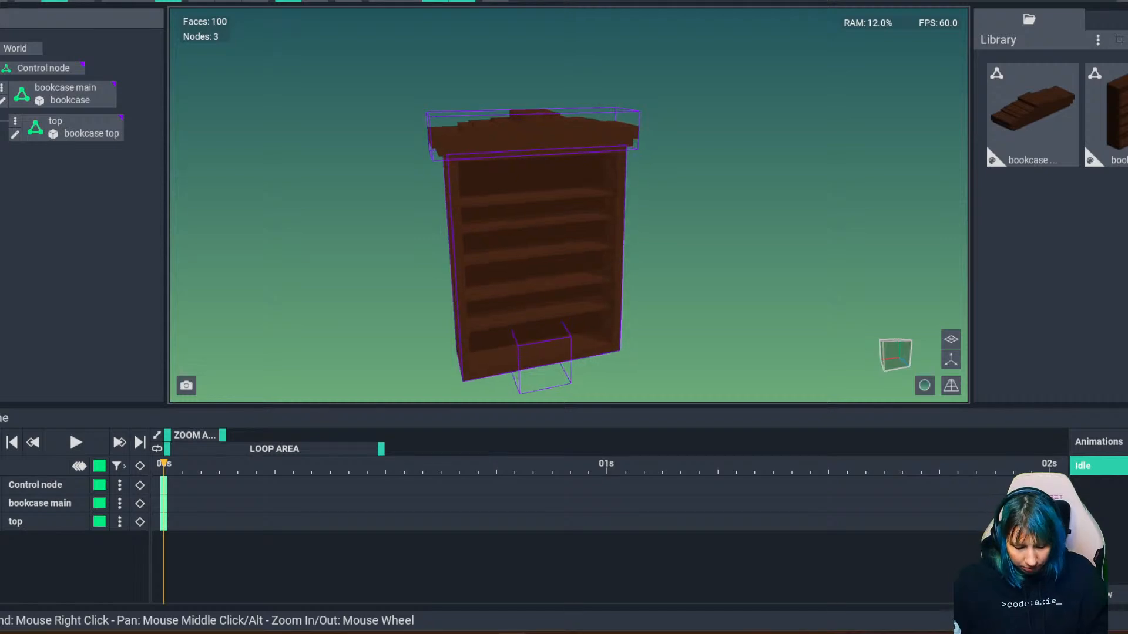
Capture a screen snip of the bookcase with its bounding boxes and open it in Snipping Tool.
{"action": "key", "text": "super+shift+s"}
{"action": "left_click_drag", "start_coordinate": [317, 53], "coordinate": [798, 403]}
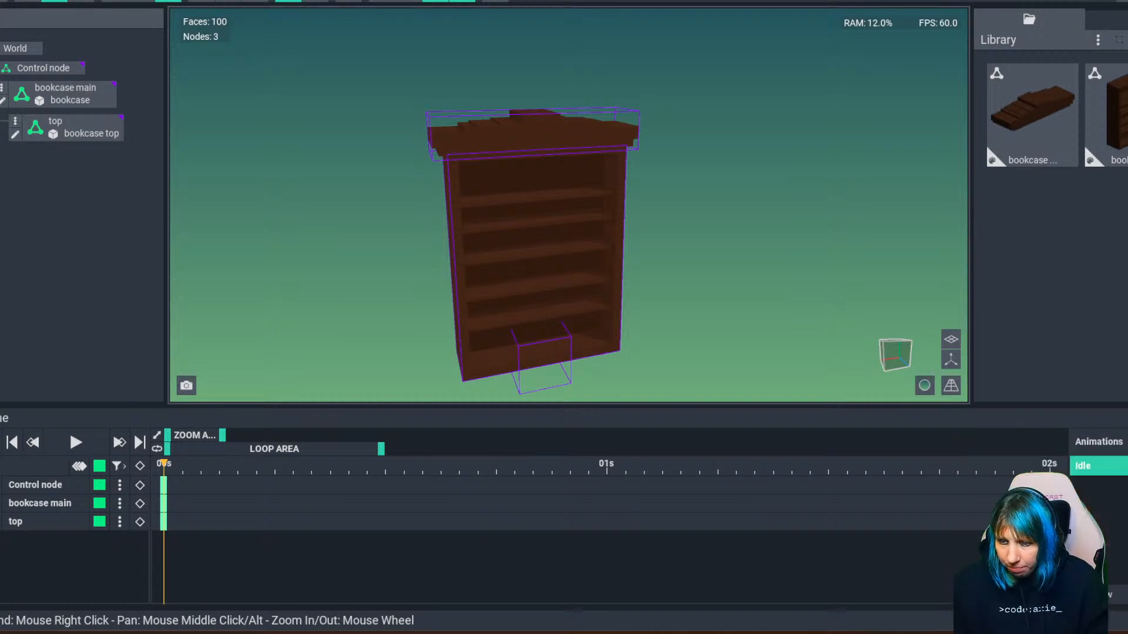
{"action": "left_click_drag", "start_coordinate": [1, 130], "coordinate": [661, 10]}
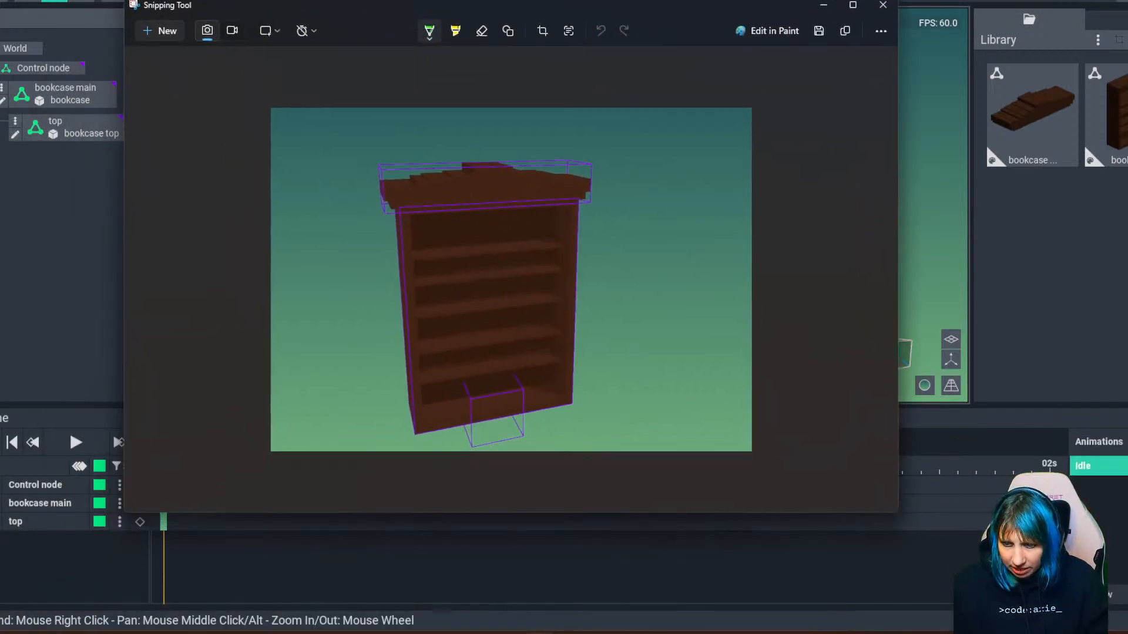
Outline the bookcase's outer bounds in green, draw stick figures beside and on top of it, and close the snip without saving.
{"action": "left_click_drag", "start_coordinate": [377, 164], "coordinate": [376, 437]}
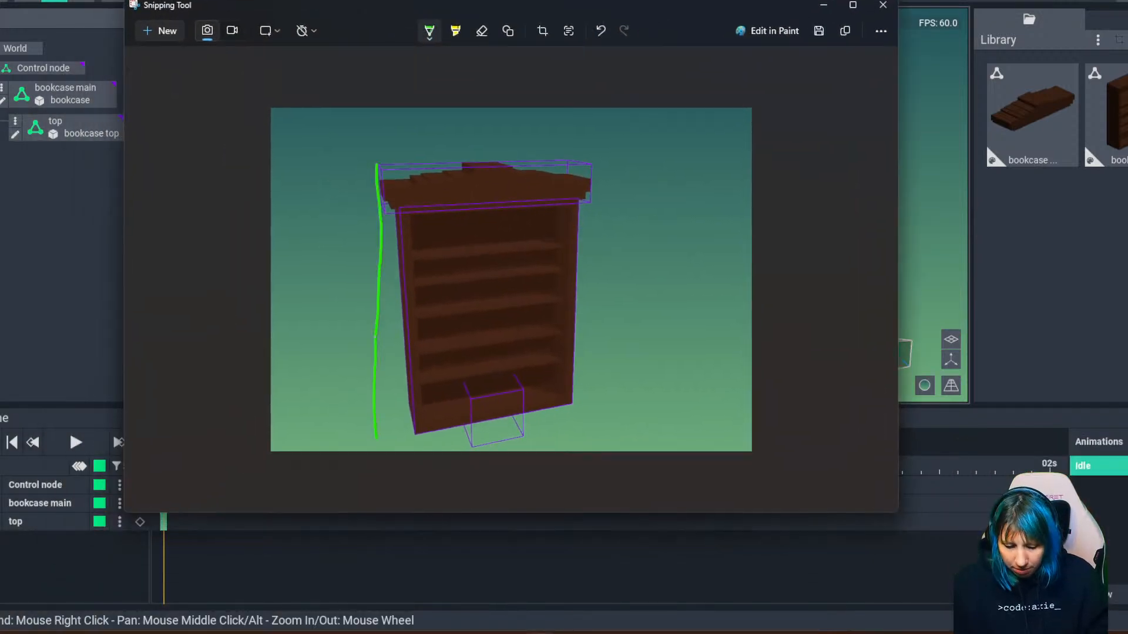
{"action": "key", "text": "ctrl+z"}
{"action": "left_click_drag", "start_coordinate": [376, 184], "coordinate": [392, 434]}
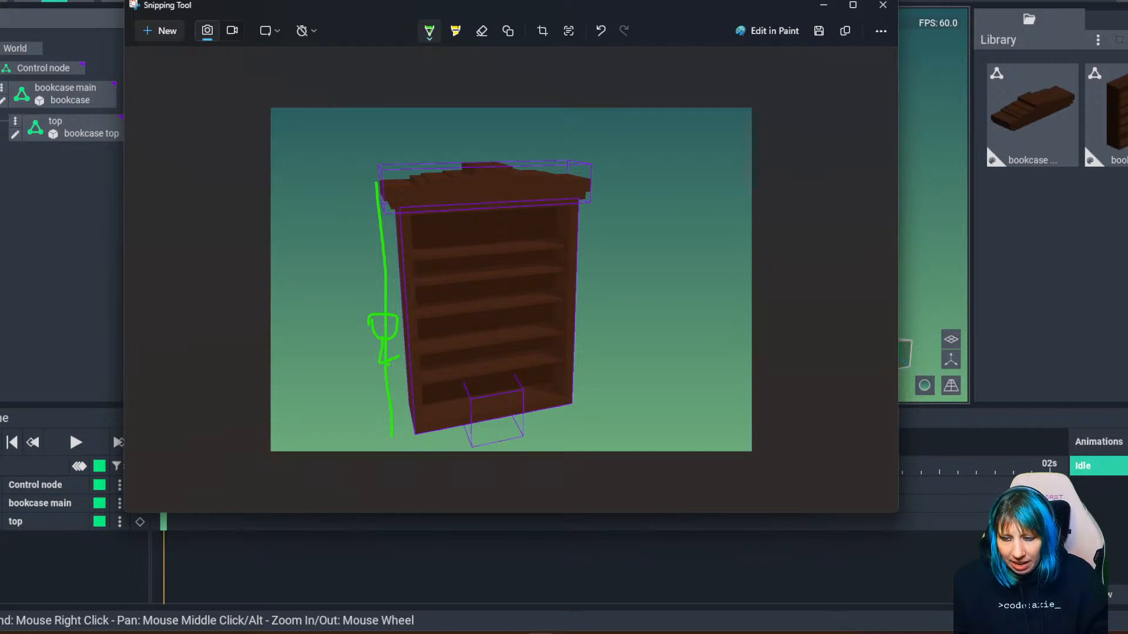
{"action": "left_click_drag", "start_coordinate": [588, 181], "coordinate": [601, 405]}
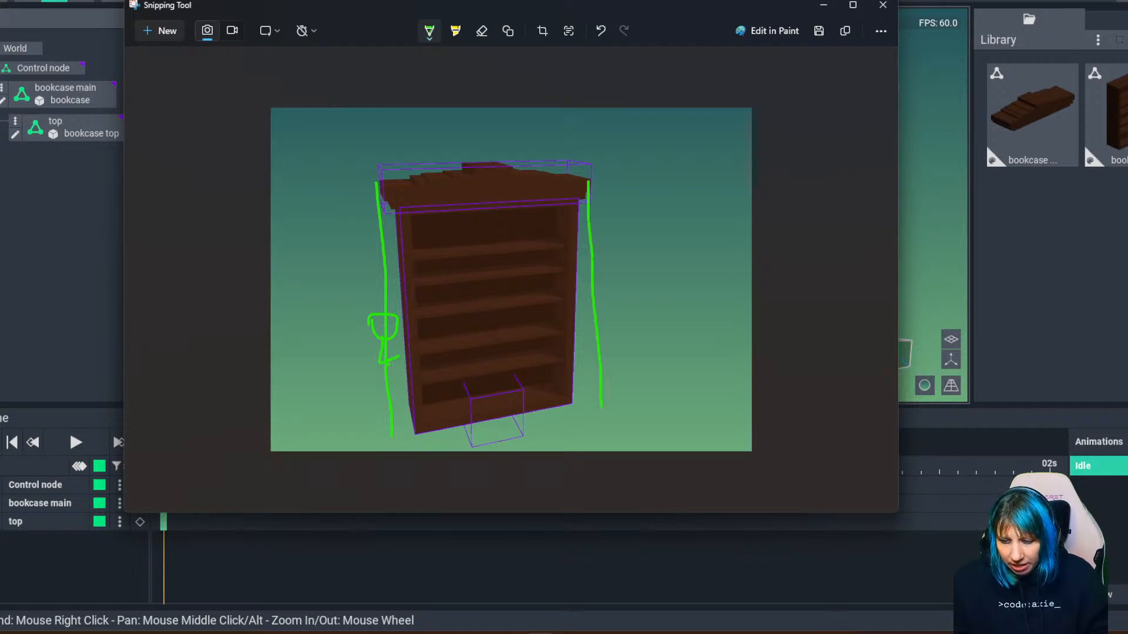
{"action": "left_click_drag", "start_coordinate": [396, 438], "coordinate": [558, 414]}
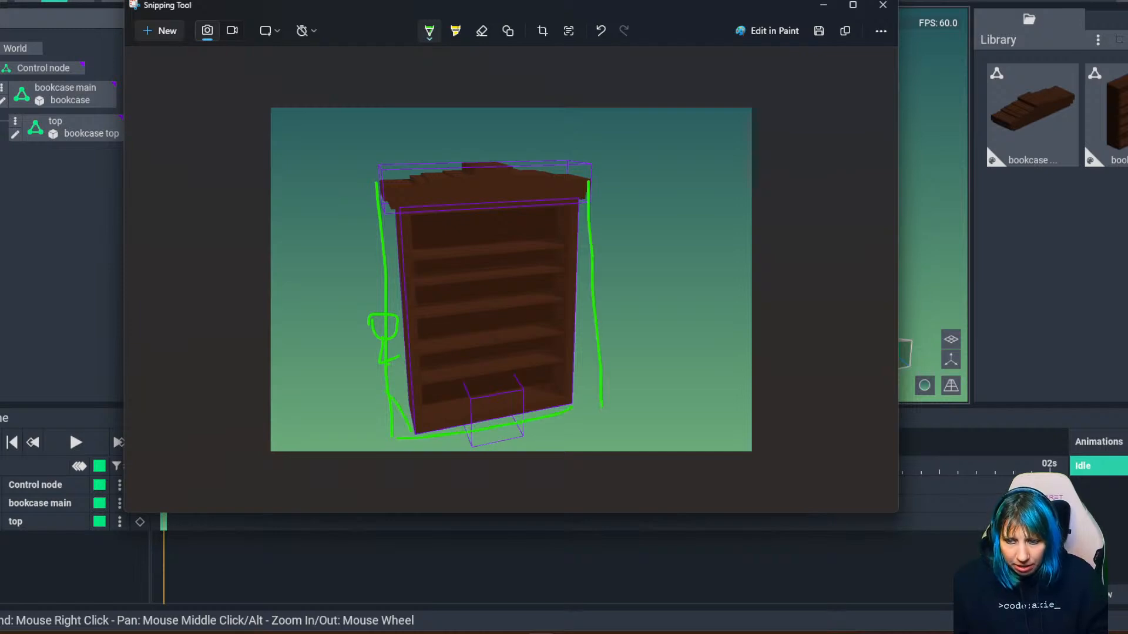
{"action": "mouse_move", "coordinate": [395, 172]}
{"action": "left_mouse_down"}
{"action": "mouse_move", "coordinate": [484, 159]}
{"action": "mouse_move", "coordinate": [417, 163]}
{"action": "mouse_move", "coordinate": [590, 168]}
{"action": "left_mouse_up"}
{"action": "left_click_drag", "start_coordinate": [465, 122], "coordinate": [471, 96]}
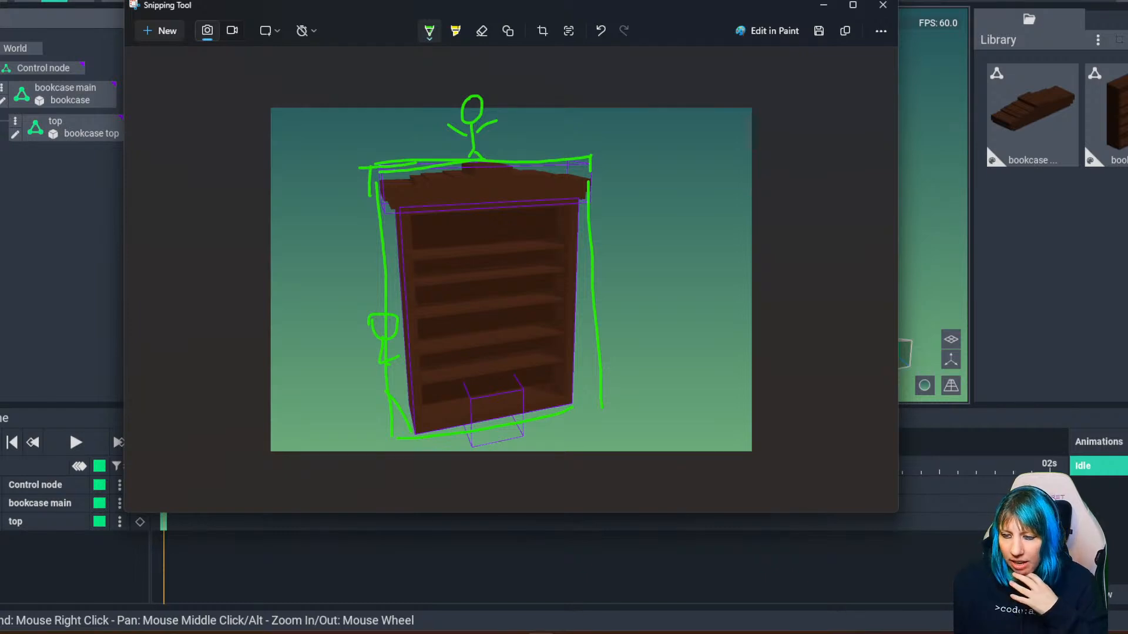
{"action": "left_click", "coordinate": [883, 4]}
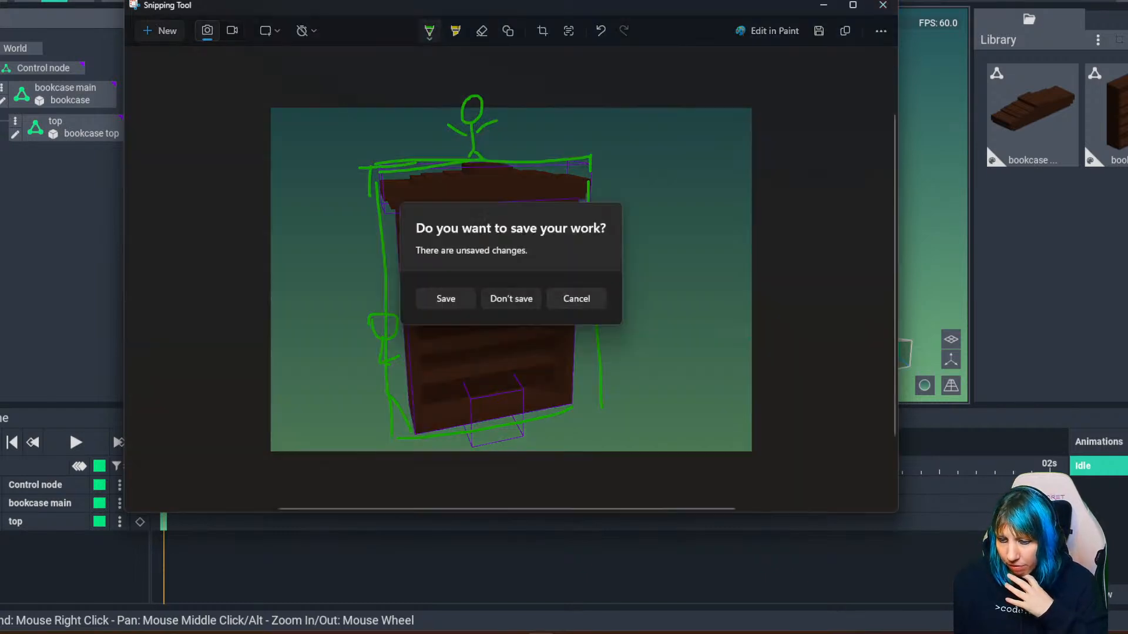
{"action": "left_click", "coordinate": [511, 297]}
Restore the dark viewport background, show the grid and axes, and hide the node bounding boxes.
{"action": "left_click", "coordinate": [924, 386]}
{"action": "left_click", "coordinate": [924, 386]}
{"action": "left_click", "coordinate": [923, 385]}
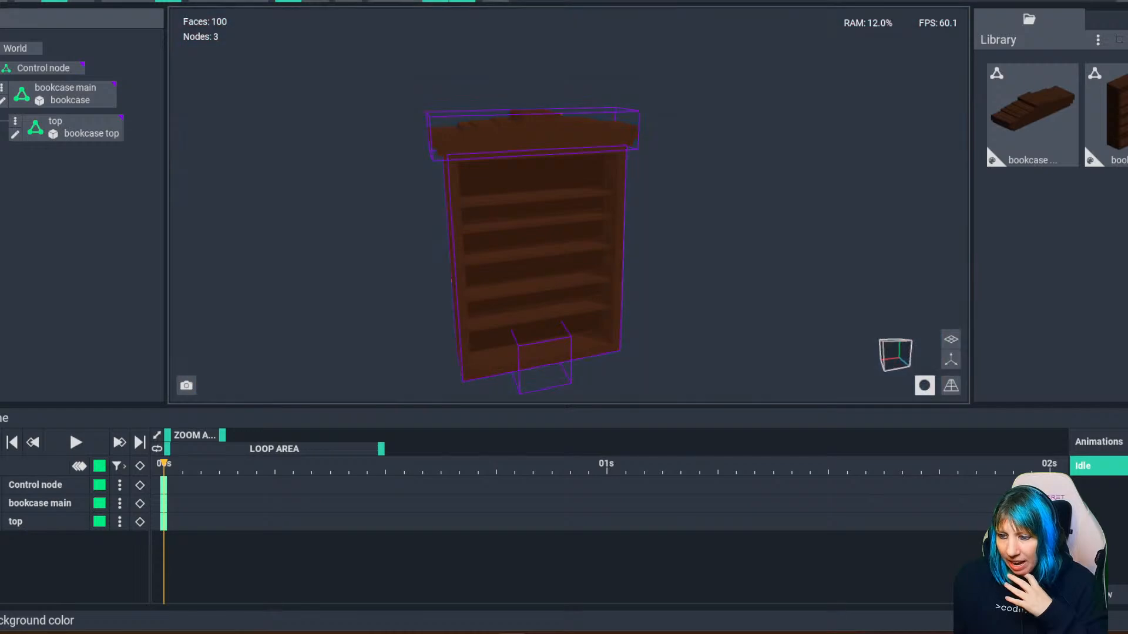
{"action": "left_click", "coordinate": [950, 339]}
{"action": "left_click", "coordinate": [950, 359]}
{"action": "right_click_drag", "start_coordinate": [617, 294], "coordinate": [593, 282]}
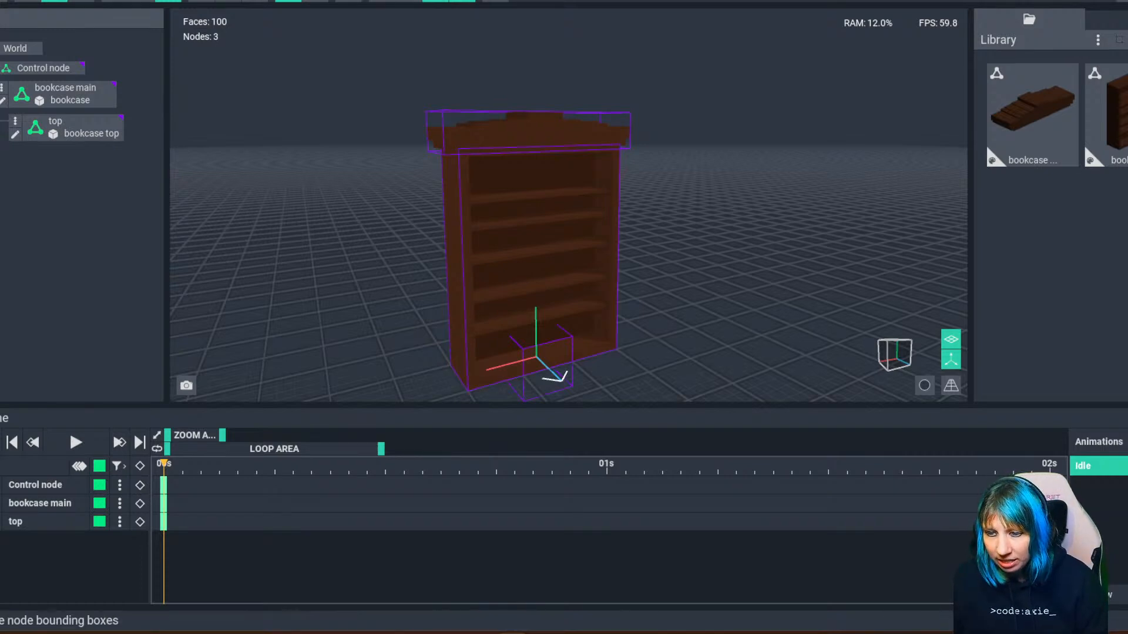
{"action": "left_click", "coordinate": [435, 2]}
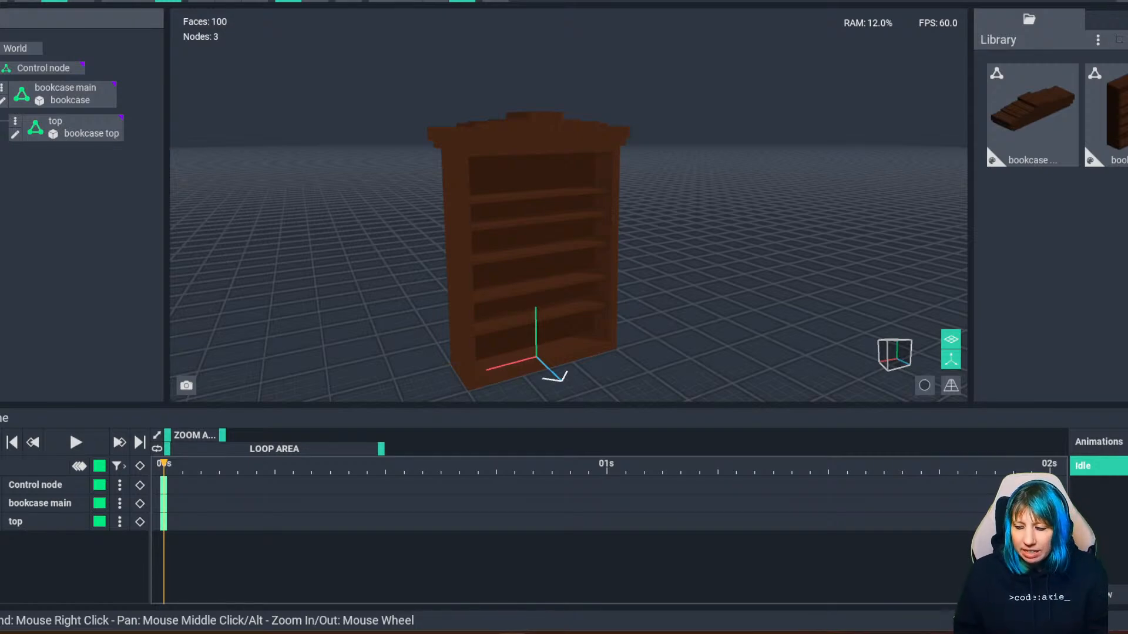
Save the Bookcase.vxr rig and close it.
{"action": "key", "text": "ctrl+s"}
{"action": "key", "text": "ctrl+w"}
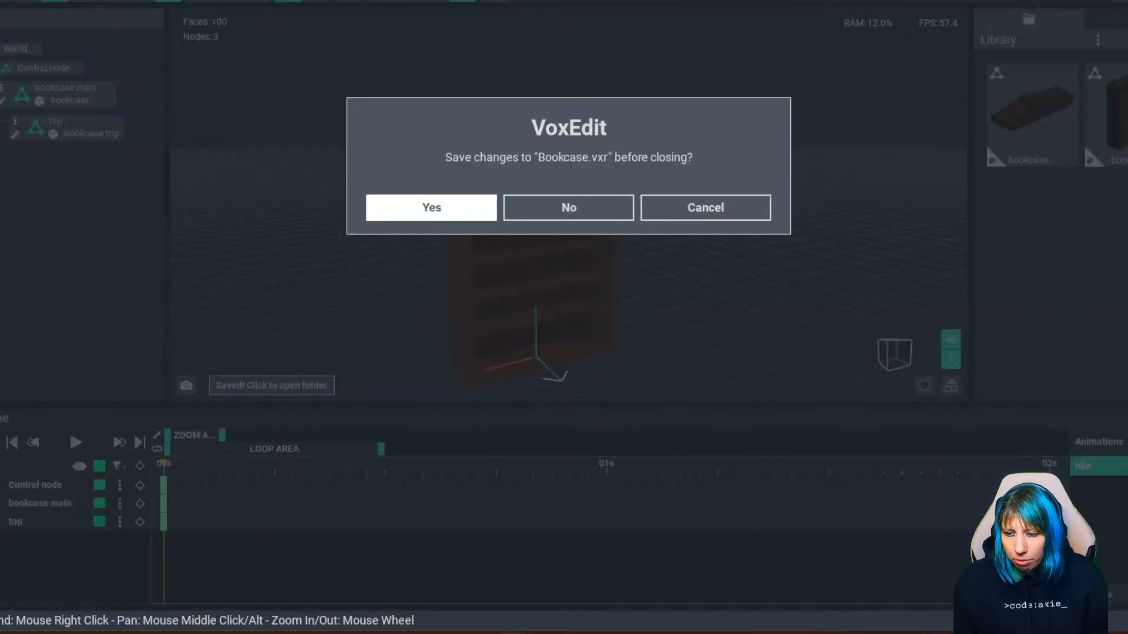
{"action": "key", "text": "Return"}
Browse the bookmarked rigs for an example and open technical dif.vxr.
{"action": "scroll", "coordinate": [630, 362], "scroll_direction": "down", "scroll_amount": 4}
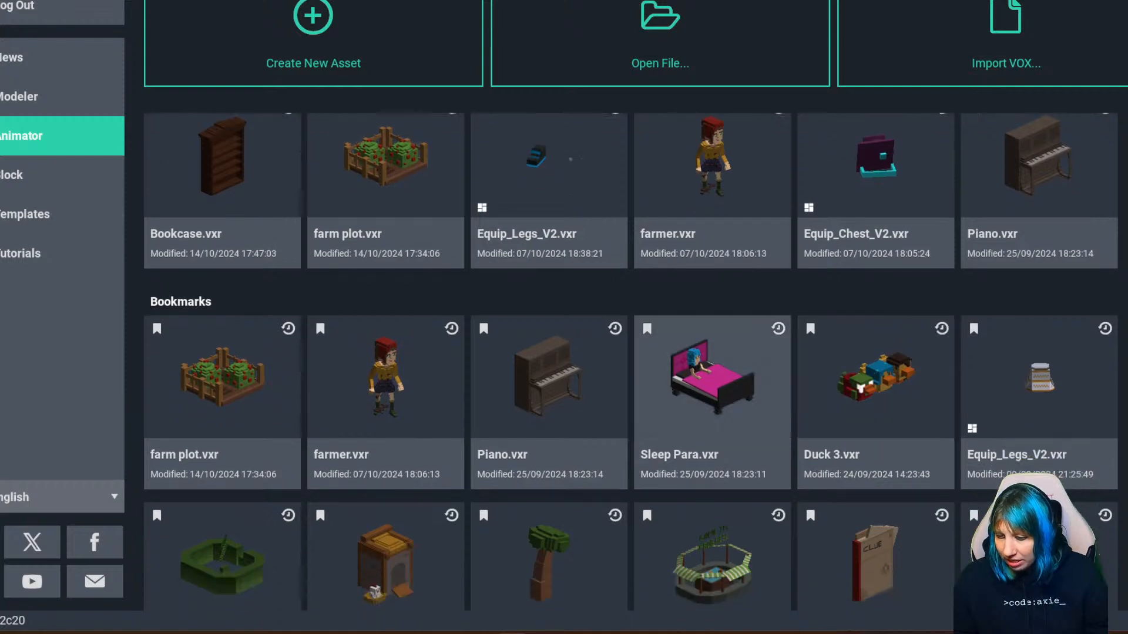
{"action": "scroll", "coordinate": [549, 364], "scroll_direction": "down", "scroll_amount": 1}
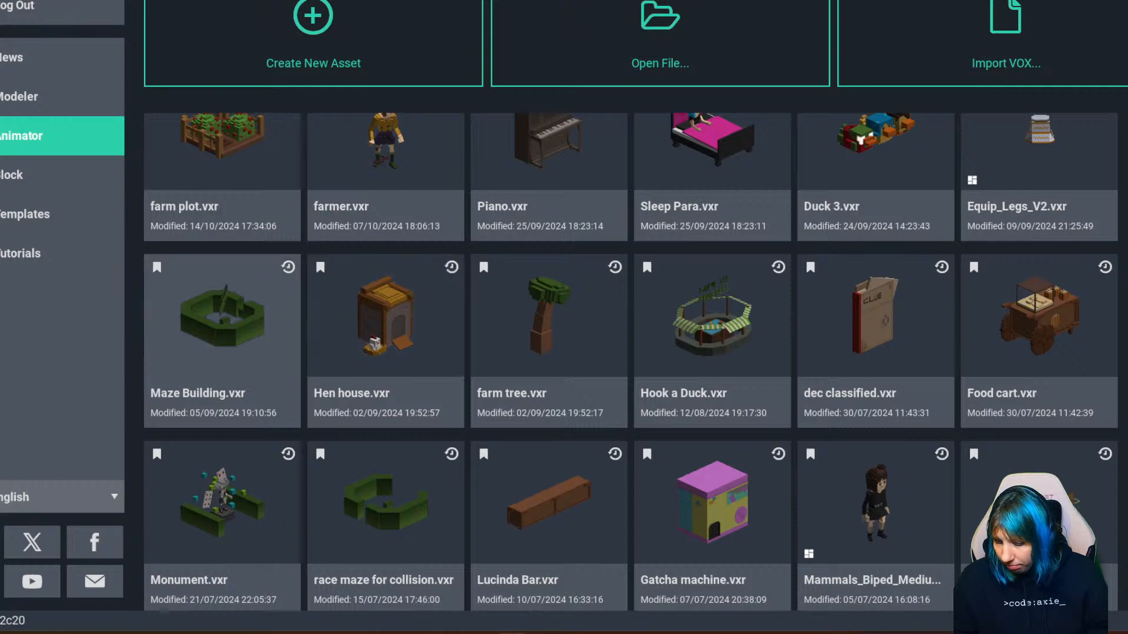
{"action": "scroll", "coordinate": [549, 352], "scroll_direction": "up", "scroll_amount": 3}
{"action": "scroll", "coordinate": [549, 353], "scroll_direction": "down", "scroll_amount": 1}
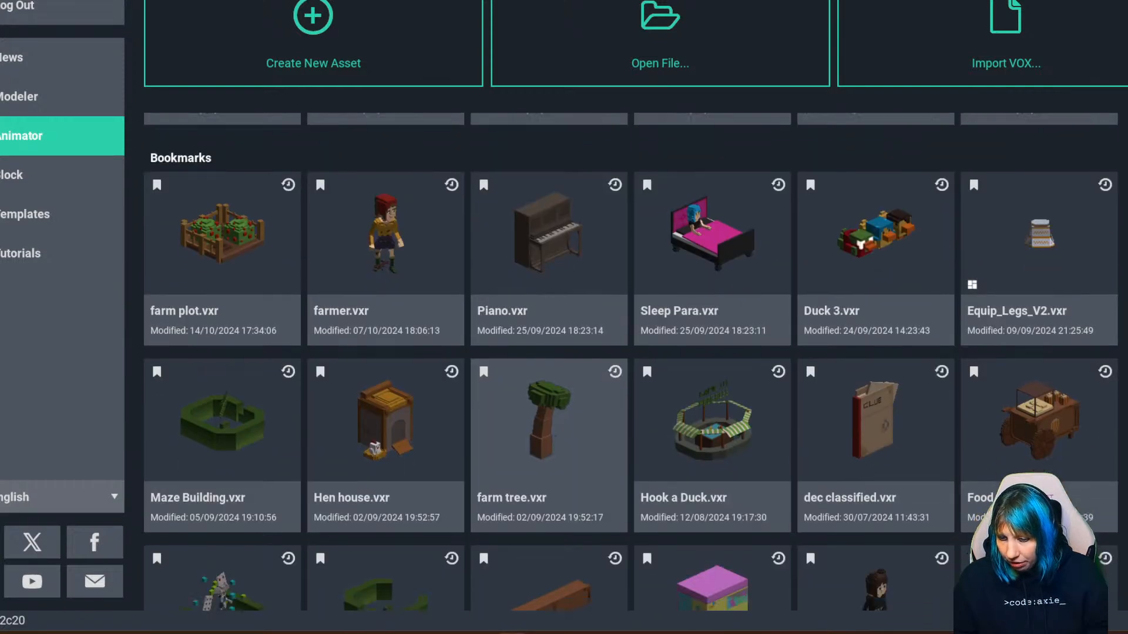
{"action": "scroll", "coordinate": [549, 447], "scroll_direction": "down", "scroll_amount": 2}
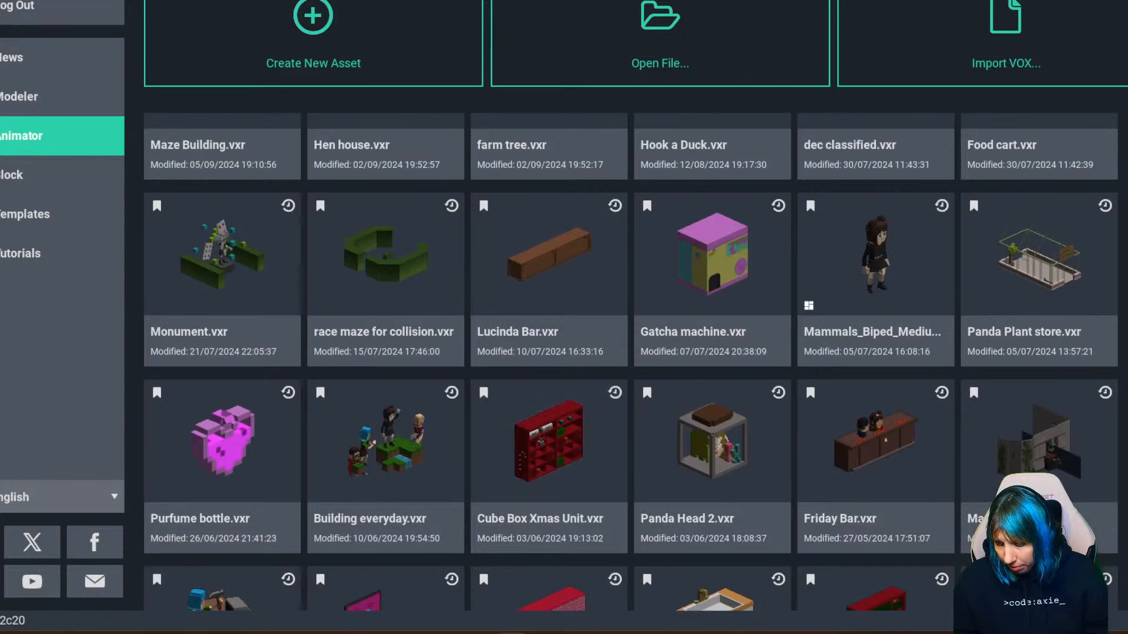
{"action": "scroll", "coordinate": [461, 446], "scroll_direction": "down", "scroll_amount": 2}
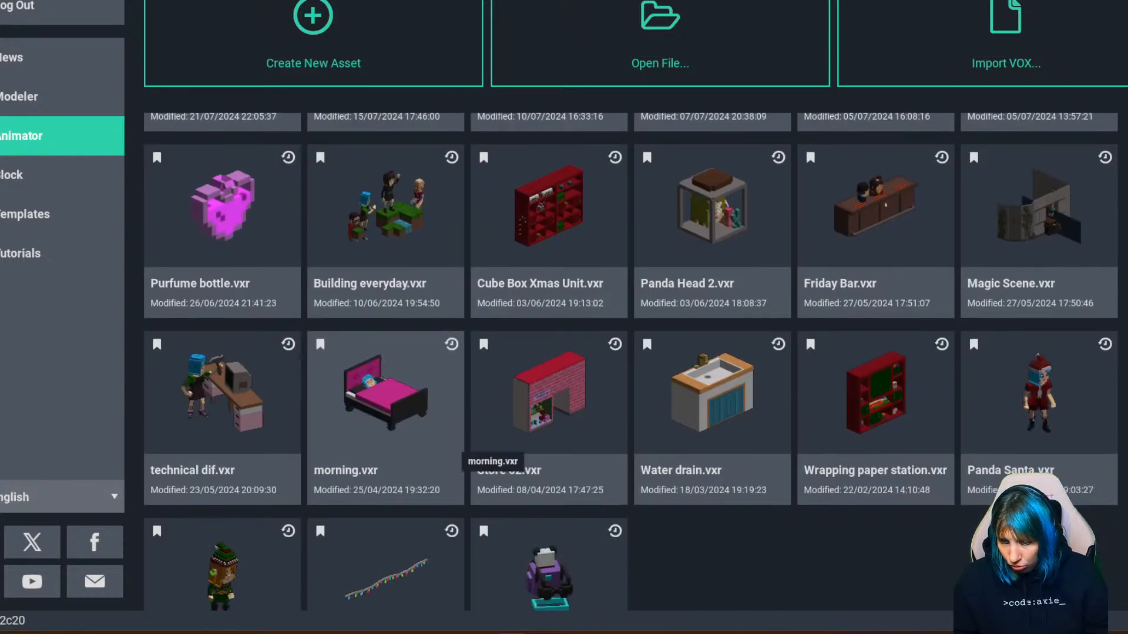
{"action": "scroll", "coordinate": [464, 453], "scroll_direction": "down", "scroll_amount": 1}
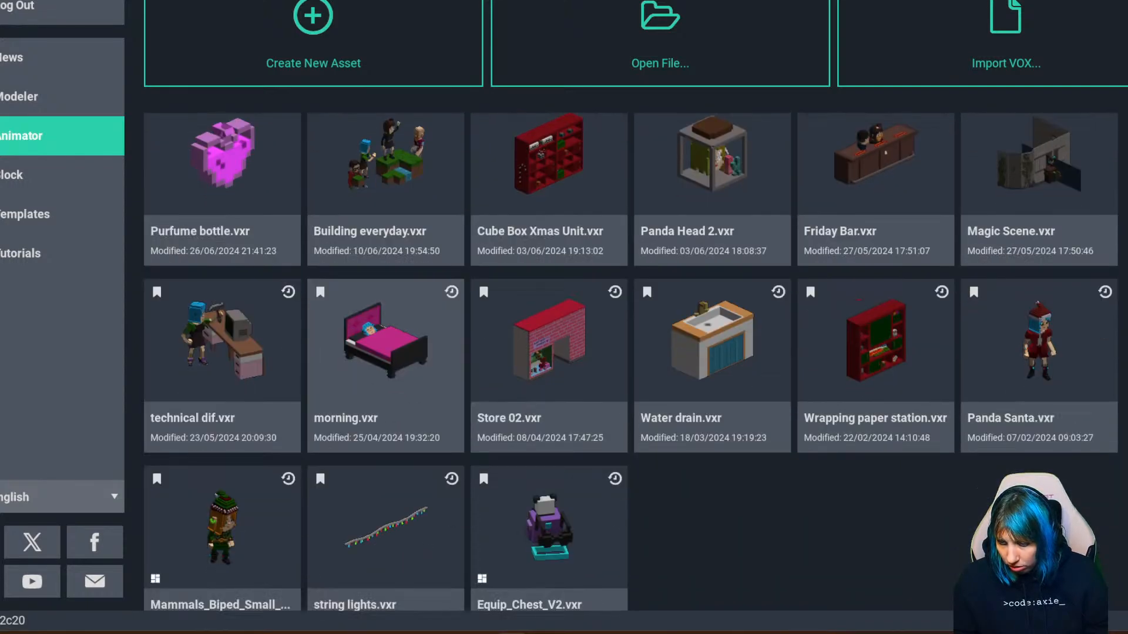
{"action": "scroll", "coordinate": [411, 446], "scroll_direction": "up", "scroll_amount": 1}
{"action": "scroll", "coordinate": [423, 446], "scroll_direction": "up", "scroll_amount": 2}
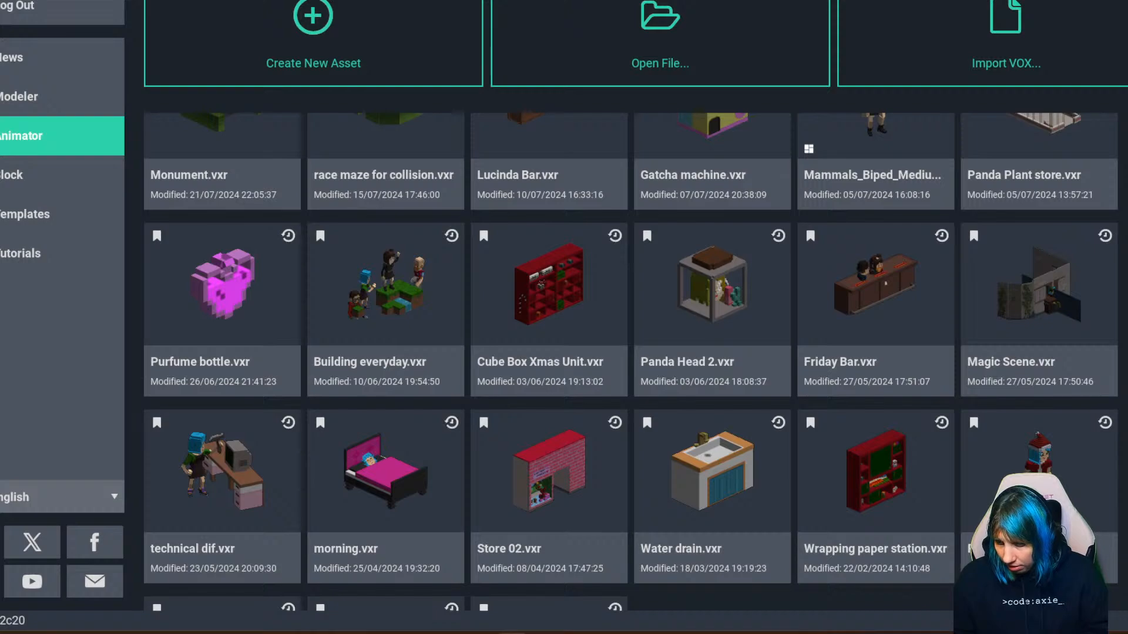
{"action": "scroll", "coordinate": [235, 458], "scroll_direction": "down", "scroll_amount": 1}
{"action": "left_click", "coordinate": [223, 455]}
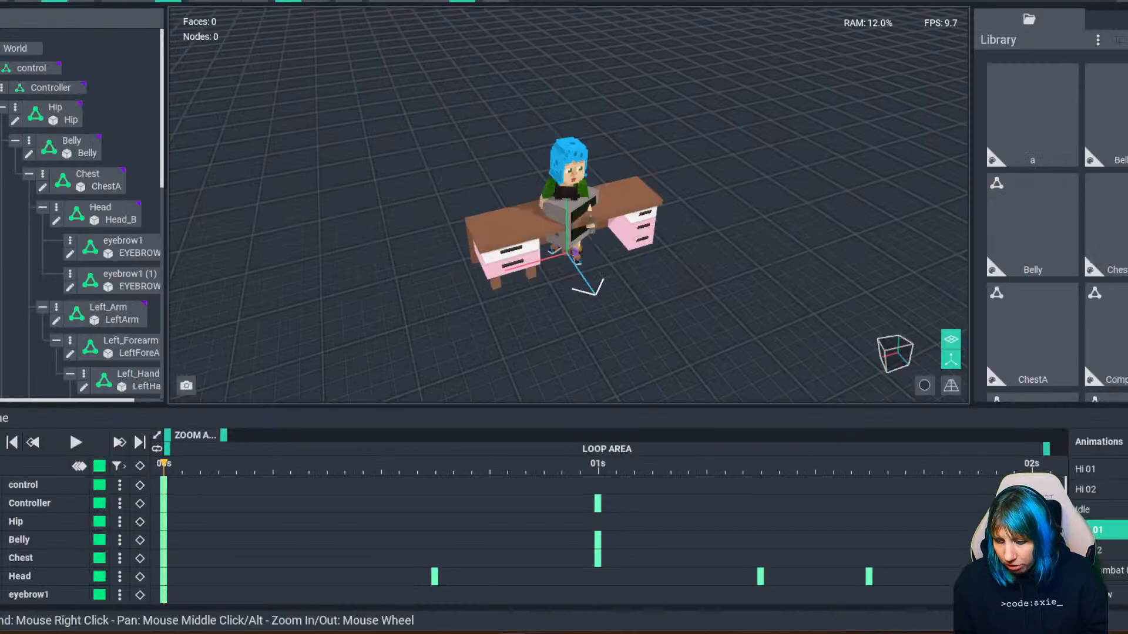
Examine the character at the desk from several sides and switch to the Heavy Attack 02 animation.
{"action": "right_click_drag", "start_coordinate": [635, 246], "coordinate": [705, 242]}
{"action": "left_click", "coordinate": [1112, 550]}
{"action": "left_click", "coordinate": [1111, 530]}
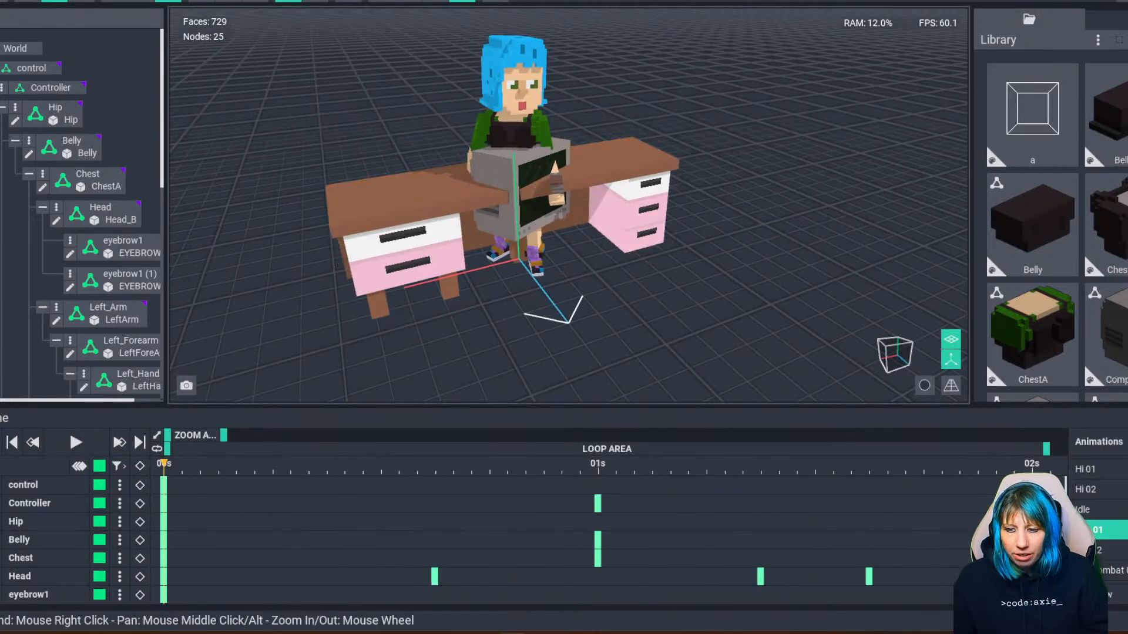
{"action": "key", "text": "ctrl+a"}
{"action": "right_click_drag", "start_coordinate": [623, 217], "coordinate": [746, 249]}
{"action": "left_click", "coordinate": [746, 249]}
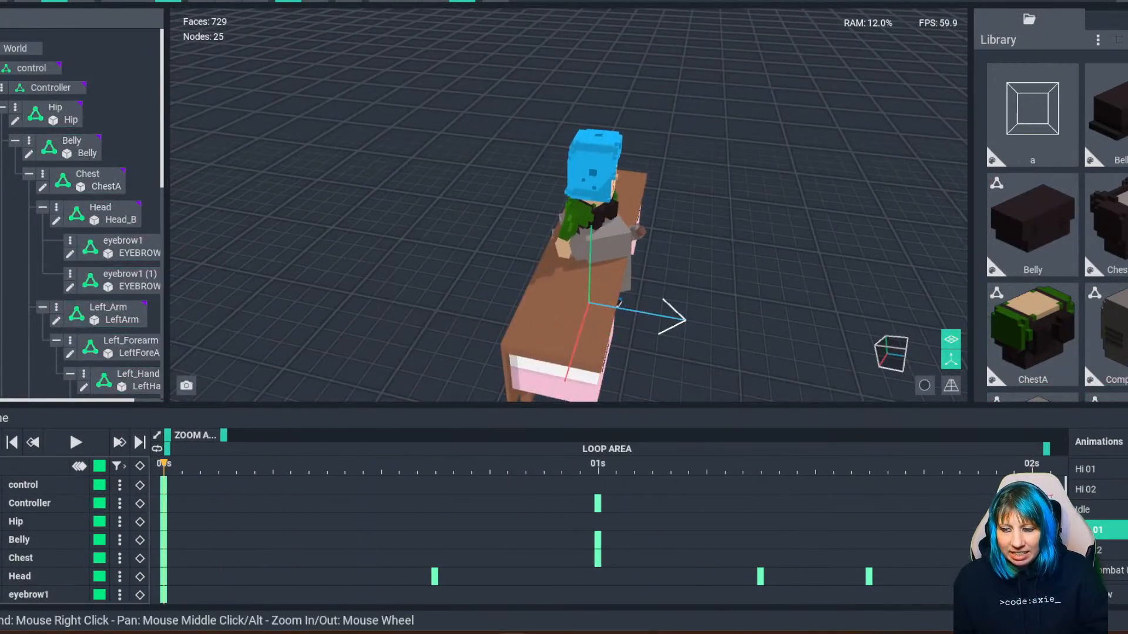
{"action": "right_click_drag", "start_coordinate": [634, 247], "coordinate": [546, 229]}
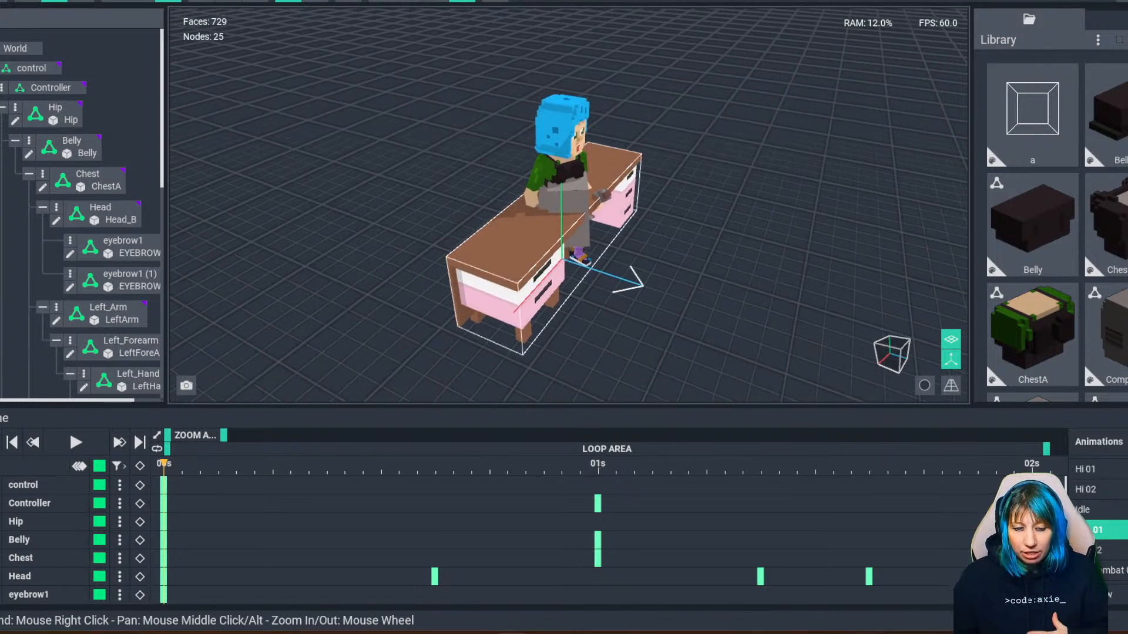
{"action": "scroll", "coordinate": [1102, 532], "scroll_direction": "up", "scroll_amount": 3}
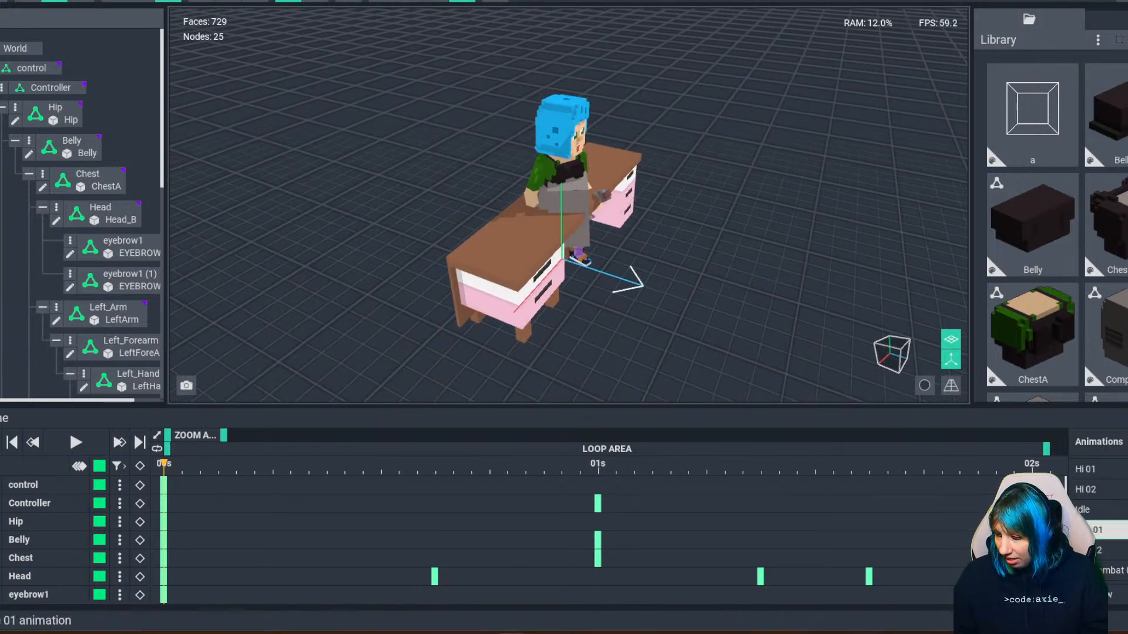
{"action": "left_click", "coordinate": [1110, 534]}
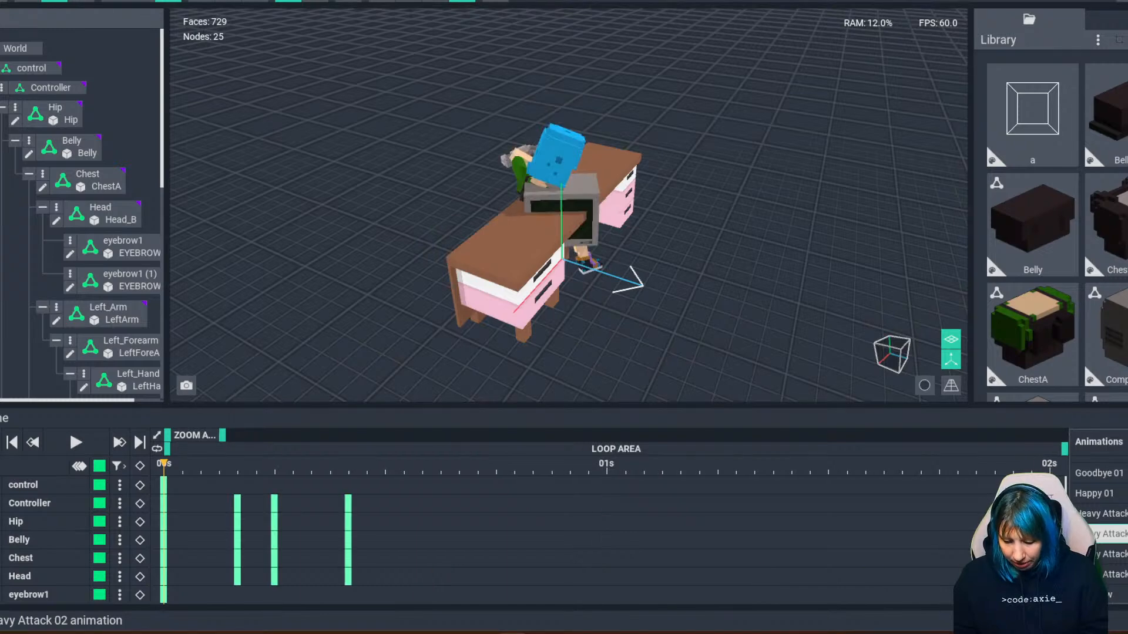
Browse the rig's animations, switch to the technical dif animation, and examine the character with the hammer at the desk from several sides.
{"action": "scroll", "coordinate": [1110, 534], "scroll_direction": "up", "scroll_amount": 3}
{"action": "left_click", "coordinate": [1110, 532]}
{"action": "scroll", "coordinate": [1110, 532], "scroll_direction": "down", "scroll_amount": 1}
{"action": "left_click", "coordinate": [1110, 530]}
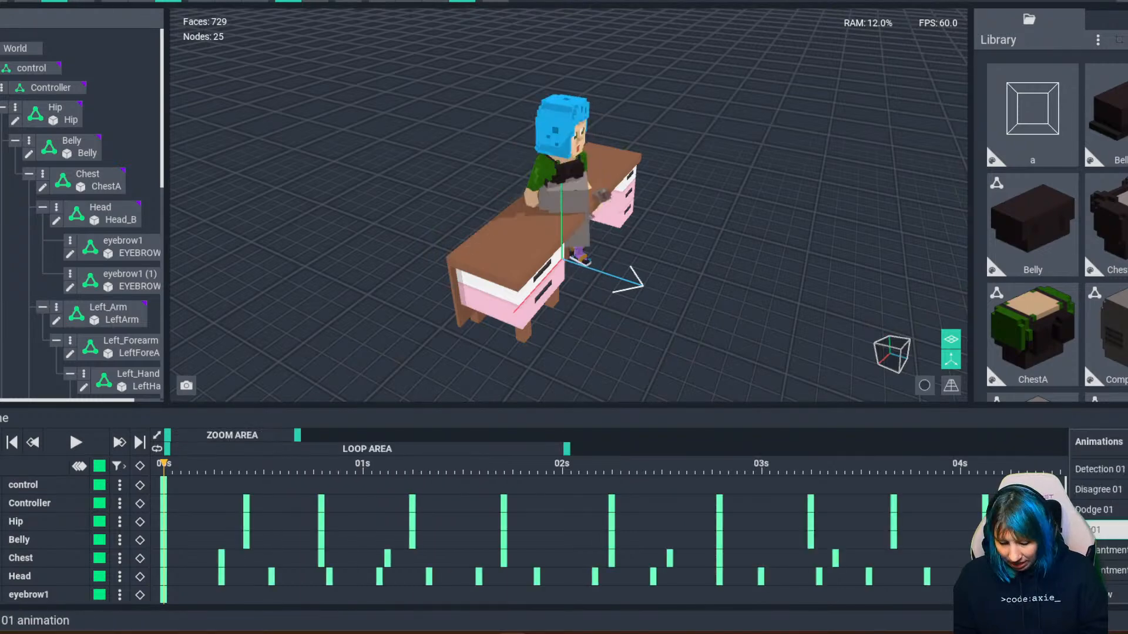
{"action": "scroll", "coordinate": [1107, 546], "scroll_direction": "down", "scroll_amount": 15}
{"action": "left_click", "coordinate": [1107, 551]}
{"action": "scroll", "coordinate": [1107, 550], "scroll_direction": "down", "scroll_amount": 2}
{"action": "left_click", "coordinate": [1108, 531]}
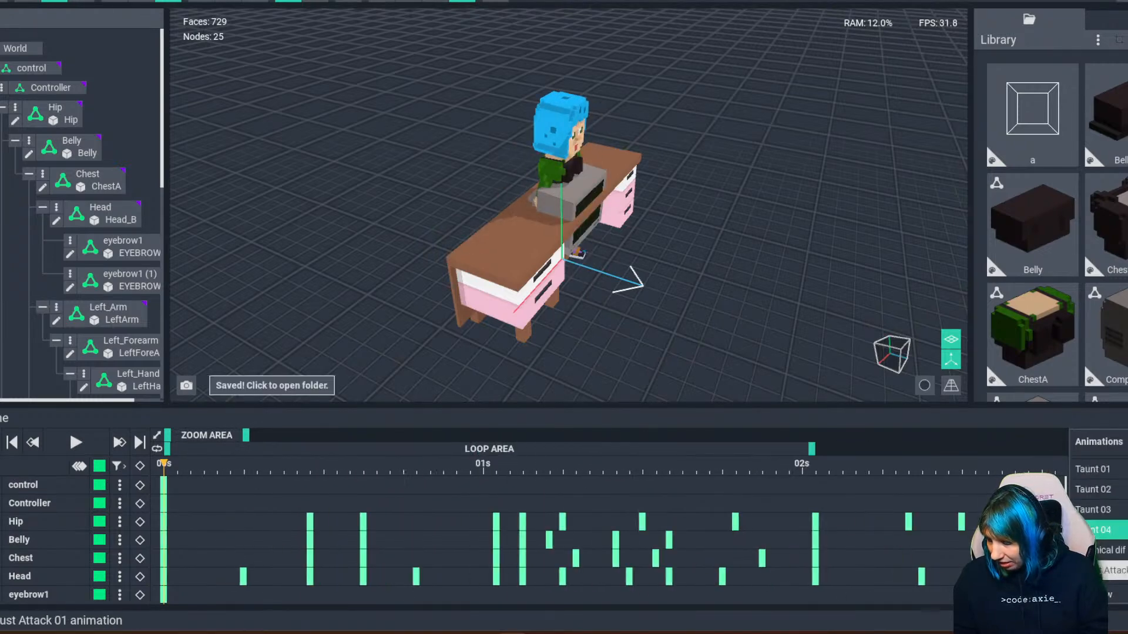
{"action": "left_click", "coordinate": [1107, 550]}
{"action": "right_click_drag", "start_coordinate": [699, 229], "coordinate": [621, 221]}
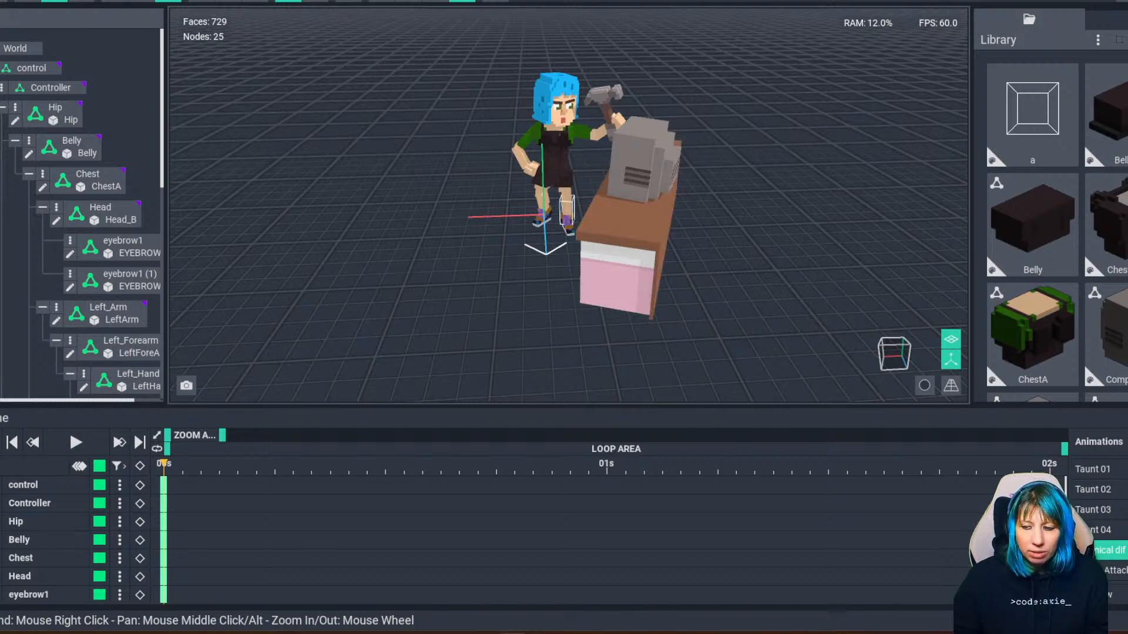
{"action": "right_click_drag", "start_coordinate": [550, 208], "coordinate": [752, 227]}
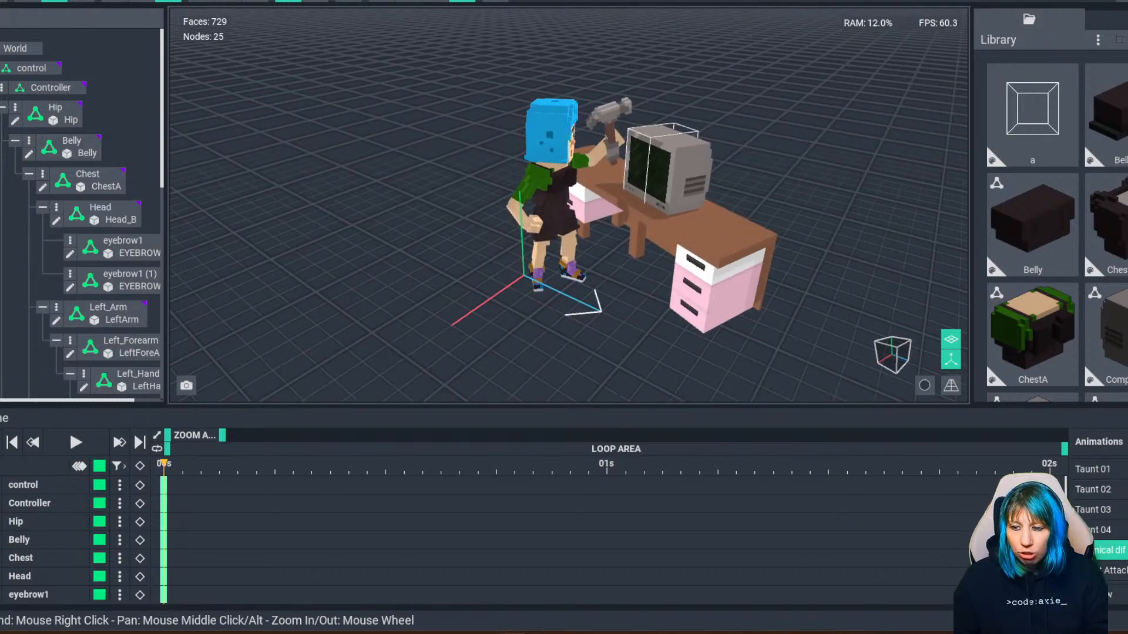
{"action": "right_click_drag", "start_coordinate": [669, 167], "coordinate": [523, 176]}
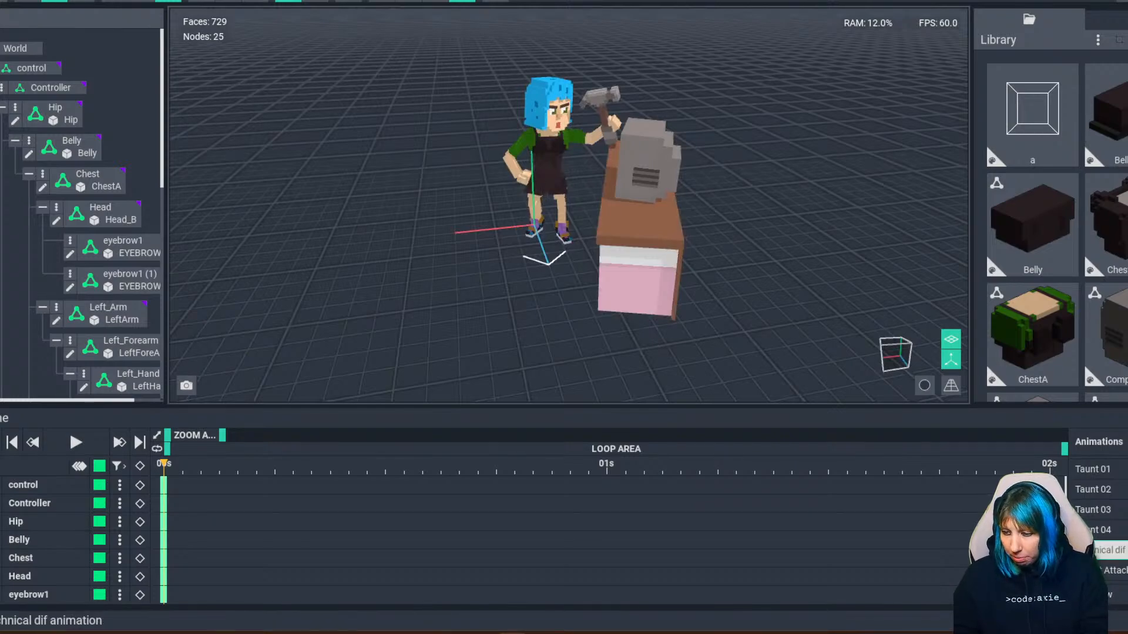
Preview other animations for comparison, including Taunt 02, and return to the technical dif animation.
{"action": "scroll", "coordinate": [1110, 551], "scroll_direction": "up", "scroll_amount": 5}
{"action": "left_click", "coordinate": [1110, 550]}
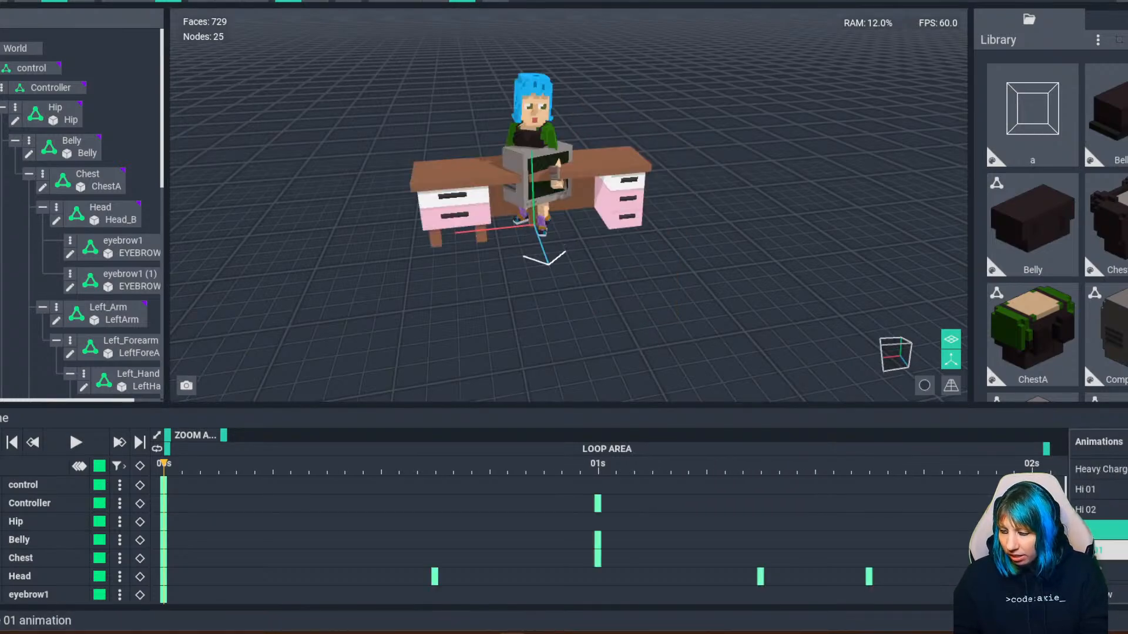
{"action": "right_click_drag", "start_coordinate": [610, 209], "coordinate": [620, 187]}
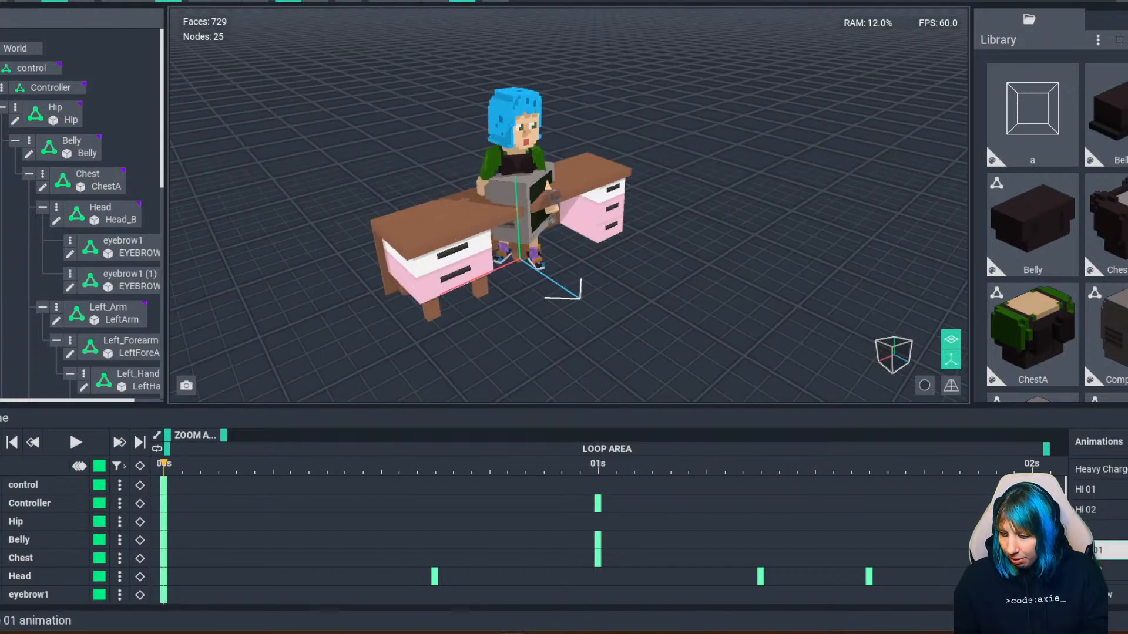
{"action": "scroll", "coordinate": [1107, 532], "scroll_direction": "down", "scroll_amount": 10}
{"action": "left_click", "coordinate": [1107, 532]}
{"action": "left_click", "coordinate": [1107, 551]}
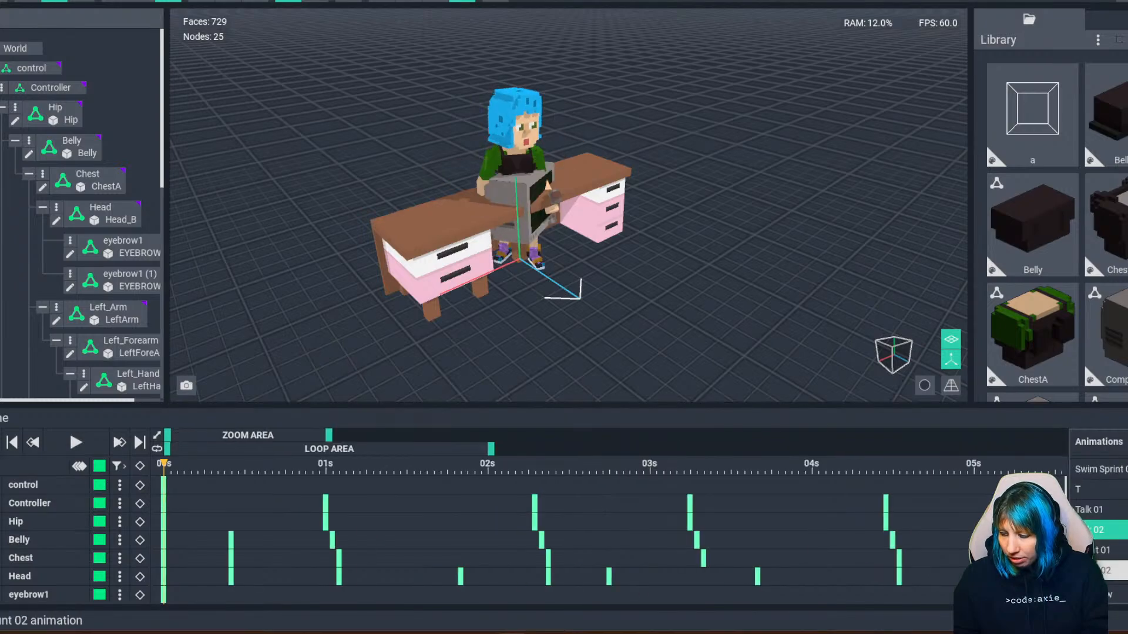
{"action": "scroll", "coordinate": [1107, 532], "scroll_direction": "down", "scroll_amount": 3}
{"action": "left_click", "coordinate": [1107, 529]}
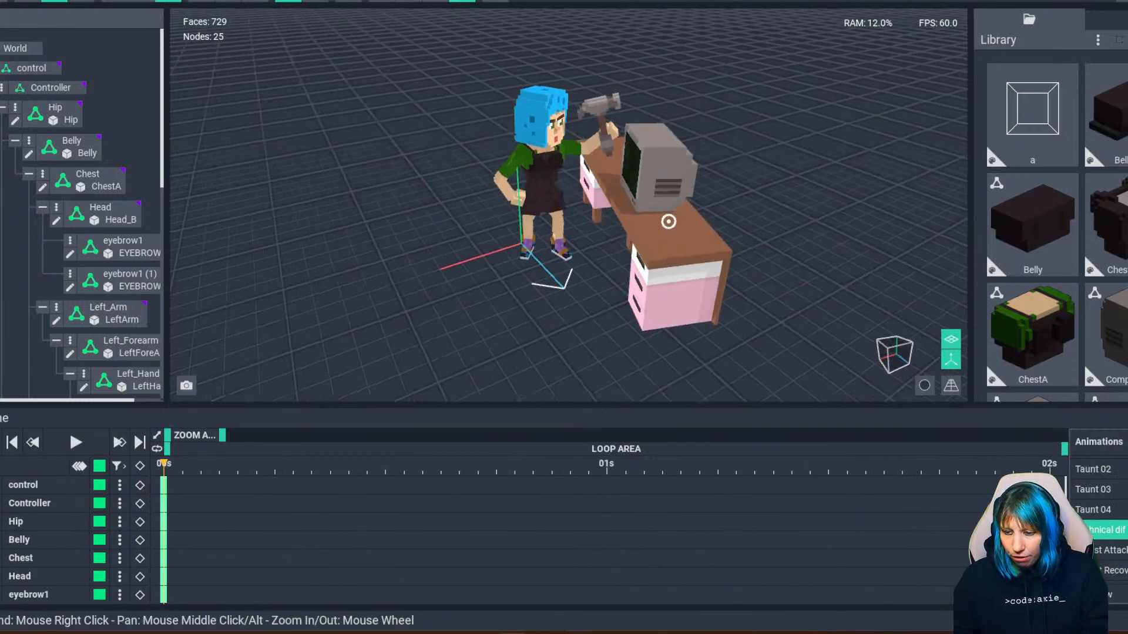
Capture a screenshot of the viewport area showing the character, desk and computer at an angle.
{"action": "right_click_drag", "start_coordinate": [470, 264], "coordinate": [546, 281]}
{"action": "right_click_drag", "start_coordinate": [537, 216], "coordinate": [522, 211]}
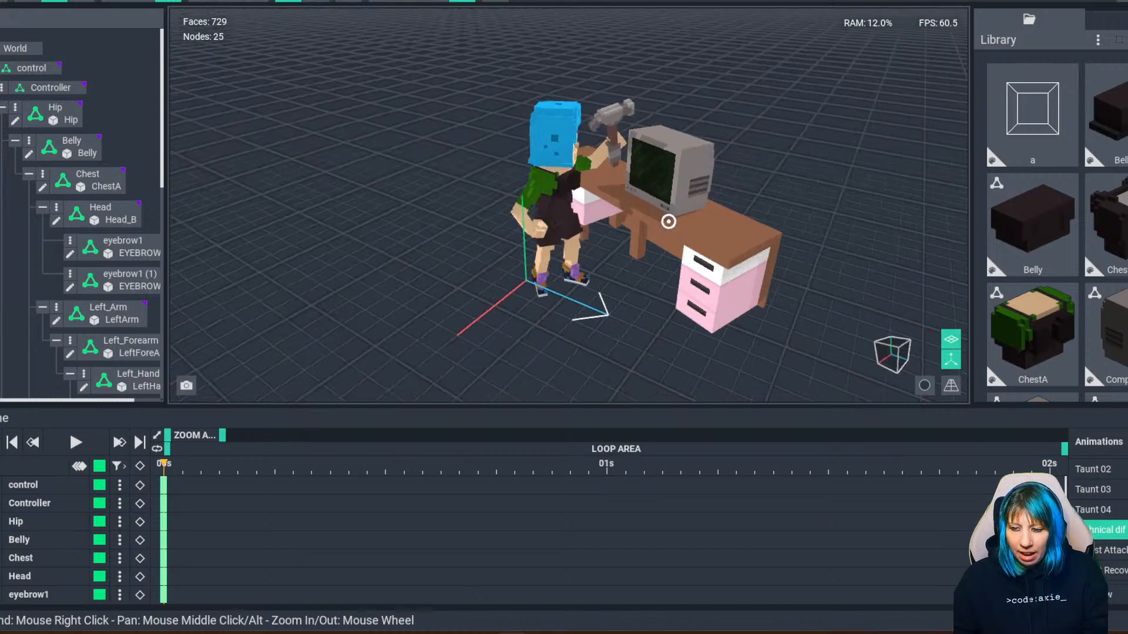
{"action": "scroll", "coordinate": [569, 223], "scroll_direction": "down", "scroll_amount": 3}
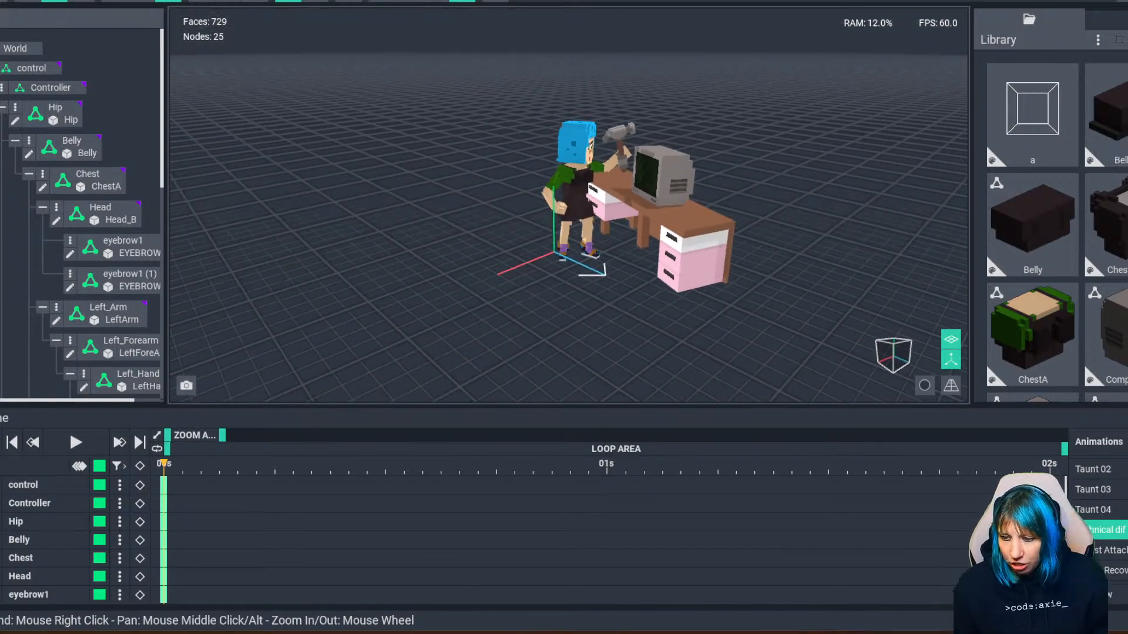
{"action": "key", "text": "super+shift+s"}
{"action": "left_click_drag", "start_coordinate": [344, 57], "coordinate": [850, 351]}
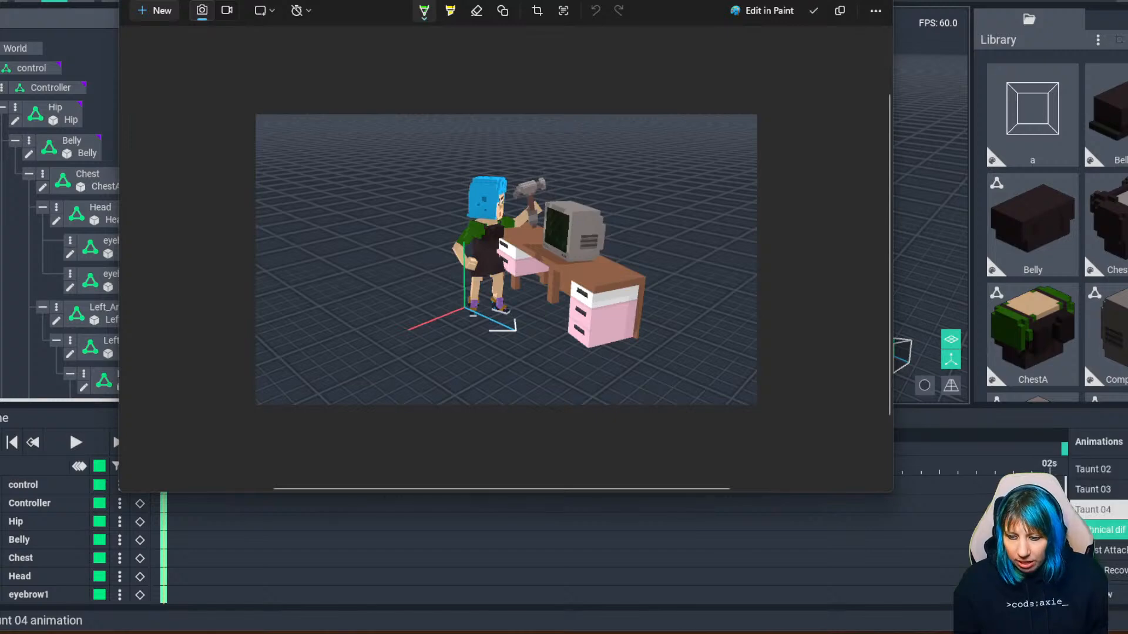
Annotate the screenshot in green with a long box, a stick figure with two question marks and a scribble, and close it without saving.
{"action": "mouse_move", "coordinate": [371, 271]}
{"action": "left_mouse_down"}
{"action": "mouse_move", "coordinate": [396, 321]}
{"action": "mouse_move", "coordinate": [531, 246]}
{"action": "left_mouse_up"}
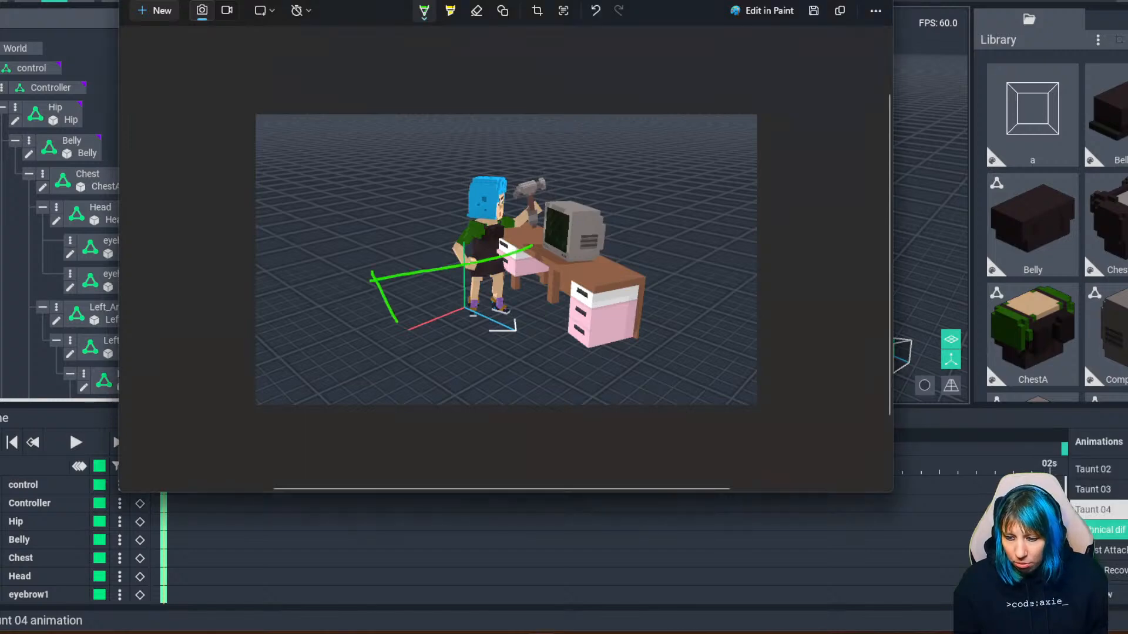
{"action": "mouse_move", "coordinate": [392, 335]}
{"action": "left_mouse_down"}
{"action": "mouse_move", "coordinate": [563, 271]}
{"action": "mouse_move", "coordinate": [539, 241]}
{"action": "mouse_move", "coordinate": [370, 263]}
{"action": "left_mouse_up"}
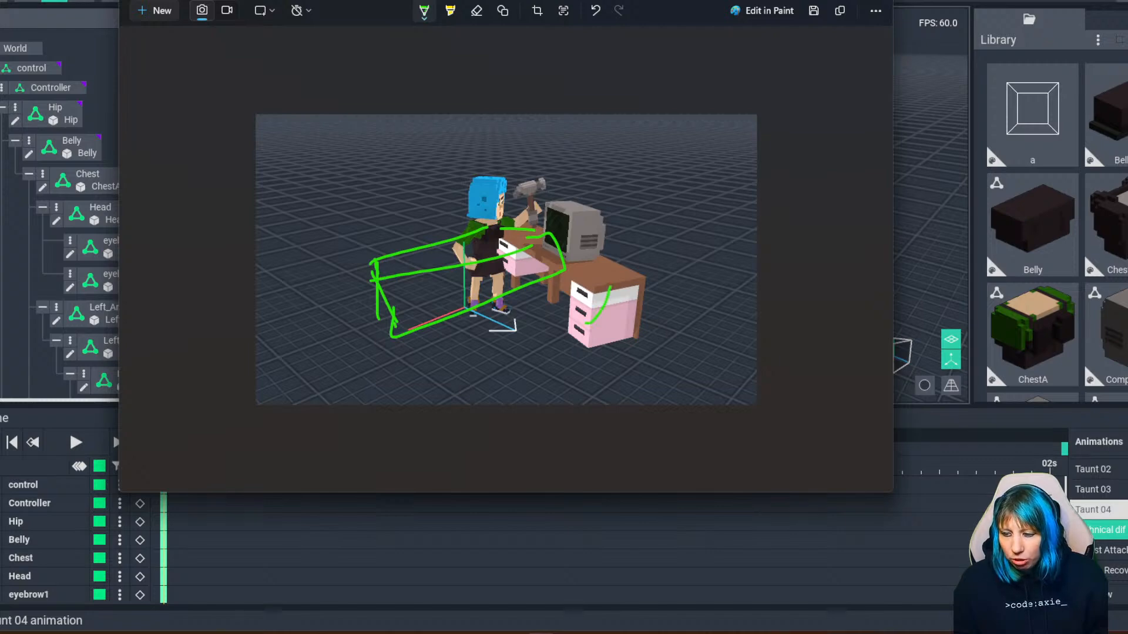
{"action": "mouse_move", "coordinate": [612, 282]}
{"action": "left_mouse_down"}
{"action": "mouse_move", "coordinate": [615, 191]}
{"action": "mouse_move", "coordinate": [624, 195]}
{"action": "left_mouse_up"}
{"action": "mouse_move", "coordinate": [609, 236]}
{"action": "left_mouse_down"}
{"action": "mouse_move", "coordinate": [579, 268]}
{"action": "mouse_move", "coordinate": [639, 262]}
{"action": "left_mouse_up"}
{"action": "mouse_move", "coordinate": [641, 171]}
{"action": "left_mouse_down"}
{"action": "mouse_move", "coordinate": [647, 189]}
{"action": "mouse_move", "coordinate": [682, 182]}
{"action": "left_mouse_up"}
{"action": "left_click", "coordinate": [683, 199]}
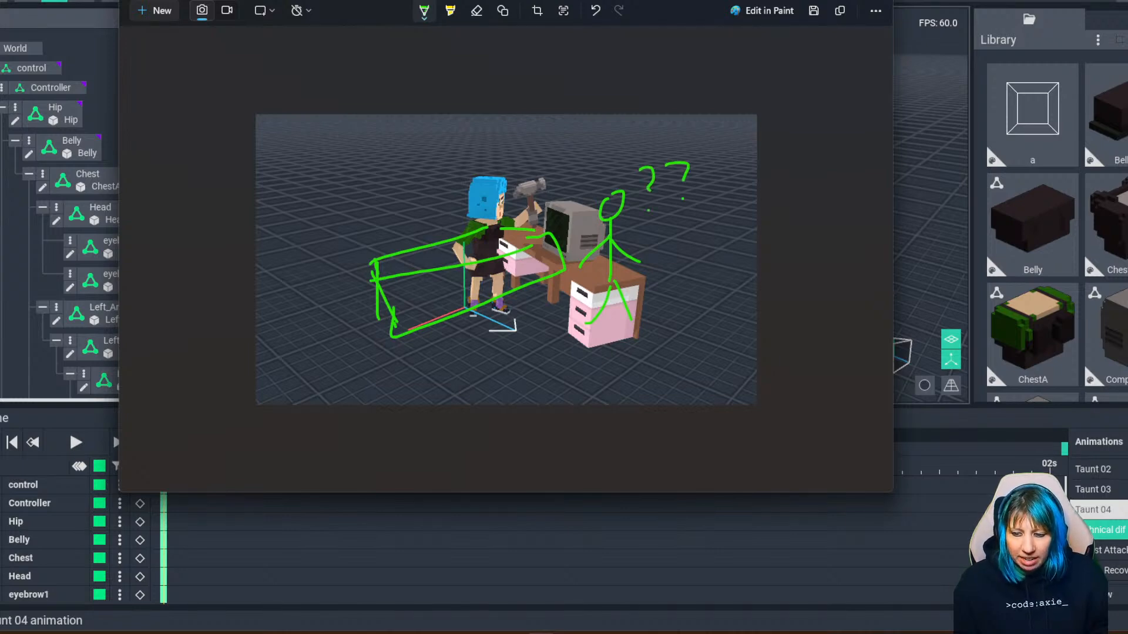
{"action": "mouse_move", "coordinate": [453, 327]}
{"action": "left_mouse_down"}
{"action": "mouse_move", "coordinate": [415, 248]}
{"action": "mouse_move", "coordinate": [411, 294]}
{"action": "mouse_move", "coordinate": [440, 305]}
{"action": "mouse_move", "coordinate": [364, 223]}
{"action": "mouse_move", "coordinate": [429, 309]}
{"action": "mouse_move", "coordinate": [414, 264]}
{"action": "left_mouse_up"}
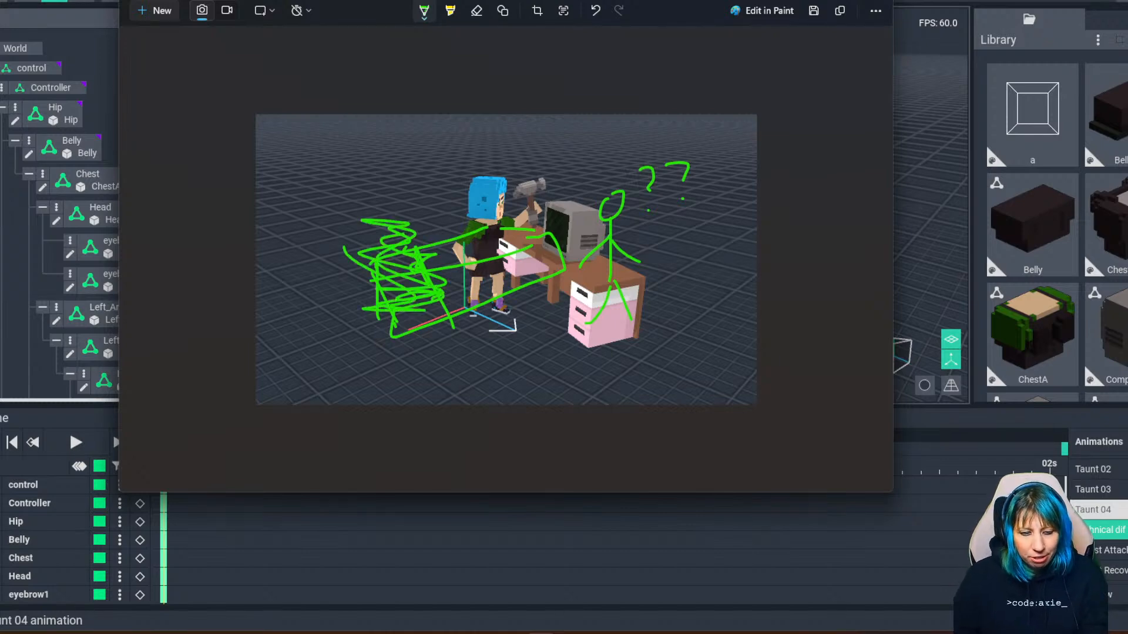
{"action": "left_click", "coordinate": [879, 0]}
{"action": "left_click", "coordinate": [506, 278]}
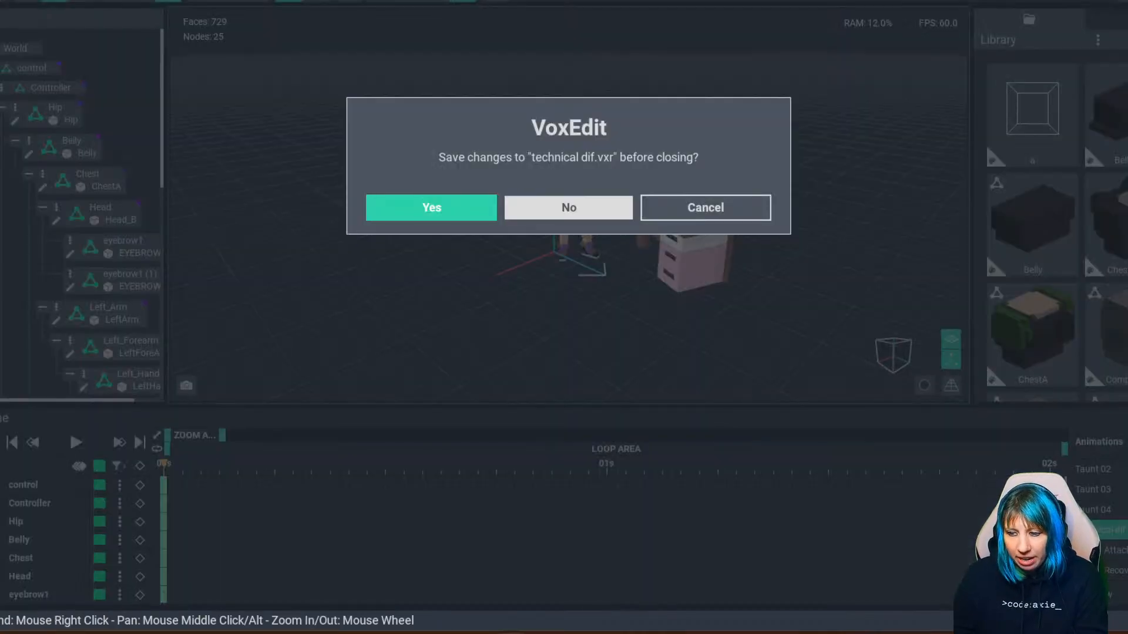
Close technical dif.vxr without saving it and open the Bookcase rig again.
{"action": "left_click", "coordinate": [568, 208]}
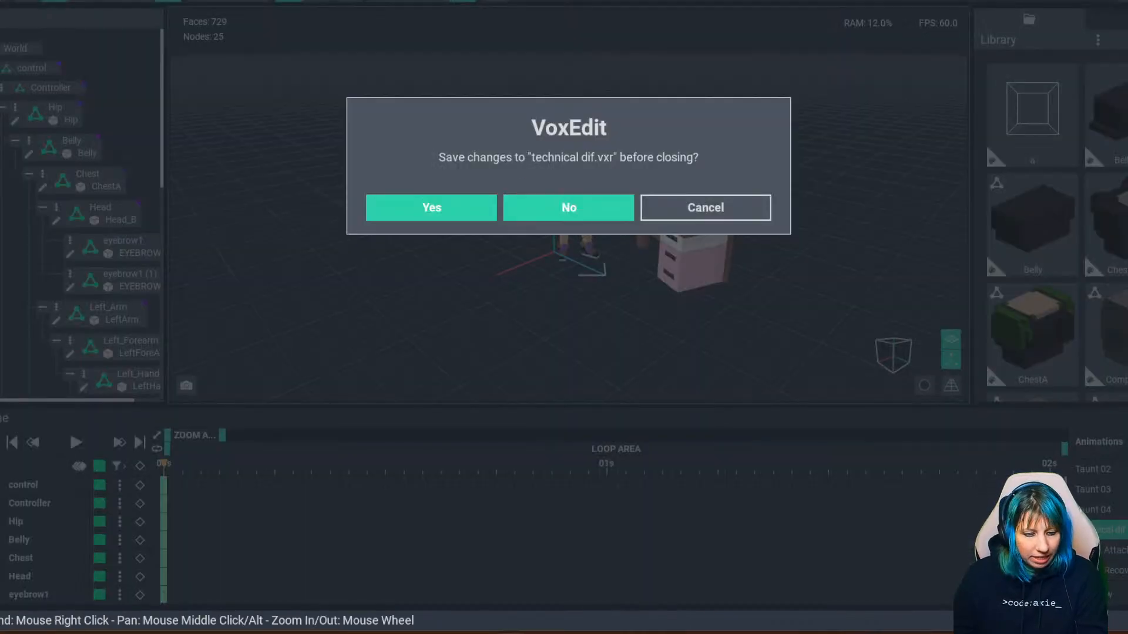
{"action": "left_click", "coordinate": [385, 195]}
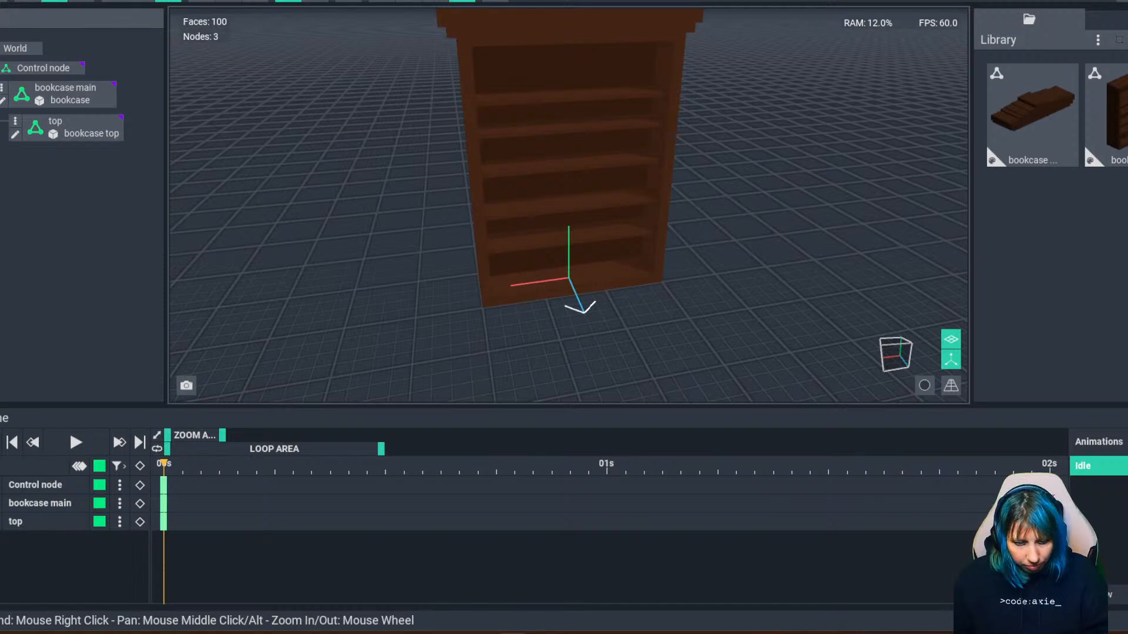
Open the top node's bookcase top model for voxel editing, with its stepped front in view.
{"action": "scroll", "coordinate": [569, 278], "scroll_direction": "down", "scroll_amount": 8}
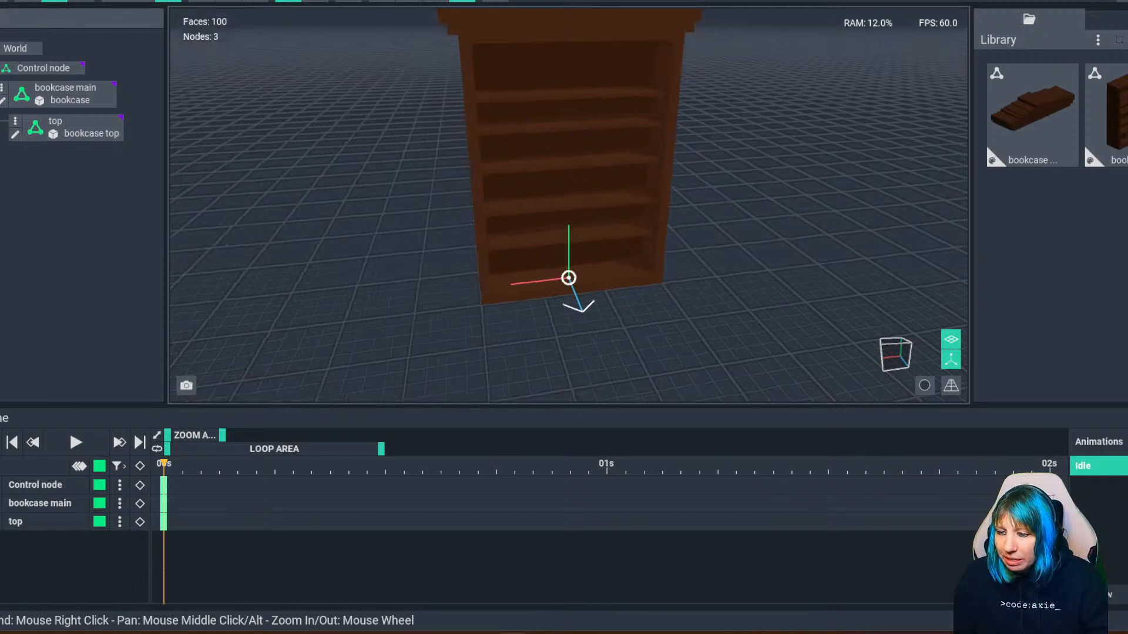
{"action": "right_click_drag", "start_coordinate": [568, 278], "coordinate": [470, 305]}
{"action": "double_click", "coordinate": [568, 109]}
{"action": "scroll", "coordinate": [470, 304], "scroll_direction": "up", "scroll_amount": 3}
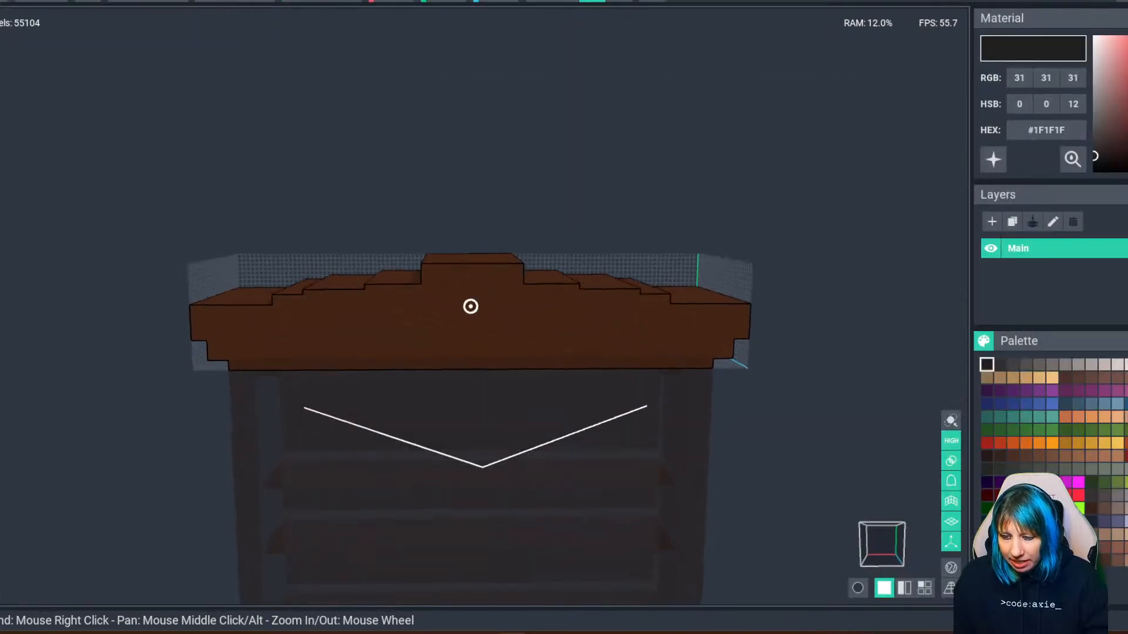
Sample the brown of the bookcase top and set the paint color to a darker brown, #351C0F.
{"action": "key", "text": "i"}
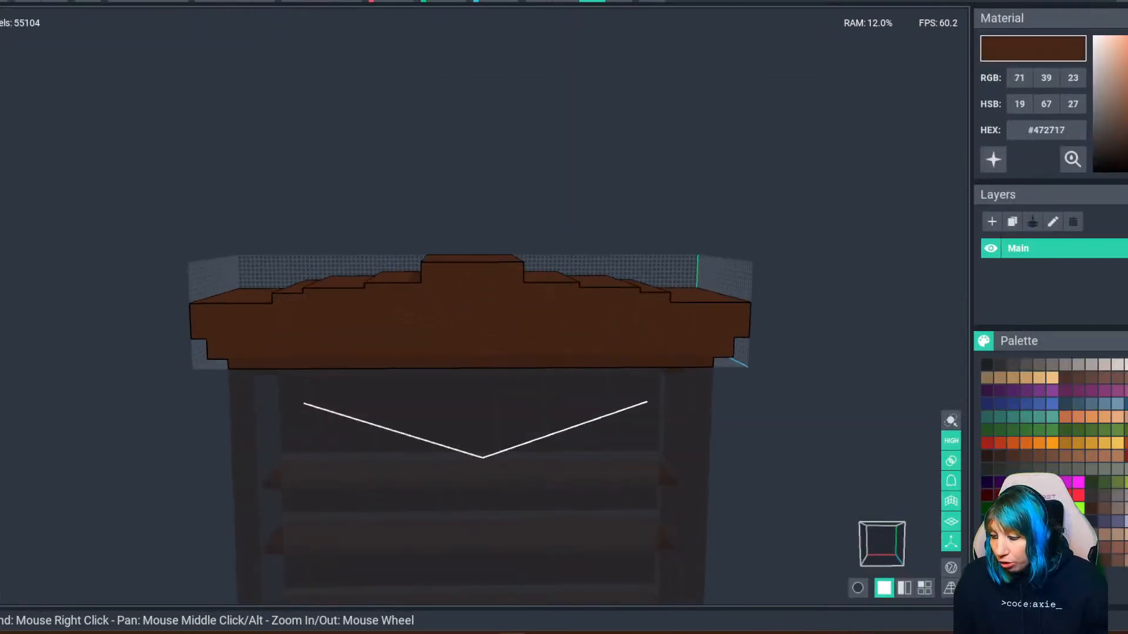
{"action": "left_click", "coordinate": [999, 456]}
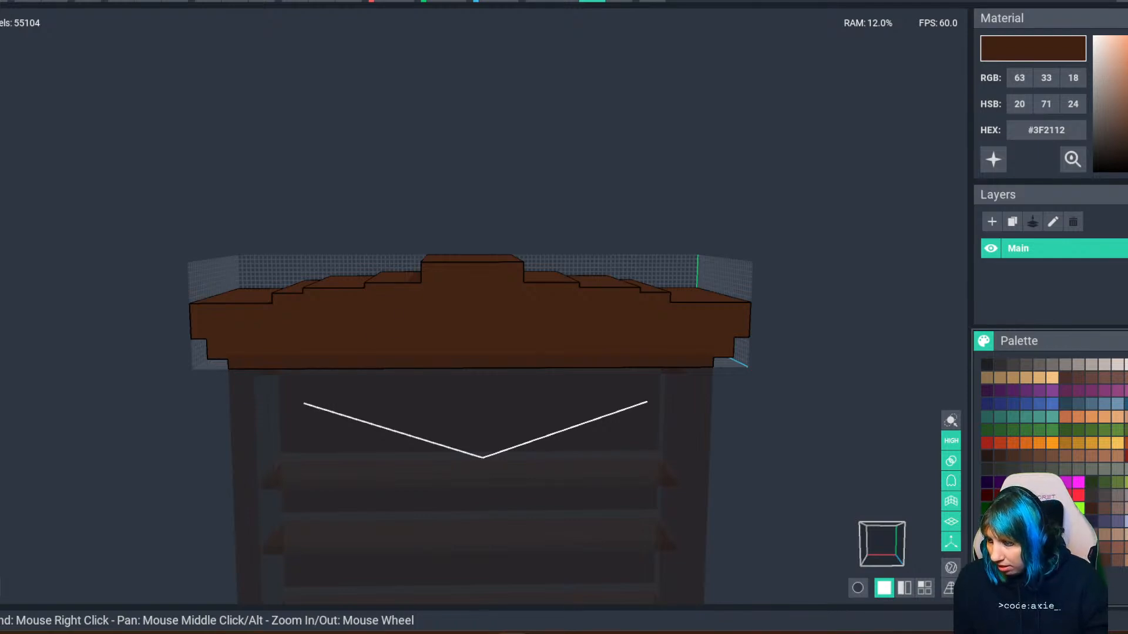
{"action": "left_click", "coordinate": [1127, 143]}
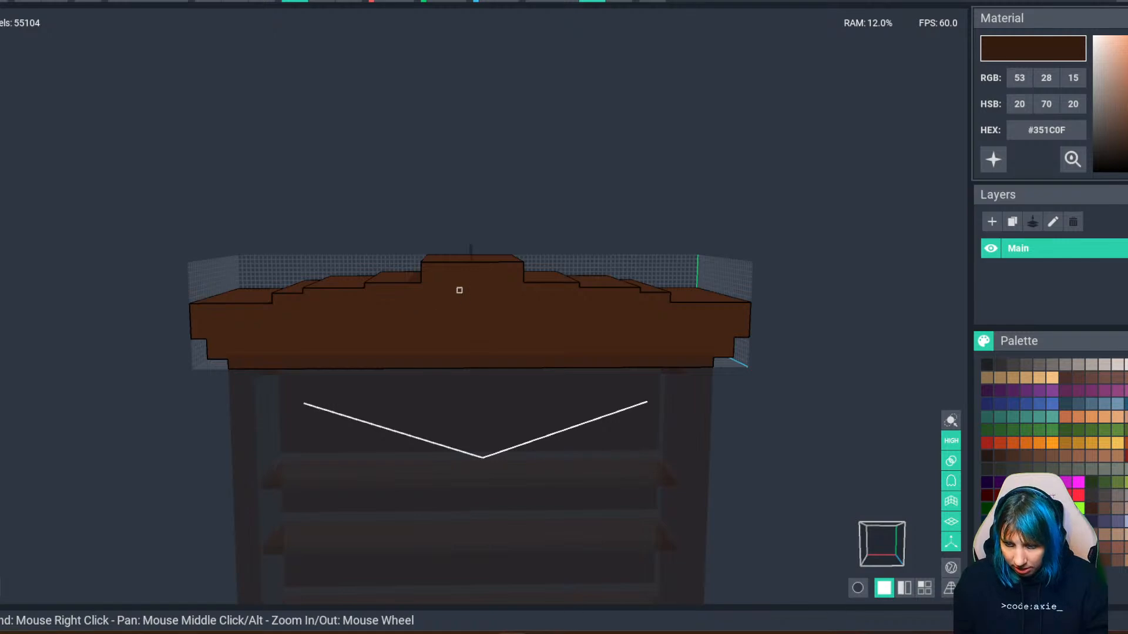
Paint a symmetric dark oval on the front of the bookcase top, centered below its highest step.
{"action": "scroll", "coordinate": [464, 304], "scroll_direction": "up", "scroll_amount": 3}
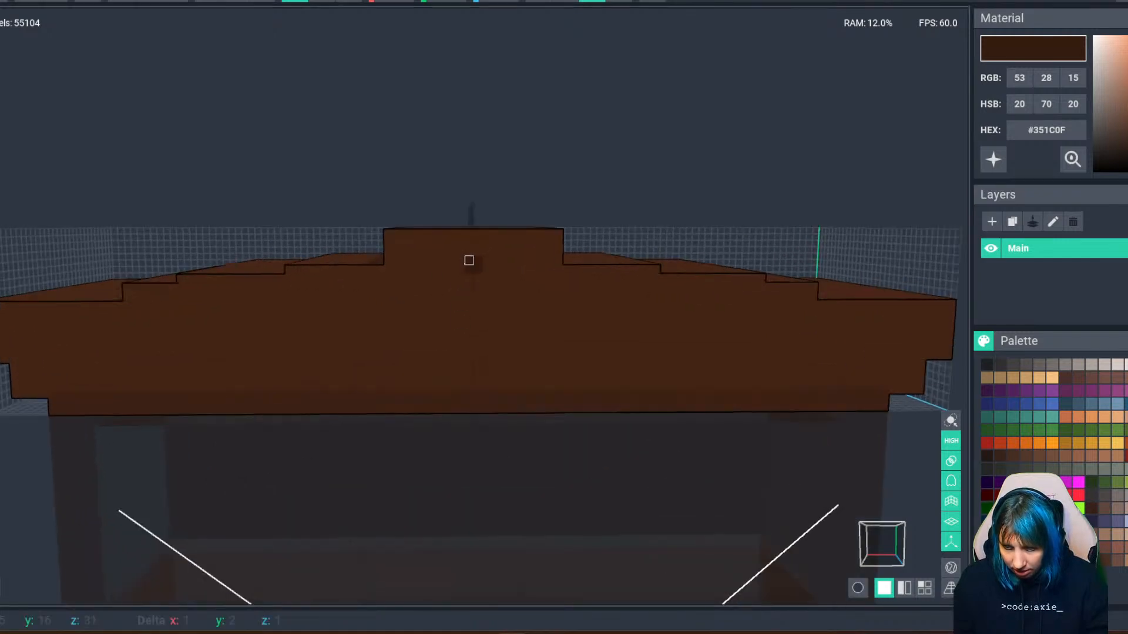
{"action": "left_click_drag", "start_coordinate": [468, 260], "coordinate": [460, 314]}
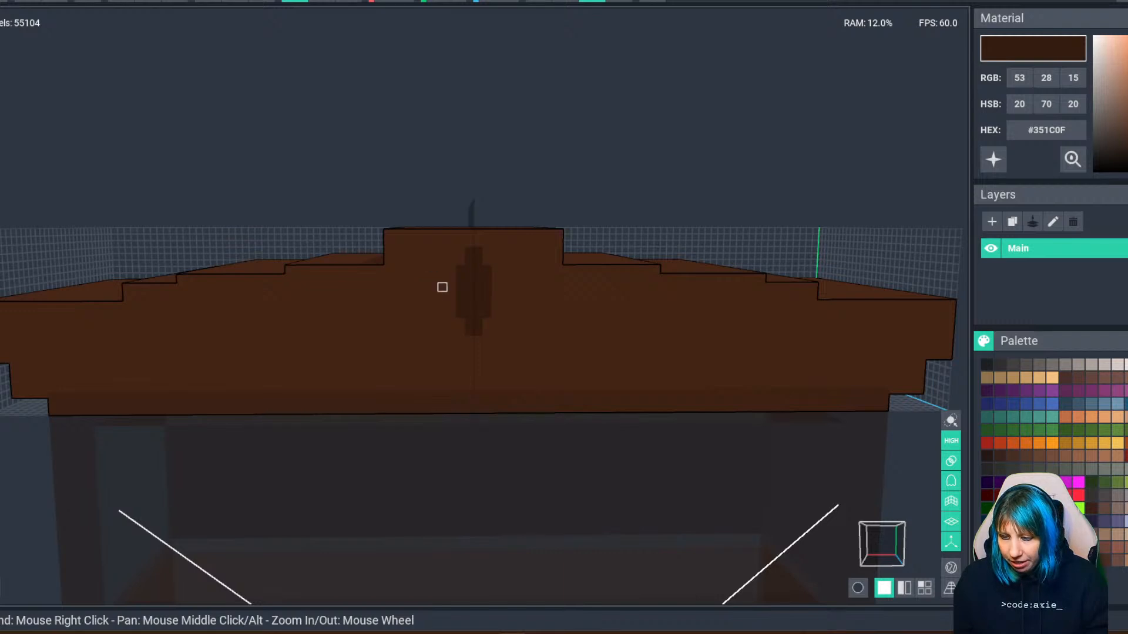
{"action": "mouse_move", "coordinate": [451, 278]}
{"action": "left_mouse_down"}
{"action": "mouse_move", "coordinate": [451, 305]}
{"action": "mouse_move", "coordinate": [477, 331]}
{"action": "left_mouse_up"}
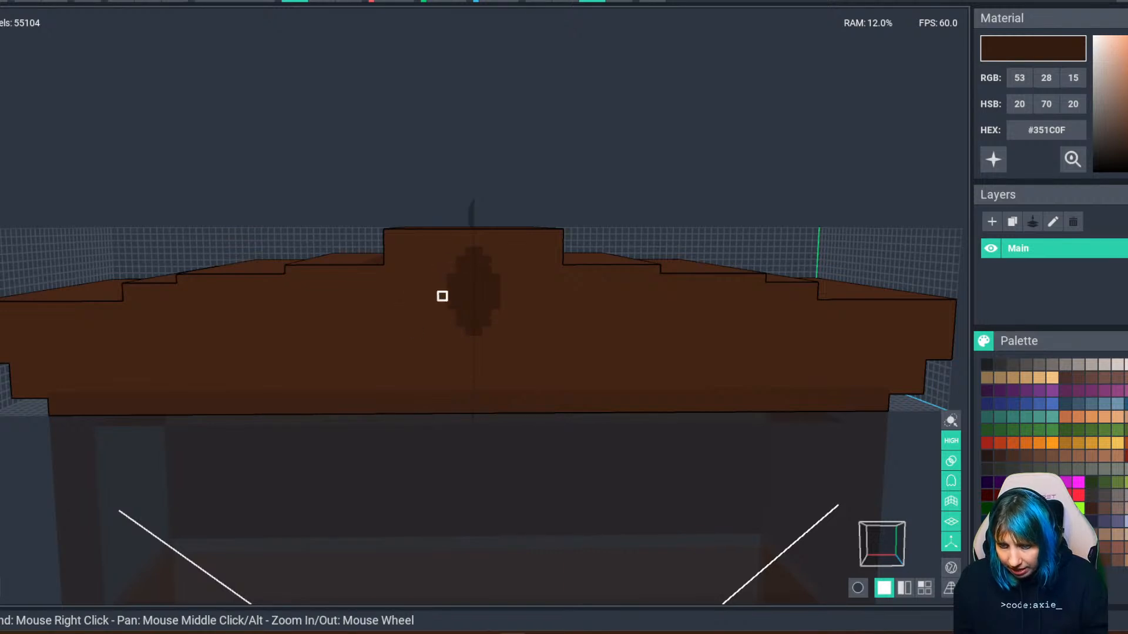
Paint mirrored single-voxel dots around the central oval and a small mark just beneath it.
{"action": "left_click", "coordinate": [451, 278]}
{"action": "left_click", "coordinate": [442, 270]}
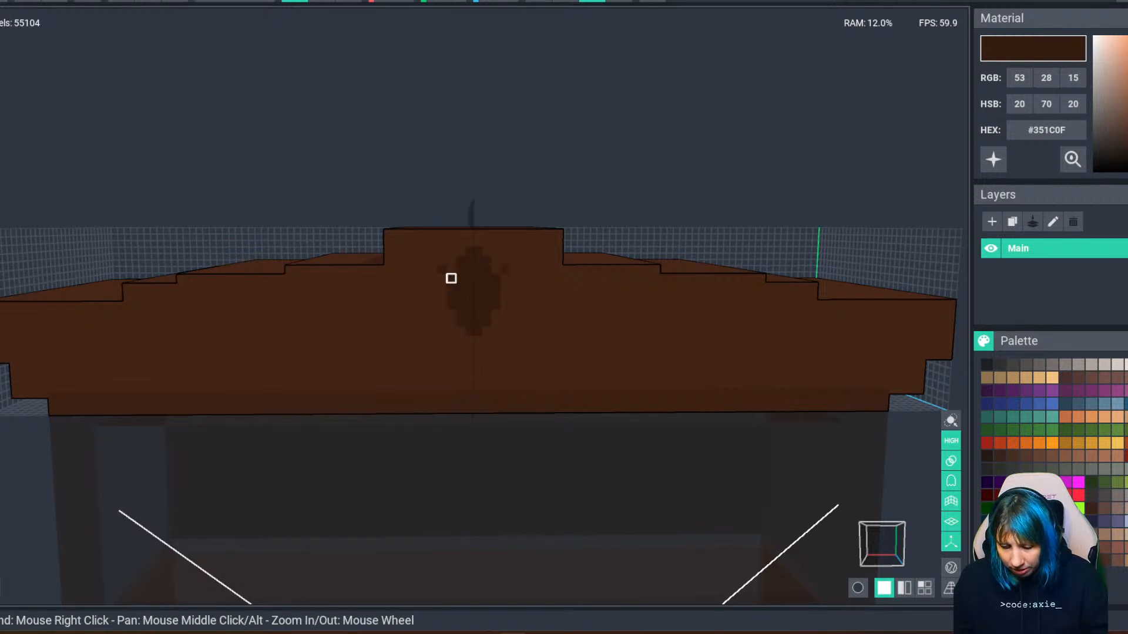
{"action": "left_click", "coordinate": [443, 313]}
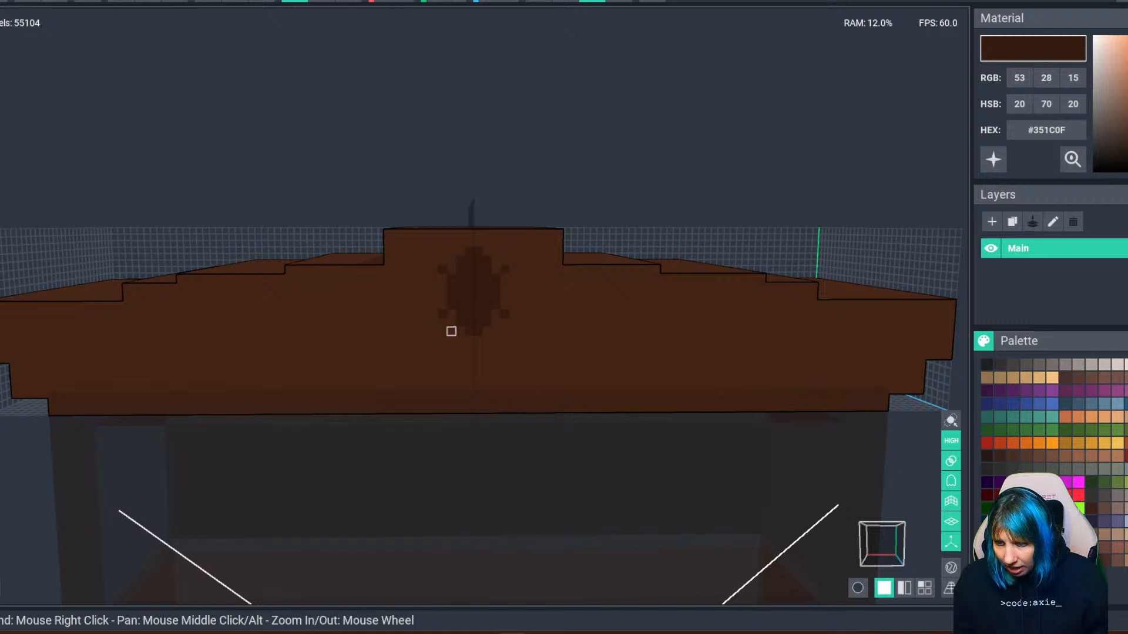
{"action": "left_click", "coordinate": [451, 331]}
{"action": "left_click", "coordinate": [450, 249]}
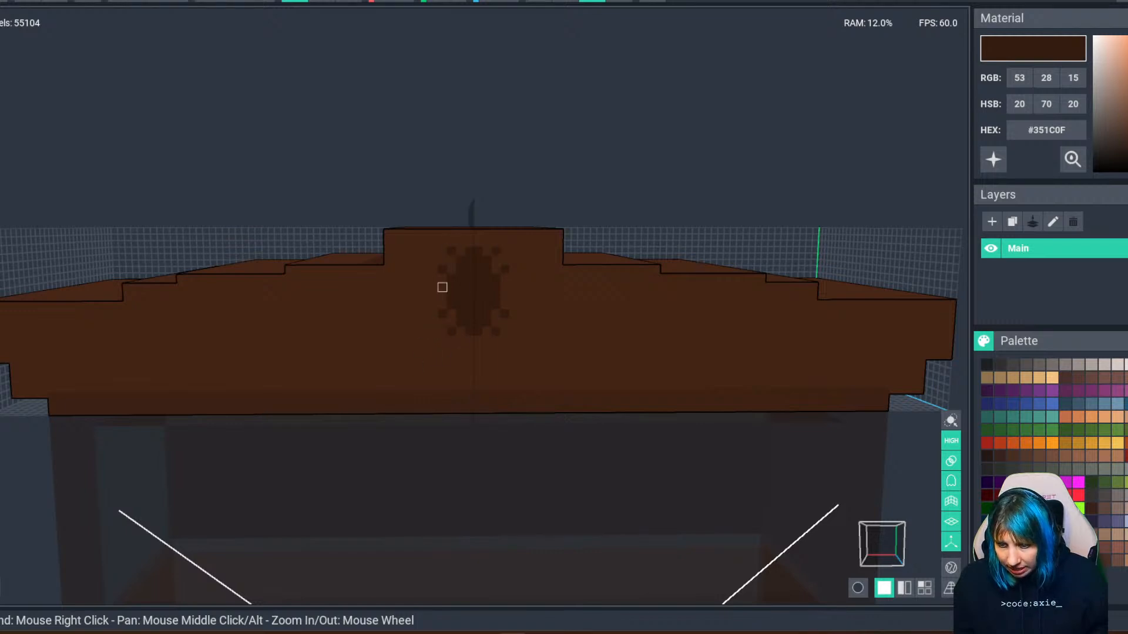
{"action": "left_click", "coordinate": [474, 350]}
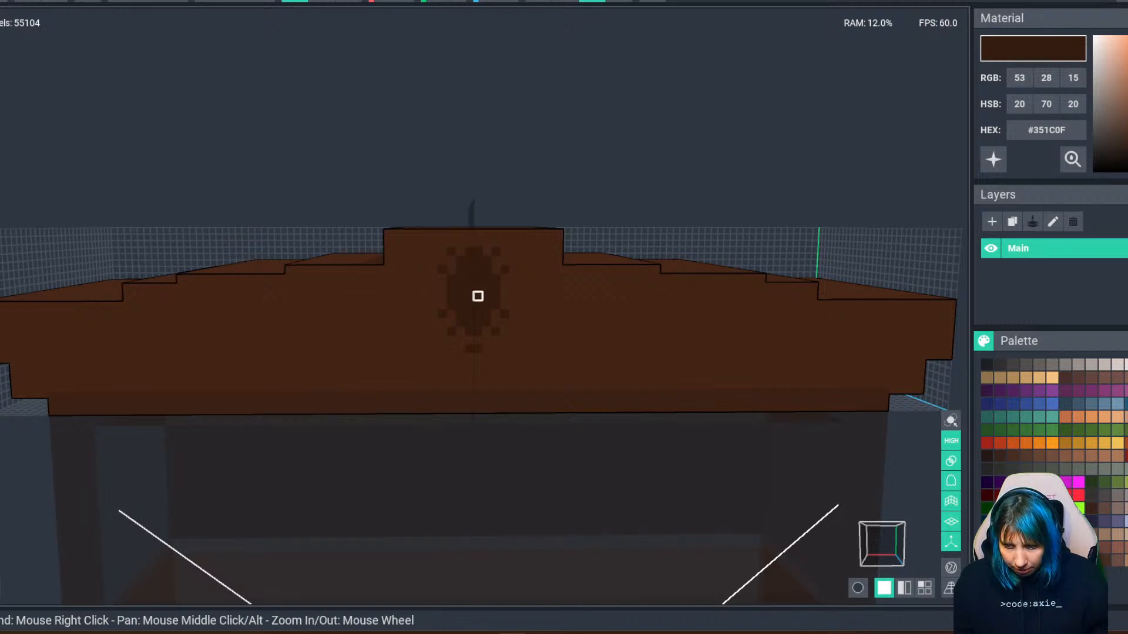
Paint a smaller mirrored dark ornament with corner dots on either side of the central oval.
{"action": "scroll", "coordinate": [428, 362], "scroll_direction": "down", "scroll_amount": 6}
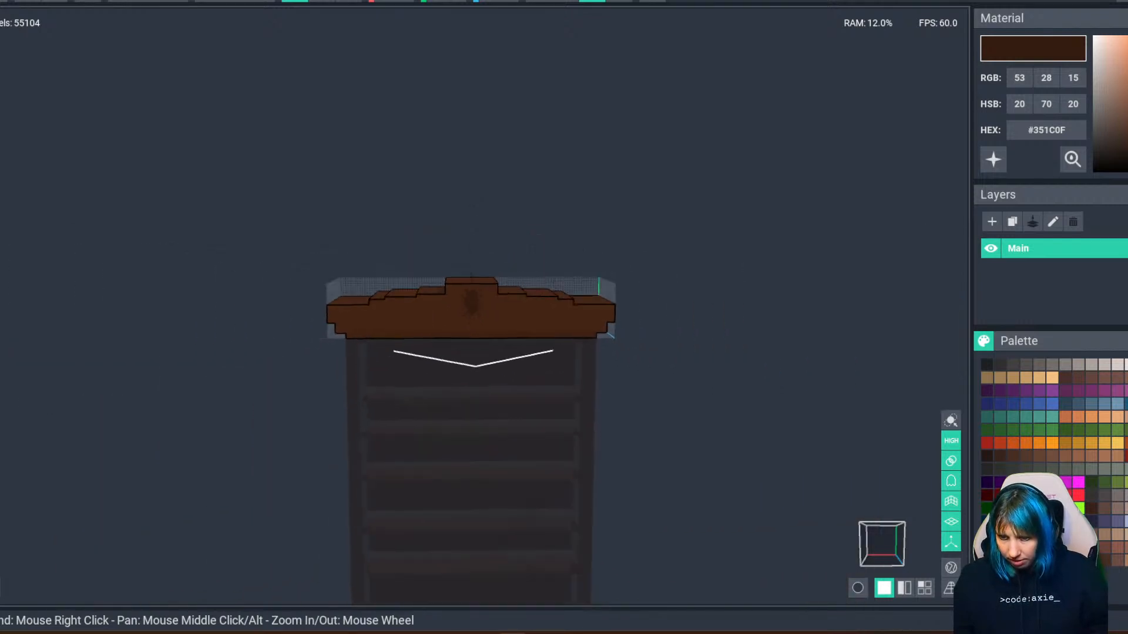
{"action": "scroll", "coordinate": [468, 305], "scroll_direction": "up", "scroll_amount": 8}
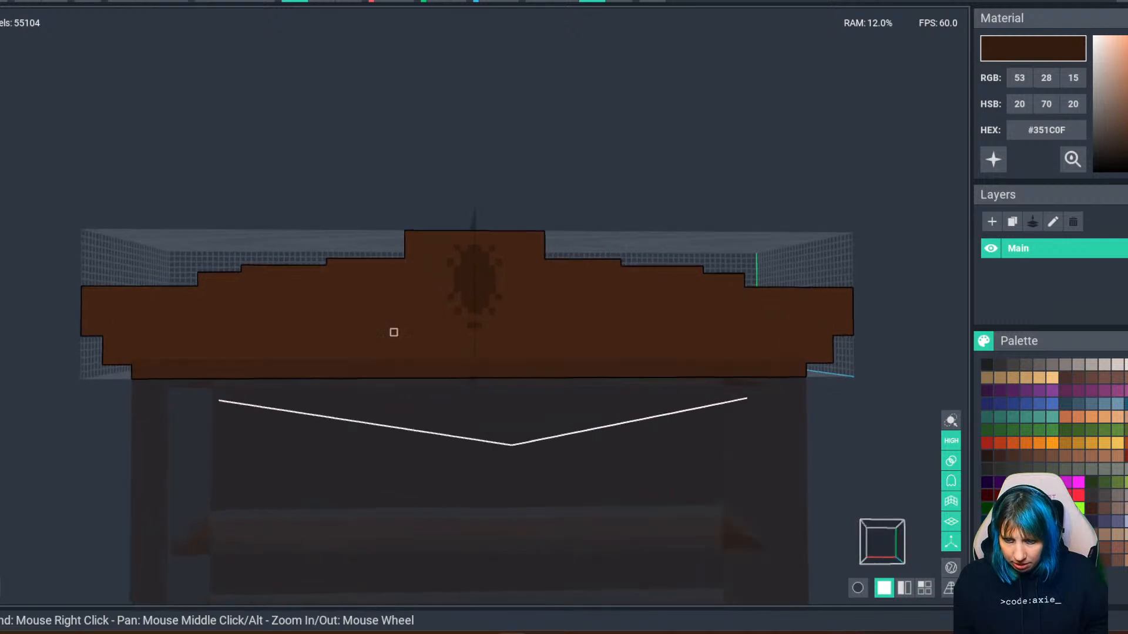
{"action": "left_click_drag", "start_coordinate": [373, 282], "coordinate": [387, 305]}
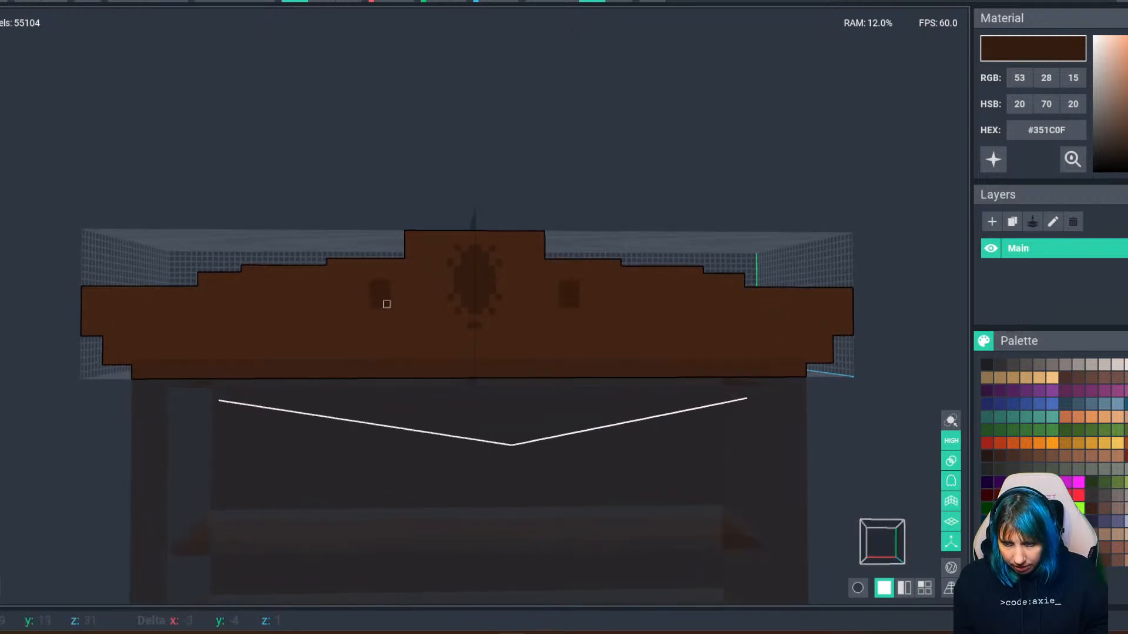
{"action": "left_click", "coordinate": [380, 311]}
{"action": "left_click", "coordinate": [380, 276]}
{"action": "left_click", "coordinate": [365, 276]}
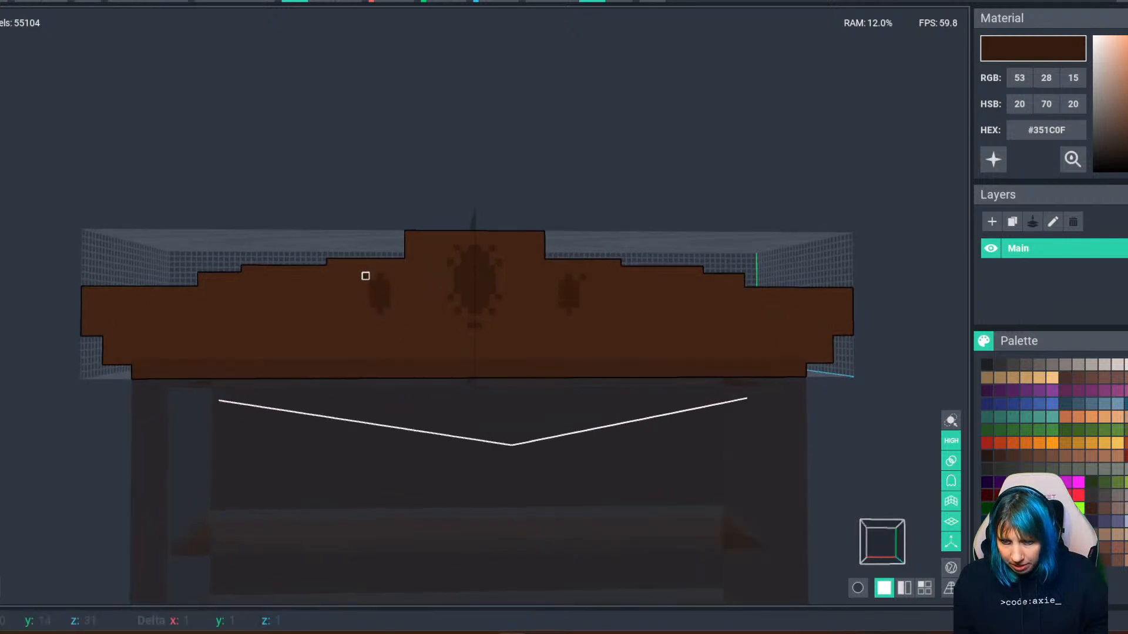
{"action": "left_click", "coordinate": [394, 276]}
{"action": "left_click", "coordinate": [393, 312]}
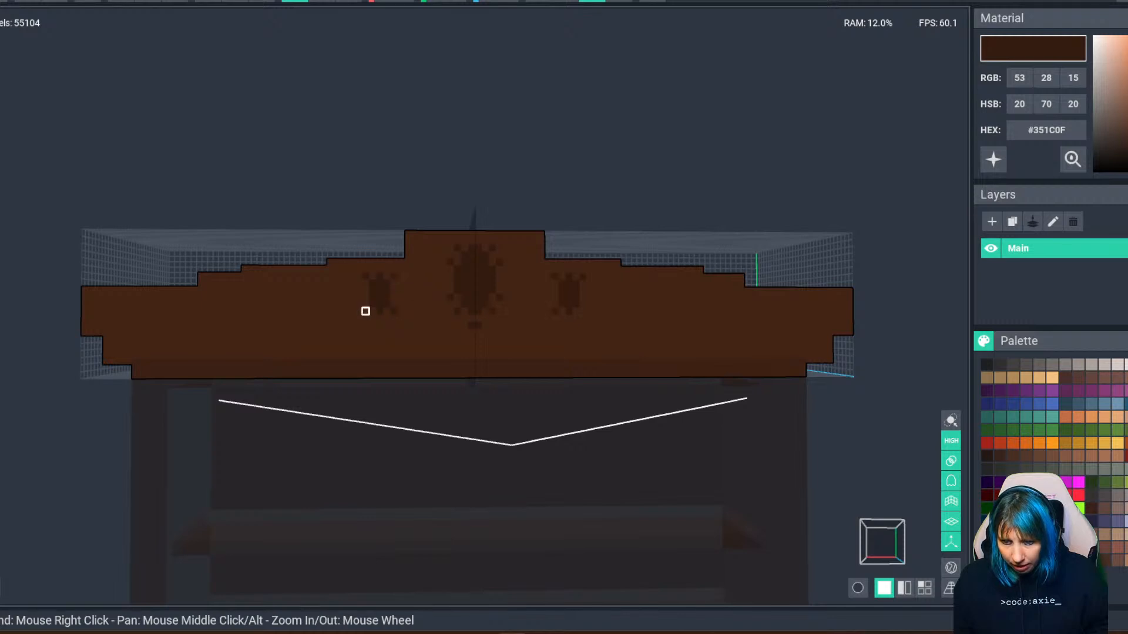
{"action": "left_click", "coordinate": [368, 293]}
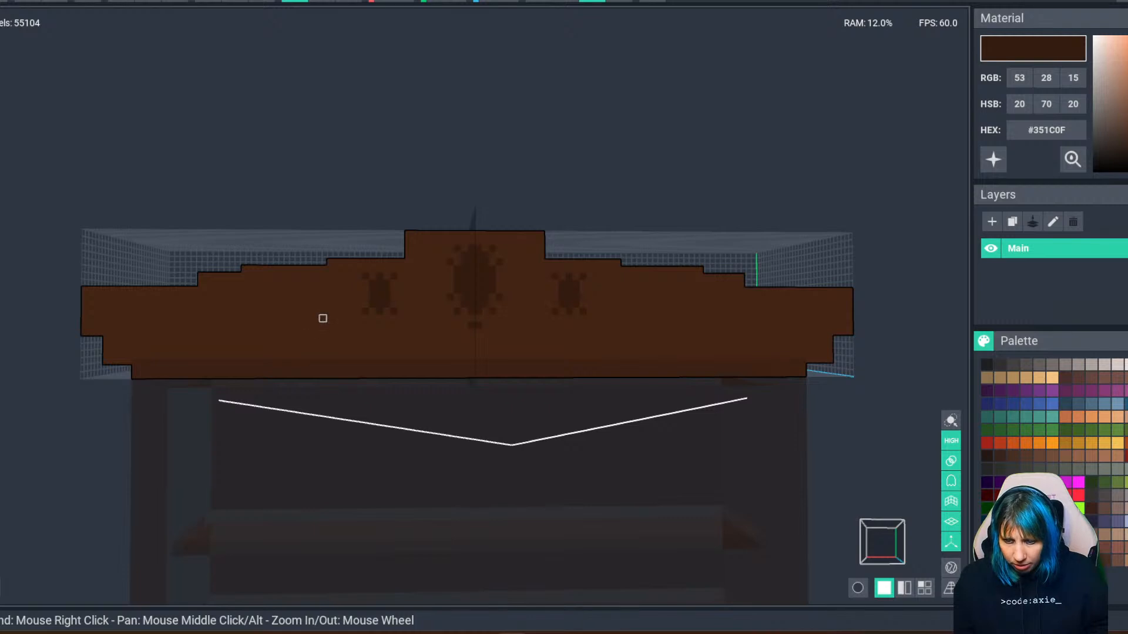
{"action": "scroll", "coordinate": [315, 304], "scroll_direction": "up", "scroll_amount": 4}
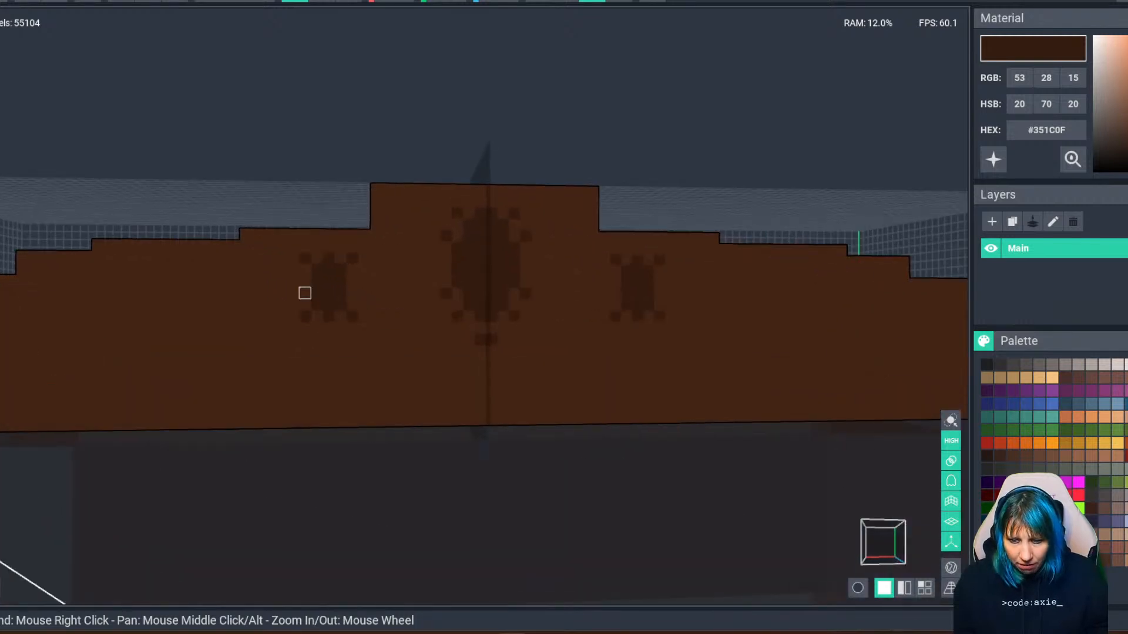
{"action": "right_click_drag", "start_coordinate": [304, 304], "coordinate": [281, 322]}
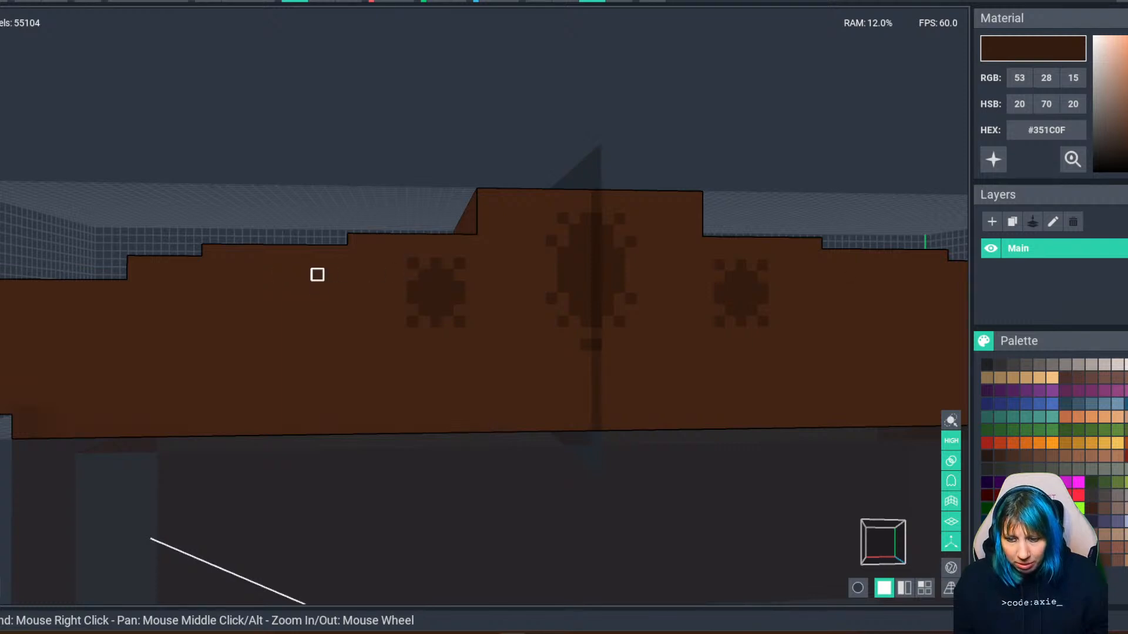
{"action": "mouse_move", "coordinate": [317, 274]}
{"action": "left_mouse_down"}
{"action": "mouse_move", "coordinate": [267, 308]}
{"action": "mouse_move", "coordinate": [281, 322]}
{"action": "mouse_move", "coordinate": [267, 319]}
{"action": "left_mouse_up"}
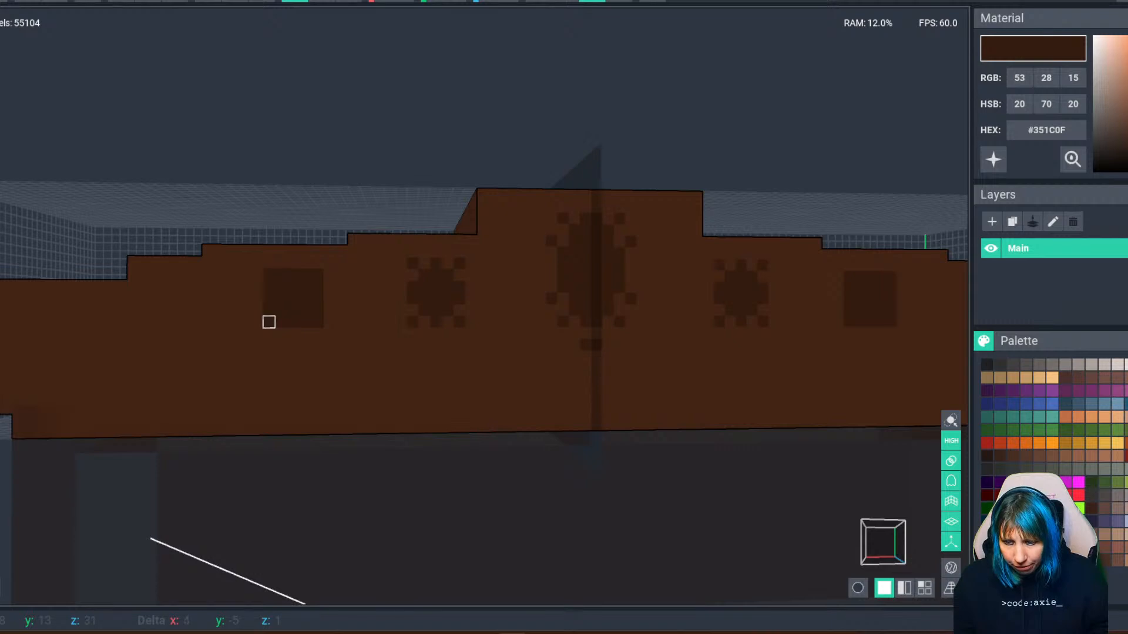
{"action": "scroll", "coordinate": [317, 297], "scroll_direction": "up", "scroll_amount": 4}
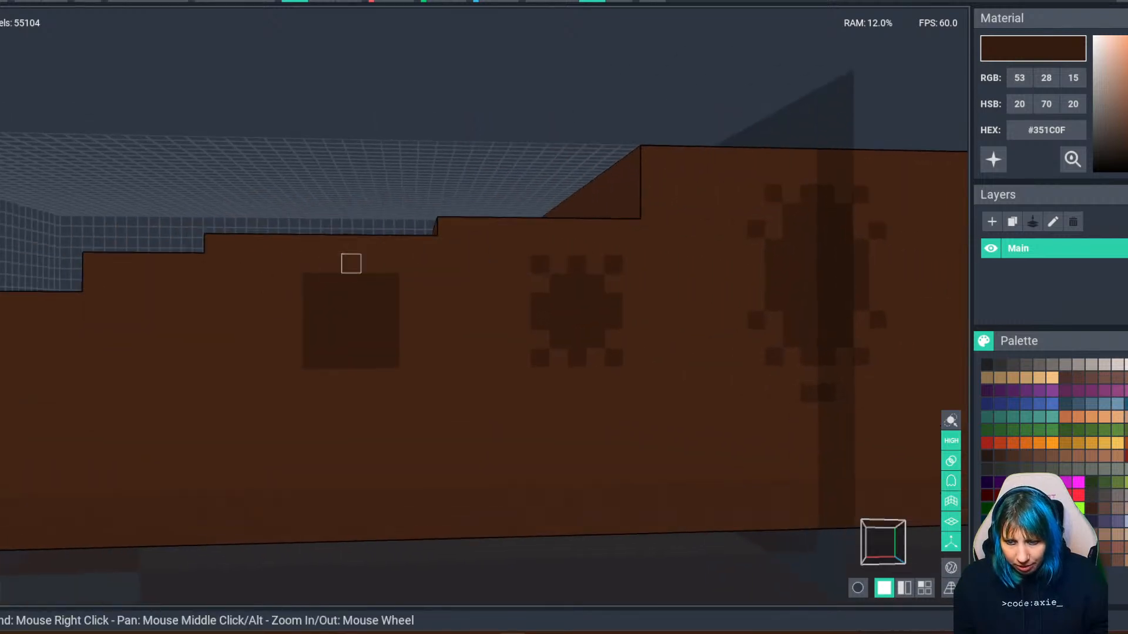
{"action": "key", "text": "ctrl+z"}
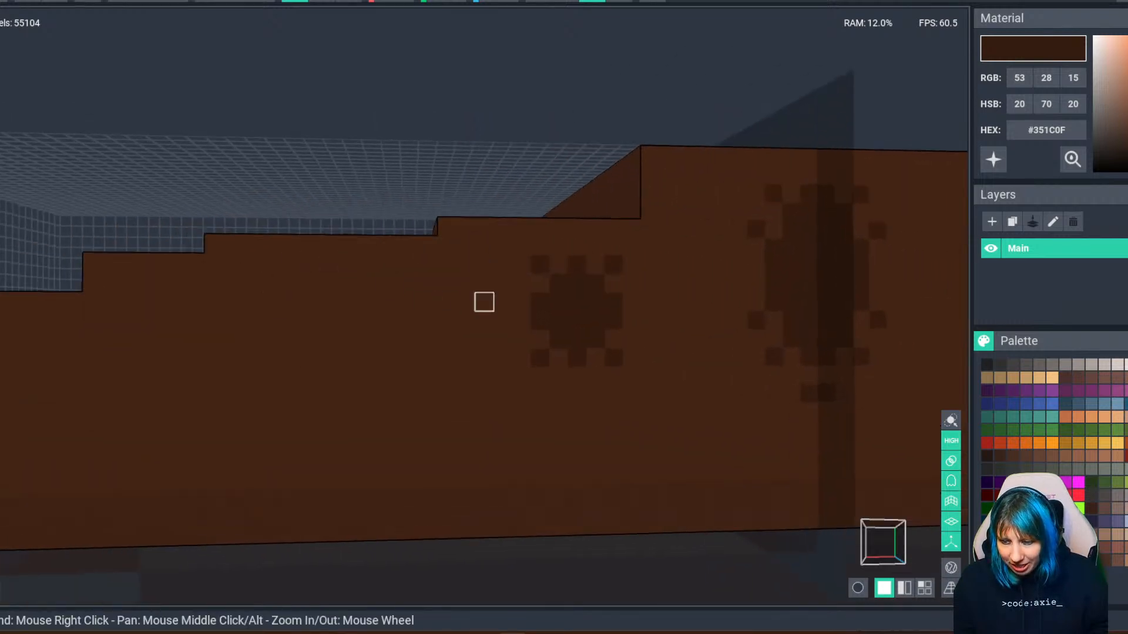
Paint a second, outer ornament's dark body, trimming it to three voxels wide with brown #472717 and adding single voxels above and below.
{"action": "left_click_drag", "start_coordinate": [390, 283], "coordinate": [329, 337]}
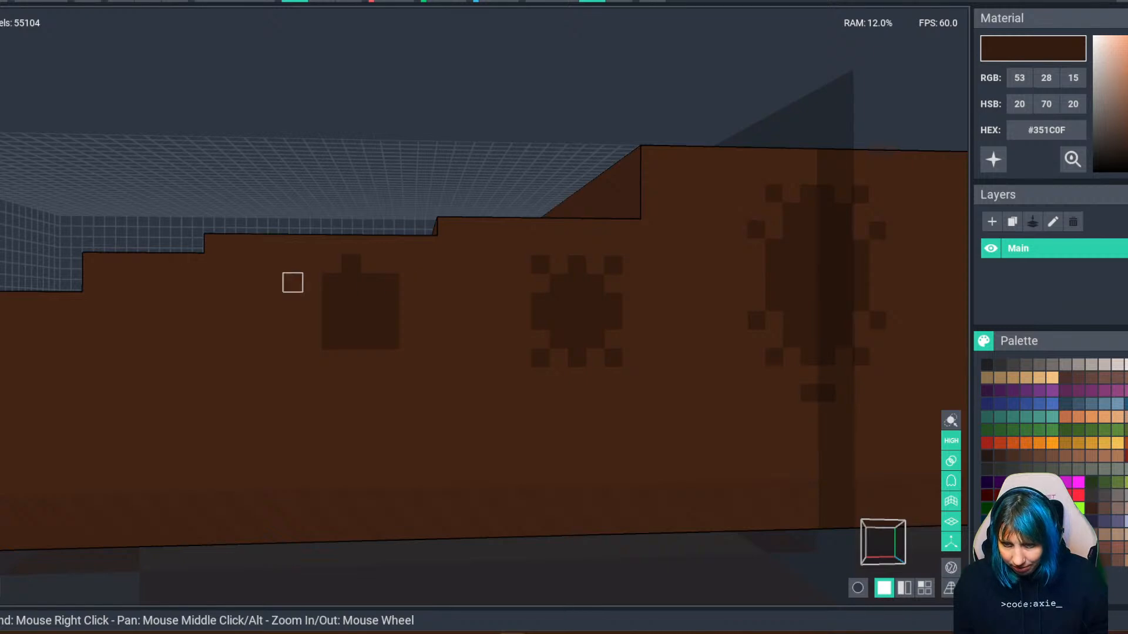
{"action": "left_click", "coordinate": [370, 264]}
{"action": "left_click", "coordinate": [312, 283]}
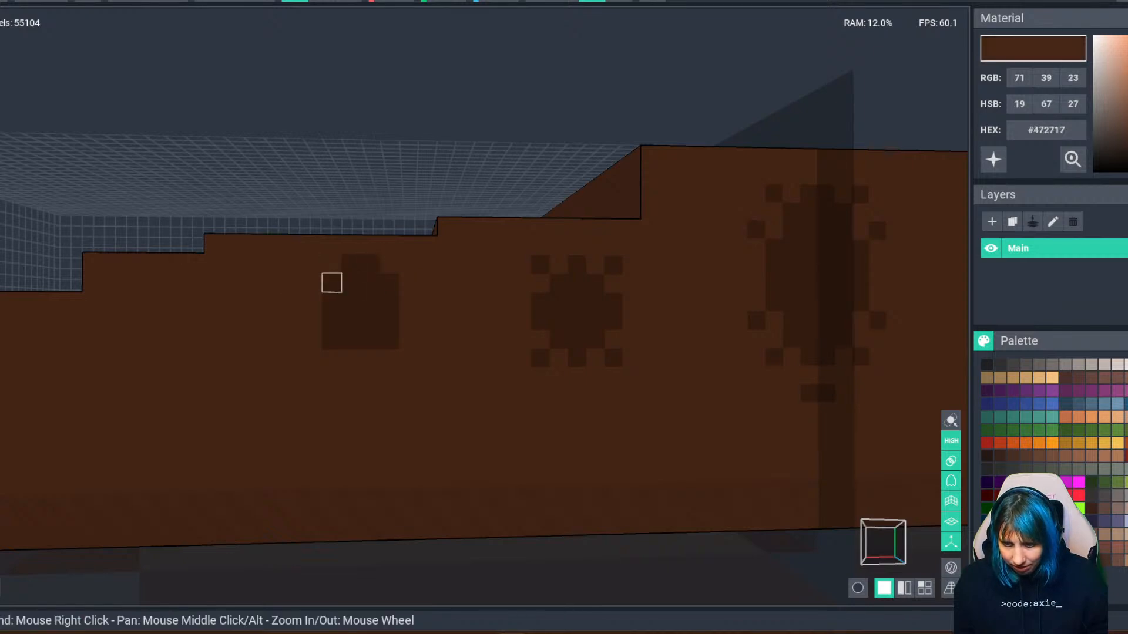
{"action": "left_click_drag", "start_coordinate": [331, 283], "coordinate": [331, 340]}
{"action": "left_click", "coordinate": [351, 264]}
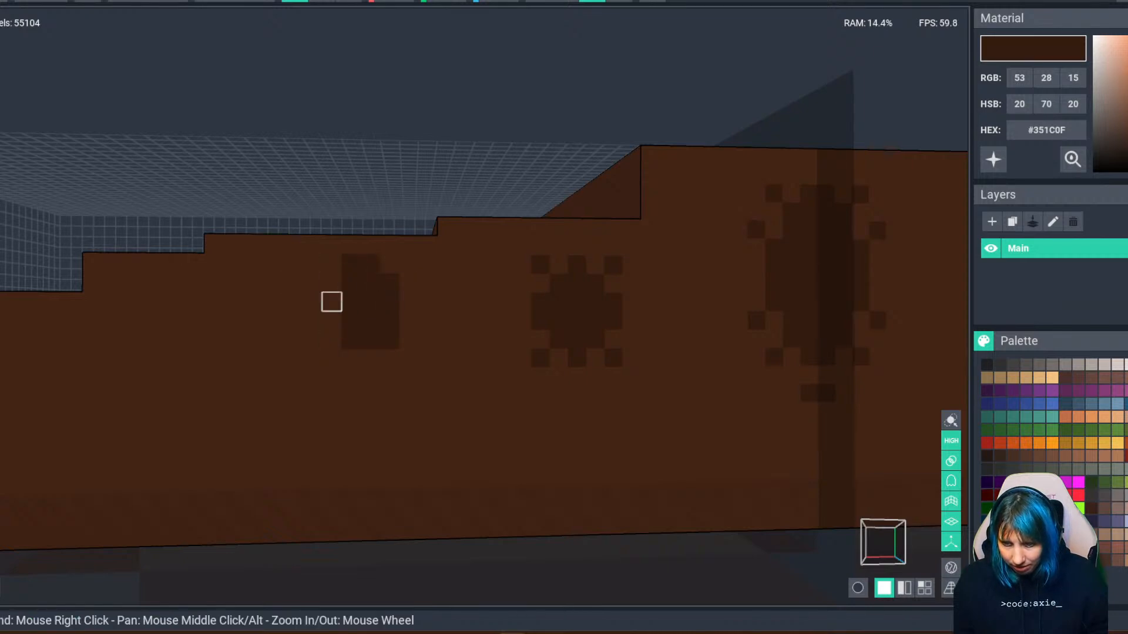
{"action": "left_click", "coordinate": [312, 263]}
{"action": "left_click", "coordinate": [351, 263]}
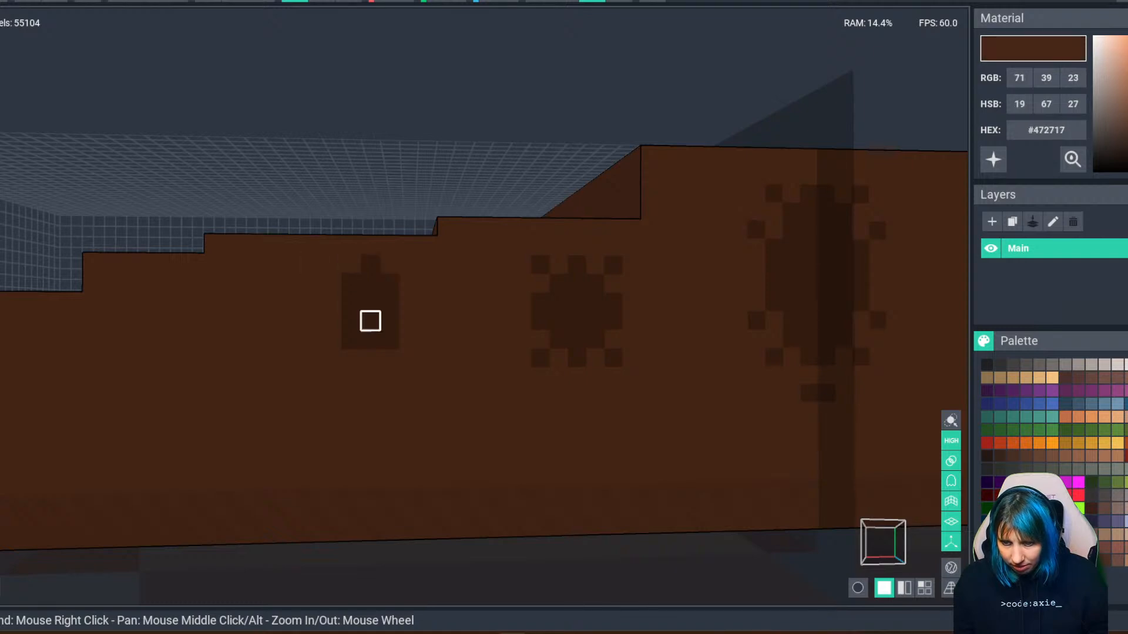
{"action": "left_click", "coordinate": [370, 321]}
{"action": "left_click", "coordinate": [370, 359]}
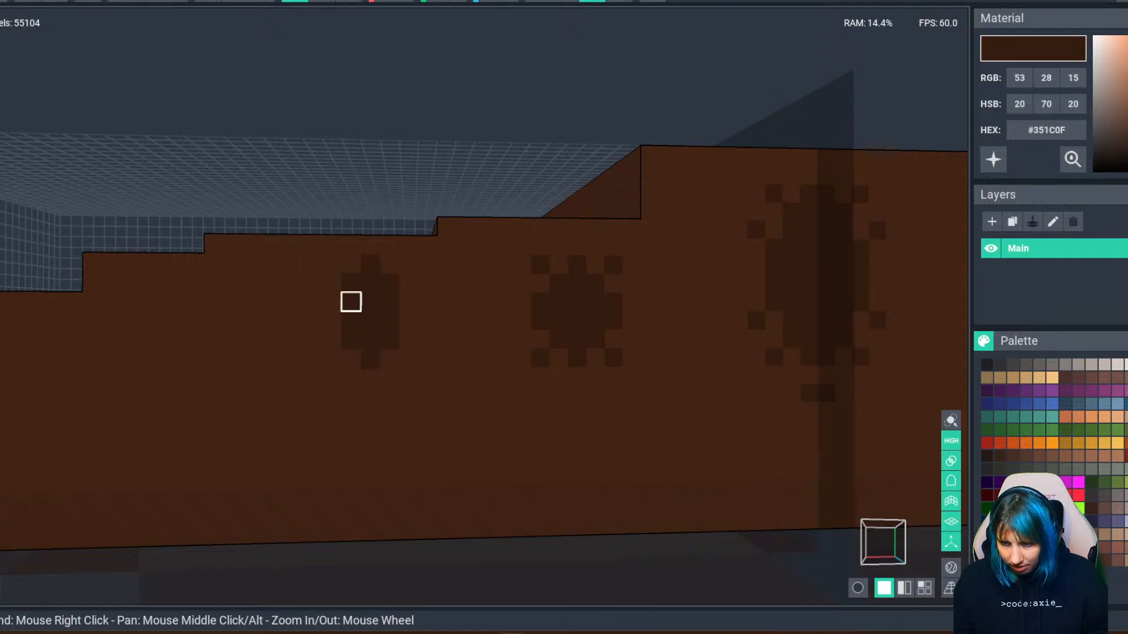
Add dark #351C0F dots at the outer ornament's four corners and two voxels on each of its sides.
{"action": "left_click", "coordinate": [331, 302]}
{"action": "left_click_drag", "start_coordinate": [331, 320], "coordinate": [331, 340]}
{"action": "key", "text": "ctrl+z"}
{"action": "left_click", "coordinate": [331, 359]}
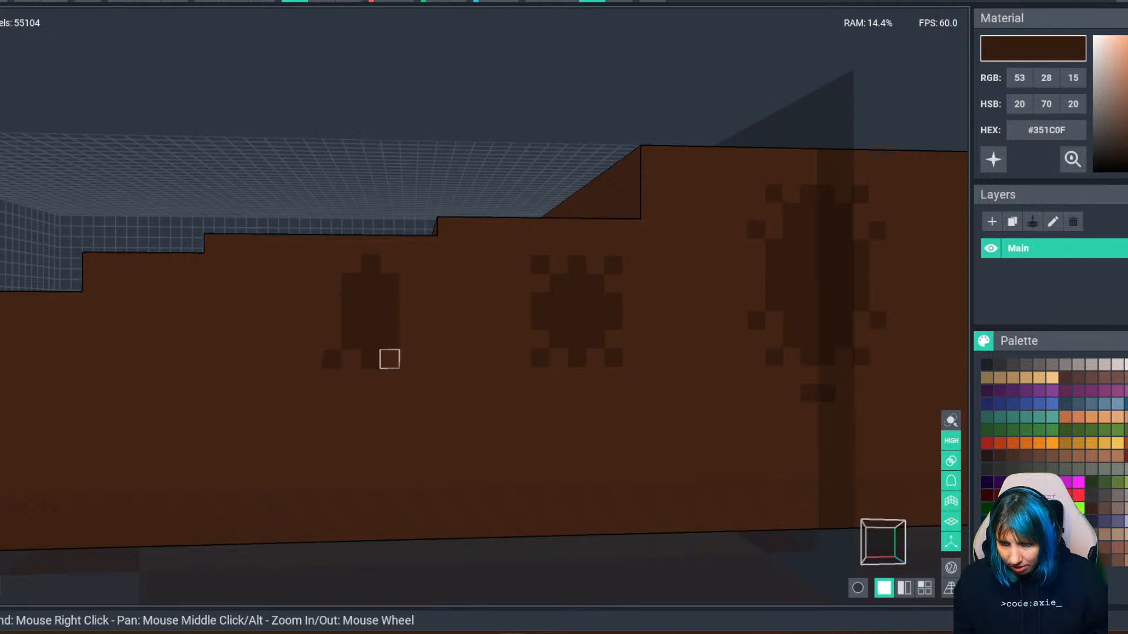
{"action": "left_click", "coordinate": [409, 359]}
{"action": "left_click", "coordinate": [409, 359]}
{"action": "left_click", "coordinate": [331, 263]}
{"action": "left_click", "coordinate": [409, 264]}
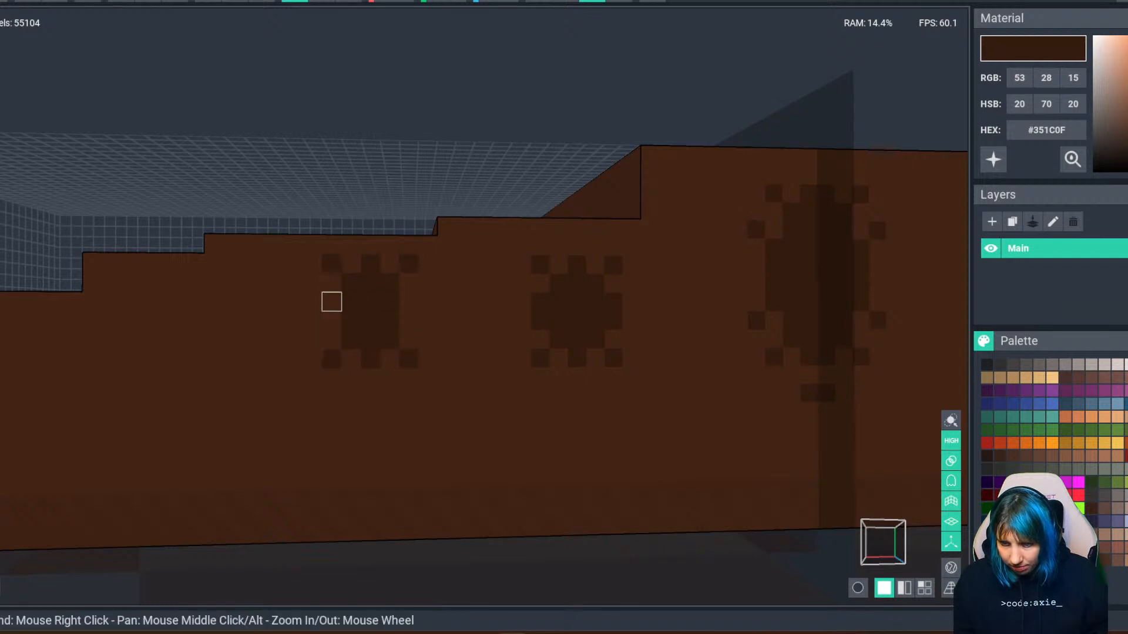
{"action": "left_click", "coordinate": [331, 302]}
{"action": "left_click", "coordinate": [331, 321]}
{"action": "left_click", "coordinate": [409, 302]}
{"action": "left_click", "coordinate": [409, 321]}
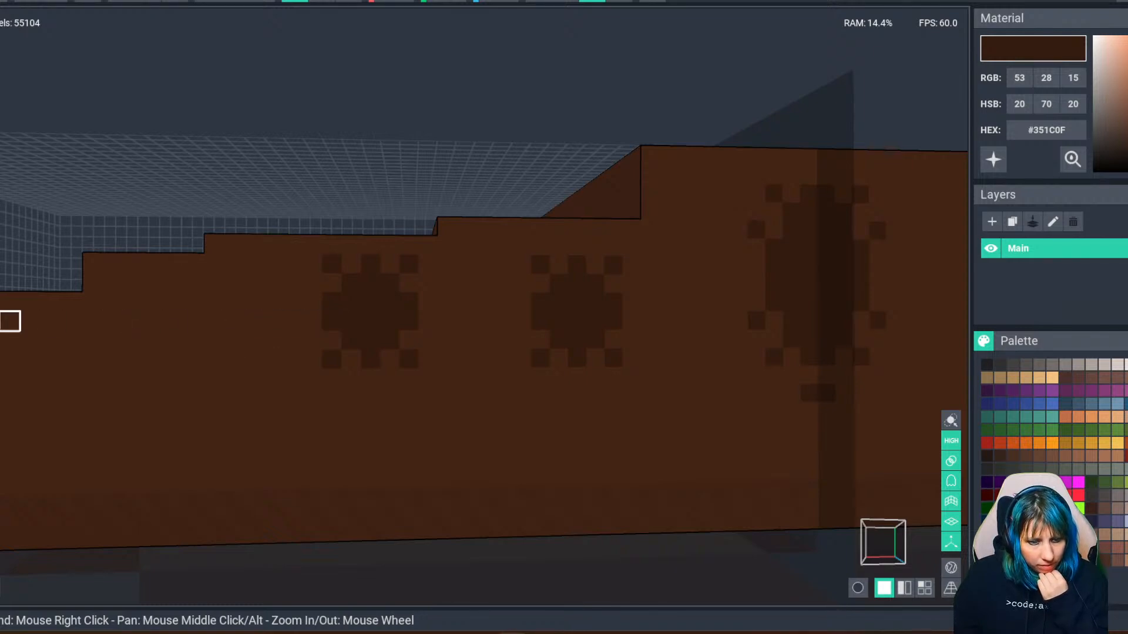
Examine the spacing of the ornaments across the front of the bookcase top, from a distance and close up.
{"action": "scroll", "coordinate": [226, 368], "scroll_direction": "down", "scroll_amount": 2}
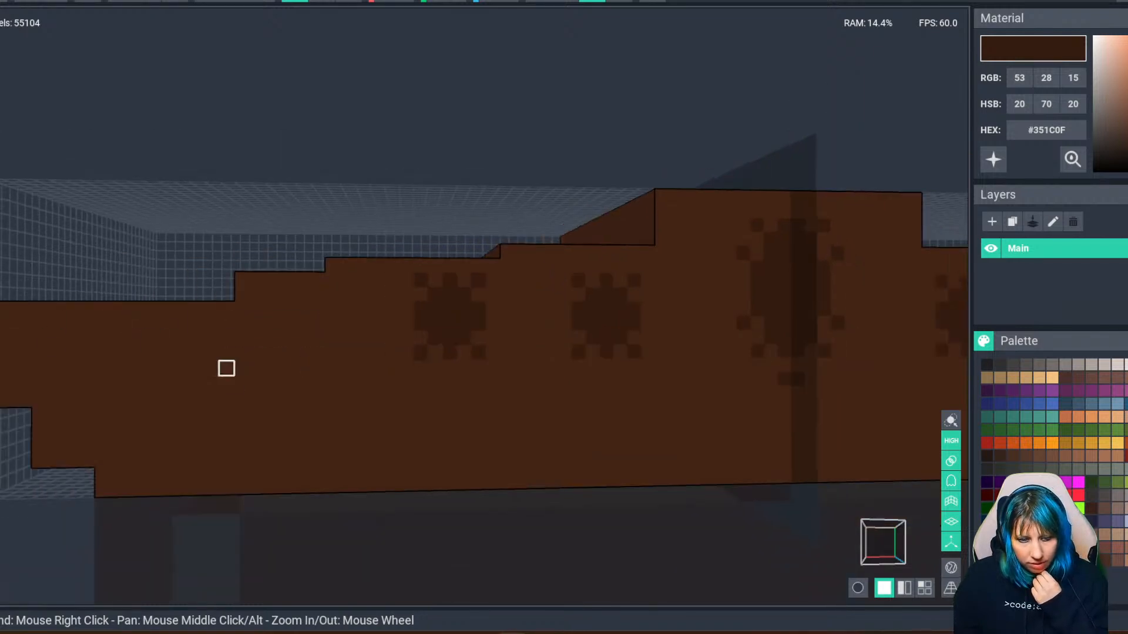
{"action": "middle_click_drag", "start_coordinate": [270, 370], "coordinate": [611, 393]}
{"action": "scroll", "coordinate": [611, 394], "scroll_direction": "down", "scroll_amount": 4}
{"action": "right_click_drag", "start_coordinate": [611, 393], "coordinate": [564, 393]}
{"action": "middle_click_drag", "start_coordinate": [564, 392], "coordinate": [376, 369]}
{"action": "scroll", "coordinate": [376, 369], "scroll_direction": "down", "scroll_amount": 2}
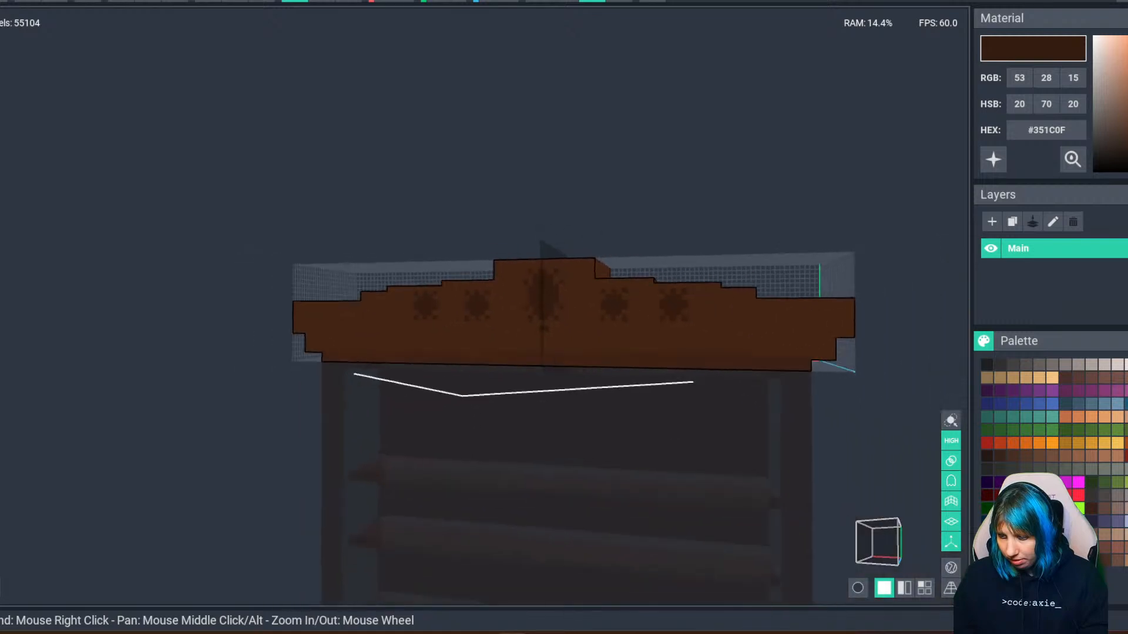
{"action": "scroll", "coordinate": [423, 376], "scroll_direction": "up", "scroll_amount": 6}
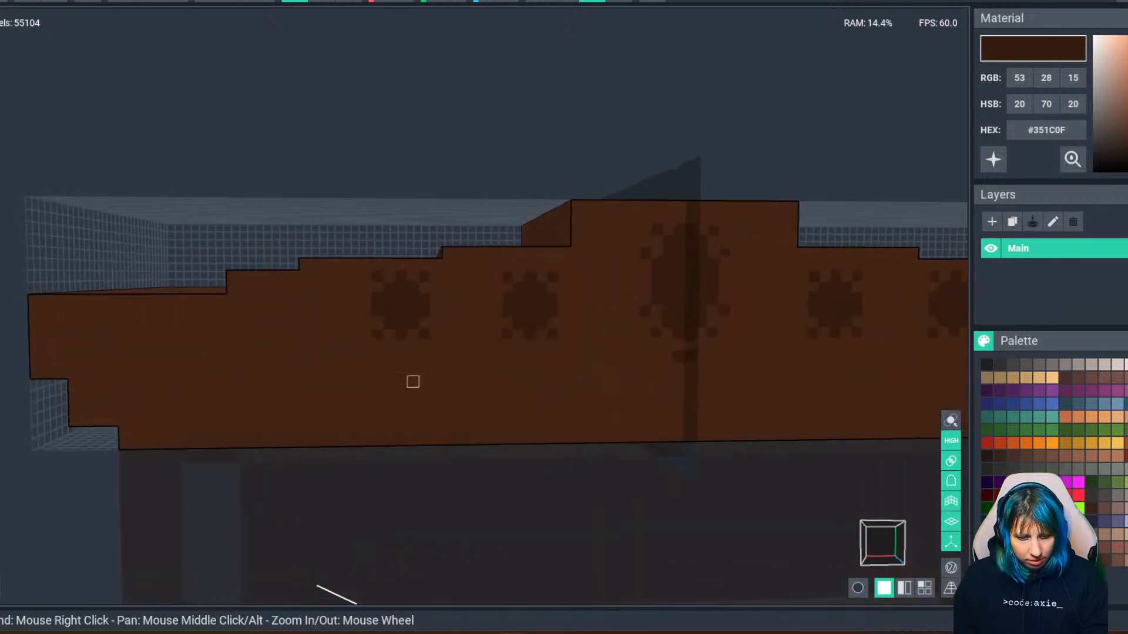
{"action": "scroll", "coordinate": [413, 382], "scroll_direction": "up", "scroll_amount": 3}
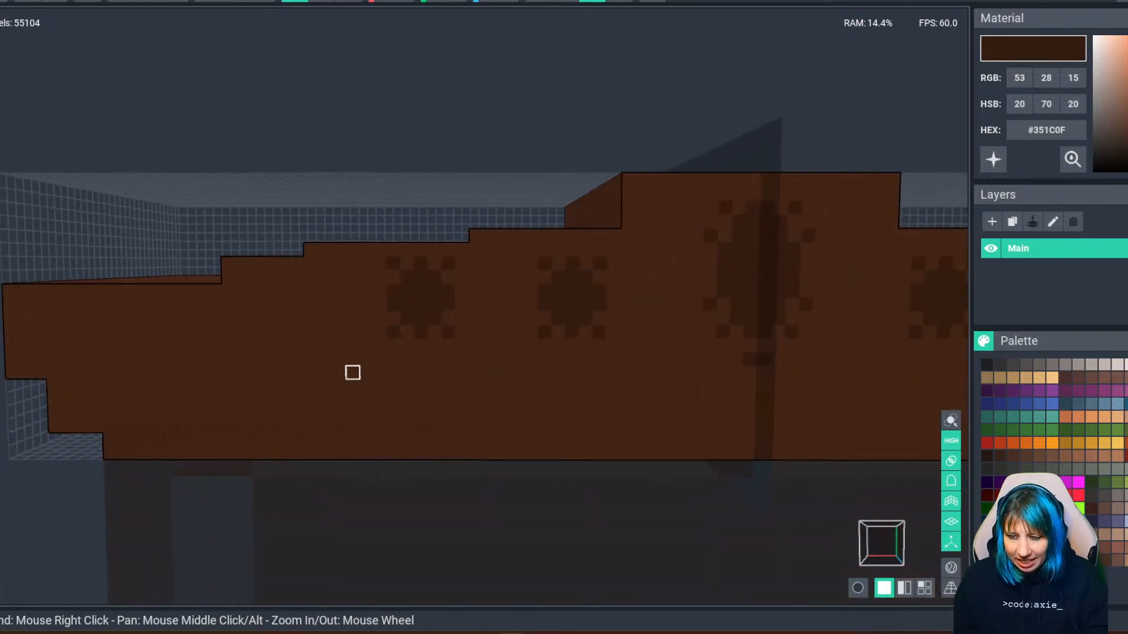
{"action": "scroll", "coordinate": [292, 325], "scroll_direction": "up", "scroll_amount": 4}
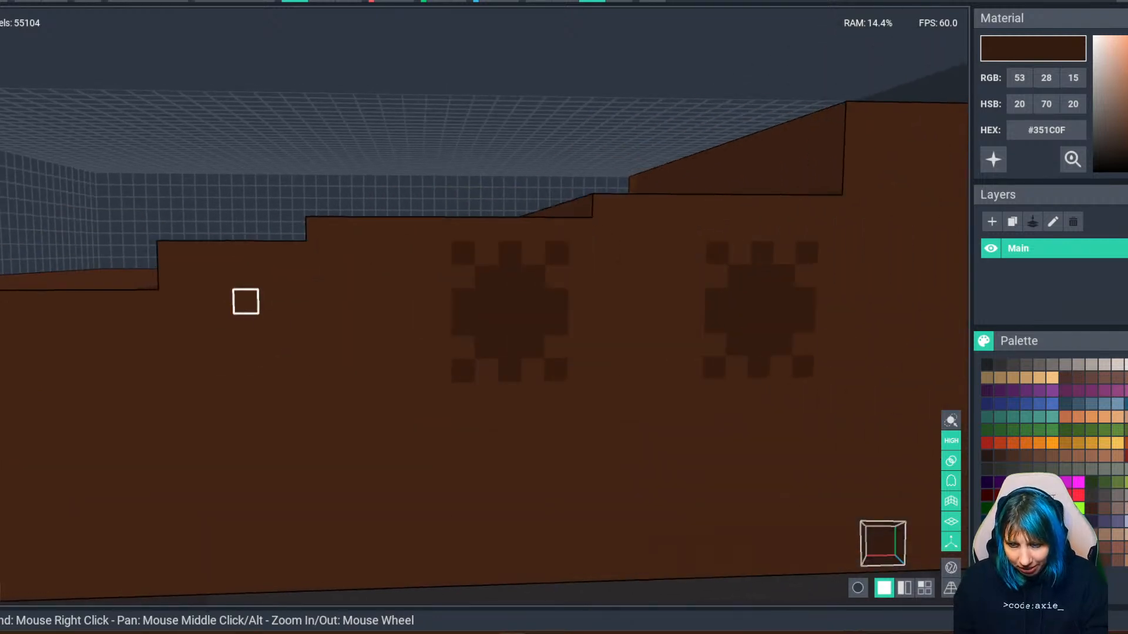
{"action": "scroll", "coordinate": [246, 302], "scroll_direction": "down", "scroll_amount": 4}
{"action": "right_click_drag", "start_coordinate": [503, 342], "coordinate": [484, 335]}
{"action": "scroll", "coordinate": [729, 299], "scroll_direction": "down", "scroll_amount": 2}
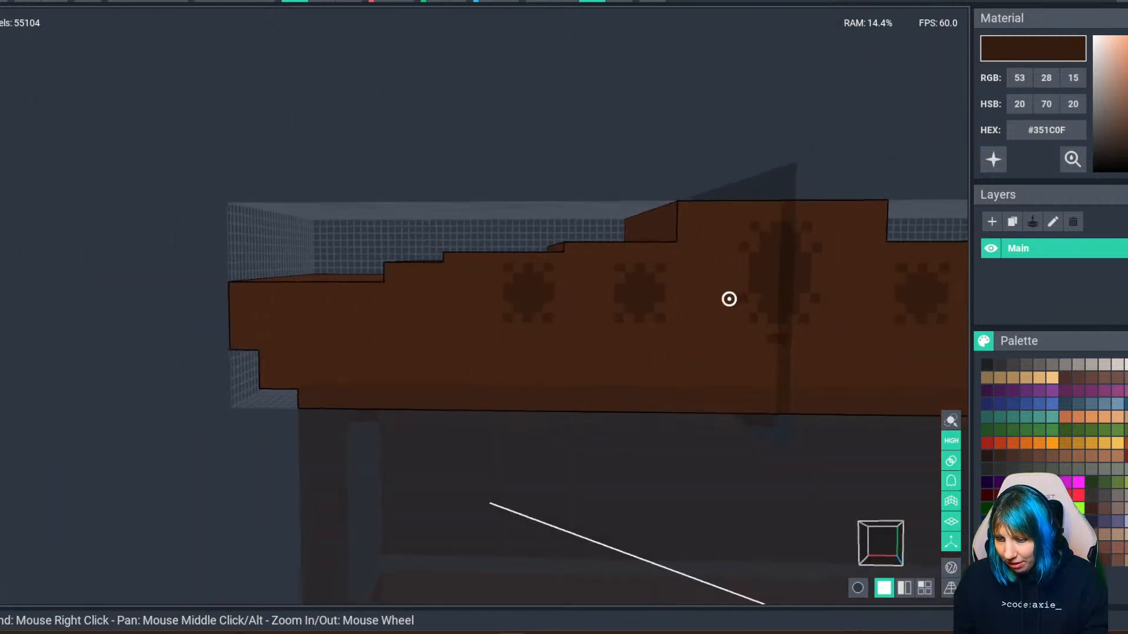
Select the outer ornament's dark voxels, move them one voxel down and one voxel outward, and clear the selection.
{"action": "scroll", "coordinate": [528, 347], "scroll_direction": "up", "scroll_amount": 3}
{"action": "middle_click_drag", "start_coordinate": [464, 353], "coordinate": [425, 352]}
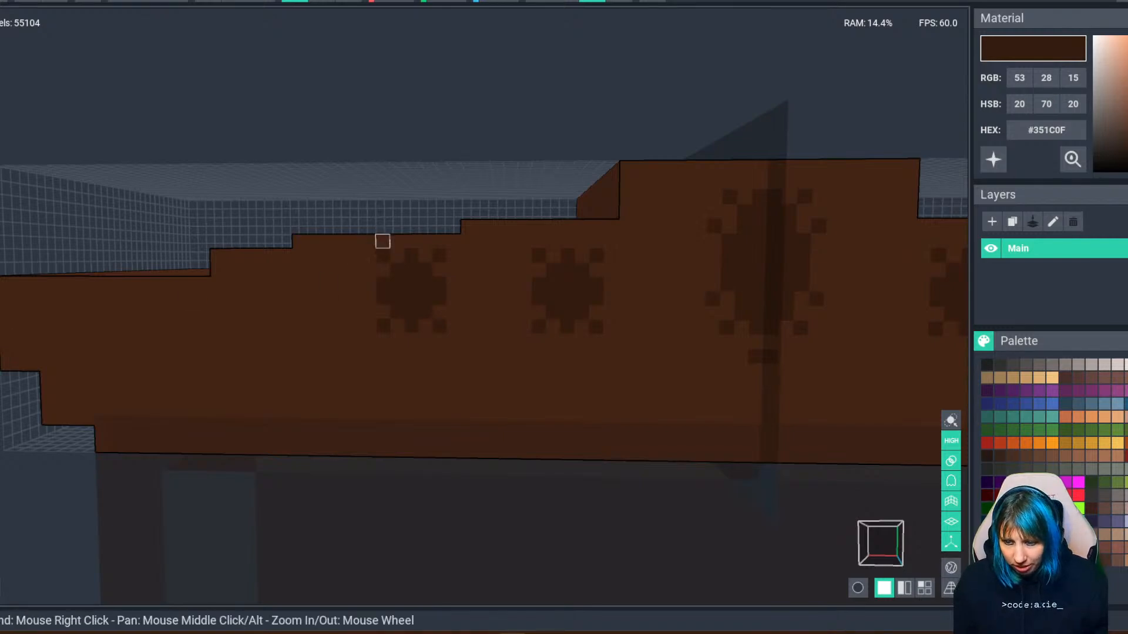
{"action": "left_click", "coordinate": [370, 262]}
{"action": "left_click", "coordinate": [412, 284]}
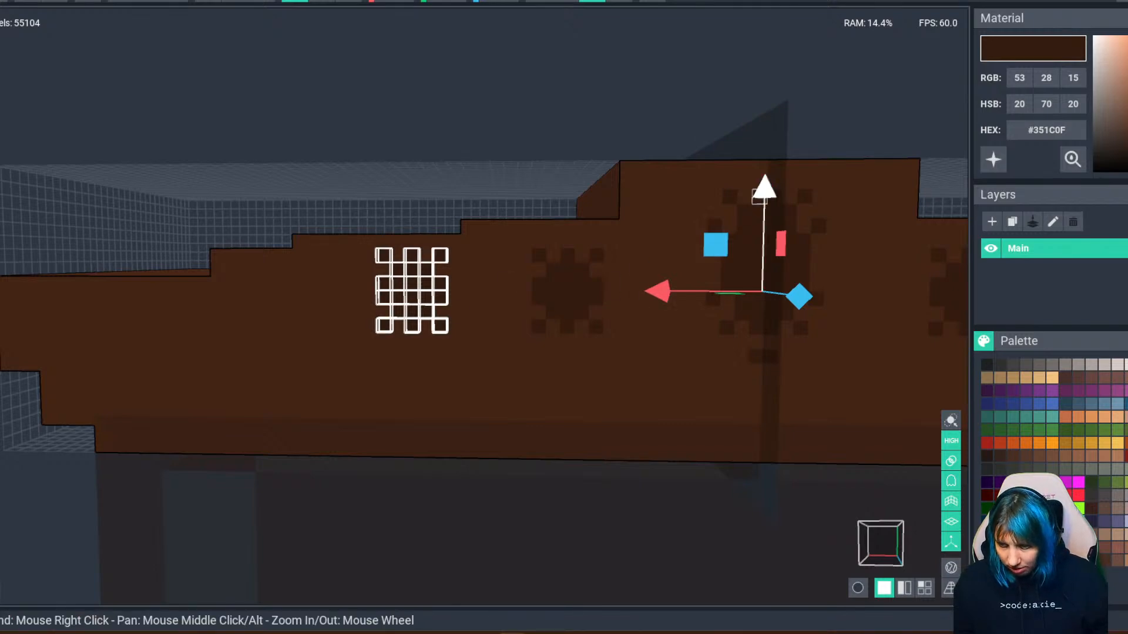
{"action": "left_click_drag", "start_coordinate": [759, 189], "coordinate": [758, 241]}
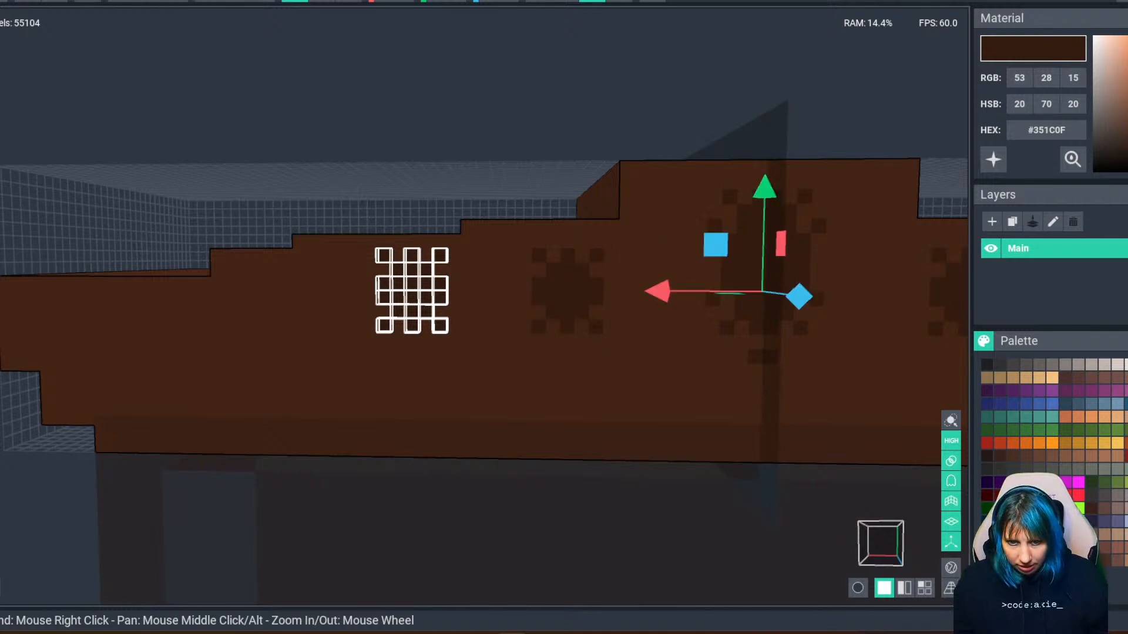
{"action": "left_click_drag", "start_coordinate": [759, 197], "coordinate": [768, 312]}
{"action": "left_click_drag", "start_coordinate": [668, 313], "coordinate": [638, 314]}
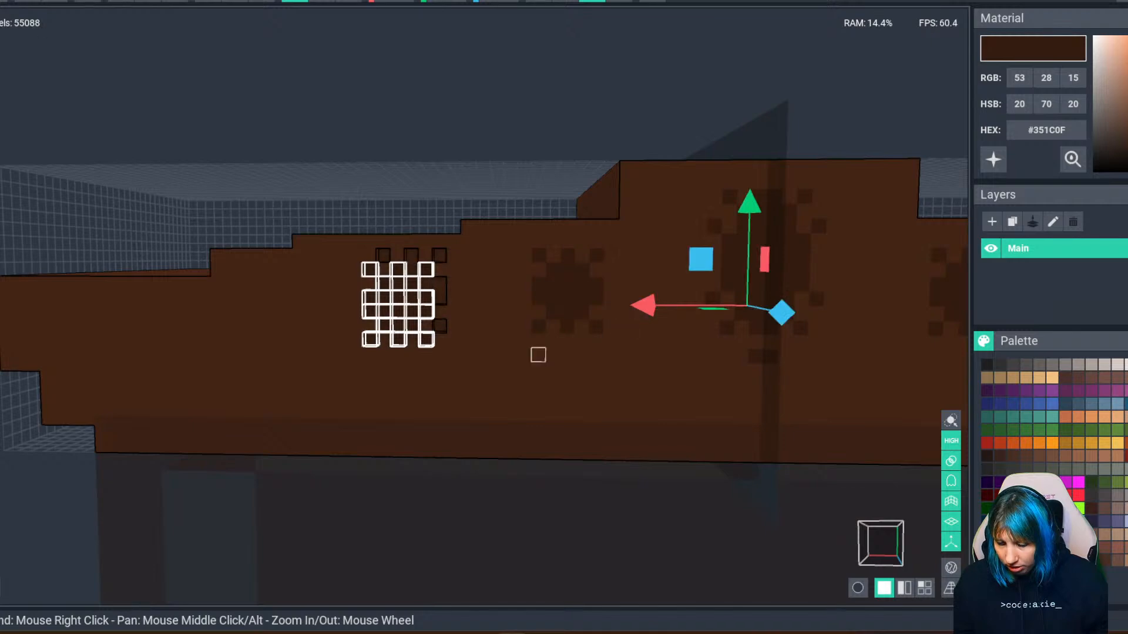
{"action": "left_click", "coordinate": [538, 355]}
{"action": "key", "text": "Escape"}
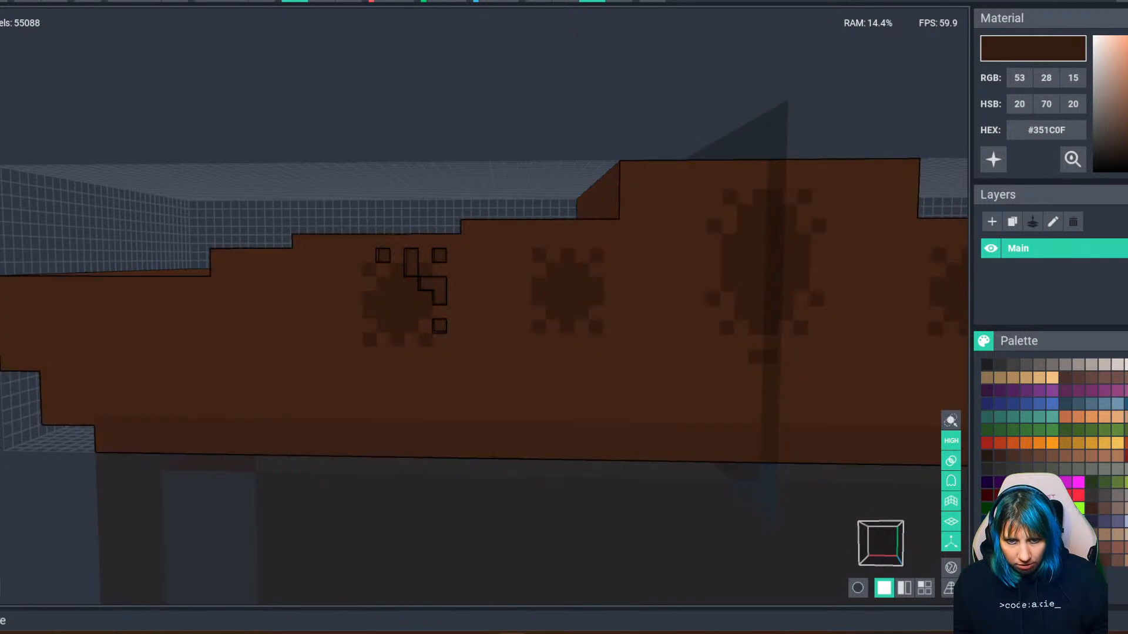
{"action": "left_click", "coordinate": [385, 256]}
{"action": "left_click", "coordinate": [413, 255]}
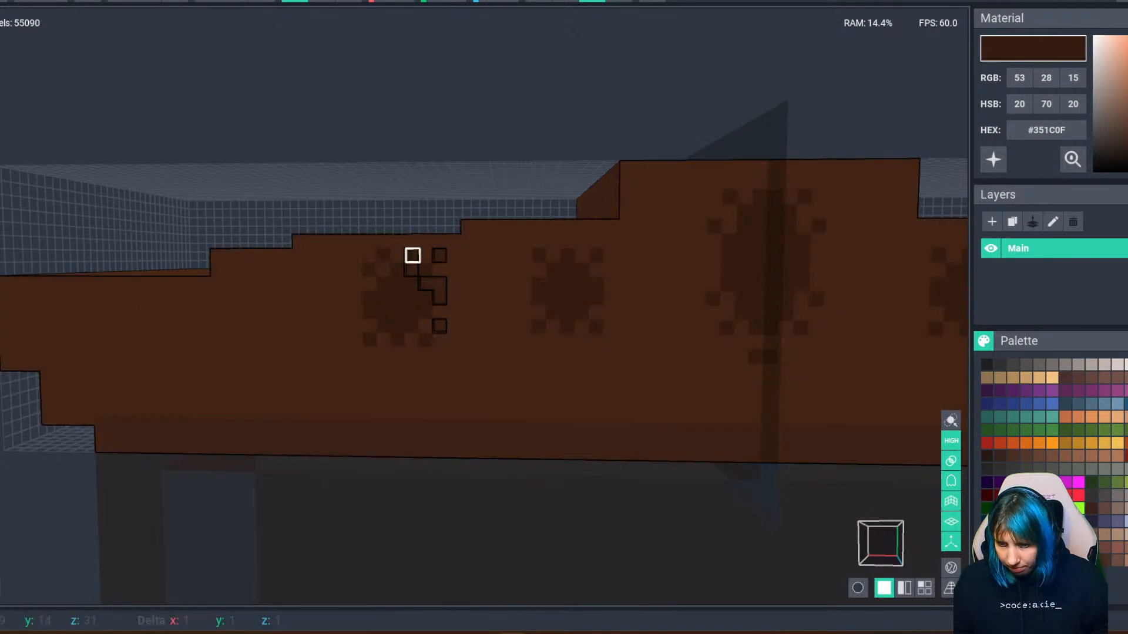
{"action": "left_click", "coordinate": [441, 255]}
{"action": "left_click", "coordinate": [440, 284]}
{"action": "left_click", "coordinate": [412, 270]}
{"action": "left_click", "coordinate": [426, 284]}
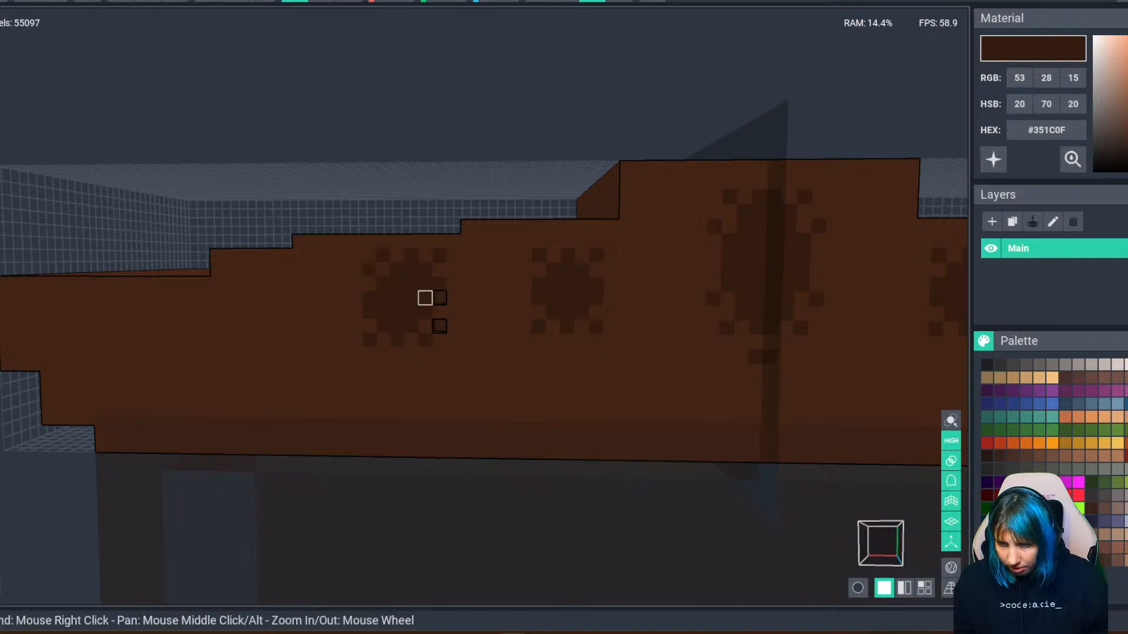
{"action": "key", "text": "ctrl+z"}
{"action": "key", "text": "ctrl+z"}
{"action": "key", "text": "ctrl+z"}
{"action": "key", "text": "ctrl+z"}
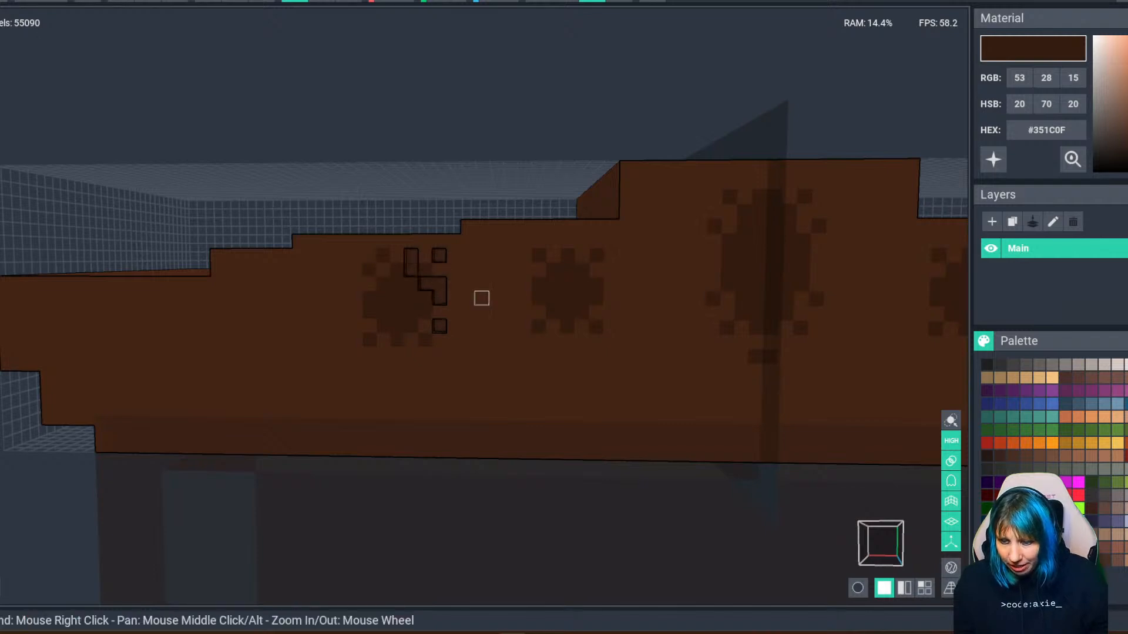
{"action": "key", "text": "ctrl+z"}
Fill the holes left above the moved left outer ornament with brown #472717 voxels.
{"action": "left_click", "coordinate": [481, 299]}
{"action": "left_click", "coordinate": [441, 255]}
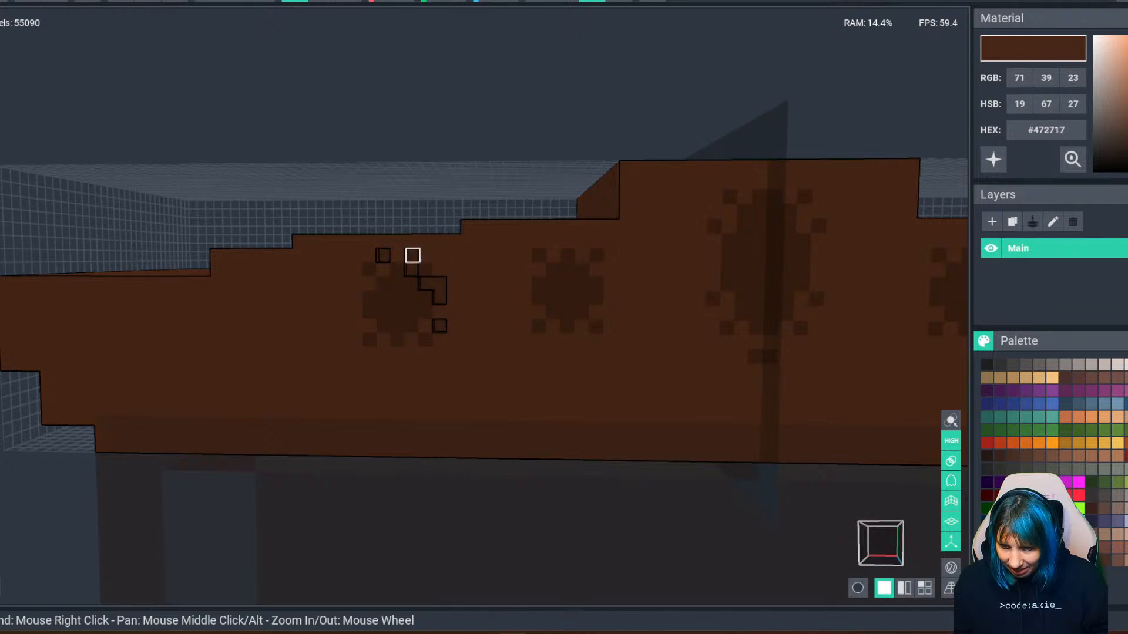
{"action": "left_click_drag", "start_coordinate": [413, 255], "coordinate": [413, 270]}
Fill the remaining holes at the left outer ornament's upper edge and inner side with brown #472717.
{"action": "left_click", "coordinate": [384, 255]}
{"action": "left_click", "coordinate": [425, 284]}
{"action": "left_click", "coordinate": [440, 284]}
{"action": "left_click", "coordinate": [439, 298]}
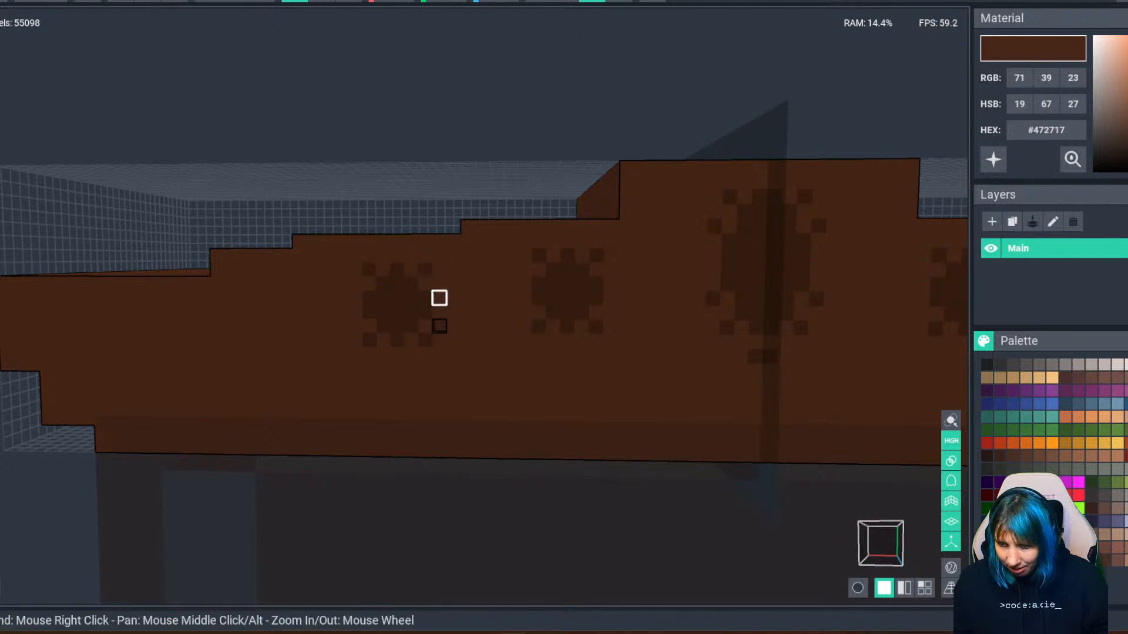
{"action": "left_click", "coordinate": [440, 326]}
Fill the holes along the outer side of the right outer ornament with brown #472717.
{"action": "scroll", "coordinate": [670, 387], "scroll_direction": "down", "scroll_amount": 3}
{"action": "scroll", "coordinate": [671, 387], "scroll_direction": "down", "scroll_amount": 1}
{"action": "middle_click_drag", "start_coordinate": [675, 385], "coordinate": [411, 361]}
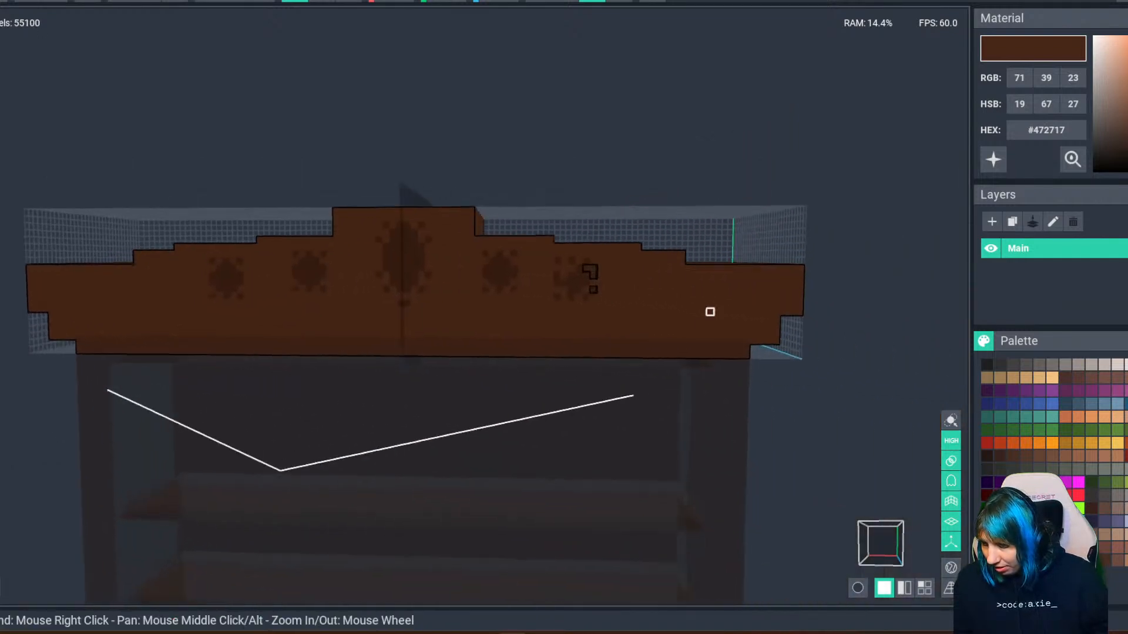
{"action": "scroll", "coordinate": [710, 312], "scroll_direction": "up", "scroll_amount": 3}
{"action": "mouse_move", "coordinate": [721, 333]}
{"action": "middle_mouse_down"}
{"action": "mouse_move", "coordinate": [599, 335]}
{"action": "mouse_move", "coordinate": [714, 332]}
{"action": "middle_mouse_up"}
{"action": "left_click", "coordinate": [652, 254]}
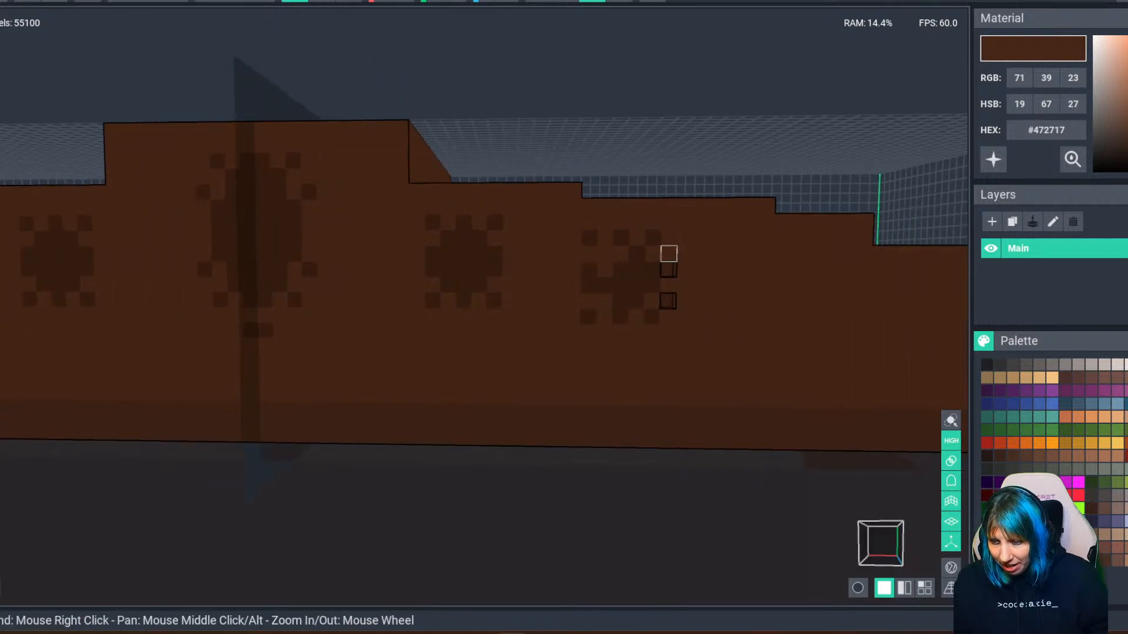
{"action": "left_click_drag", "start_coordinate": [667, 254], "coordinate": [668, 301]}
{"action": "left_click", "coordinate": [574, 238]}
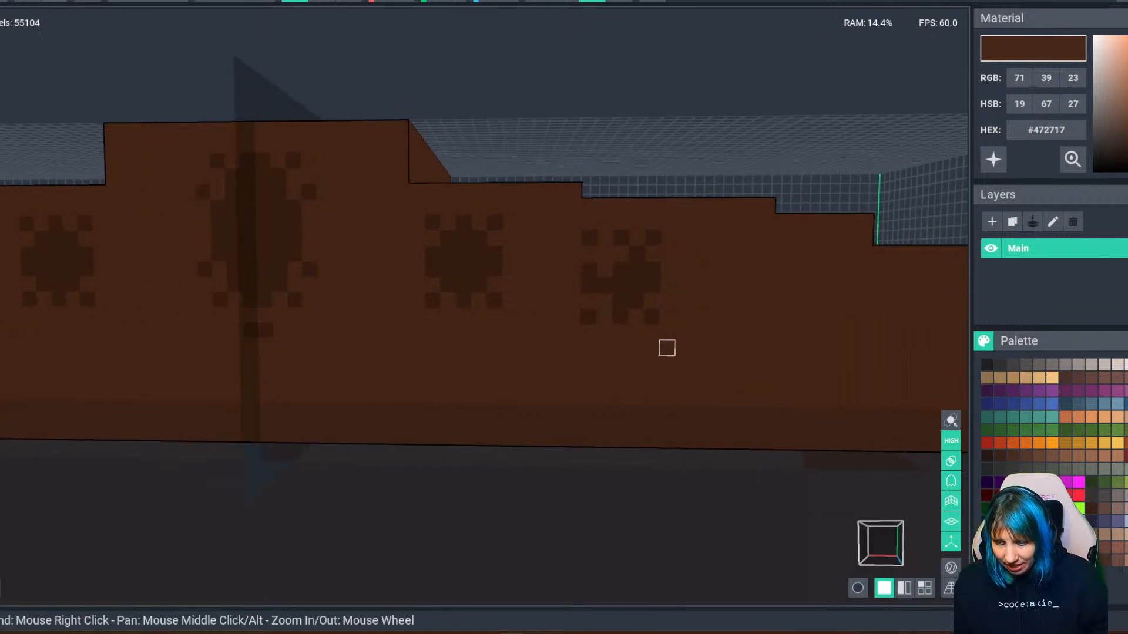
{"action": "left_click", "coordinate": [604, 269]}
{"action": "left_click", "coordinate": [589, 237]}
{"action": "left_click", "coordinate": [604, 317]}
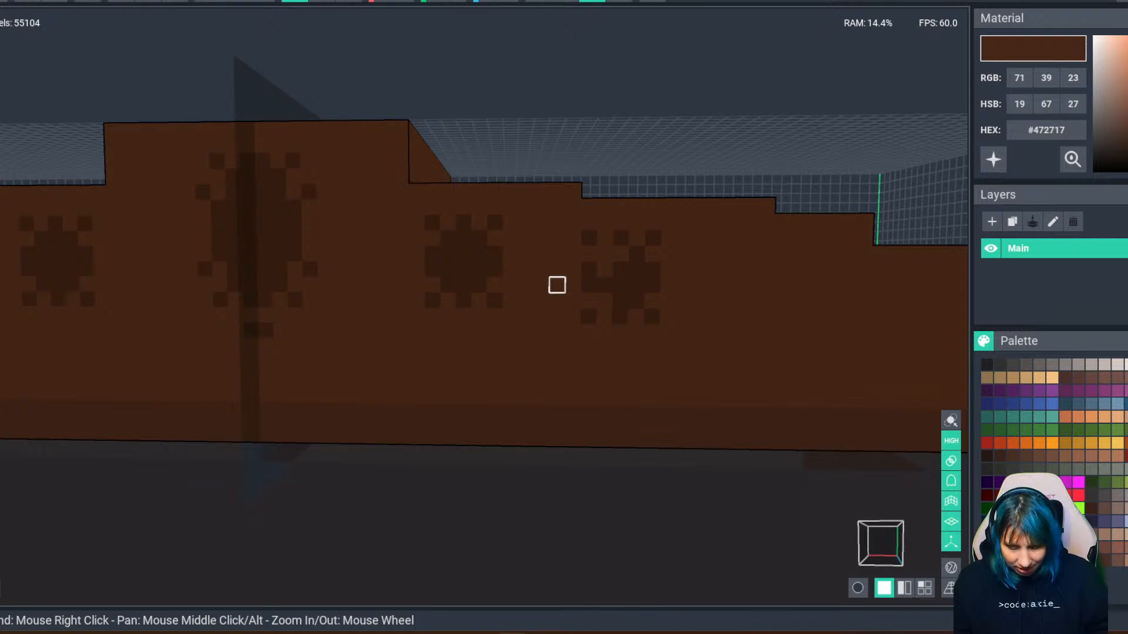
Undo the latest brown fills around both outer ornaments.
{"action": "right_click_drag", "start_coordinate": [588, 285], "coordinate": [498, 320]}
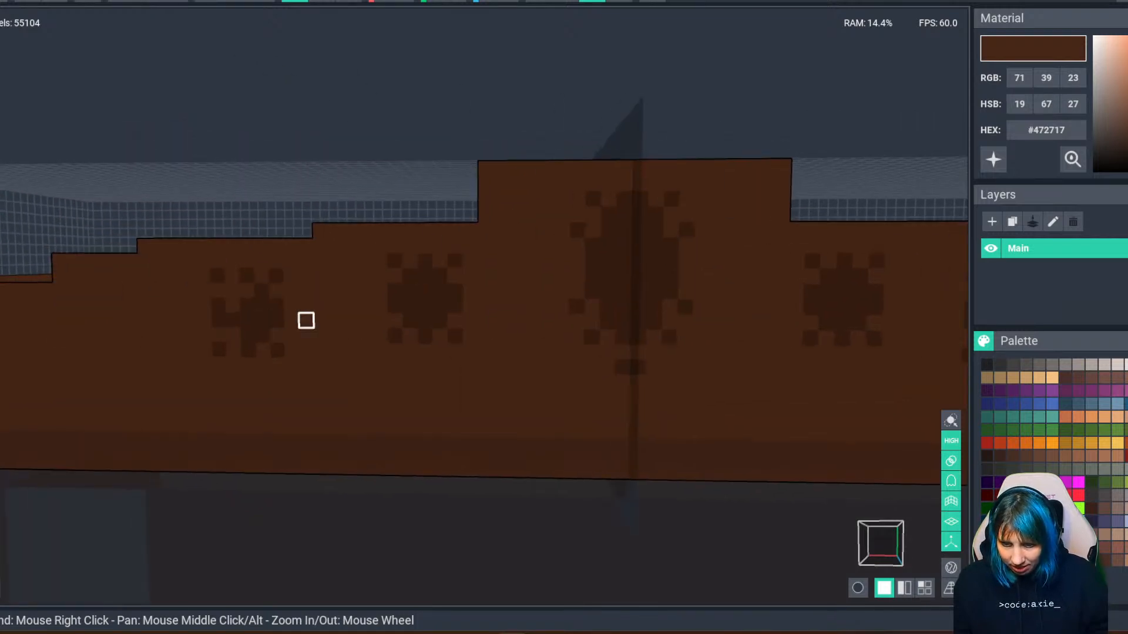
{"action": "right_click_drag", "start_coordinate": [393, 350], "coordinate": [414, 365]}
{"action": "key", "text": "ctrl+z"}
{"action": "key", "text": "ctrl+z"}
{"action": "key", "text": "ctrl+z"}
{"action": "key", "text": "ctrl+z"}
{"action": "key", "text": "ctrl+z"}
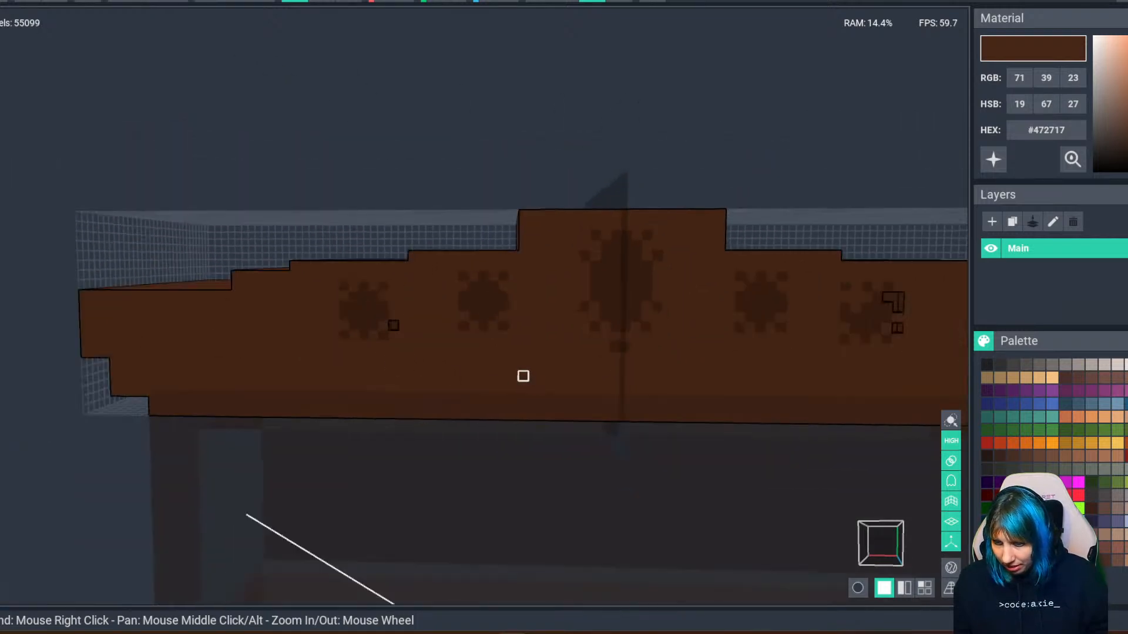
Refill the holes above and beside the left outer ornament with brown #472717.
{"action": "left_click", "coordinate": [453, 345]}
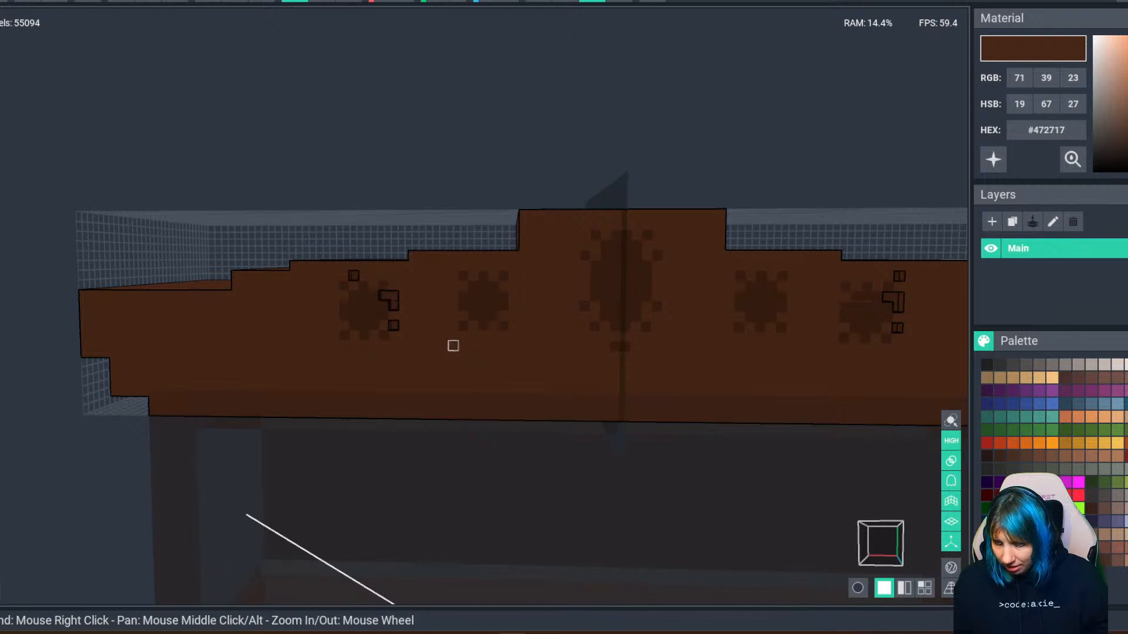
{"action": "left_click", "coordinate": [395, 305]}
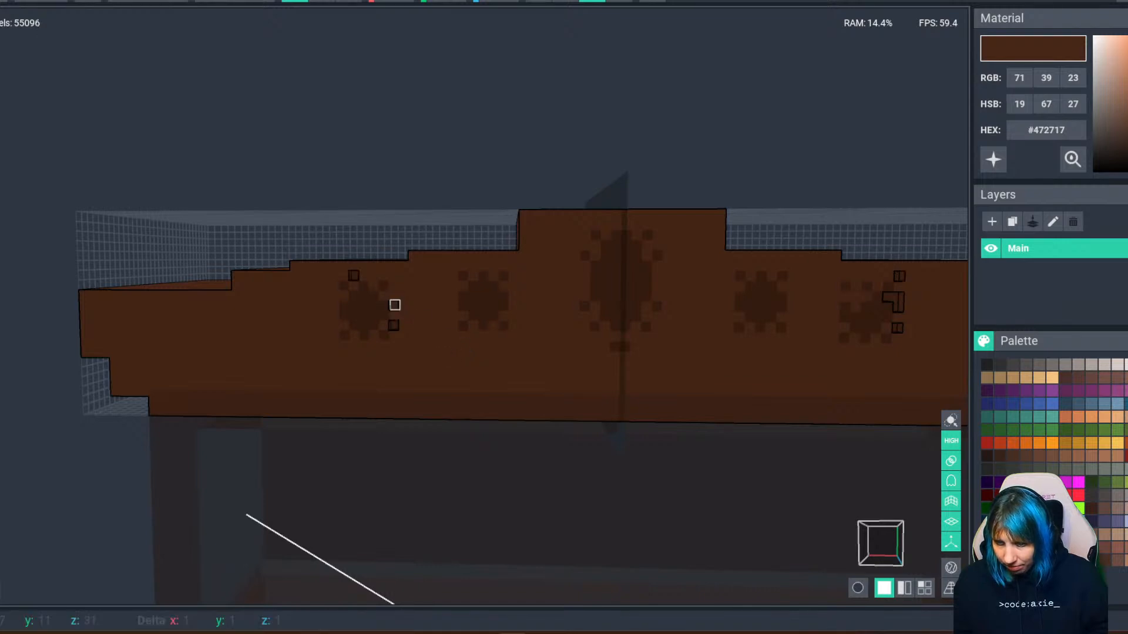
{"action": "left_click", "coordinate": [354, 275]}
{"action": "left_click", "coordinate": [395, 325]}
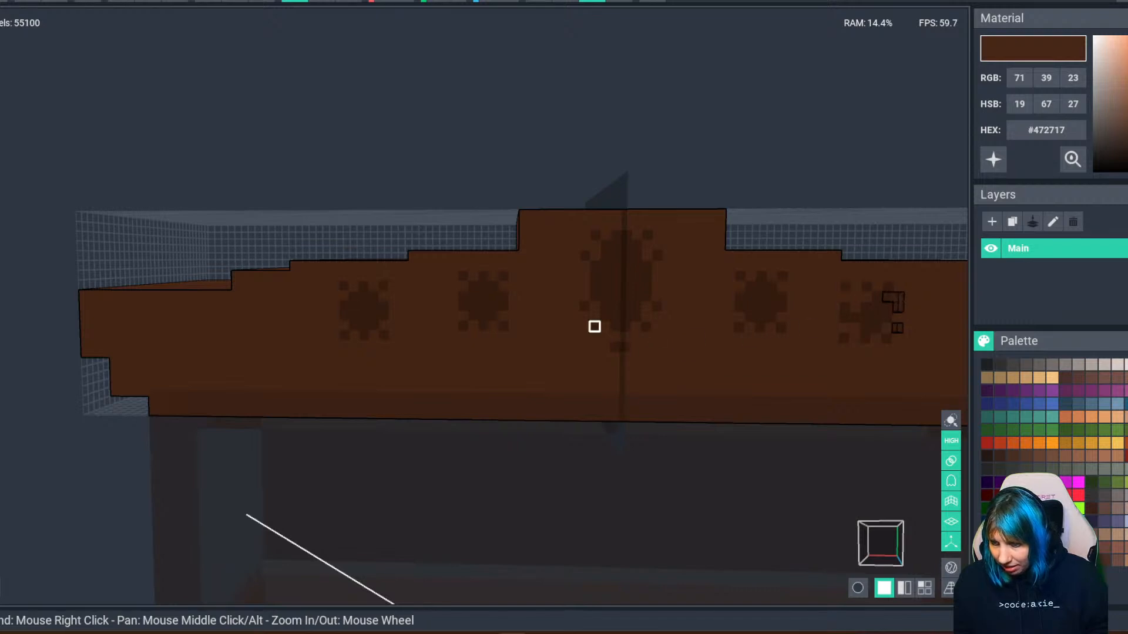
Pick the ornament's dark #351C0F and fill the holes along the right outer ornament's outer side with it.
{"action": "key", "text": "i"}
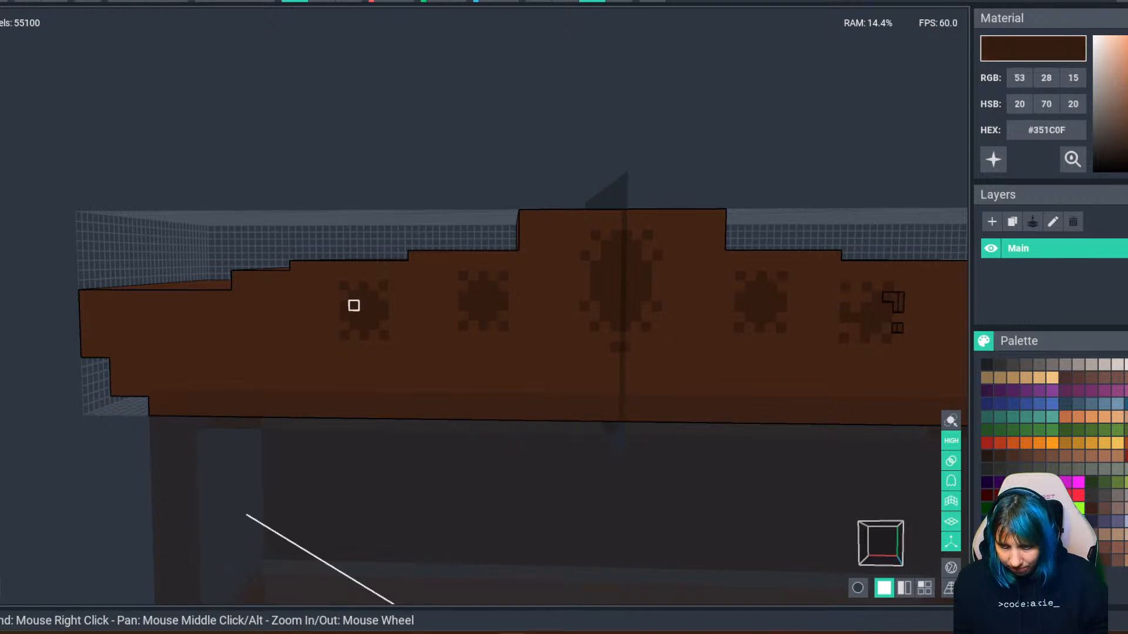
{"action": "right_click_drag", "start_coordinate": [594, 346], "coordinate": [448, 305]}
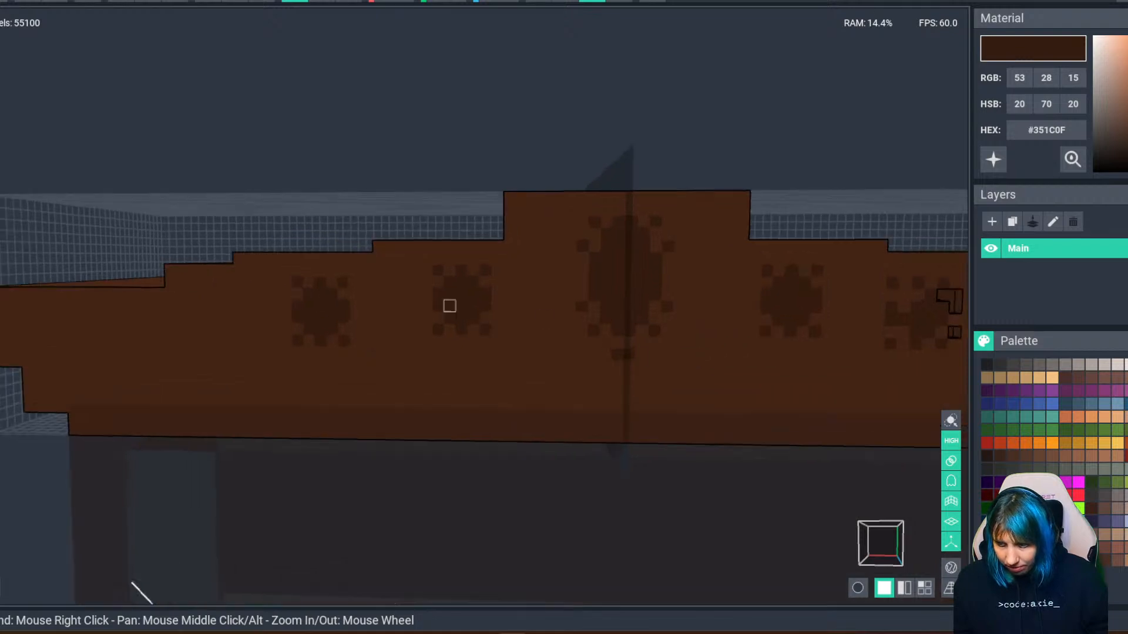
{"action": "right_click_drag", "start_coordinate": [763, 355], "coordinate": [707, 285]}
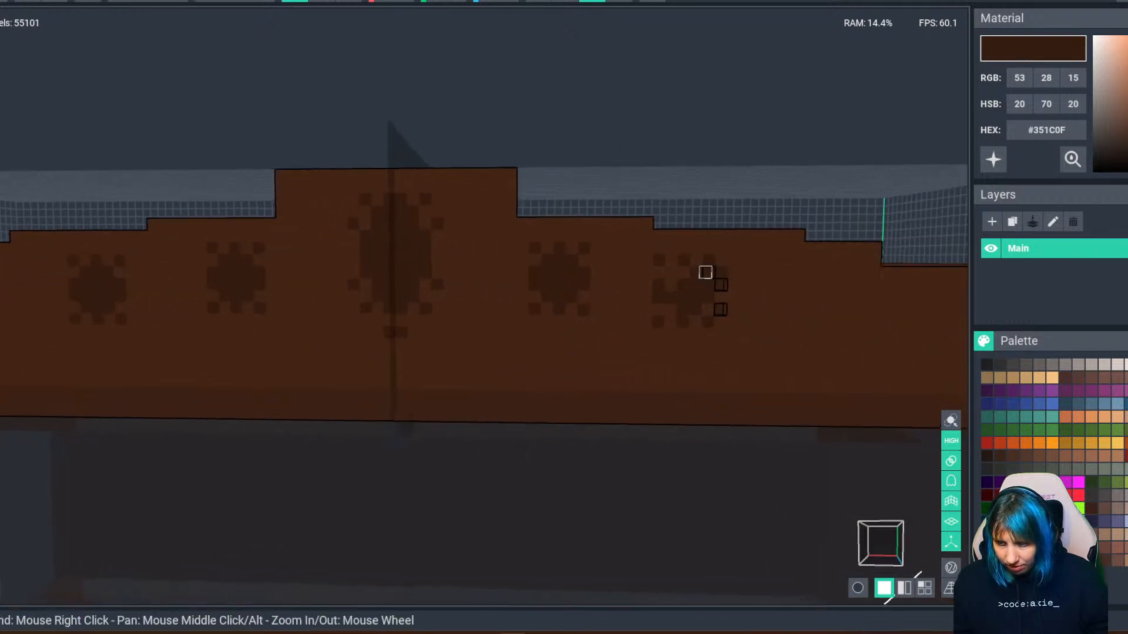
{"action": "left_click", "coordinate": [717, 285]}
{"action": "left_click", "coordinate": [717, 310]}
{"action": "middle_click_drag", "start_coordinate": [397, 357], "coordinate": [523, 360]}
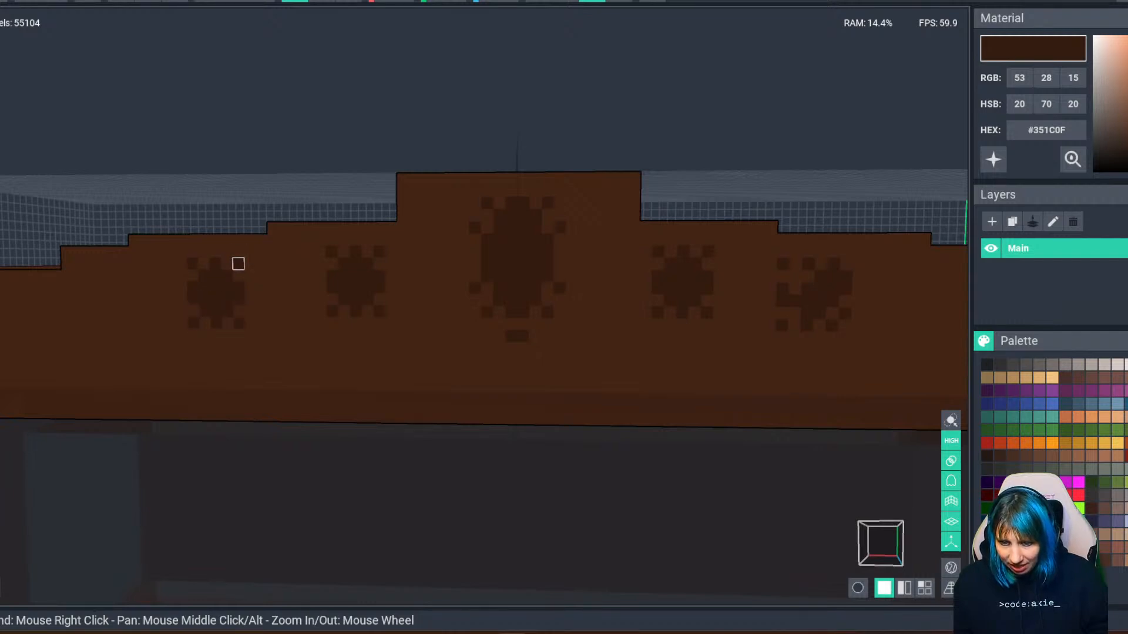
Reshape the right outer ornament to mirror the left one, covering its surplus inner voxels with #472717 and adding the missing #351C0F voxels.
{"action": "key", "text": "i"}
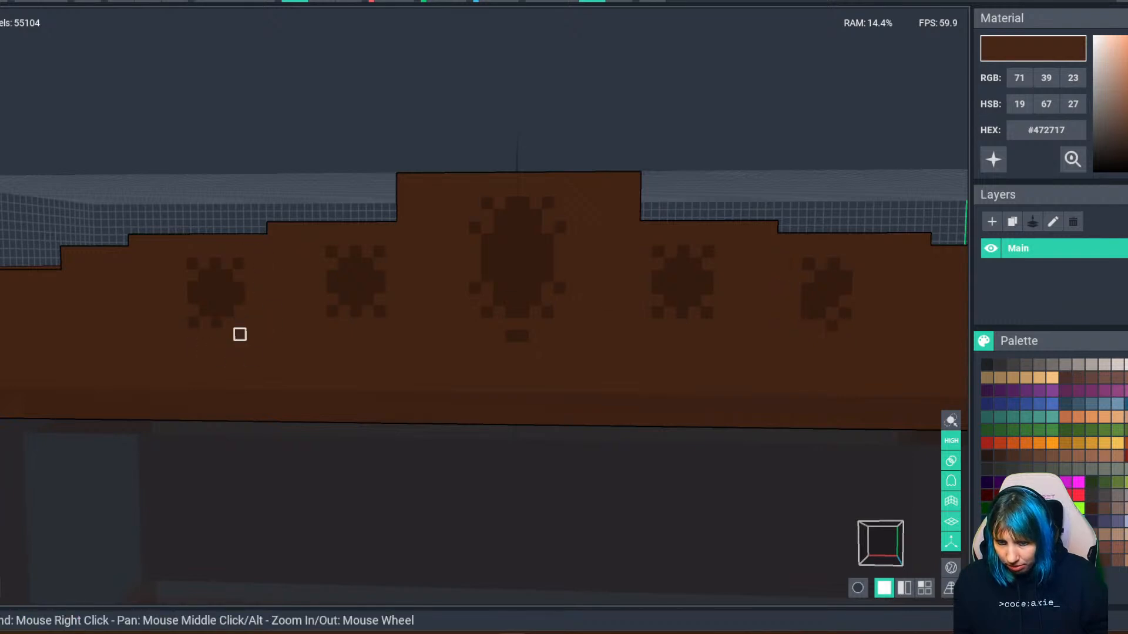
{"action": "left_click", "coordinate": [217, 310]}
{"action": "left_click", "coordinate": [239, 322]}
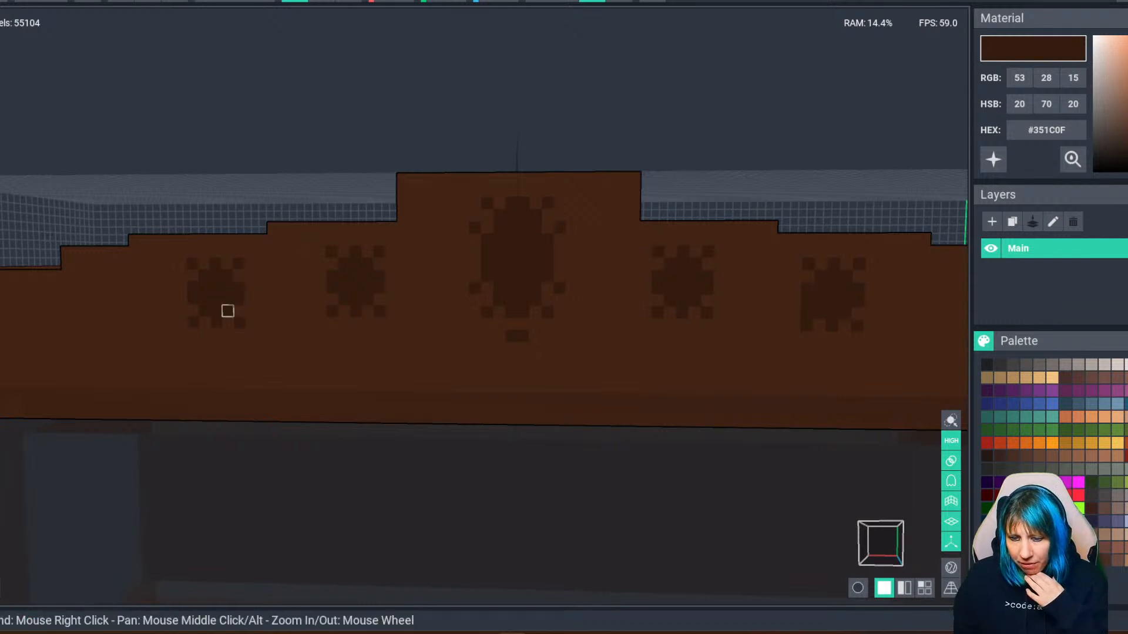
{"action": "left_click", "coordinate": [286, 323], "text": "ctrl"}
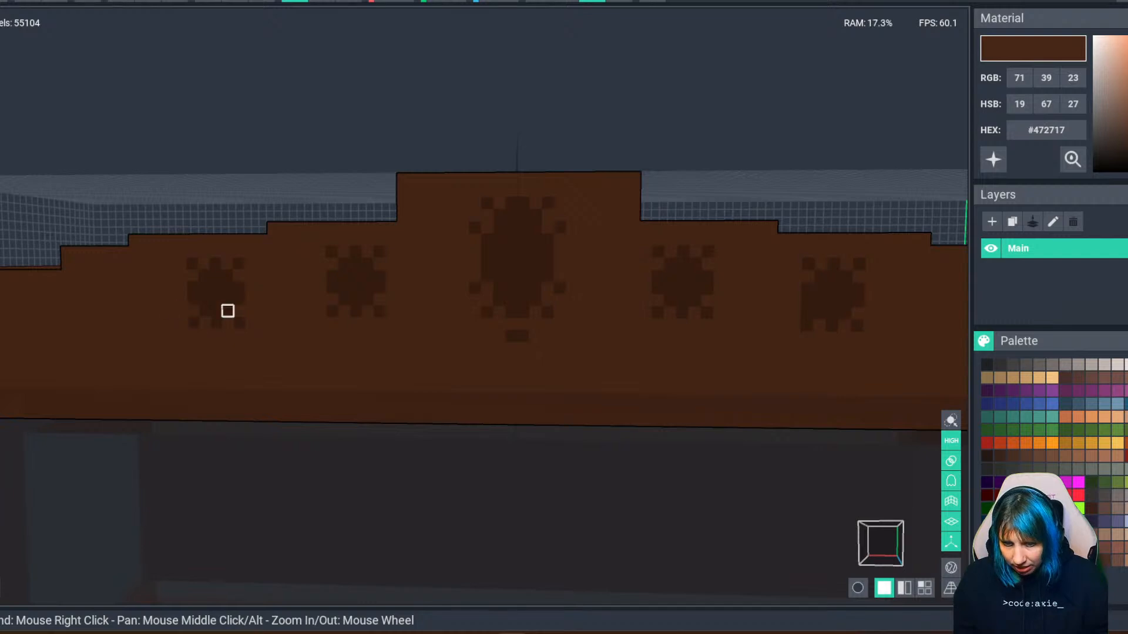
Paint a third, outermost ornament's rounded dark body in #351C0F, with single voxels above and below.
{"action": "scroll", "coordinate": [286, 311], "scroll_direction": "down", "scroll_amount": 5}
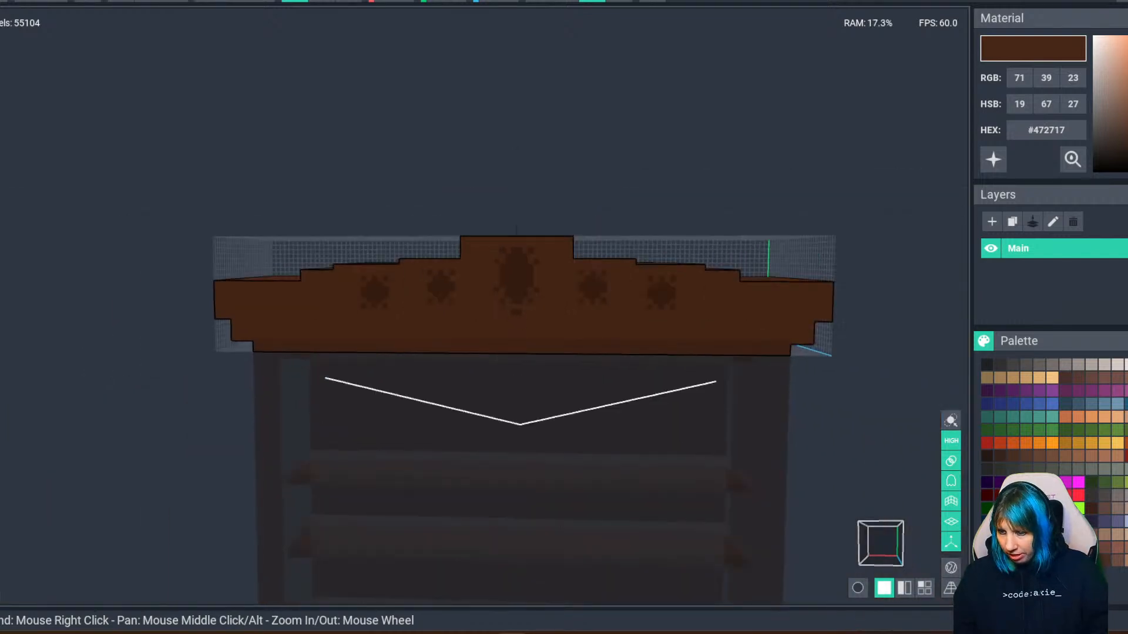
{"action": "scroll", "coordinate": [458, 329], "scroll_direction": "up", "scroll_amount": 4}
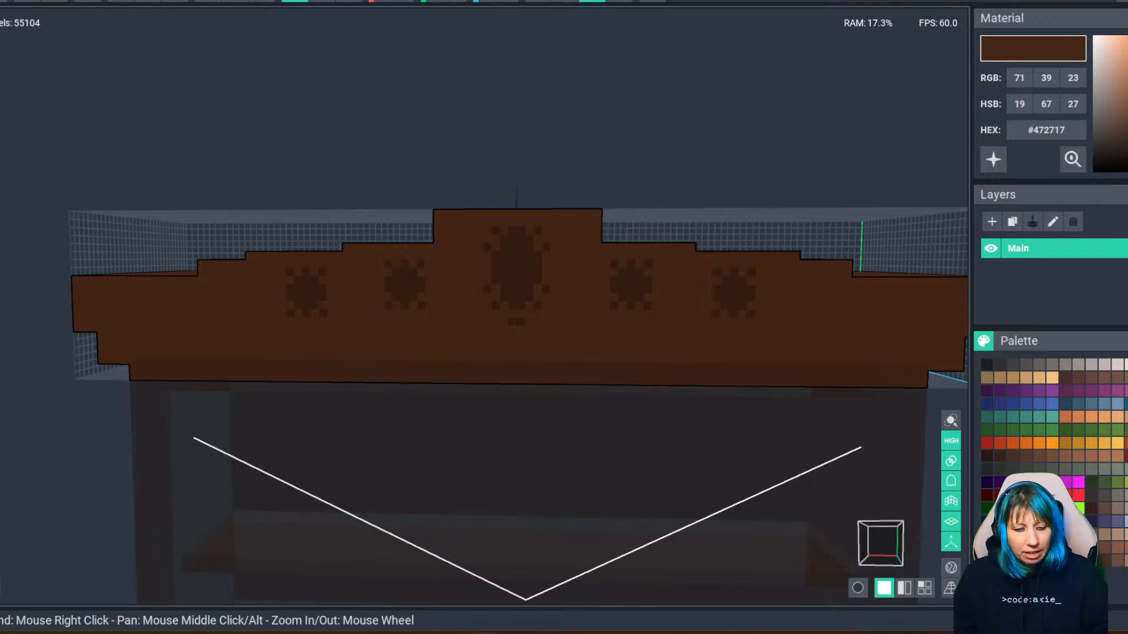
{"action": "right_click_drag", "start_coordinate": [300, 298], "coordinate": [327, 300]}
{"action": "scroll", "coordinate": [327, 300], "scroll_direction": "up", "scroll_amount": 3}
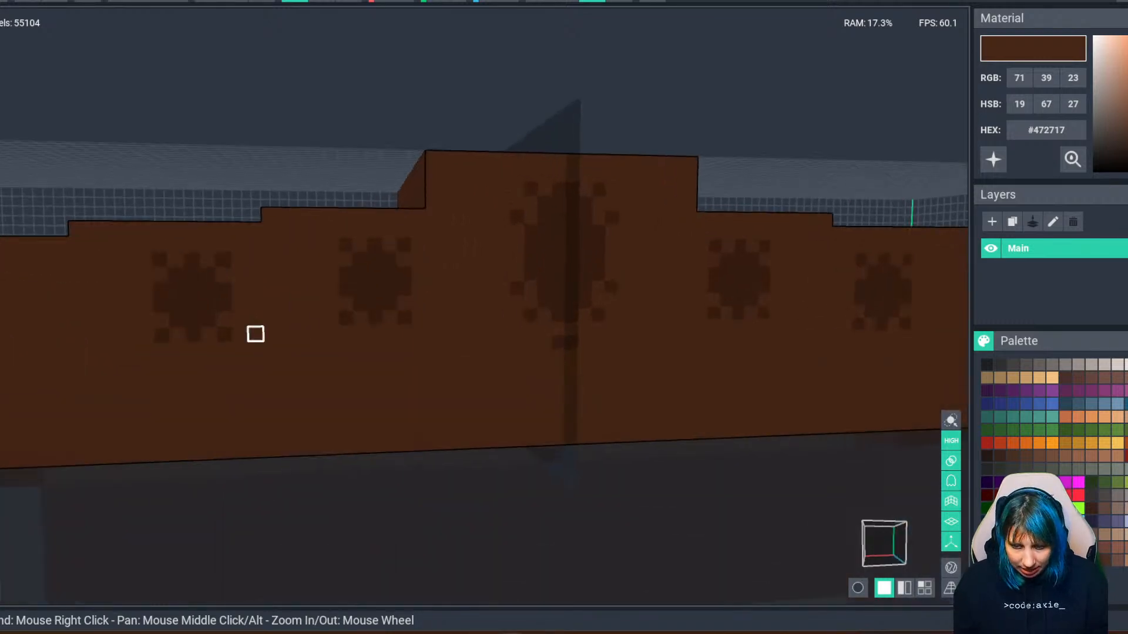
{"action": "key", "text": "i"}
{"action": "middle_click_drag", "start_coordinate": [146, 366], "coordinate": [282, 360]}
{"action": "scroll", "coordinate": [281, 356], "scroll_direction": "down", "scroll_amount": 2}
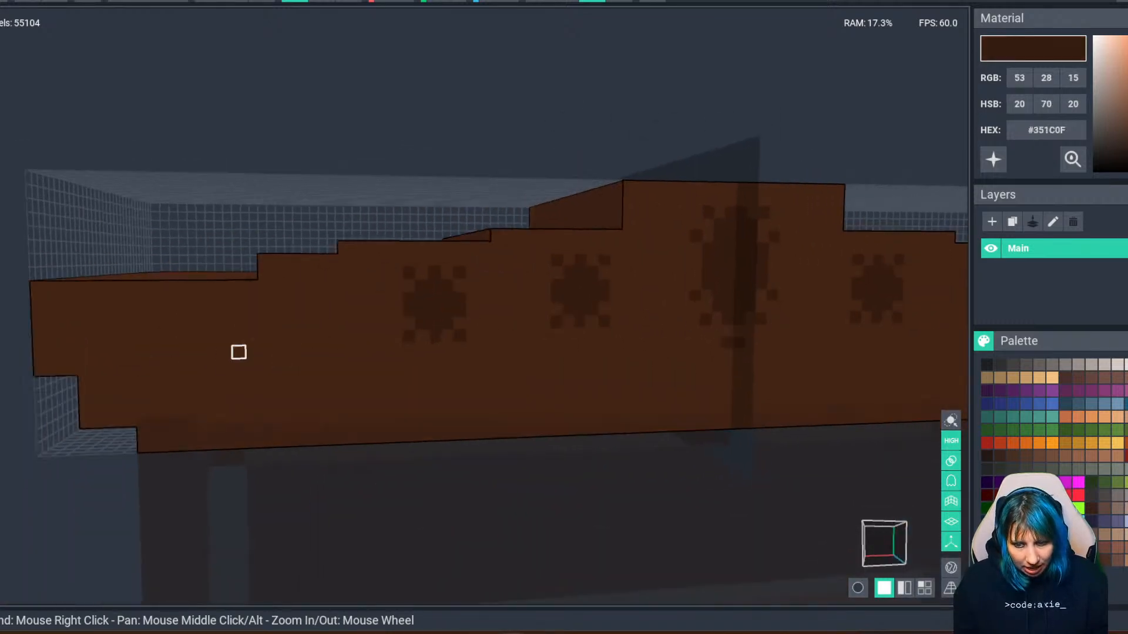
{"action": "right_click_drag", "start_coordinate": [239, 353], "coordinate": [262, 328]}
{"action": "left_click_drag", "start_coordinate": [248, 303], "coordinate": [287, 340]}
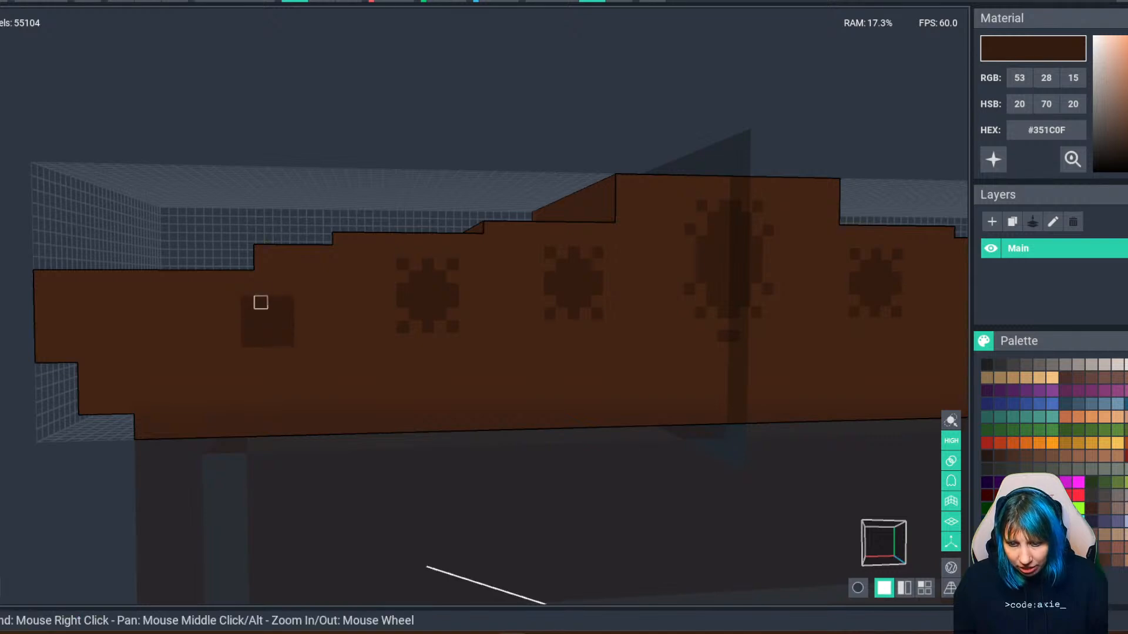
{"action": "key", "text": "ctrl+z"}
{"action": "mouse_move", "coordinate": [261, 302]}
{"action": "left_mouse_down"}
{"action": "mouse_move", "coordinate": [287, 340]}
{"action": "mouse_move", "coordinate": [247, 315]}
{"action": "mouse_move", "coordinate": [259, 327]}
{"action": "mouse_move", "coordinate": [299, 315]}
{"action": "mouse_move", "coordinate": [247, 328]}
{"action": "left_mouse_up"}
{"action": "left_click", "coordinate": [274, 289]}
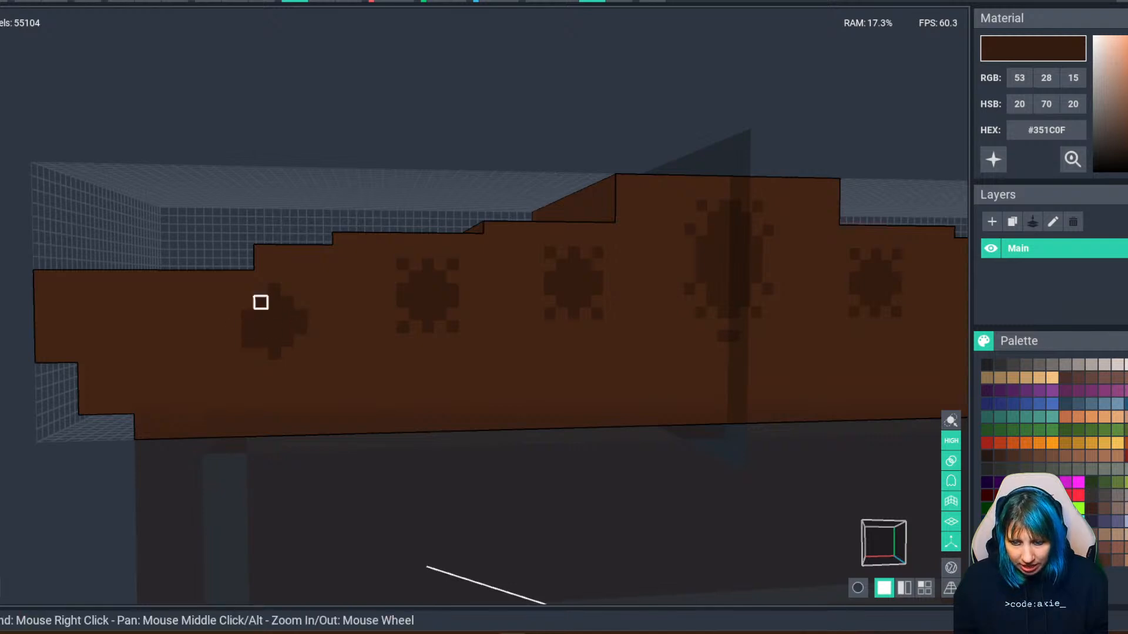
Try four dark dots set one voxel beyond the sides of the third ornament's body.
{"action": "left_click", "coordinate": [234, 302]}
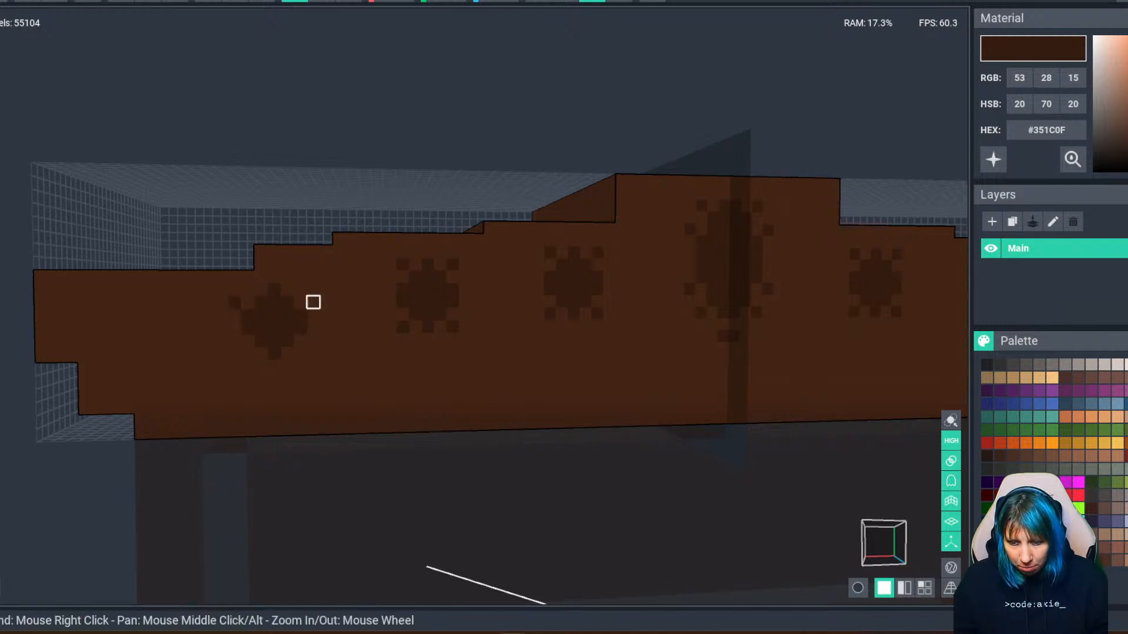
{"action": "left_click", "coordinate": [313, 302]}
{"action": "left_click", "coordinate": [313, 341]}
{"action": "left_click", "coordinate": [234, 341]}
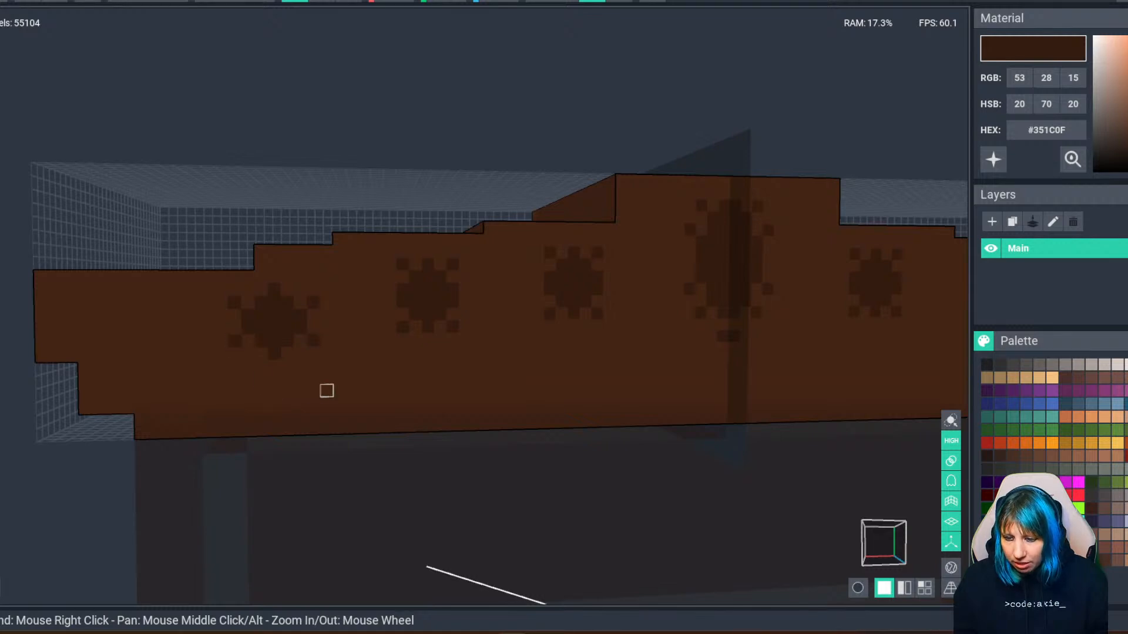
Add dark #351C0F dots at the four corners of the third ornament, in line with its body's sides.
{"action": "left_click", "coordinate": [247, 289]}
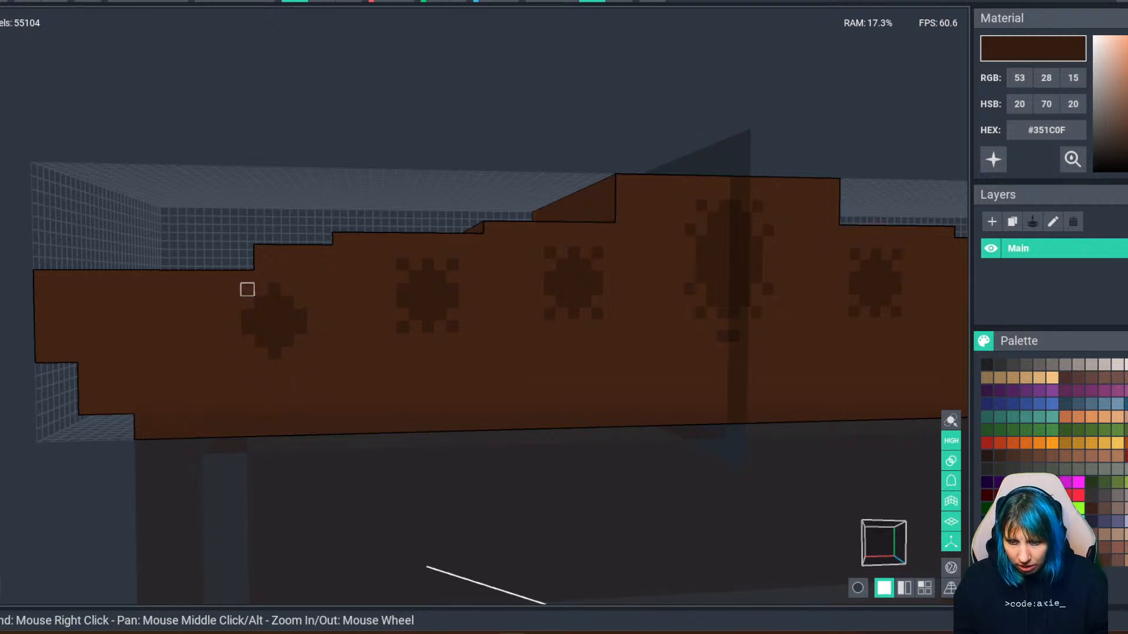
{"action": "left_click", "coordinate": [300, 353]}
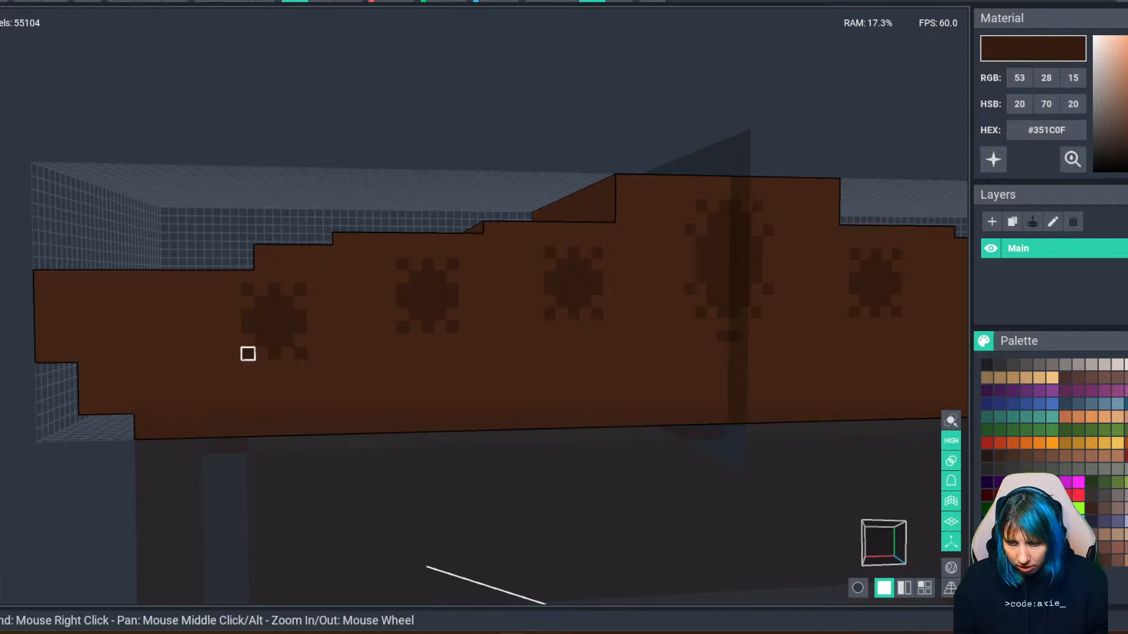
{"action": "scroll", "coordinate": [246, 408], "scroll_direction": "down", "scroll_amount": 3}
{"action": "middle_click_drag", "start_coordinate": [560, 373], "coordinate": [343, 387]}
{"action": "scroll", "coordinate": [453, 380], "scroll_direction": "down", "scroll_amount": 3}
{"action": "middle_click_drag", "start_coordinate": [453, 380], "coordinate": [517, 379]}
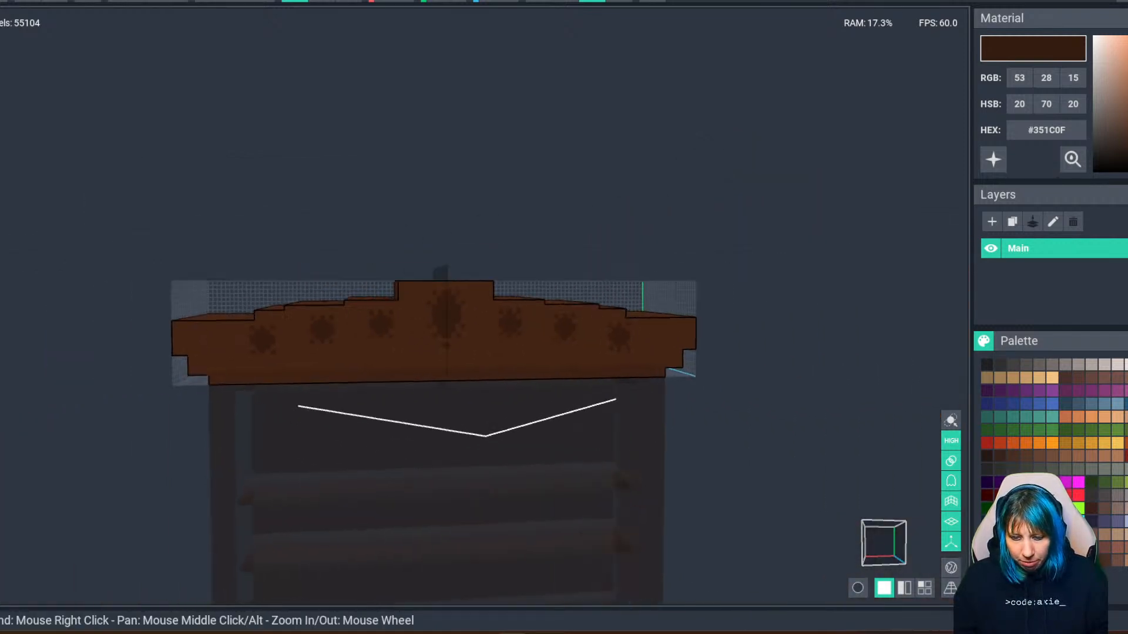
Shift the third ornament one voxel outward by covering its inner part with #472717 and repainting its body and corner dots in #351C0F.
{"action": "scroll", "coordinate": [326, 385], "scroll_direction": "up", "scroll_amount": 2}
{"action": "scroll", "coordinate": [326, 386], "scroll_direction": "up", "scroll_amount": 5}
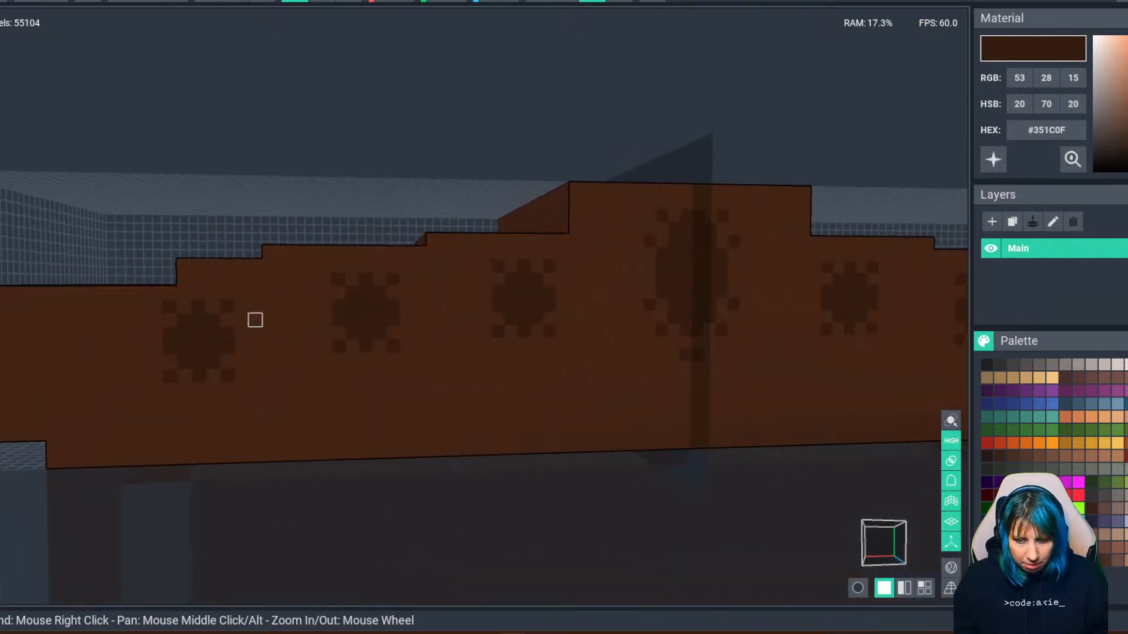
{"action": "key", "text": "i"}
{"action": "mouse_move", "coordinate": [241, 306]}
{"action": "left_mouse_down"}
{"action": "mouse_move", "coordinate": [155, 306]}
{"action": "mouse_move", "coordinate": [228, 388]}
{"action": "mouse_move", "coordinate": [184, 387]}
{"action": "mouse_move", "coordinate": [168, 372]}
{"action": "mouse_move", "coordinate": [198, 320]}
{"action": "mouse_move", "coordinate": [199, 345]}
{"action": "mouse_move", "coordinate": [170, 335]}
{"action": "mouse_move", "coordinate": [196, 332]}
{"action": "mouse_move", "coordinate": [184, 320]}
{"action": "mouse_move", "coordinate": [184, 360]}
{"action": "mouse_move", "coordinate": [155, 348]}
{"action": "mouse_move", "coordinate": [199, 362]}
{"action": "mouse_move", "coordinate": [184, 375]}
{"action": "left_mouse_up"}
{"action": "left_click", "coordinate": [183, 348], "text": "ctrl"}
{"action": "left_click", "coordinate": [154, 321]}
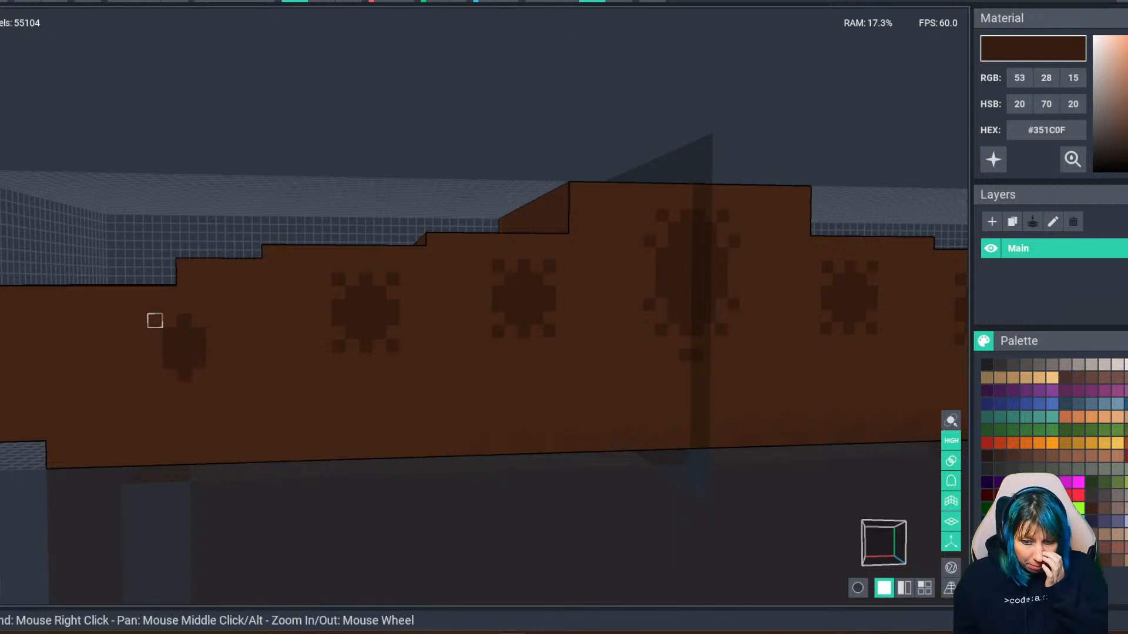
{"action": "left_click", "coordinate": [213, 320]}
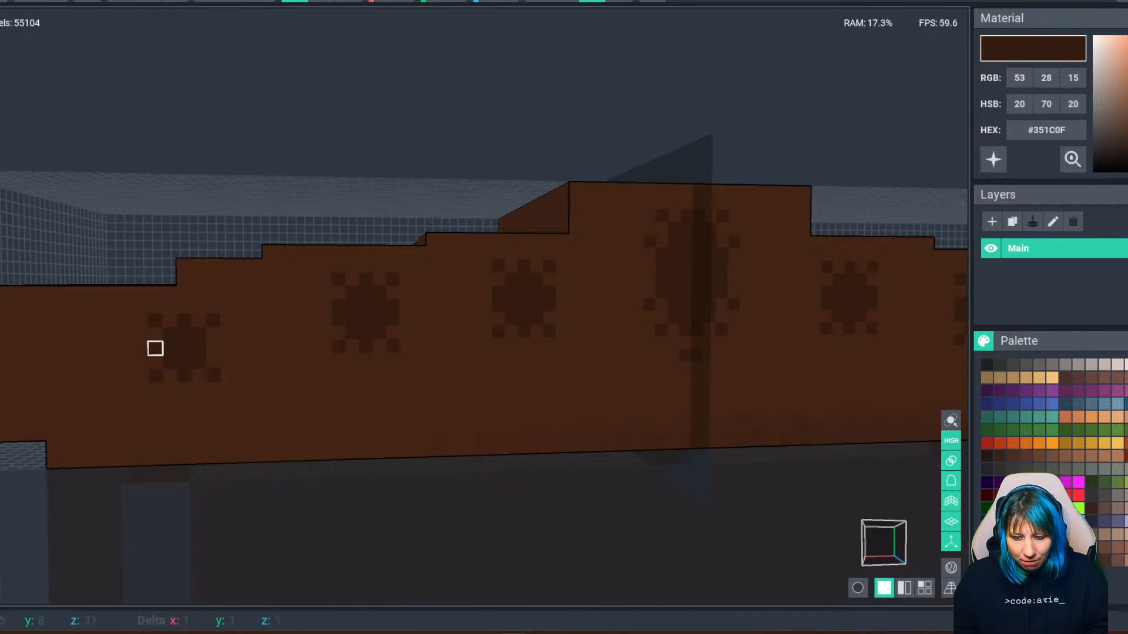
{"action": "scroll", "coordinate": [213, 389], "scroll_direction": "down", "scroll_amount": 10}
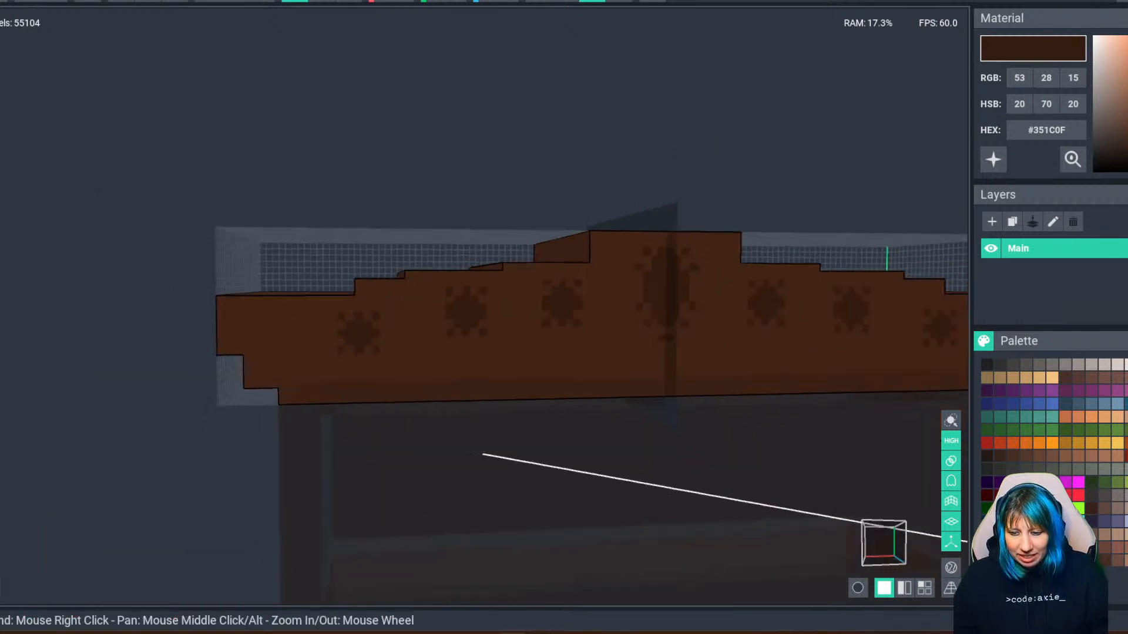
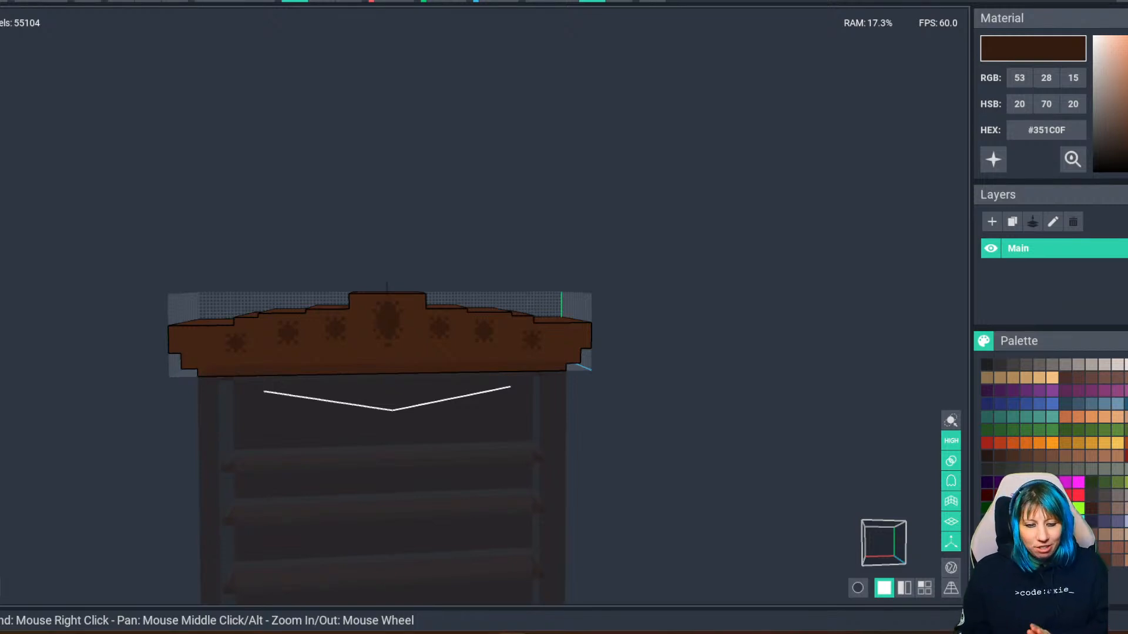
{"action": "right_click_drag", "start_coordinate": [229, 364], "coordinate": [244, 364]}
{"action": "scroll", "coordinate": [244, 365], "scroll_direction": "up", "scroll_amount": 6}
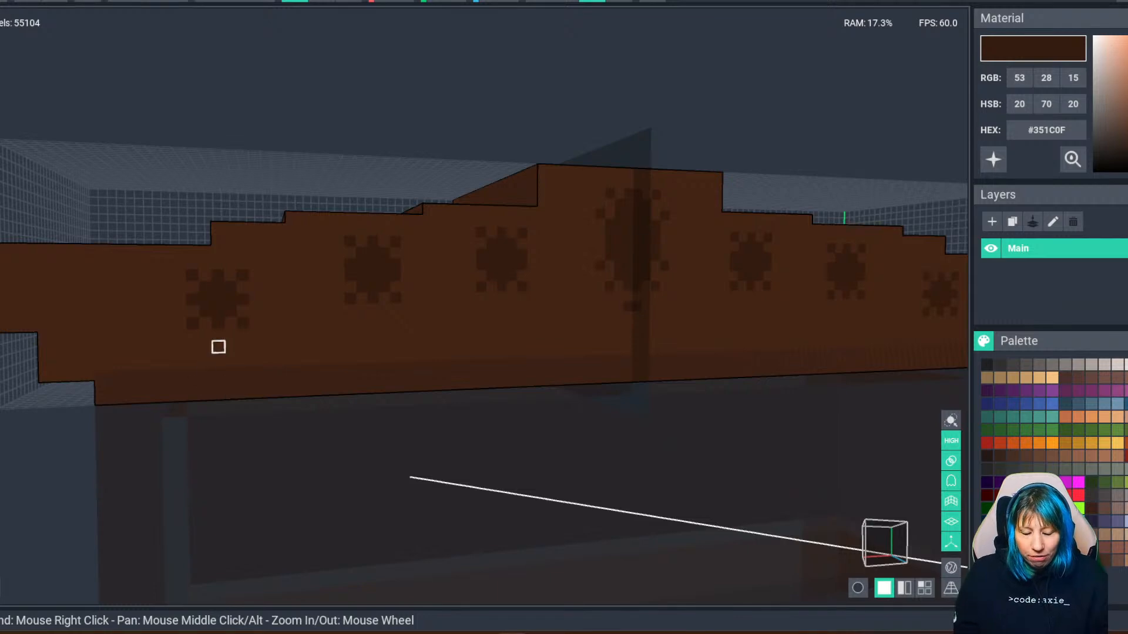
Examine the row of dark ornaments on the bookcase top's front from the front, the side and above.
{"action": "scroll", "coordinate": [245, 365], "scroll_direction": "down", "scroll_amount": 6}
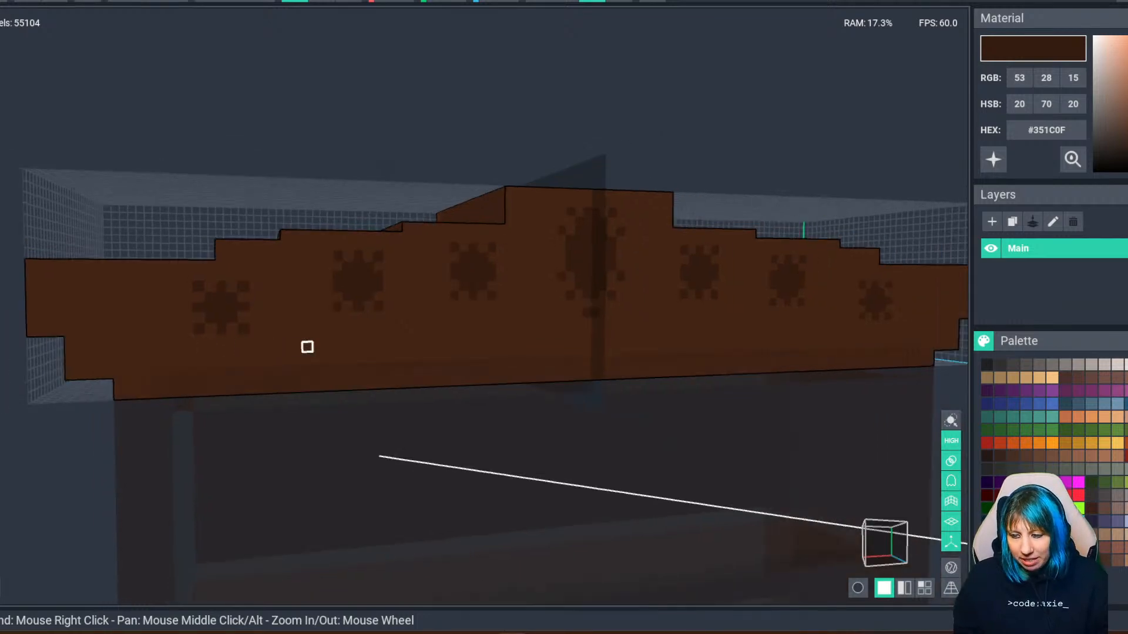
{"action": "right_click_drag", "start_coordinate": [247, 365], "coordinate": [231, 331]}
{"action": "scroll", "coordinate": [231, 332], "scroll_direction": "up", "scroll_amount": 2}
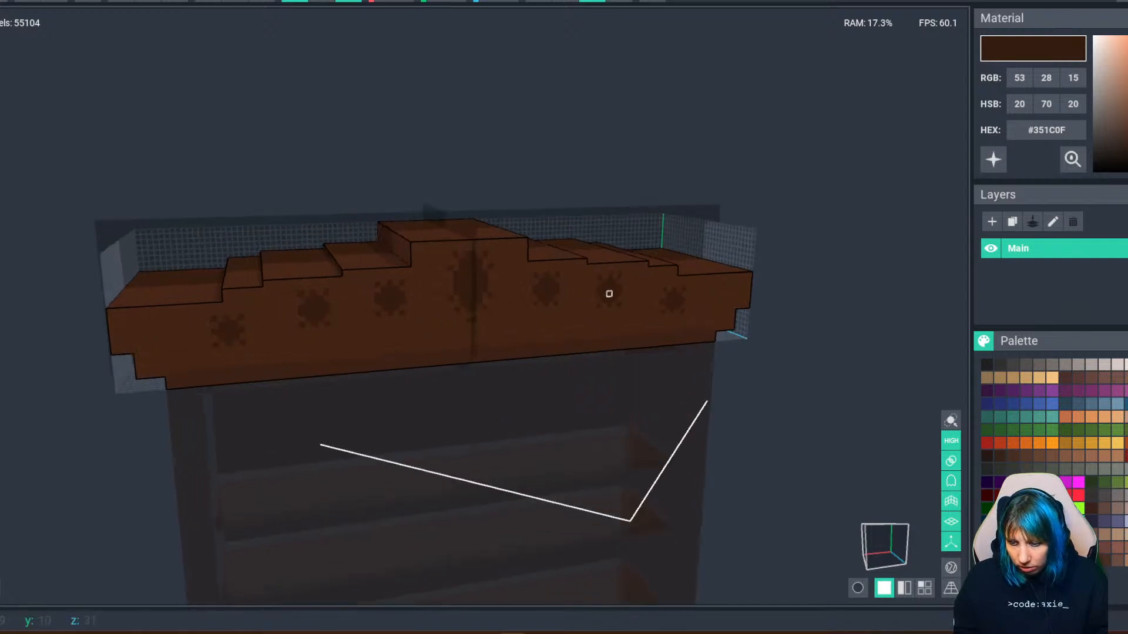
{"action": "right_click_drag", "start_coordinate": [675, 299], "coordinate": [190, 370]}
{"action": "scroll", "coordinate": [247, 369], "scroll_direction": "up", "scroll_amount": 2}
{"action": "right_click_drag", "start_coordinate": [317, 353], "coordinate": [386, 284]}
{"action": "scroll", "coordinate": [385, 284], "scroll_direction": "down", "scroll_amount": 3}
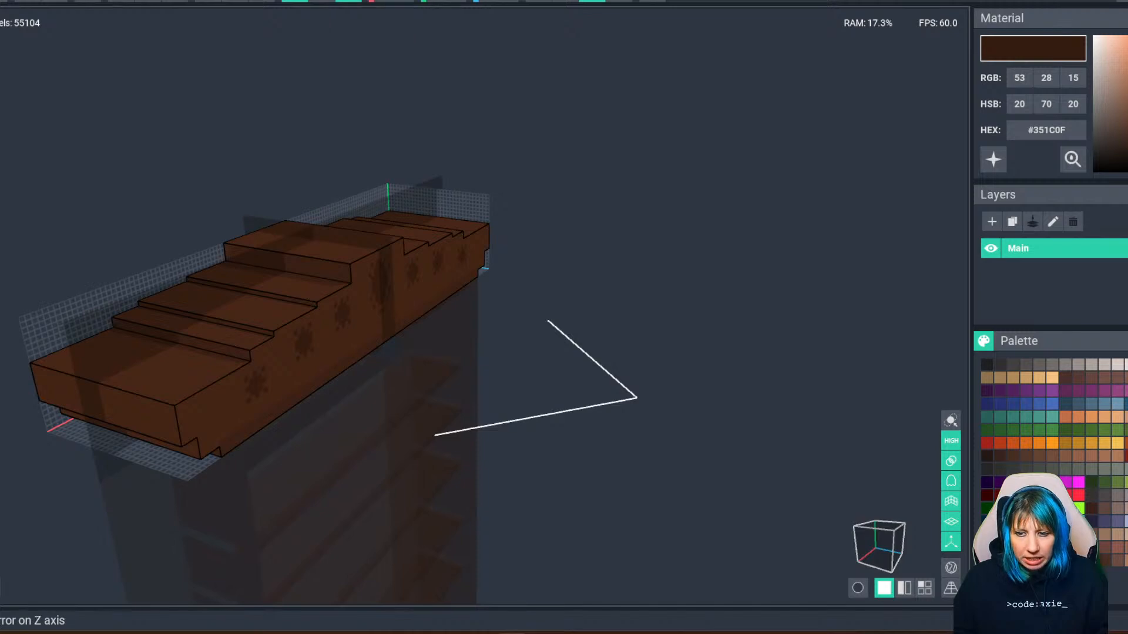
{"action": "right_click_drag", "start_coordinate": [335, 319], "coordinate": [225, 365]}
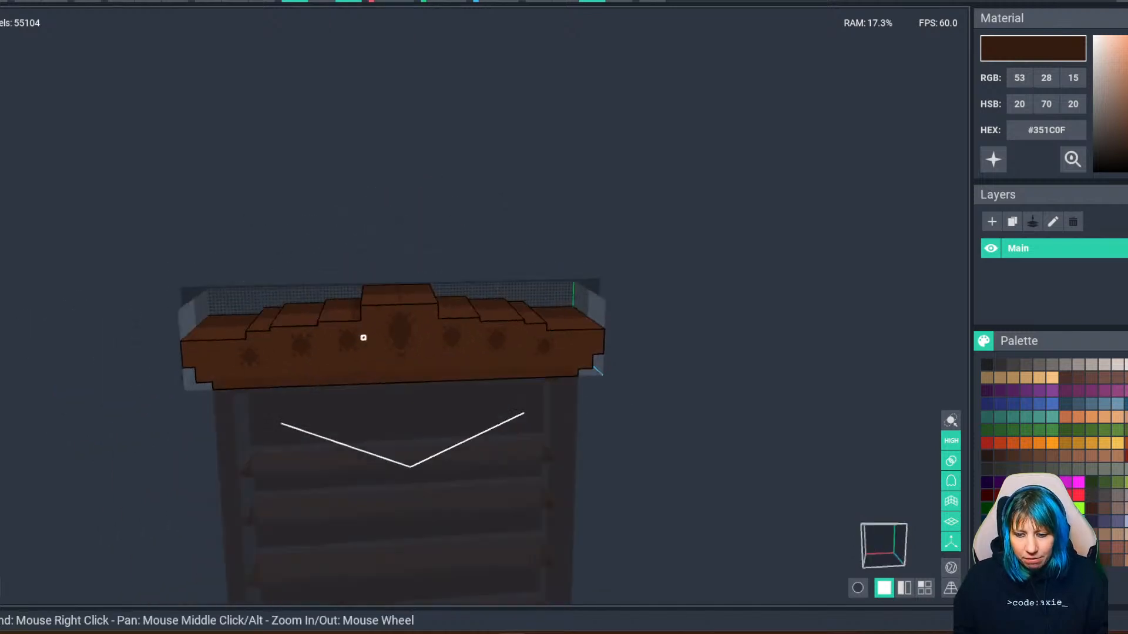
{"action": "right_click_drag", "start_coordinate": [365, 333], "coordinate": [202, 325]}
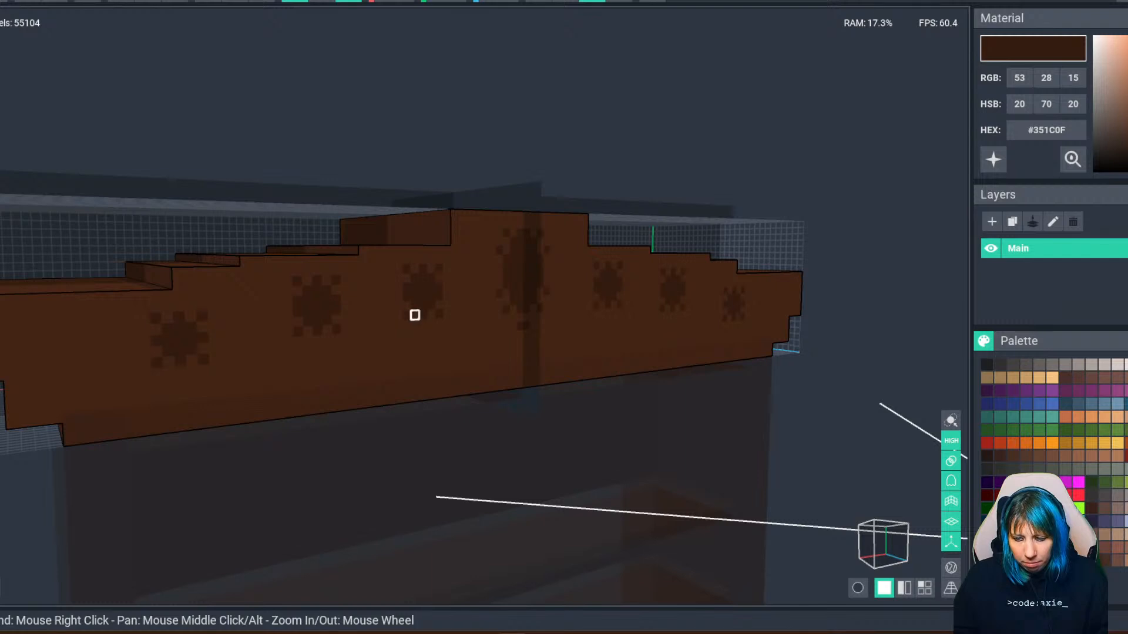
{"action": "right_click_drag", "start_coordinate": [438, 315], "coordinate": [511, 350]}
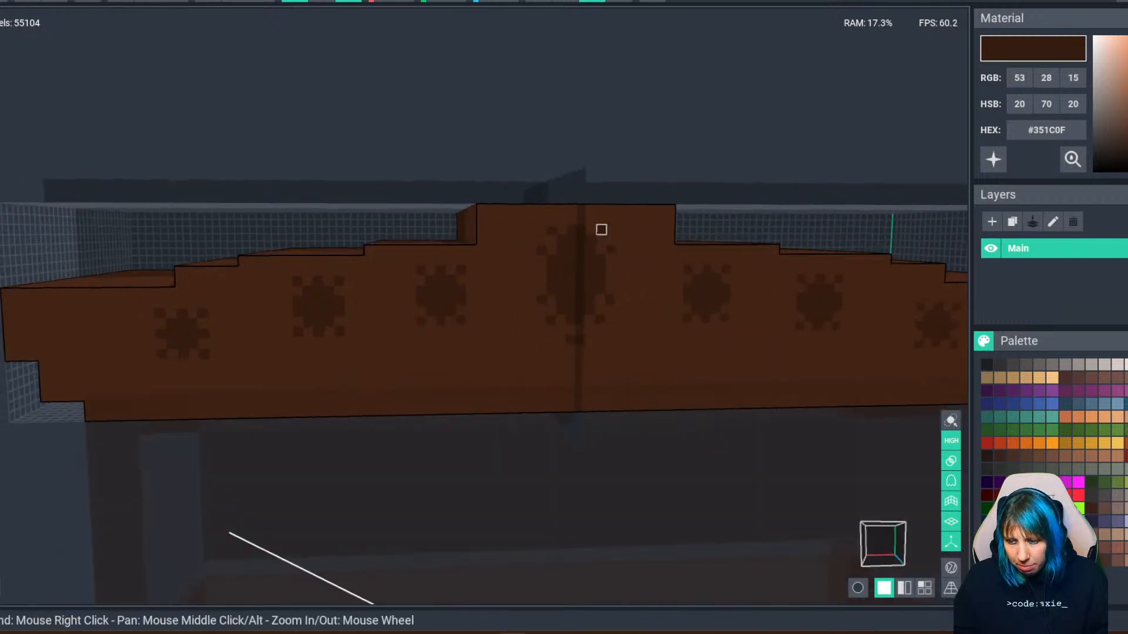
{"action": "scroll", "coordinate": [600, 319], "scroll_direction": "up", "scroll_amount": 5}
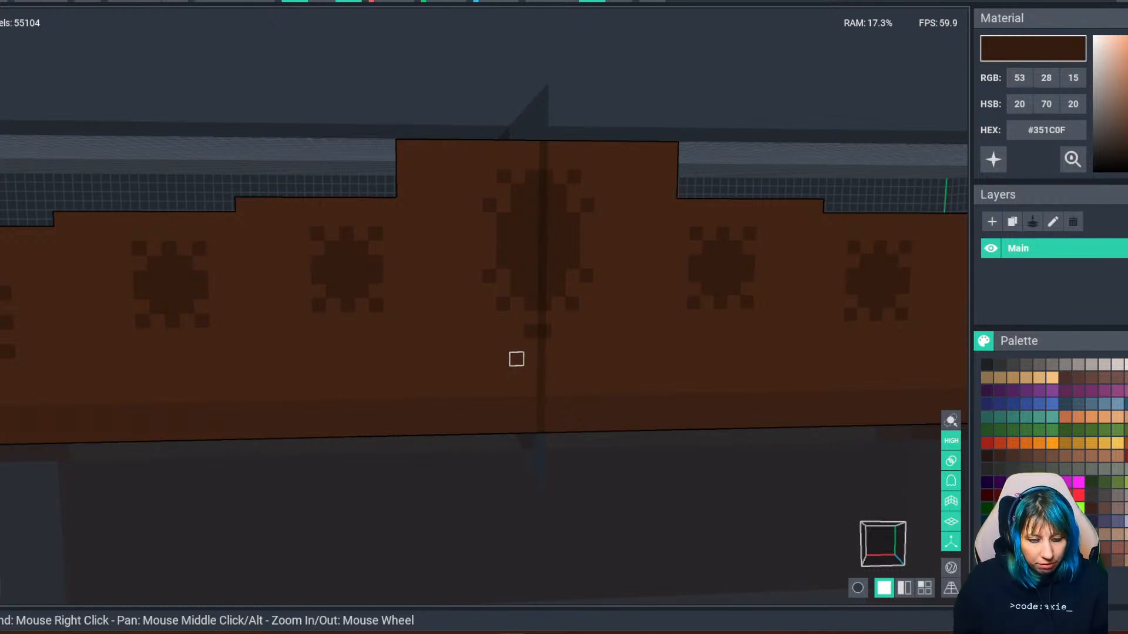
{"action": "middle_click_drag", "start_coordinate": [530, 331], "coordinate": [475, 344]}
{"action": "scroll", "coordinate": [83, 448], "scroll_direction": "down", "scroll_amount": 3}
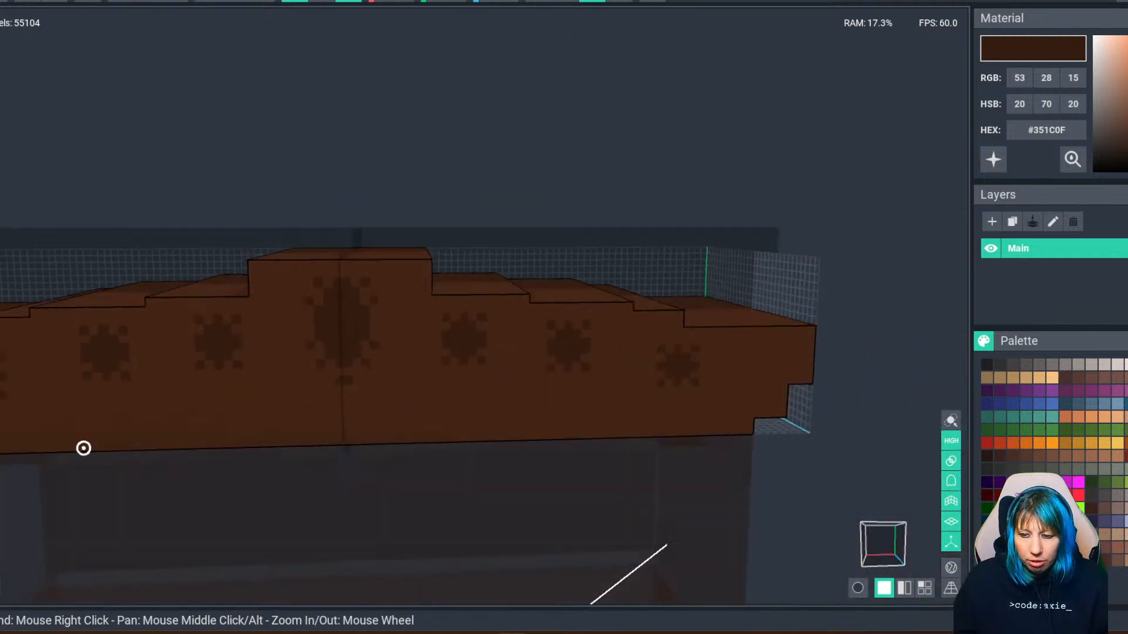
{"action": "right_click_drag", "start_coordinate": [83, 448], "coordinate": [83, 448]}
{"action": "scroll", "coordinate": [83, 448], "scroll_direction": "down", "scroll_amount": 4}
{"action": "right_click_drag", "start_coordinate": [223, 409], "coordinate": [221, 410]}
{"action": "middle_click_drag", "start_coordinate": [220, 410], "coordinate": [305, 397]}
{"action": "right_click_drag", "start_coordinate": [306, 393], "coordinate": [308, 391]}
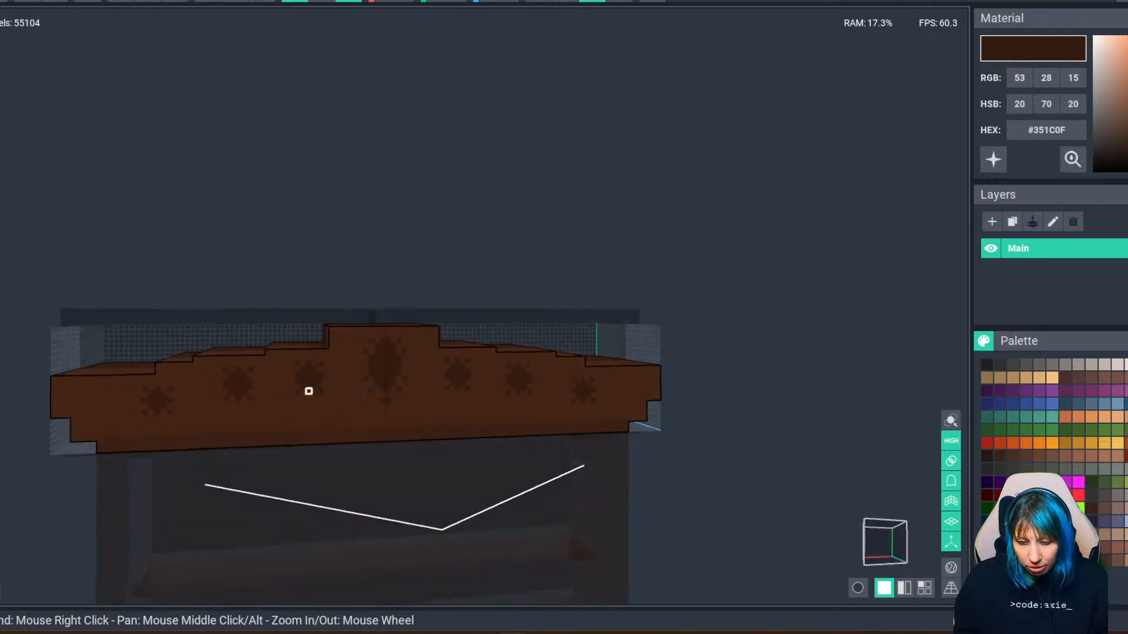
{"action": "right_click_drag", "start_coordinate": [171, 389], "coordinate": [242, 443]}
{"action": "scroll", "coordinate": [182, 391], "scroll_direction": "down", "scroll_amount": 3}
{"action": "scroll", "coordinate": [172, 395], "scroll_direction": "down", "scroll_amount": 5}
{"action": "scroll", "coordinate": [172, 395], "scroll_direction": "up", "scroll_amount": 5}
{"action": "middle_click_drag", "start_coordinate": [242, 443], "coordinate": [284, 421]}
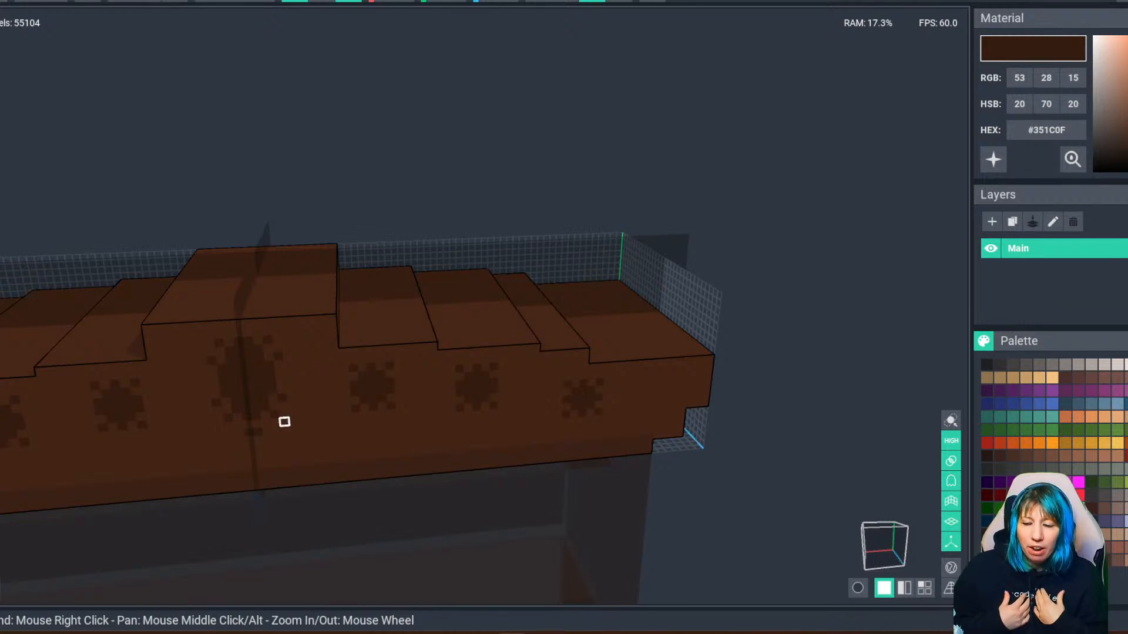
Save the decorated bookcase top model and close it to return to the Bookcase rig.
{"action": "key", "text": "ctrl+s"}
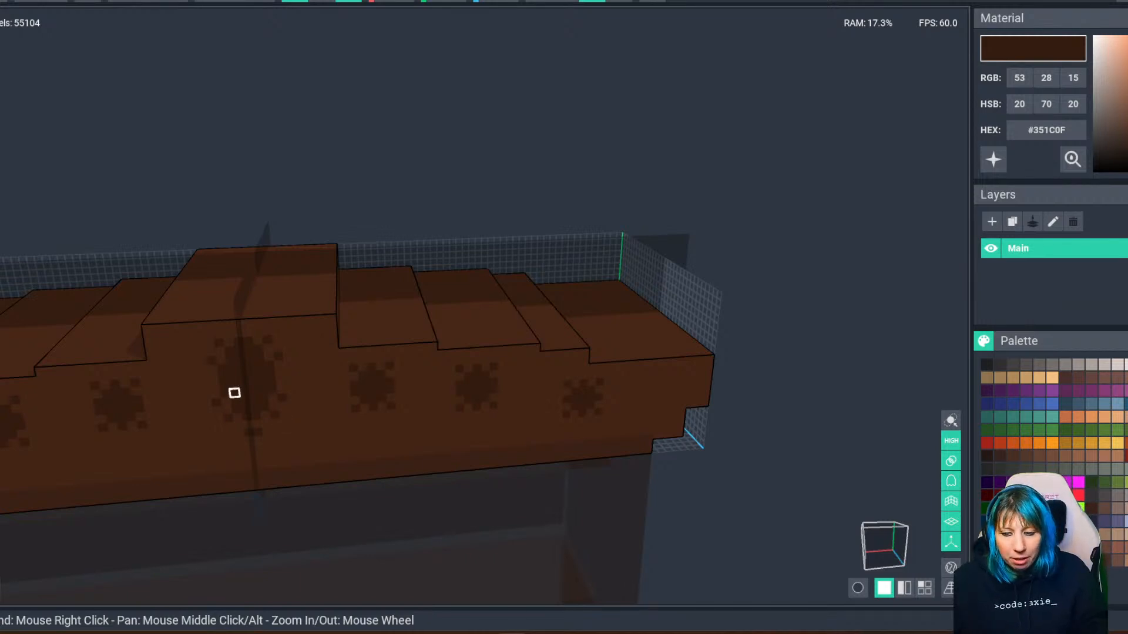
{"action": "scroll", "coordinate": [234, 393], "scroll_direction": "down", "scroll_amount": 5}
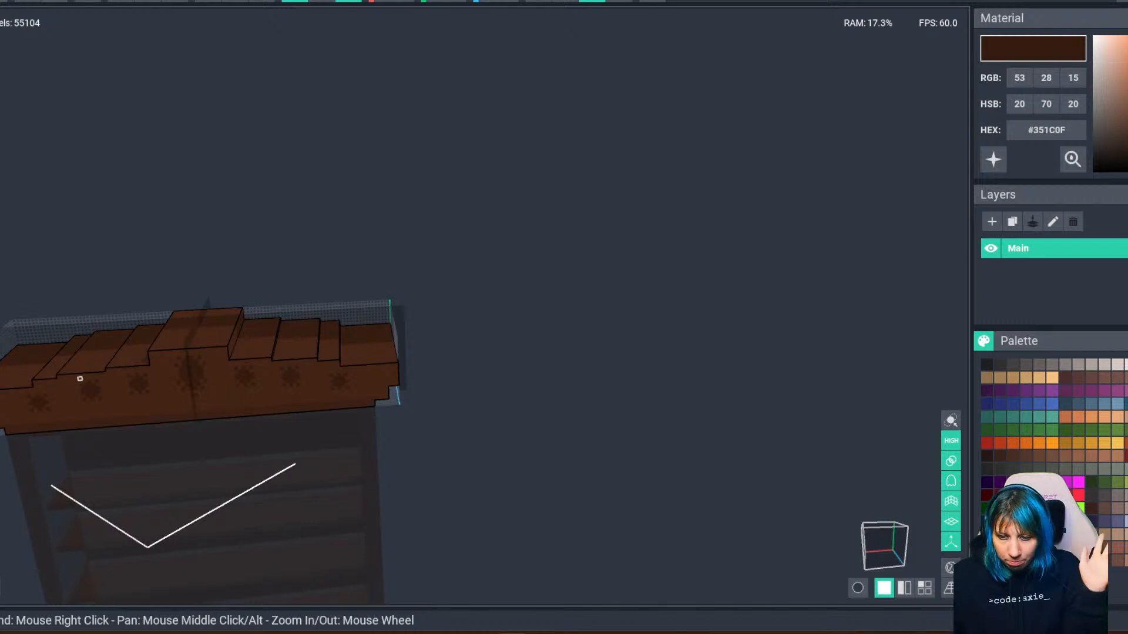
{"action": "scroll", "coordinate": [80, 380], "scroll_direction": "down", "scroll_amount": 2}
{"action": "middle_click_drag", "start_coordinate": [80, 379], "coordinate": [279, 305]}
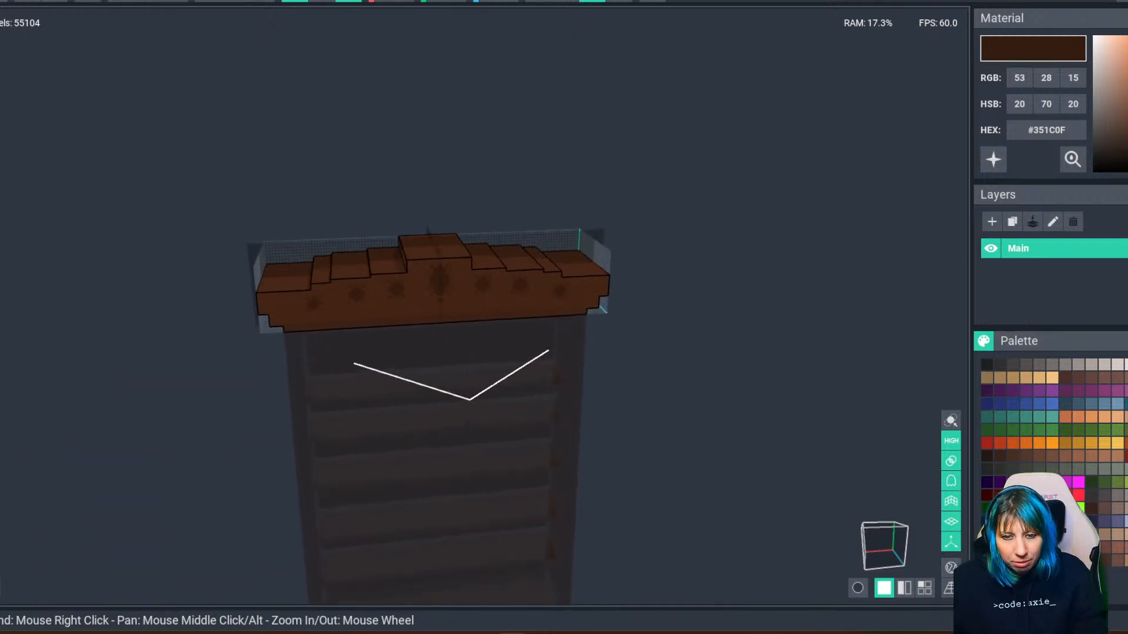
{"action": "key", "text": "ctrl+w"}
{"action": "left_click", "coordinate": [431, 208]}
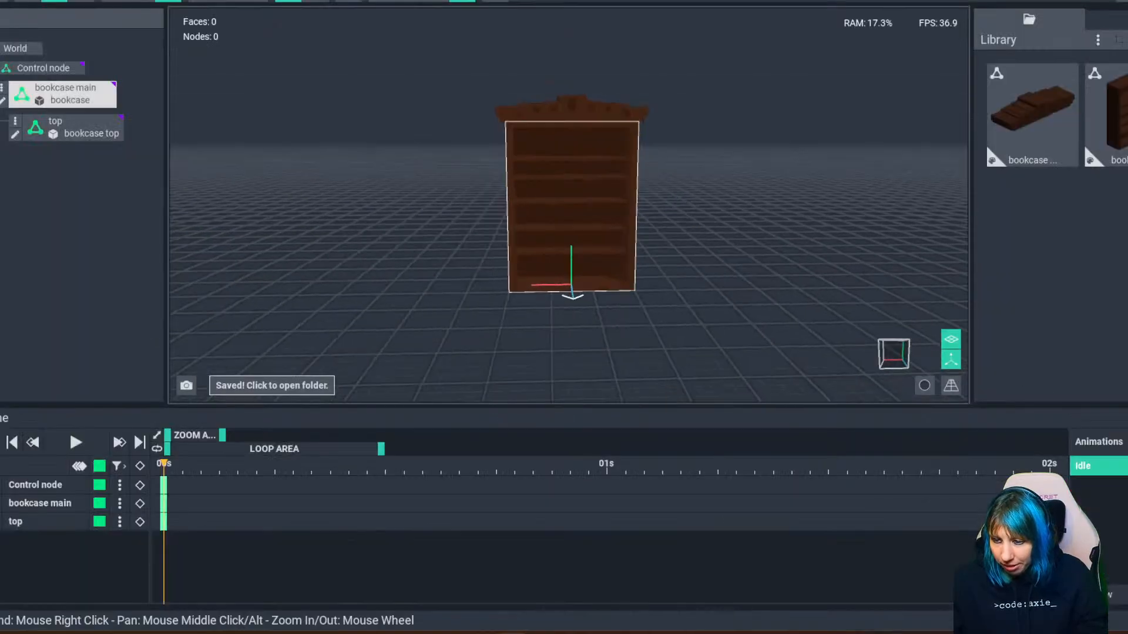
Hide the axes and inspect the assembled bookcase with its ornamented top in the rig, leaving nothing selected.
{"action": "scroll", "coordinate": [514, 286], "scroll_direction": "down", "scroll_amount": 2}
{"action": "scroll", "coordinate": [514, 285], "scroll_direction": "up", "scroll_amount": 4}
{"action": "right_click_drag", "start_coordinate": [607, 287], "coordinate": [577, 327]}
{"action": "scroll", "coordinate": [624, 284], "scroll_direction": "up", "scroll_amount": 3}
{"action": "scroll", "coordinate": [624, 286], "scroll_direction": "down", "scroll_amount": 3}
{"action": "middle_click_drag", "start_coordinate": [577, 327], "coordinate": [567, 291]}
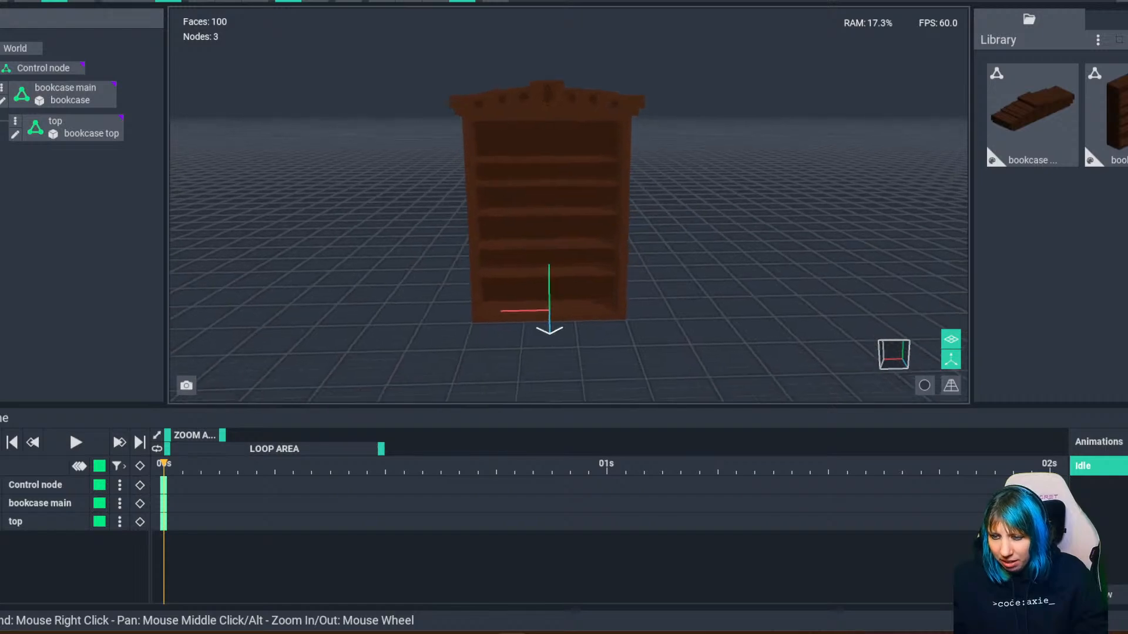
{"action": "scroll", "coordinate": [567, 294], "scroll_direction": "down", "scroll_amount": 3}
{"action": "right_click_drag", "start_coordinate": [567, 297], "coordinate": [561, 306]}
{"action": "scroll", "coordinate": [567, 294], "scroll_direction": "up", "scroll_amount": 5}
{"action": "scroll", "coordinate": [567, 295], "scroll_direction": "up", "scroll_amount": 3}
{"action": "left_click", "coordinate": [950, 359]}
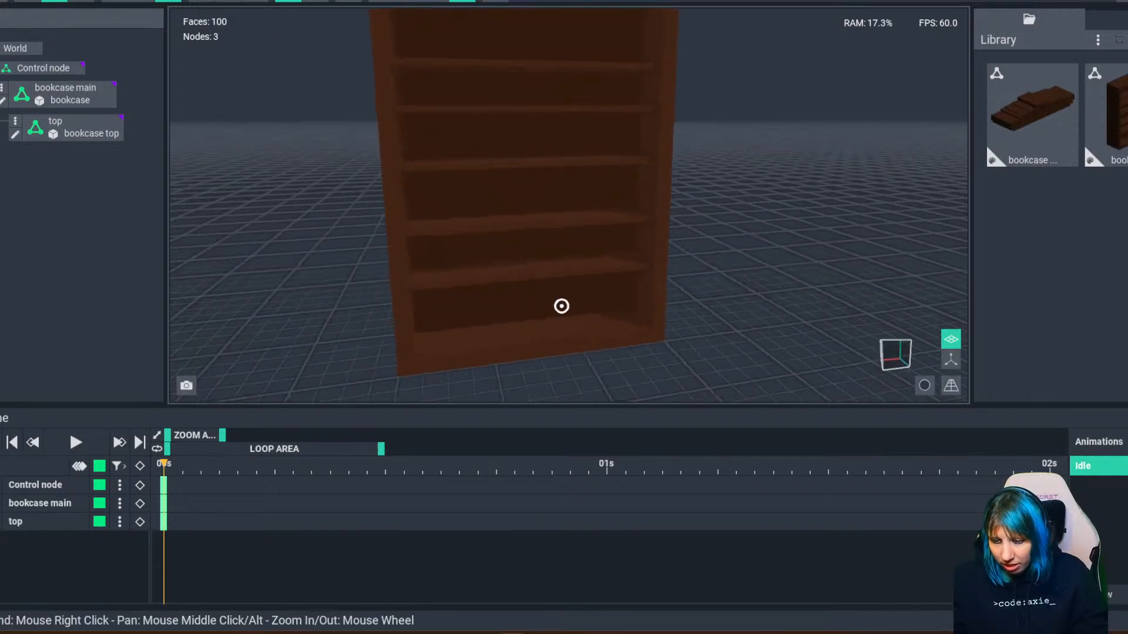
{"action": "left_click", "coordinate": [561, 306]}
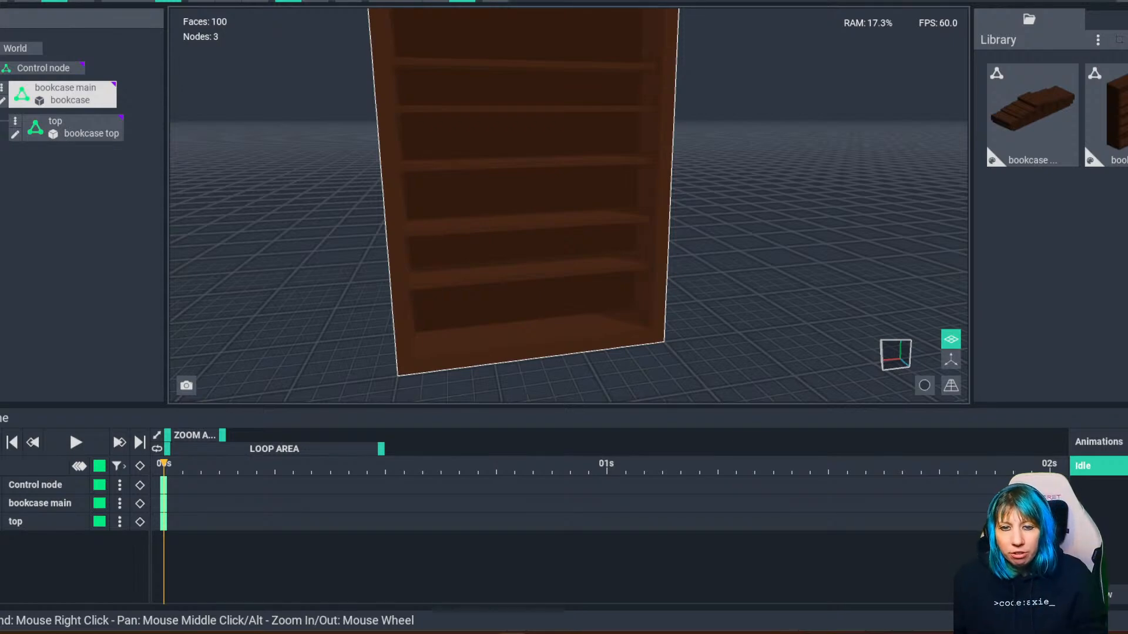
{"action": "key", "text": "Escape"}
{"action": "scroll", "coordinate": [568, 205], "scroll_direction": "down", "scroll_amount": 5}
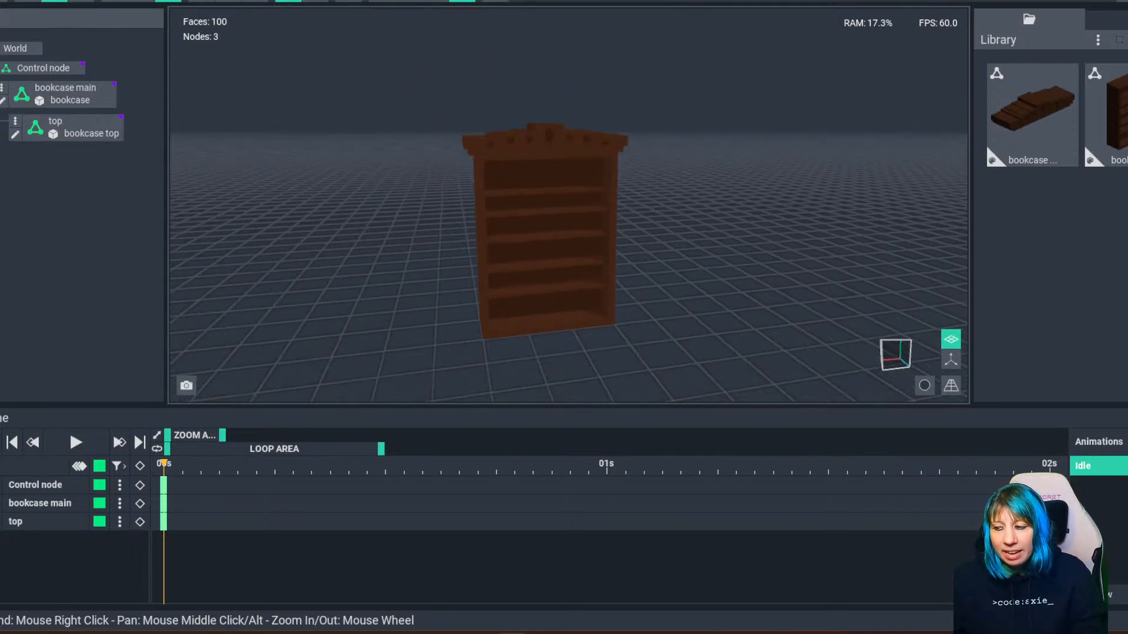
Close Bookcase.vxr with its changes saved and open the bookmarked Sleep Para.vxr.
{"action": "key", "text": "ctrl+w"}
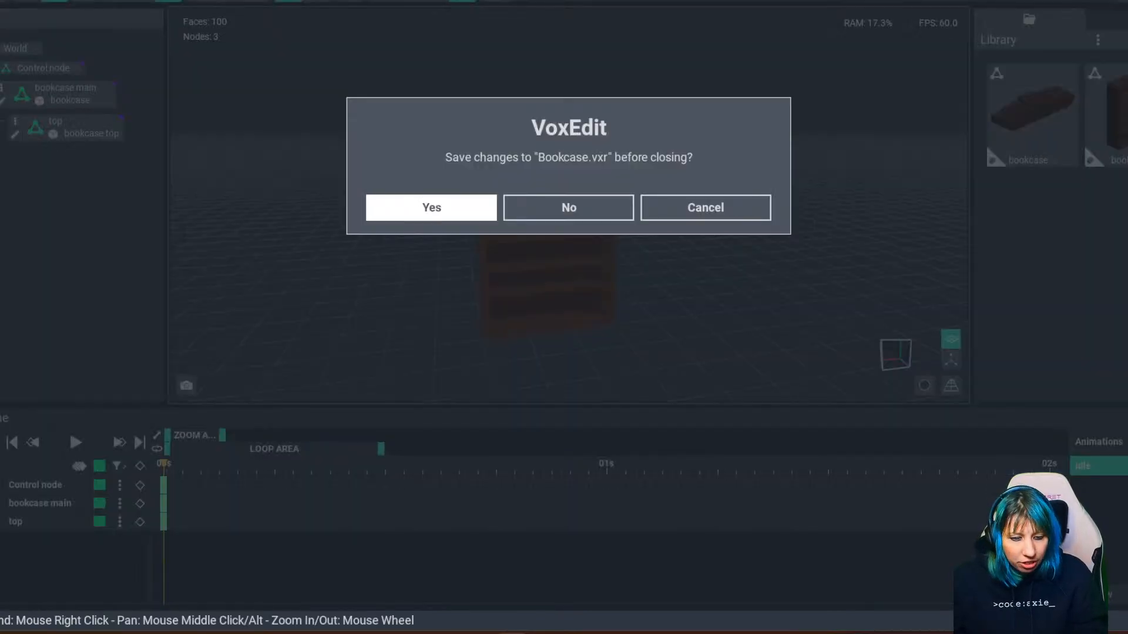
{"action": "left_click", "coordinate": [424, 210]}
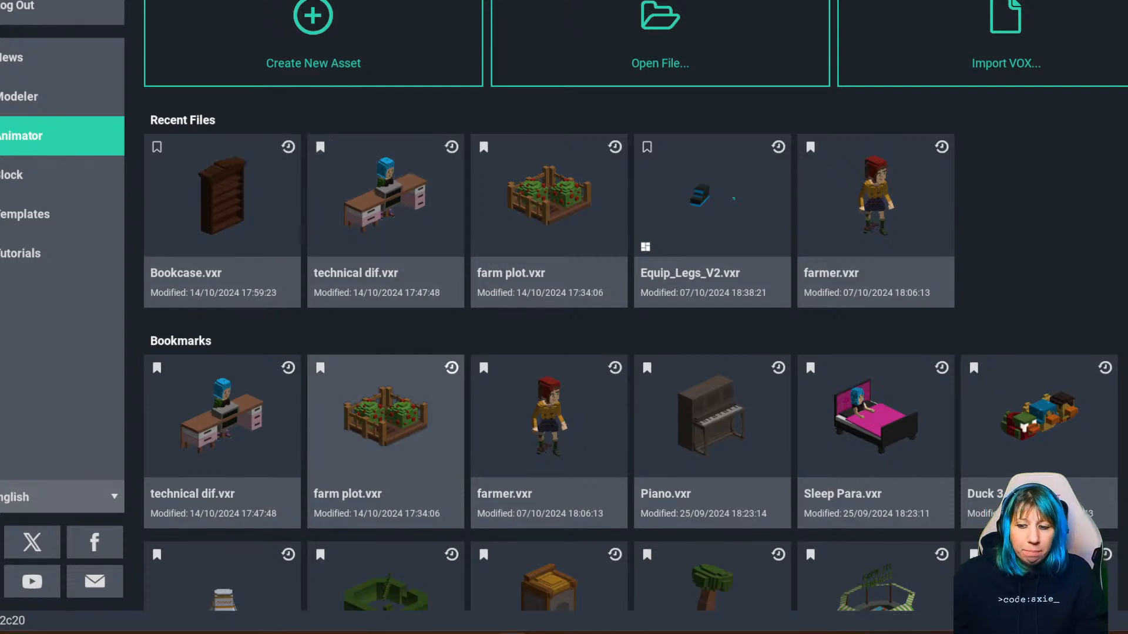
{"action": "left_click", "coordinate": [875, 417]}
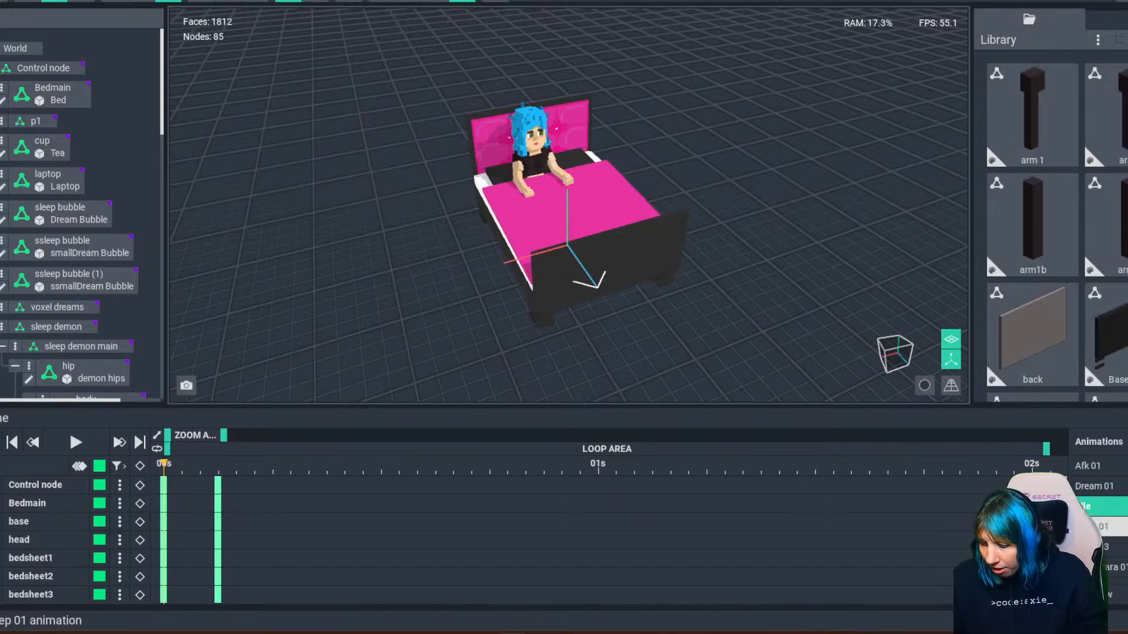
Switch the bed rig to the Para 02 animation and play it.
{"action": "left_click", "coordinate": [1099, 526]}
{"action": "scroll", "coordinate": [1098, 565], "scroll_direction": "down", "scroll_amount": 1}
{"action": "left_click", "coordinate": [1098, 528]}
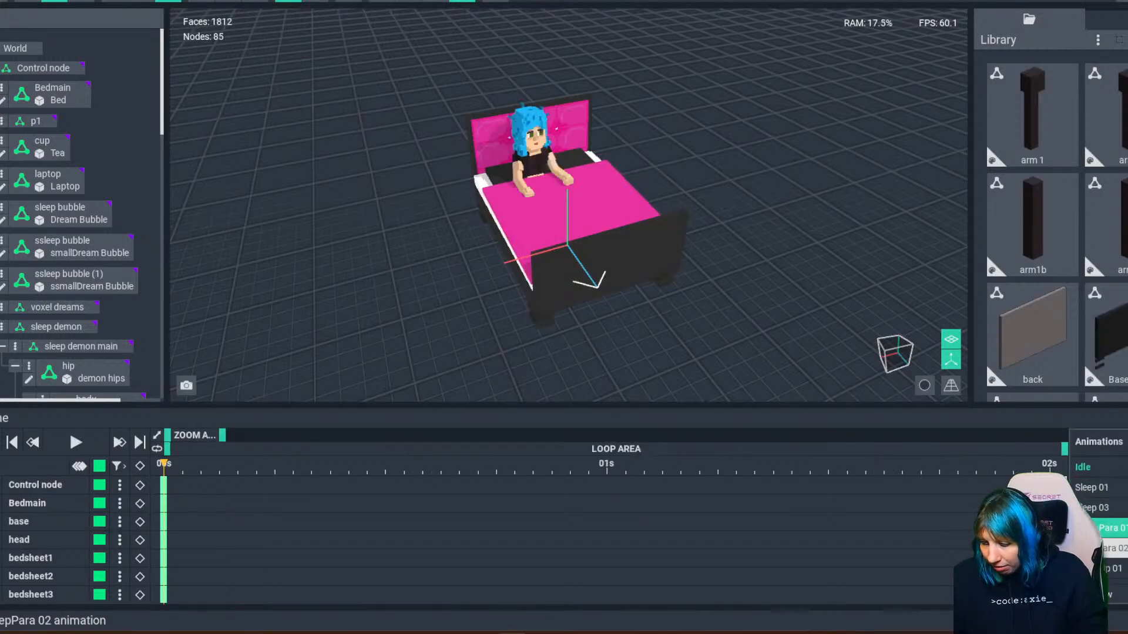
{"action": "left_click", "coordinate": [1104, 548]}
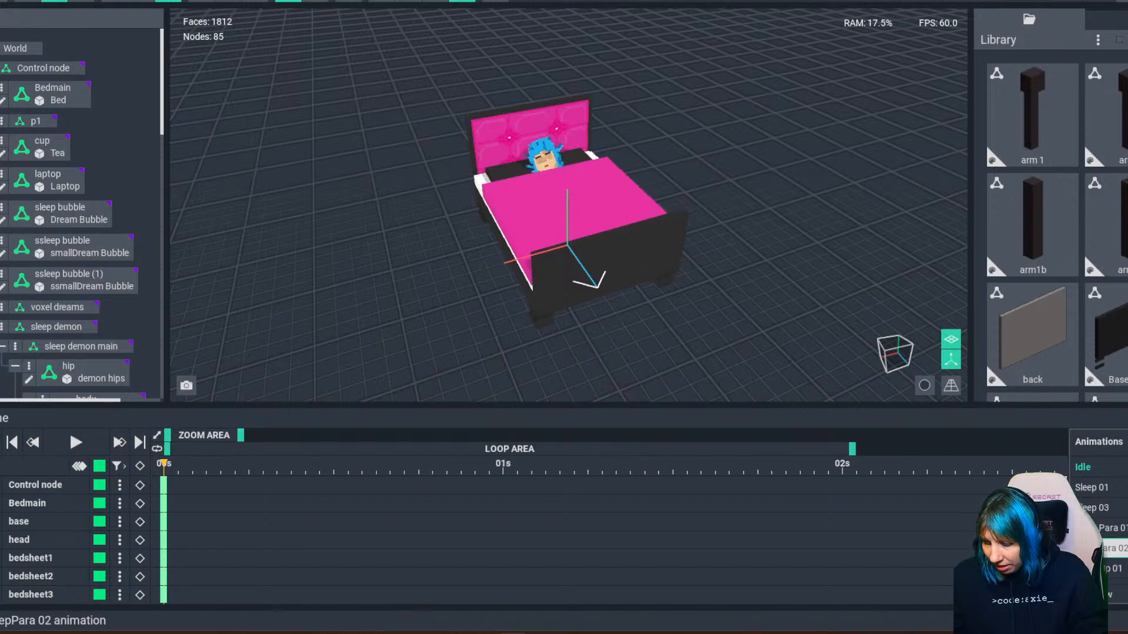
{"action": "left_click", "coordinate": [76, 442]}
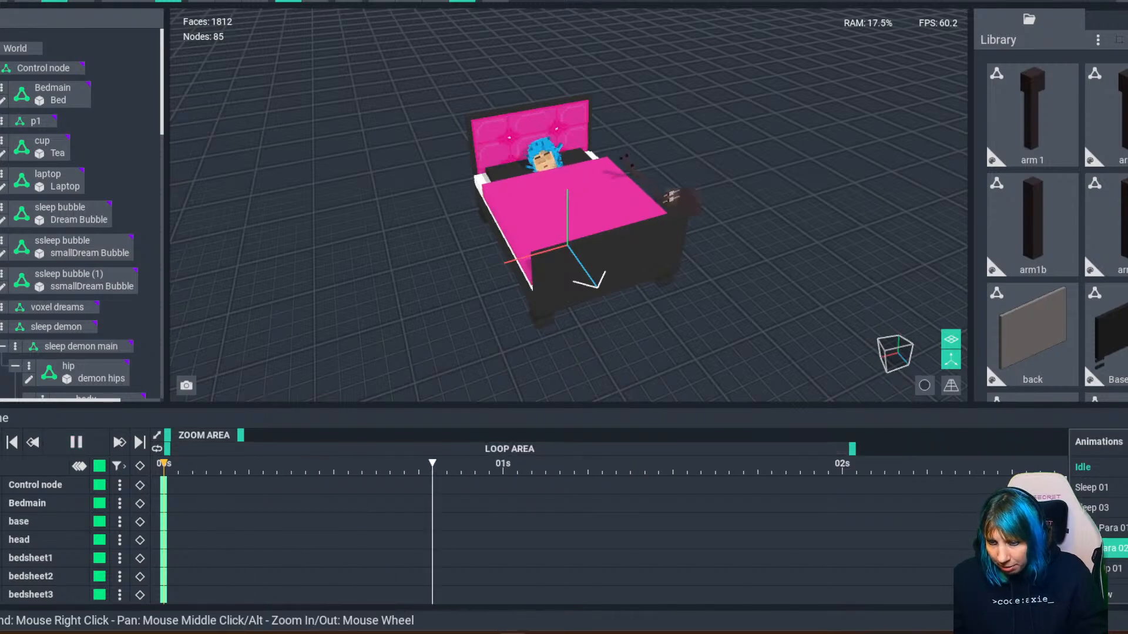
Watch the sleep demon animation from both sides of the bed with the axes hidden, and pause playback.
{"action": "right_click_drag", "start_coordinate": [567, 247], "coordinate": [696, 237]}
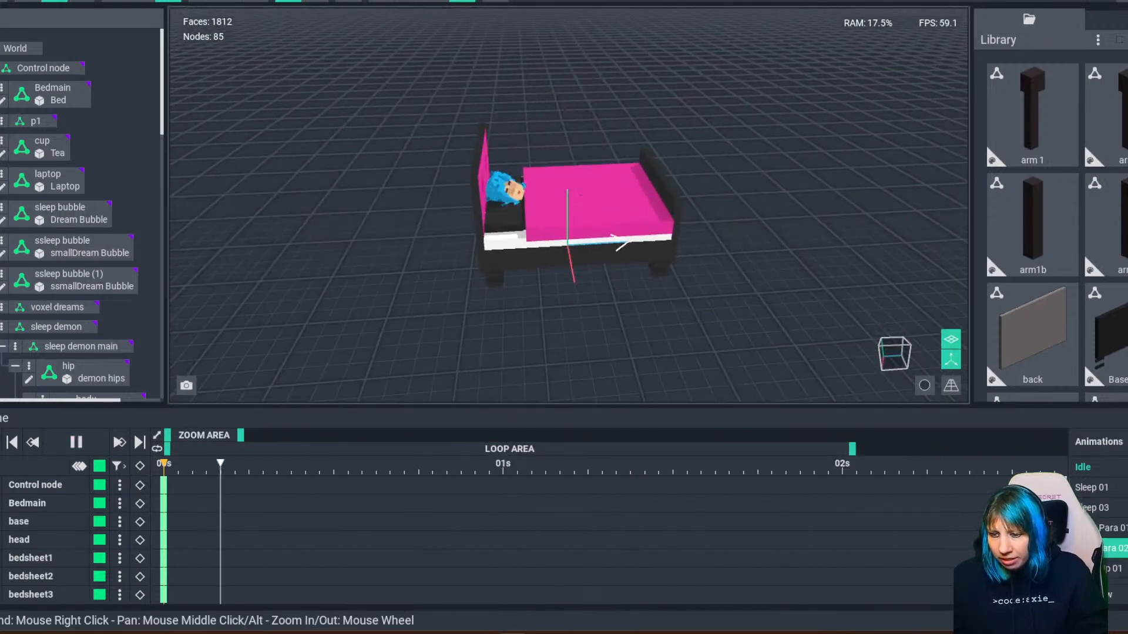
{"action": "right_click_drag", "start_coordinate": [622, 244], "coordinate": [516, 238]}
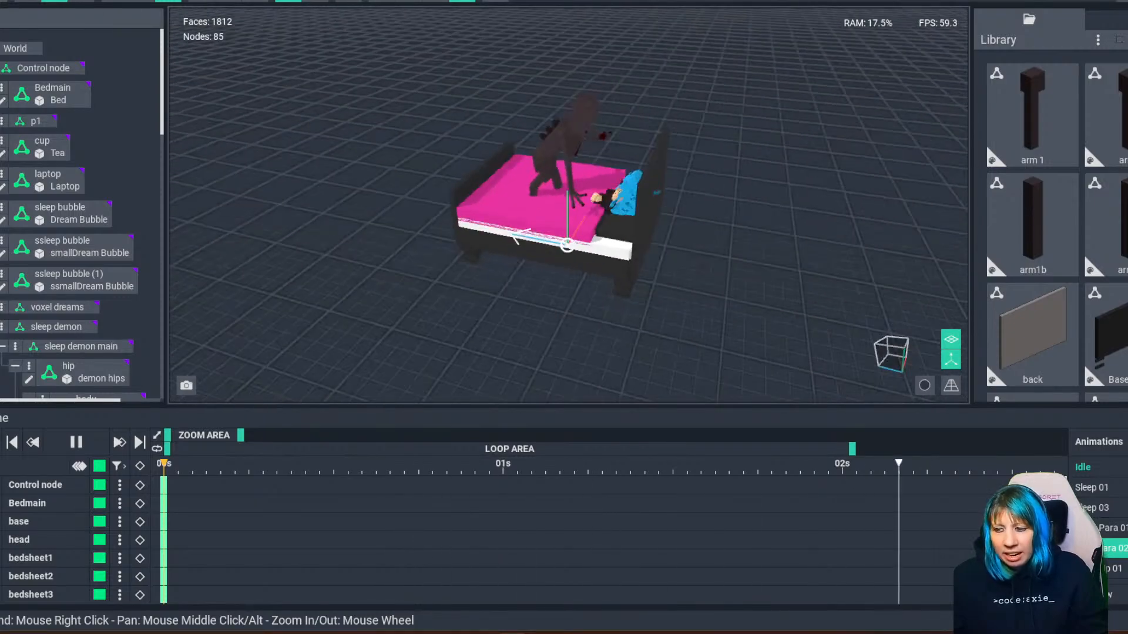
{"action": "right_click_drag", "start_coordinate": [681, 246], "coordinate": [646, 238]}
{"action": "left_click", "coordinate": [950, 358]}
{"action": "scroll", "coordinate": [568, 206], "scroll_direction": "up", "scroll_amount": 3}
{"action": "scroll", "coordinate": [569, 205], "scroll_direction": "down", "scroll_amount": 3}
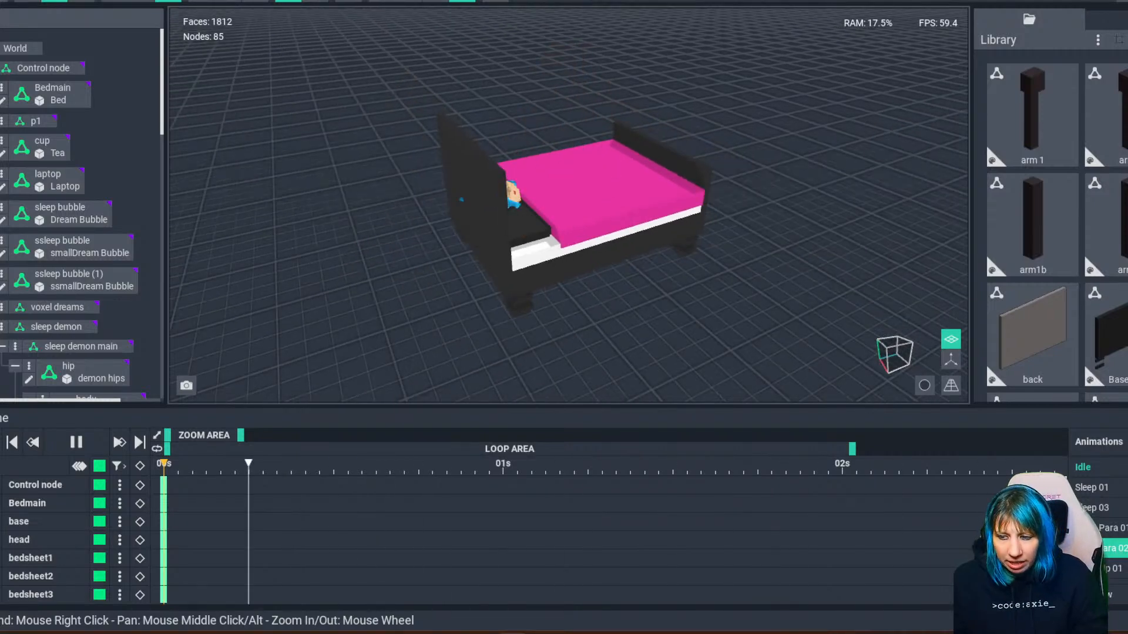
{"action": "right_click_drag", "start_coordinate": [566, 245], "coordinate": [481, 240]}
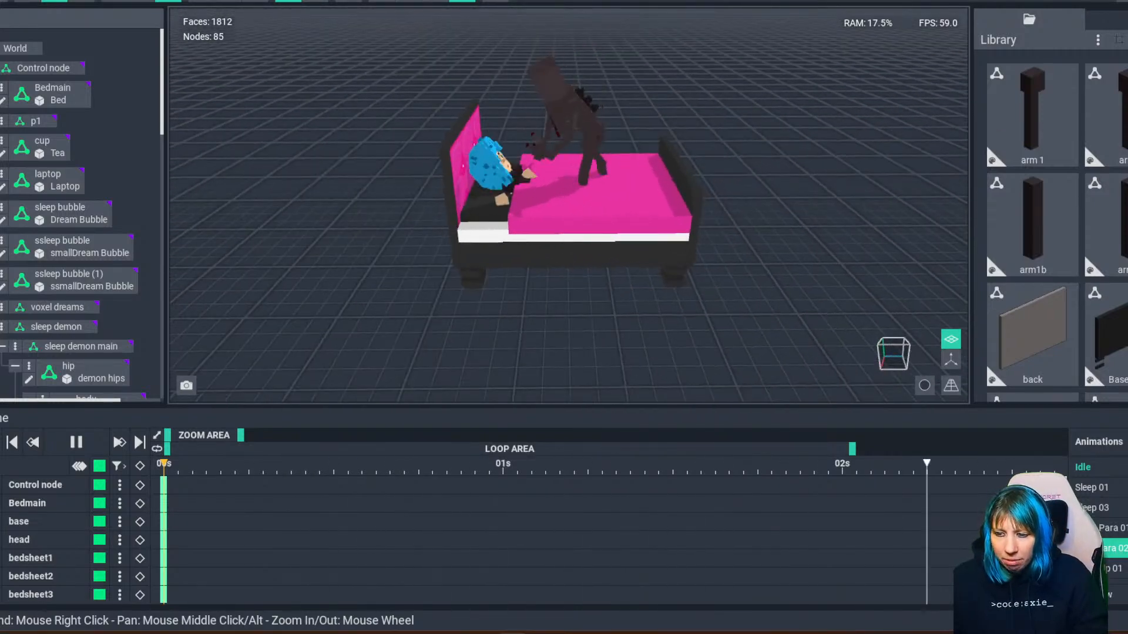
{"action": "left_click", "coordinate": [76, 443]}
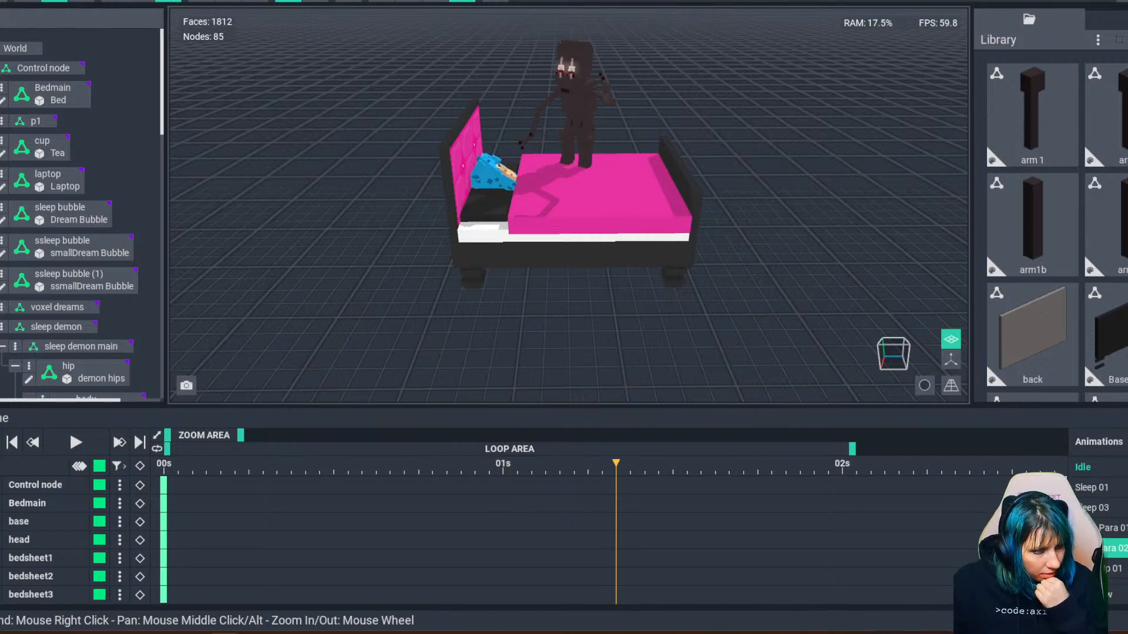
{"action": "left_click_drag", "start_coordinate": [0, 212], "coordinate": [220, 0]}
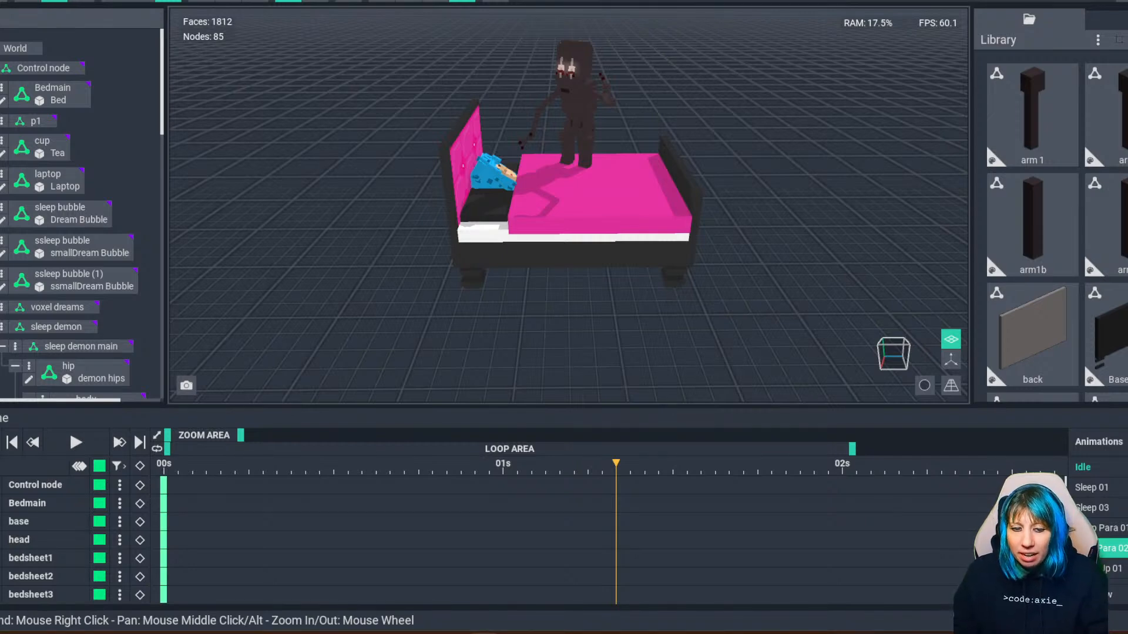
Close Sleep Para.vxr with its changes saved and reopen Bookcase.vxr.
{"action": "key", "text": "ctrl+w"}
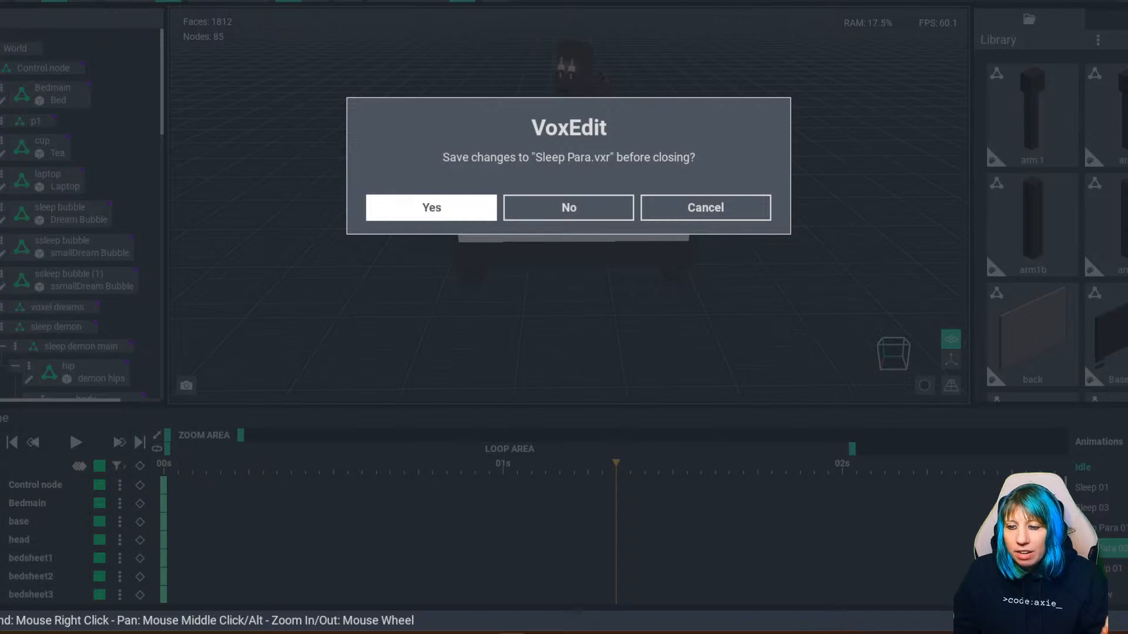
{"action": "left_click", "coordinate": [431, 208]}
{"action": "left_click", "coordinate": [385, 220]}
Turn off the axes in the reopened bookcase rig and examine its shelves and top up close and from a distance.
{"action": "right_click_drag", "start_coordinate": [652, 259], "coordinate": [535, 269]}
{"action": "scroll", "coordinate": [603, 246], "scroll_direction": "up", "scroll_amount": 3}
{"action": "left_click", "coordinate": [951, 360]}
{"action": "scroll", "coordinate": [587, 255], "scroll_direction": "down", "scroll_amount": 3}
{"action": "scroll", "coordinate": [535, 269], "scroll_direction": "up", "scroll_amount": 4}
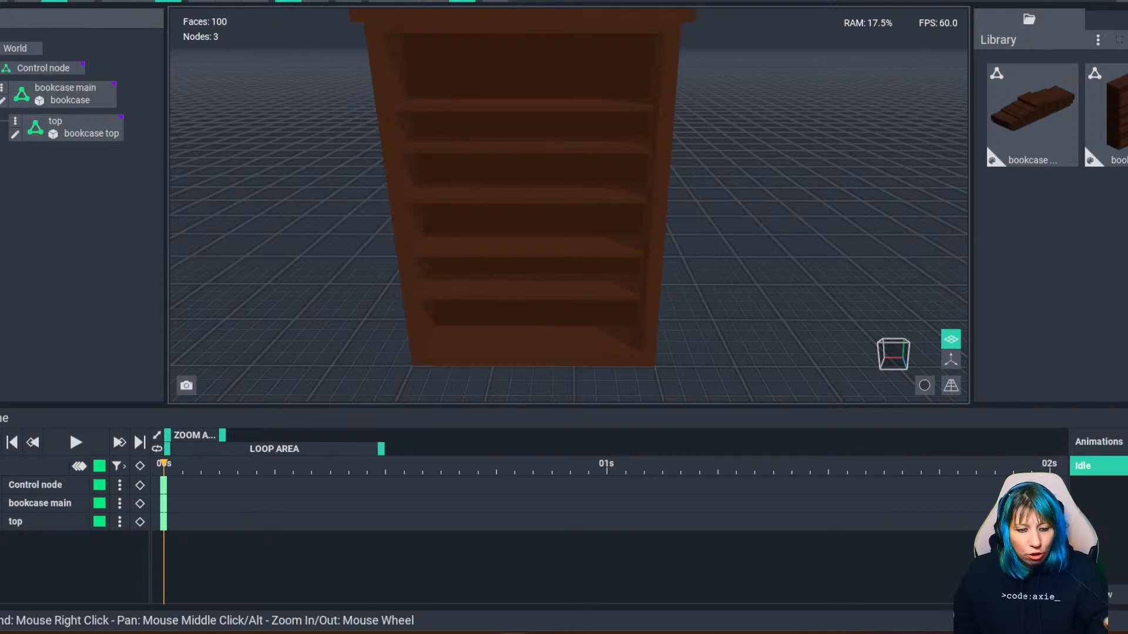
{"action": "right_click_drag", "start_coordinate": [516, 206], "coordinate": [587, 205]}
{"action": "scroll", "coordinate": [528, 205], "scroll_direction": "down", "scroll_amount": 5}
{"action": "scroll", "coordinate": [523, 205], "scroll_direction": "up", "scroll_amount": 3}
{"action": "middle_click_drag", "start_coordinate": [605, 205], "coordinate": [606, 302]}
{"action": "scroll", "coordinate": [614, 364], "scroll_direction": "down", "scroll_amount": 4}
{"action": "right_click_drag", "start_coordinate": [606, 302], "coordinate": [606, 279]}
{"action": "middle_click_drag", "start_coordinate": [606, 279], "coordinate": [600, 252]}
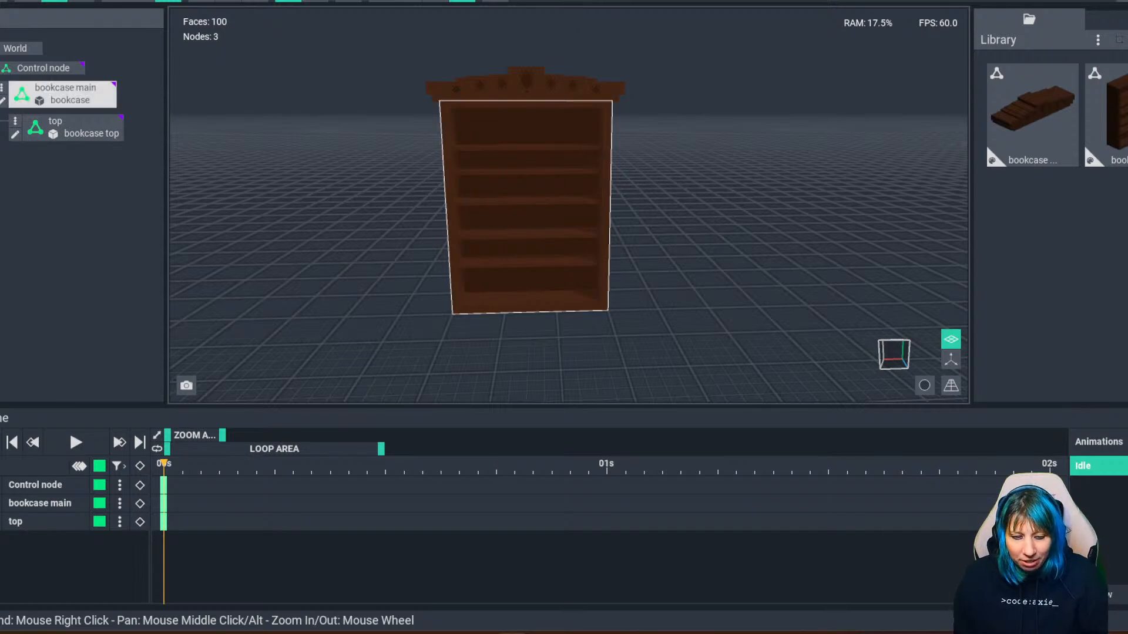
{"action": "scroll", "coordinate": [528, 217], "scroll_direction": "up", "scroll_amount": 4}
{"action": "middle_click_drag", "start_coordinate": [529, 218], "coordinate": [532, 247]}
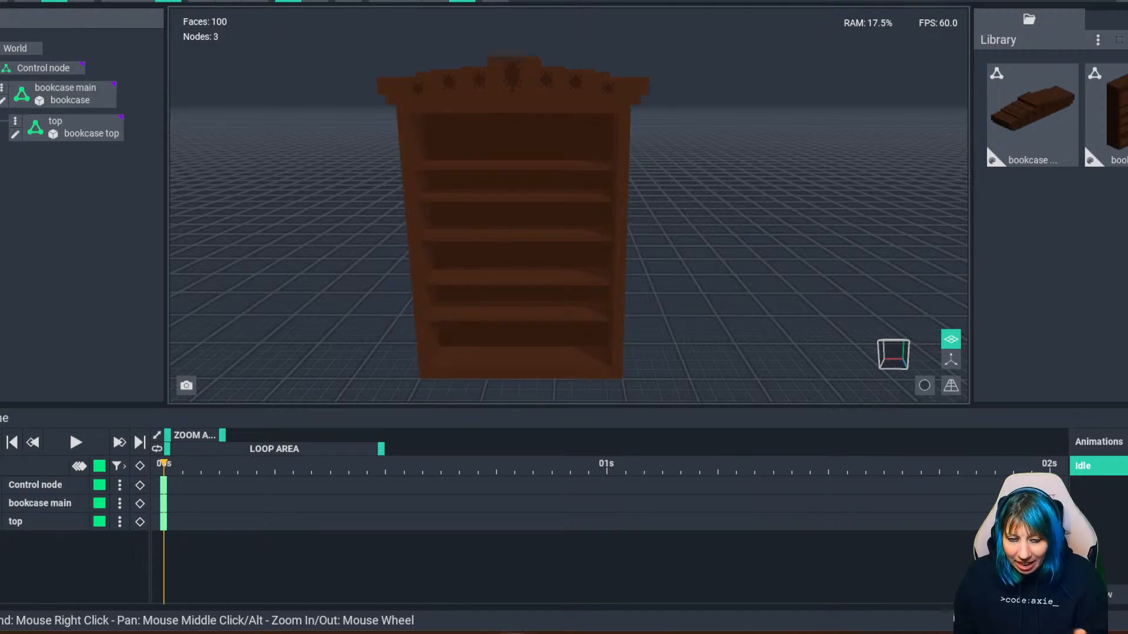
{"action": "right_click_drag", "start_coordinate": [517, 229], "coordinate": [550, 224]}
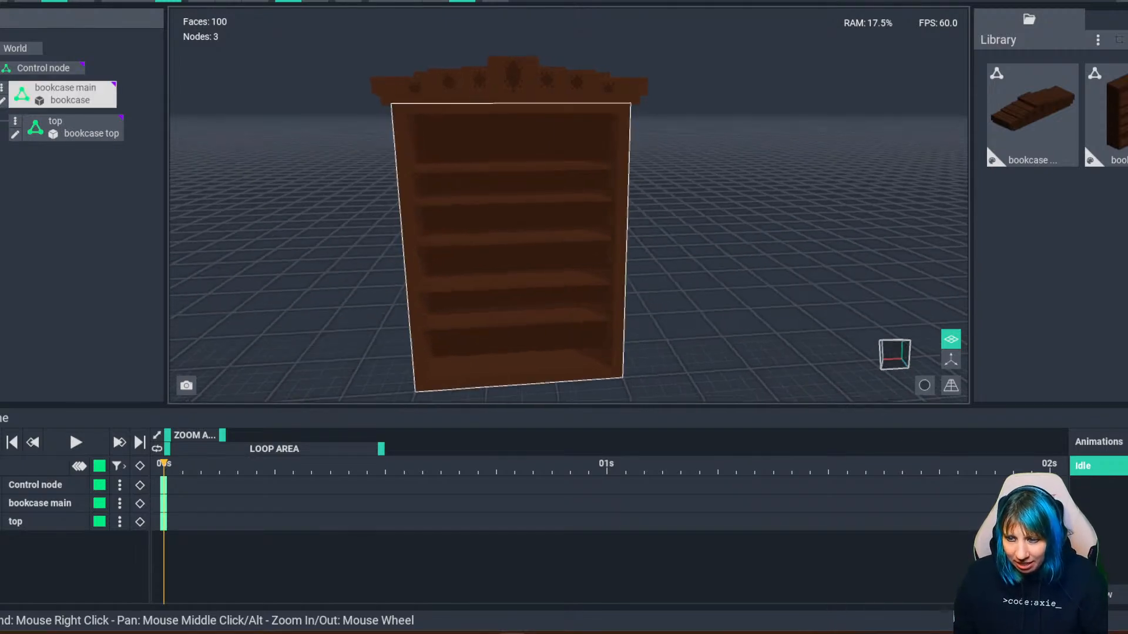
Create a new model named candle in the library.
{"action": "scroll", "coordinate": [528, 223], "scroll_direction": "down", "scroll_amount": 1}
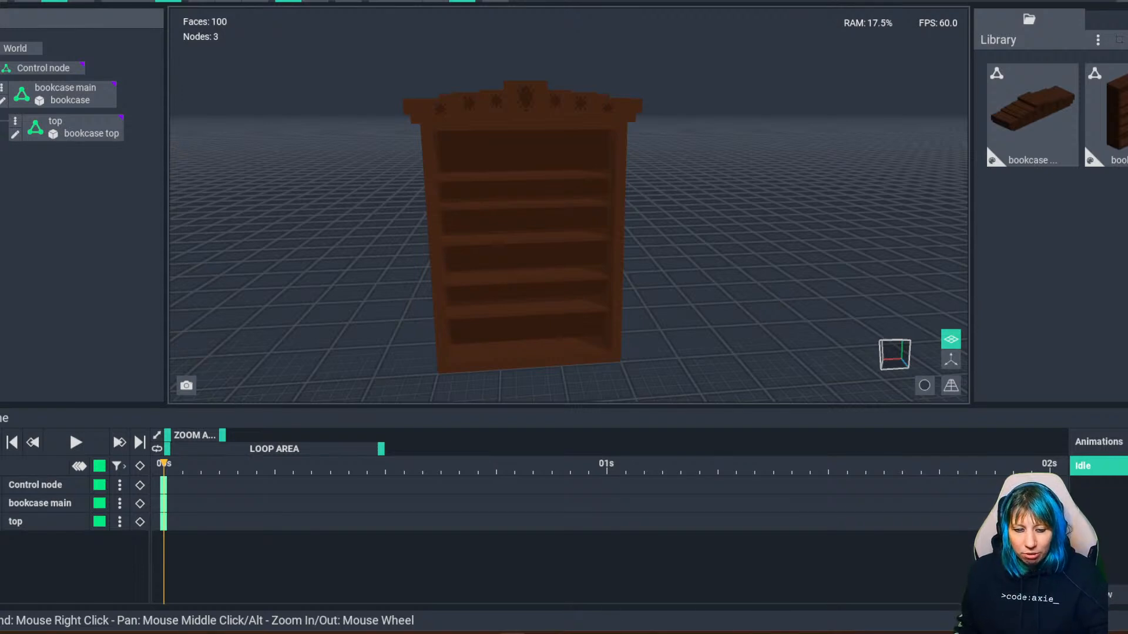
{"action": "left_click", "coordinate": [1098, 39]}
{"action": "left_click", "coordinate": [1018, 55]}
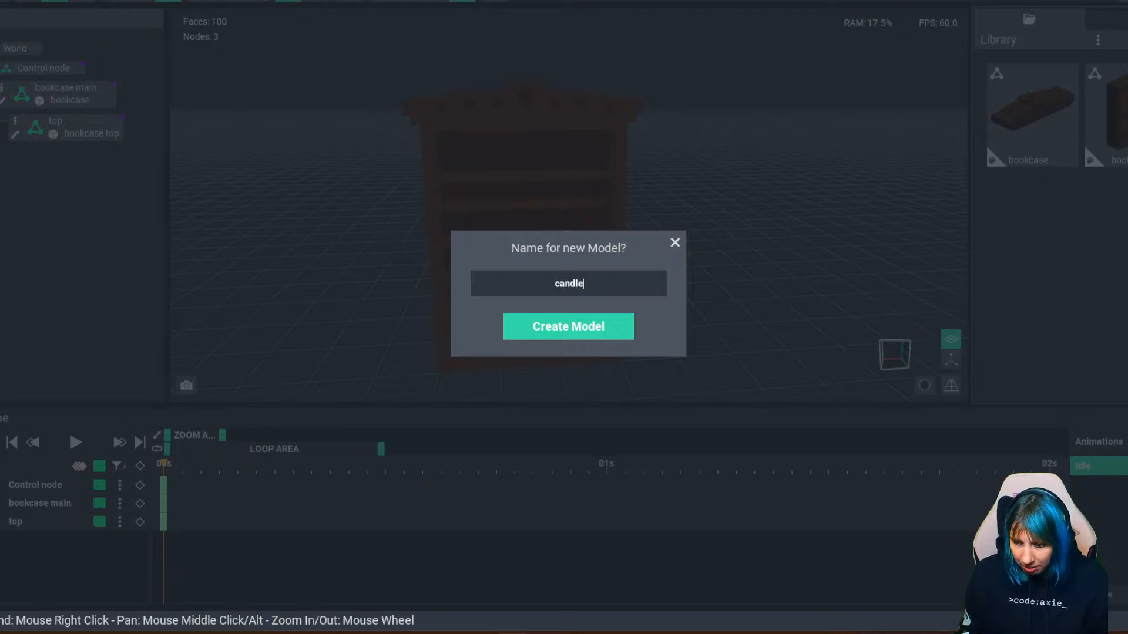
{"action": "key", "text": "Return"}
Turn on mirroring across both horizontal axes of the empty candle model and pick the dark grey palette colour #242623.
{"action": "right_click_drag", "start_coordinate": [491, 370], "coordinate": [441, 335]}
{"action": "scroll", "coordinate": [445, 388], "scroll_direction": "up", "scroll_amount": 3}
{"action": "right_click_drag", "start_coordinate": [453, 433], "coordinate": [535, 408]}
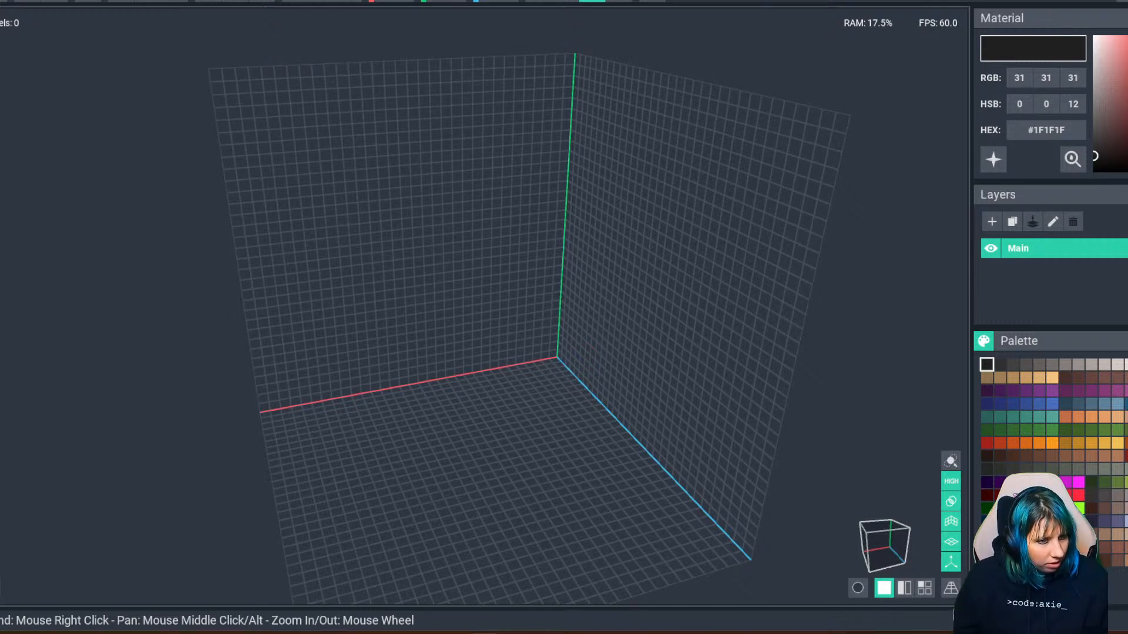
{"action": "scroll", "coordinate": [496, 404], "scroll_direction": "up", "scroll_amount": 6}
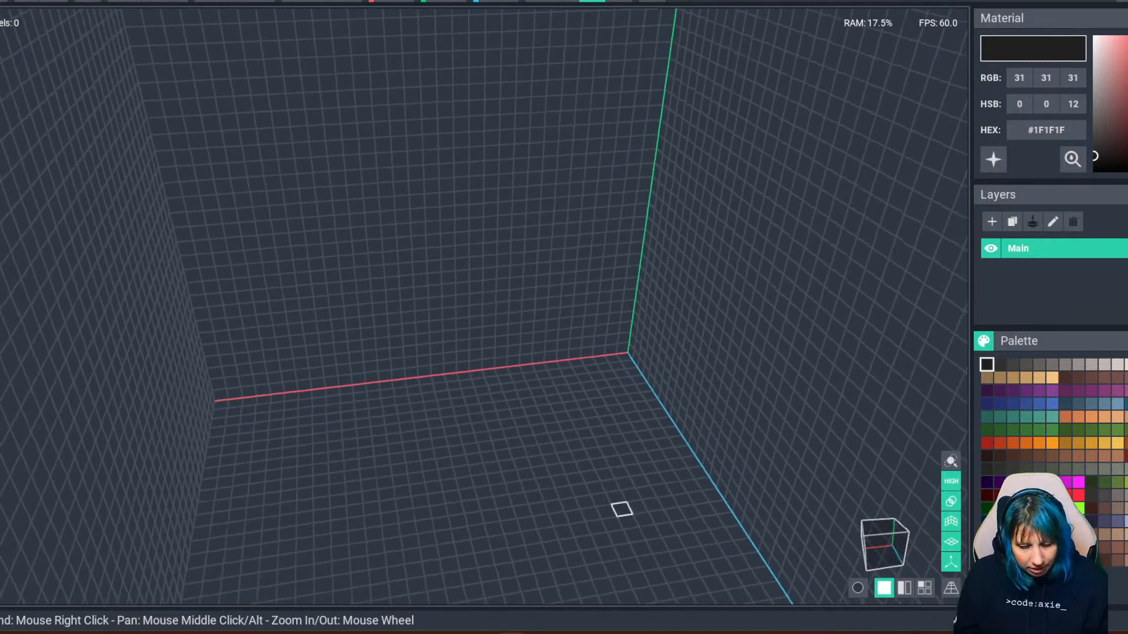
{"action": "left_click", "coordinate": [295, 1]}
{"action": "left_click", "coordinate": [349, 2]}
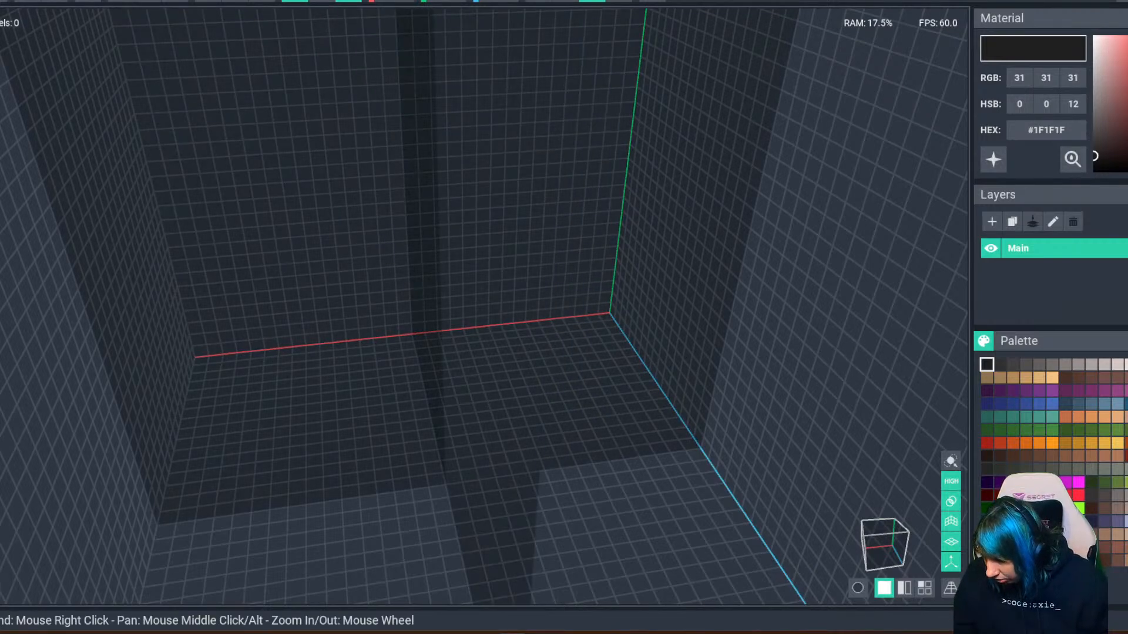
{"action": "left_click", "coordinate": [986, 468]}
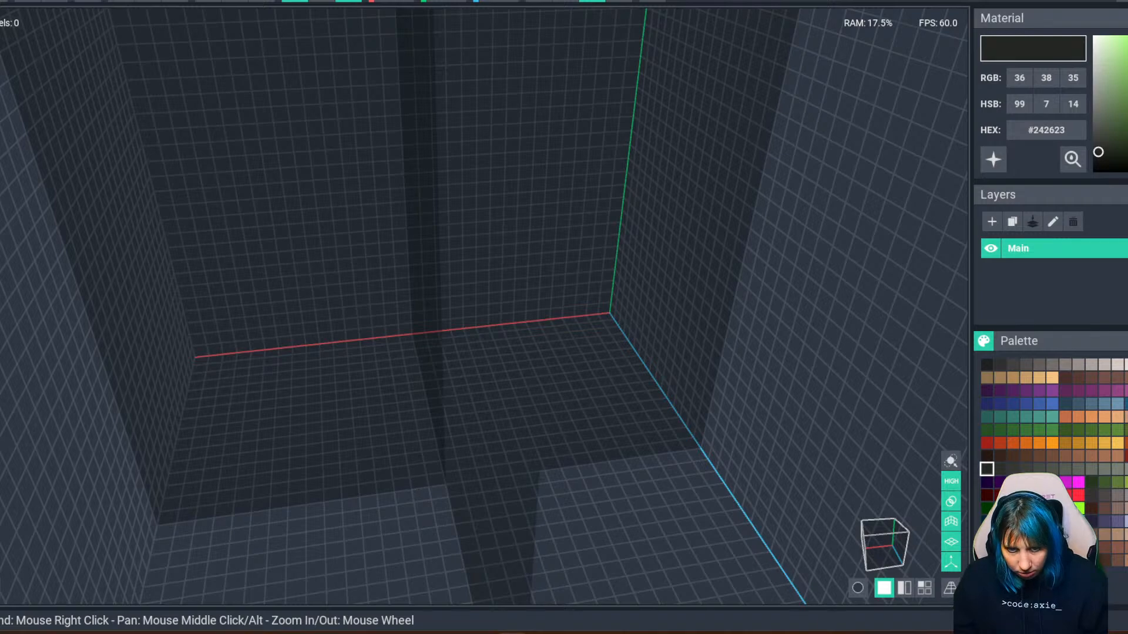
Draw a 6 by 6 voxel square base slab in dark grey #242623 and raise an upright post on each of its four corners.
{"action": "left_click_drag", "start_coordinate": [396, 451], "coordinate": [493, 498]}
{"action": "scroll", "coordinate": [396, 498], "scroll_direction": "up", "scroll_amount": 2}
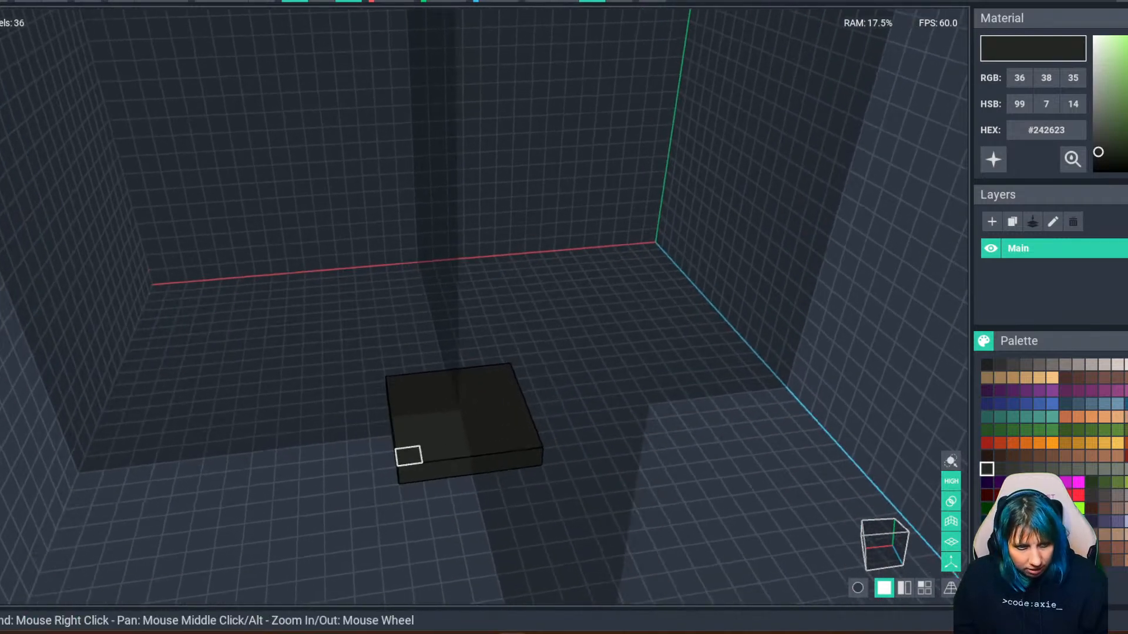
{"action": "left_click", "coordinate": [407, 438]}
{"action": "left_click", "coordinate": [405, 414]}
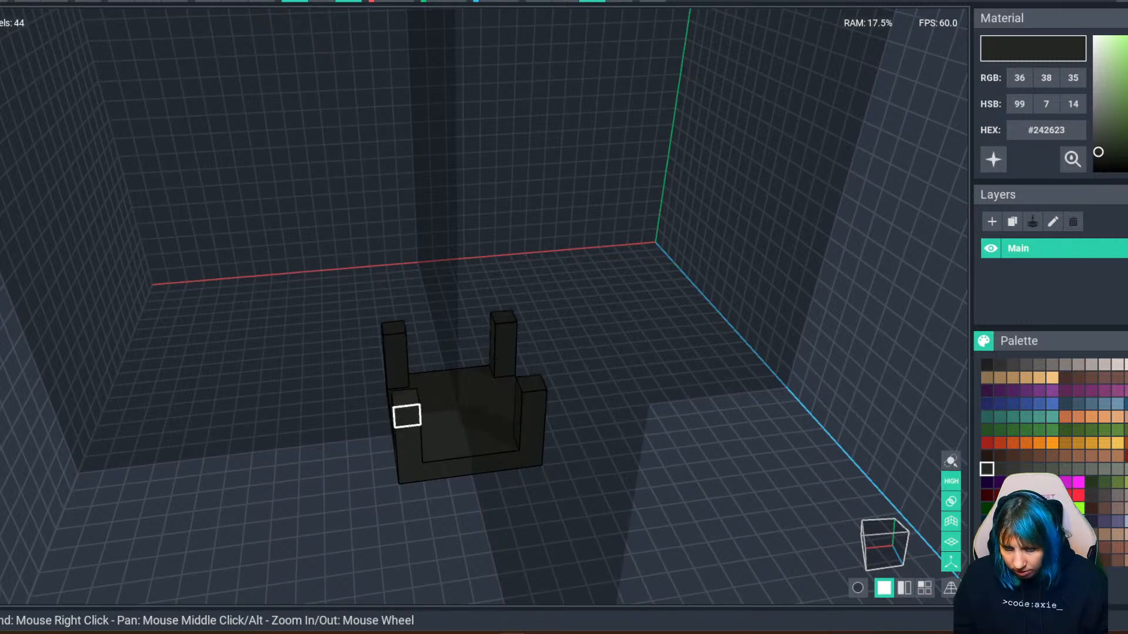
{"action": "left_click", "coordinate": [404, 394]}
{"action": "left_click", "coordinate": [403, 375]}
{"action": "left_click", "coordinate": [390, 288]}
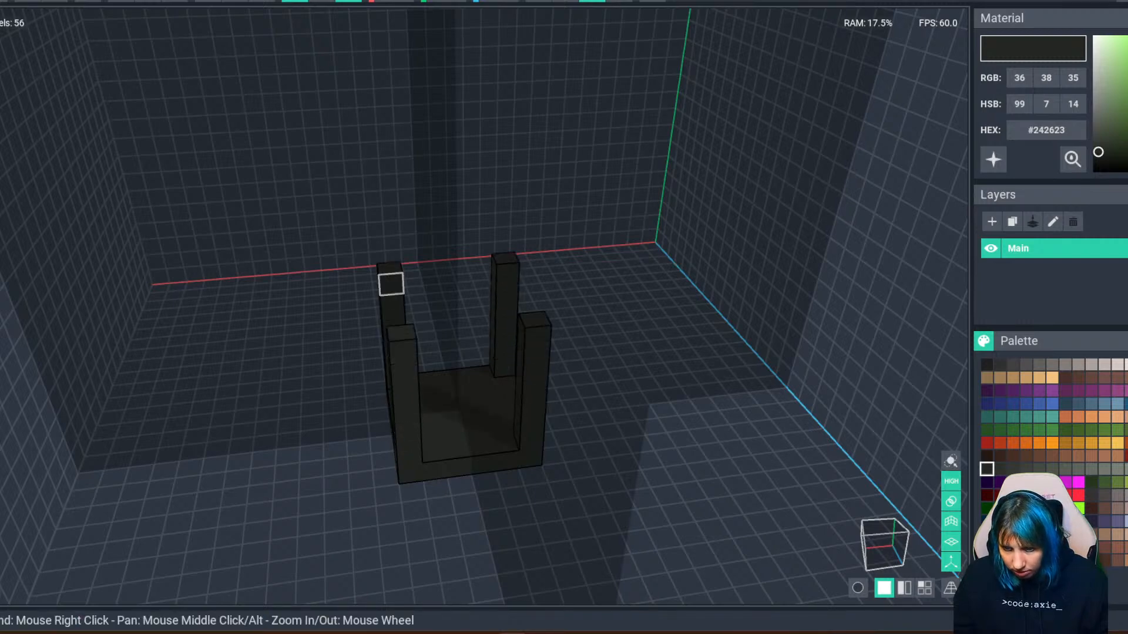
{"action": "left_click", "coordinate": [391, 283]}
{"action": "left_click", "coordinate": [392, 296]}
Join the upper parts of the four posts with connecting beams and fill the top into a solid, flat roof.
{"action": "right_click_drag", "start_coordinate": [443, 438], "coordinate": [389, 353]}
{"action": "left_click", "coordinate": [359, 342]}
{"action": "left_click", "coordinate": [360, 363]}
{"action": "left_click", "coordinate": [415, 269]}
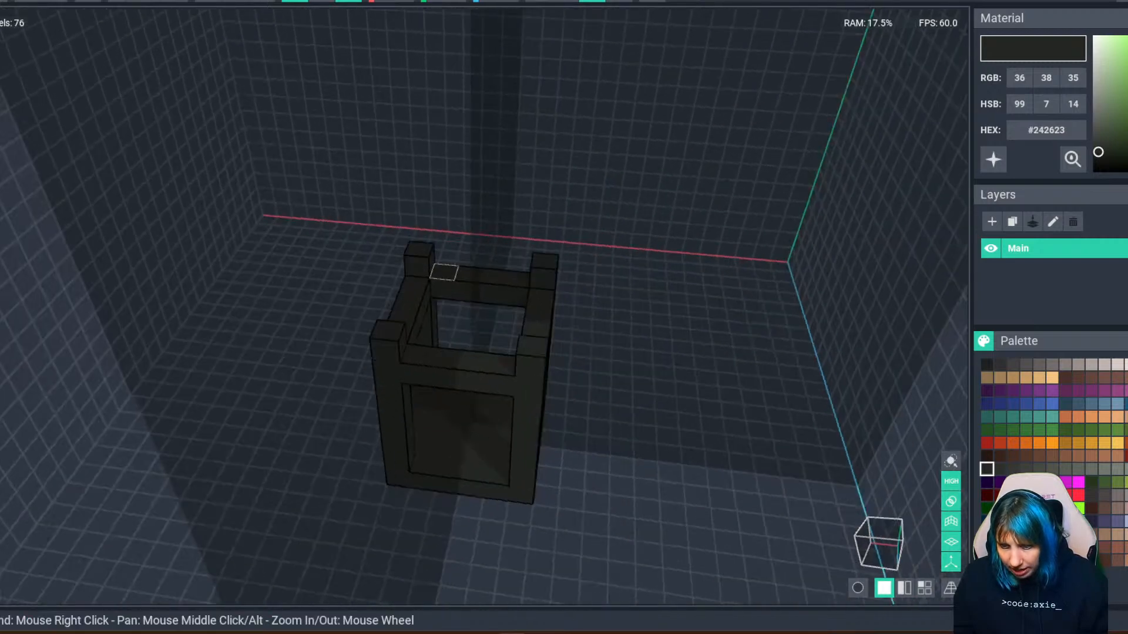
{"action": "left_click", "coordinate": [455, 272]}
{"action": "mouse_move", "coordinate": [416, 267]}
{"action": "left_mouse_down"}
{"action": "mouse_move", "coordinate": [406, 290]}
{"action": "mouse_move", "coordinate": [514, 274]}
{"action": "mouse_move", "coordinate": [435, 282]}
{"action": "left_mouse_up"}
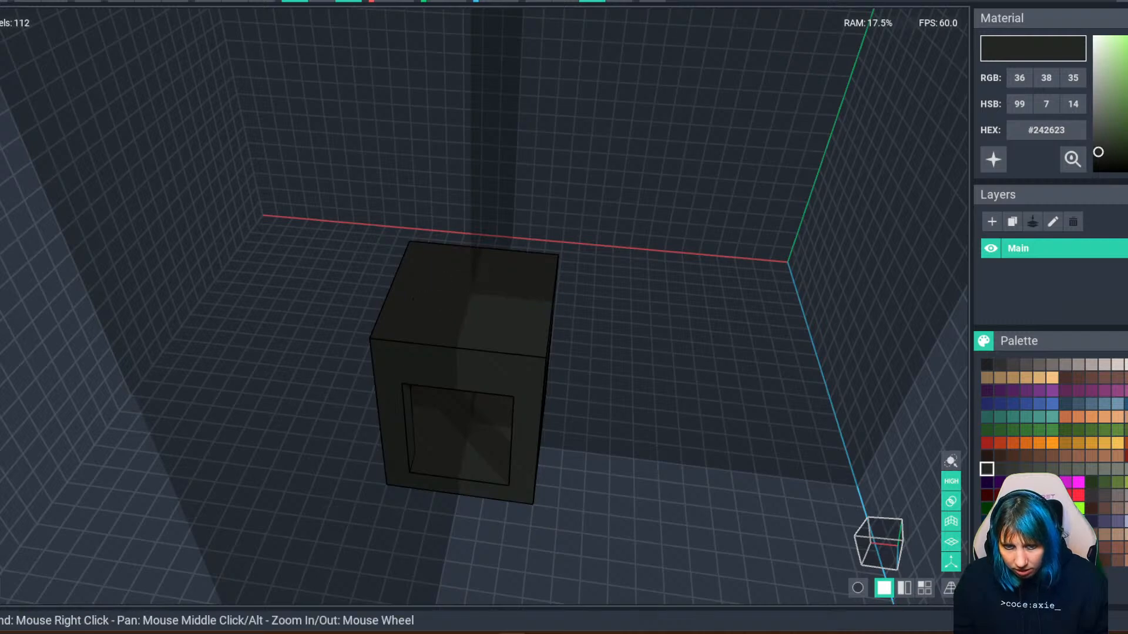
Remove the four corner voxels of the roof's top layer and add a one-voxel-high 4 by 2 block at its centre.
{"action": "left_click", "coordinate": [417, 252]}
{"action": "right_click_drag", "start_coordinate": [363, 338], "coordinate": [182, 319]}
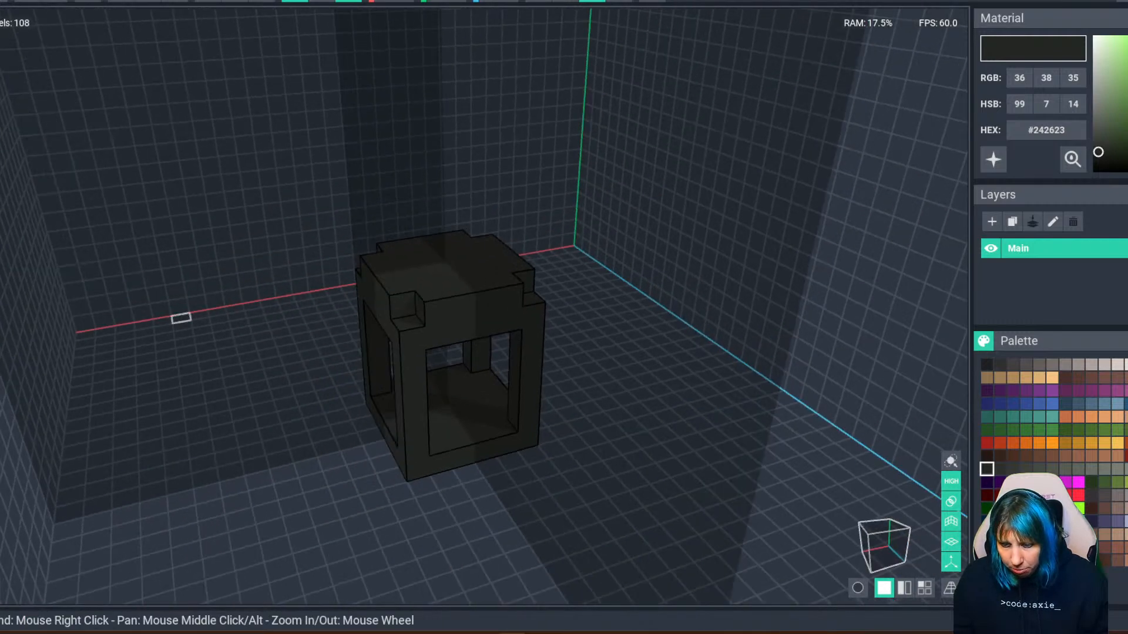
{"action": "right_click_drag", "start_coordinate": [277, 324], "coordinate": [31, 329]}
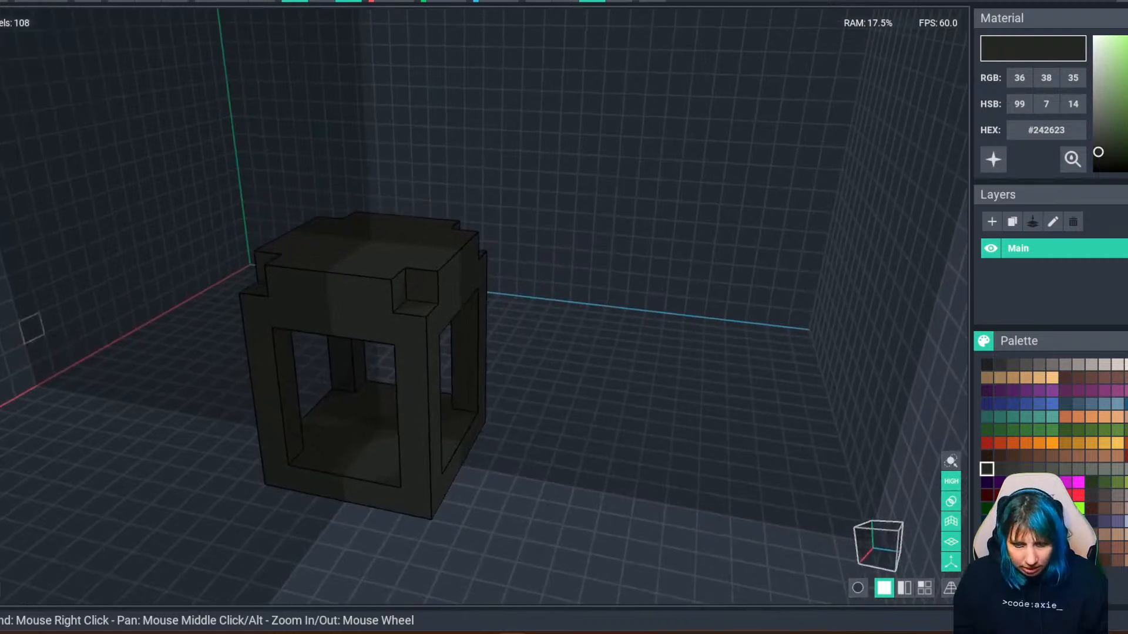
{"action": "right_click_drag", "start_coordinate": [93, 161], "coordinate": [284, 255]}
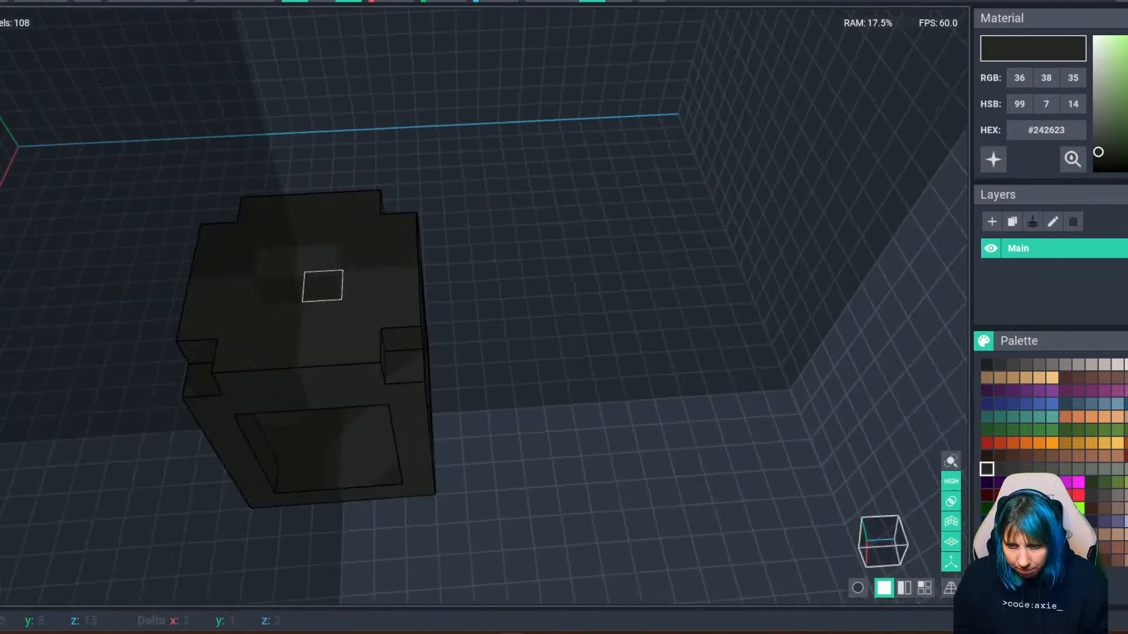
{"action": "right_click_drag", "start_coordinate": [179, 328], "coordinate": [186, 327]}
{"action": "right_click_drag", "start_coordinate": [182, 371], "coordinate": [250, 321]}
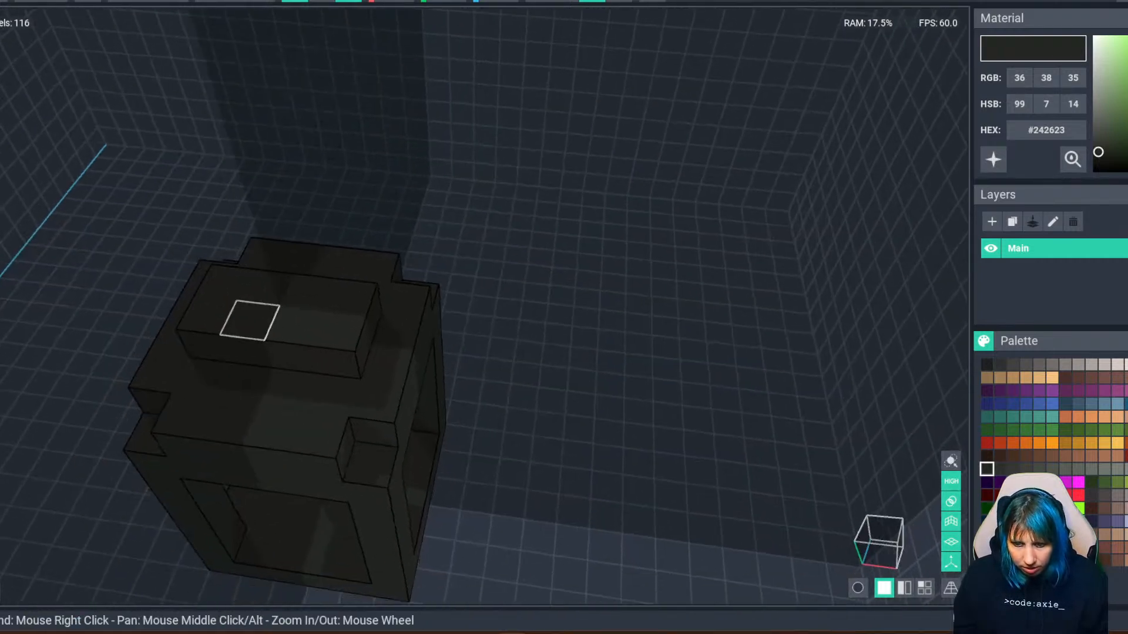
Undo the long block added across the roof's raised centre and turn off mirroring on the Z axis.
{"action": "left_click", "coordinate": [294, 326]}
{"action": "left_click", "coordinate": [234, 323]}
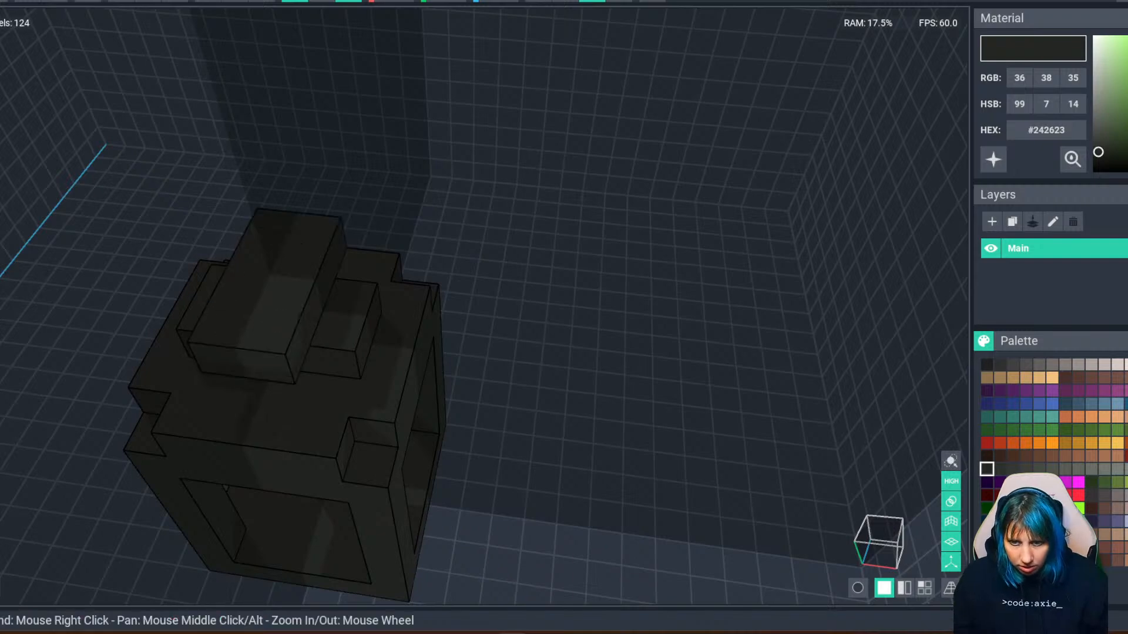
{"action": "key", "text": "ctrl+z"}
{"action": "left_click", "coordinate": [349, 1]}
{"action": "right_click_drag", "start_coordinate": [456, 487], "coordinate": [388, 352]}
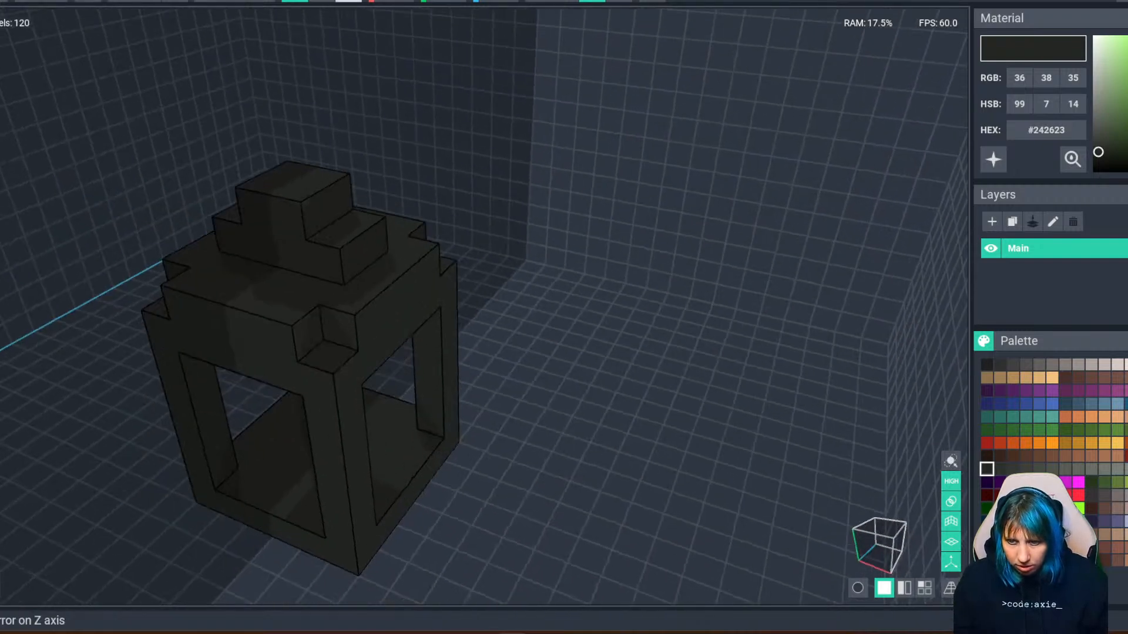
Extend the block above the roof cap into a long horizontal arm reaching out past one side of the lantern.
{"action": "left_click", "coordinate": [284, 209]}
{"action": "left_click_drag", "start_coordinate": [257, 233], "coordinate": [214, 259]}
{"action": "key", "text": "ctrl+z"}
{"action": "key", "text": "ctrl+z"}
{"action": "right_click_drag", "start_coordinate": [213, 259], "coordinate": [180, 279]}
{"action": "key", "text": "ctrl+z"}
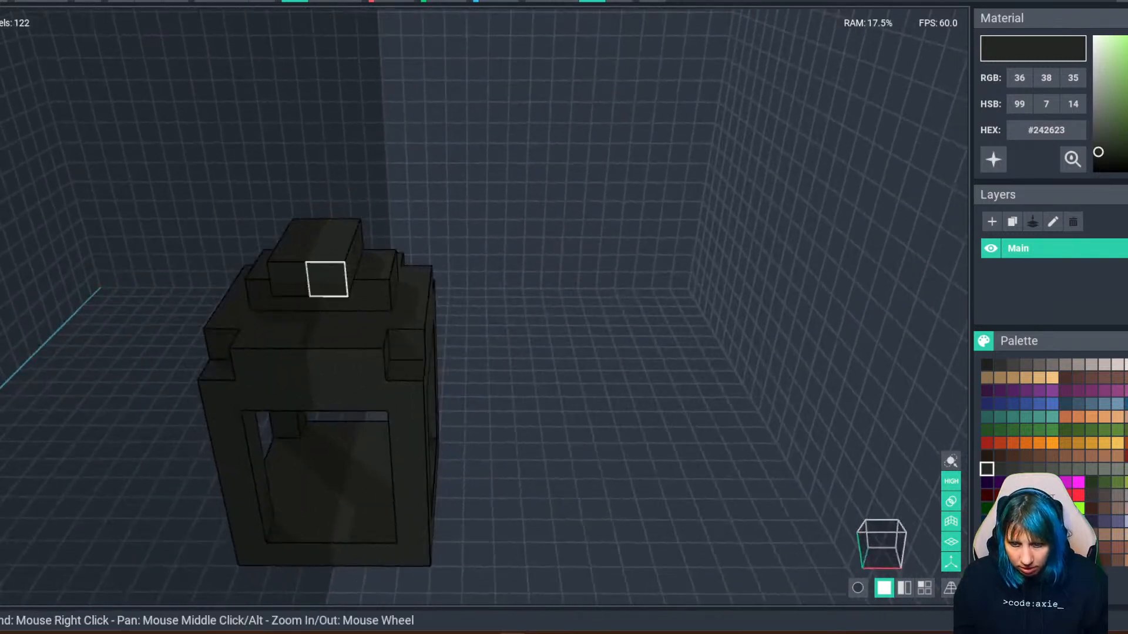
{"action": "right_click_drag", "start_coordinate": [300, 329], "coordinate": [435, 447]}
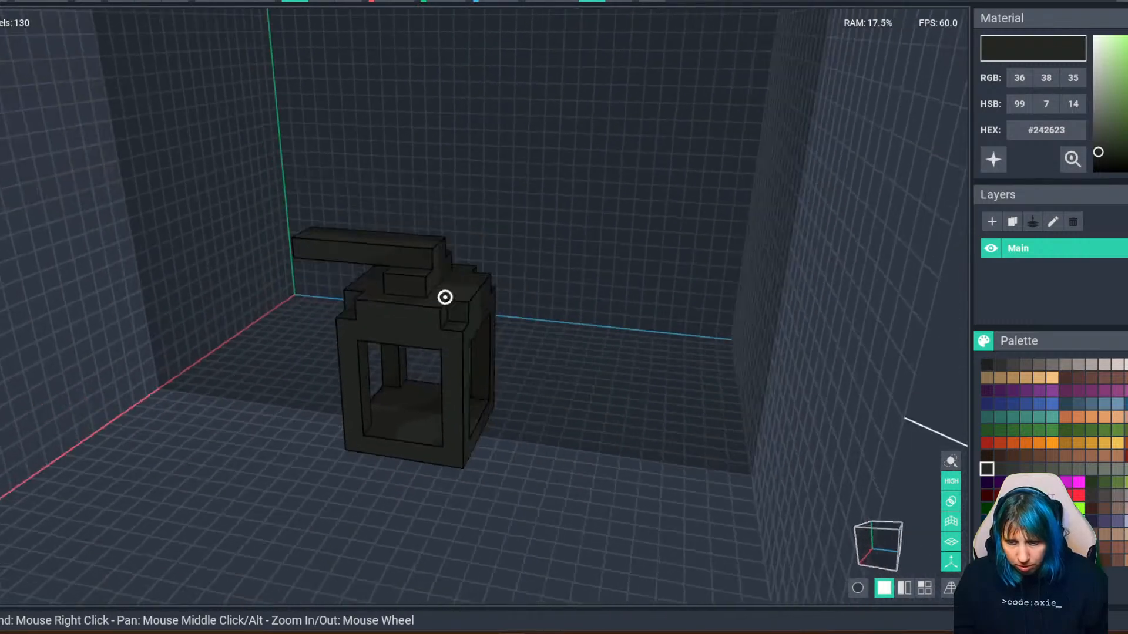
{"action": "right_click_drag", "start_coordinate": [446, 297], "coordinate": [334, 310]}
{"action": "left_click", "coordinate": [268, 315]}
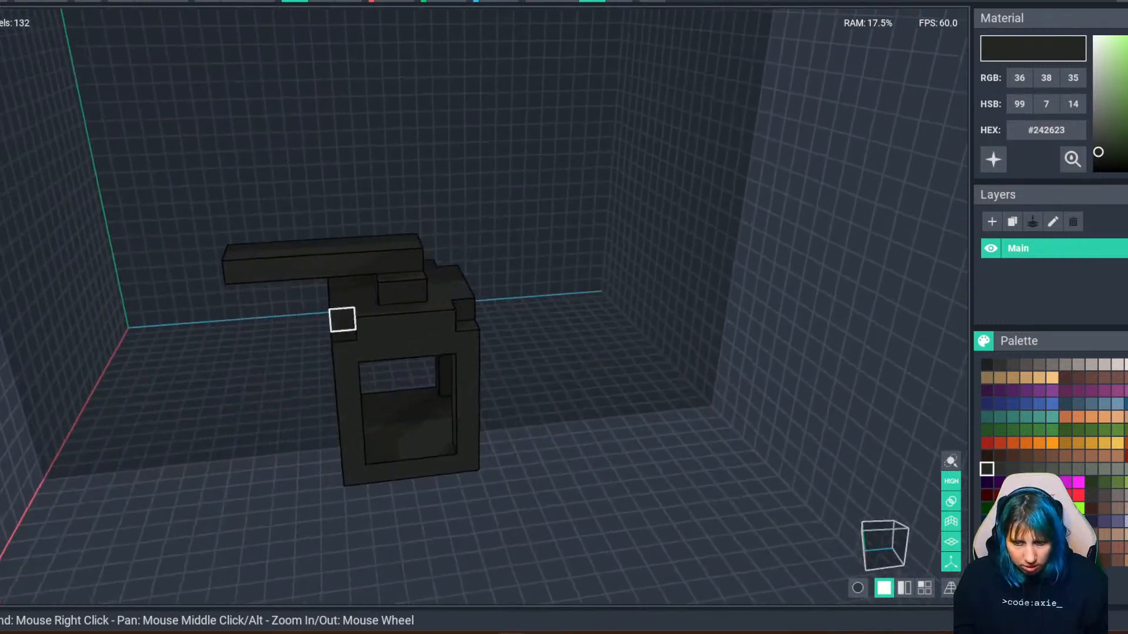
Trim the arm's inner end by one voxel row so that it steps back from the edge of the roof cap.
{"action": "scroll", "coordinate": [343, 319], "scroll_direction": "up", "scroll_amount": 2}
{"action": "right_click_drag", "start_coordinate": [342, 320], "coordinate": [152, 252]}
{"action": "left_click_drag", "start_coordinate": [414, 203], "coordinate": [185, 208]}
{"action": "key", "text": "ctrl+z"}
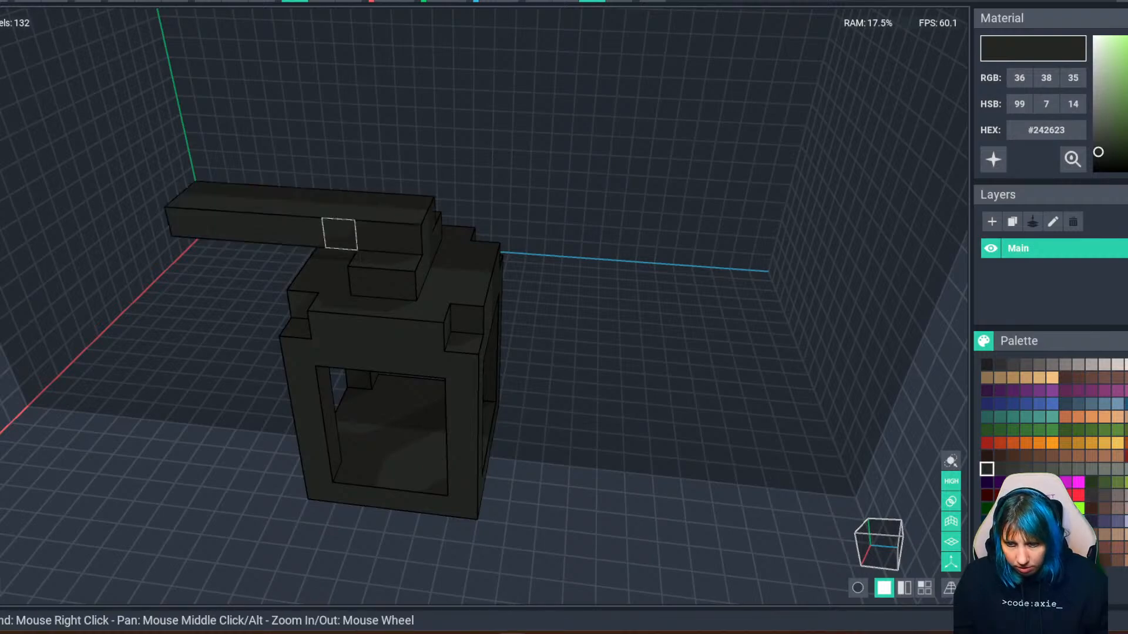
{"action": "left_click_drag", "start_coordinate": [414, 203], "coordinate": [405, 235]}
{"action": "right_click_drag", "start_coordinate": [445, 297], "coordinate": [455, 294]}
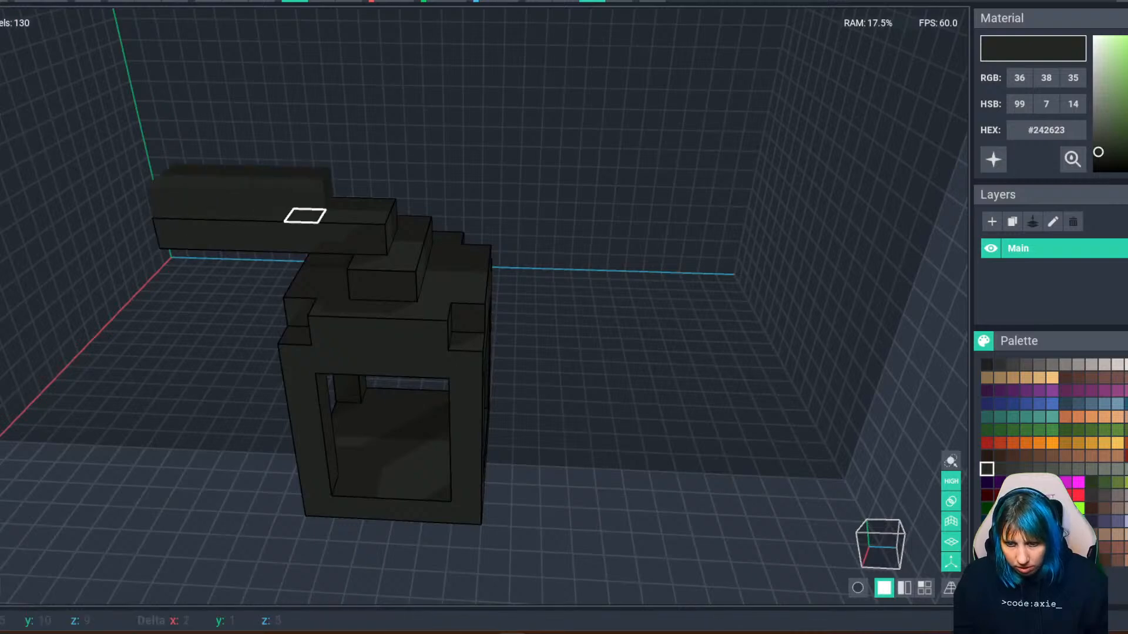
Raise the arm by one voxel level, keeping a short neck block between it and the roof cap.
{"action": "right_click_drag", "start_coordinate": [327, 201], "coordinate": [204, 216]}
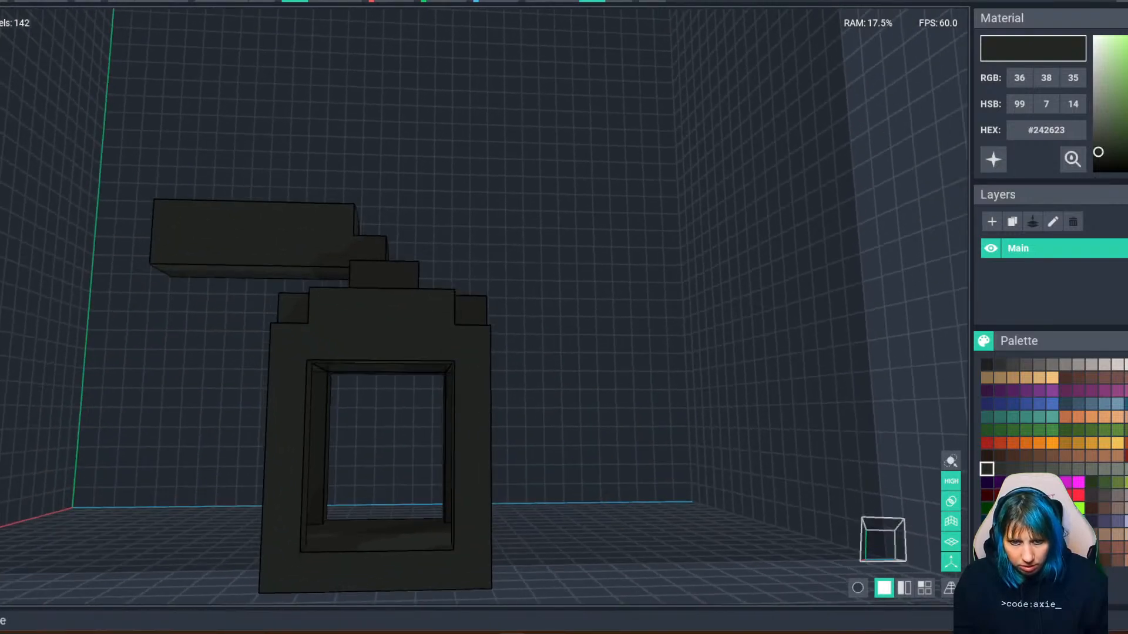
{"action": "right_click_drag", "start_coordinate": [171, 253], "coordinate": [292, 249]}
{"action": "key", "text": "ctrl+z"}
{"action": "scroll", "coordinate": [303, 335], "scroll_direction": "down", "scroll_amount": 3}
{"action": "right_click_drag", "start_coordinate": [303, 334], "coordinate": [524, 458]}
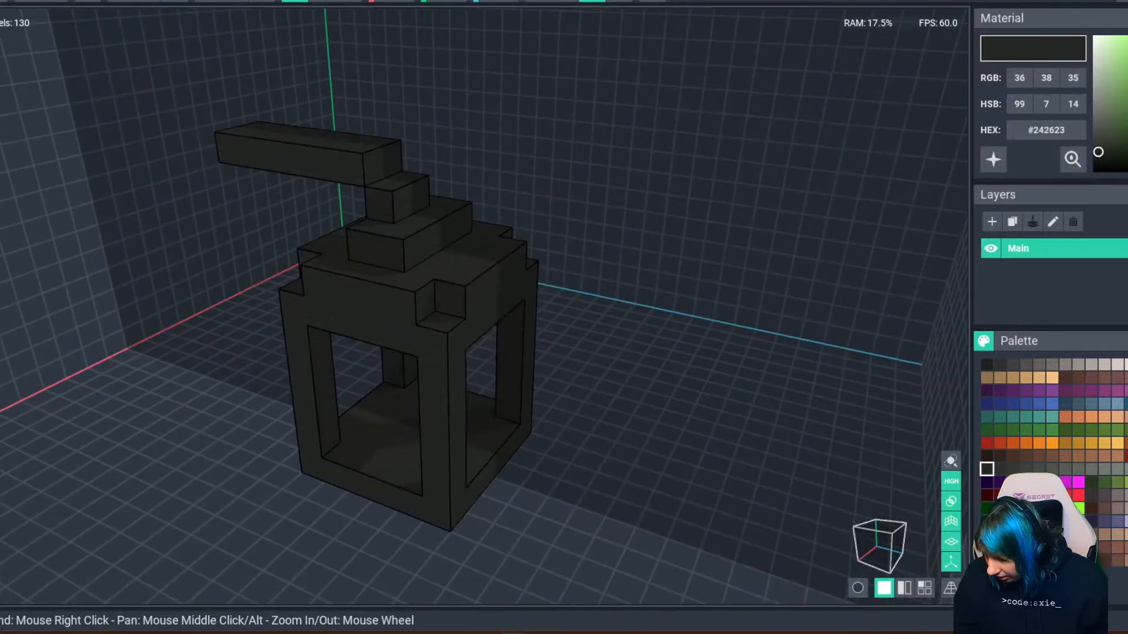
Choose the amber colour #A87221, make it emissive, and fill the lantern's hollow interior with glowing voxels.
{"action": "left_click", "coordinate": [1065, 443]}
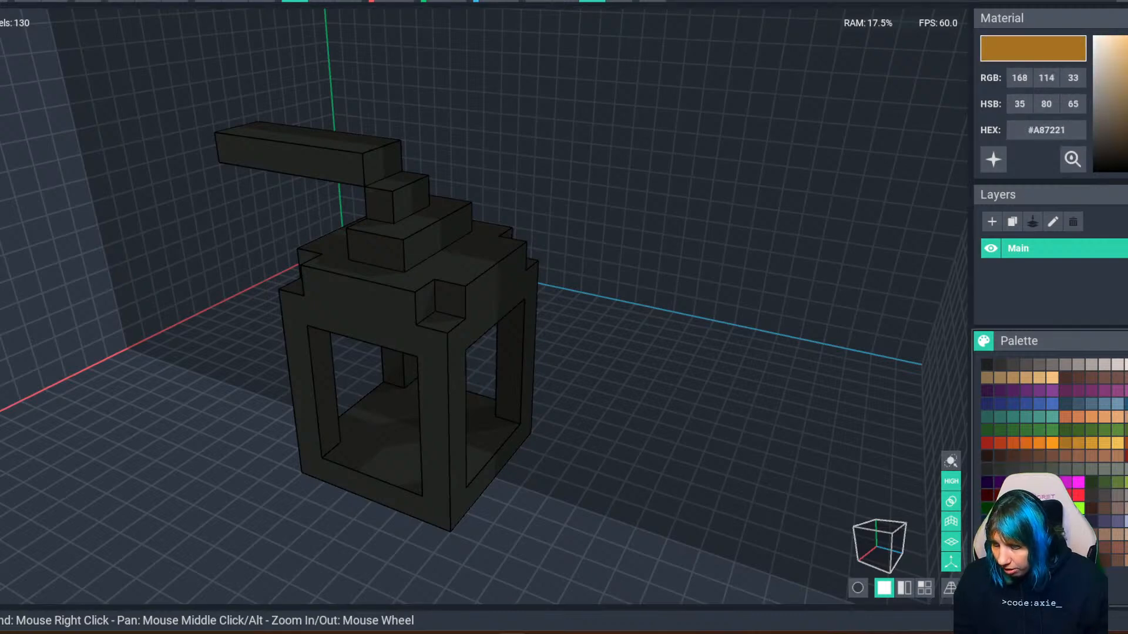
{"action": "left_click", "coordinate": [993, 159]}
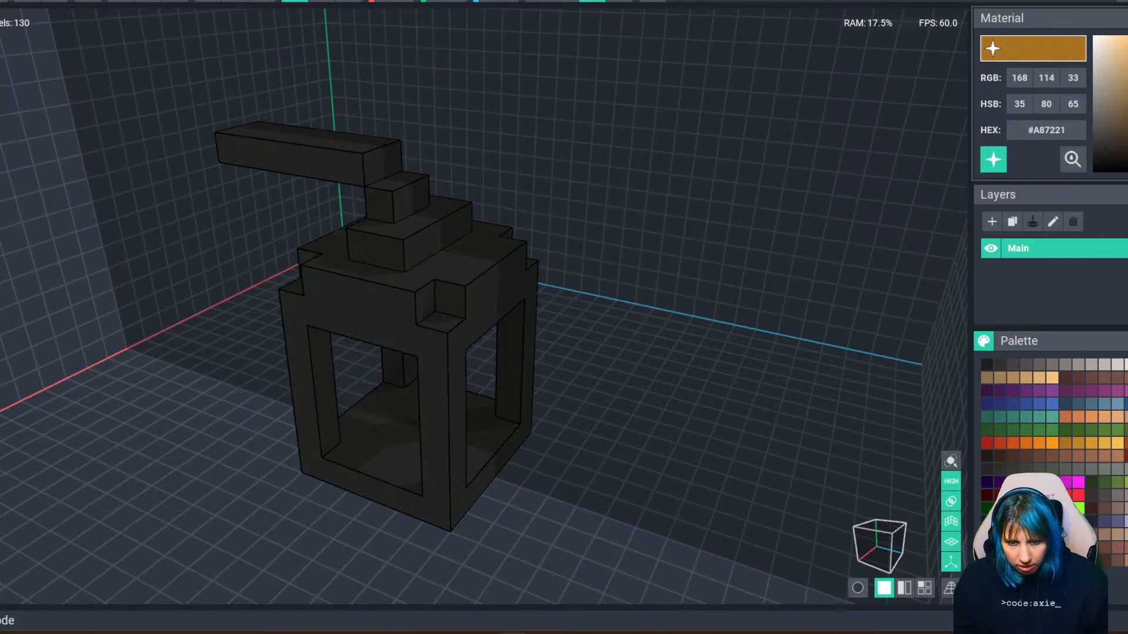
{"action": "left_click", "coordinate": [393, 413]}
{"action": "left_click", "coordinate": [393, 413]}
{"action": "left_click", "coordinate": [389, 402]}
{"action": "left_click", "coordinate": [384, 379]}
{"action": "left_click", "coordinate": [381, 364]}
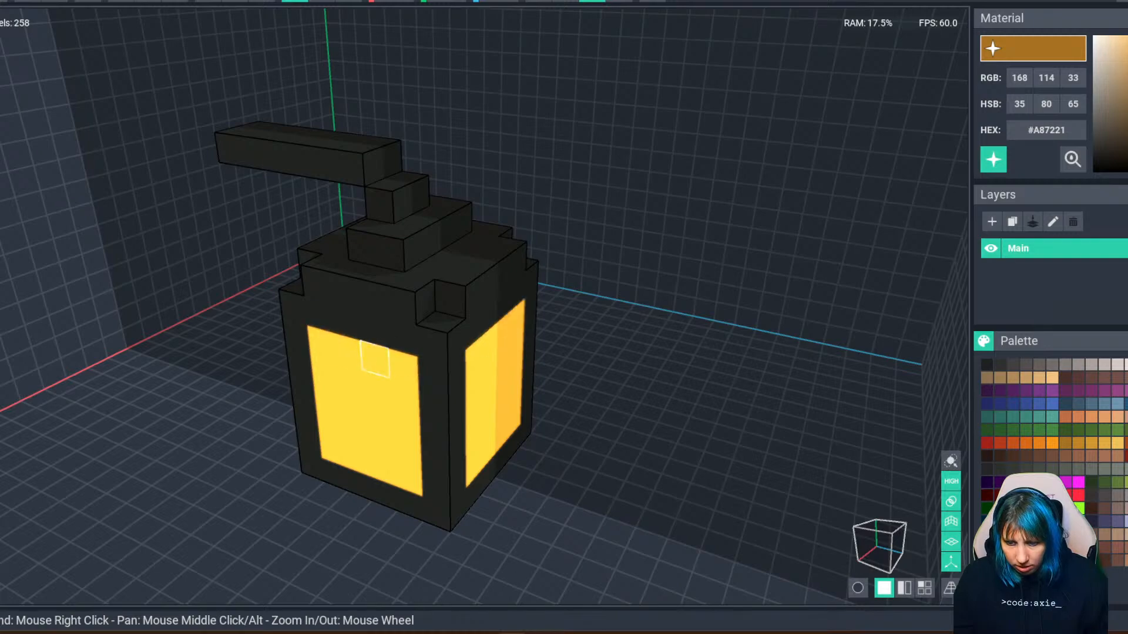
Darken the emissive colour to #815512 and paint two single accent voxels diagonally on one glowing lantern pane.
{"action": "right_click_drag", "start_coordinate": [385, 399], "coordinate": [564, 434]}
{"action": "scroll", "coordinate": [446, 428], "scroll_direction": "down", "scroll_amount": 3}
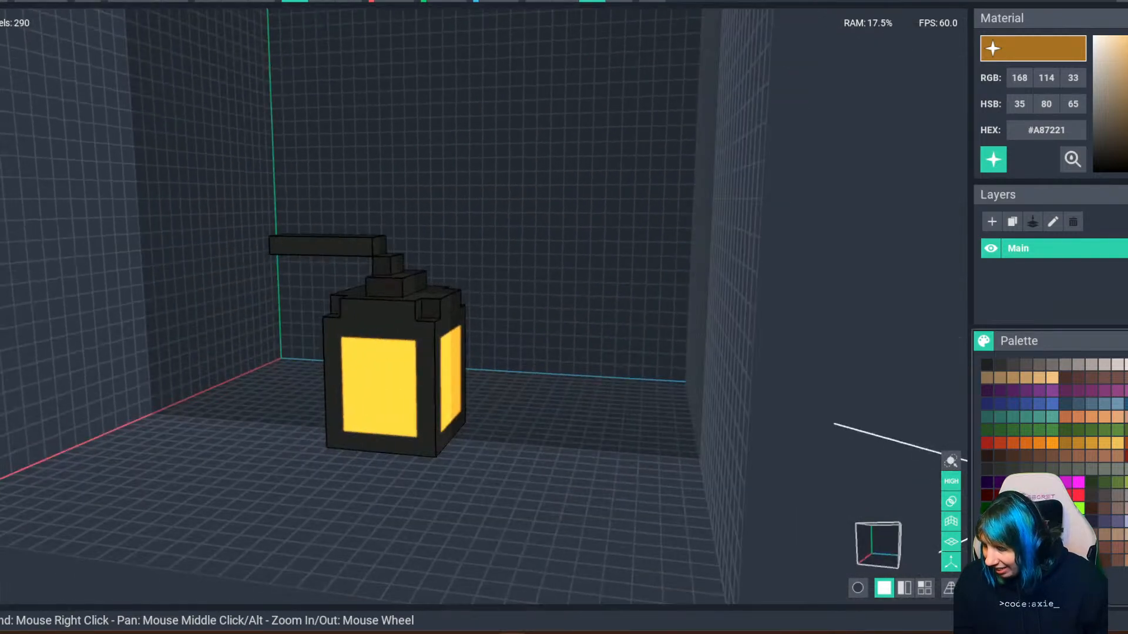
{"action": "left_click_drag", "start_coordinate": [1127, 83], "coordinate": [1127, 104]}
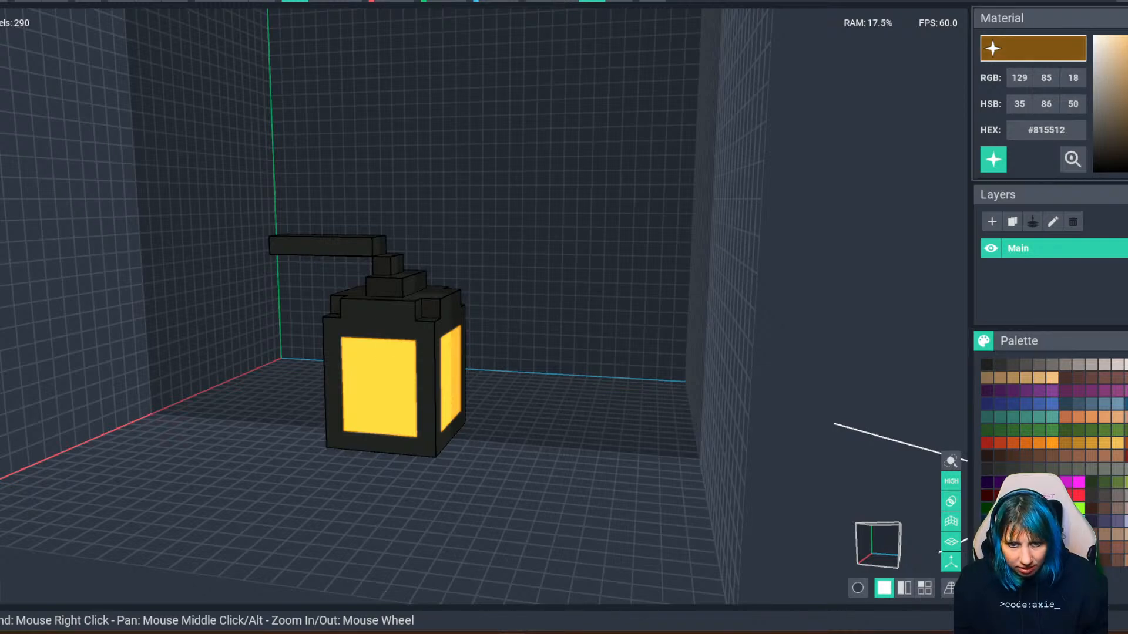
{"action": "left_click", "coordinate": [397, 415]}
{"action": "key", "text": "ctrl+z"}
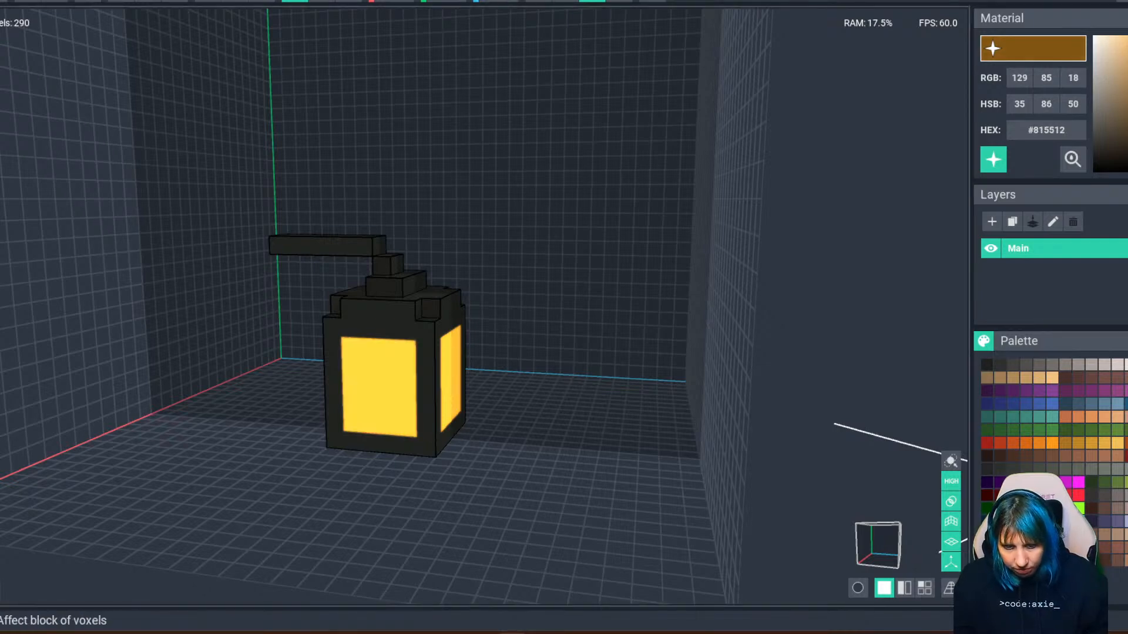
{"action": "left_click", "coordinate": [385, 409]}
{"action": "left_click", "coordinate": [365, 369]}
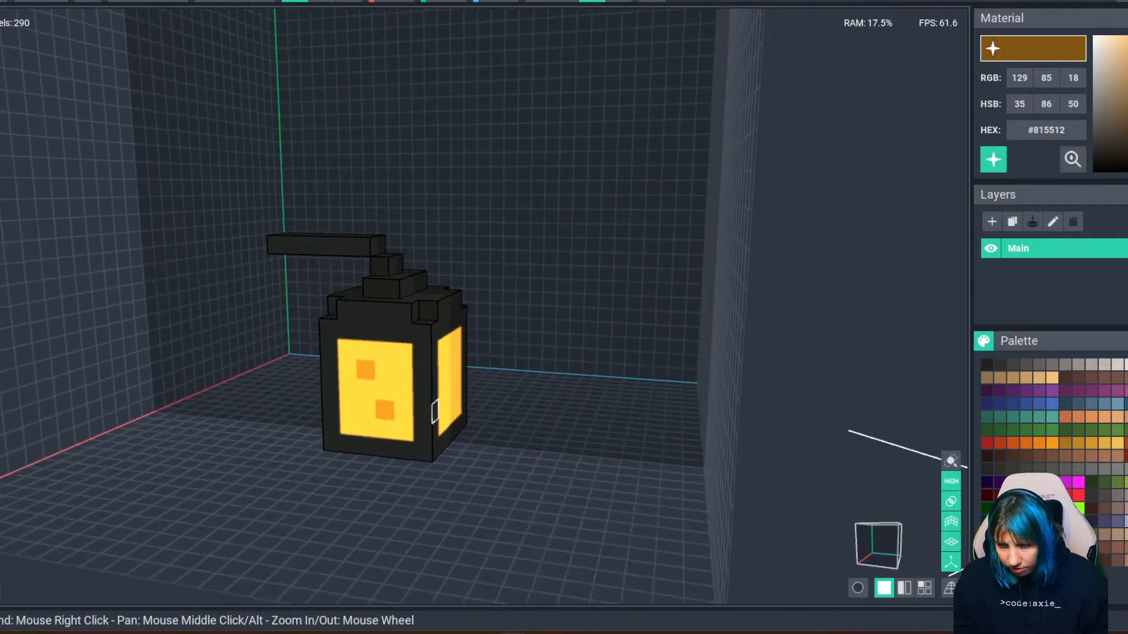
Paint single accent voxels in the darker emissive colour on the adjacent glowing pane of the lantern.
{"action": "right_click_drag", "start_coordinate": [517, 411], "coordinate": [441, 407]}
{"action": "left_click", "coordinate": [443, 388]}
{"action": "key", "text": "ctrl+z"}
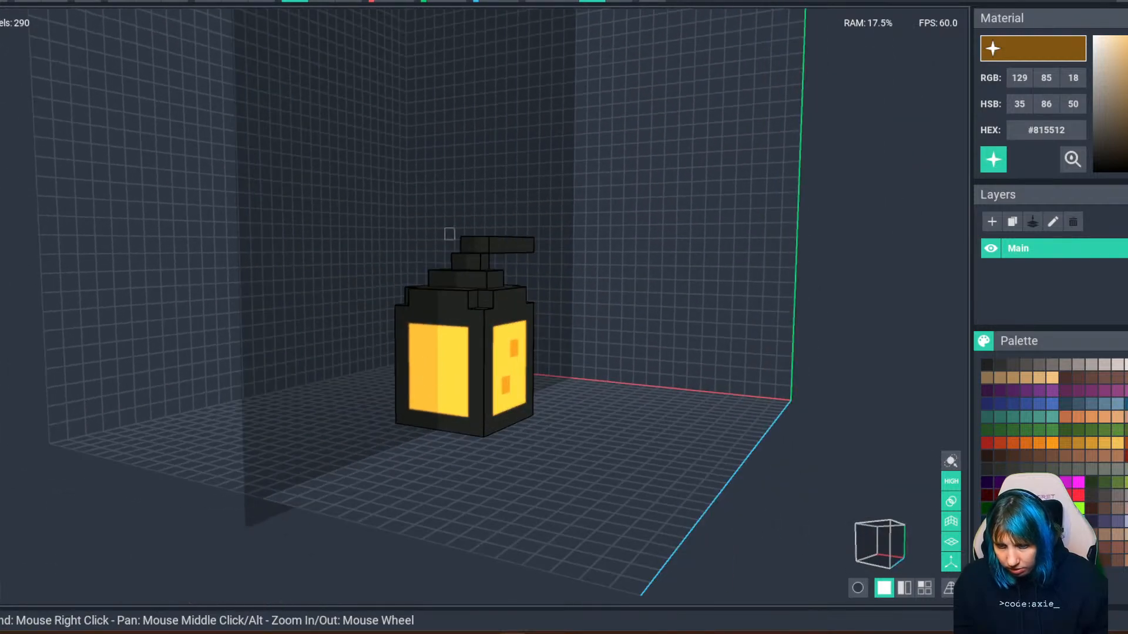
{"action": "right_click_drag", "start_coordinate": [449, 233], "coordinate": [403, 297]}
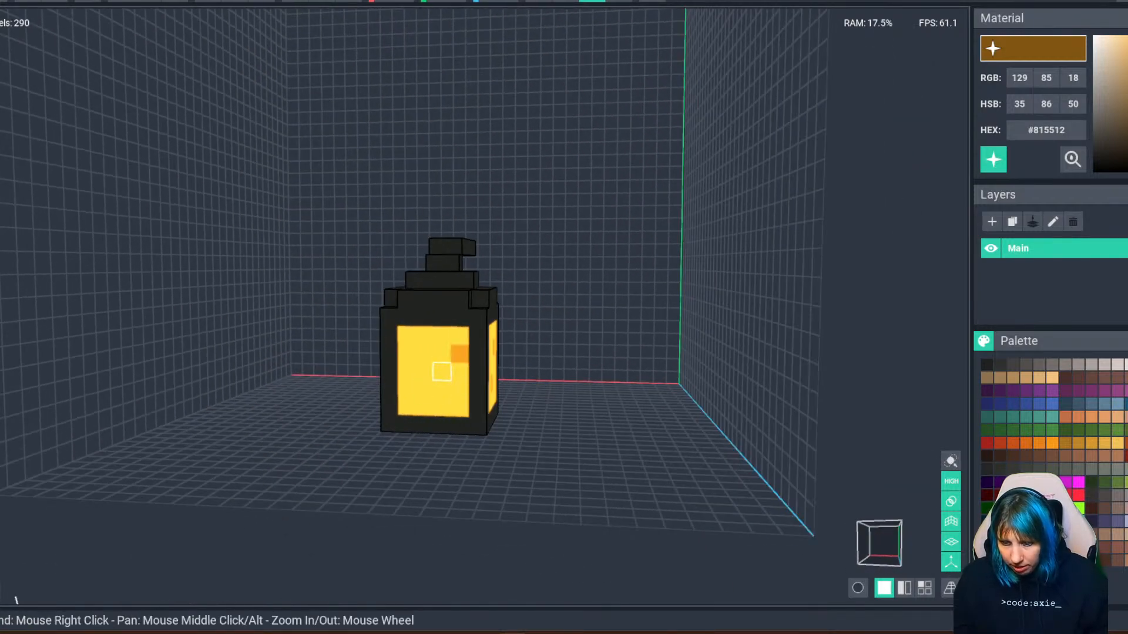
{"action": "right_click_drag", "start_coordinate": [442, 372], "coordinate": [452, 422]}
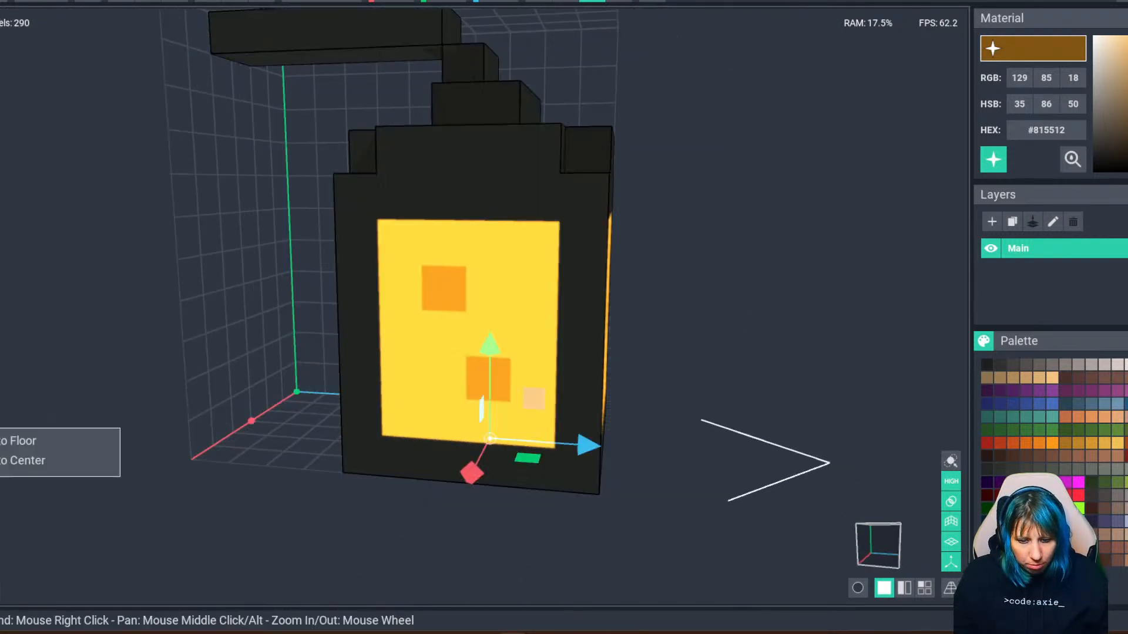
Move the lantern's pivot to the outer end of its hanging arm, save the model and return to the bookcase scene.
{"action": "left_click", "coordinate": [59, 441]}
{"action": "scroll", "coordinate": [417, 376], "scroll_direction": "down", "scroll_amount": 5}
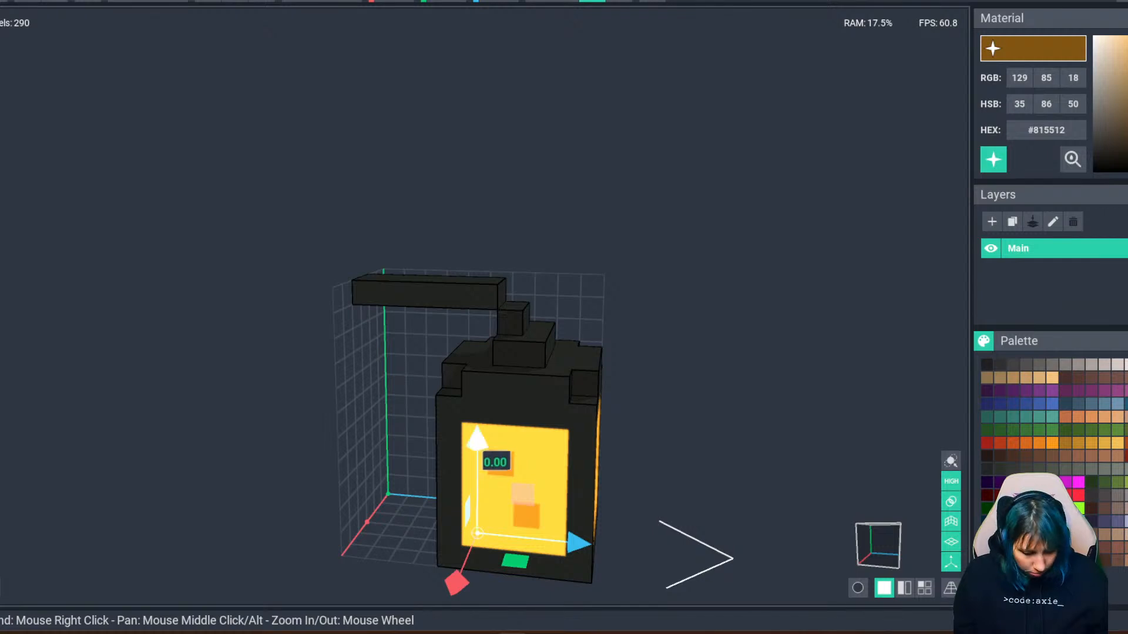
{"action": "left_click_drag", "start_coordinate": [477, 283], "coordinate": [477, 200]}
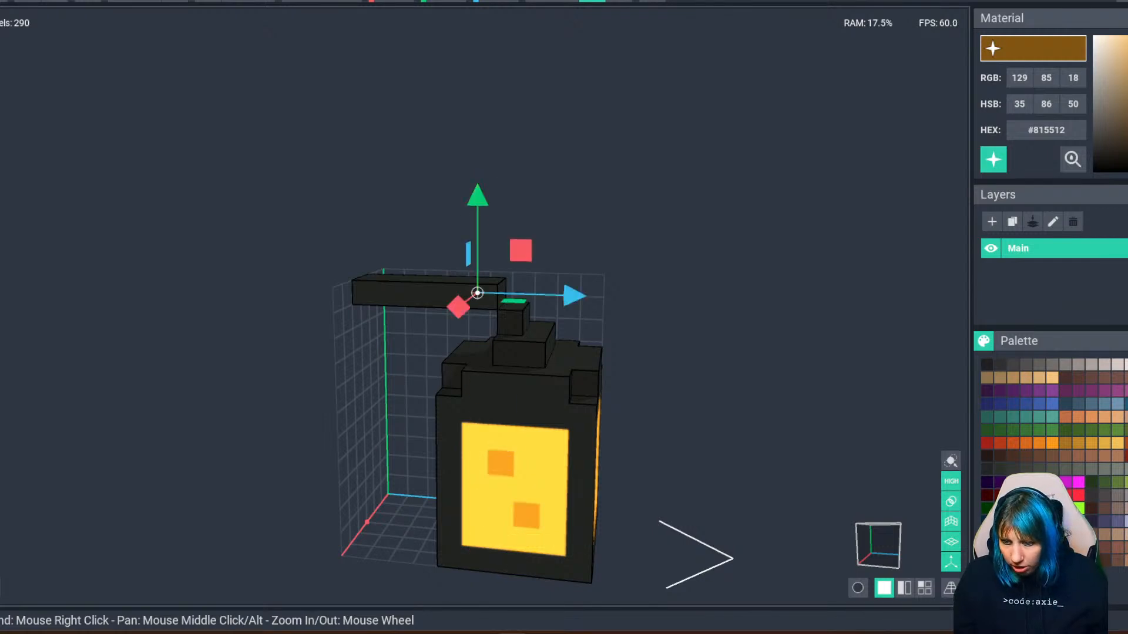
{"action": "left_click_drag", "start_coordinate": [572, 295], "coordinate": [478, 292]}
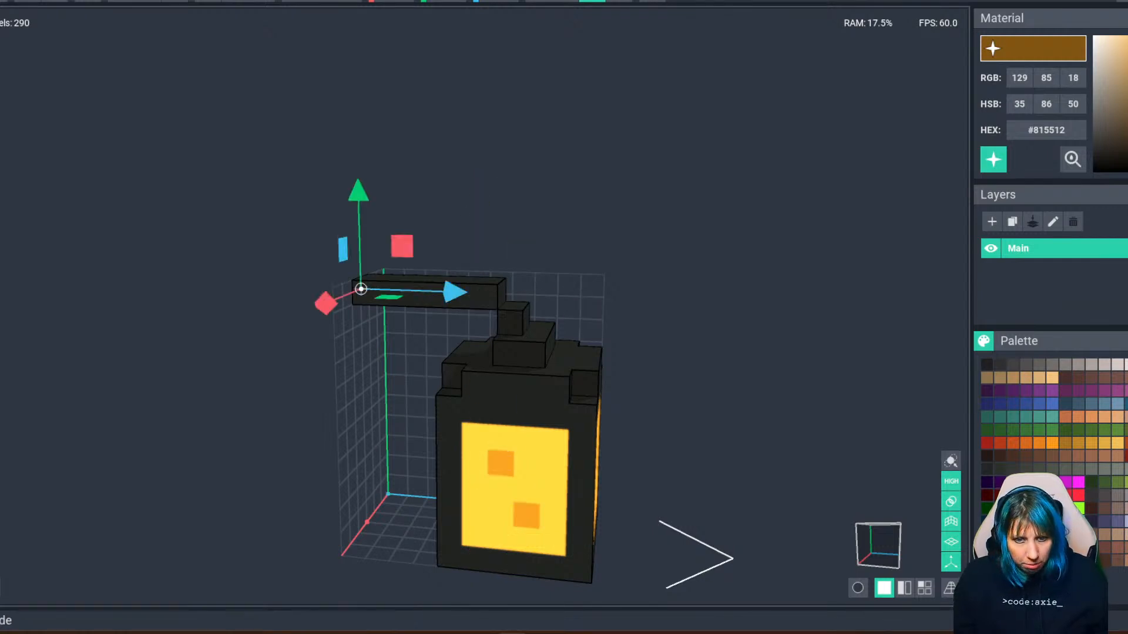
{"action": "key", "text": "alt+F4"}
{"action": "key", "text": "Return"}
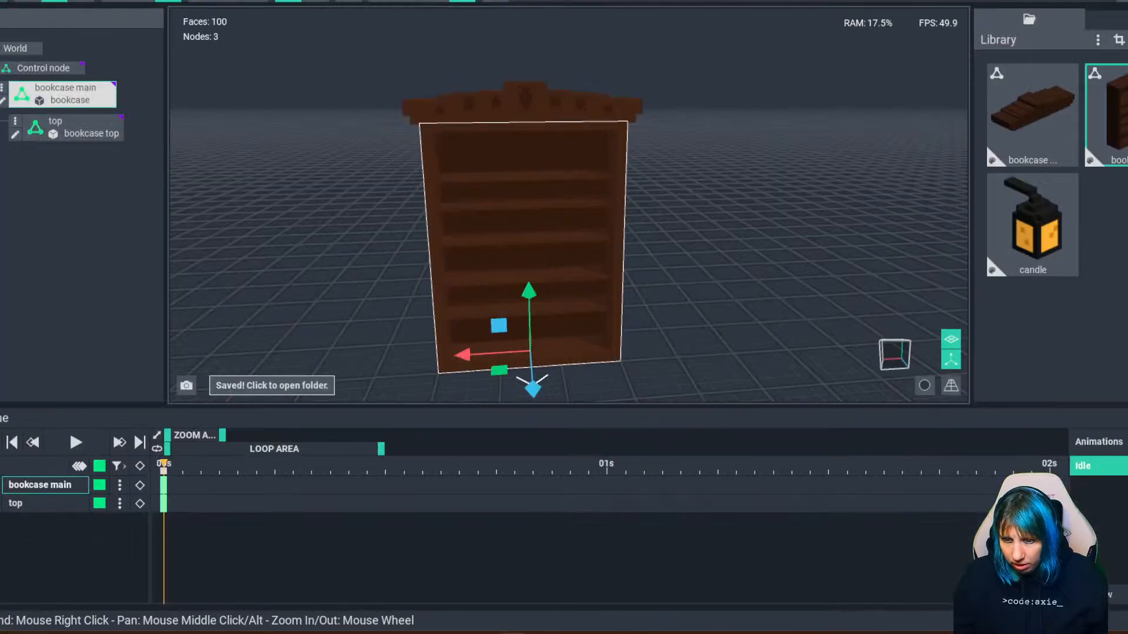
Create a child node named light1 under the bookcase main node.
{"action": "left_click", "coordinate": [3, 88]}
{"action": "left_click", "coordinate": [70, 94]}
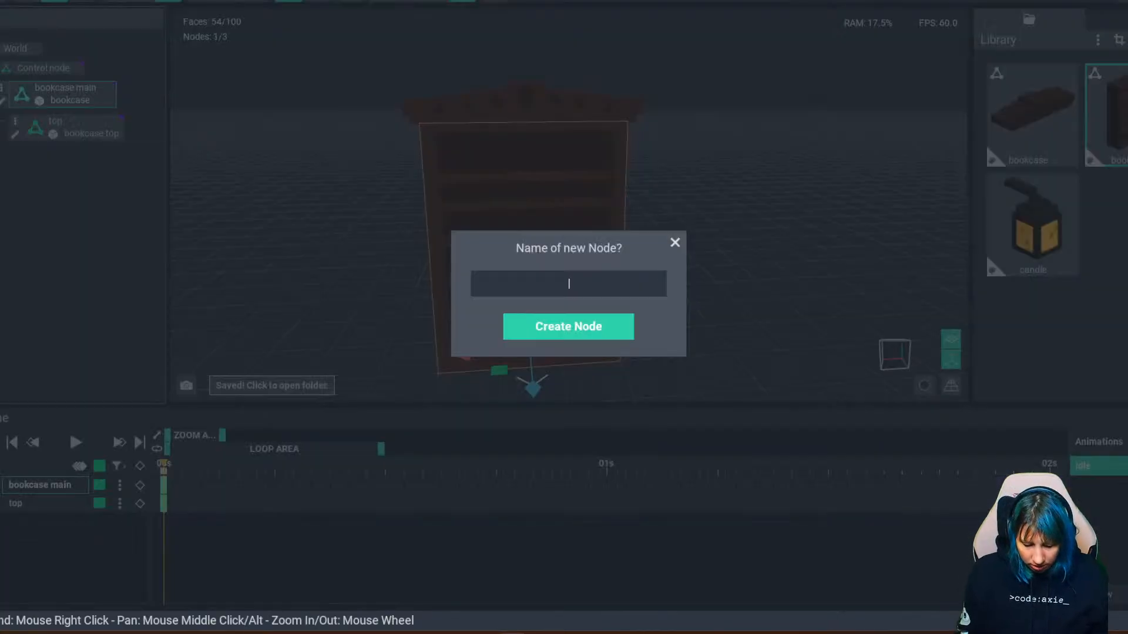
{"action": "type", "text": "light1"}
{"action": "key", "text": "Return"}
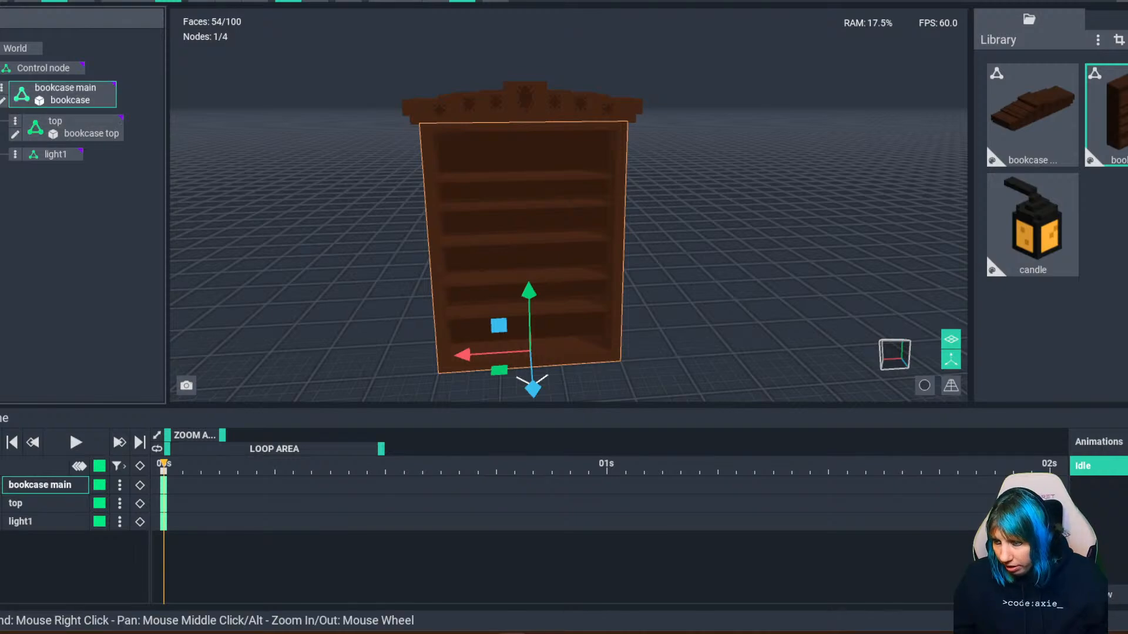
Assign the candle model to the light1 node and move it up and sideways on the bookcase, offset 16 to its front.
{"action": "left_click_drag", "start_coordinate": [1033, 224], "coordinate": [59, 160]}
{"action": "left_click_drag", "start_coordinate": [529, 290], "coordinate": [527, 131]}
{"action": "left_click_drag", "start_coordinate": [463, 193], "coordinate": [352, 196]}
{"action": "right_click_drag", "start_coordinate": [388, 235], "coordinate": [543, 246]}
{"action": "left_click_drag", "start_coordinate": [558, 228], "coordinate": [606, 227]}
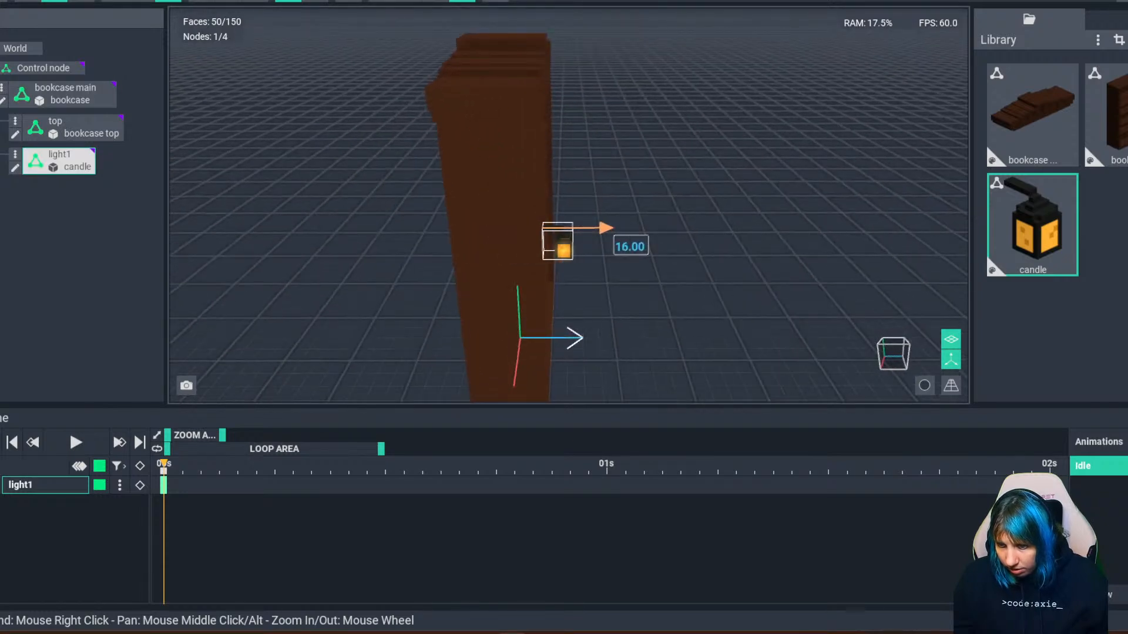
Move the light1 lantern sideways to the outer front edge of the bookcase.
{"action": "right_click_drag", "start_coordinate": [606, 235], "coordinate": [505, 252]}
{"action": "scroll", "coordinate": [469, 252], "scroll_direction": "up", "scroll_amount": 3}
{"action": "left_click_drag", "start_coordinate": [249, 216], "coordinate": [298, 203]}
{"action": "right_click_drag", "start_coordinate": [329, 229], "coordinate": [469, 206]}
{"action": "middle_click_drag", "start_coordinate": [470, 205], "coordinate": [439, 270]}
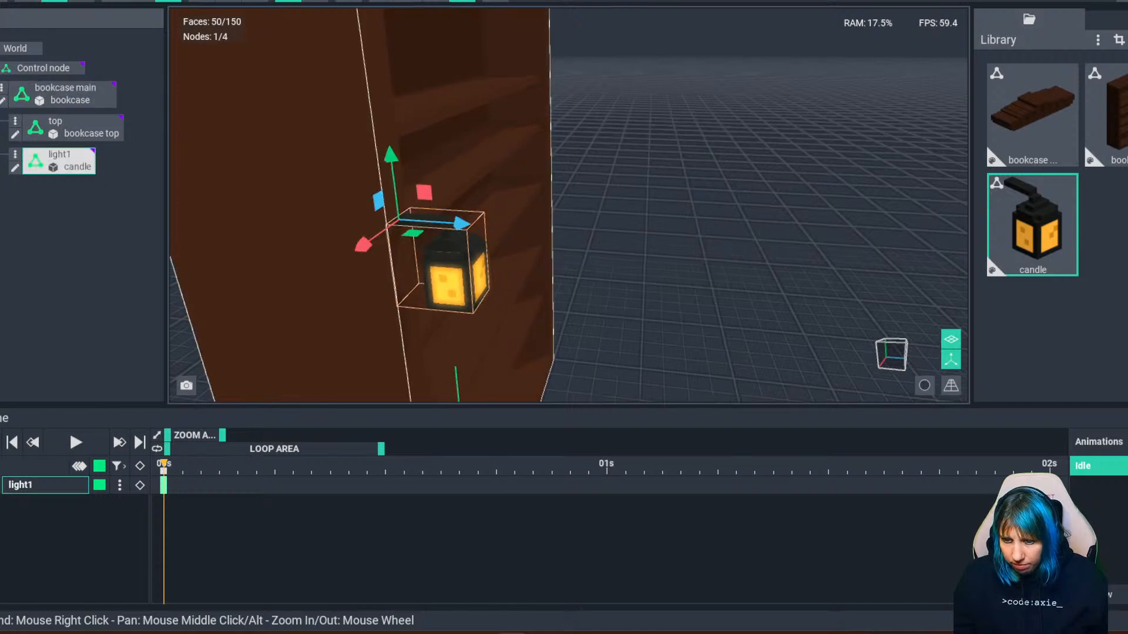
Raise the lantern to the upper part of the bookcase's side and adjust its sideways position against the edge.
{"action": "left_click_drag", "start_coordinate": [391, 162], "coordinate": [367, 1]}
{"action": "scroll", "coordinate": [411, 176], "scroll_direction": "down", "scroll_amount": 2}
{"action": "middle_click_drag", "start_coordinate": [411, 176], "coordinate": [359, 265]}
{"action": "left_click_drag", "start_coordinate": [334, 168], "coordinate": [321, 136]}
{"action": "left_click_drag", "start_coordinate": [396, 206], "coordinate": [379, 206]}
{"action": "right_click_drag", "start_coordinate": [558, 176], "coordinate": [479, 173]}
{"action": "key", "text": "Escape"}
{"action": "scroll", "coordinate": [475, 170], "scroll_direction": "down", "scroll_amount": 3}
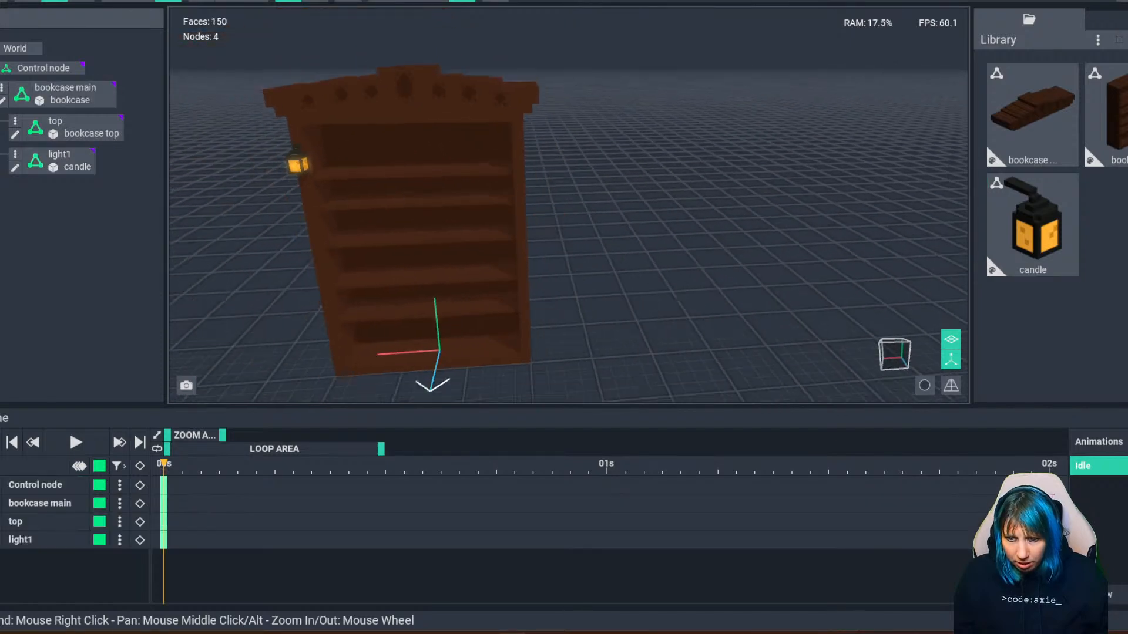
Raise the lantern further, to a height of about 124, just below the bookcase's top trim.
{"action": "left_click", "coordinate": [310, 162]}
{"action": "left_click_drag", "start_coordinate": [302, 81], "coordinate": [297, 55]}
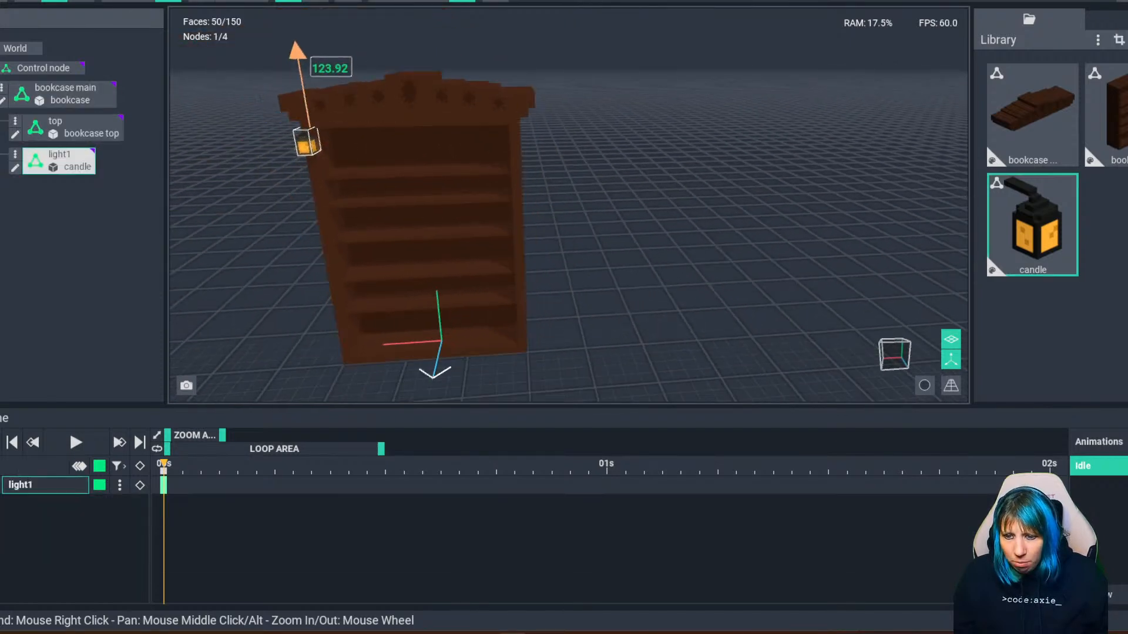
{"action": "key", "text": "Escape"}
{"action": "right_click_drag", "start_coordinate": [432, 259], "coordinate": [444, 230]}
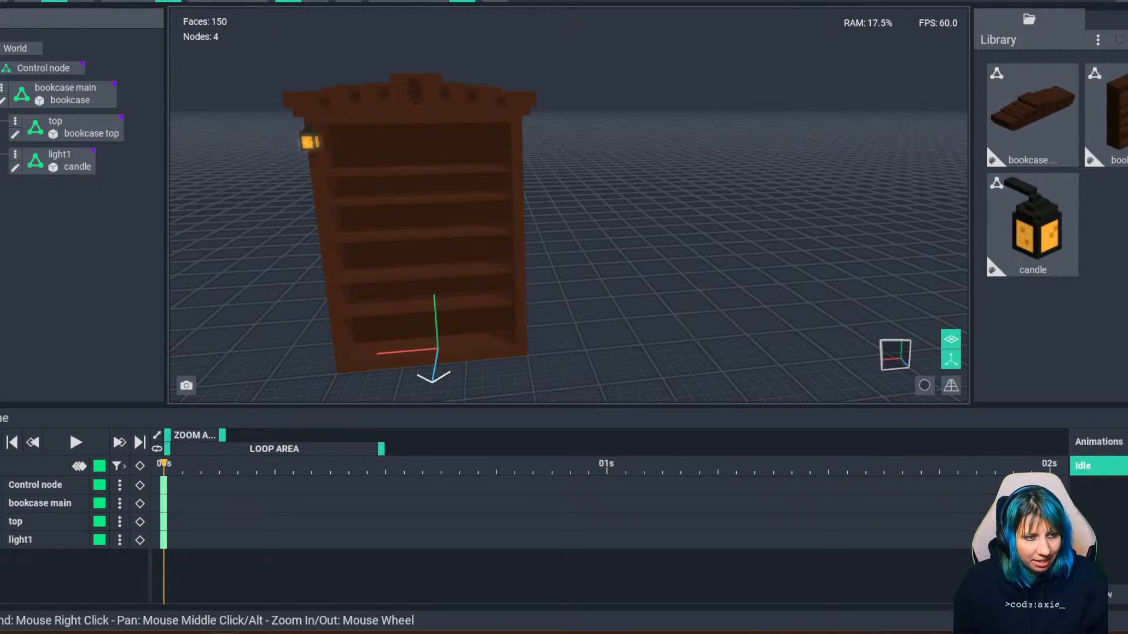
{"action": "right_click_drag", "start_coordinate": [436, 207], "coordinate": [449, 232]}
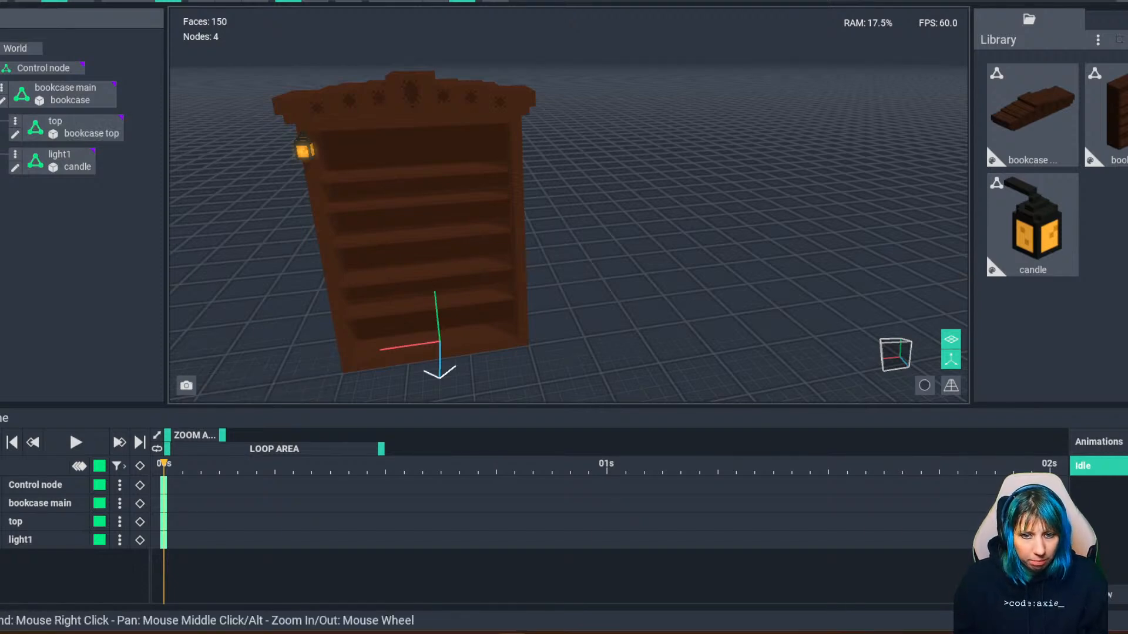
{"action": "right_click_drag", "start_coordinate": [423, 235], "coordinate": [408, 203]}
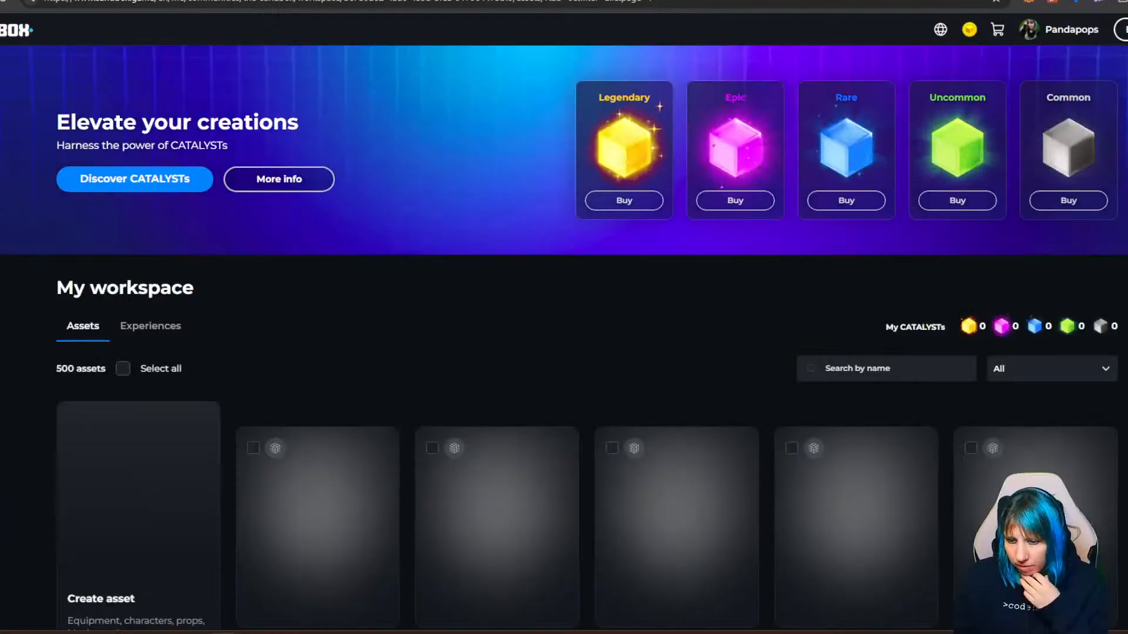
Switch to The Sandbox workspace in the browser and look through the asset pages for an earlier prop as reference.
{"action": "scroll", "coordinate": [496, 364], "scroll_direction": "down", "scroll_amount": 12}
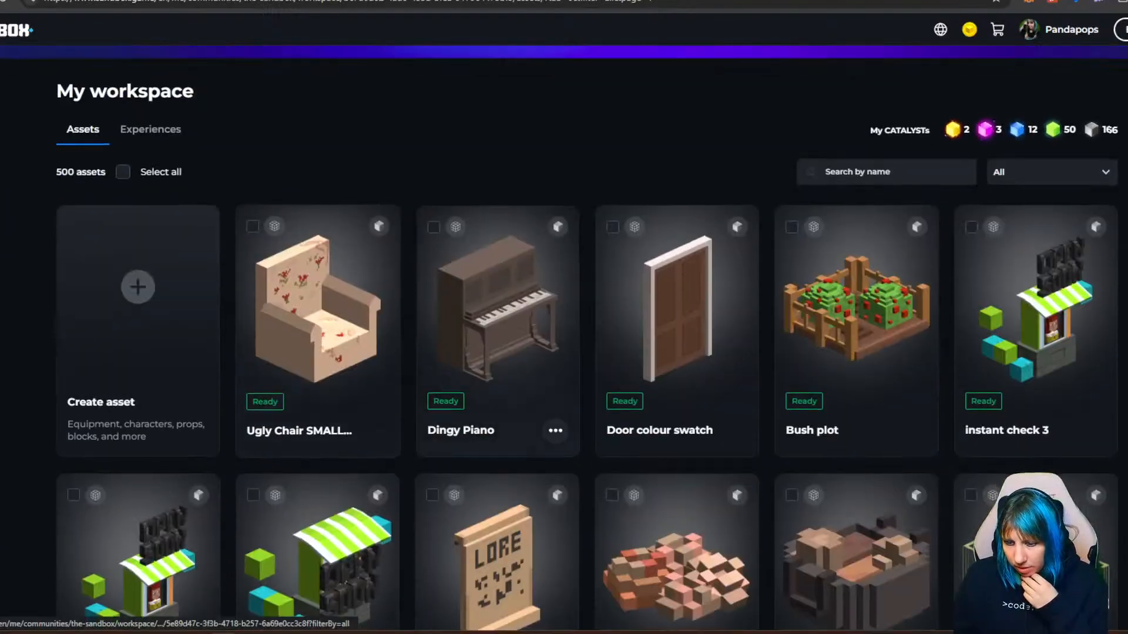
{"action": "scroll", "coordinate": [563, 329], "scroll_direction": "down", "scroll_amount": 4}
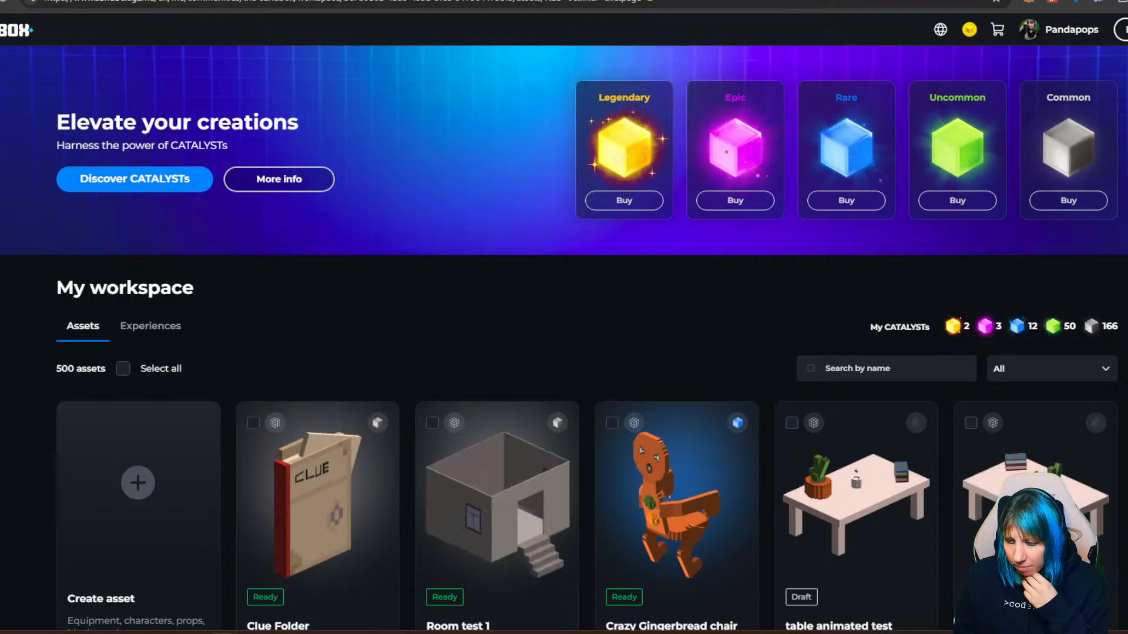
{"action": "scroll", "coordinate": [564, 329], "scroll_direction": "down", "scroll_amount": 5}
{"action": "scroll", "coordinate": [675, 441], "scroll_direction": "down", "scroll_amount": 10}
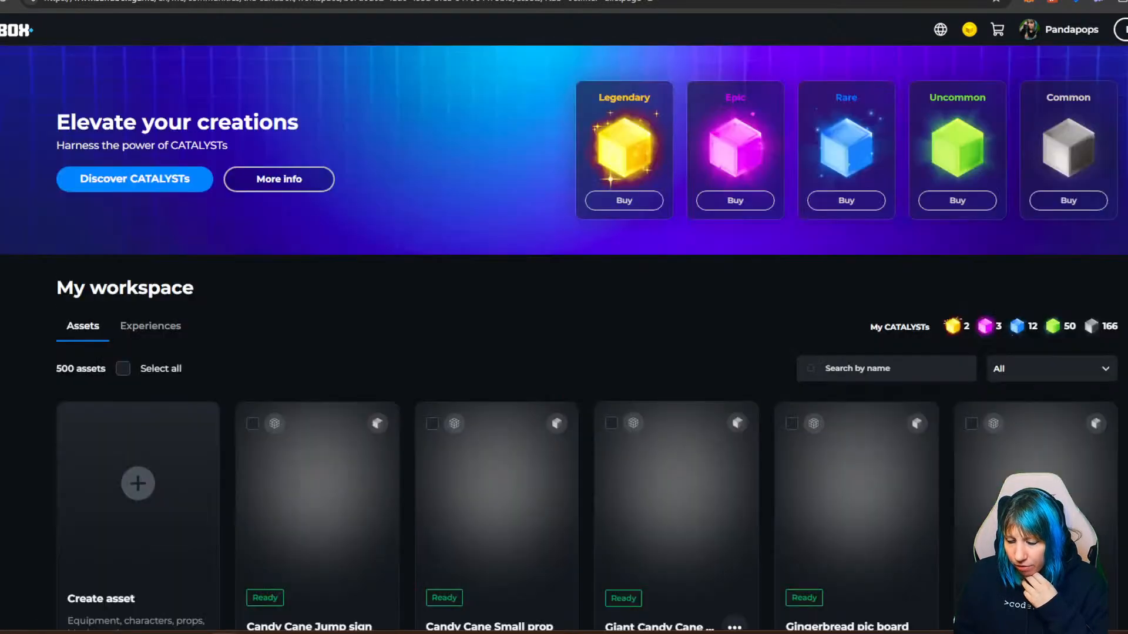
{"action": "scroll", "coordinate": [563, 329], "scroll_direction": "down", "scroll_amount": 15}
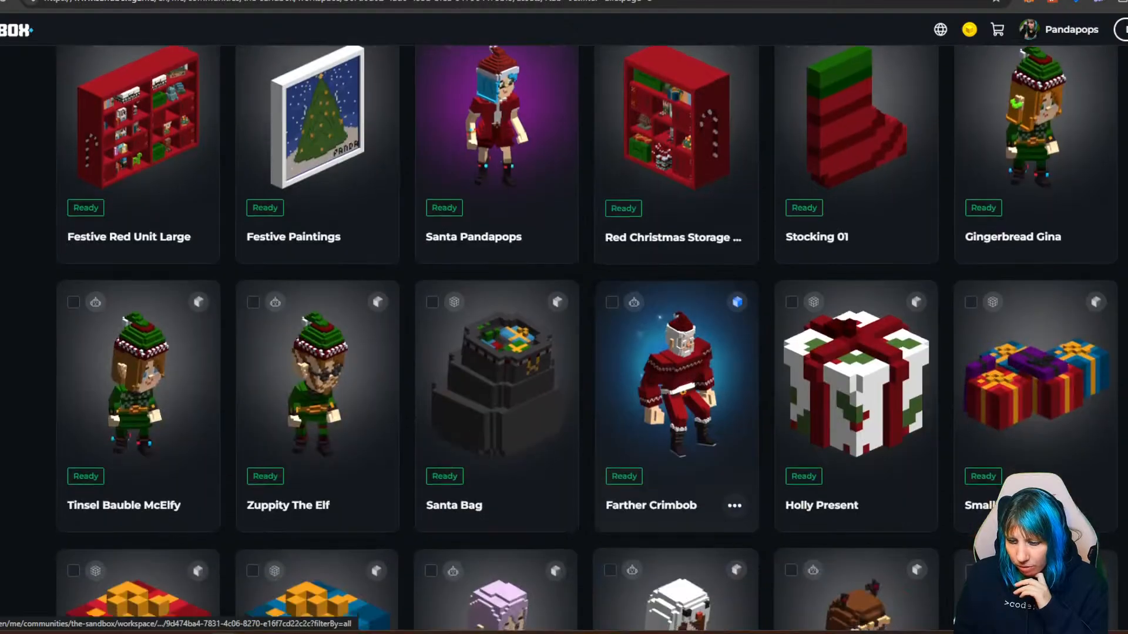
{"action": "scroll", "coordinate": [675, 470], "scroll_direction": "down", "scroll_amount": 5}
{"action": "left_click", "coordinate": [664, 592]}
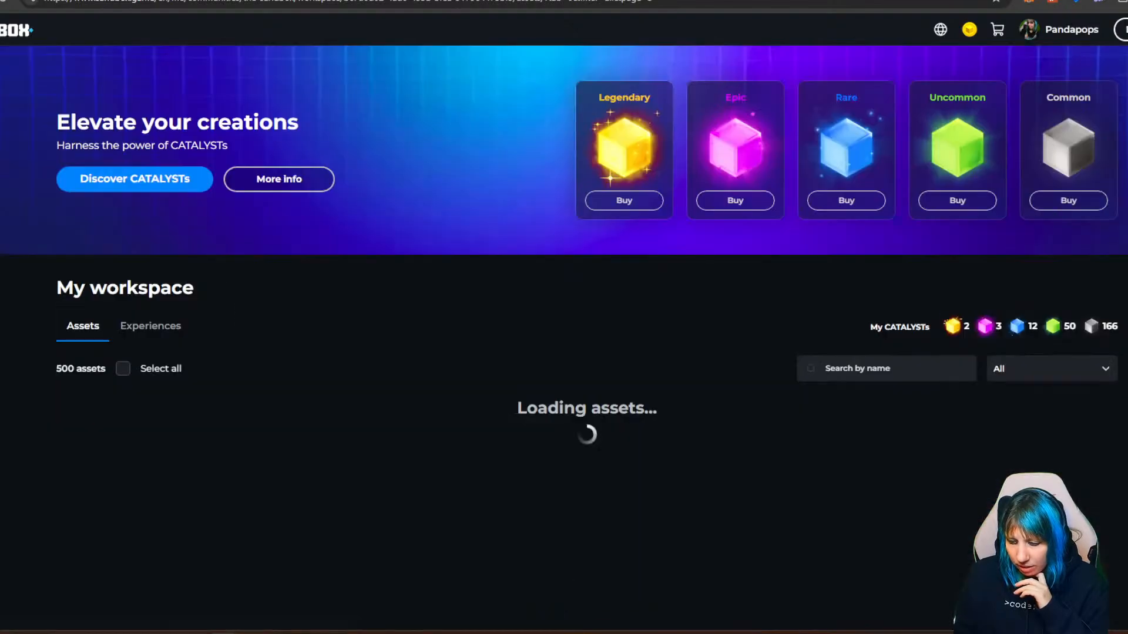
{"action": "scroll", "coordinate": [676, 499], "scroll_direction": "down", "scroll_amount": 6}
{"action": "scroll", "coordinate": [675, 411], "scroll_direction": "down", "scroll_amount": 9}
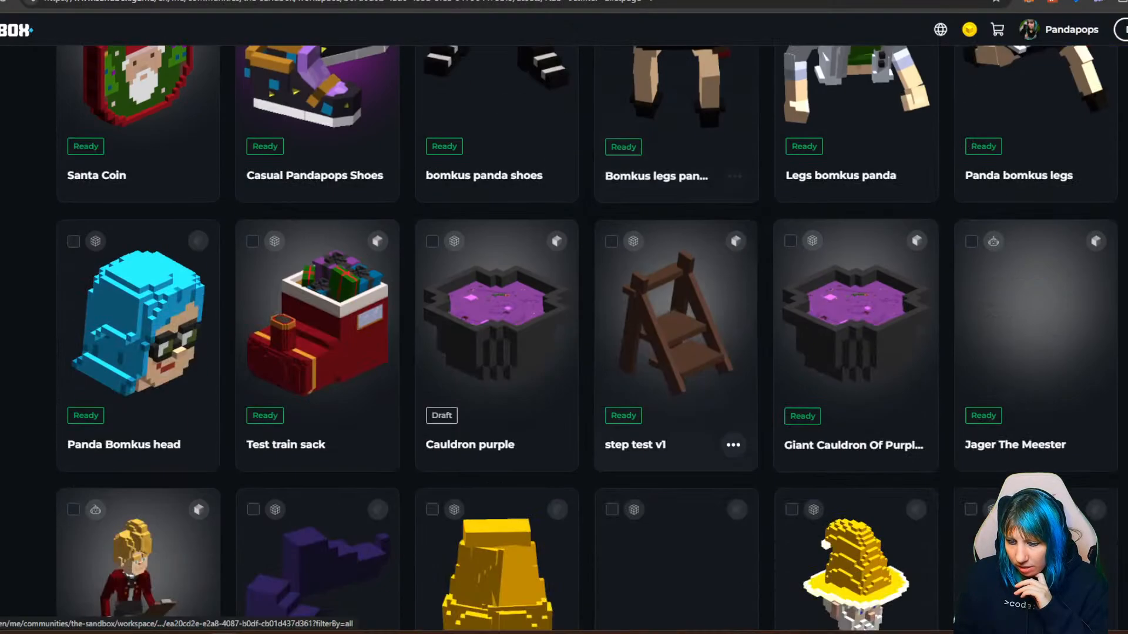
{"action": "left_click", "coordinate": [648, 591]}
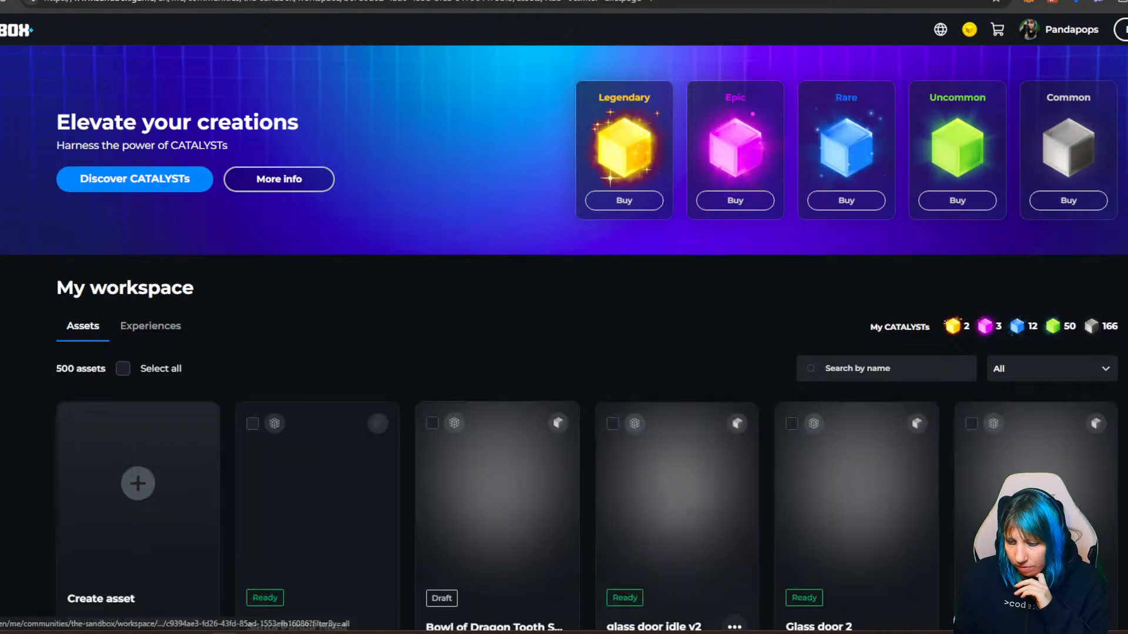
{"action": "scroll", "coordinate": [564, 329], "scroll_direction": "down", "scroll_amount": 6}
{"action": "scroll", "coordinate": [676, 411], "scroll_direction": "down", "scroll_amount": 6}
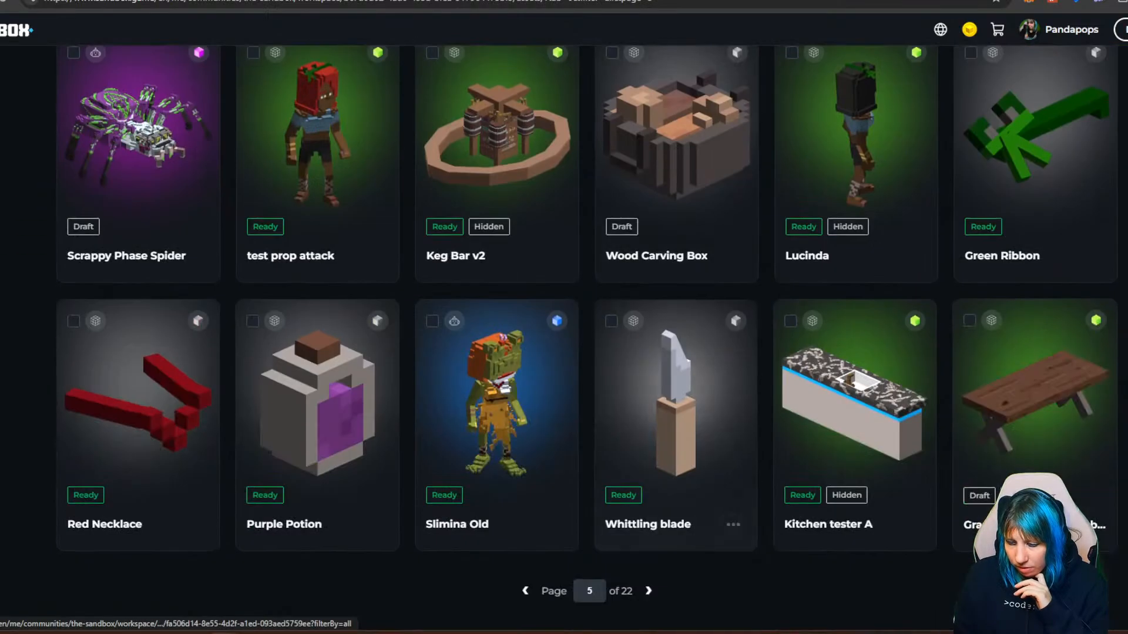
{"action": "left_click", "coordinate": [649, 591]}
{"action": "scroll", "coordinate": [648, 372], "scroll_direction": "down", "scroll_amount": 6}
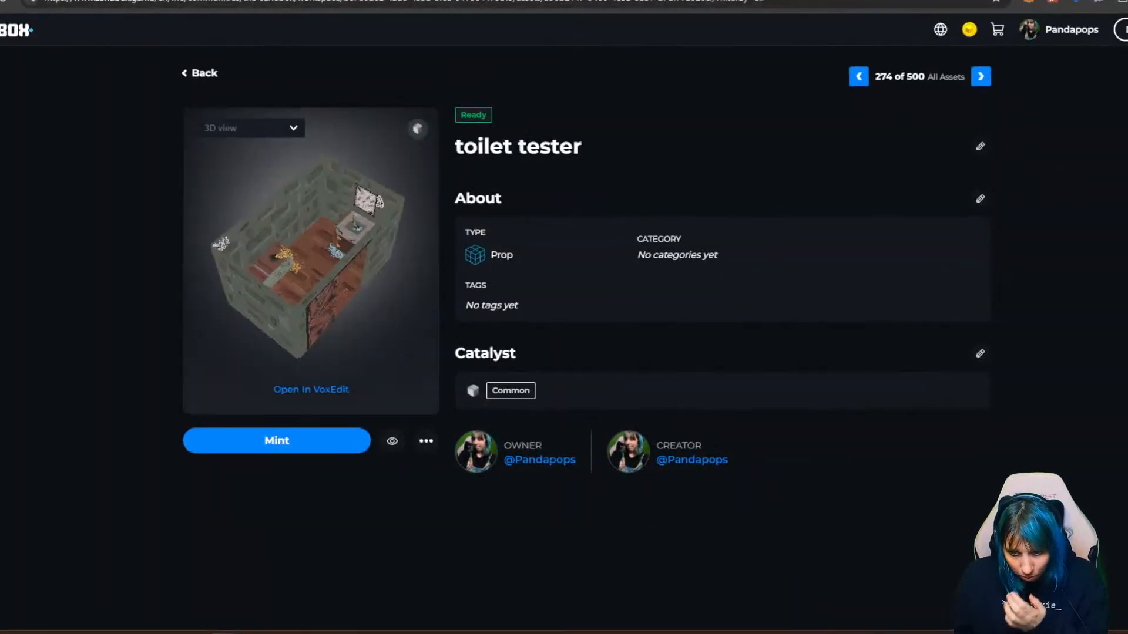
Examine the toilet tester prop from several angles, looking at the cobwebs in its corners, and return to the asset list.
{"action": "left_click_drag", "start_coordinate": [311, 252], "coordinate": [247, 235]}
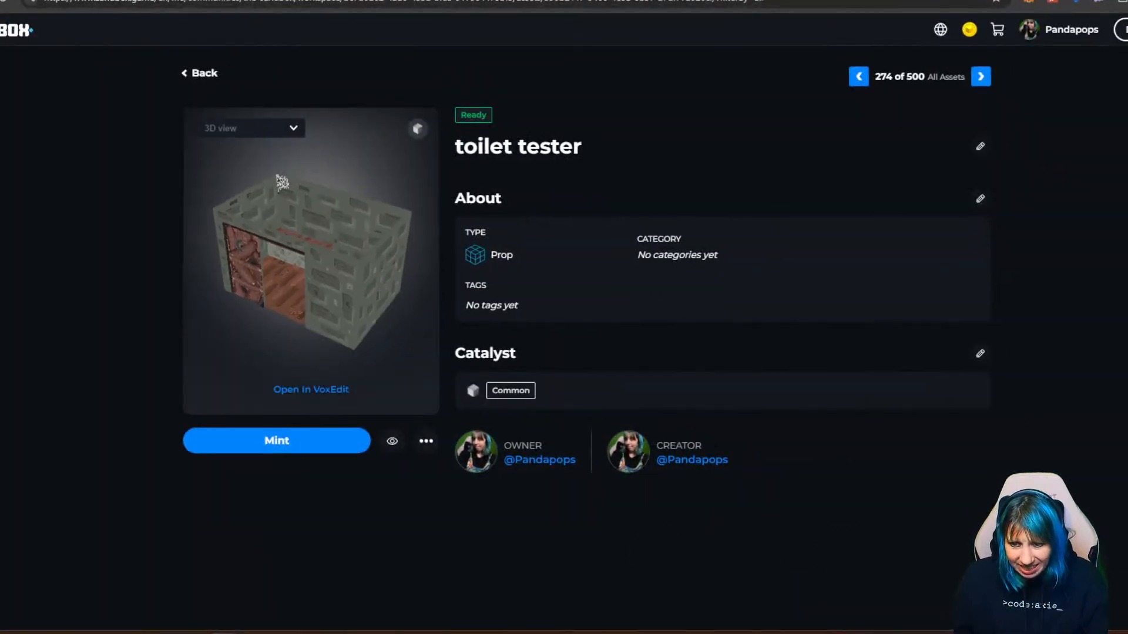
{"action": "scroll", "coordinate": [311, 252], "scroll_direction": "up", "scroll_amount": 5}
{"action": "left_click_drag", "start_coordinate": [310, 253], "coordinate": [346, 241]}
{"action": "scroll", "coordinate": [311, 252], "scroll_direction": "down", "scroll_amount": 5}
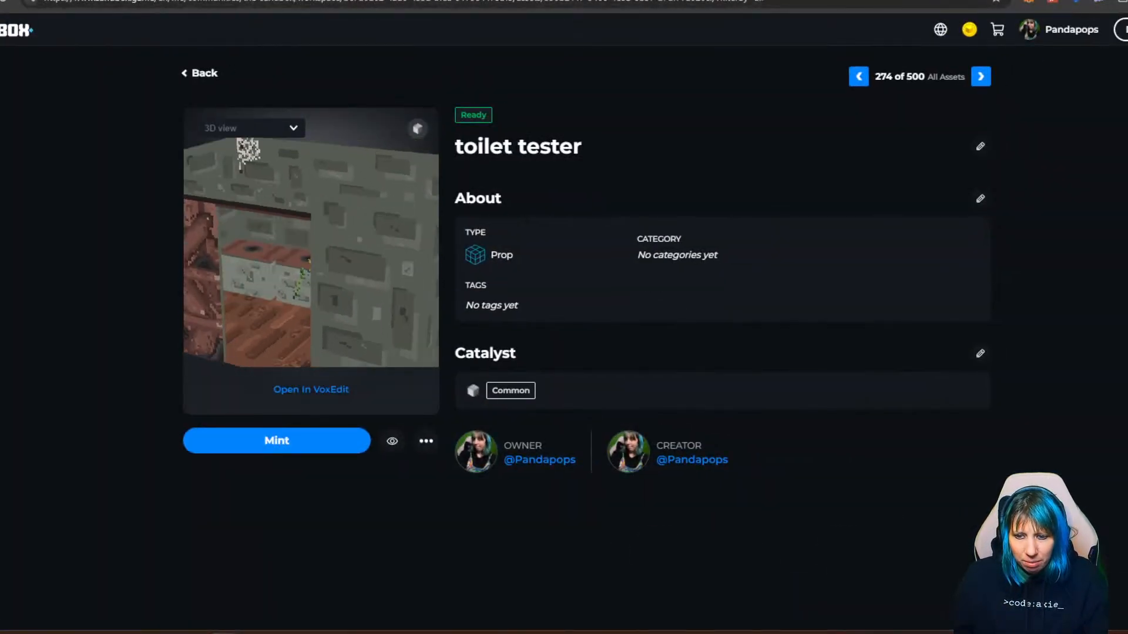
{"action": "scroll", "coordinate": [311, 252], "scroll_direction": "up", "scroll_amount": 1}
{"action": "left_click_drag", "start_coordinate": [254, 177], "coordinate": [246, 176]}
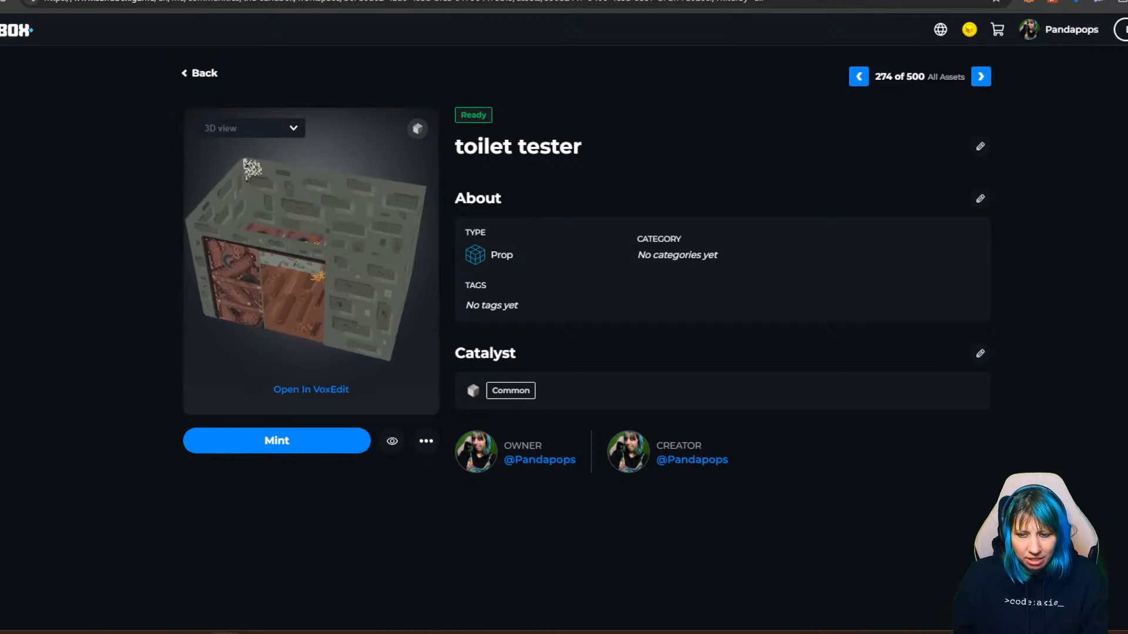
{"action": "left_click_drag", "start_coordinate": [294, 253], "coordinate": [358, 250]}
{"action": "scroll", "coordinate": [310, 253], "scroll_direction": "up", "scroll_amount": 3}
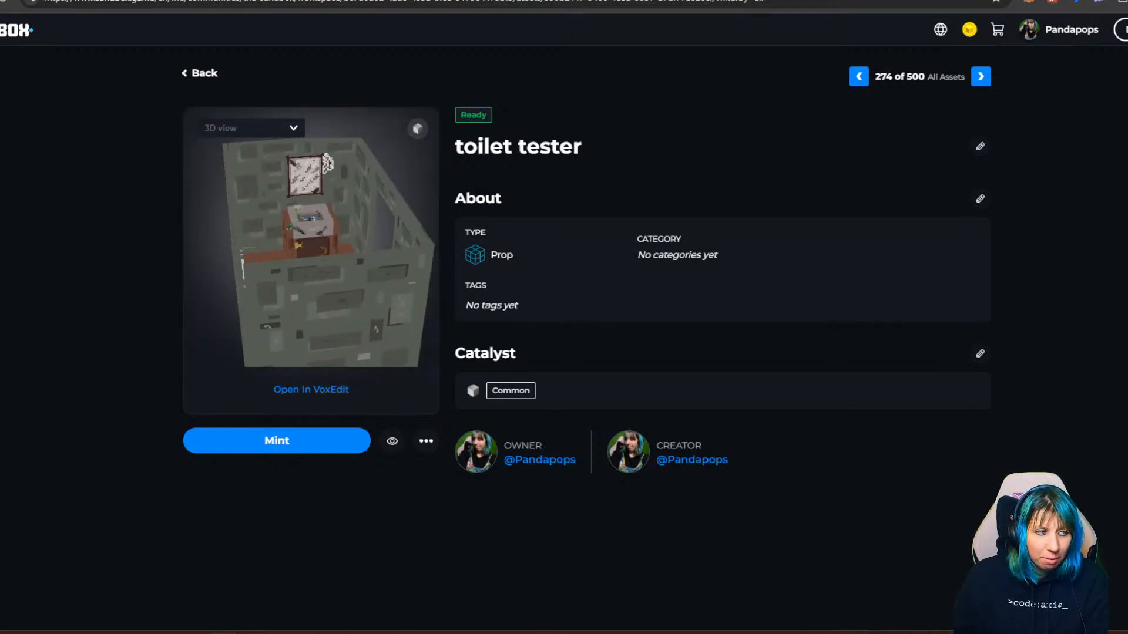
{"action": "left_click_drag", "start_coordinate": [311, 253], "coordinate": [294, 264]}
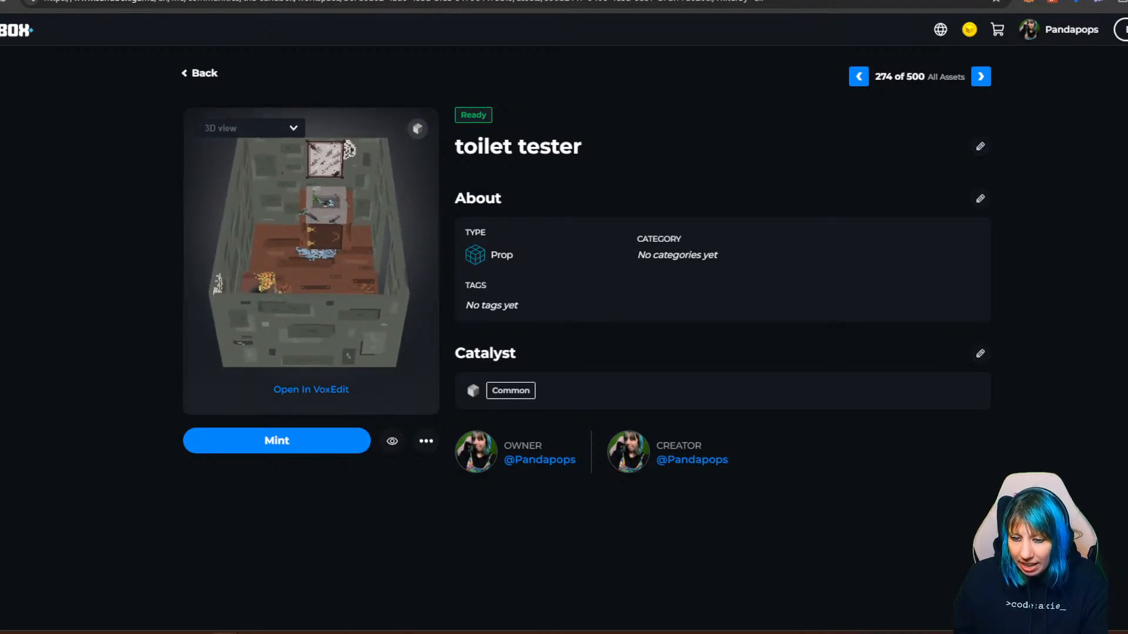
{"action": "mouse_move", "coordinate": [348, 149]}
{"action": "left_mouse_down"}
{"action": "mouse_move", "coordinate": [382, 188]}
{"action": "mouse_move", "coordinate": [353, 133]}
{"action": "mouse_move", "coordinate": [347, 160]}
{"action": "left_mouse_up"}
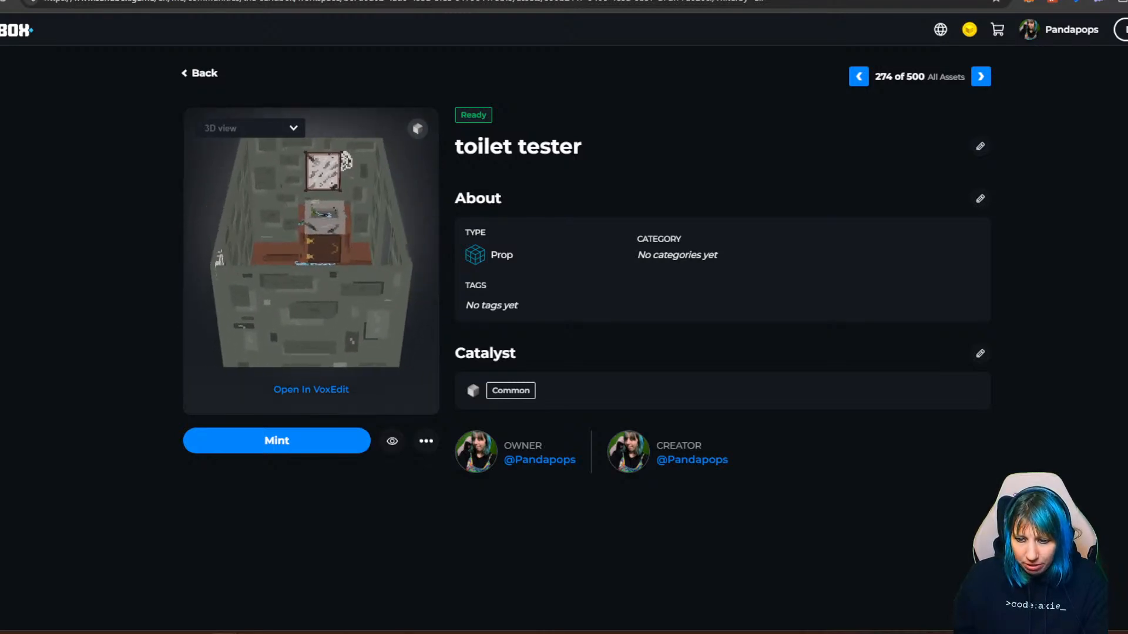
{"action": "left_click_drag", "start_coordinate": [347, 235], "coordinate": [314, 235]}
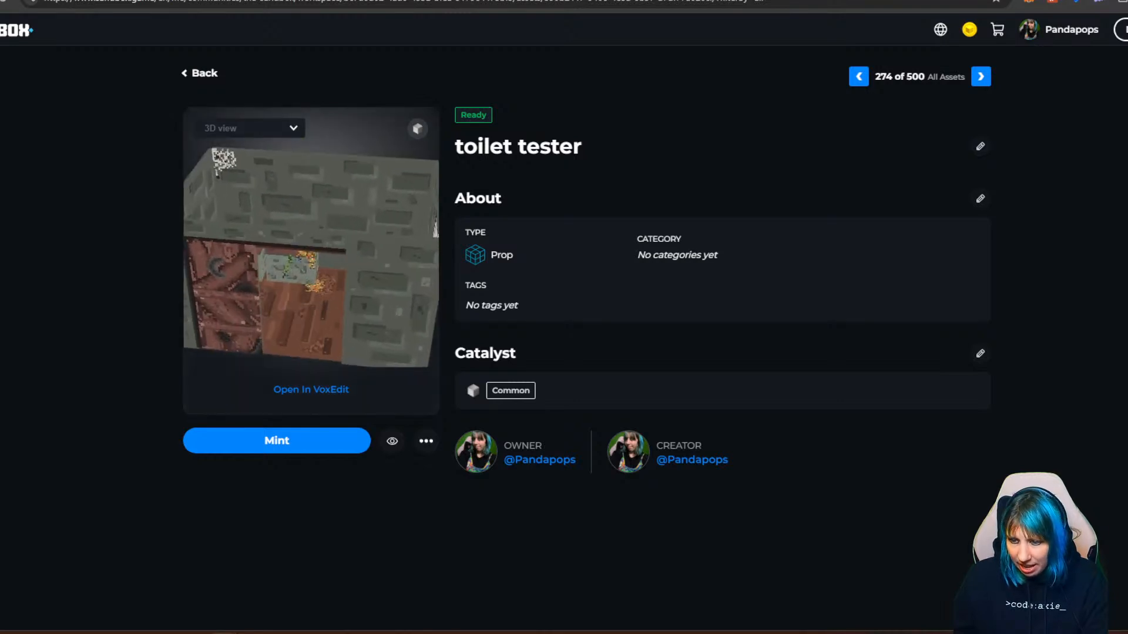
{"action": "key", "text": "alt+Left"}
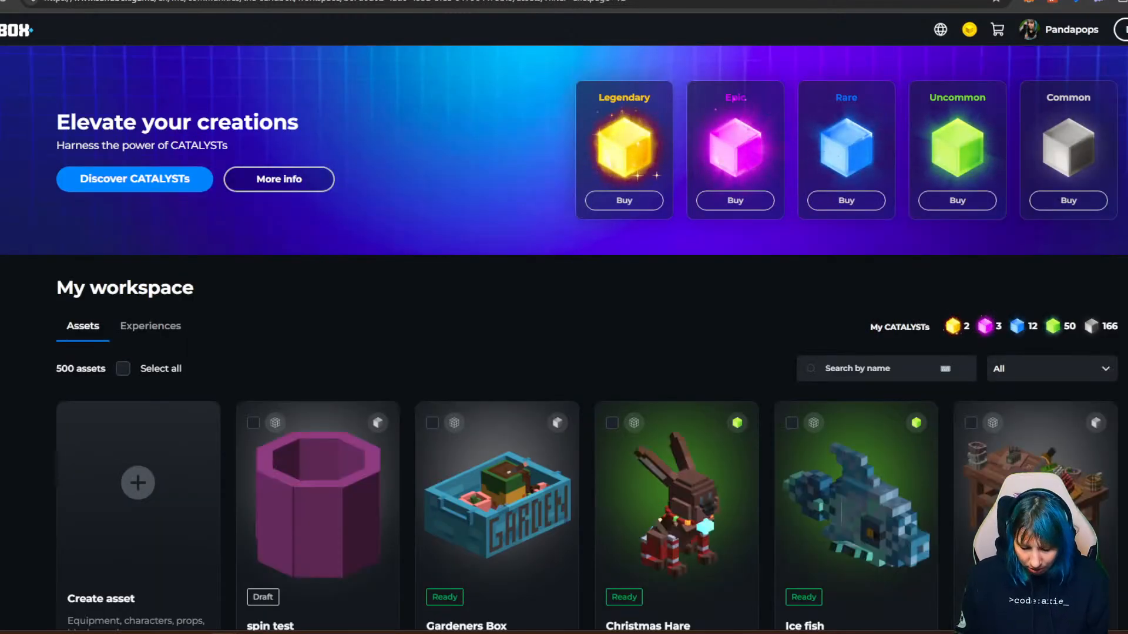
Search the workspace assets for "toil" and open one of the assets.
{"action": "left_click", "coordinate": [857, 368]}
{"action": "type", "text": "toil"}
{"action": "left_click", "coordinate": [676, 500]}
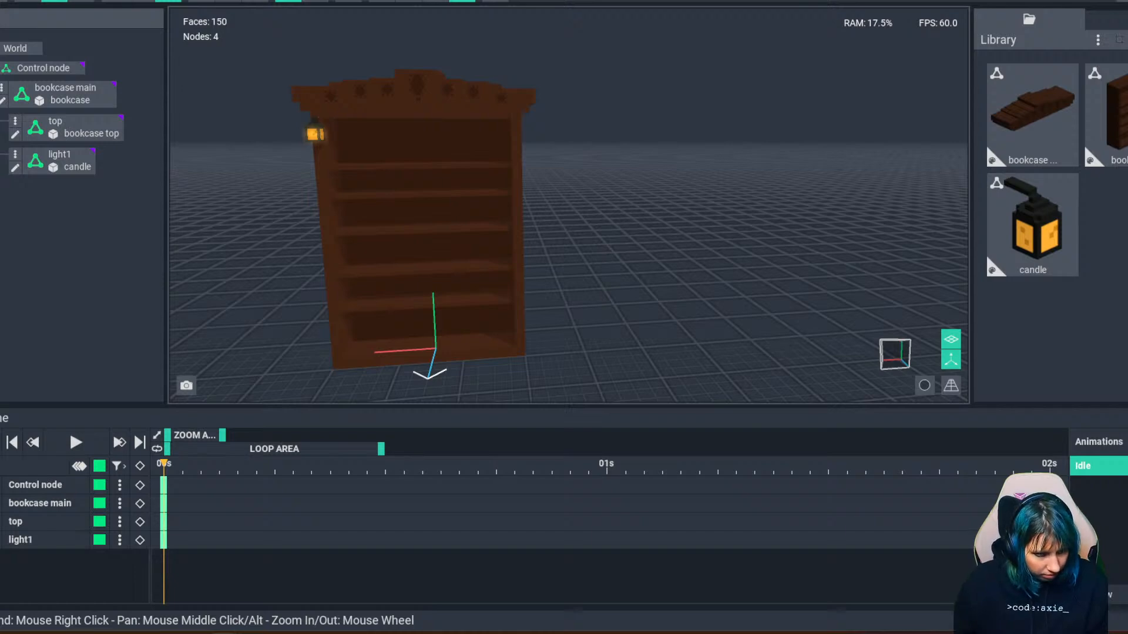
Inspect the cobwebbed bookcase in the Goblin war room asset up close and switch back to VoxEdit.
{"action": "left_click_drag", "start_coordinate": [0, 206], "coordinate": [583, 1]}
{"action": "left_click_drag", "start_coordinate": [176, 253], "coordinate": [209, 205]}
{"action": "scroll", "coordinate": [210, 253], "scroll_direction": "up", "scroll_amount": 5}
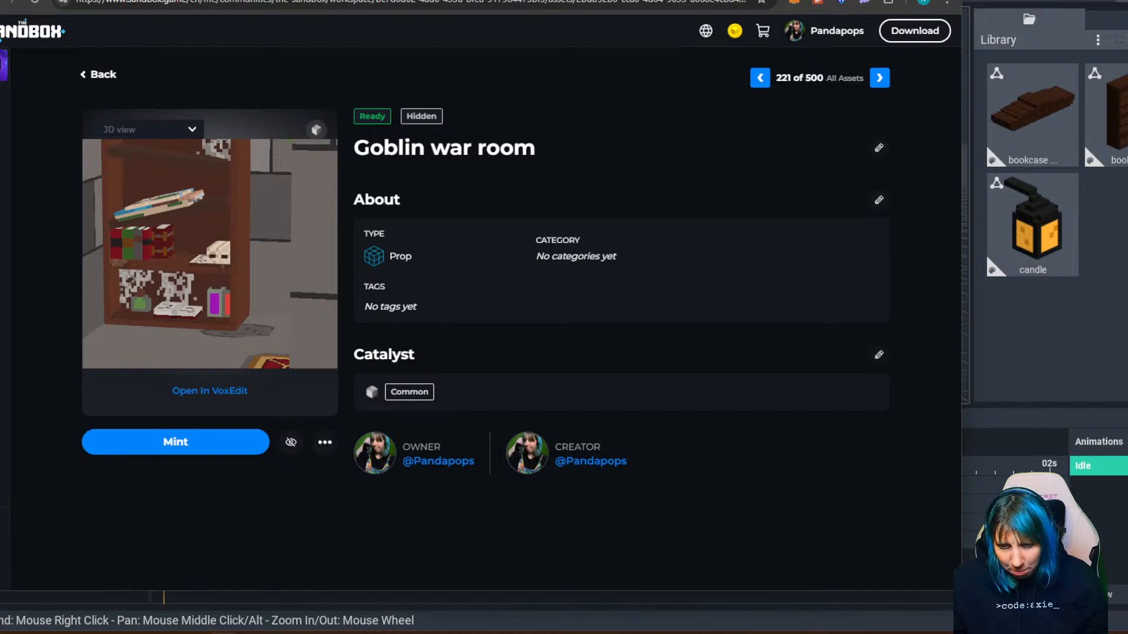
{"action": "key", "text": "alt+Tab"}
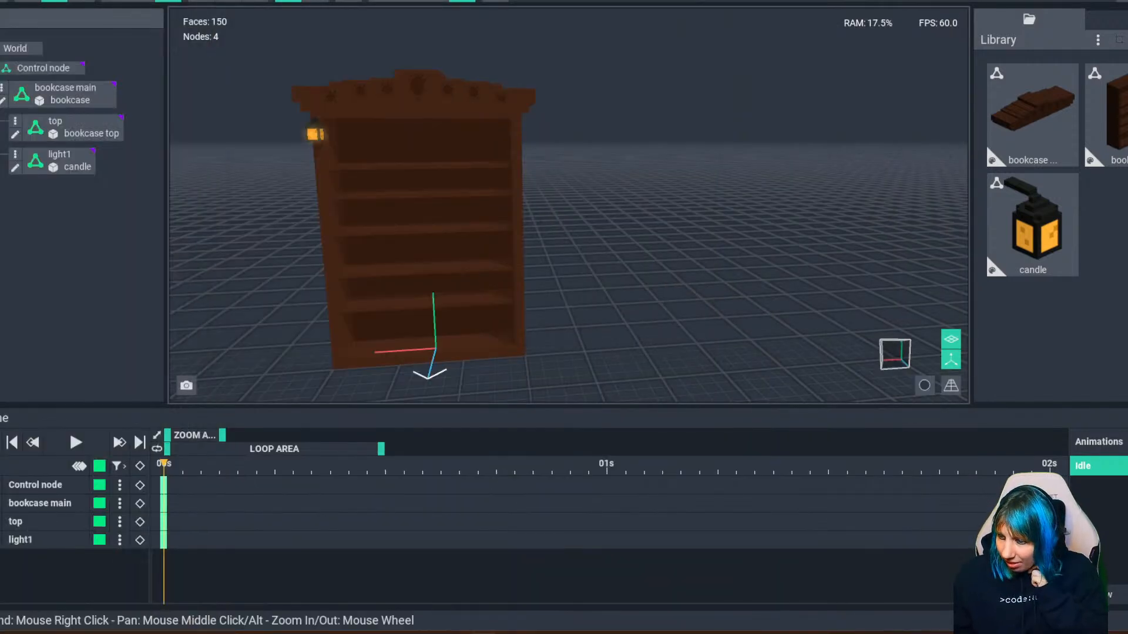
Open the bookcase model from the scene for voxel editing at its upper shelves.
{"action": "right_click_drag", "start_coordinate": [439, 261], "coordinate": [429, 261]}
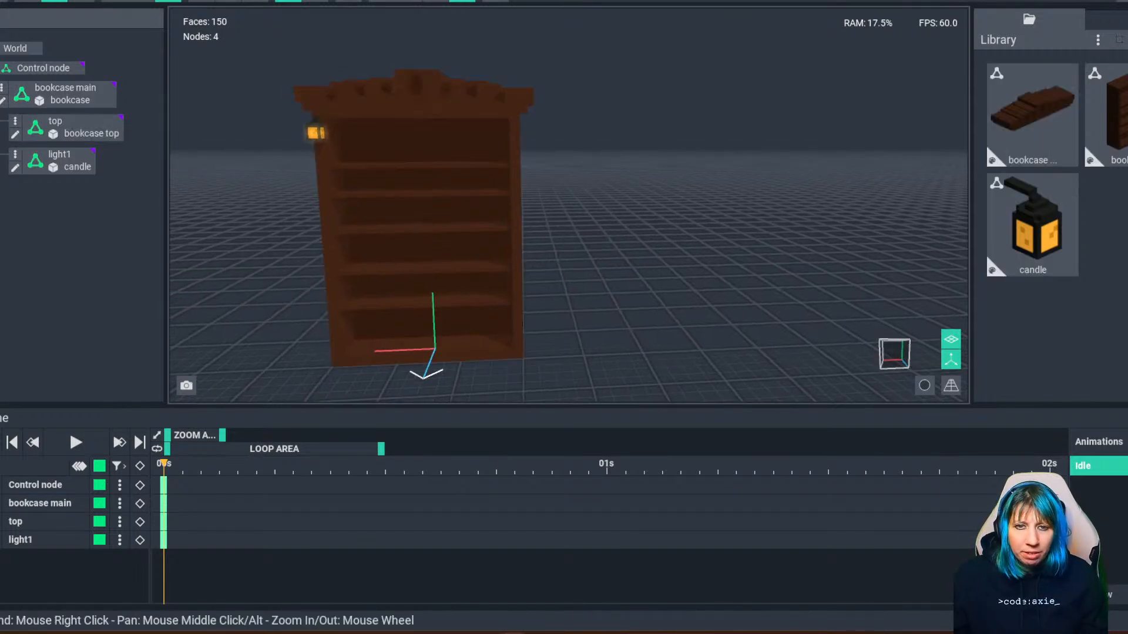
{"action": "double_click", "coordinate": [415, 247]}
{"action": "right_click_drag", "start_coordinate": [447, 265], "coordinate": [400, 245]}
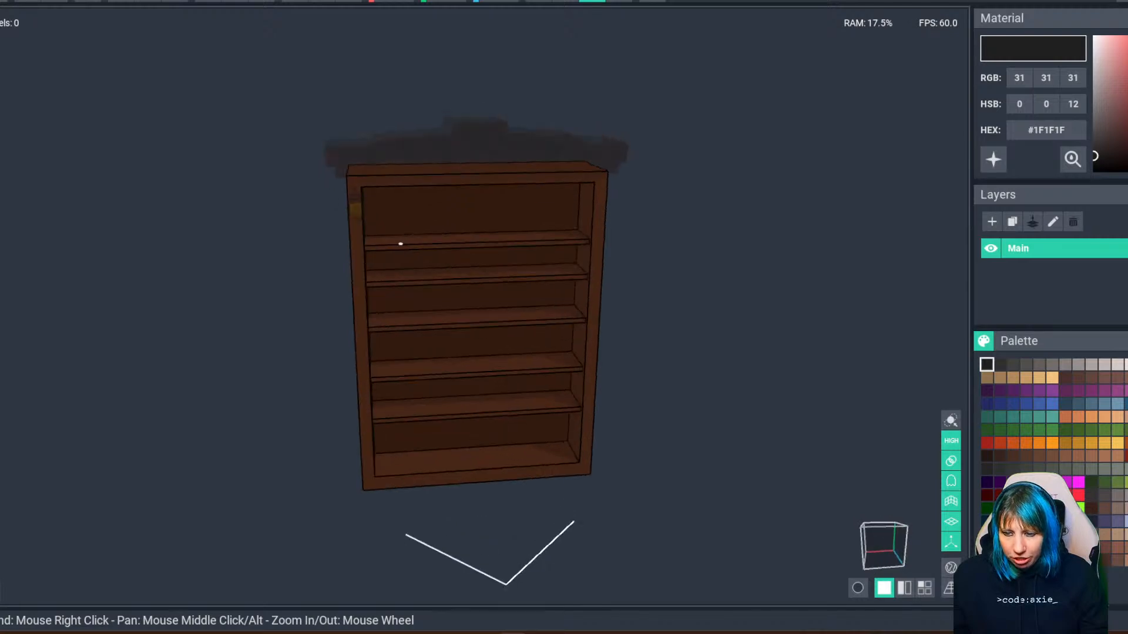
{"action": "scroll", "coordinate": [414, 247], "scroll_direction": "up", "scroll_amount": 4}
{"action": "right_click_drag", "start_coordinate": [425, 194], "coordinate": [425, 176]}
{"action": "scroll", "coordinate": [441, 194], "scroll_direction": "up", "scroll_amount": 2}
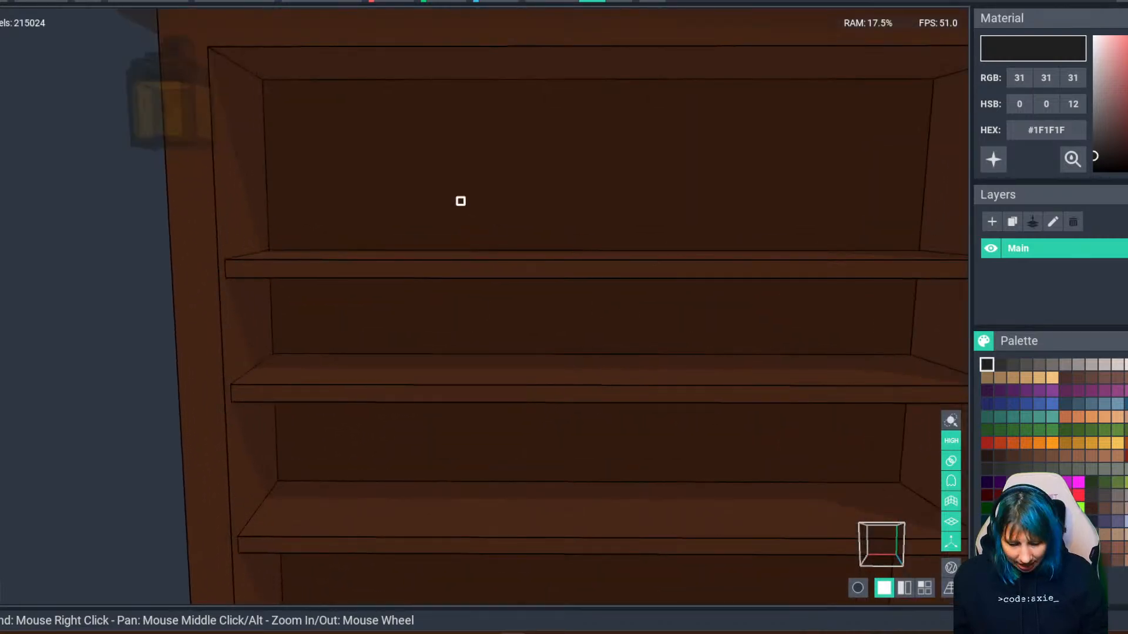
Paint scattered voxels in grey #847D7A as a cobweb in the upper-left corner of the top compartment's back panel.
{"action": "left_click", "coordinate": [437, 162], "text": "ctrl"}
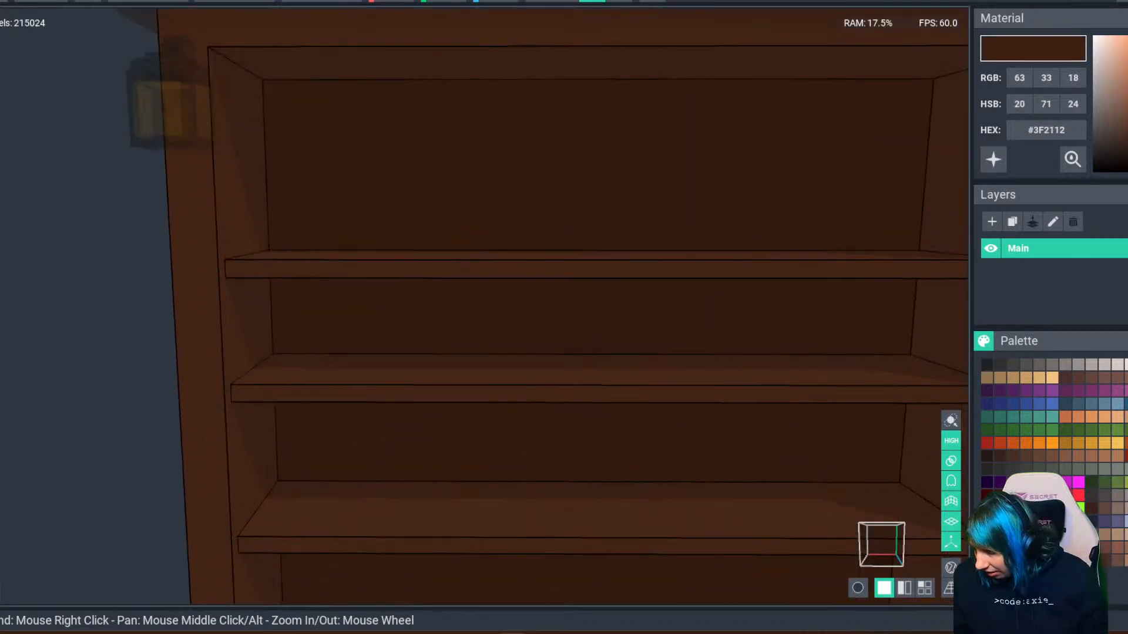
{"action": "left_click", "coordinate": [1091, 364]}
{"action": "left_click", "coordinate": [1077, 365]}
{"action": "left_click", "coordinate": [1065, 365]}
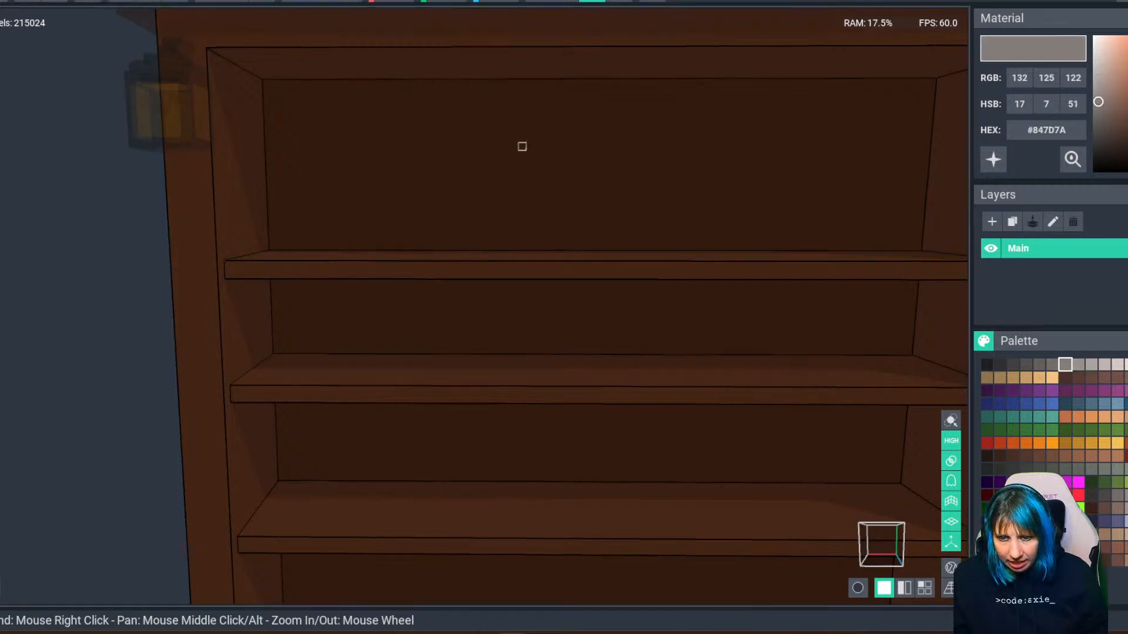
{"action": "right_click_drag", "start_coordinate": [522, 147], "coordinate": [501, 174]}
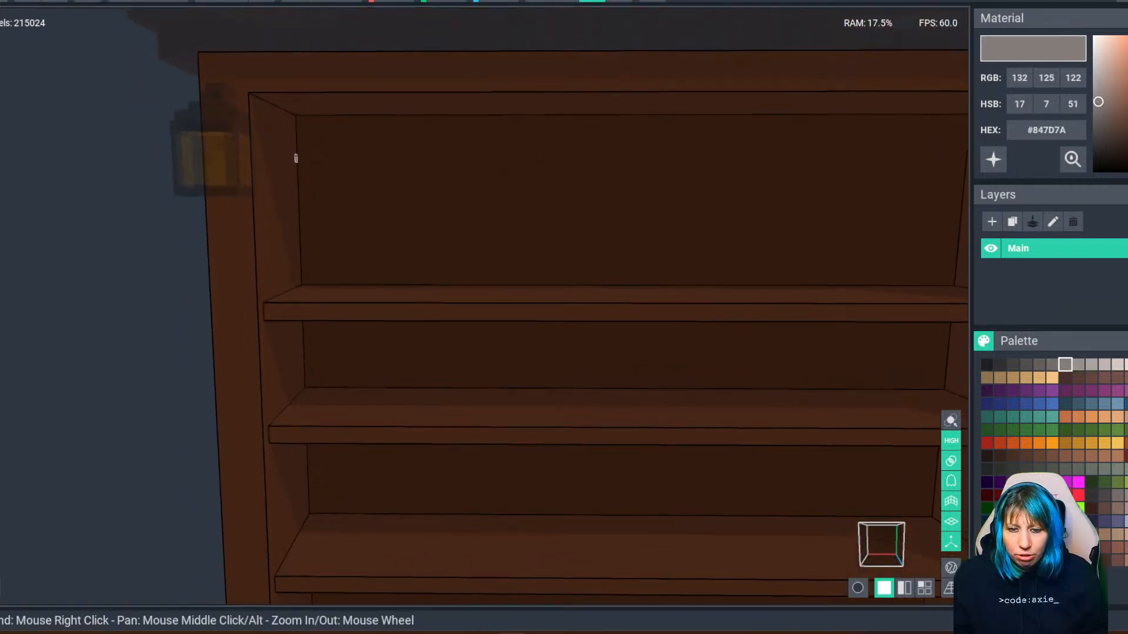
{"action": "mouse_move", "coordinate": [329, 117]}
{"action": "left_mouse_down"}
{"action": "mouse_move", "coordinate": [315, 128]}
{"action": "mouse_move", "coordinate": [346, 127]}
{"action": "mouse_move", "coordinate": [324, 159]}
{"action": "mouse_move", "coordinate": [339, 158]}
{"action": "mouse_move", "coordinate": [301, 174]}
{"action": "mouse_move", "coordinate": [323, 178]}
{"action": "left_mouse_up"}
{"action": "left_click", "coordinate": [308, 150]}
{"action": "left_click", "coordinate": [316, 166]}
{"action": "left_click", "coordinate": [355, 143]}
{"action": "left_click", "coordinate": [370, 127]}
{"action": "left_click", "coordinate": [362, 143]}
{"action": "left_click", "coordinate": [354, 158]}
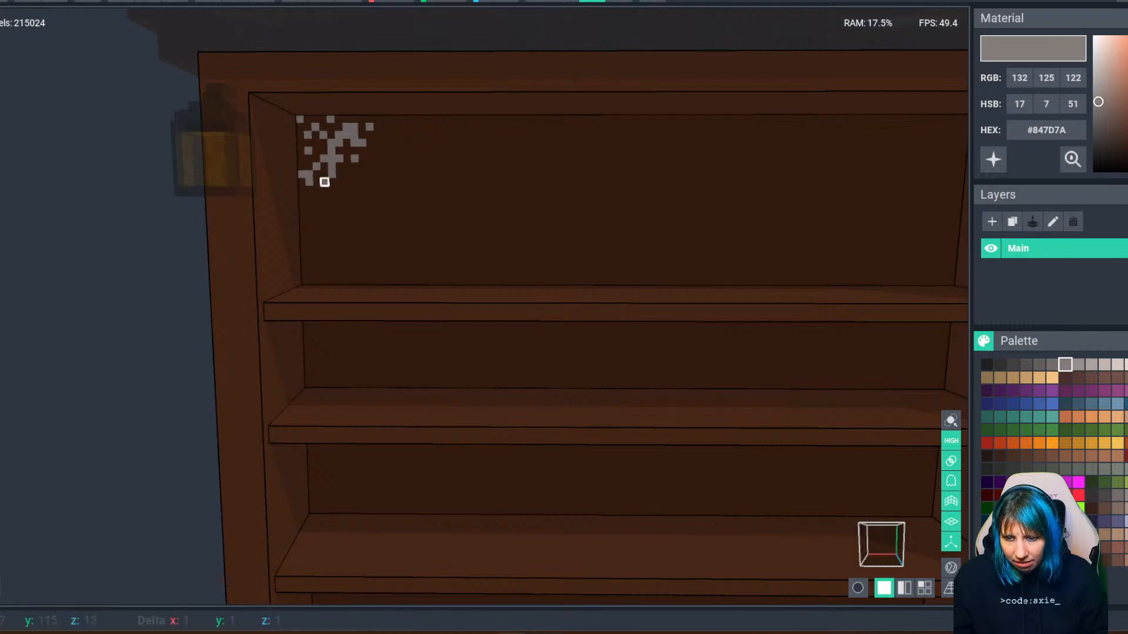
Extend the grey cobweb with more single voxels along its side edges and trailing down from its lower end.
{"action": "left_click", "coordinate": [369, 118]}
{"action": "left_click", "coordinate": [308, 150]}
{"action": "left_click", "coordinate": [301, 142]}
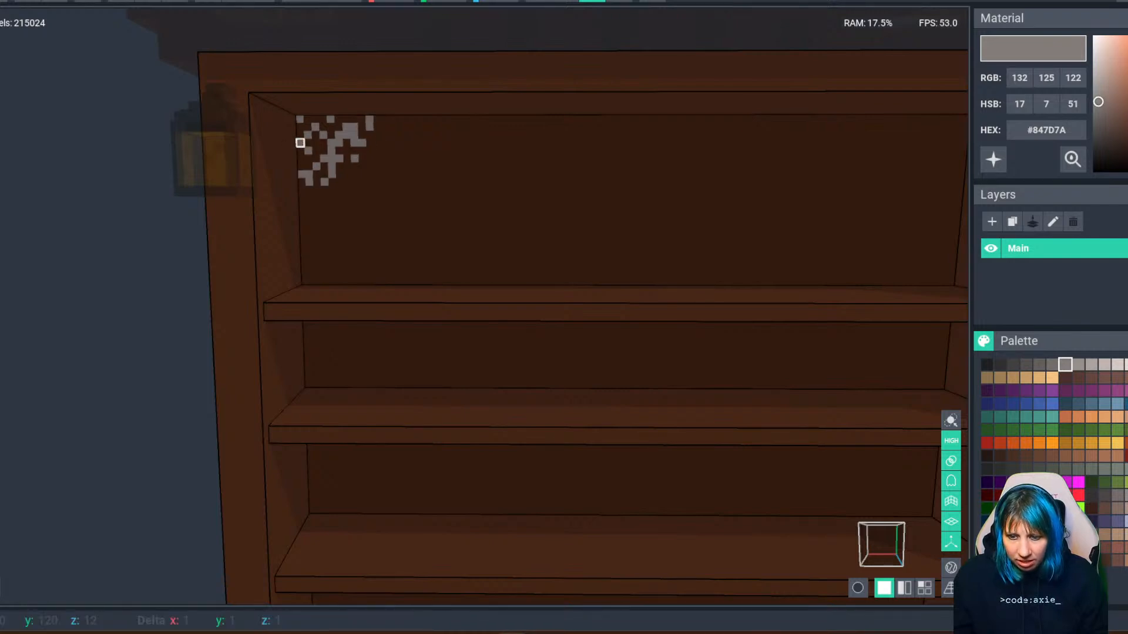
{"action": "left_click", "coordinate": [332, 182]}
{"action": "left_click", "coordinate": [340, 190]}
{"action": "left_click_drag", "start_coordinate": [340, 205], "coordinate": [340, 205]}
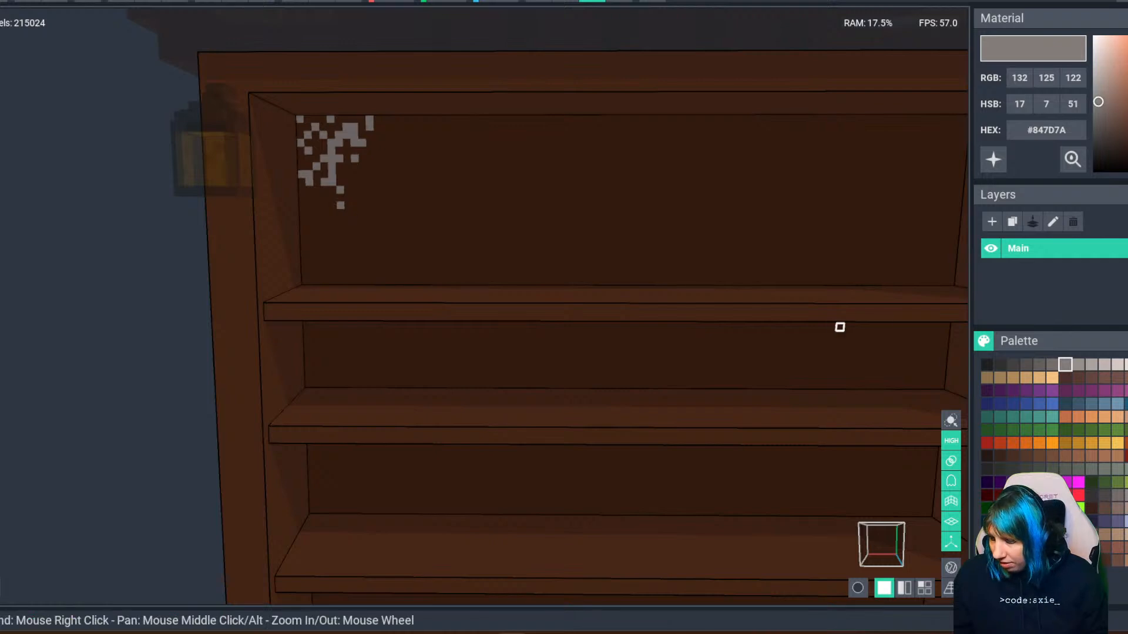
Vary the cobweb in the bookcase's top compartment with single voxels in the lighter greys #98908C and #BEB4AF.
{"action": "left_click", "coordinate": [1078, 365]}
{"action": "left_click", "coordinate": [308, 166]}
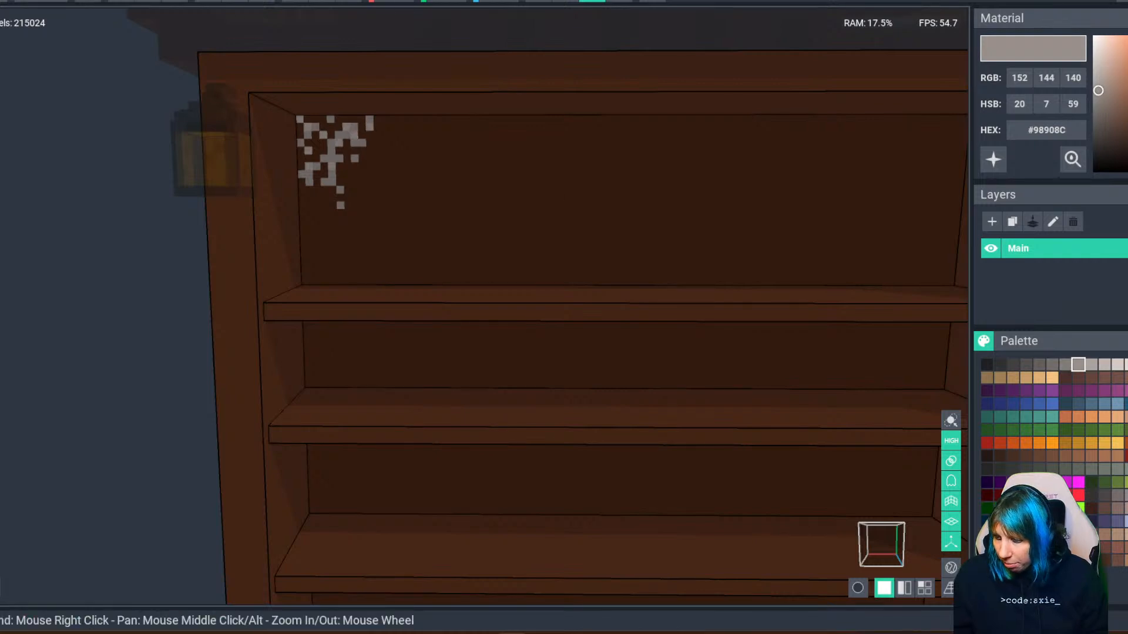
{"action": "left_click", "coordinate": [1104, 365]}
{"action": "left_click", "coordinate": [323, 158]}
{"action": "left_click", "coordinate": [332, 166]}
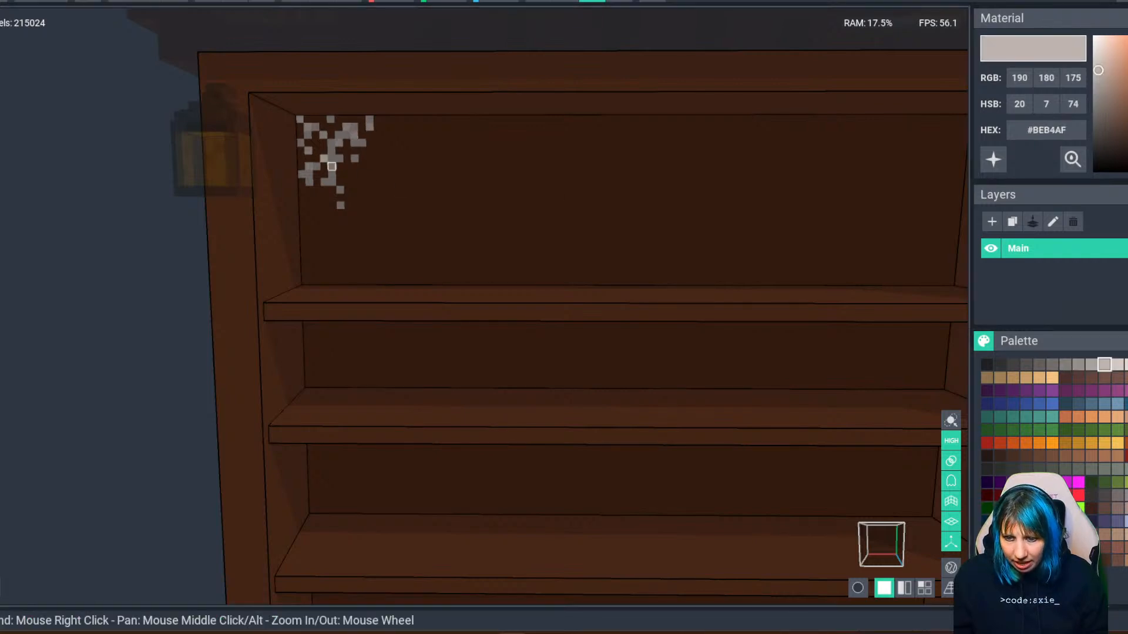
{"action": "left_click", "coordinate": [355, 159]}
{"action": "left_click_drag", "start_coordinate": [361, 143], "coordinate": [369, 135]}
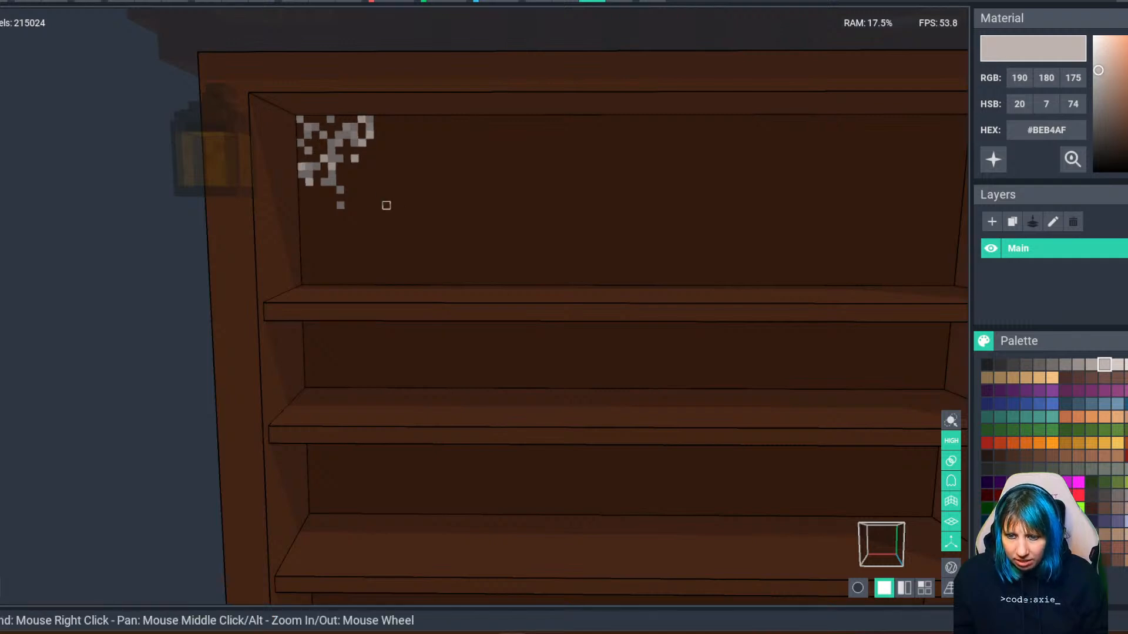
{"action": "left_click", "coordinate": [302, 190]}
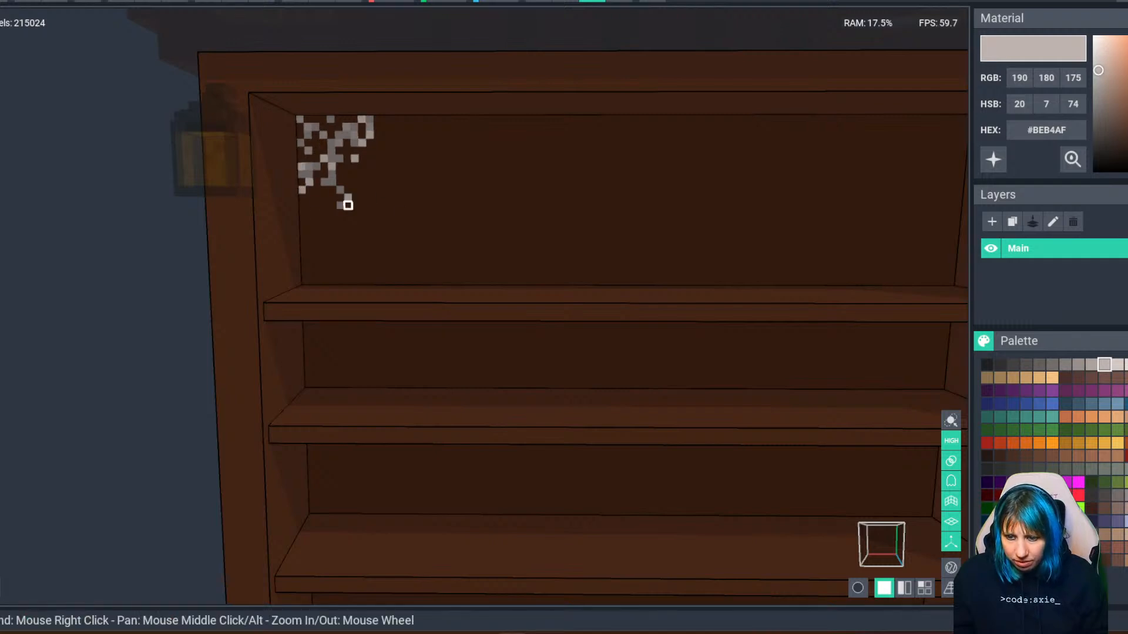
Check the cobweb against the whole bookcase and close the bookcase model, saving its changes.
{"action": "scroll", "coordinate": [376, 252], "scroll_direction": "down", "scroll_amount": 3}
{"action": "scroll", "coordinate": [411, 305], "scroll_direction": "up", "scroll_amount": 3}
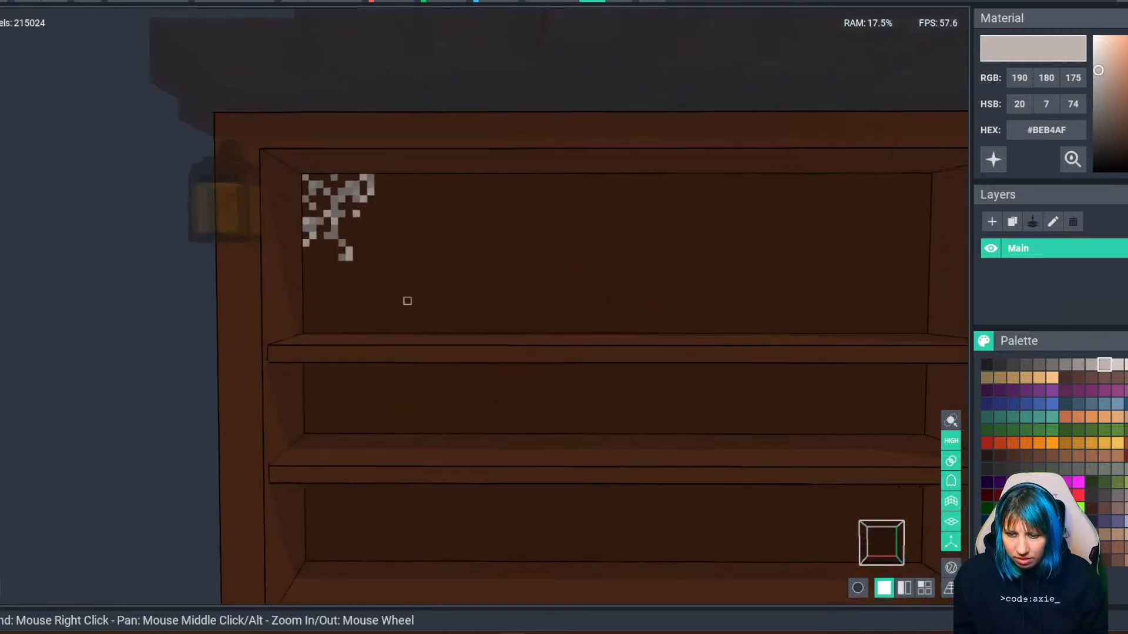
{"action": "scroll", "coordinate": [407, 300], "scroll_direction": "down", "scroll_amount": 5}
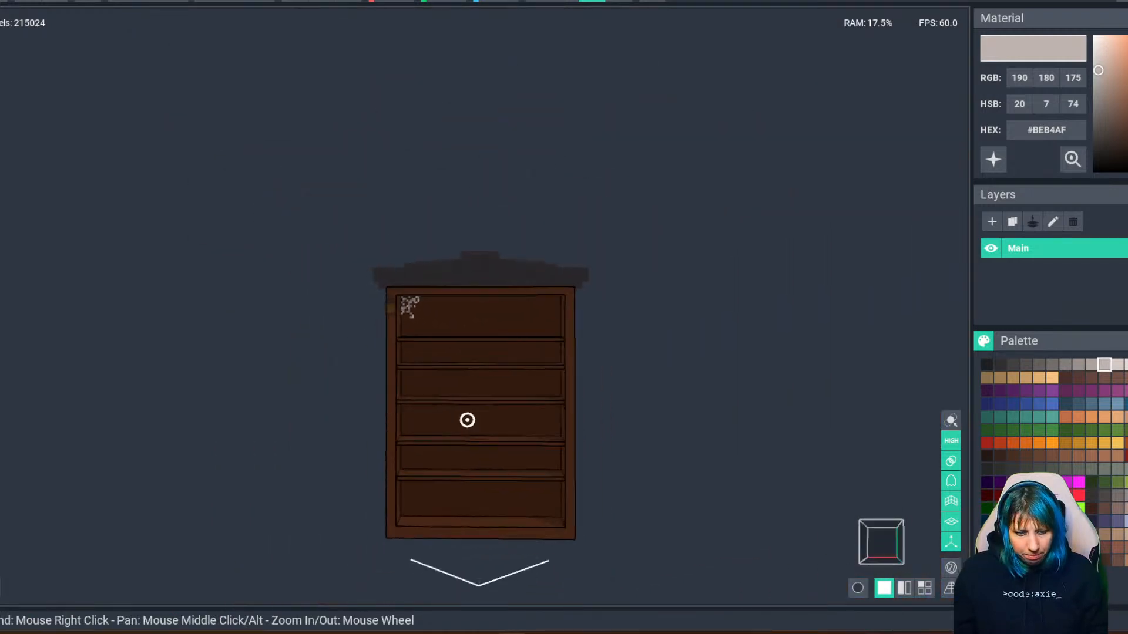
{"action": "right_click_drag", "start_coordinate": [467, 419], "coordinate": [468, 428]}
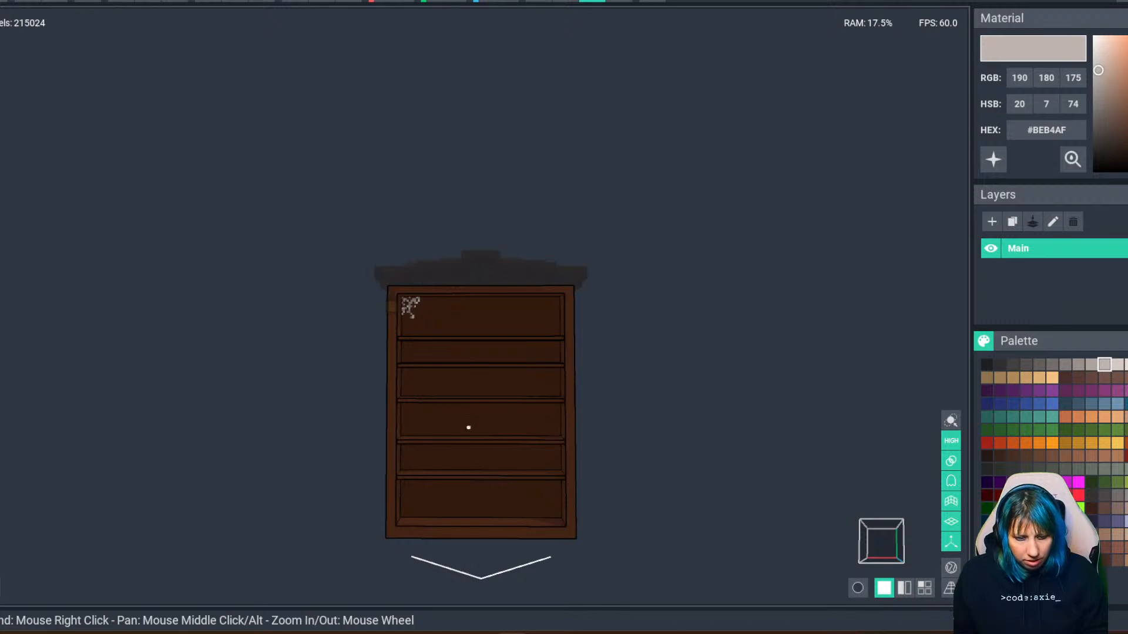
{"action": "scroll", "coordinate": [391, 375], "scroll_direction": "up", "scroll_amount": 4}
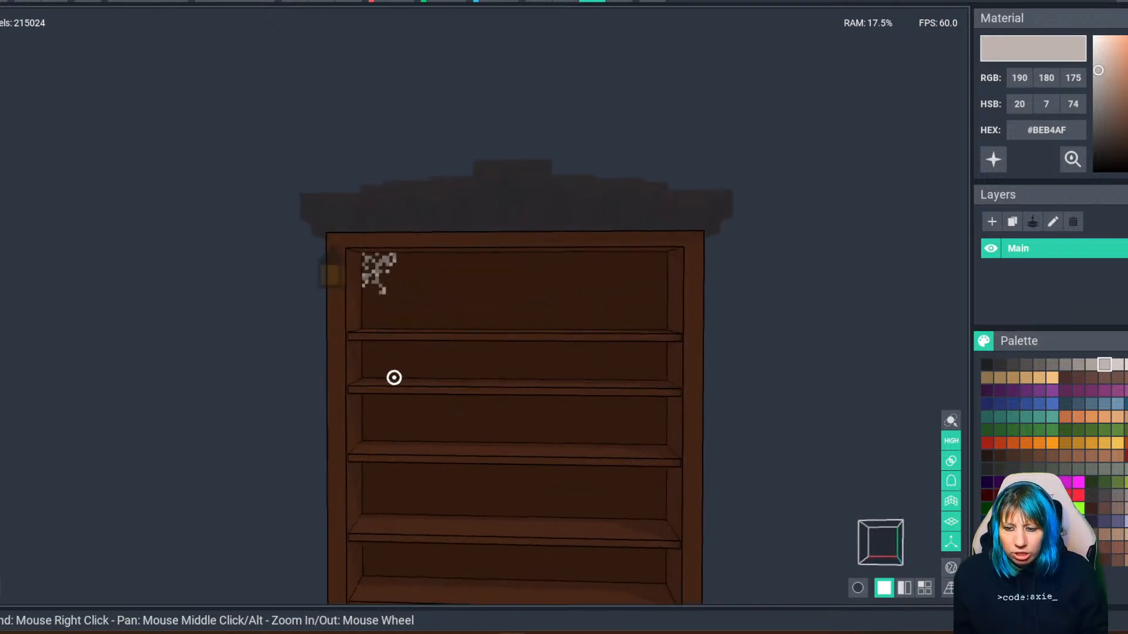
{"action": "scroll", "coordinate": [393, 377], "scroll_direction": "up", "scroll_amount": 3}
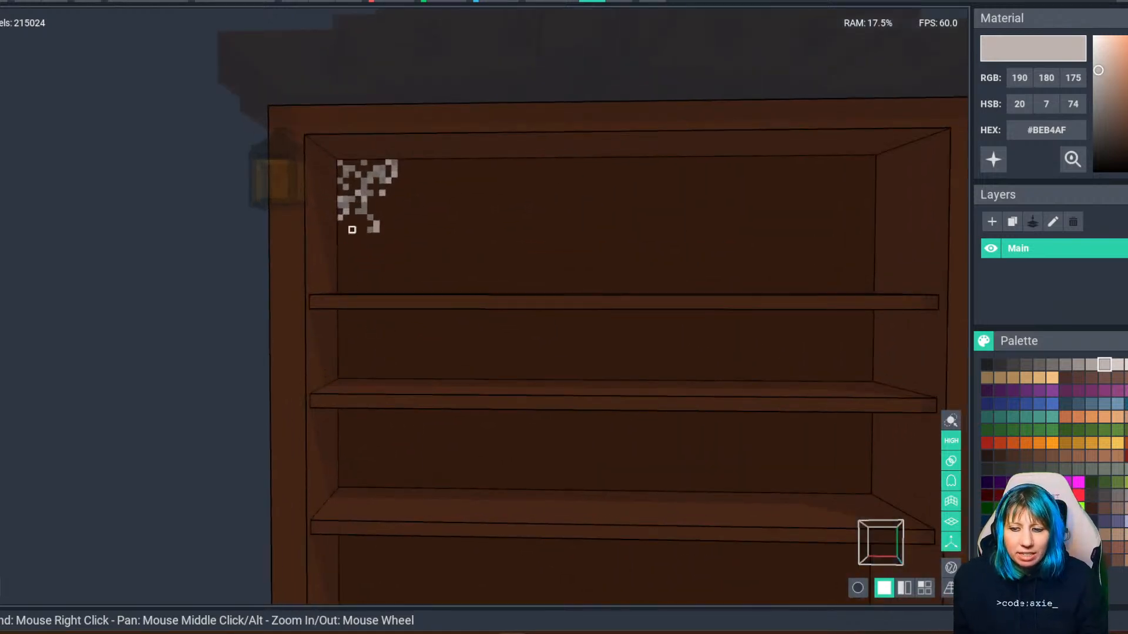
{"action": "scroll", "coordinate": [358, 230], "scroll_direction": "up", "scroll_amount": 2}
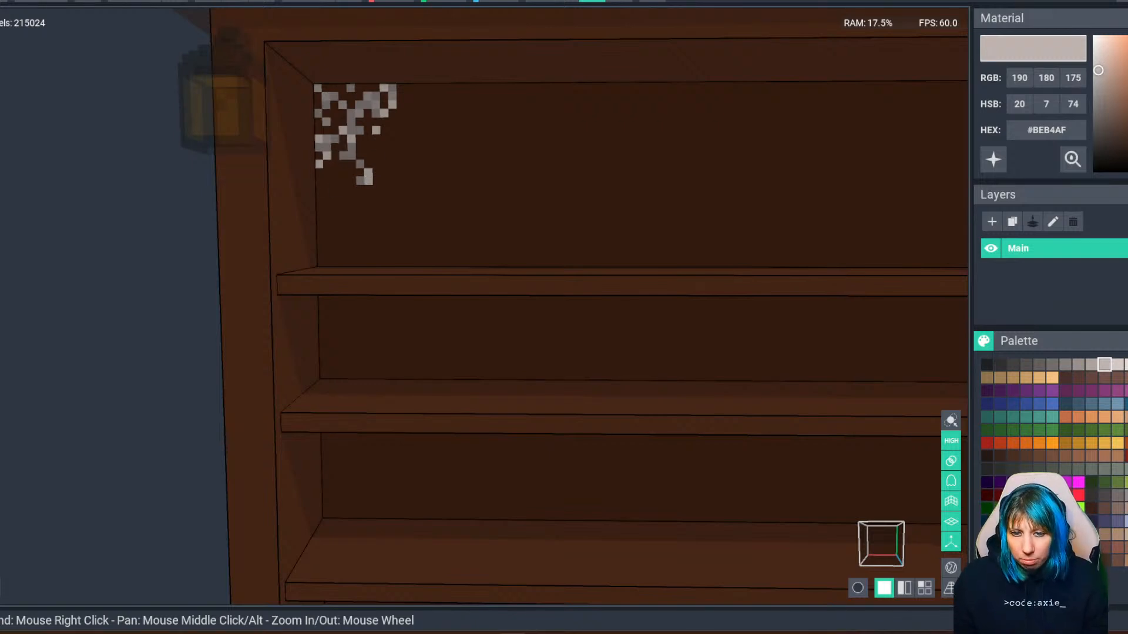
{"action": "left_click", "coordinate": [1, 3]}
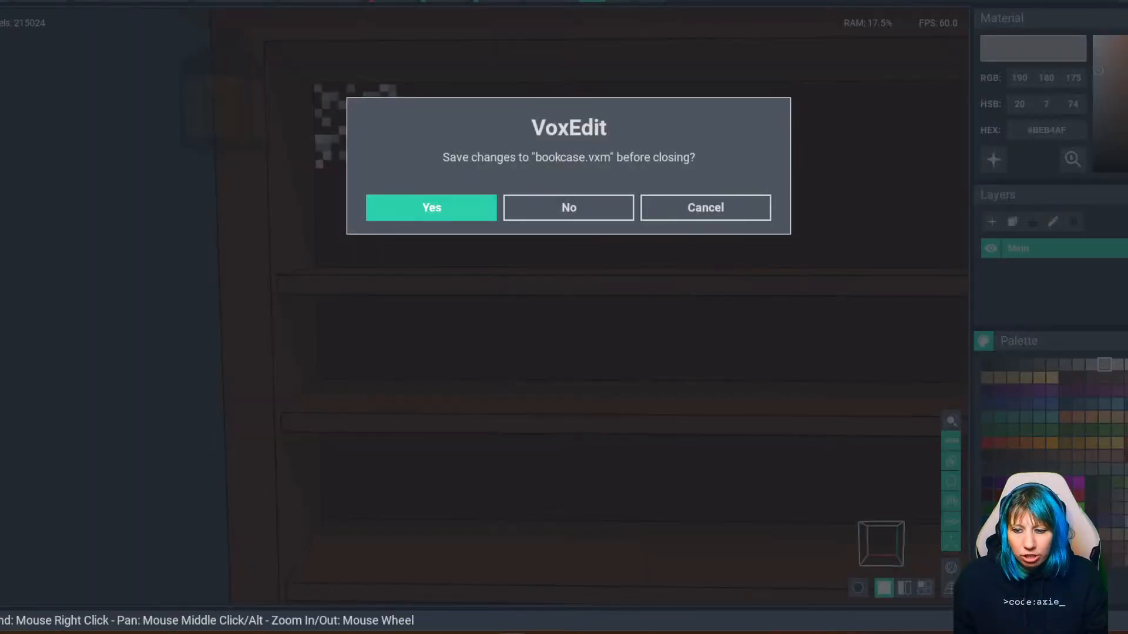
{"action": "key", "text": "Return"}
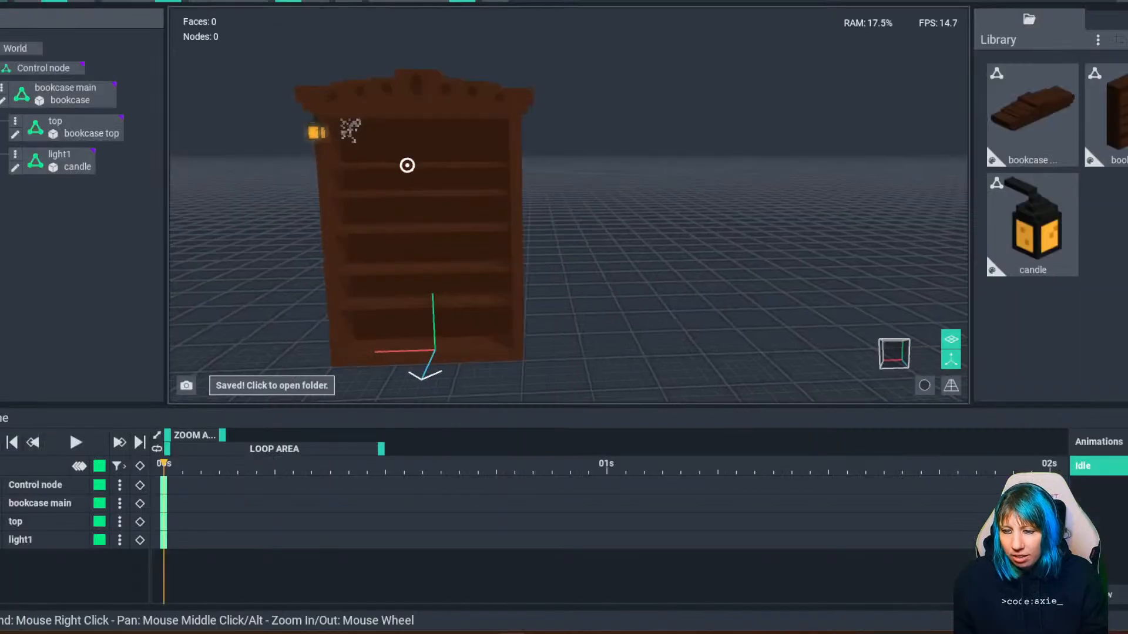
Create a new model named web in the asset's library.
{"action": "scroll", "coordinate": [538, 297], "scroll_direction": "down", "scroll_amount": 1}
{"action": "key", "text": "Escape"}
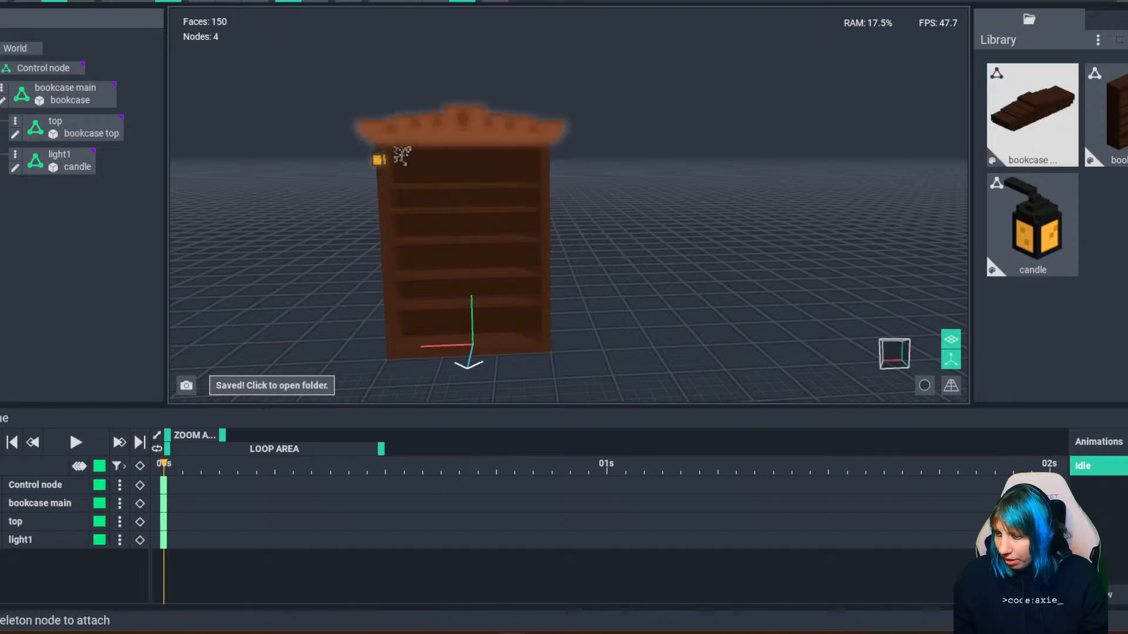
{"action": "left_click", "coordinate": [1098, 39]}
{"action": "left_click", "coordinate": [1018, 52]}
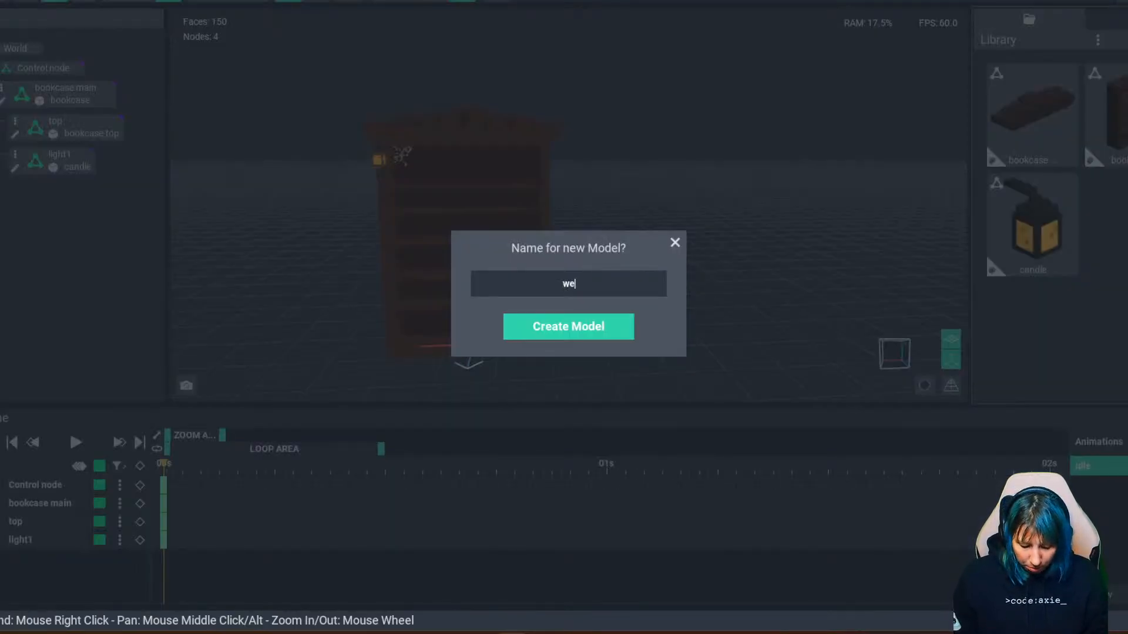
{"action": "key", "text": "Return"}
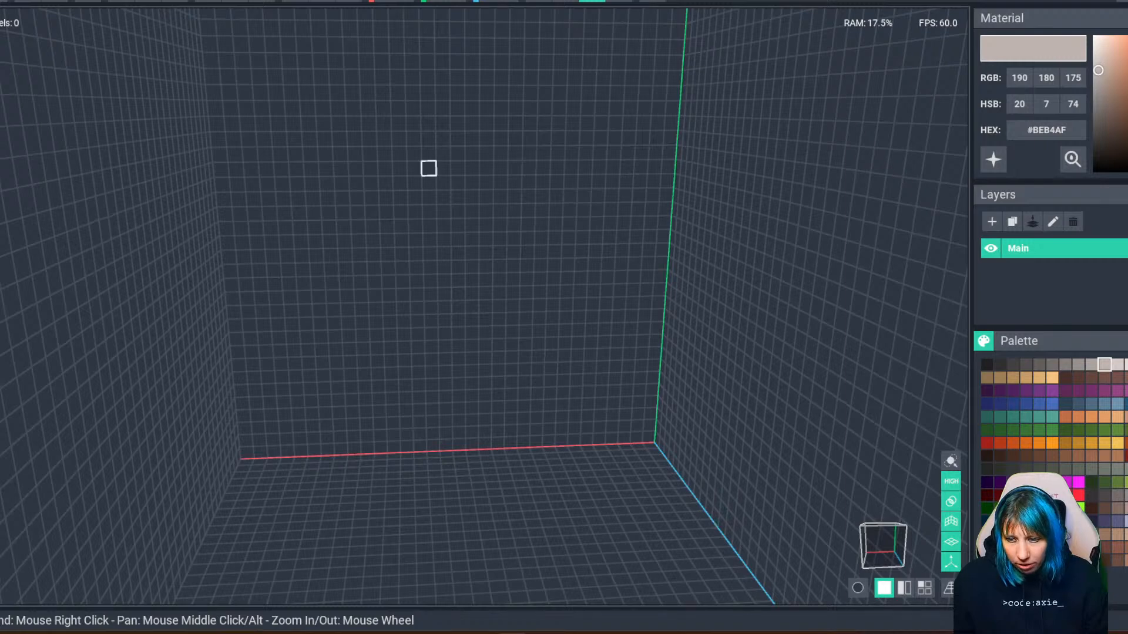
Place scattered #BEB4AF voxels in the upper middle of the back plane to start a separate cobweb.
{"action": "left_click", "coordinate": [486, 140]}
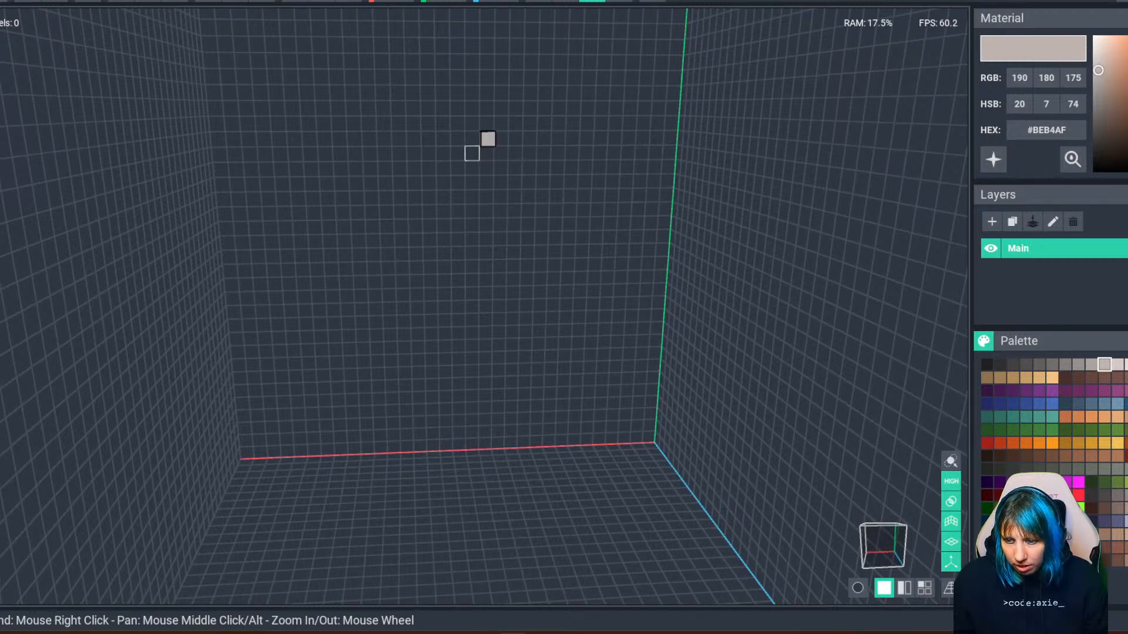
{"action": "left_click", "coordinate": [466, 154]}
{"action": "left_click", "coordinate": [500, 154]}
{"action": "left_click", "coordinate": [501, 169]}
{"action": "left_click", "coordinate": [487, 183]}
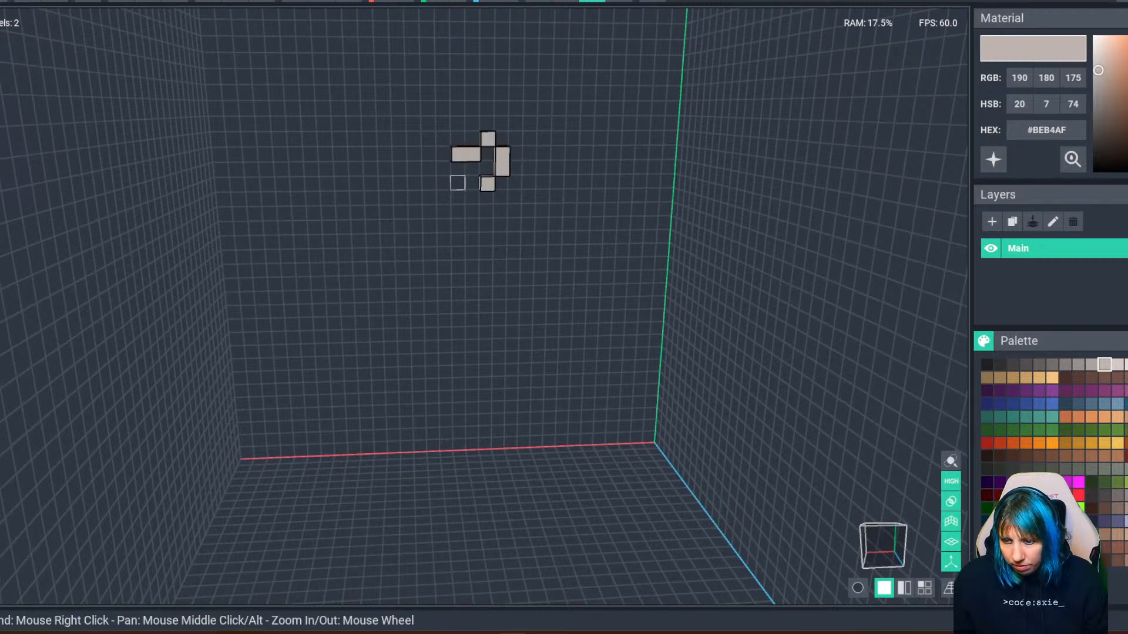
{"action": "left_click", "coordinate": [458, 184]}
{"action": "left_click", "coordinate": [414, 169]}
{"action": "left_click", "coordinate": [429, 184]}
{"action": "left_click", "coordinate": [458, 198]}
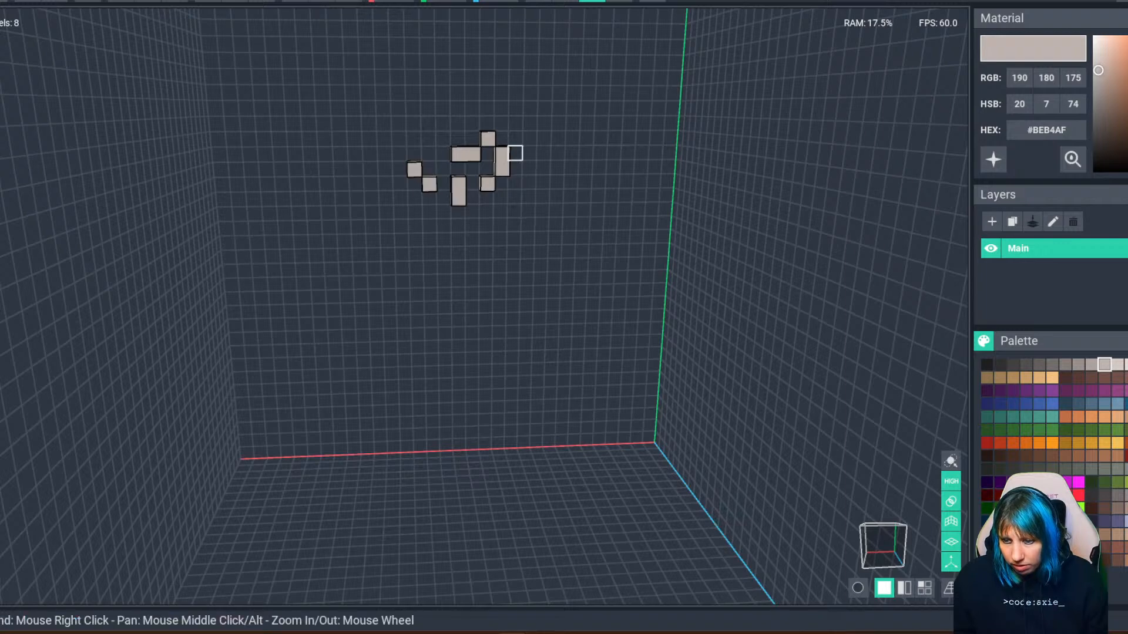
Extend the cobweb with a small ring of voxels at its upper right and a curved strand below it.
{"action": "left_click", "coordinate": [516, 138]}
{"action": "left_click", "coordinate": [531, 168]}
{"action": "left_click", "coordinate": [531, 154]}
{"action": "left_click", "coordinate": [516, 183]}
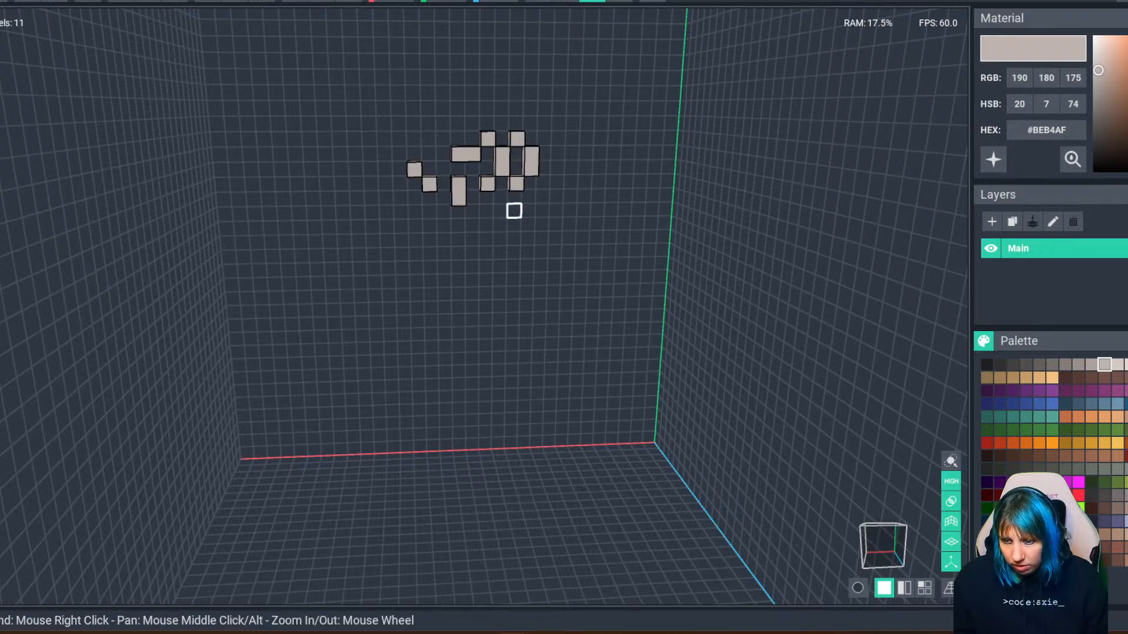
{"action": "left_click", "coordinate": [501, 198]}
{"action": "left_click", "coordinate": [501, 213]}
{"action": "left_click", "coordinate": [487, 227]}
{"action": "left_click", "coordinate": [473, 212]}
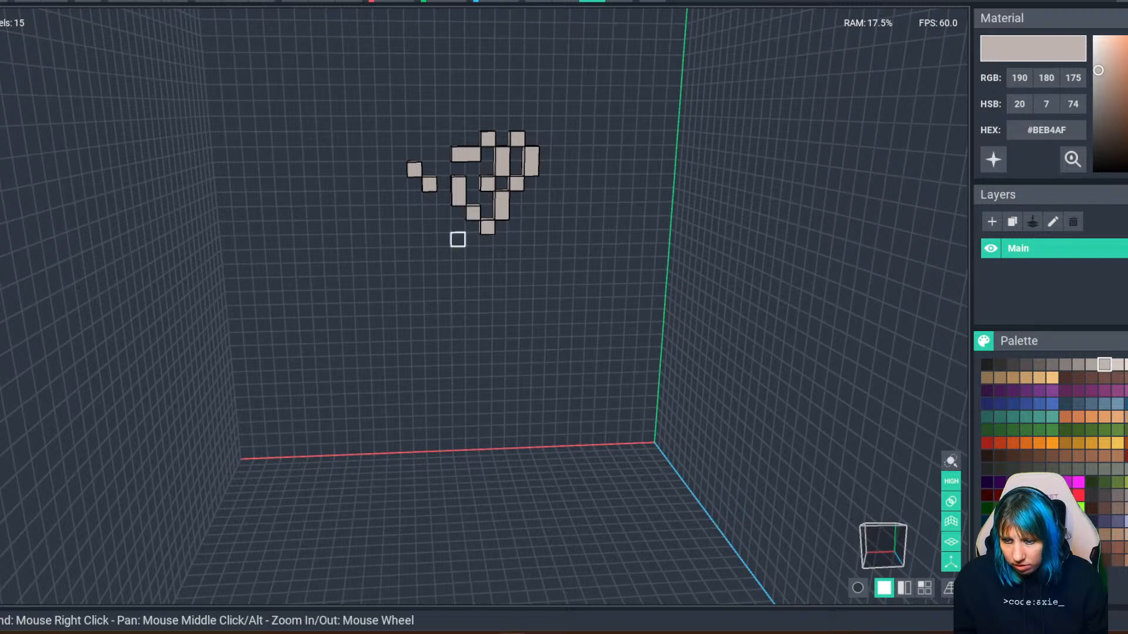
Fill out the lower part of the cobweb with diagonal strands and single voxels on both sides.
{"action": "left_click", "coordinate": [444, 213]}
{"action": "left_click", "coordinate": [430, 227]}
{"action": "left_click", "coordinate": [415, 213]}
{"action": "left_click", "coordinate": [444, 241]}
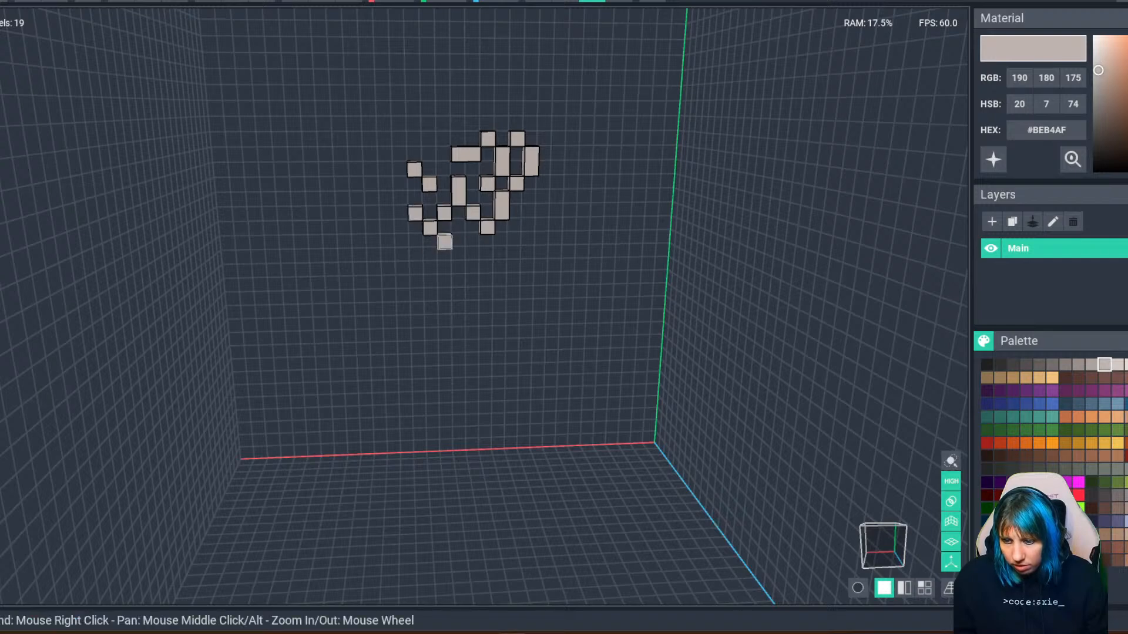
{"action": "left_click", "coordinate": [473, 256]}
{"action": "left_click", "coordinate": [487, 242]}
{"action": "left_click", "coordinate": [514, 225]}
{"action": "left_click", "coordinate": [529, 212]}
{"action": "left_click", "coordinate": [528, 259]}
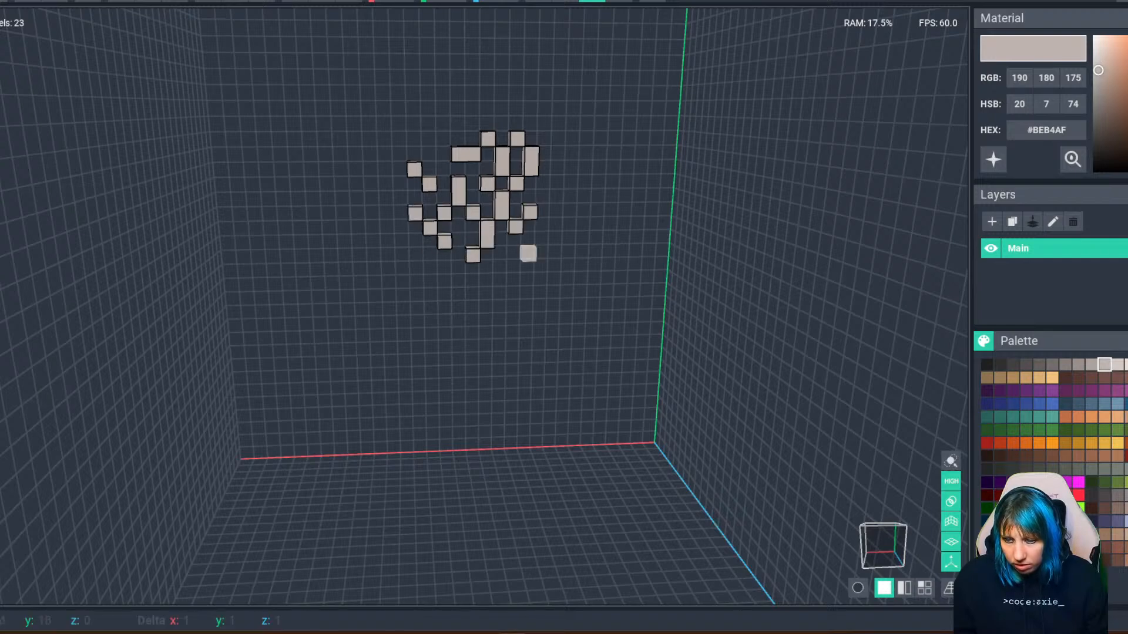
{"action": "scroll", "coordinate": [522, 265], "scroll_direction": "down", "scroll_amount": 2}
{"action": "right_click_drag", "start_coordinate": [517, 271], "coordinate": [488, 300]}
{"action": "scroll", "coordinate": [488, 299], "scroll_direction": "up", "scroll_amount": 2}
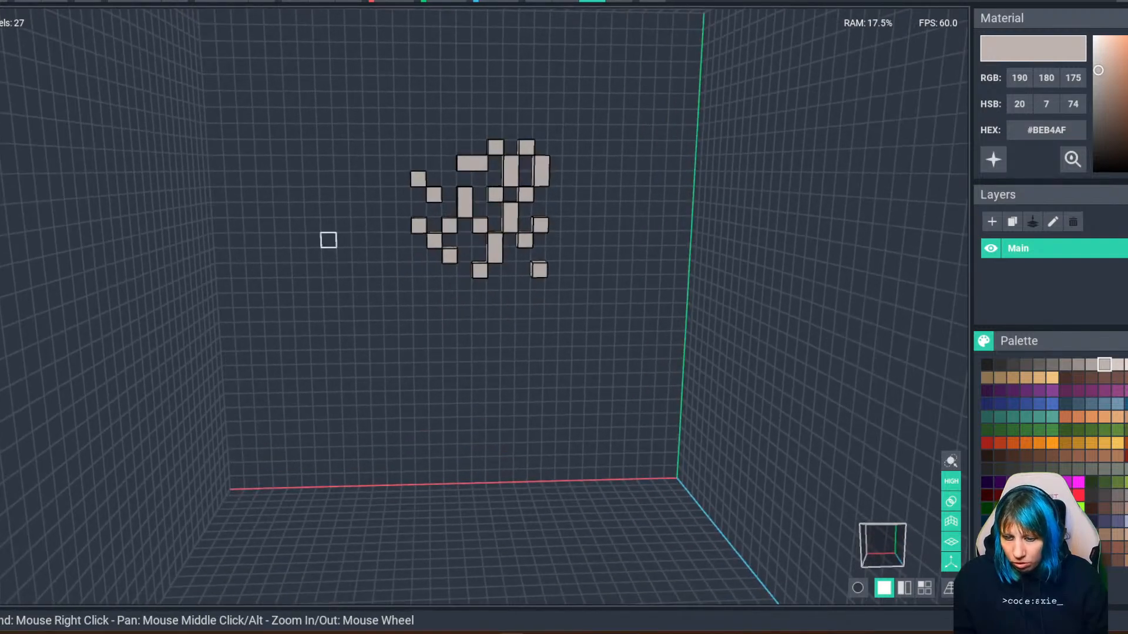
{"action": "left_click_drag", "start_coordinate": [313, 228], "coordinate": [315, 323]}
{"action": "right_click_drag", "start_coordinate": [347, 384], "coordinate": [471, 305]}
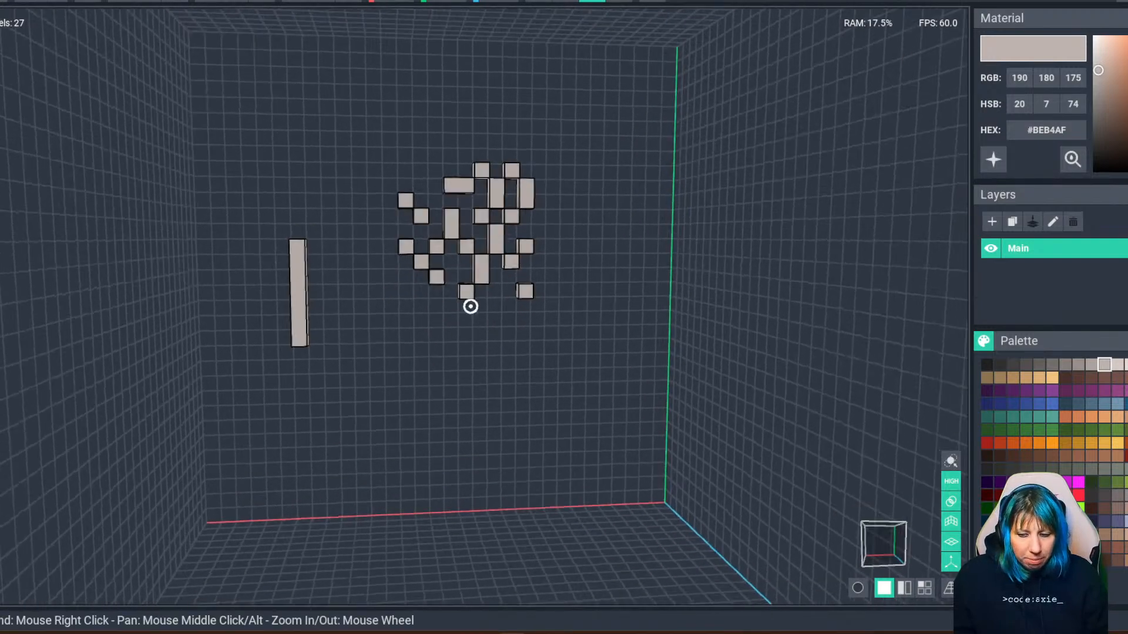
{"action": "scroll", "coordinate": [284, 307], "scroll_direction": "up", "scroll_amount": 3}
{"action": "middle_click_drag", "start_coordinate": [284, 307], "coordinate": [442, 314]}
{"action": "middle_click_drag", "start_coordinate": [172, 306], "coordinate": [537, 323]}
{"action": "right_click_drag", "start_coordinate": [537, 323], "coordinate": [447, 323]}
{"action": "middle_click_drag", "start_coordinate": [916, 286], "coordinate": [777, 292]}
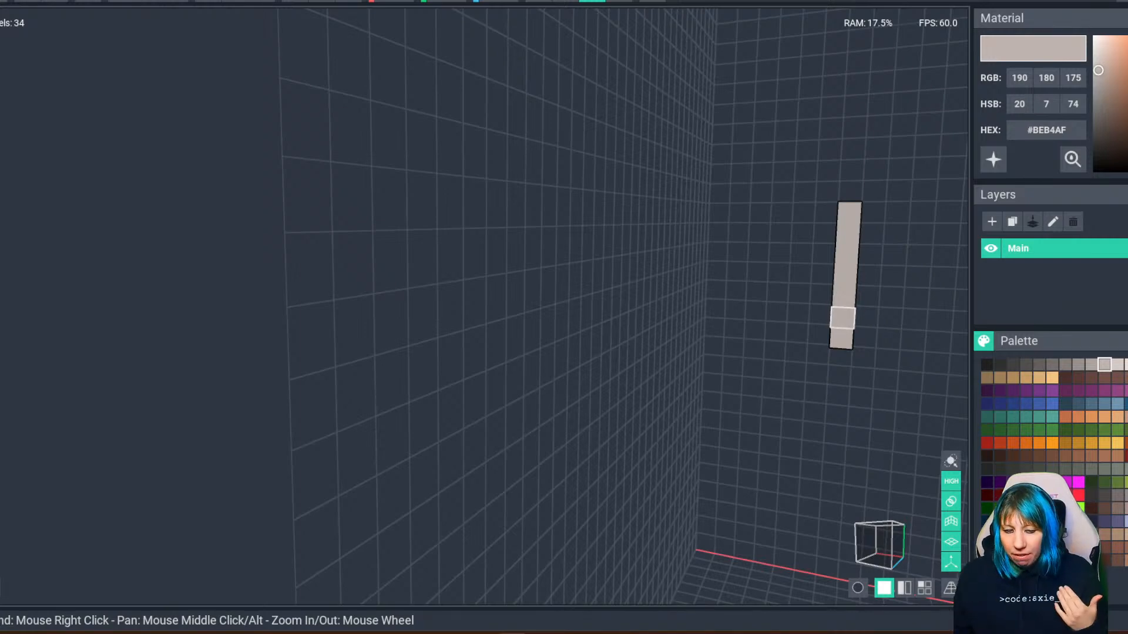
{"action": "middle_click_drag", "start_coordinate": [799, 293], "coordinate": [589, 291]}
{"action": "scroll", "coordinate": [834, 309], "scroll_direction": "down", "scroll_amount": 2}
{"action": "right_click_drag", "start_coordinate": [765, 320], "coordinate": [868, 312]}
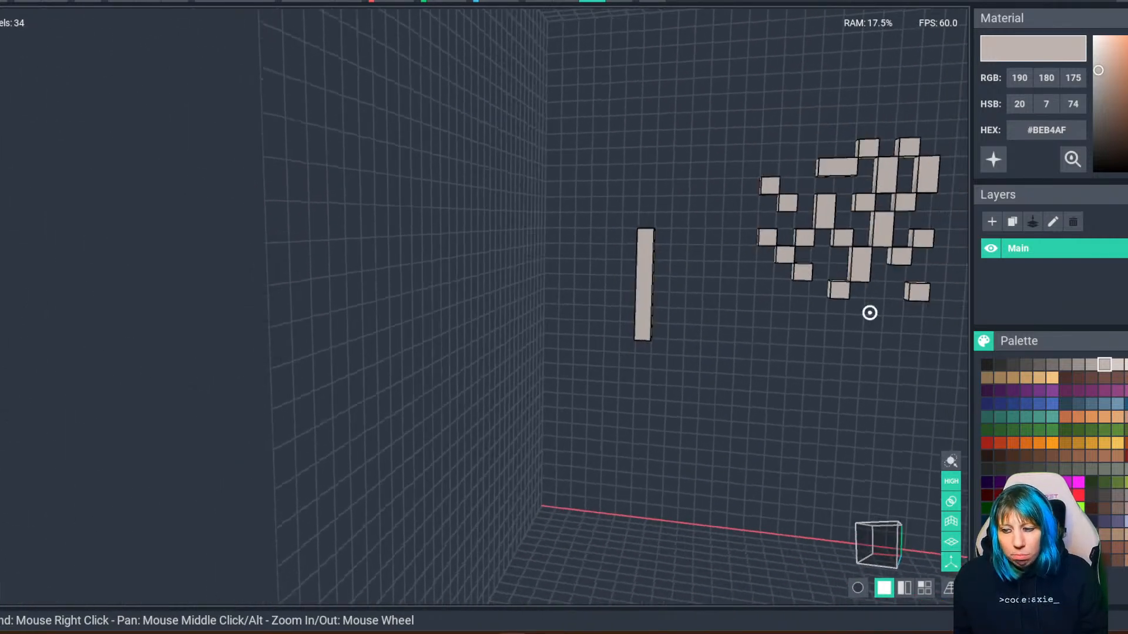
{"action": "middle_click_drag", "start_coordinate": [868, 311], "coordinate": [742, 308]}
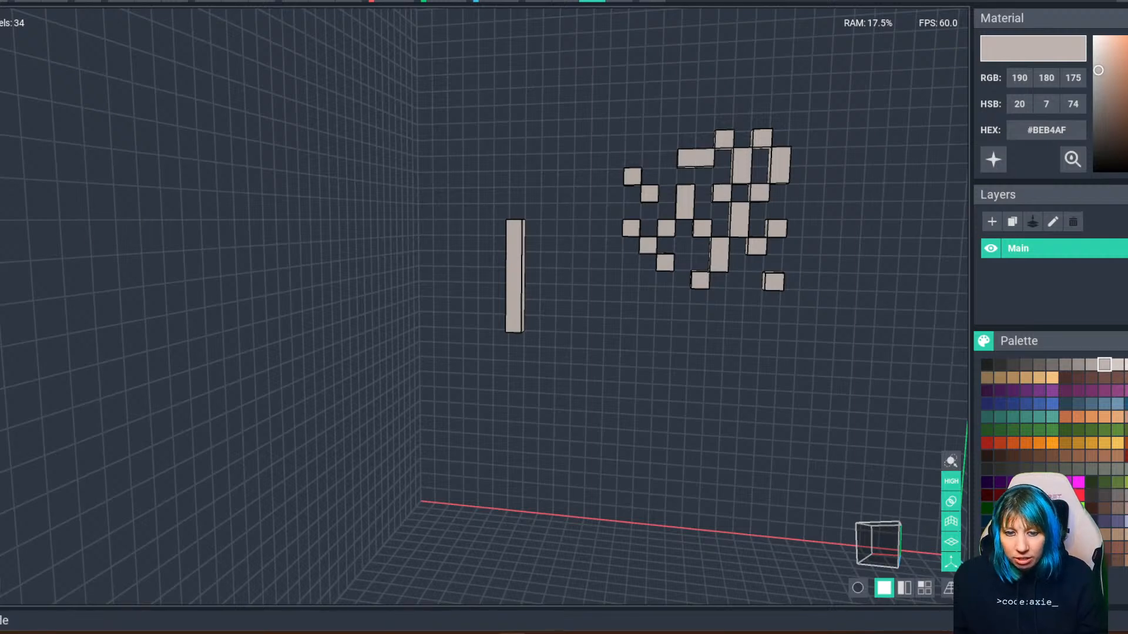
{"action": "left_click", "coordinate": [516, 291]}
Close the web model and the Bookcase.vxr asset, saving the changes to both.
{"action": "right_click_drag", "start_coordinate": [612, 309], "coordinate": [403, 308]}
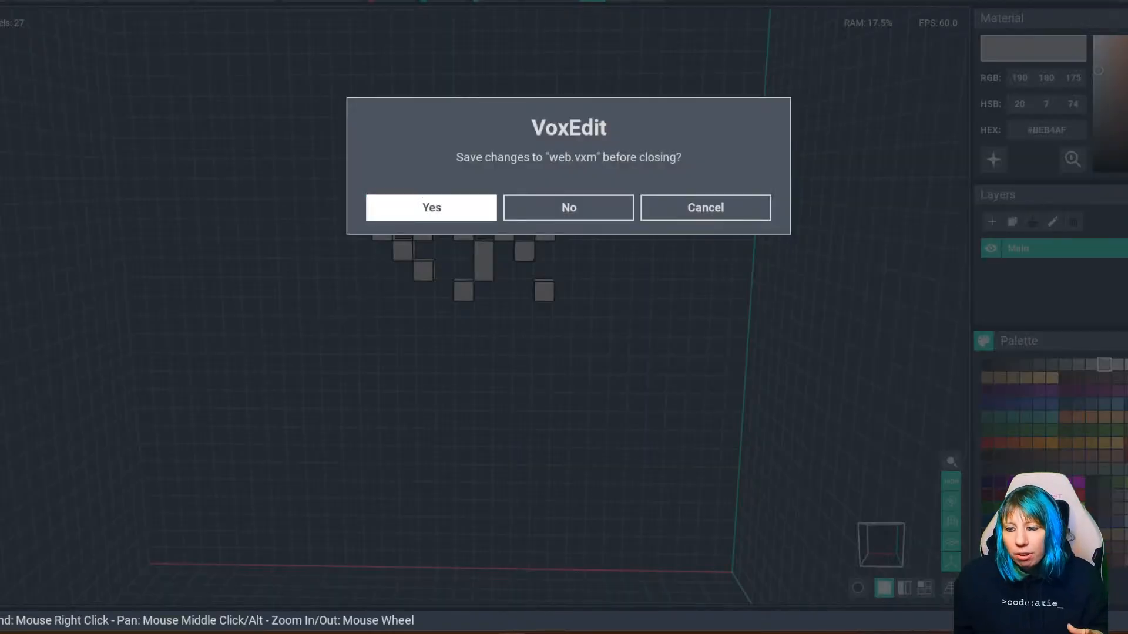
{"action": "left_click", "coordinate": [431, 206]}
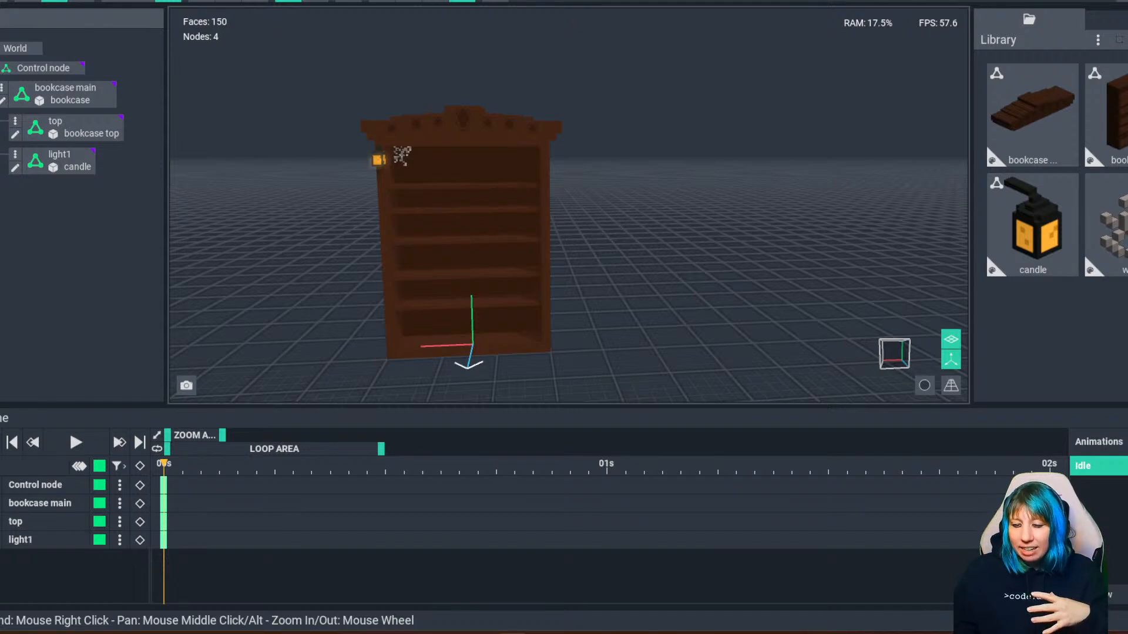
{"action": "left_click_drag", "start_coordinate": [346, 464], "coordinate": [367, 464]}
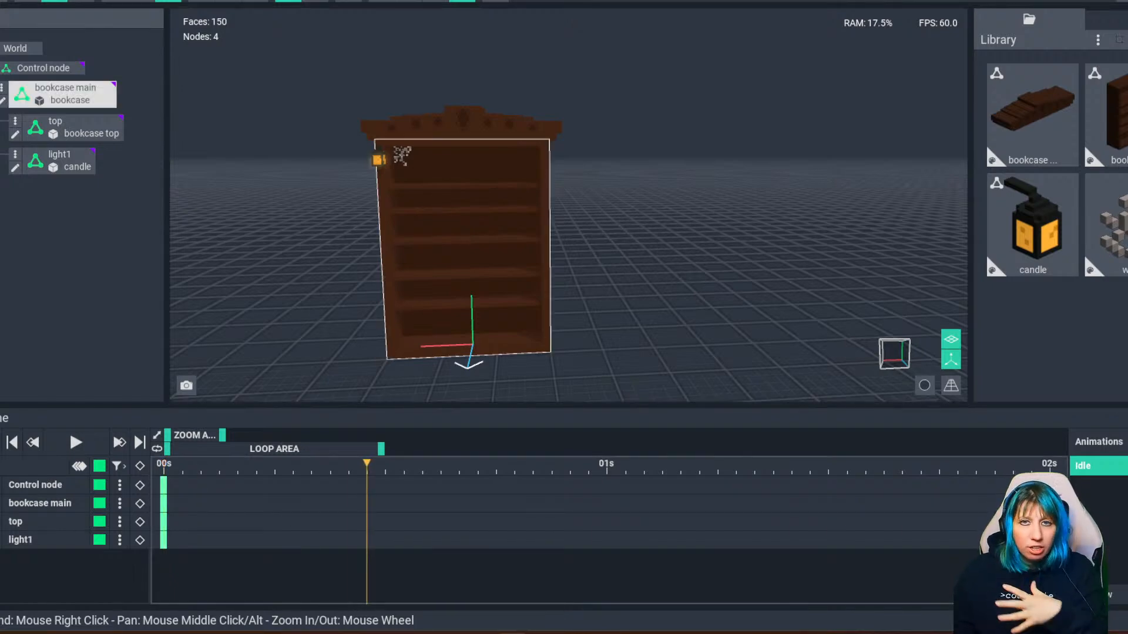
{"action": "key", "text": "Escape"}
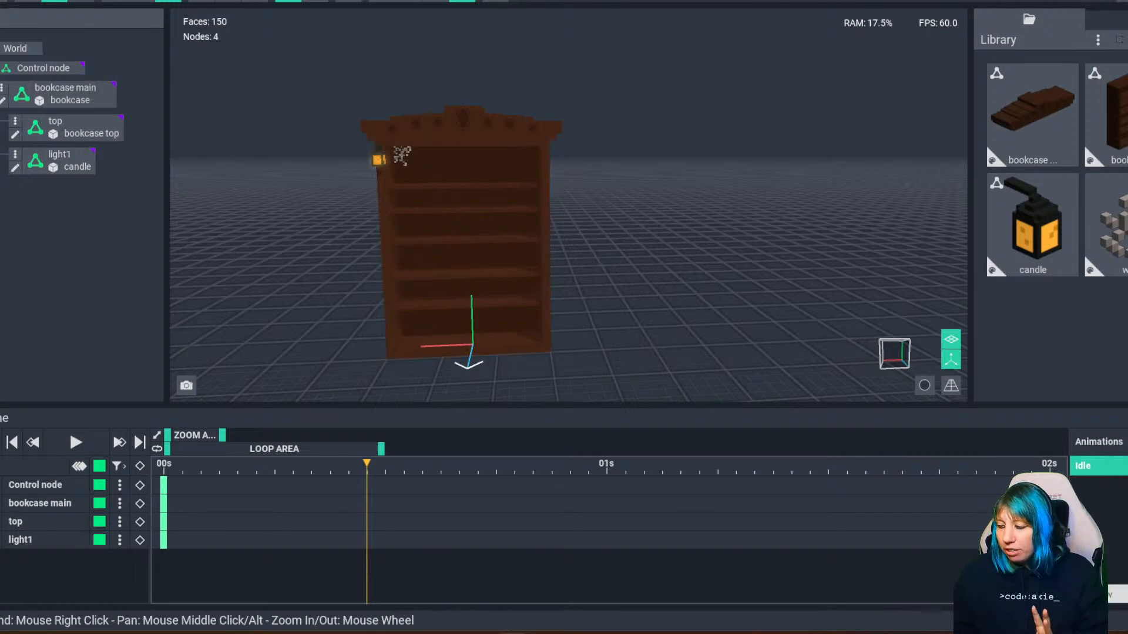
{"action": "key", "text": "ctrl+w"}
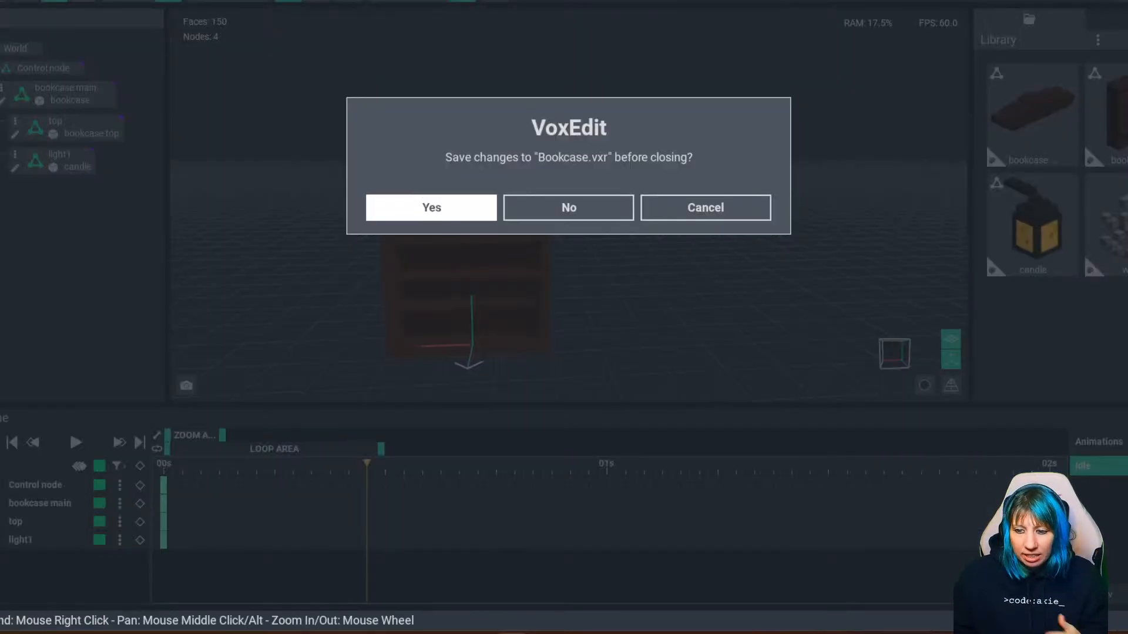
{"action": "left_click", "coordinate": [431, 207]}
Find the Cube Box Xmas Unit.vxr asset among the bookmarks and open it.
{"action": "scroll", "coordinate": [549, 417], "scroll_direction": "down", "scroll_amount": 3}
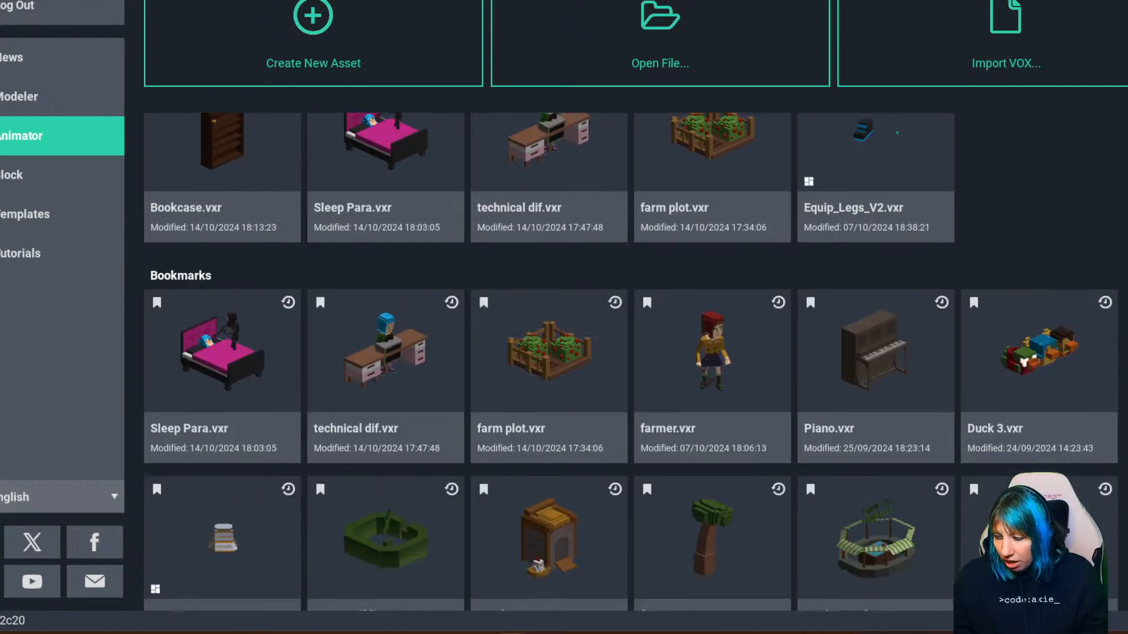
{"action": "scroll", "coordinate": [630, 361], "scroll_direction": "down", "scroll_amount": 8}
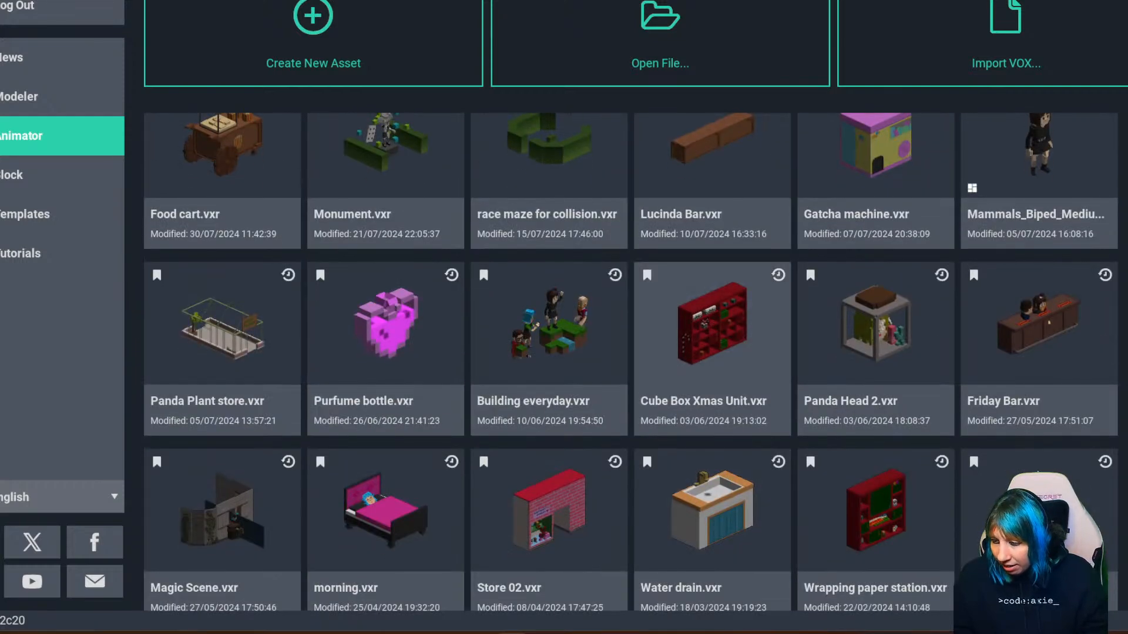
{"action": "left_click", "coordinate": [712, 323]}
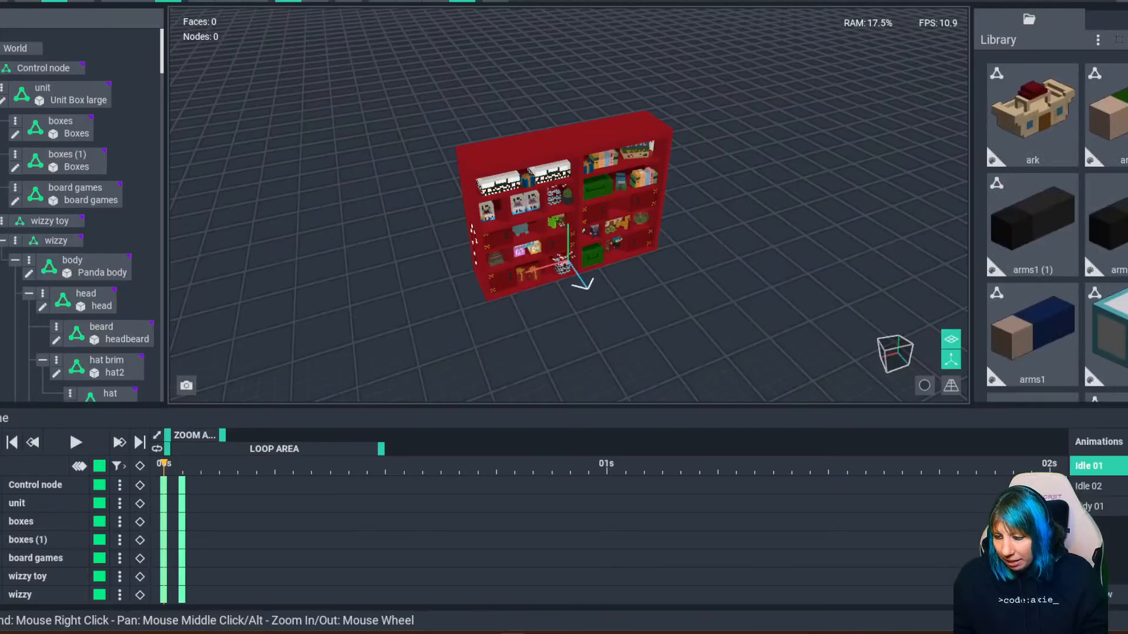
View the Xmas unit from the front and play its animations to examine how each one fills the shelves.
{"action": "right_click_drag", "start_coordinate": [646, 258], "coordinate": [569, 235]}
{"action": "middle_click_drag", "start_coordinate": [569, 259], "coordinate": [473, 301]}
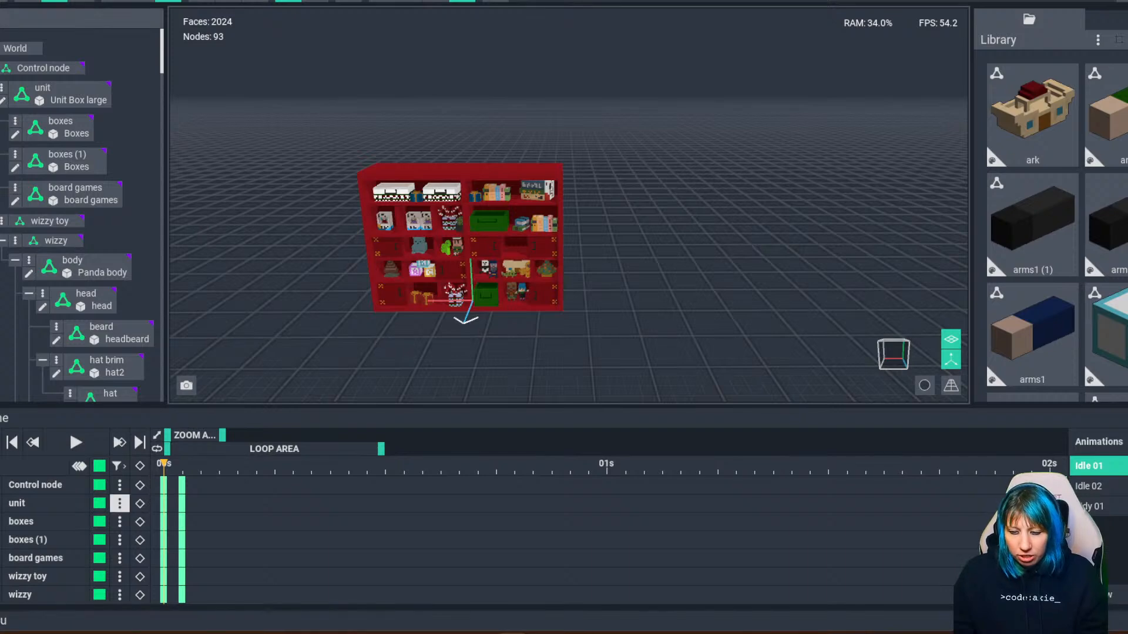
{"action": "left_click", "coordinate": [1089, 486]}
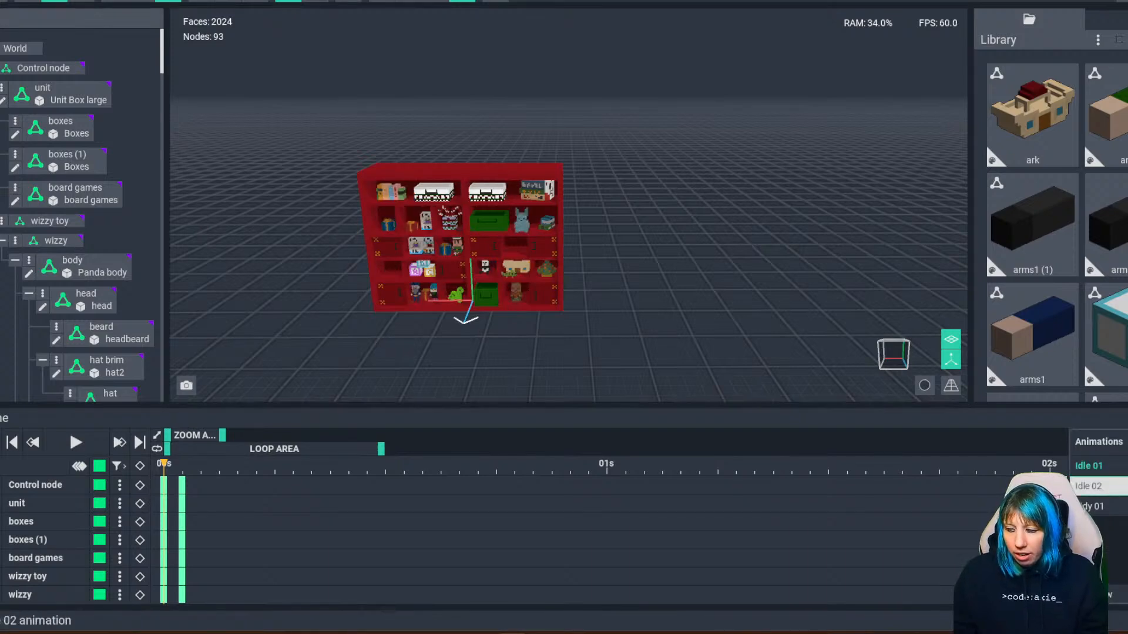
{"action": "left_click", "coordinate": [1091, 506]}
{"action": "scroll", "coordinate": [472, 300], "scroll_direction": "up", "scroll_amount": 5}
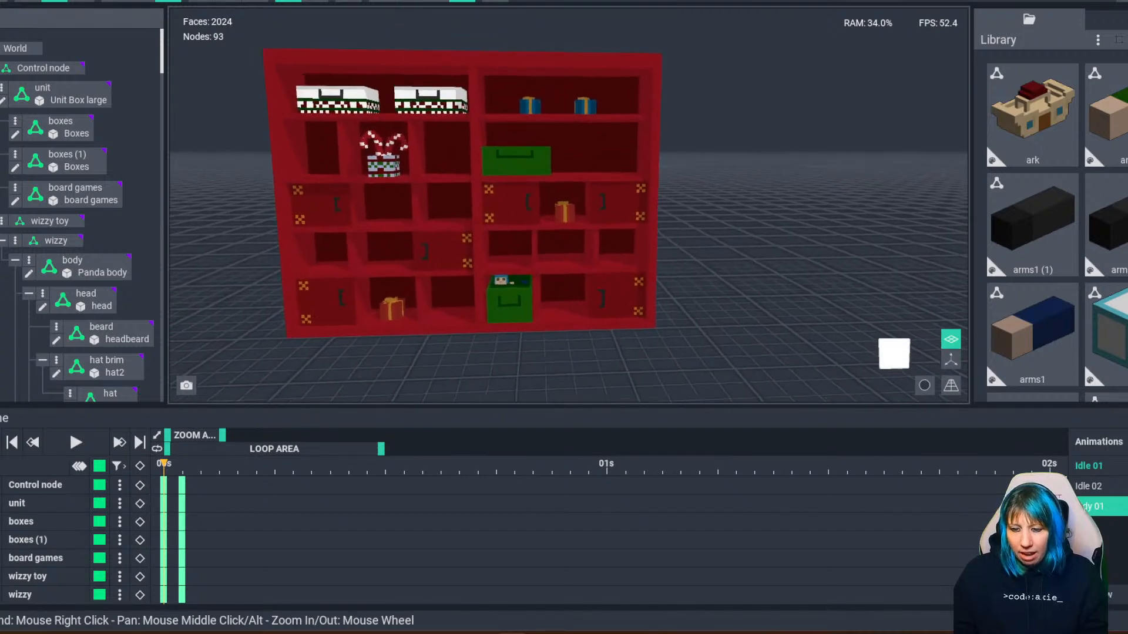
{"action": "key", "text": "space"}
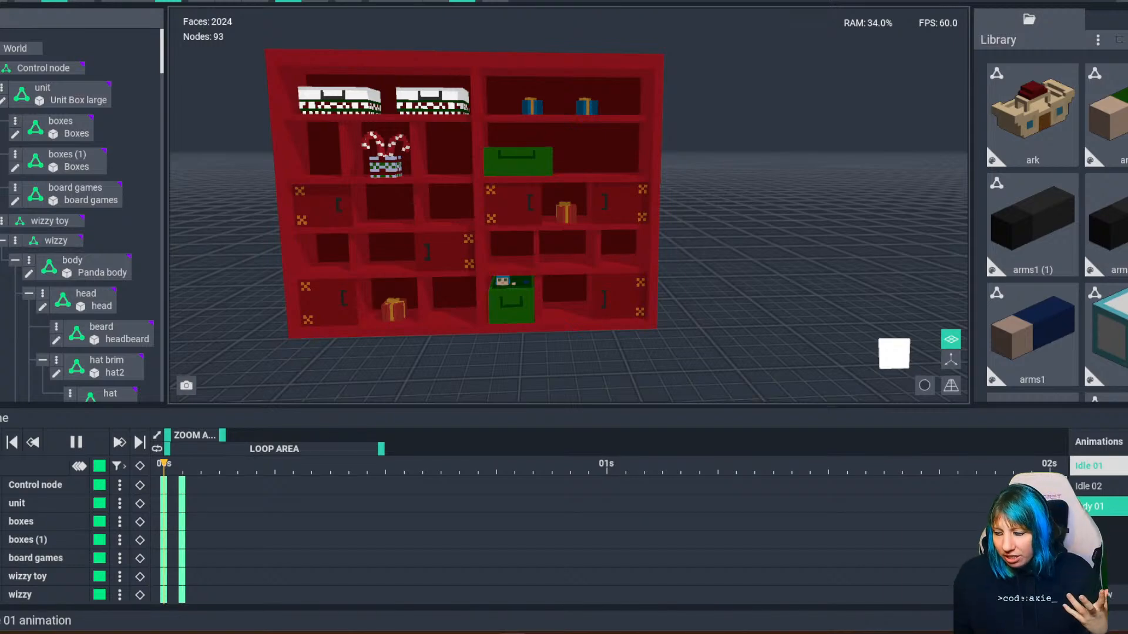
{"action": "left_click", "coordinate": [1097, 465]}
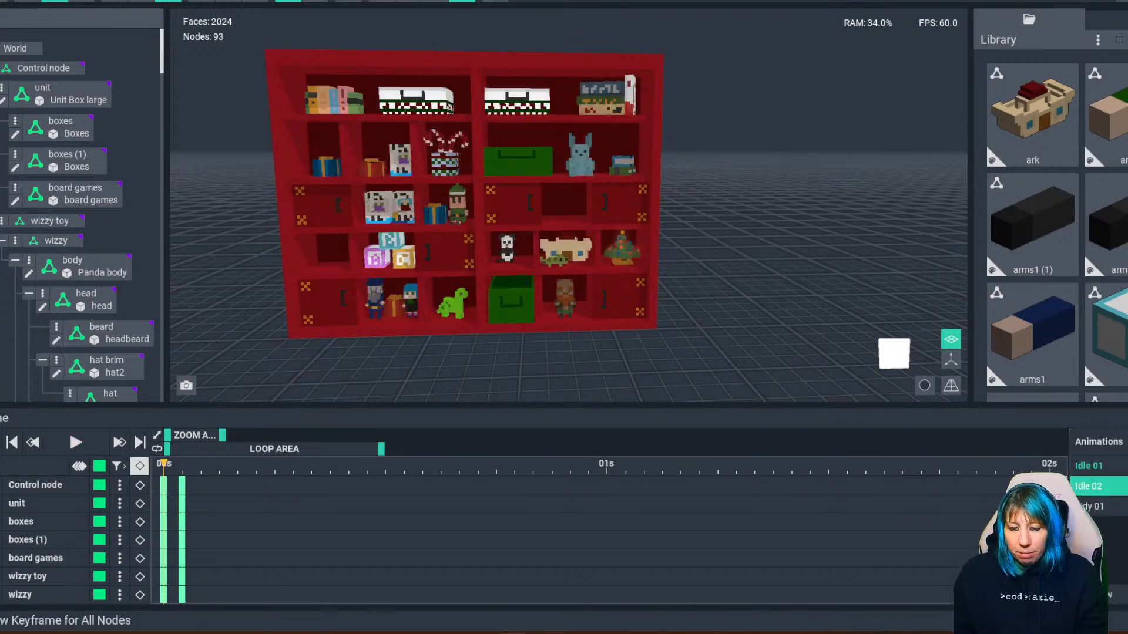
{"action": "left_click", "coordinate": [76, 442]}
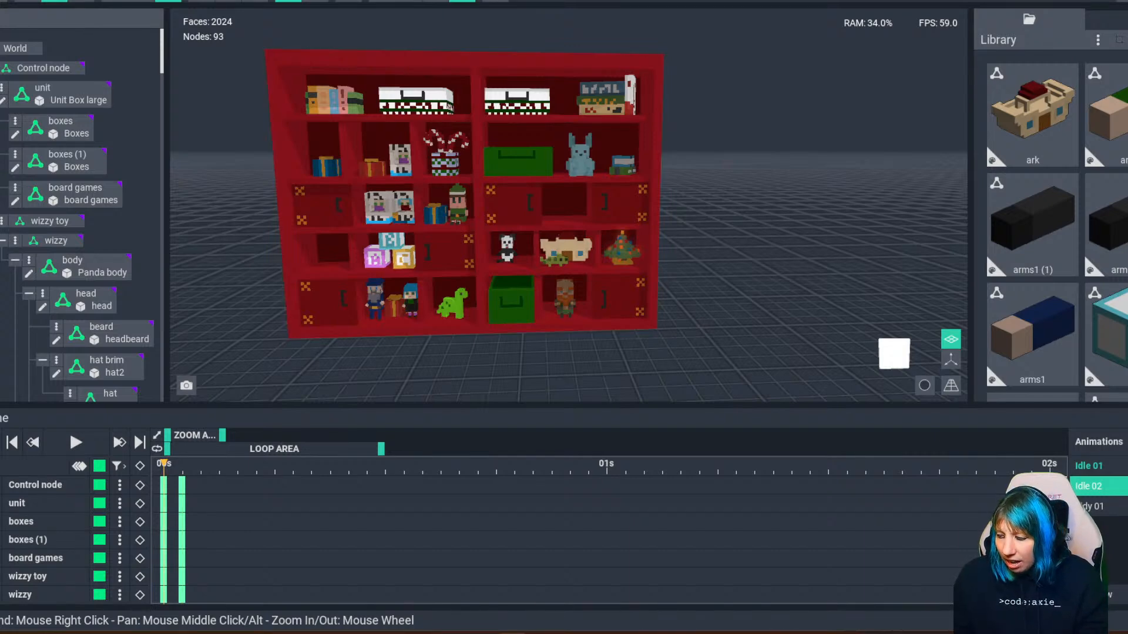
Compare the toy and box arrangements across the Xmas unit's three animations, ending on Idle 01.
{"action": "left_click", "coordinate": [1097, 466]}
{"action": "left_click", "coordinate": [1097, 486]}
{"action": "left_click", "coordinate": [1097, 507]}
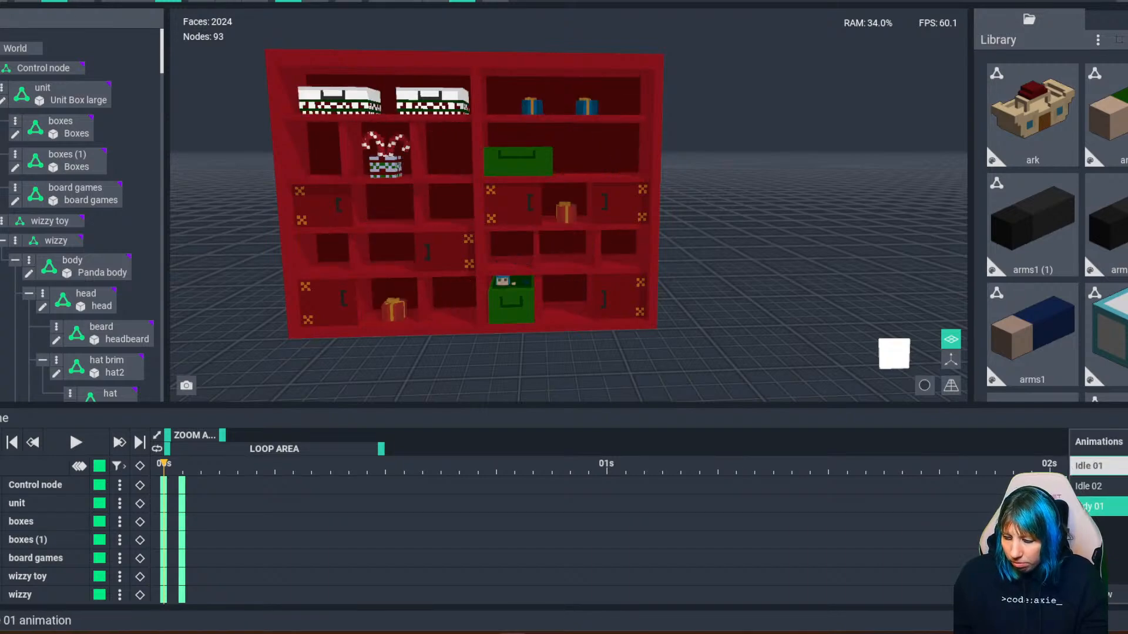
{"action": "left_click", "coordinate": [1097, 465]}
{"action": "left_click", "coordinate": [1097, 485]}
{"action": "left_click", "coordinate": [1097, 506]}
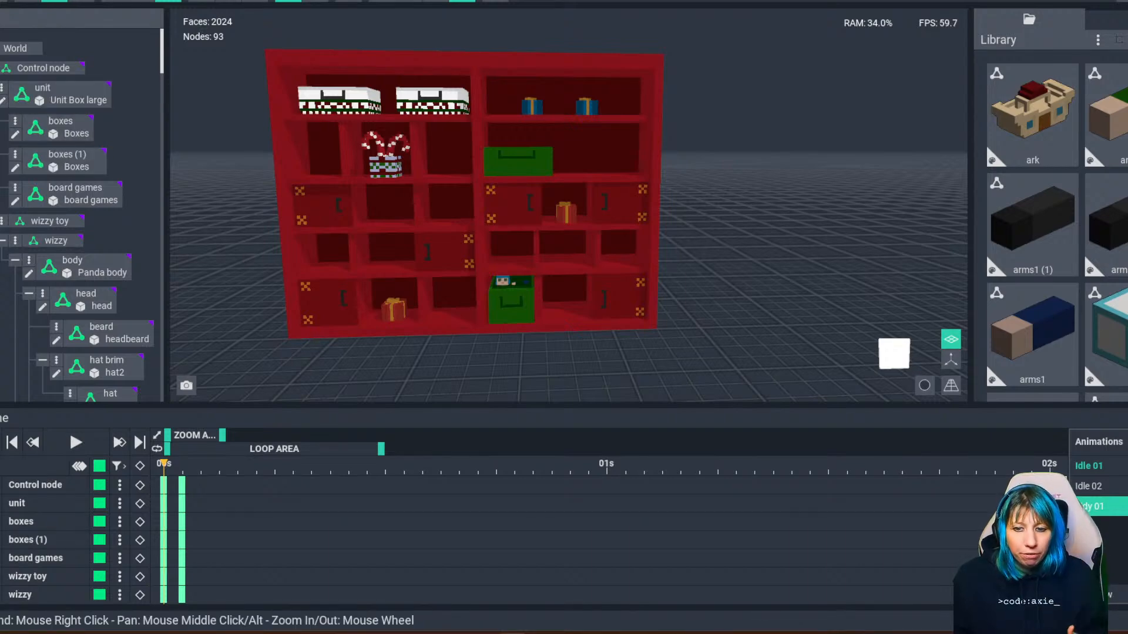
{"action": "mouse_move", "coordinate": [211, 38]}
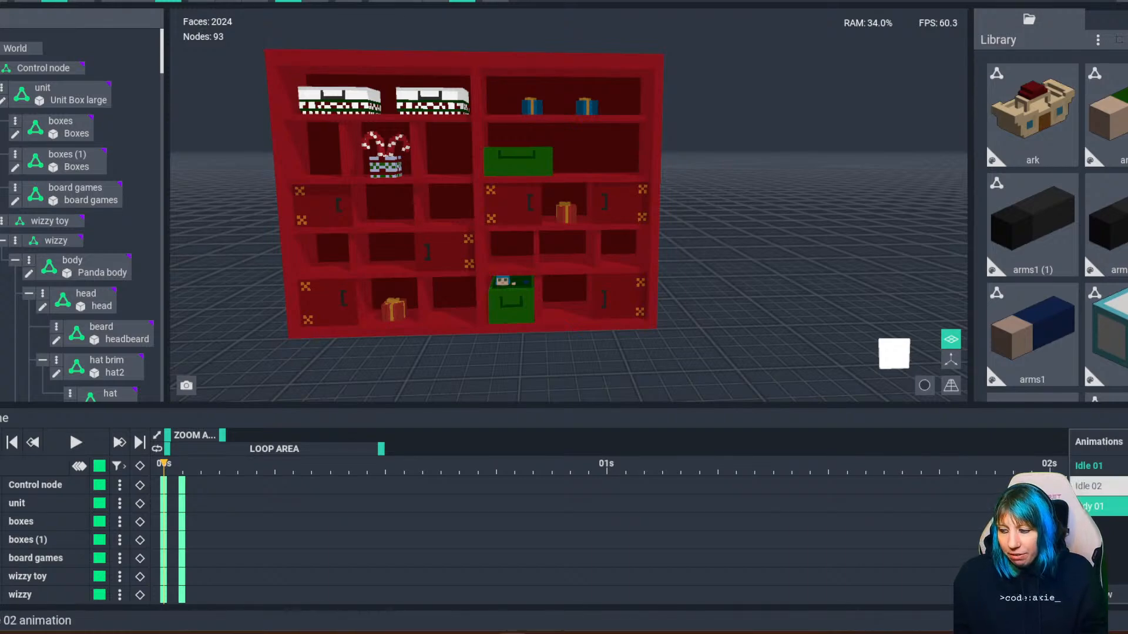
{"action": "left_click", "coordinate": [1089, 466]}
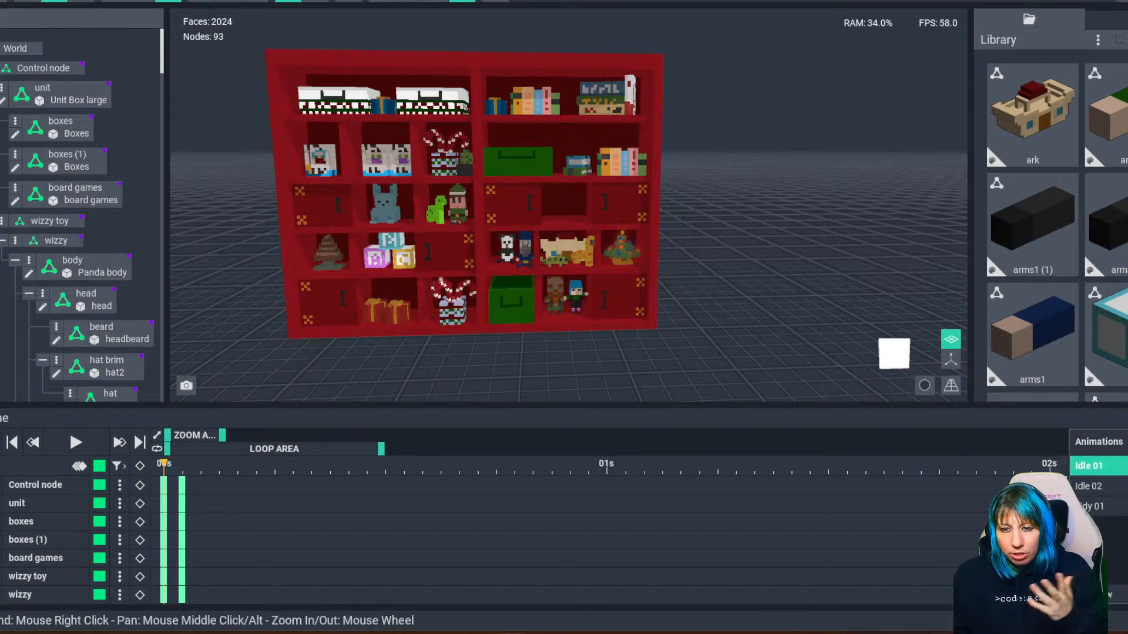
Close Cube Box Xmas Unit.vxr, saving its changes, and reopen Bookcase.vxr from the recent files.
{"action": "left_click", "coordinate": [2, 2]}
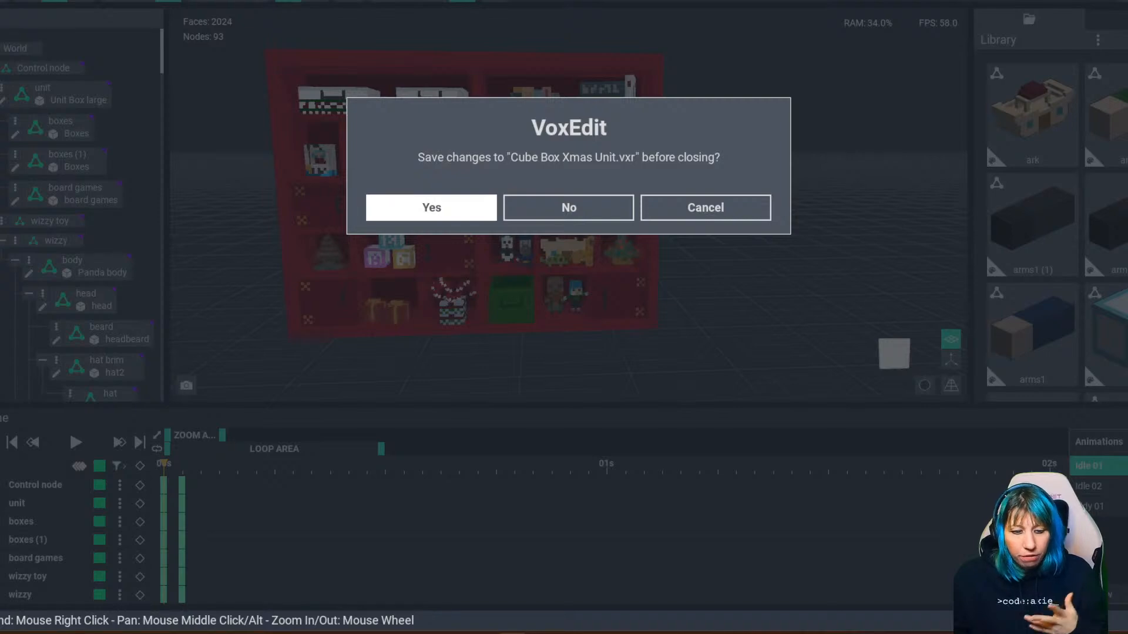
{"action": "left_click", "coordinate": [431, 208]}
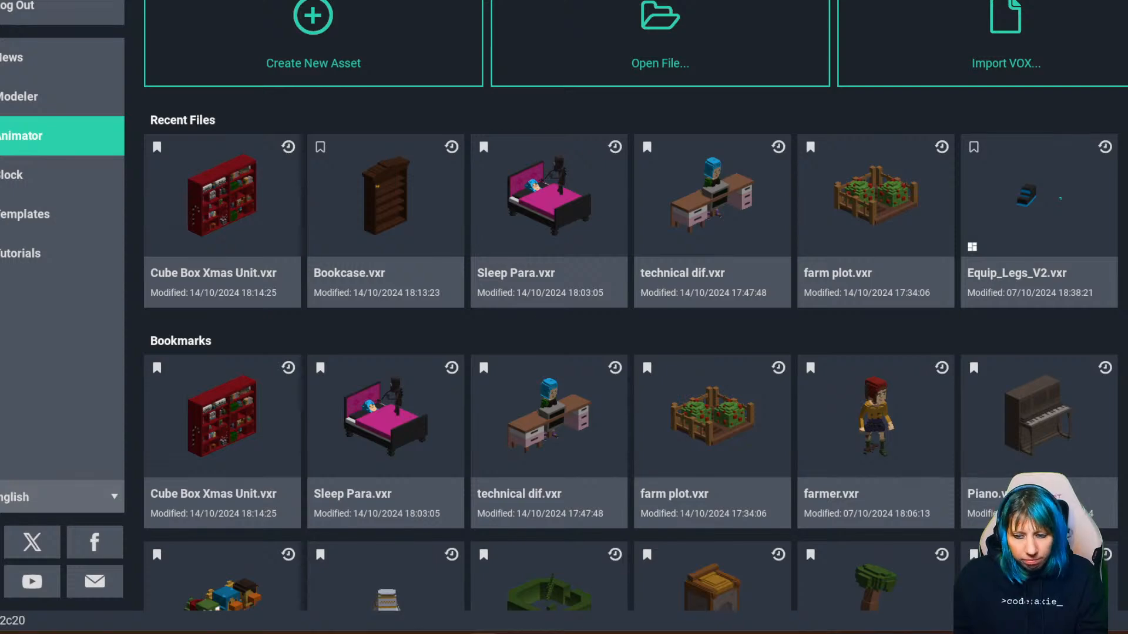
{"action": "left_click", "coordinate": [386, 193]}
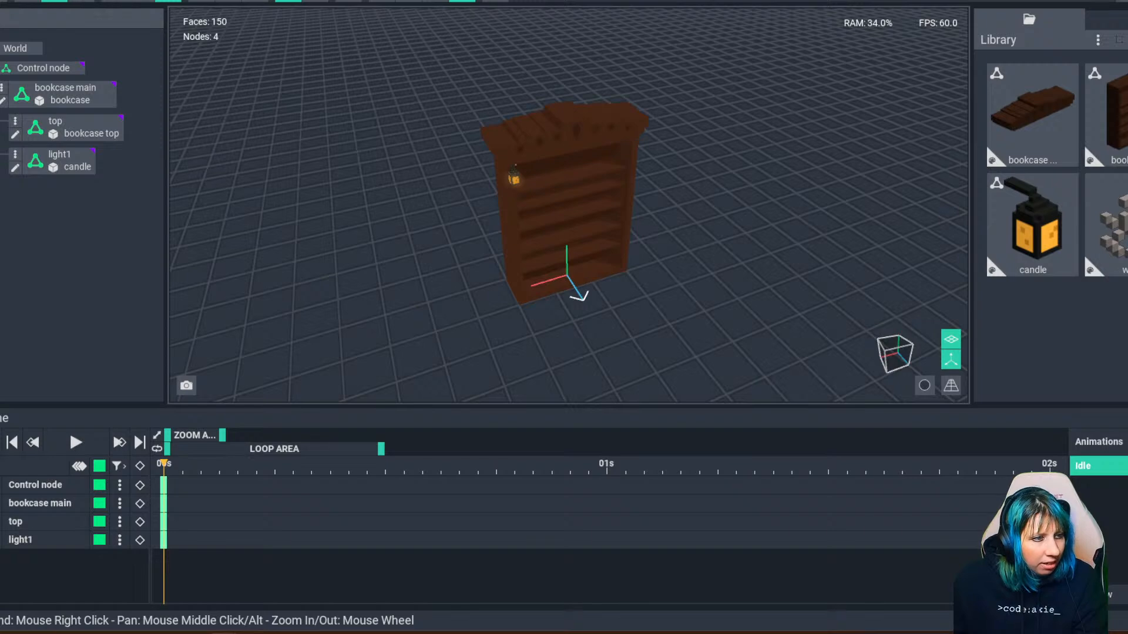
Switch to the Sandbox web workspace, return from the Goblin war room asset to the asset list, and examine its status filter options.
{"action": "left_click_drag", "start_coordinate": [2, 54], "coordinate": [320, 1]}
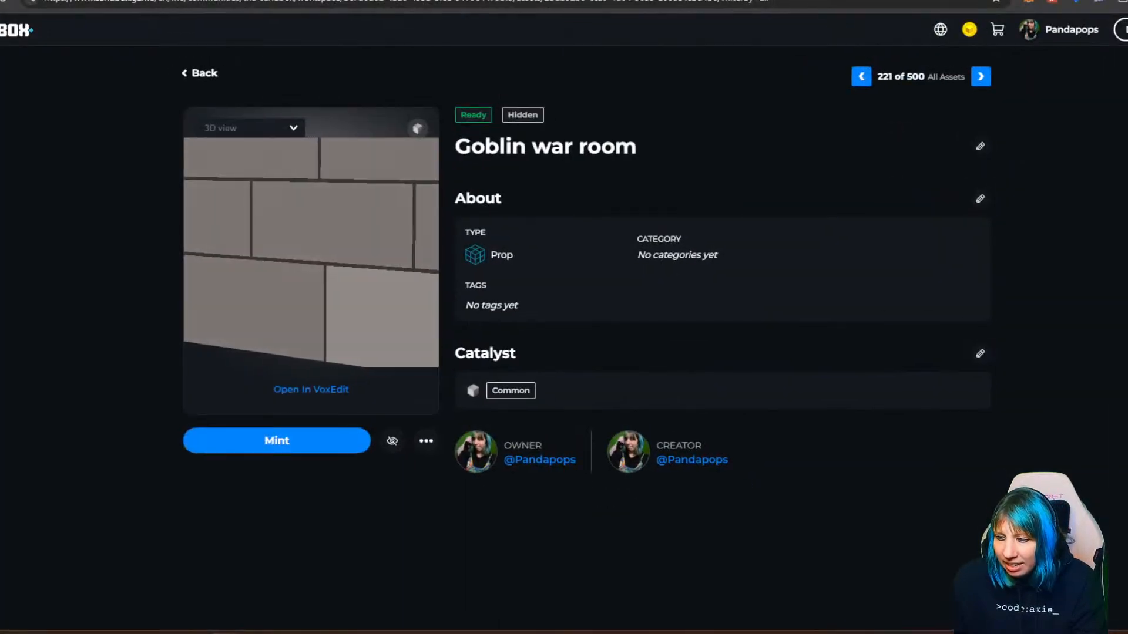
{"action": "left_click", "coordinate": [200, 73]}
{"action": "left_click", "coordinate": [857, 368]}
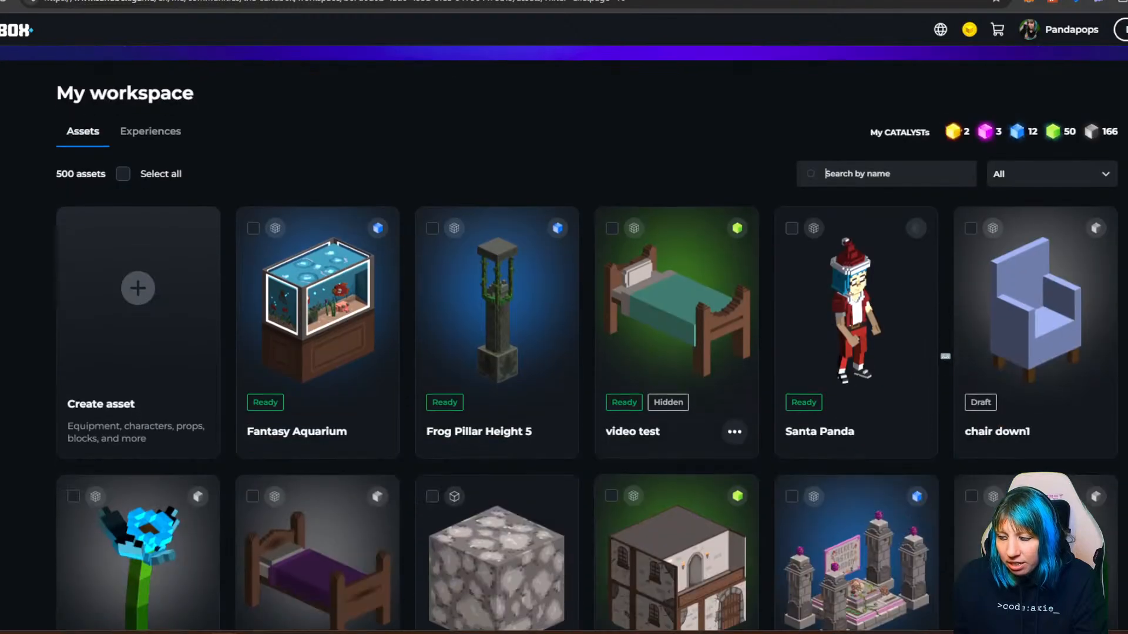
{"action": "scroll", "coordinate": [822, 353], "scroll_direction": "down", "scroll_amount": 3}
{"action": "left_click", "coordinate": [1051, 172]}
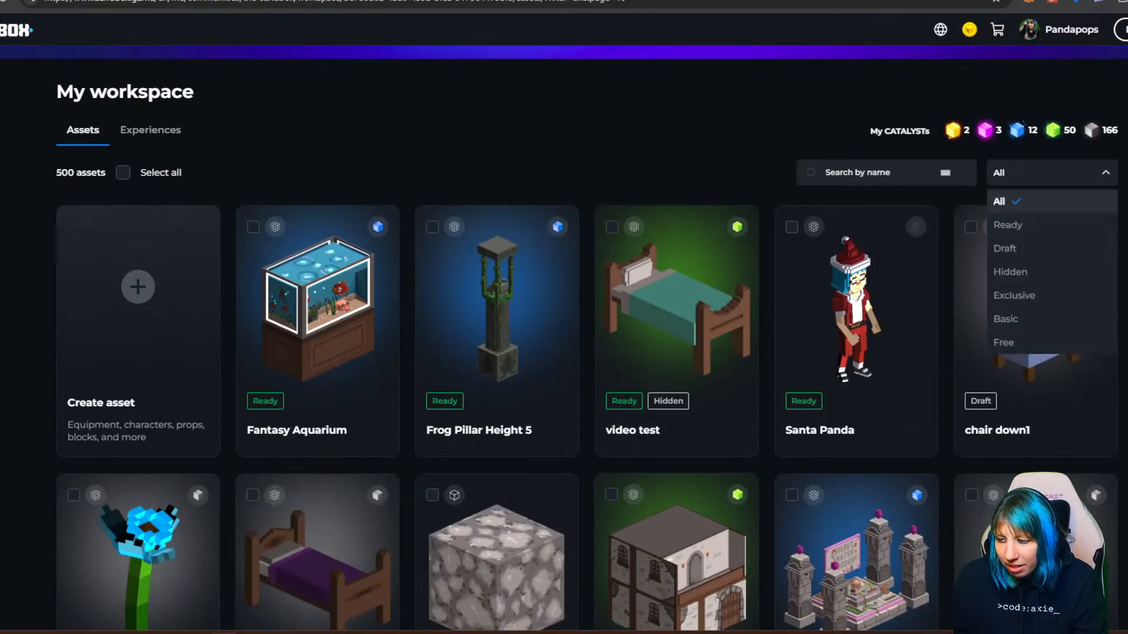
{"action": "left_click", "coordinate": [825, 173]}
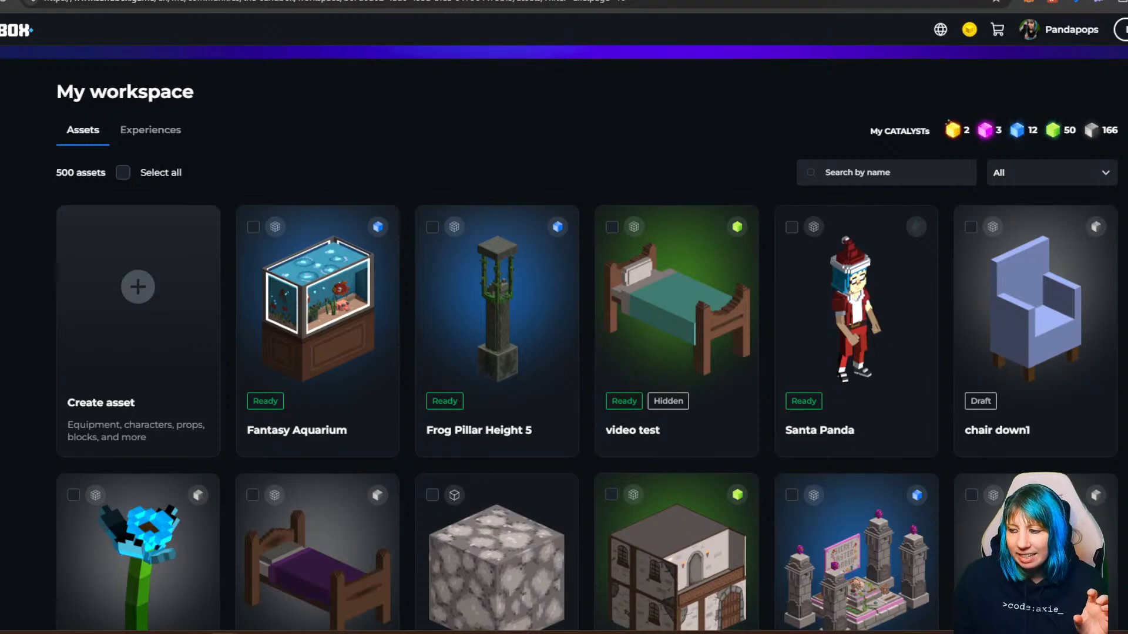
{"action": "left_click", "coordinate": [1051, 172]}
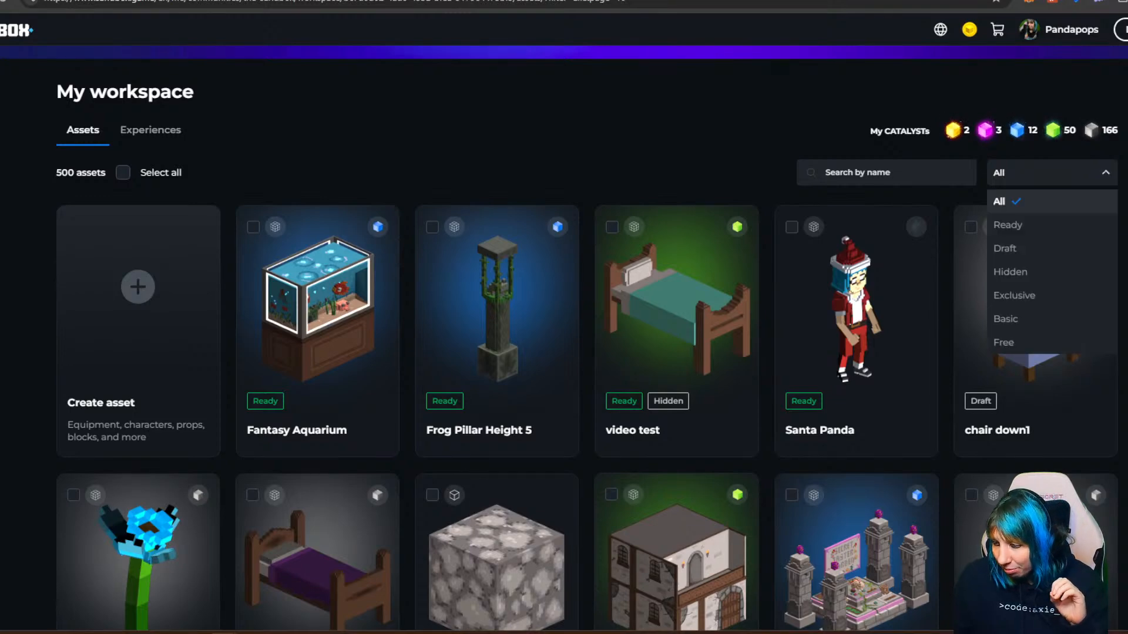
{"action": "left_click", "coordinate": [1051, 172]}
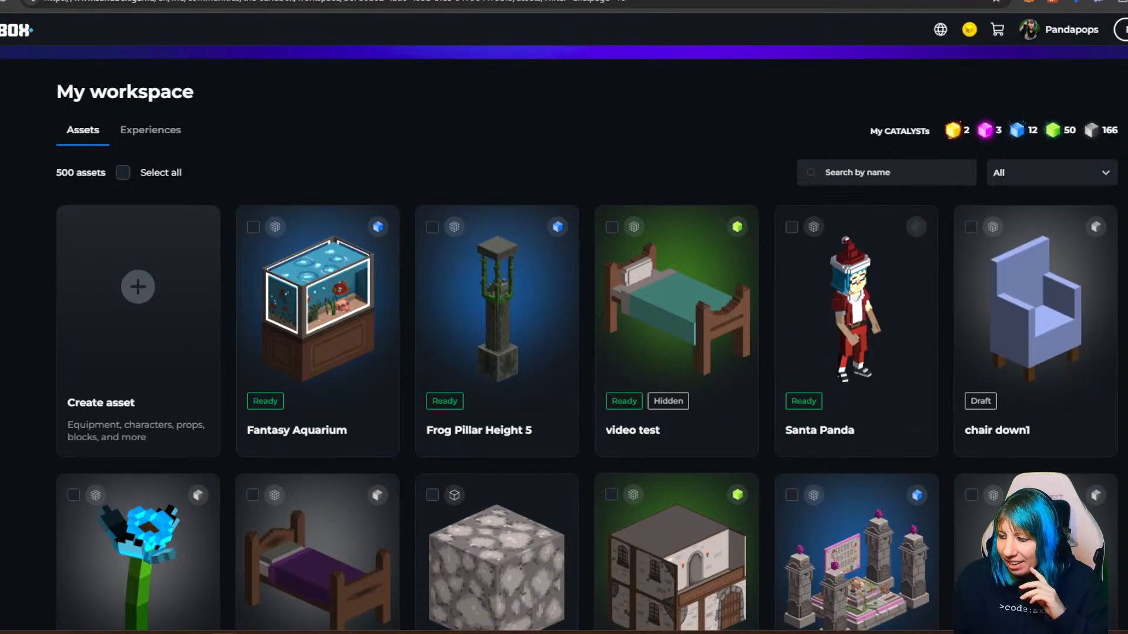
{"action": "left_click", "coordinate": [1052, 173]}
{"action": "left_click", "coordinate": [1051, 173]}
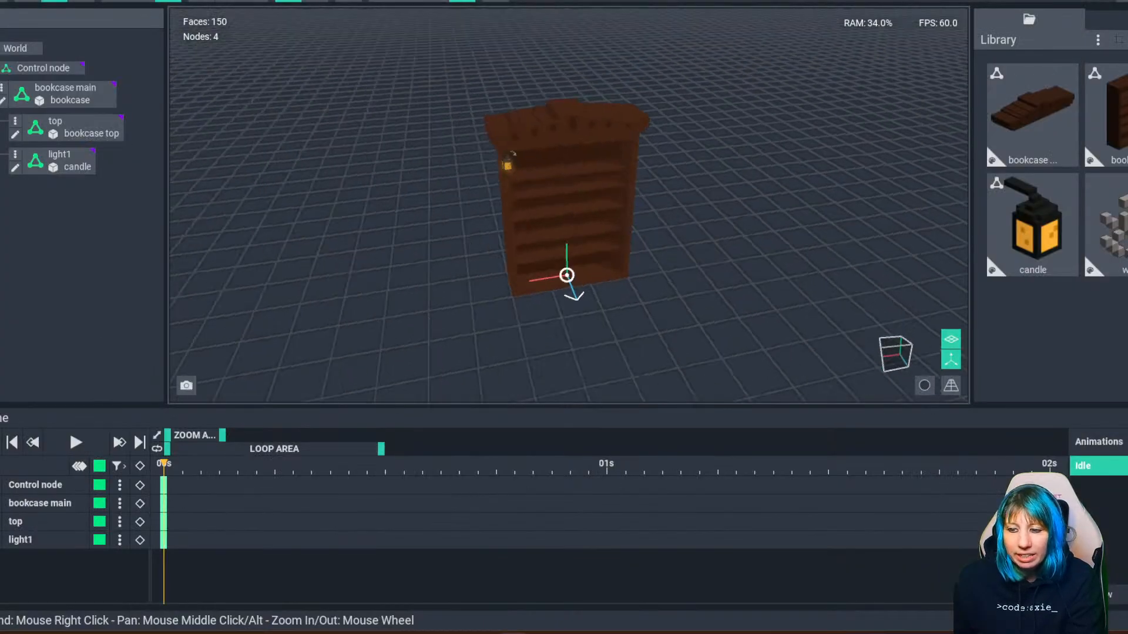
Add a node named "web" under the bookcase main node and assign the web model to it.
{"action": "left_click", "coordinate": [566, 275]}
{"action": "scroll", "coordinate": [566, 275], "scroll_direction": "up", "scroll_amount": 5}
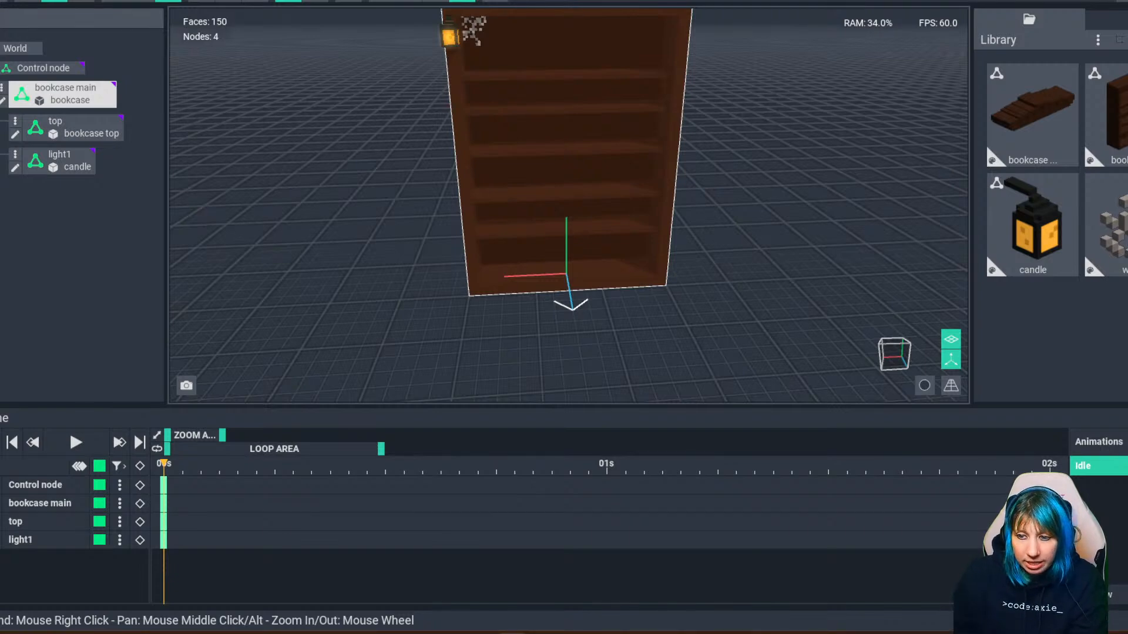
{"action": "right_click_drag", "start_coordinate": [566, 176], "coordinate": [531, 250]}
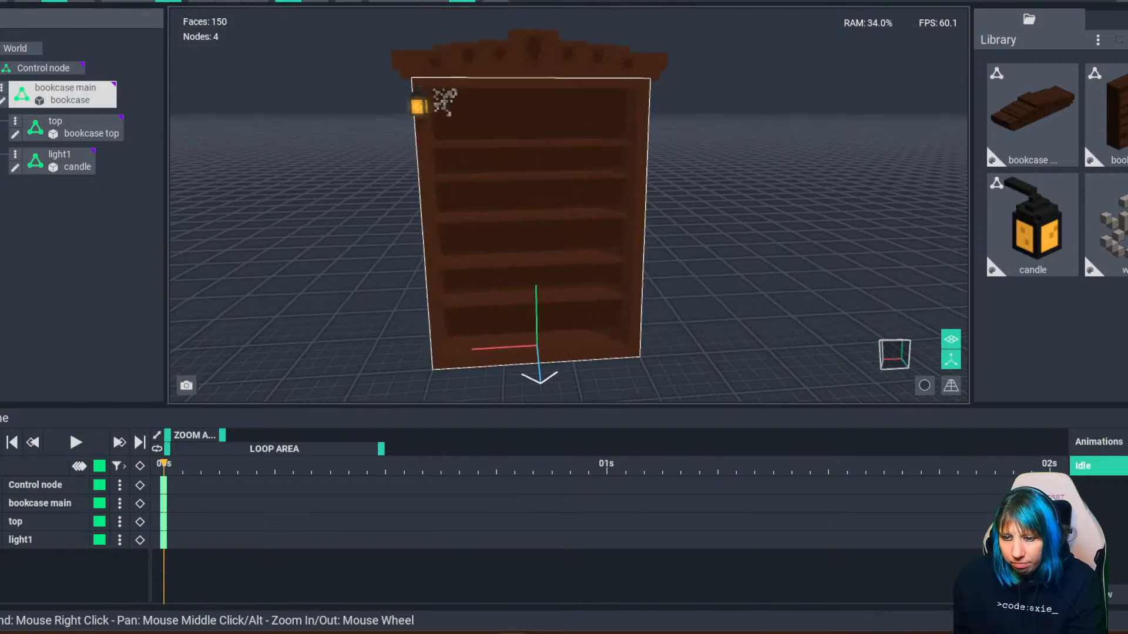
{"action": "scroll", "coordinate": [532, 223], "scroll_direction": "up", "scroll_amount": 3}
{"action": "left_click", "coordinate": [531, 223]}
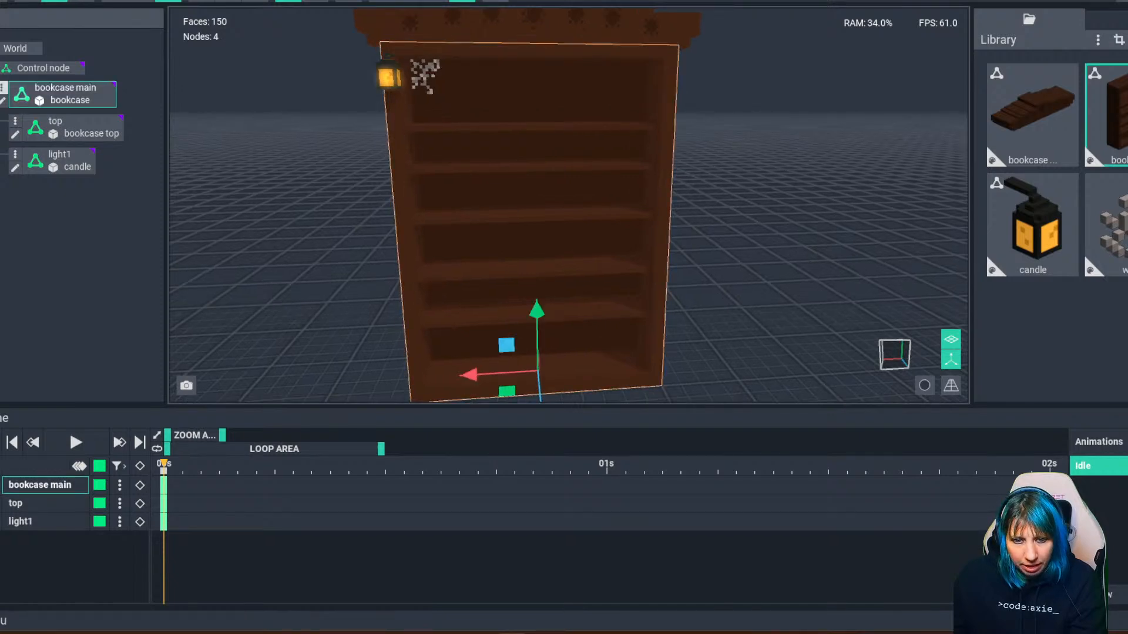
{"action": "type", "text": "nweb"}
{"action": "key", "text": "Return"}
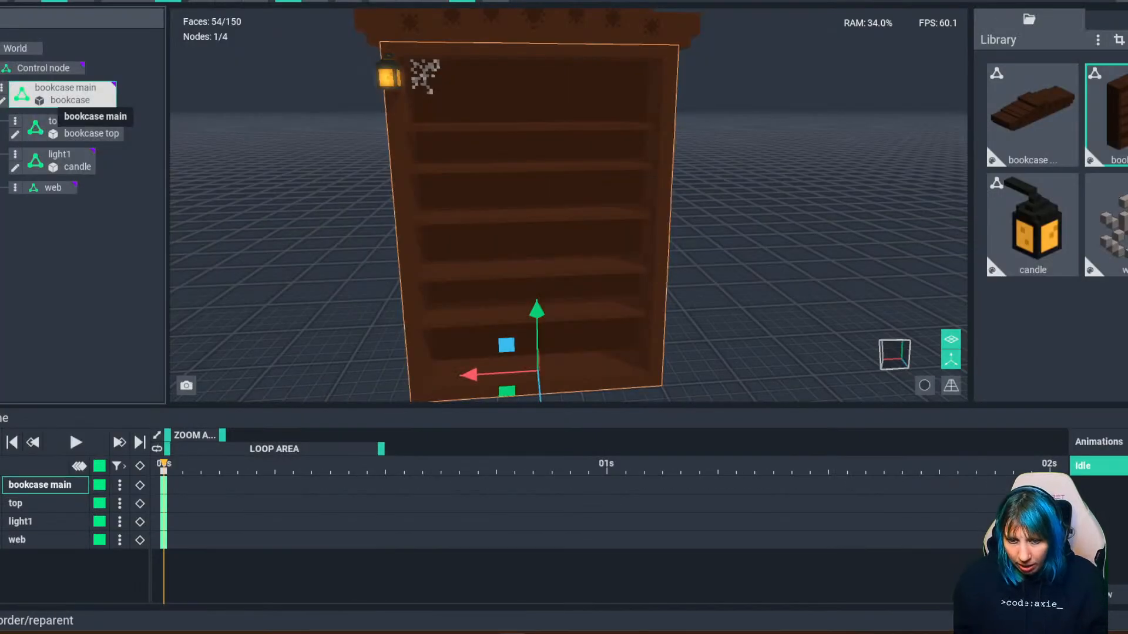
{"action": "left_click_drag", "start_coordinate": [242, 241], "coordinate": [59, 187]}
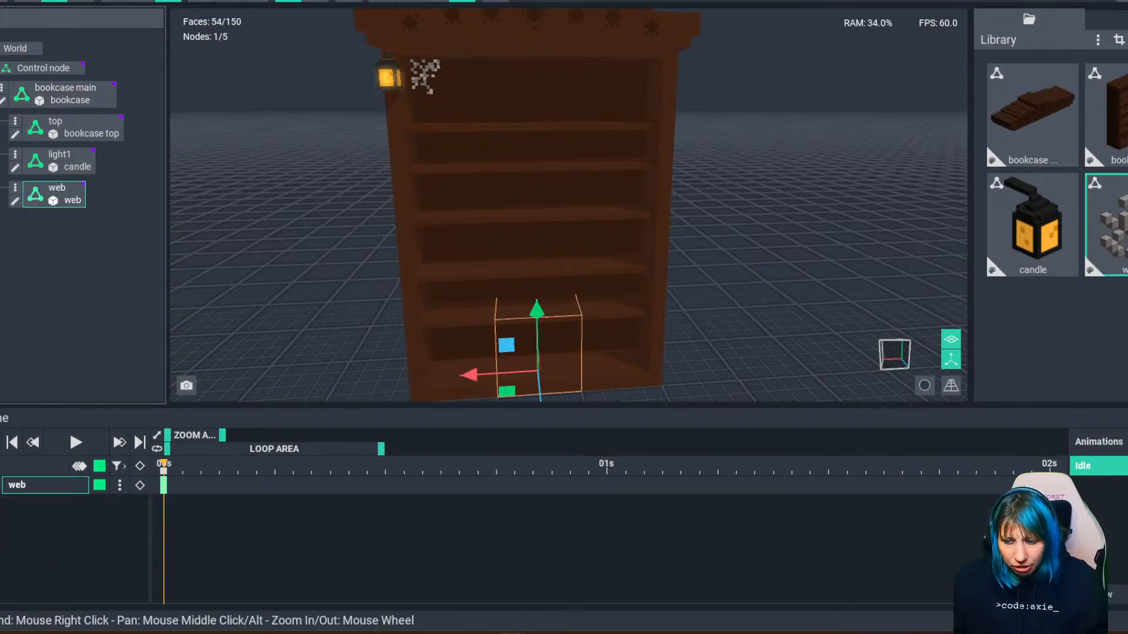
Raise the web to the bookcase's upper shelves, bring it to the shelf front, and shift it to their right-hand end.
{"action": "left_click_drag", "start_coordinate": [536, 311], "coordinate": [530, 47]}
{"action": "left_click_drag", "start_coordinate": [537, 114], "coordinate": [542, 122]}
{"action": "right_click_drag", "start_coordinate": [546, 88], "coordinate": [550, 92]}
{"action": "left_click_drag", "start_coordinate": [542, 52], "coordinate": [543, 155]}
{"action": "right_click_drag", "start_coordinate": [544, 155], "coordinate": [573, 176]}
{"action": "left_click_drag", "start_coordinate": [572, 236], "coordinate": [550, 218]}
{"action": "right_click_drag", "start_coordinate": [572, 237], "coordinate": [538, 217]}
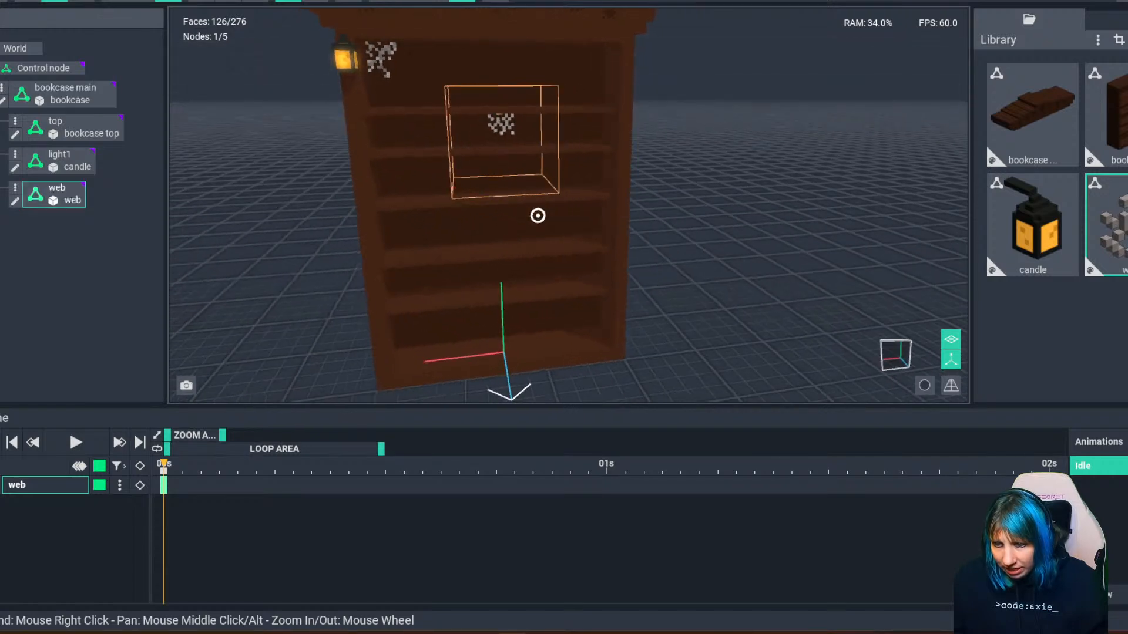
{"action": "left_click_drag", "start_coordinate": [445, 187], "coordinate": [555, 184]}
{"action": "scroll", "coordinate": [555, 194], "scroll_direction": "up", "scroll_amount": 5}
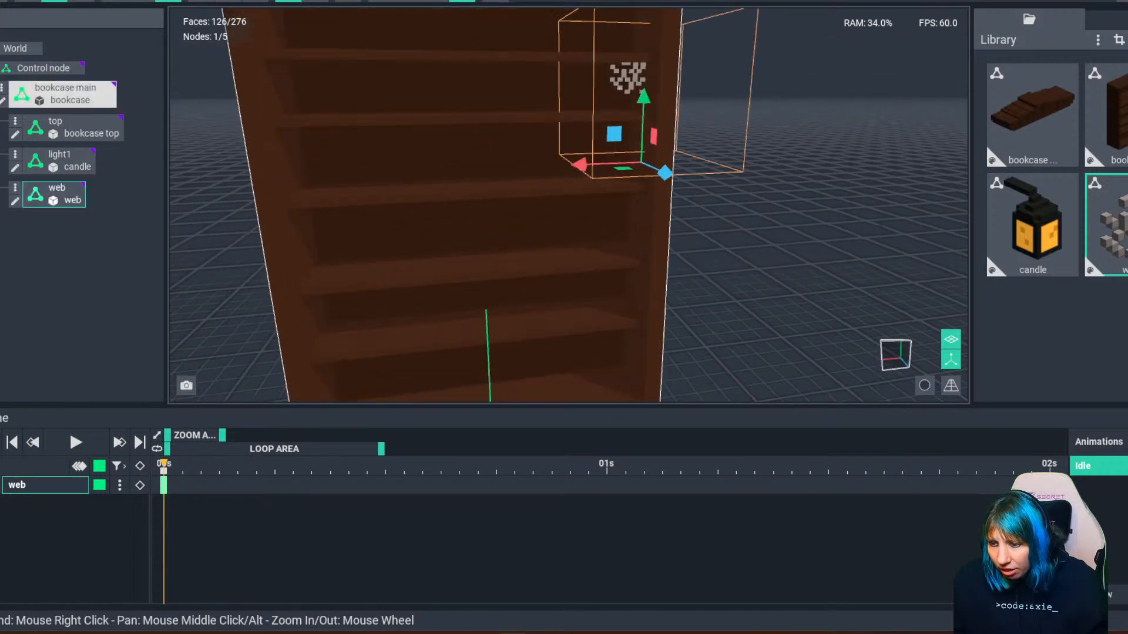
{"action": "middle_click_drag", "start_coordinate": [555, 194], "coordinate": [502, 282]}
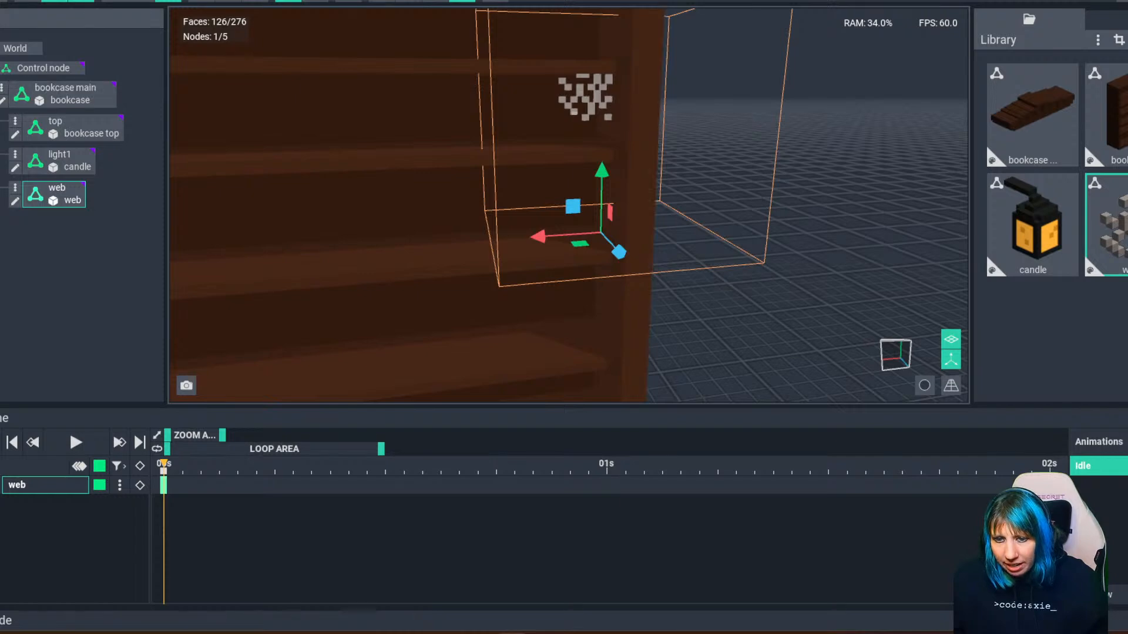
Turn the web about its vertical axis and fit it against the right post on the second shelf from the top.
{"action": "left_click", "coordinate": [81, 1]}
{"action": "left_click_drag", "start_coordinate": [616, 249], "coordinate": [484, 224]}
{"action": "left_click", "coordinate": [54, 2]}
{"action": "right_click_drag", "start_coordinate": [484, 225], "coordinate": [532, 197]}
{"action": "left_click_drag", "start_coordinate": [544, 177], "coordinate": [544, 216]}
{"action": "left_click_drag", "start_coordinate": [545, 267], "coordinate": [543, 254]}
{"action": "right_click_drag", "start_coordinate": [544, 255], "coordinate": [590, 212]}
{"action": "key", "text": "Escape"}
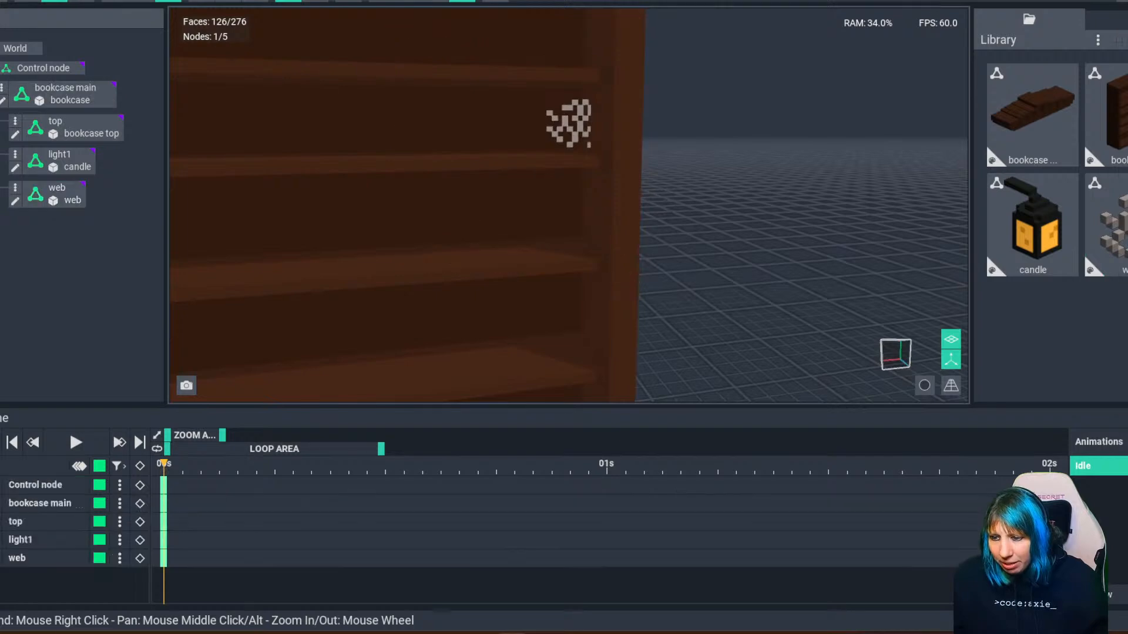
Check the web's placement against the whole bookcase, select the web node, and save the asset.
{"action": "scroll", "coordinate": [542, 241], "scroll_direction": "down", "scroll_amount": 5}
{"action": "scroll", "coordinate": [542, 242], "scroll_direction": "down", "scroll_amount": 3}
{"action": "scroll", "coordinate": [543, 243], "scroll_direction": "up", "scroll_amount": 5}
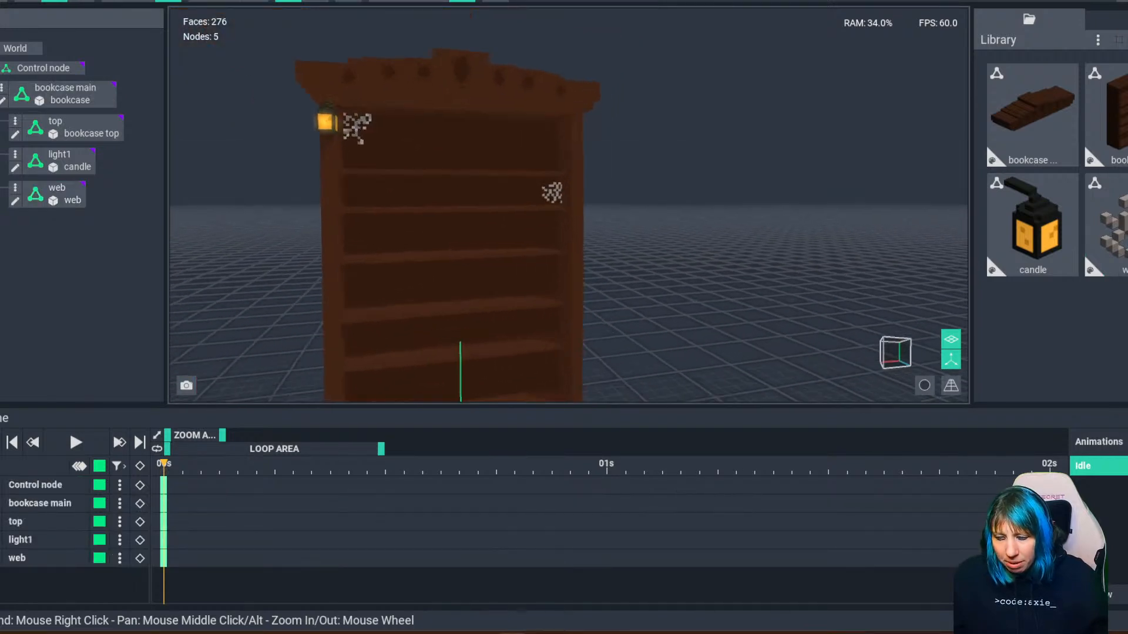
{"action": "right_click_drag", "start_coordinate": [584, 307], "coordinate": [572, 321]}
{"action": "scroll", "coordinate": [584, 307], "scroll_direction": "up", "scroll_amount": 3}
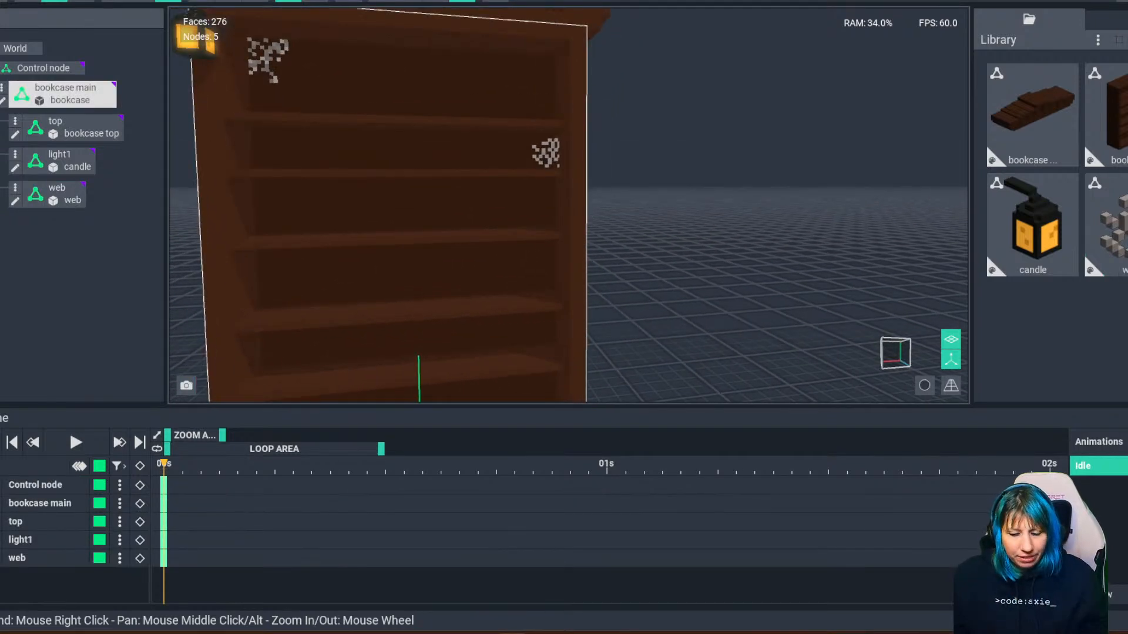
{"action": "left_click", "coordinate": [546, 154]}
{"action": "left_click", "coordinate": [546, 154]}
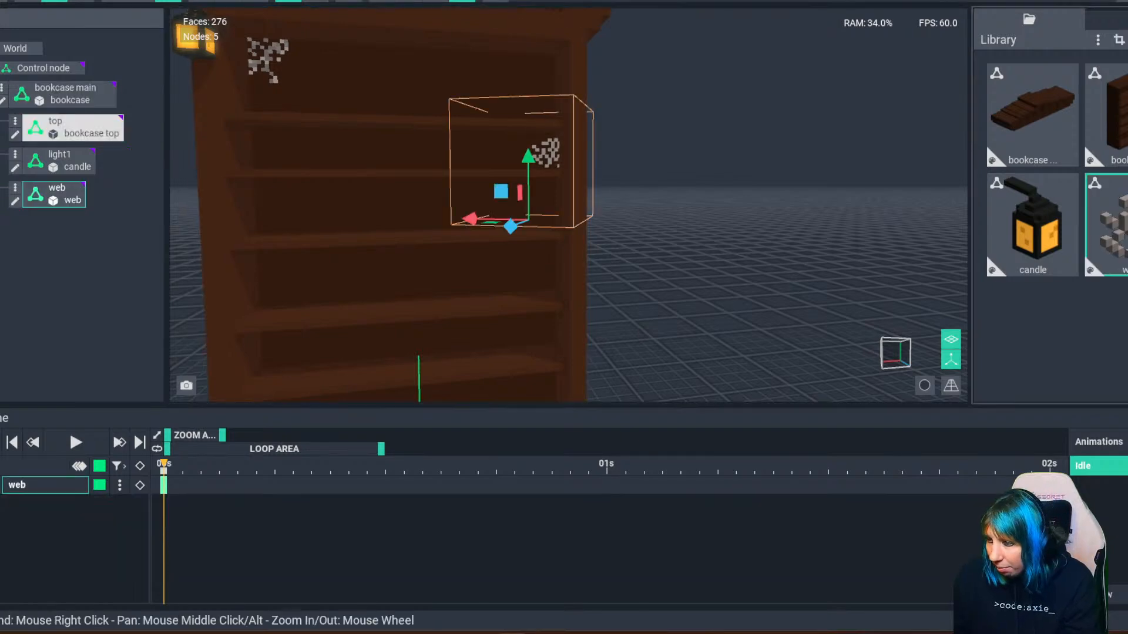
{"action": "key", "text": "ctrl+s"}
Open the web model for editing, move its pivot to the centre of the voxels, and close it with the changes saved.
{"action": "double_click", "coordinate": [1105, 225]}
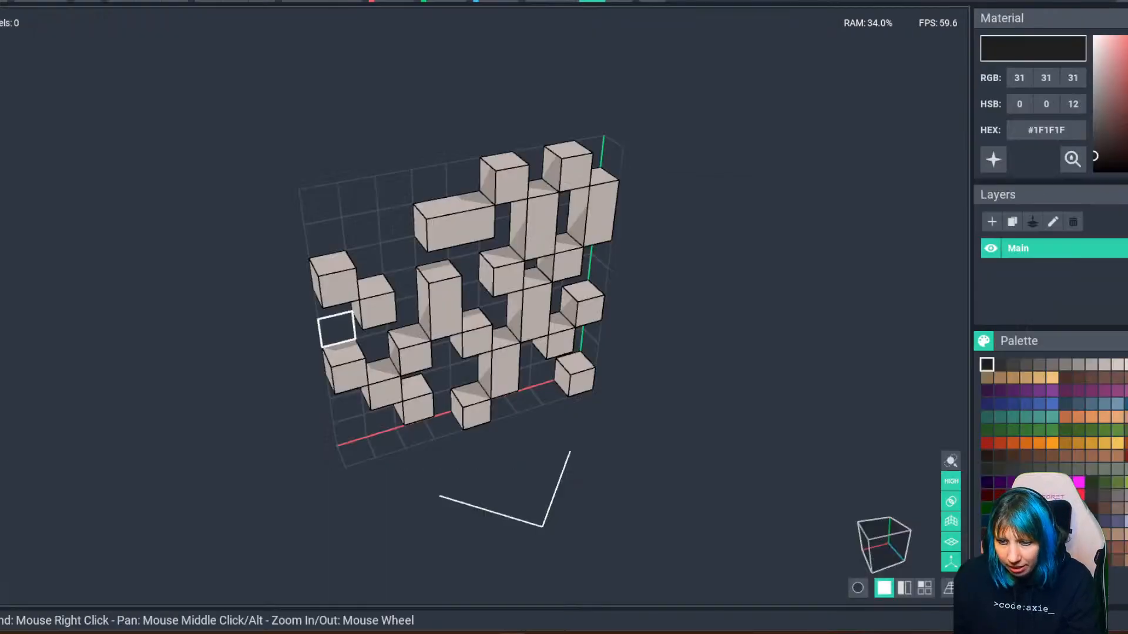
{"action": "left_click", "coordinate": [1, 444]}
{"action": "left_click", "coordinate": [47, 467]}
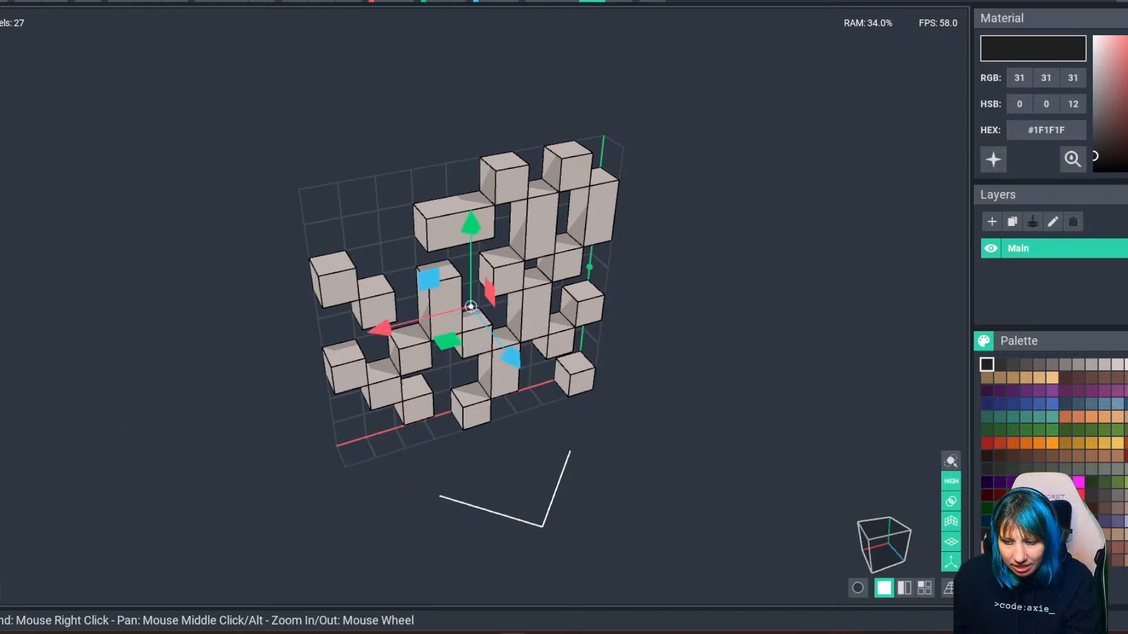
{"action": "key", "text": "ctrl+w"}
{"action": "left_click", "coordinate": [431, 207]}
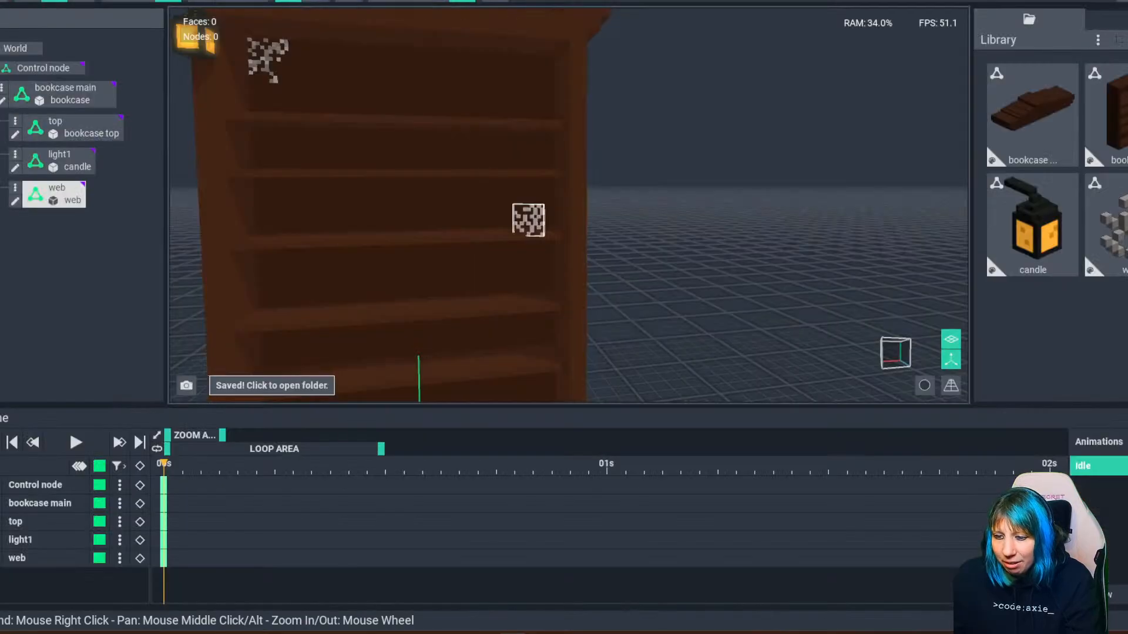
Raise the web slightly above its shelf and push it deeper into the bookcase against the right post.
{"action": "left_click", "coordinate": [500, 218]}
{"action": "left_click", "coordinate": [529, 221]}
{"action": "mouse_move", "coordinate": [528, 156]}
{"action": "left_mouse_down"}
{"action": "mouse_move", "coordinate": [527, 131]}
{"action": "mouse_move", "coordinate": [528, 144]}
{"action": "left_mouse_up"}
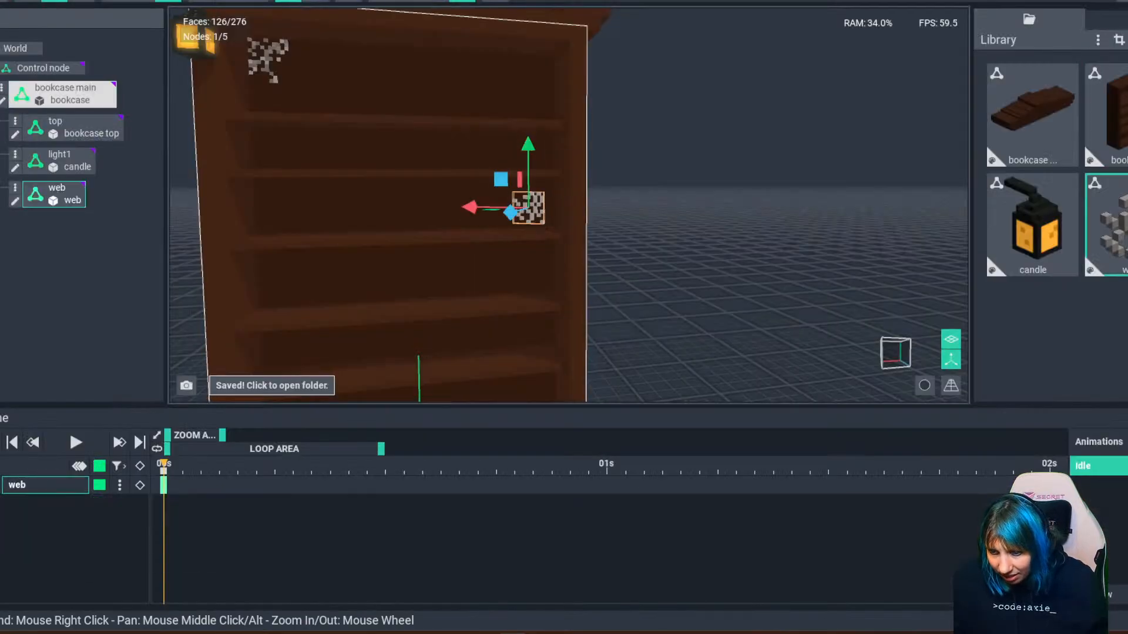
{"action": "left_click_drag", "start_coordinate": [509, 214], "coordinate": [526, 207]}
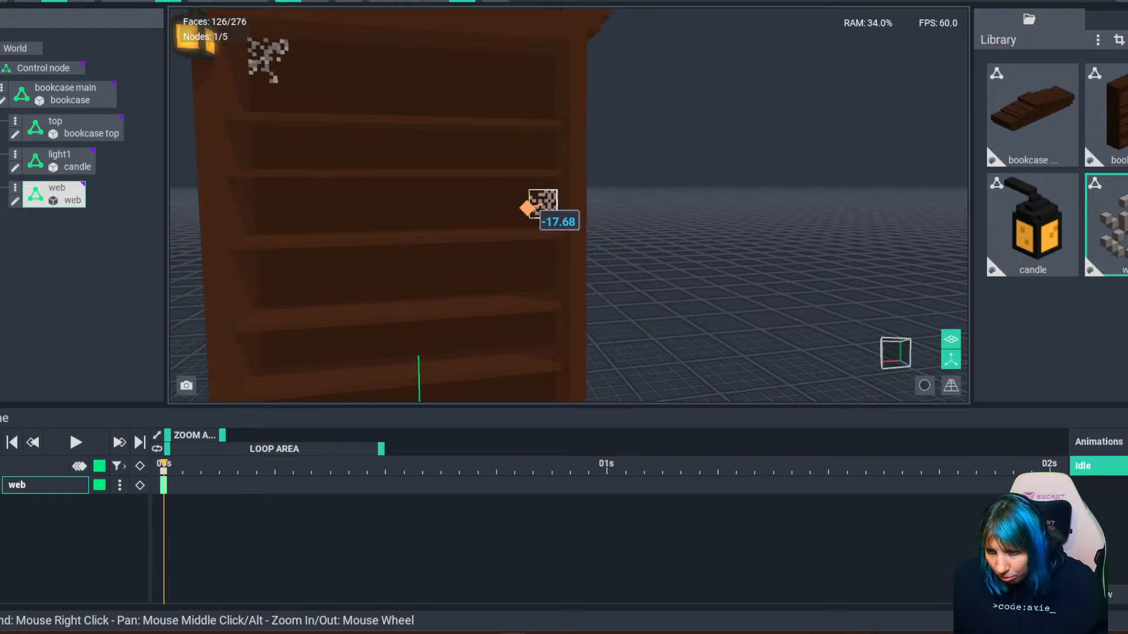
{"action": "key", "text": "Escape"}
{"action": "scroll", "coordinate": [584, 307], "scroll_direction": "down", "scroll_amount": 5}
{"action": "scroll", "coordinate": [584, 307], "scroll_direction": "up", "scroll_amount": 3}
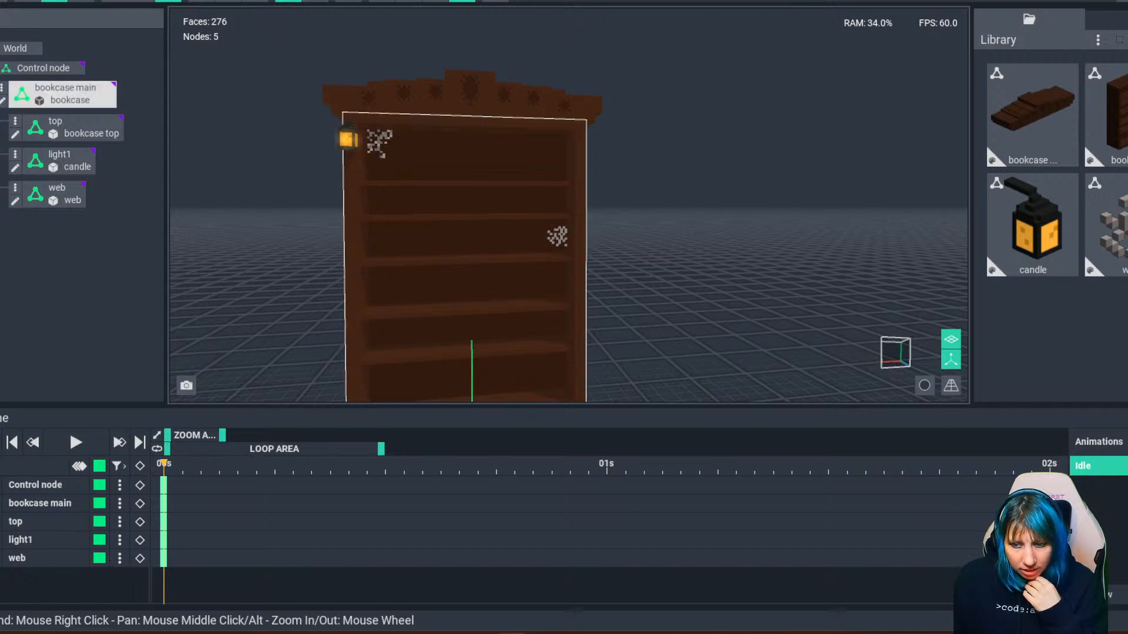
Open the lantern's candle model for editing, inspect it, and close it.
{"action": "double_click", "coordinate": [348, 139]}
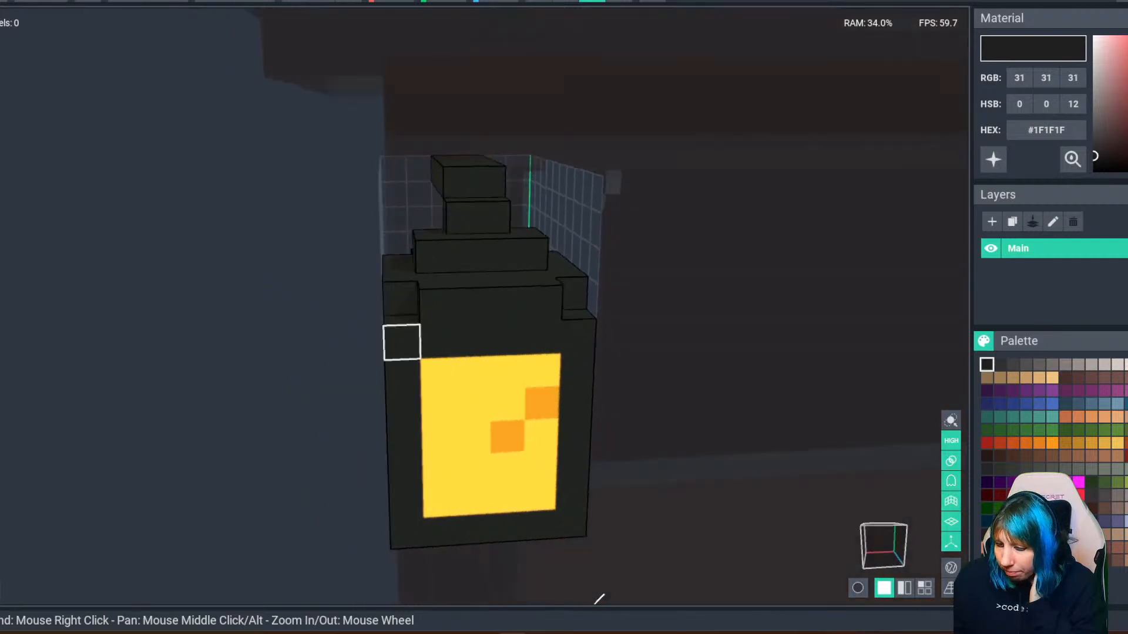
{"action": "right_click_drag", "start_coordinate": [468, 446], "coordinate": [418, 440]}
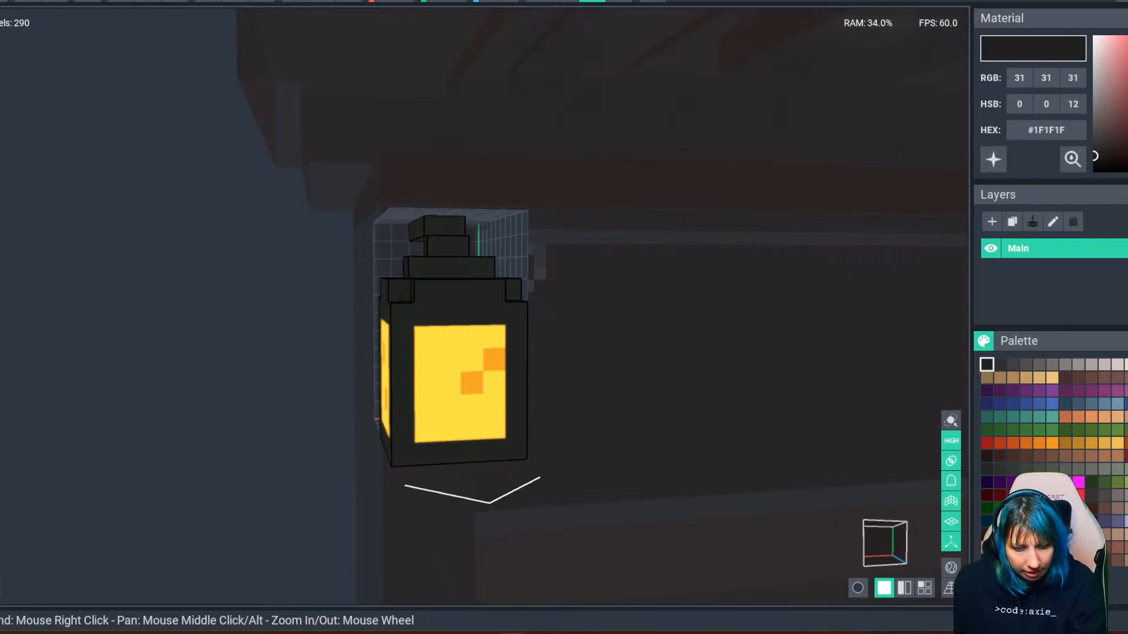
{"action": "key", "text": "ctrl+w"}
{"action": "key", "text": "Return"}
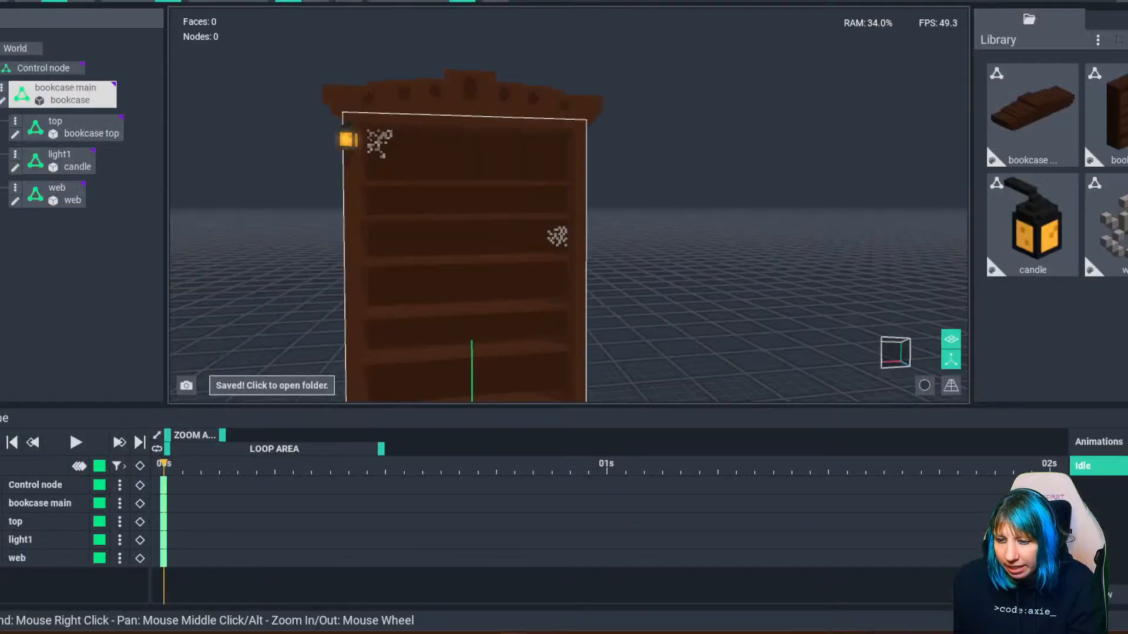
Select the lantern on the bookcase's left post and raise it closer to the underside of the top.
{"action": "right_click_drag", "start_coordinate": [569, 205], "coordinate": [646, 211]}
{"action": "scroll", "coordinate": [568, 206], "scroll_direction": "up", "scroll_amount": 3}
{"action": "right_click_drag", "start_coordinate": [569, 206], "coordinate": [569, 247]}
{"action": "left_click", "coordinate": [353, 214]}
{"action": "left_click", "coordinate": [352, 197]}
{"action": "right_click_drag", "start_coordinate": [352, 197], "coordinate": [353, 170]}
{"action": "scroll", "coordinate": [352, 169], "scroll_direction": "up", "scroll_amount": 3}
{"action": "left_click_drag", "start_coordinate": [357, 85], "coordinate": [354, 60]}
{"action": "scroll", "coordinate": [375, 160], "scroll_direction": "down", "scroll_amount": 3}
{"action": "scroll", "coordinate": [374, 160], "scroll_direction": "down", "scroll_amount": 5}
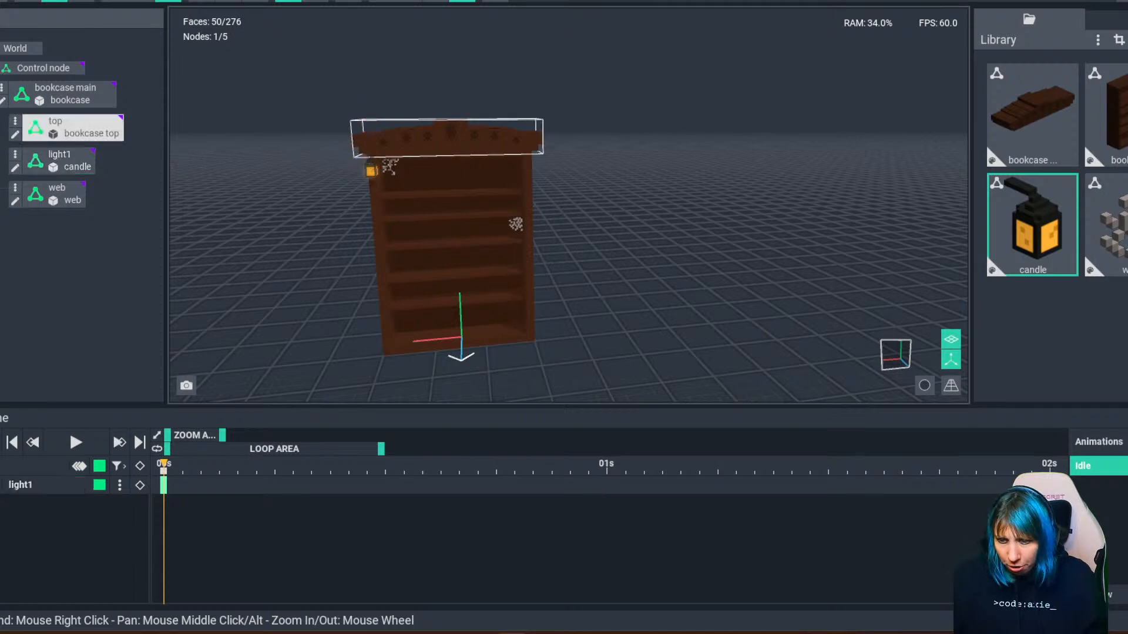
Duplicate the lantern and move the copy across to the bookcase's right post at about X -45.22.
{"action": "scroll", "coordinate": [384, 170], "scroll_direction": "up", "scroll_amount": 4}
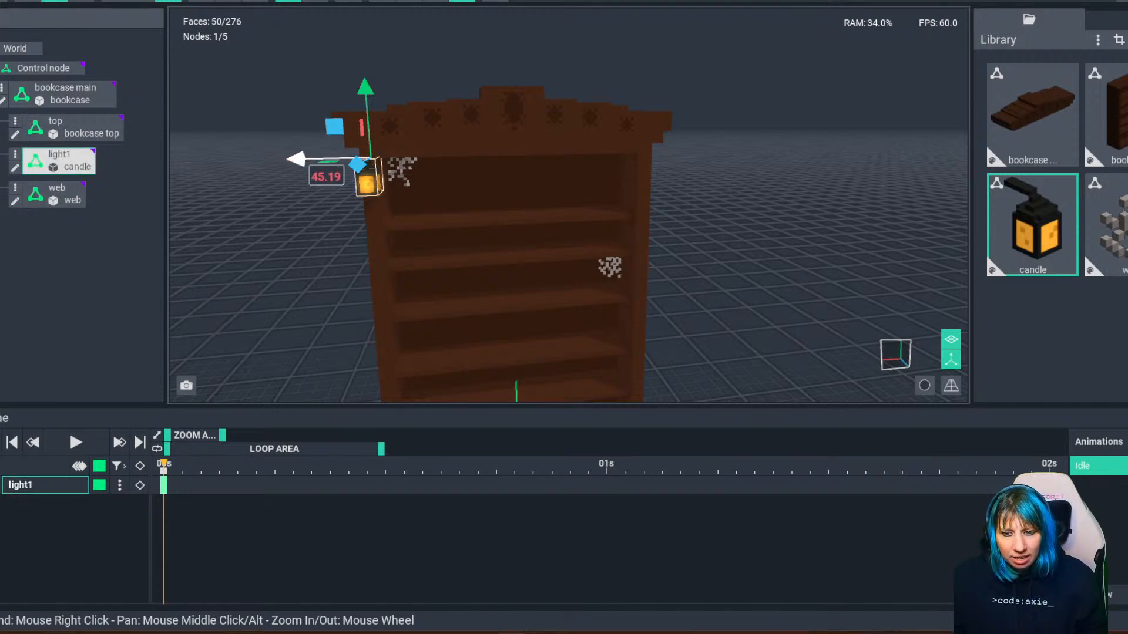
{"action": "key", "text": "ctrl+d"}
{"action": "left_click_drag", "start_coordinate": [335, 159], "coordinate": [618, 180]}
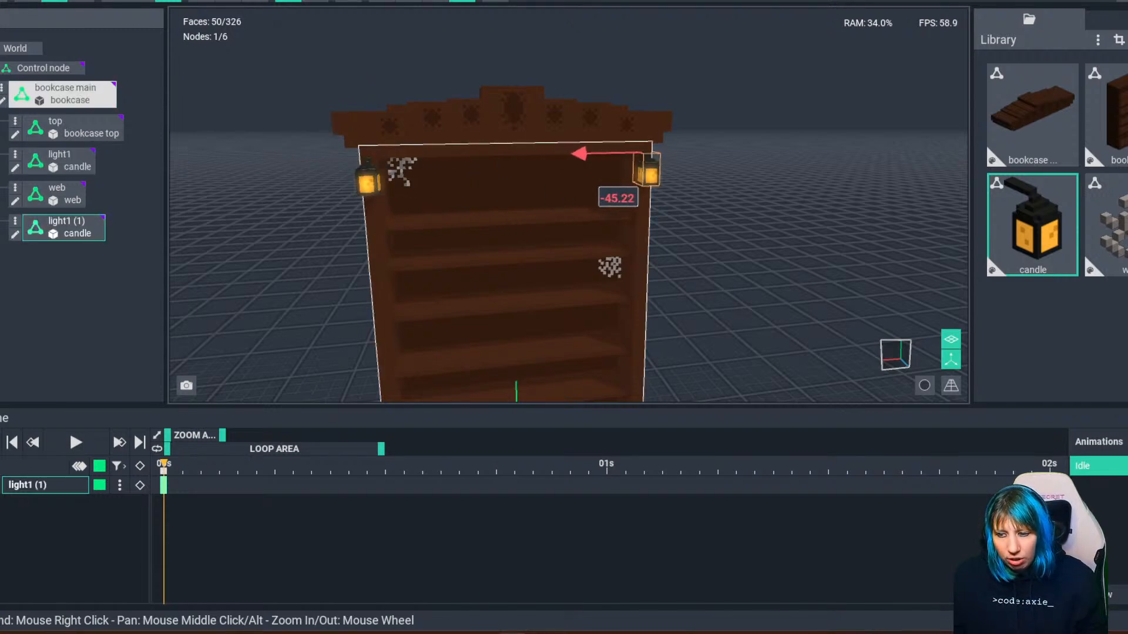
{"action": "double_click", "coordinate": [588, 174]}
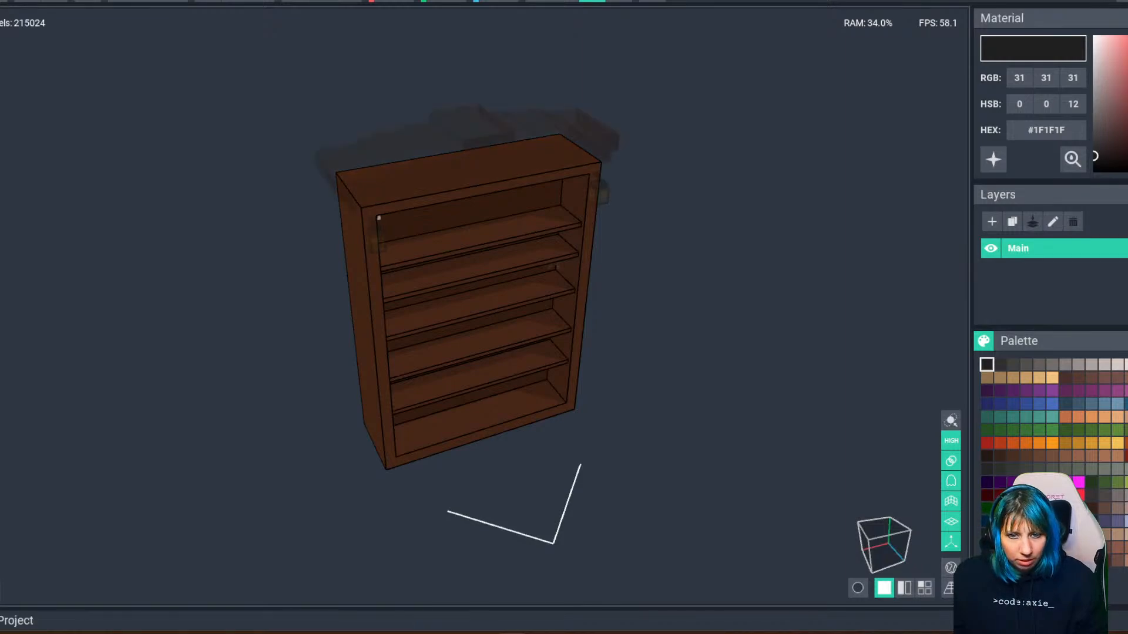
{"action": "left_click", "coordinate": [17, 1]}
{"action": "key", "text": "Return"}
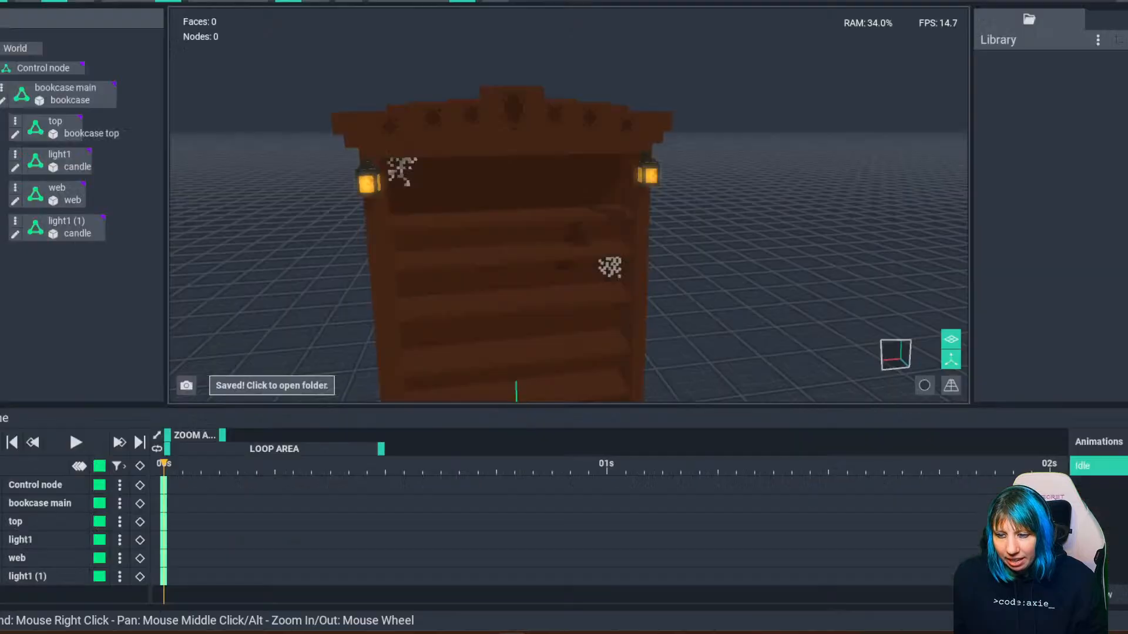
Open the bookcase top model for editing and set the material to colour #7A310B with emission enabled.
{"action": "scroll", "coordinate": [604, 166], "scroll_direction": "up", "scroll_amount": 5}
{"action": "right_click_drag", "start_coordinate": [605, 166], "coordinate": [637, 163]}
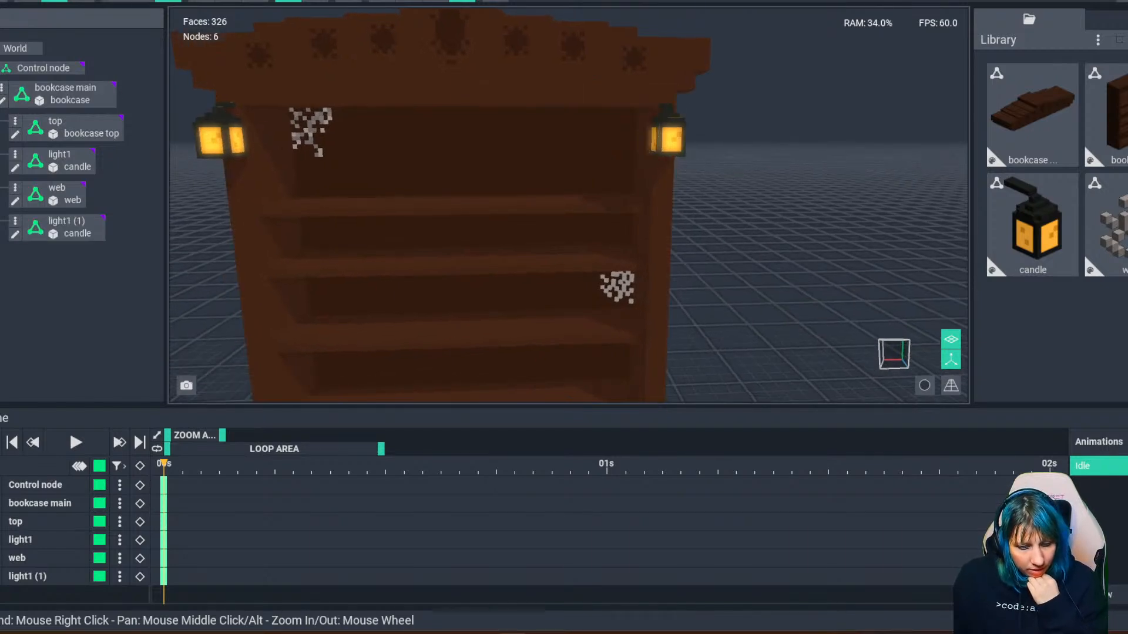
{"action": "scroll", "coordinate": [608, 166], "scroll_direction": "down", "scroll_amount": 4}
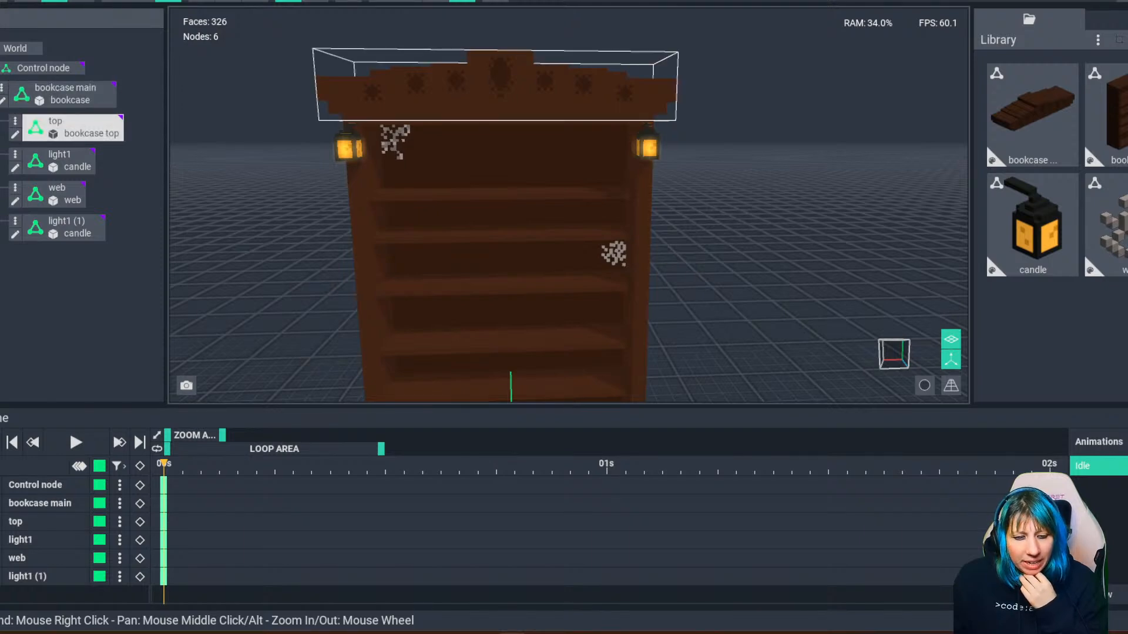
{"action": "double_click", "coordinate": [578, 105]}
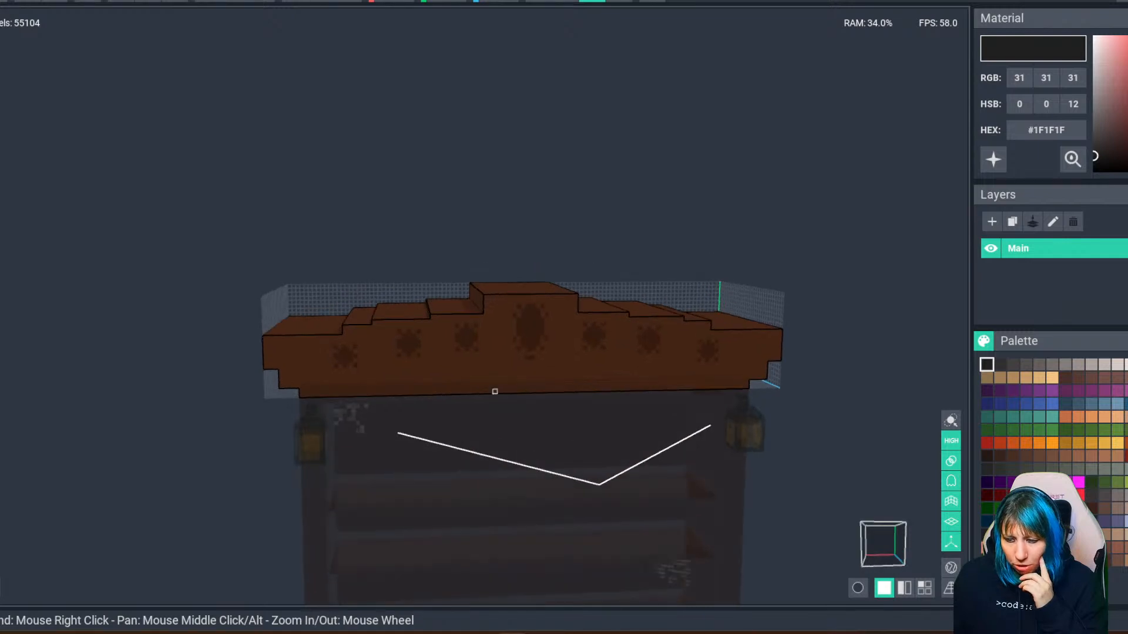
{"action": "left_click", "coordinate": [460, 320]}
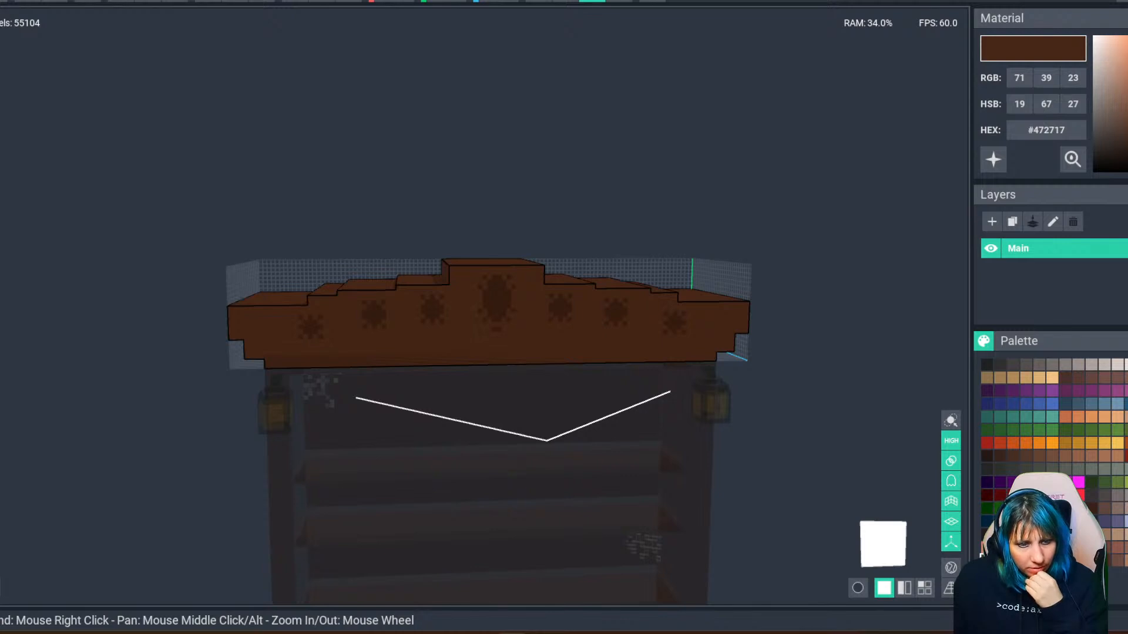
{"action": "key", "text": "ctrl+s"}
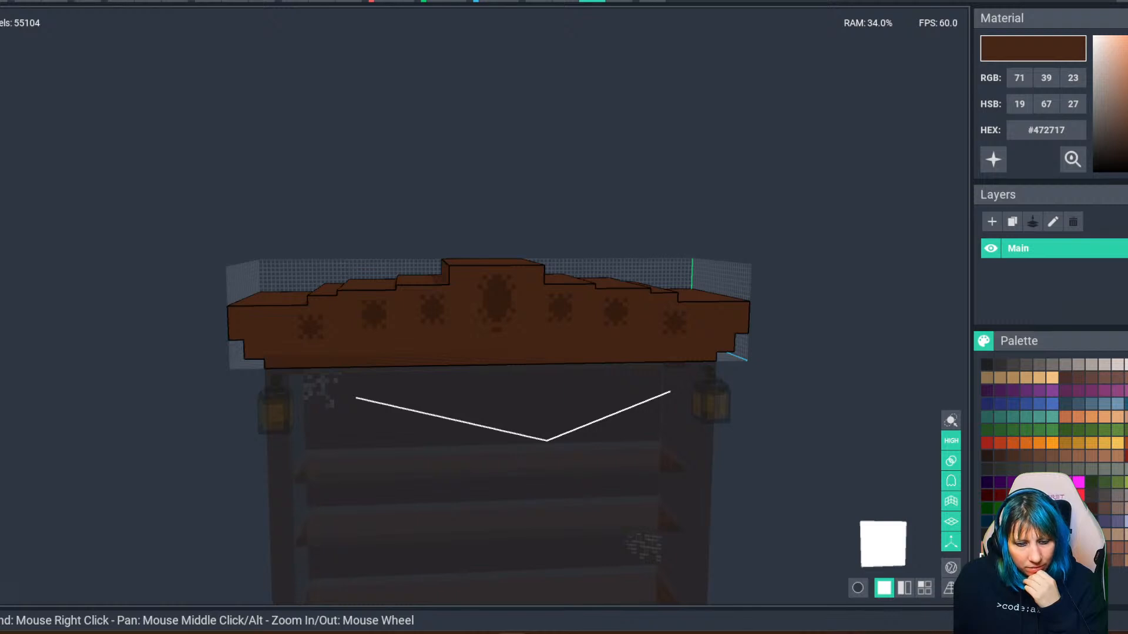
{"action": "scroll", "coordinate": [425, 345], "scroll_direction": "up", "scroll_amount": 3}
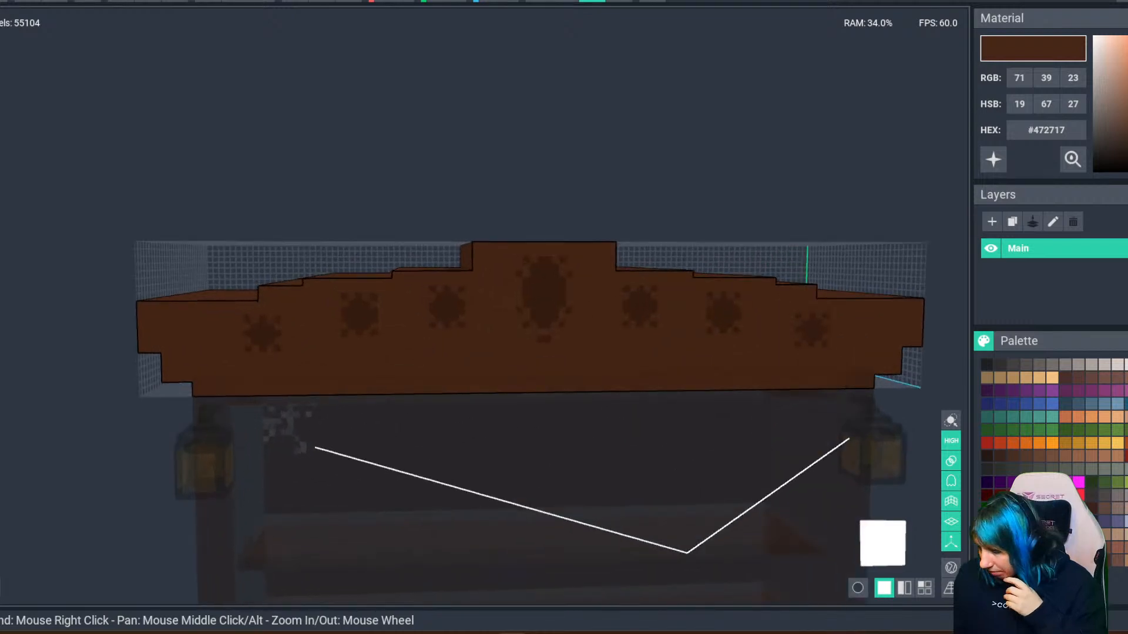
{"action": "left_click", "coordinate": [1000, 456]}
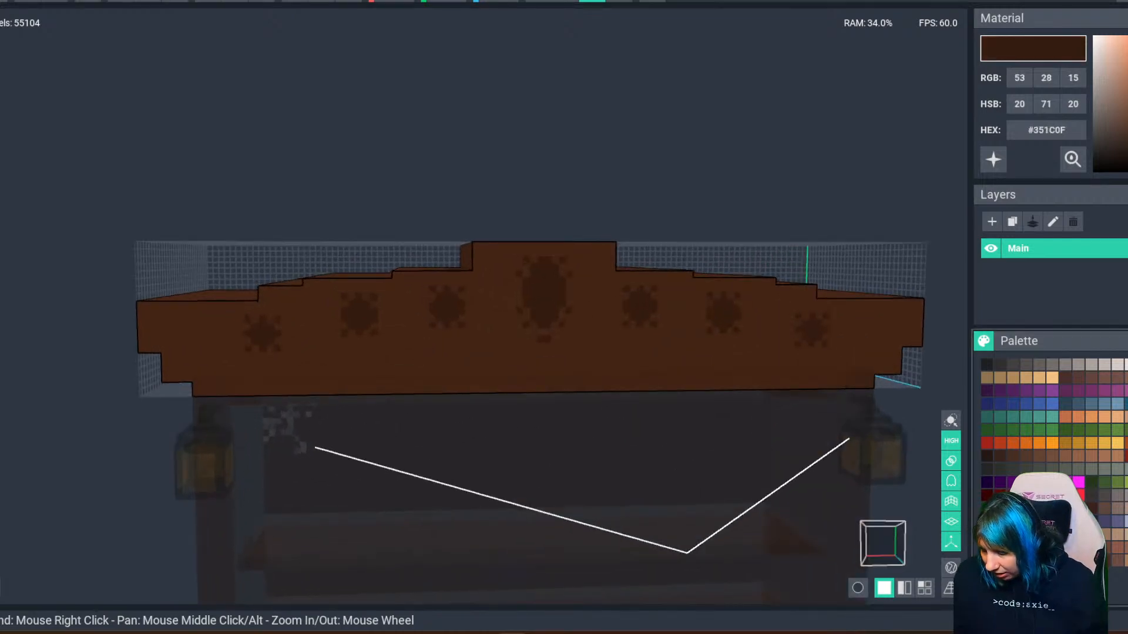
{"action": "left_click", "coordinate": [1026, 456]}
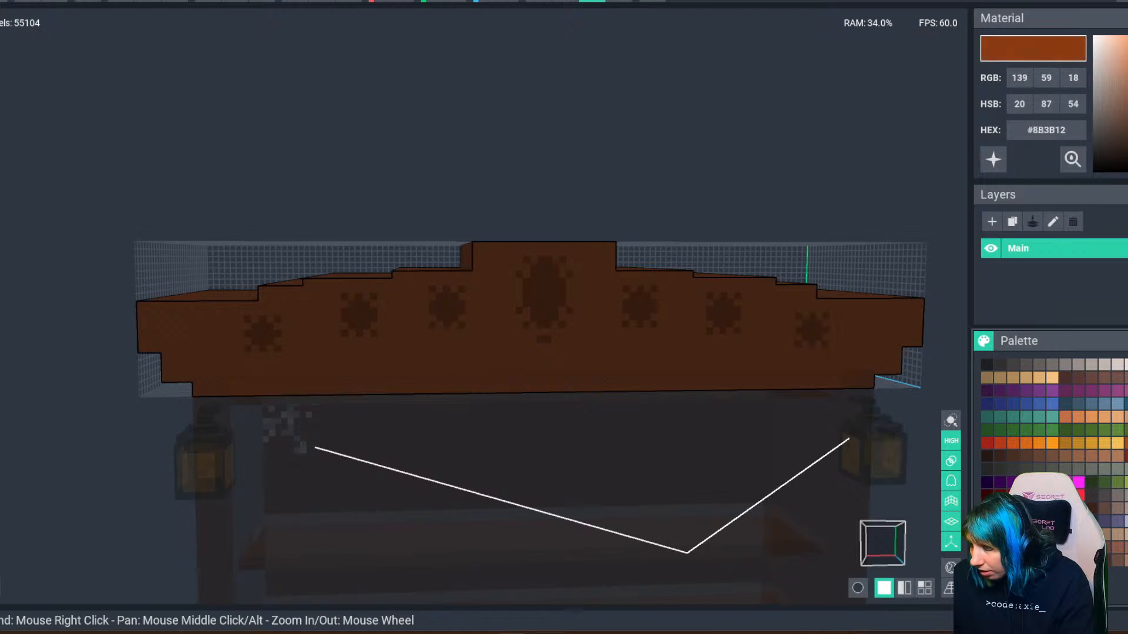
{"action": "left_click", "coordinate": [1012, 455]}
{"action": "left_click", "coordinate": [993, 160]}
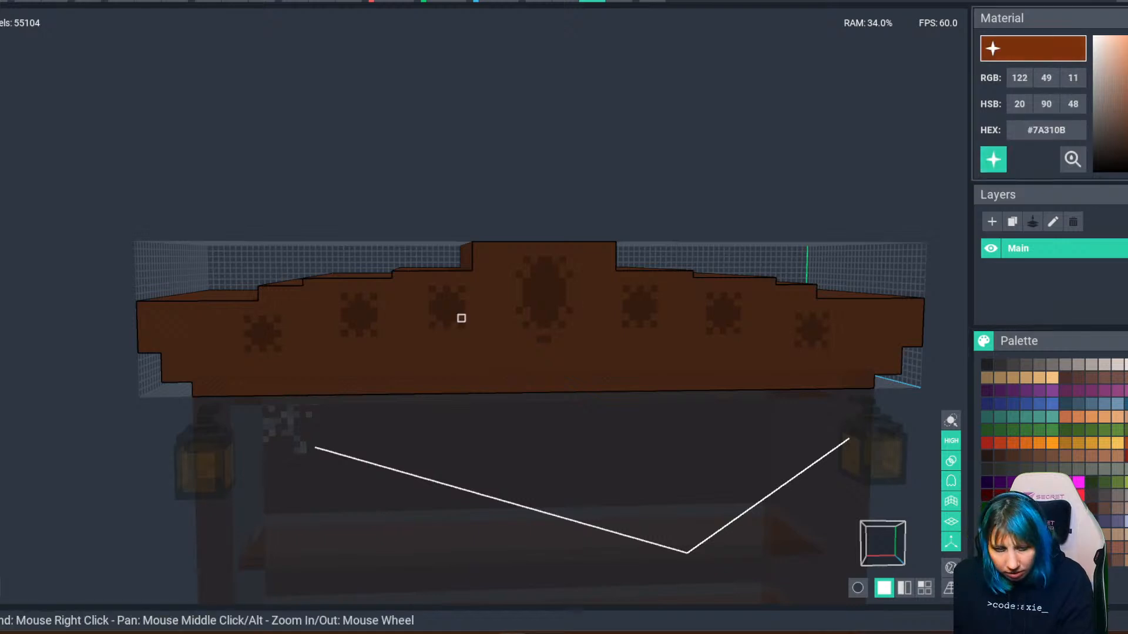
Try filling the central oval ornament with the emissive #7A310B material and undo the fill.
{"action": "left_click", "coordinate": [526, 308]}
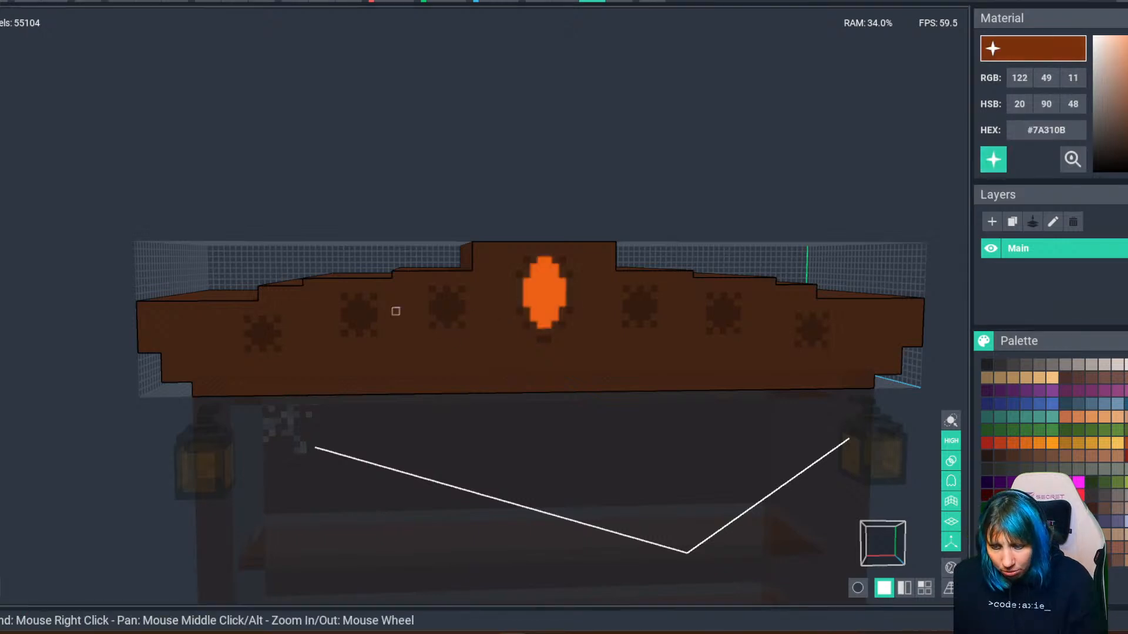
{"action": "key", "text": "ctrl+z"}
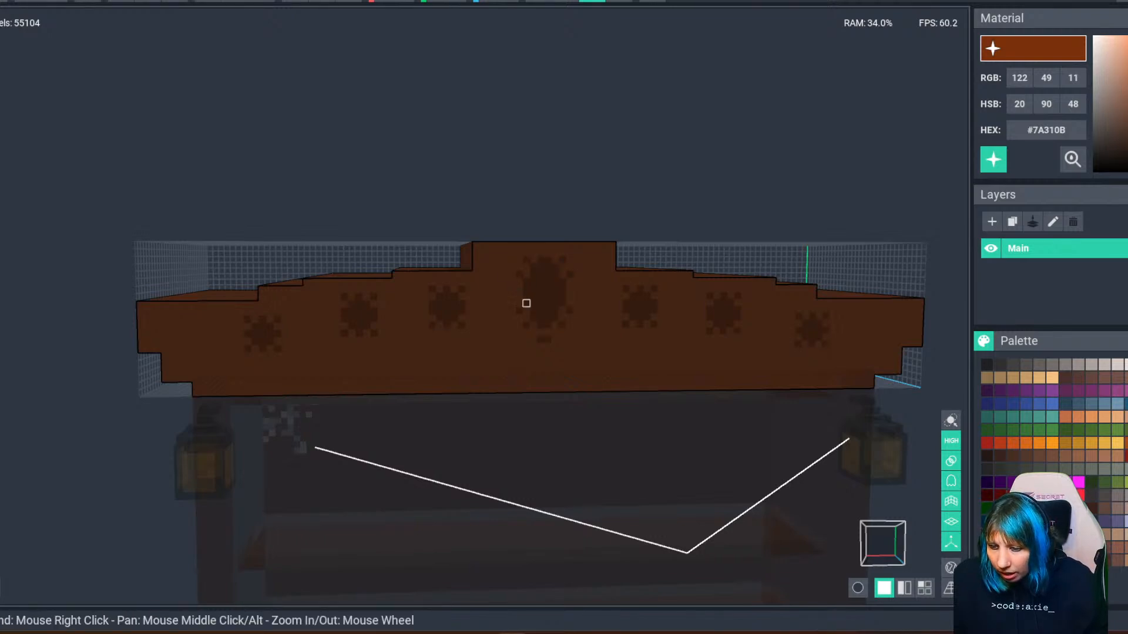
Paint two short broken diagonal streaks of emissive #7A310B voxels across the central oval ornament.
{"action": "scroll", "coordinate": [534, 329], "scroll_direction": "down", "scroll_amount": 5}
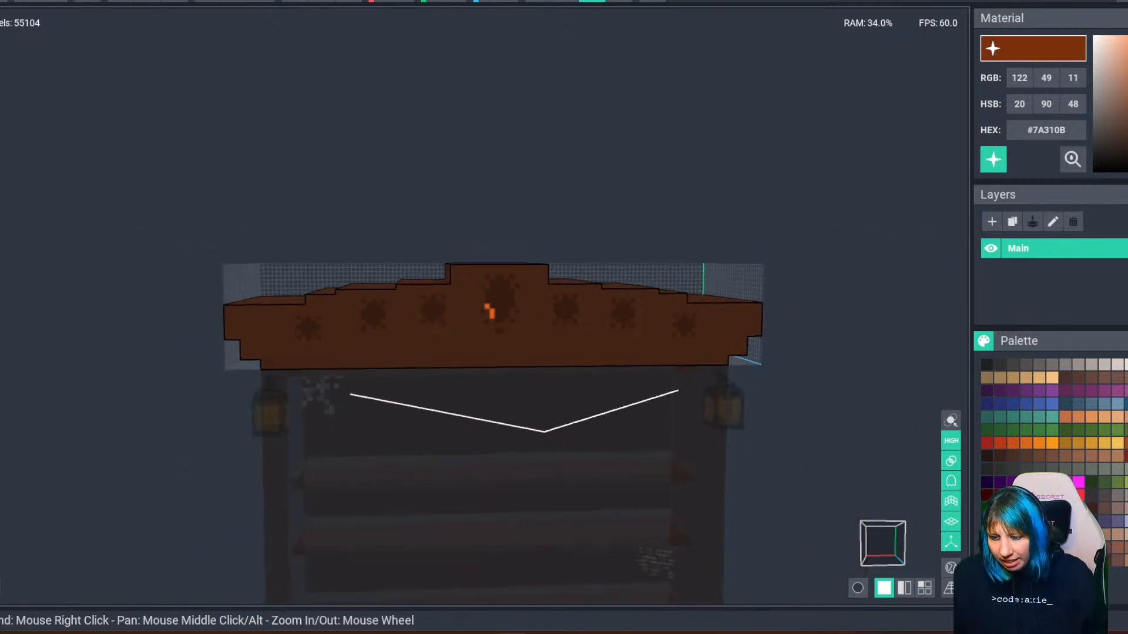
{"action": "scroll", "coordinate": [486, 312], "scroll_direction": "up", "scroll_amount": 2}
{"action": "scroll", "coordinate": [513, 312], "scroll_direction": "down", "scroll_amount": 5}
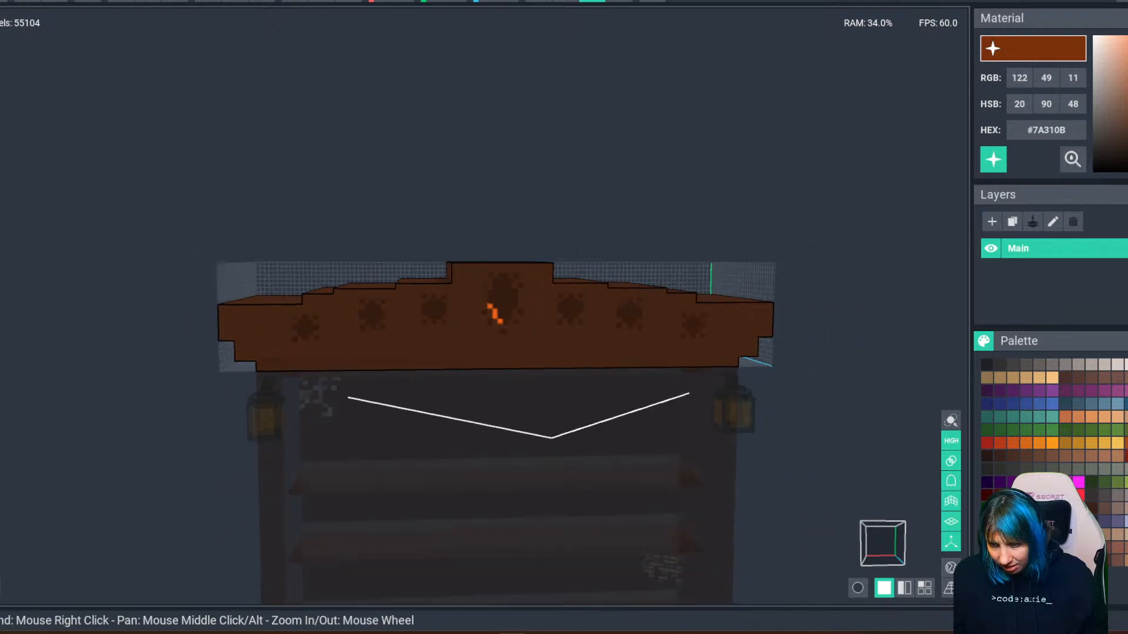
{"action": "scroll", "coordinate": [470, 357], "scroll_direction": "up", "scroll_amount": 4}
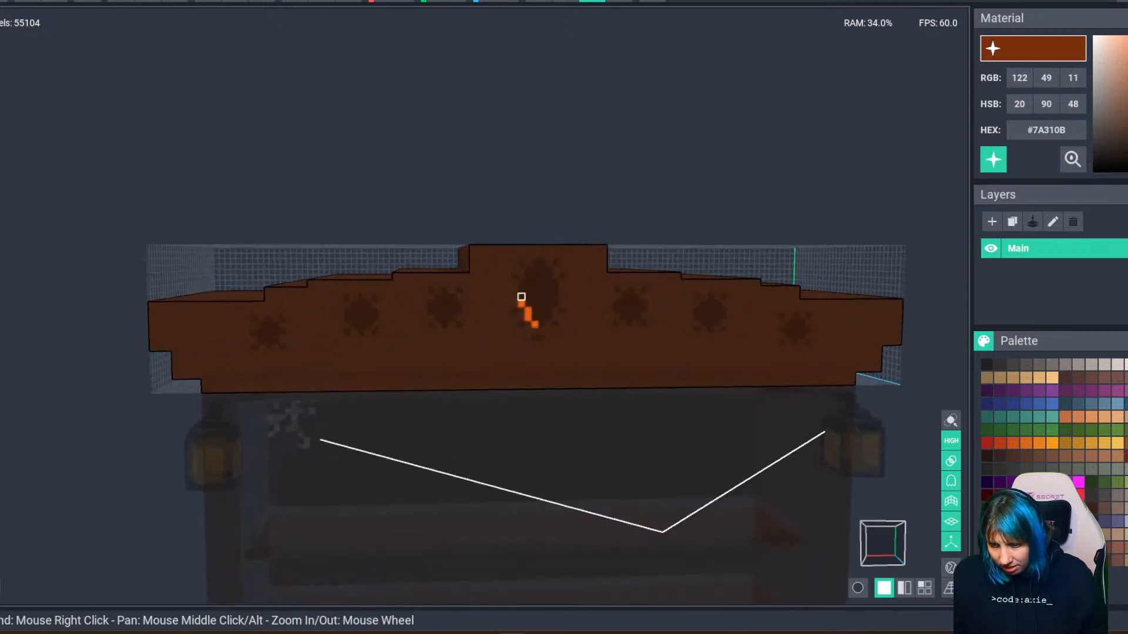
{"action": "left_click_drag", "start_coordinate": [528, 267], "coordinate": [549, 304]}
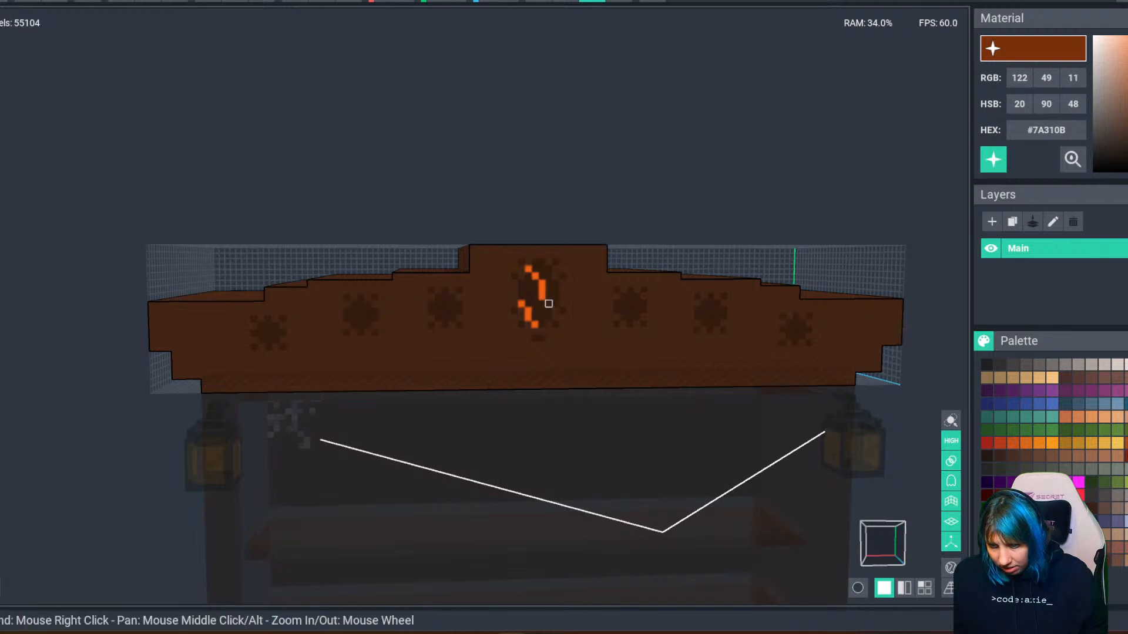
{"action": "scroll", "coordinate": [516, 357], "scroll_direction": "down", "scroll_amount": 3}
{"action": "scroll", "coordinate": [517, 358], "scroll_direction": "down", "scroll_amount": 5}
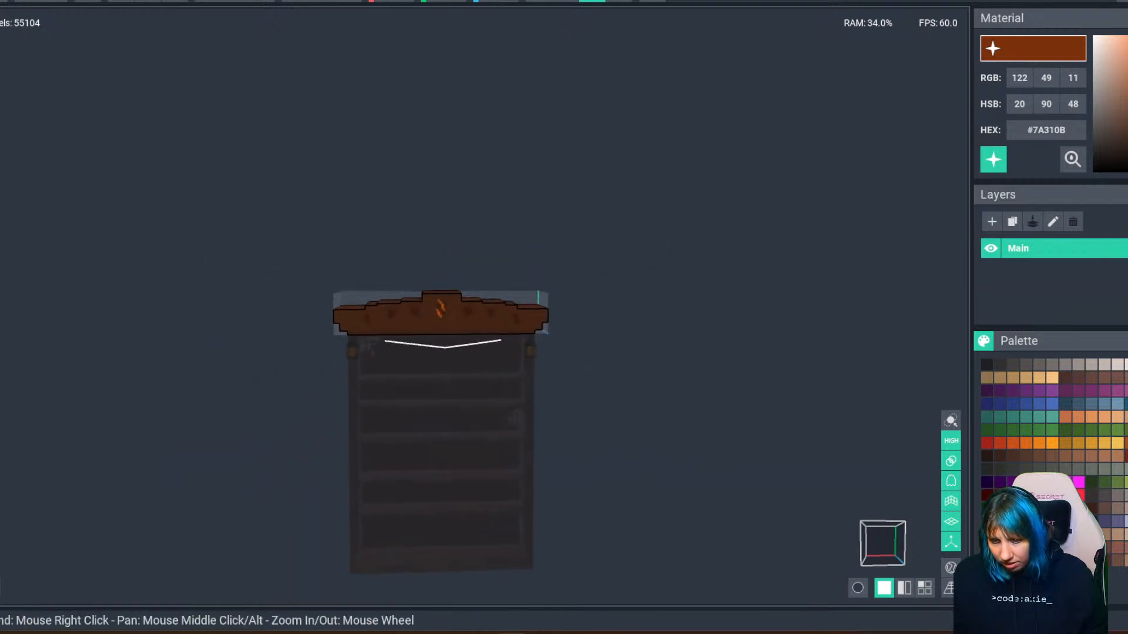
Paint a small curved mark of emissive voxels on the round ornament immediately left of the central oval.
{"action": "scroll", "coordinate": [516, 357], "scroll_direction": "up", "scroll_amount": 2}
{"action": "scroll", "coordinate": [470, 352], "scroll_direction": "down", "scroll_amount": 2}
{"action": "scroll", "coordinate": [469, 352], "scroll_direction": "up", "scroll_amount": 4}
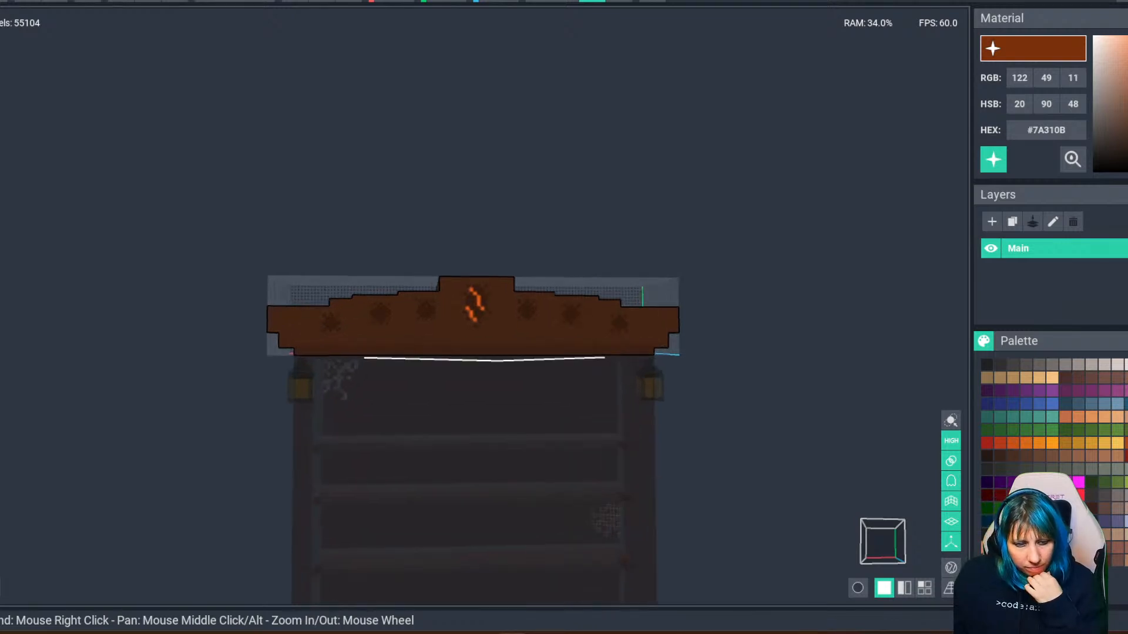
{"action": "scroll", "coordinate": [446, 320], "scroll_direction": "up", "scroll_amount": 3}
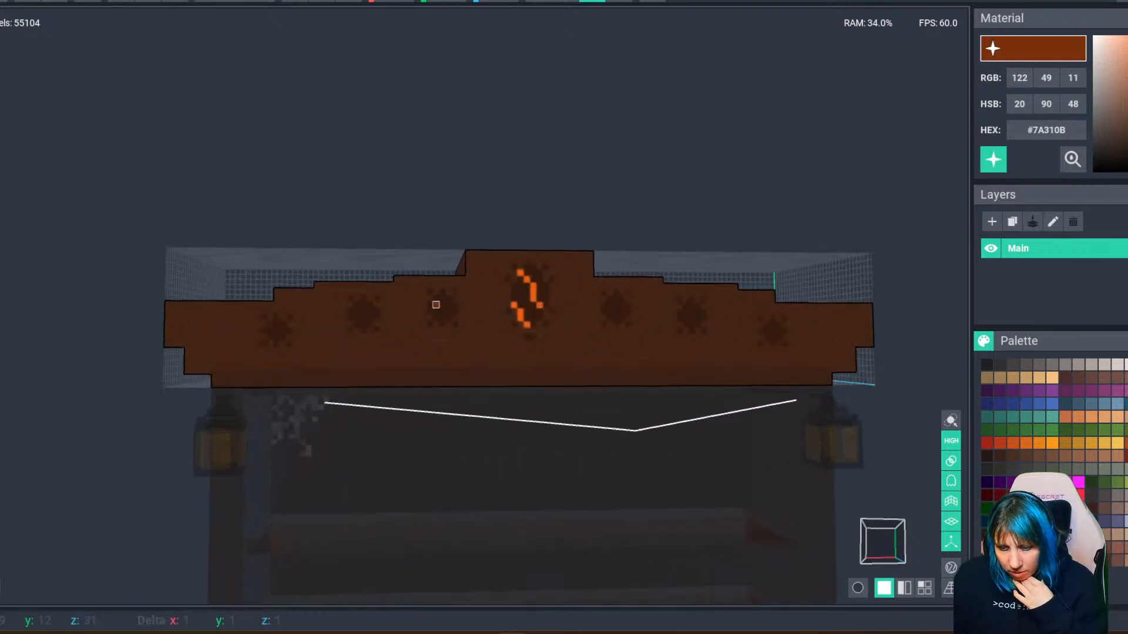
{"action": "left_click_drag", "start_coordinate": [442, 311], "coordinate": [441, 318]}
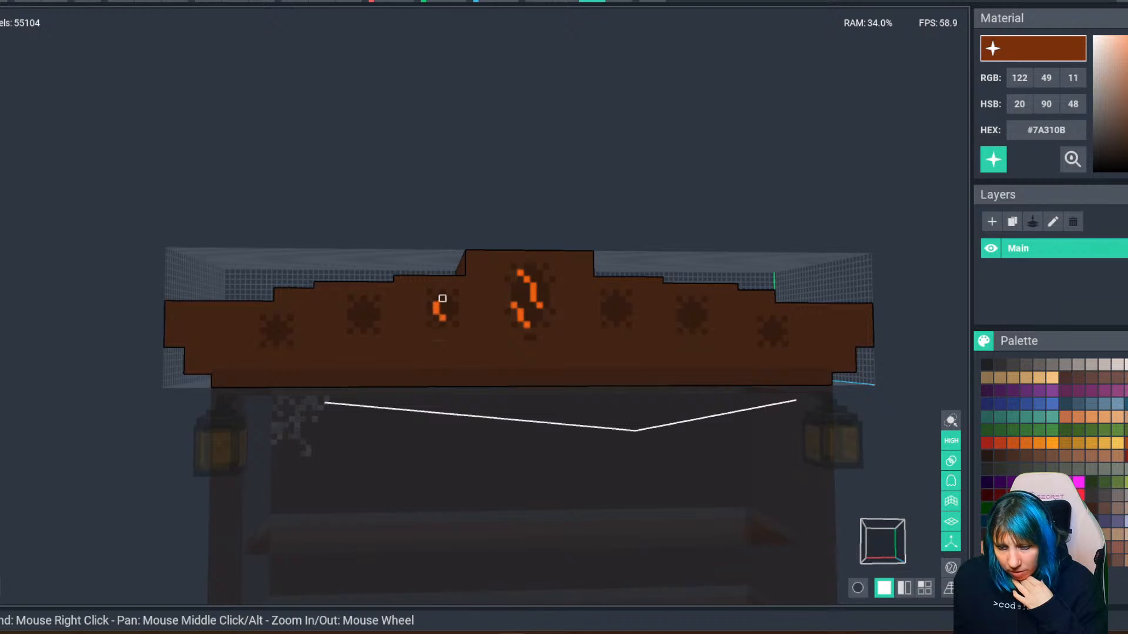
{"action": "scroll", "coordinate": [350, 330], "scroll_direction": "down", "scroll_amount": 5}
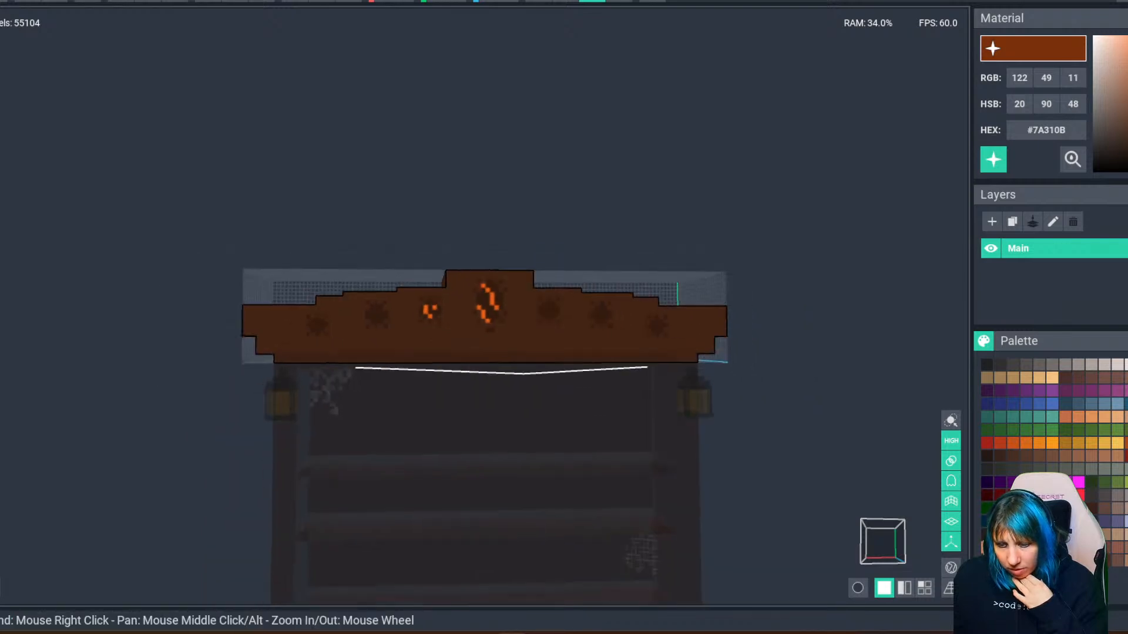
{"action": "scroll", "coordinate": [406, 314], "scroll_direction": "up", "scroll_amount": 3}
Close the bookcase top model with its changes saved and check the emissive accents on the whole bookcase.
{"action": "key", "text": "ctrl+w"}
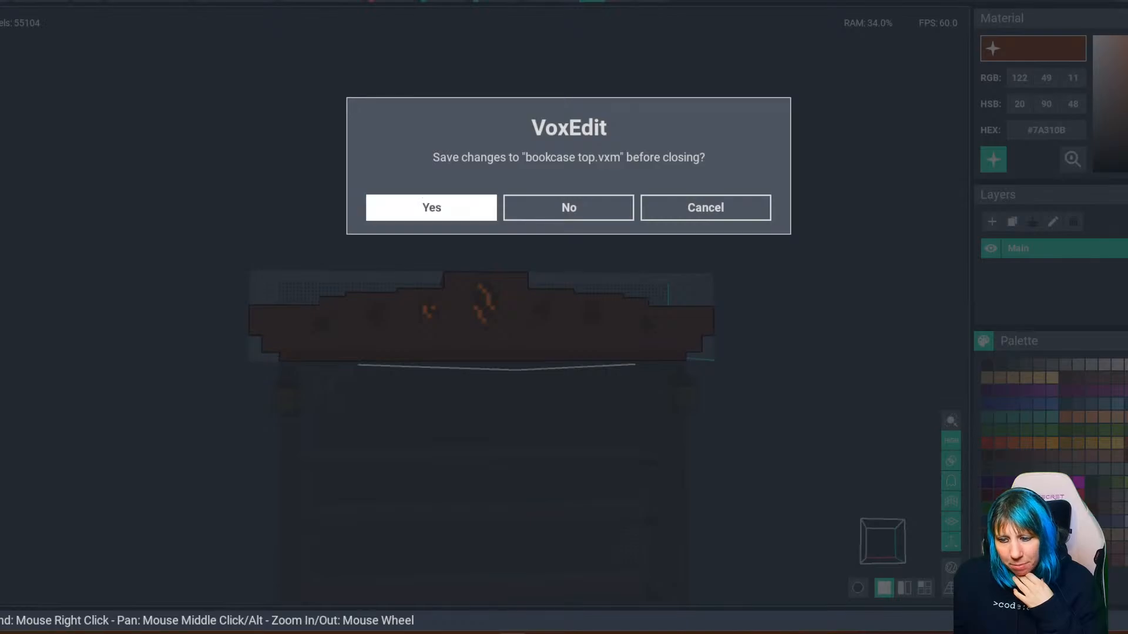
{"action": "left_click", "coordinate": [431, 208]}
{"action": "scroll", "coordinate": [522, 276], "scroll_direction": "down", "scroll_amount": 5}
{"action": "middle_click_drag", "start_coordinate": [522, 276], "coordinate": [520, 225]}
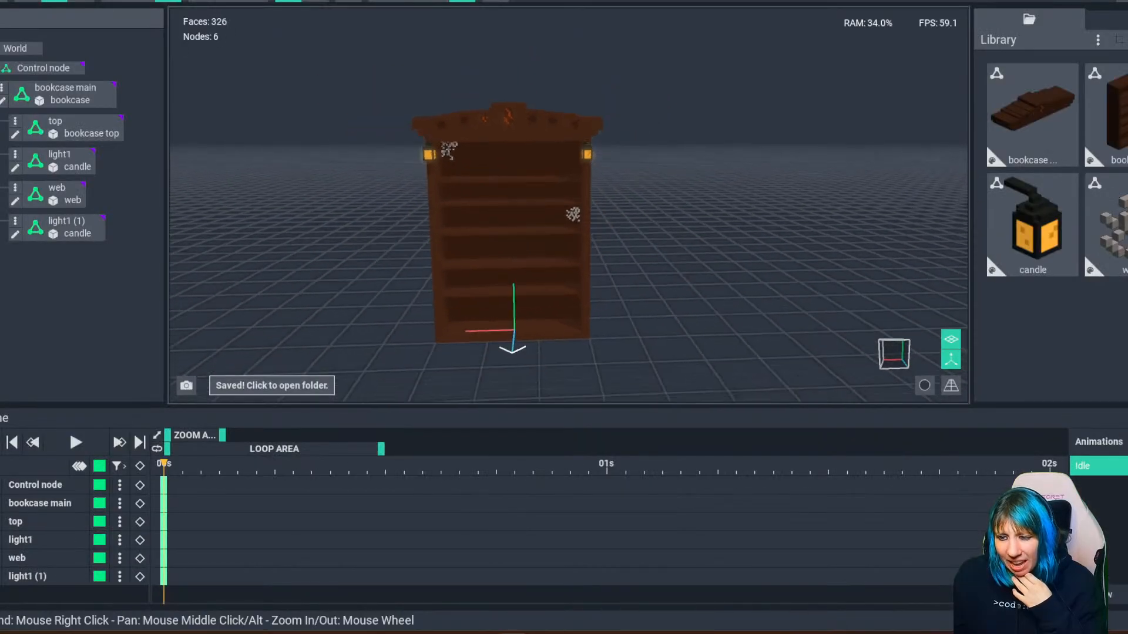
{"action": "scroll", "coordinate": [519, 234], "scroll_direction": "up", "scroll_amount": 3}
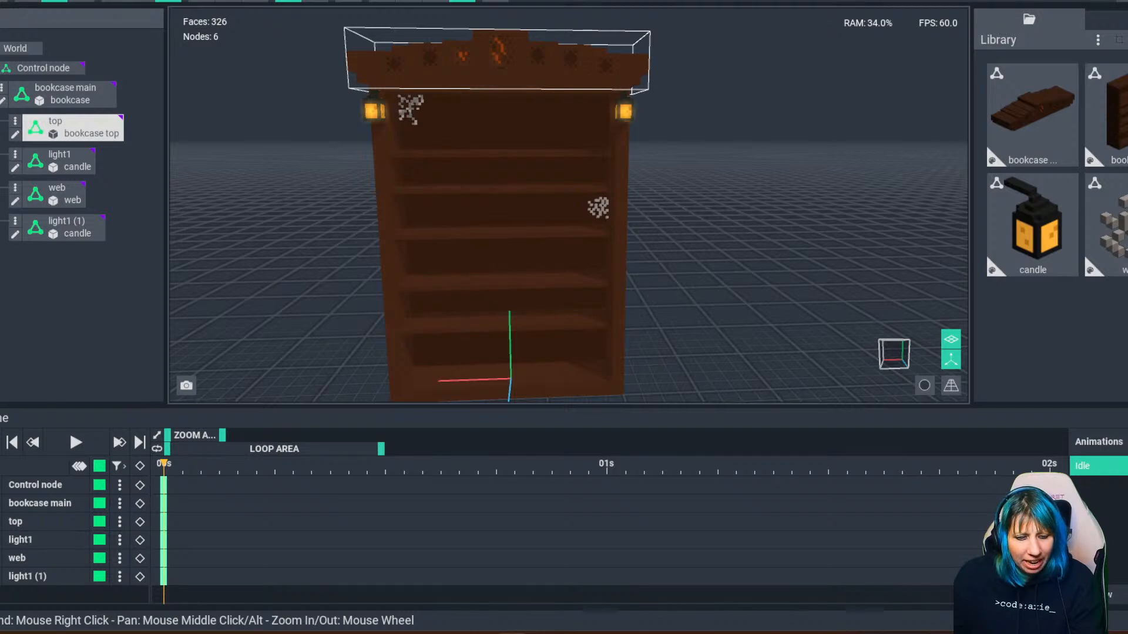
{"action": "key", "text": "Escape"}
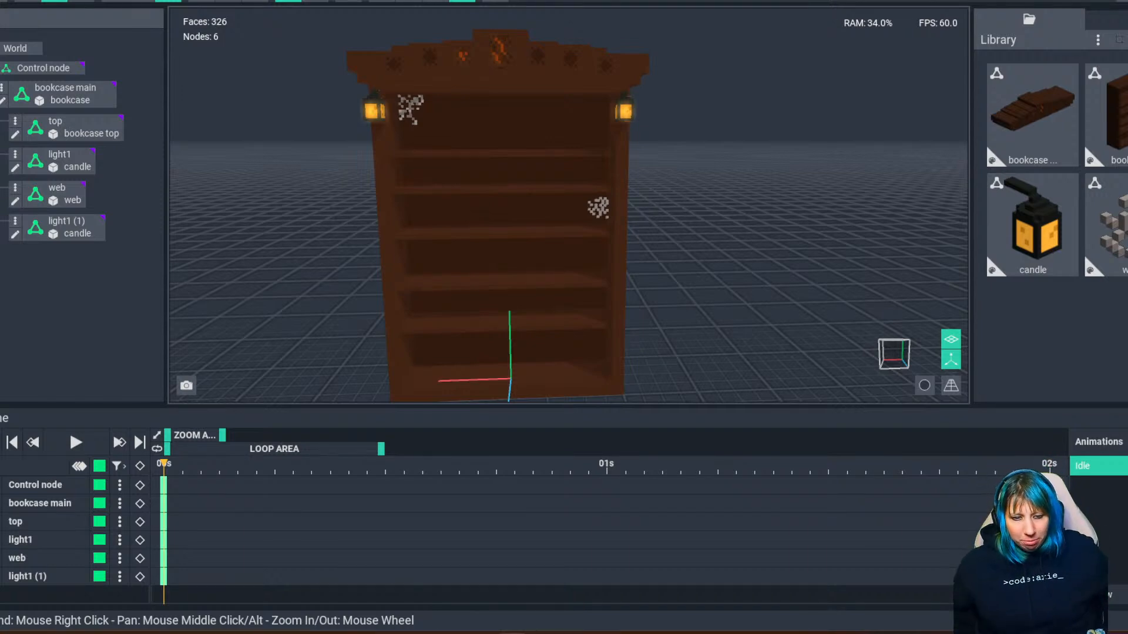
{"action": "right_click_drag", "start_coordinate": [445, 297], "coordinate": [488, 300]}
{"action": "scroll", "coordinate": [446, 297], "scroll_direction": "up", "scroll_amount": 1}
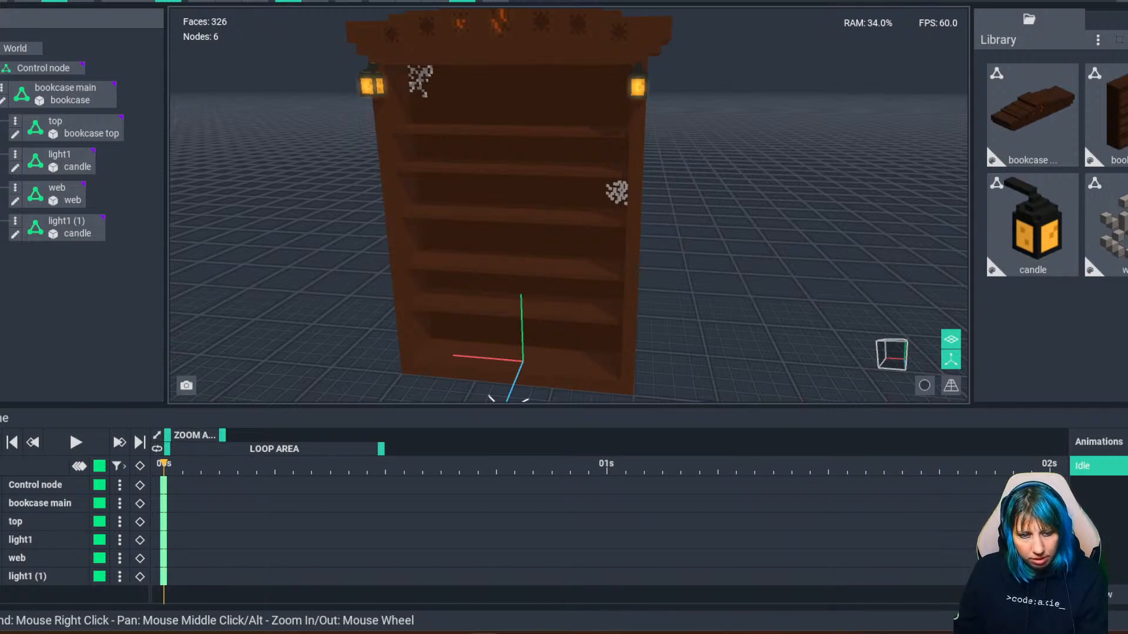
{"action": "right_click_drag", "start_coordinate": [568, 206], "coordinate": [599, 205]}
{"action": "scroll", "coordinate": [568, 206], "scroll_direction": "up", "scroll_amount": 3}
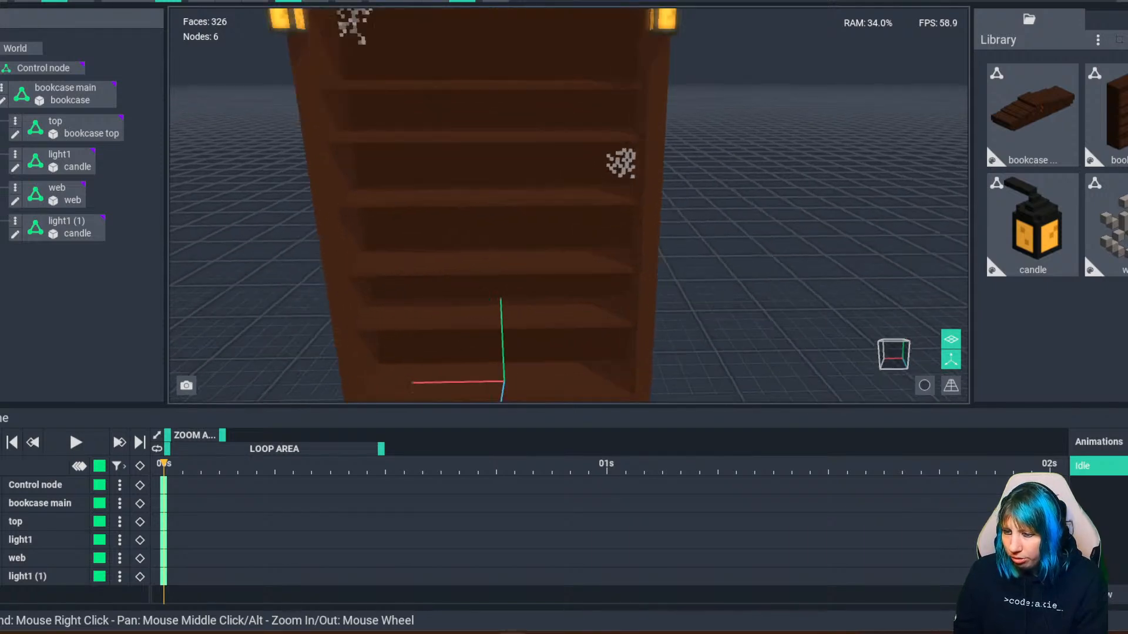
{"action": "right_click_drag", "start_coordinate": [591, 308], "coordinate": [591, 298]}
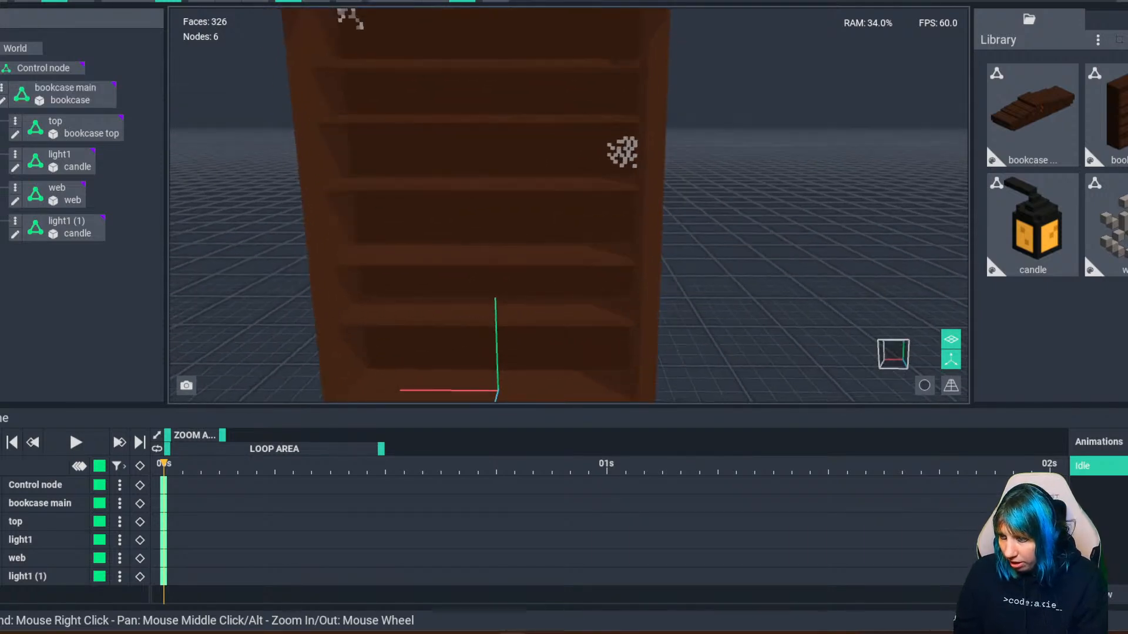
{"action": "scroll", "coordinate": [569, 234], "scroll_direction": "down", "scroll_amount": 5}
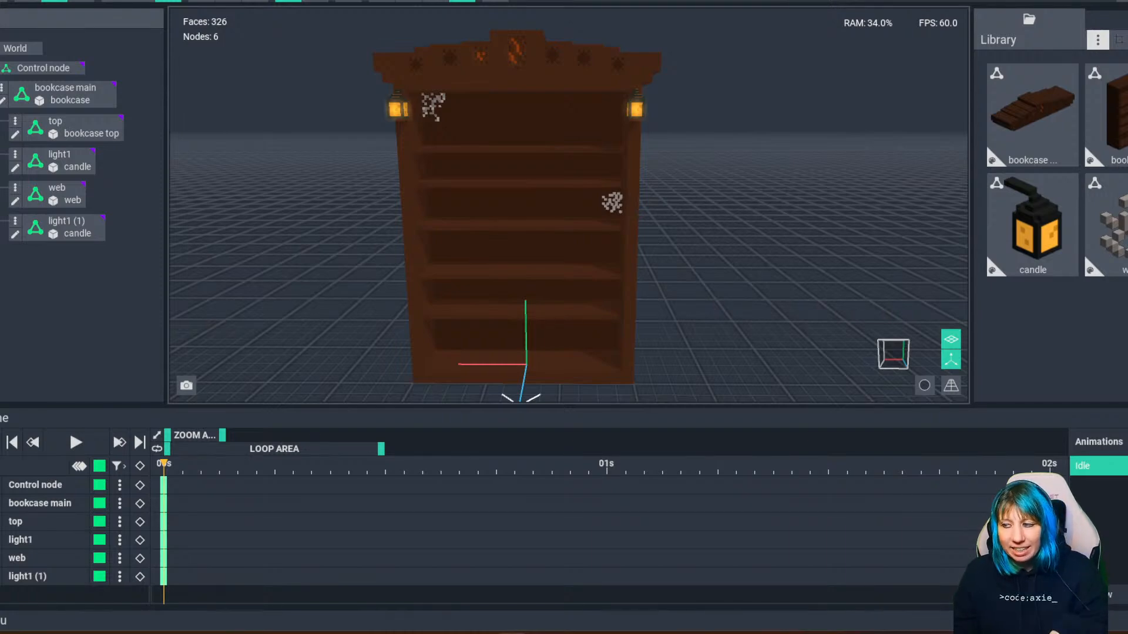
Start a VXM import into the library and browse from Sandbox stream to the goblin castle's War room final folder.
{"action": "left_click", "coordinate": [1097, 39]}
{"action": "left_click", "coordinate": [1020, 72]}
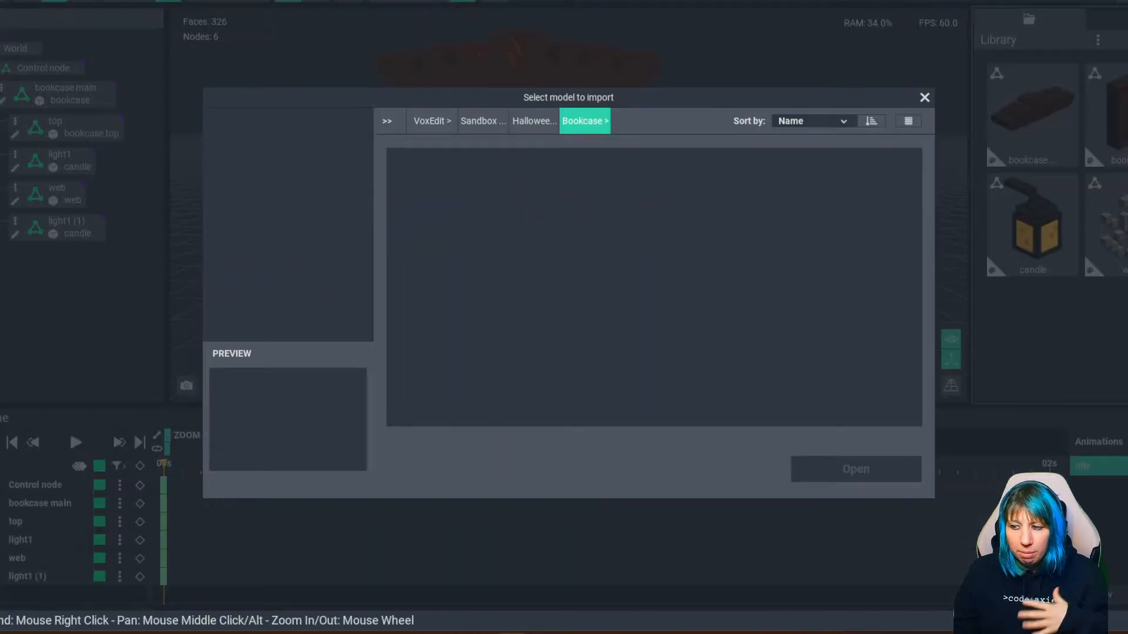
{"action": "left_click", "coordinate": [534, 121]}
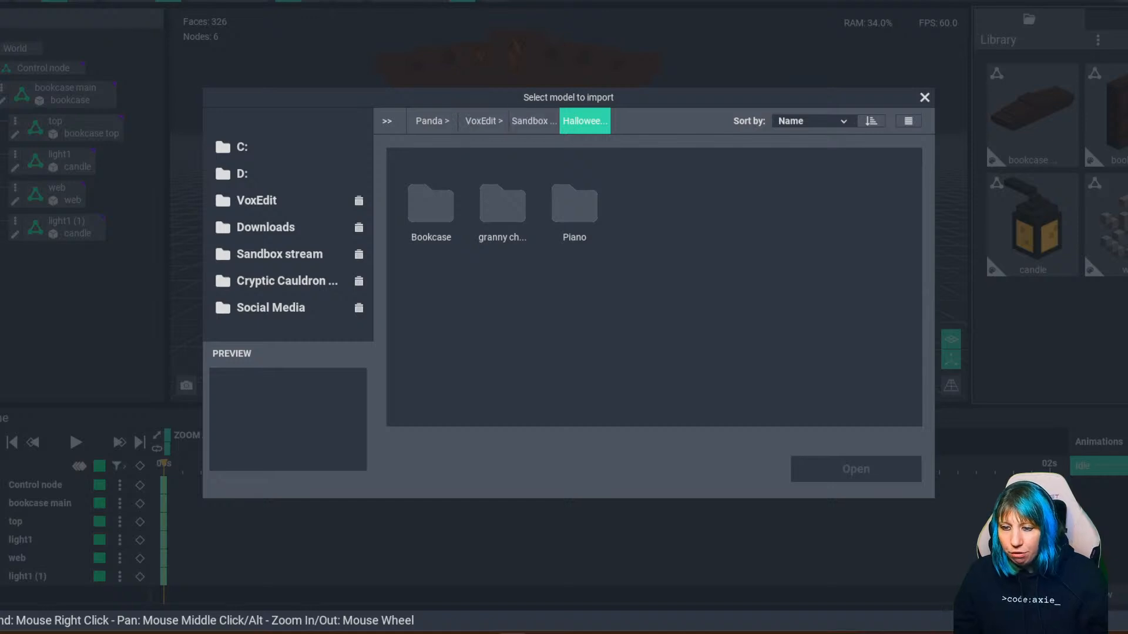
{"action": "left_click", "coordinate": [490, 121]}
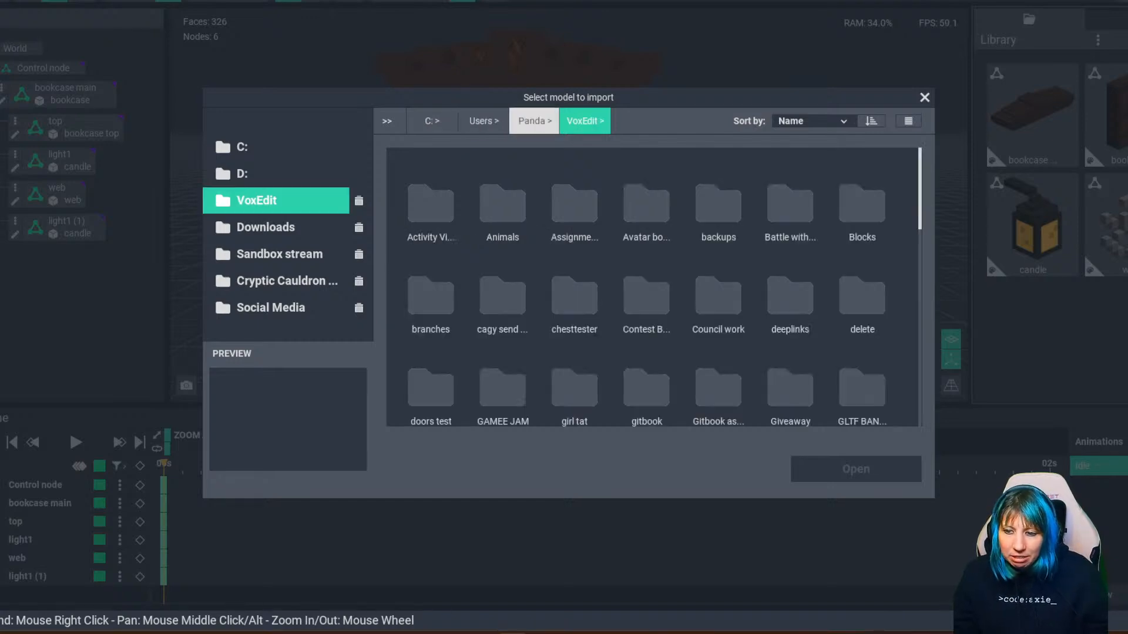
{"action": "left_click", "coordinate": [531, 120]}
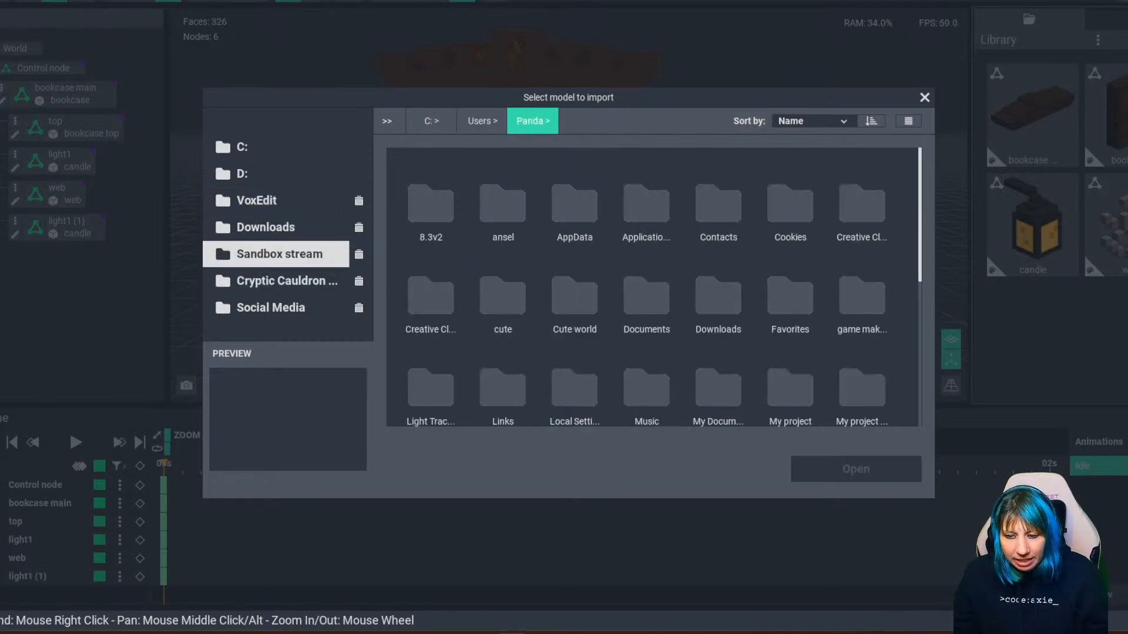
{"action": "left_click", "coordinate": [276, 254]}
{"action": "double_click", "coordinate": [862, 202]}
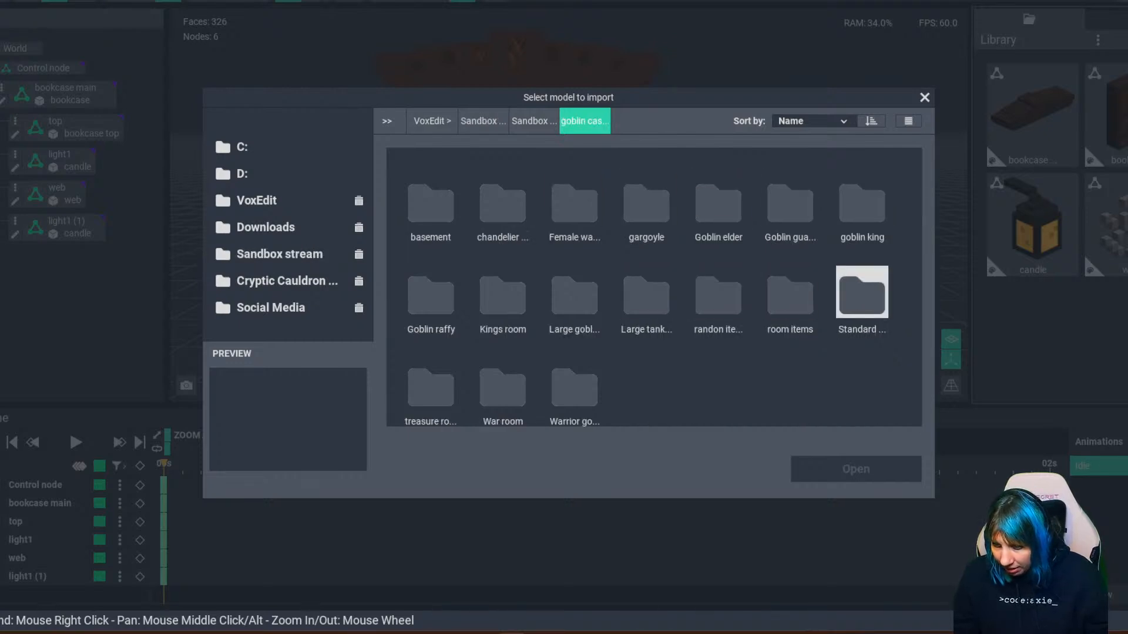
{"action": "double_click", "coordinate": [503, 387]}
{"action": "double_click", "coordinate": [431, 203]}
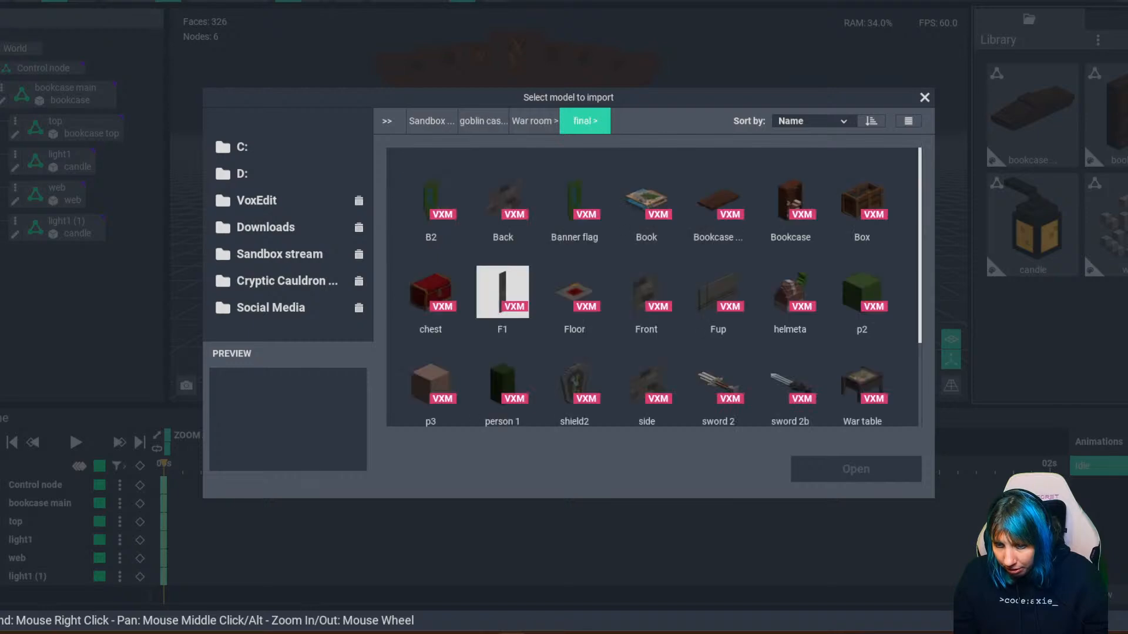
Look through the final folder's models and try to import the Bookcase VXM.
{"action": "scroll", "coordinate": [790, 292], "scroll_direction": "down", "scroll_amount": 3}
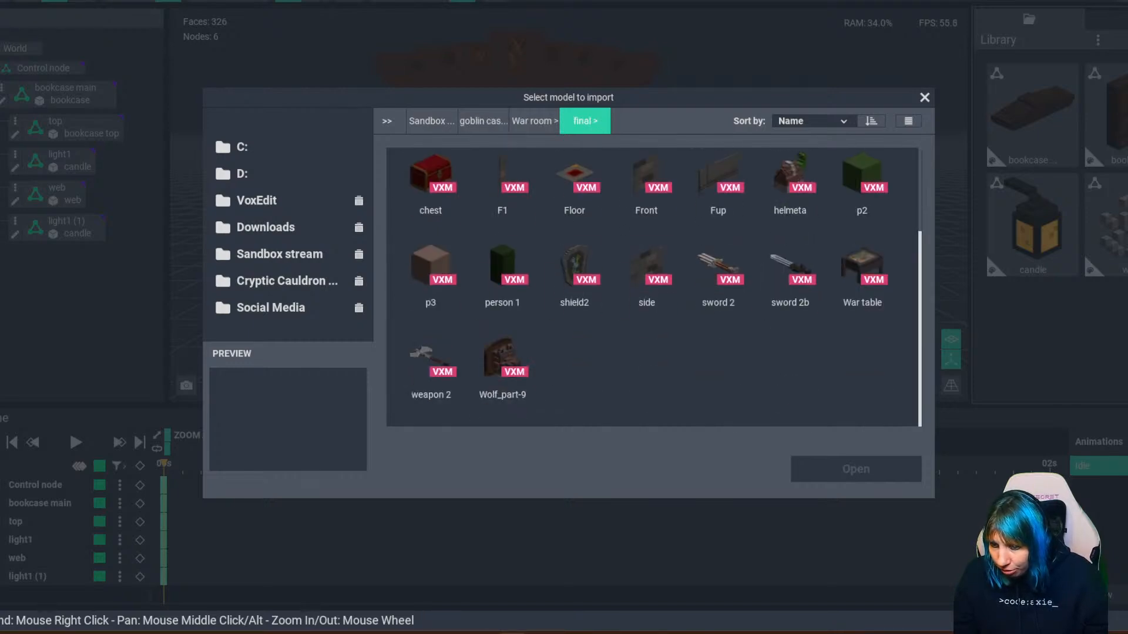
{"action": "scroll", "coordinate": [790, 235], "scroll_direction": "up", "scroll_amount": 2}
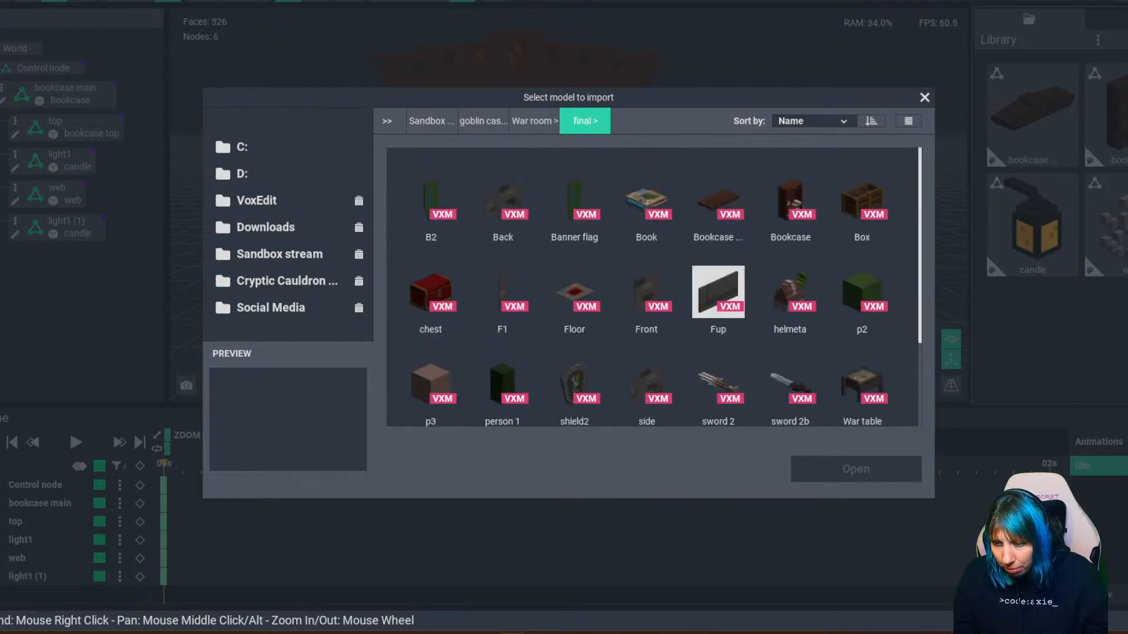
{"action": "scroll", "coordinate": [790, 235], "scroll_direction": "down", "scroll_amount": 2}
{"action": "scroll", "coordinate": [790, 235], "scroll_direction": "up", "scroll_amount": 2}
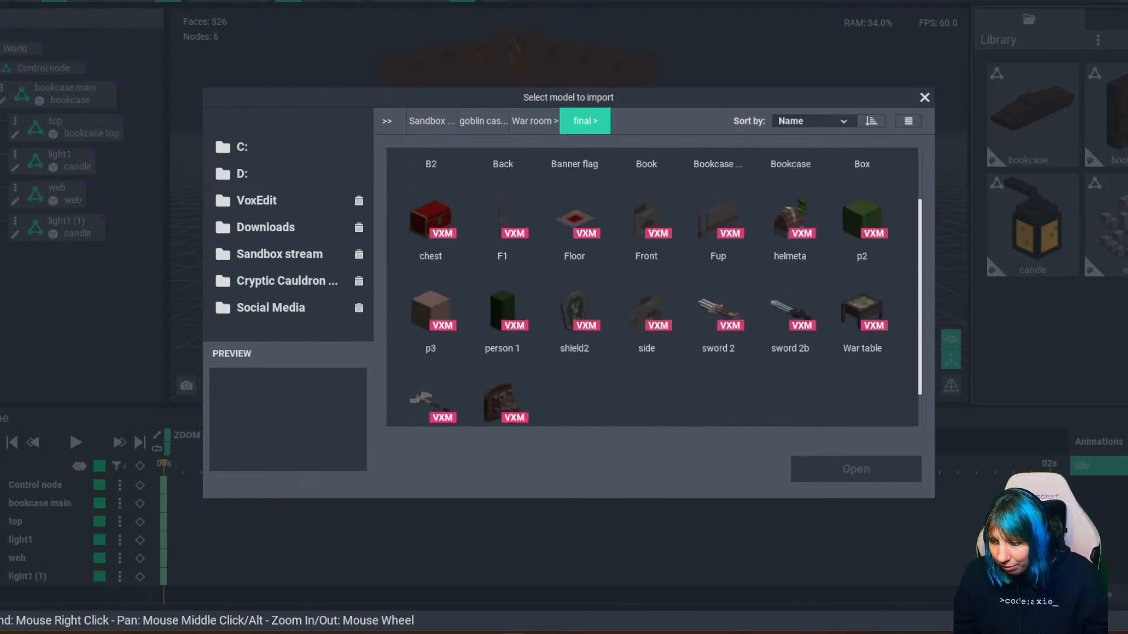
{"action": "left_click", "coordinate": [790, 200]}
{"action": "left_click", "coordinate": [856, 469]}
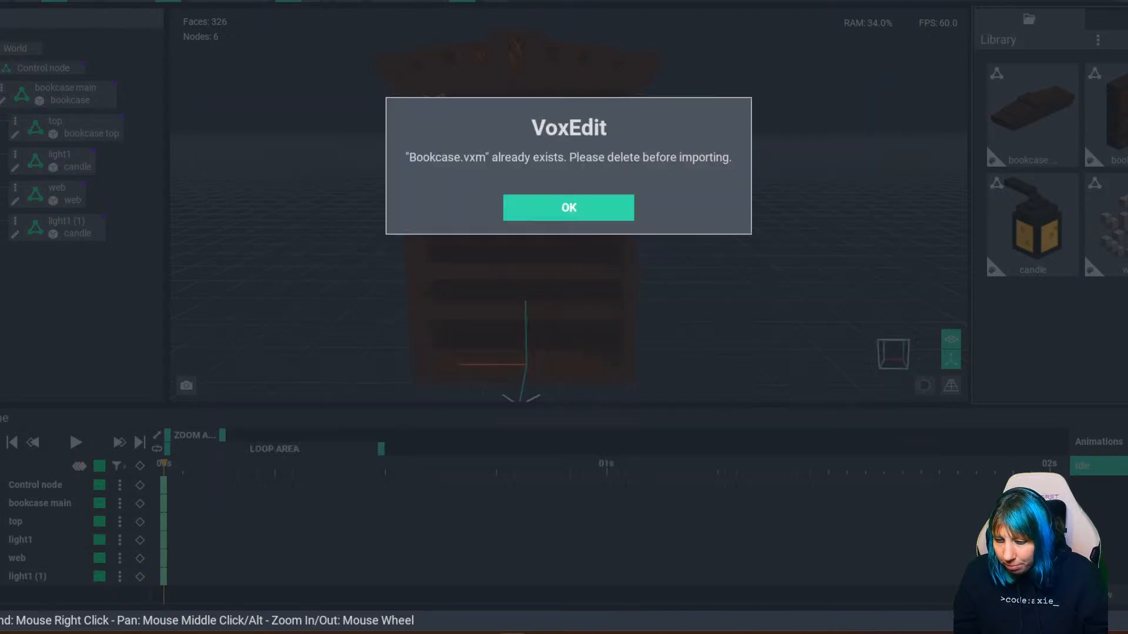
{"action": "key", "text": "Return"}
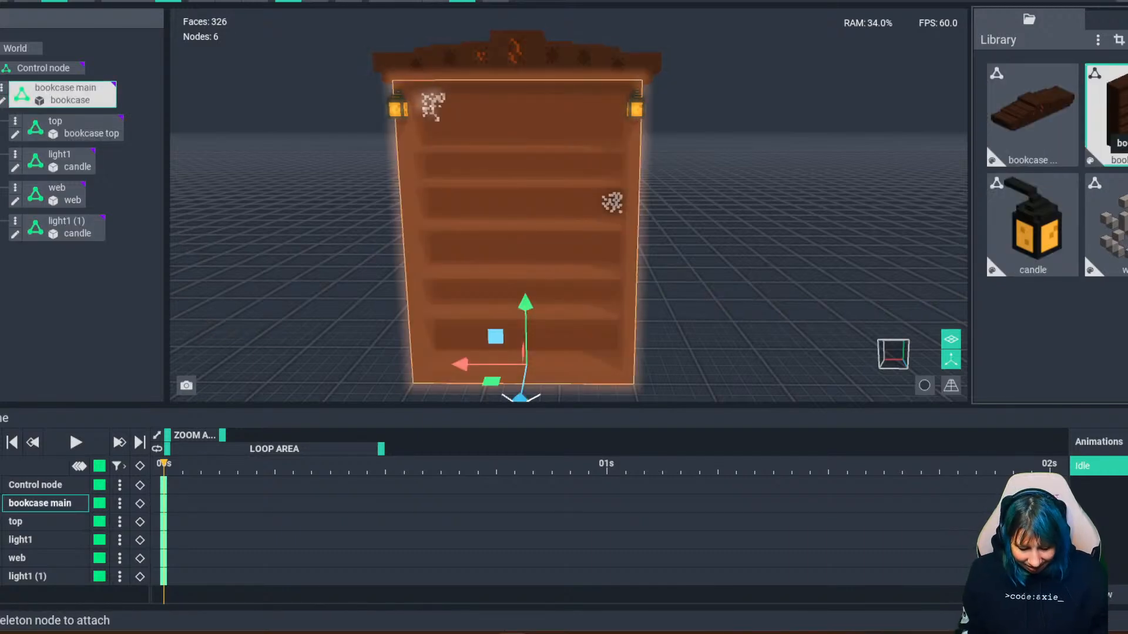
Rename the existing bookcase library model to bookcase1.
{"action": "key", "text": "F2"}
{"action": "key", "text": "End"}
{"action": "type", "text": "1"}
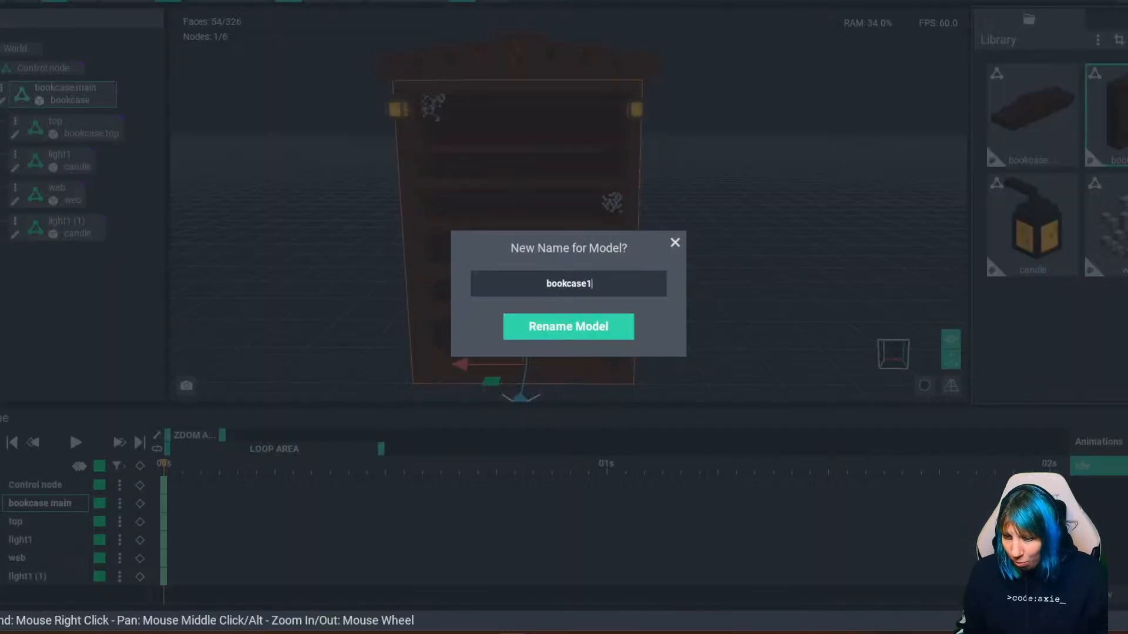
{"action": "key", "text": "Return"}
Import the Bookcase VXM from the War room's final folder into the library.
{"action": "left_click", "coordinate": [1097, 40]}
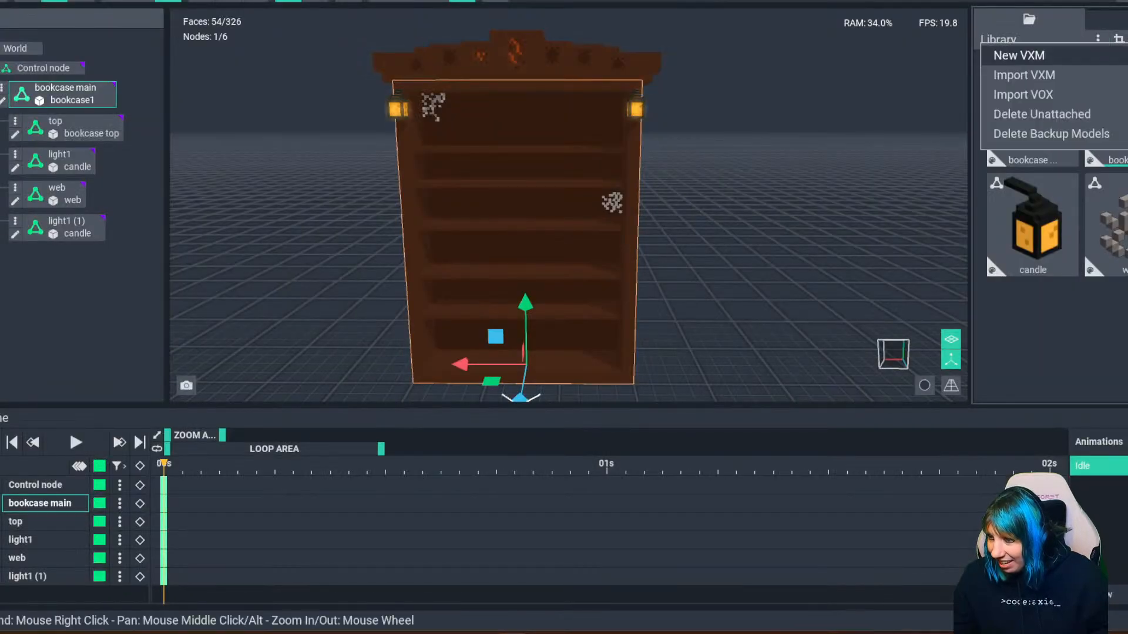
{"action": "left_click", "coordinate": [1017, 75]}
{"action": "left_click", "coordinate": [790, 200]}
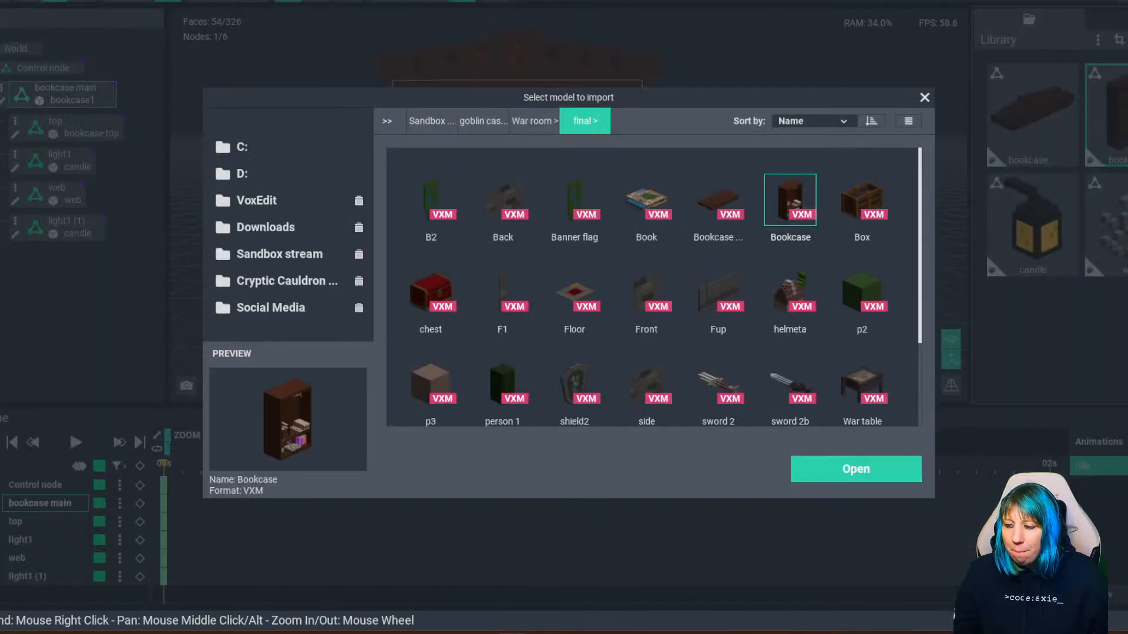
{"action": "left_click", "coordinate": [856, 469]}
Clone the imported Bookcase library model under the name Book.
{"action": "left_click", "coordinate": [1115, 116]}
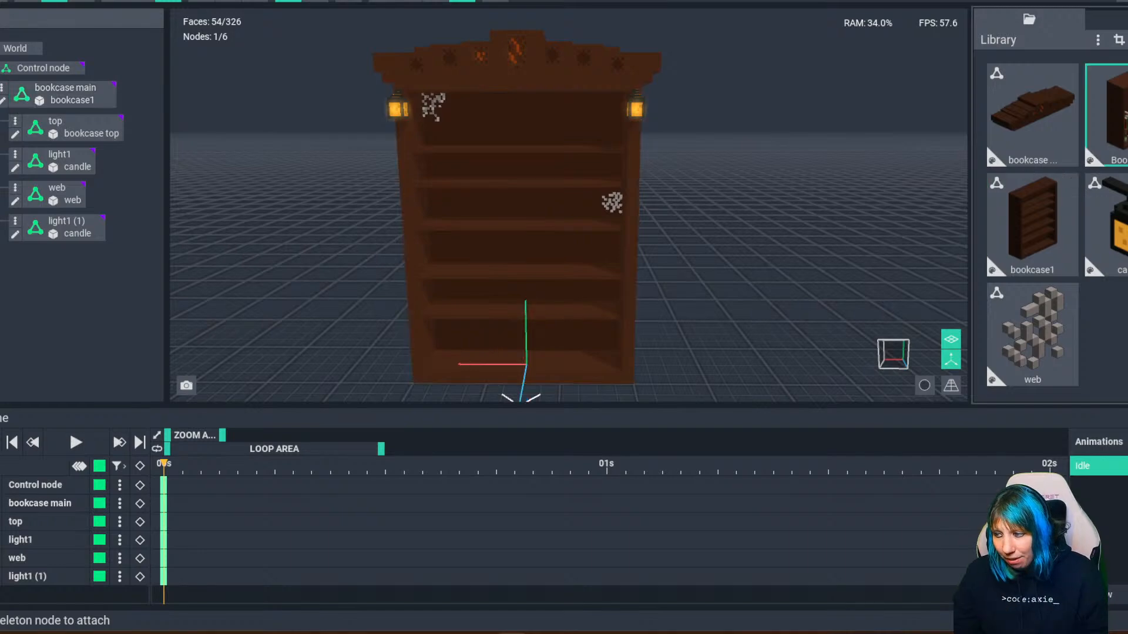
{"action": "key", "text": "ctrl+d"}
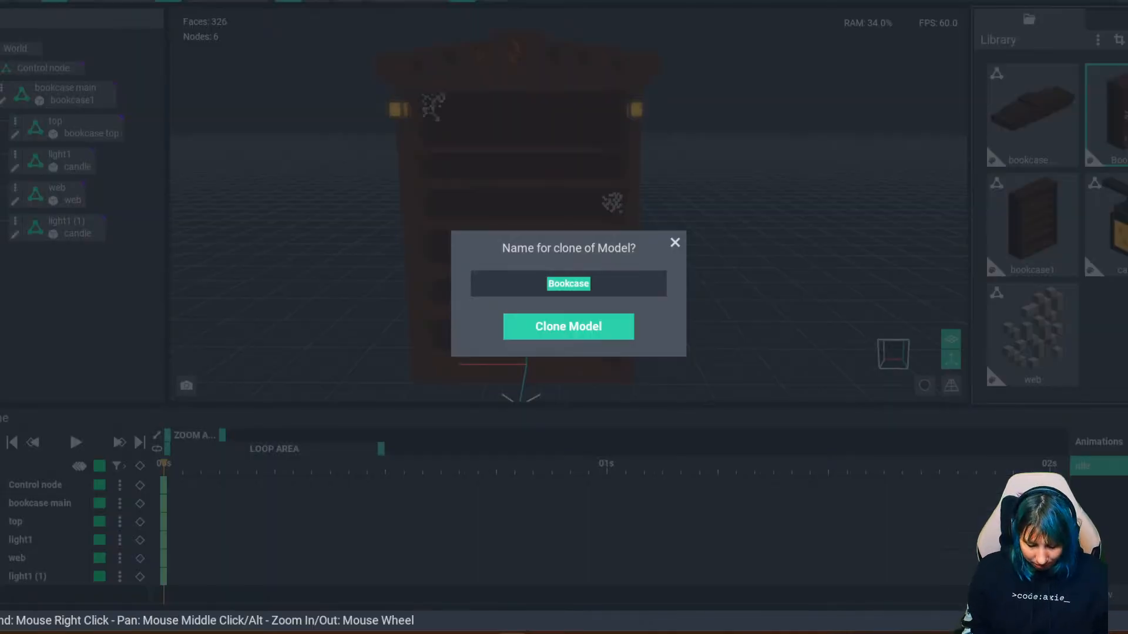
{"action": "type", "text": "Book"}
{"action": "key", "text": "Return"}
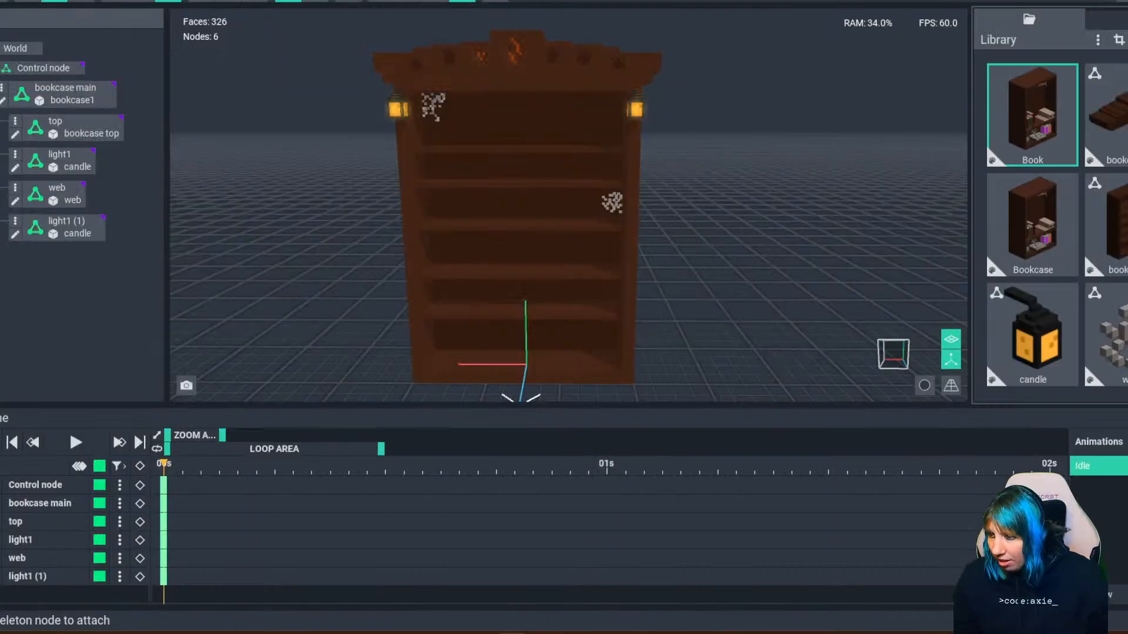
Open the Book model for editing and examine the books and items on its shelves.
{"action": "double_click", "coordinate": [1032, 115]}
{"action": "right_click_drag", "start_coordinate": [397, 284], "coordinate": [385, 246]}
{"action": "scroll", "coordinate": [468, 357], "scroll_direction": "up", "scroll_amount": 4}
{"action": "scroll", "coordinate": [449, 288], "scroll_direction": "up", "scroll_amount": 3}
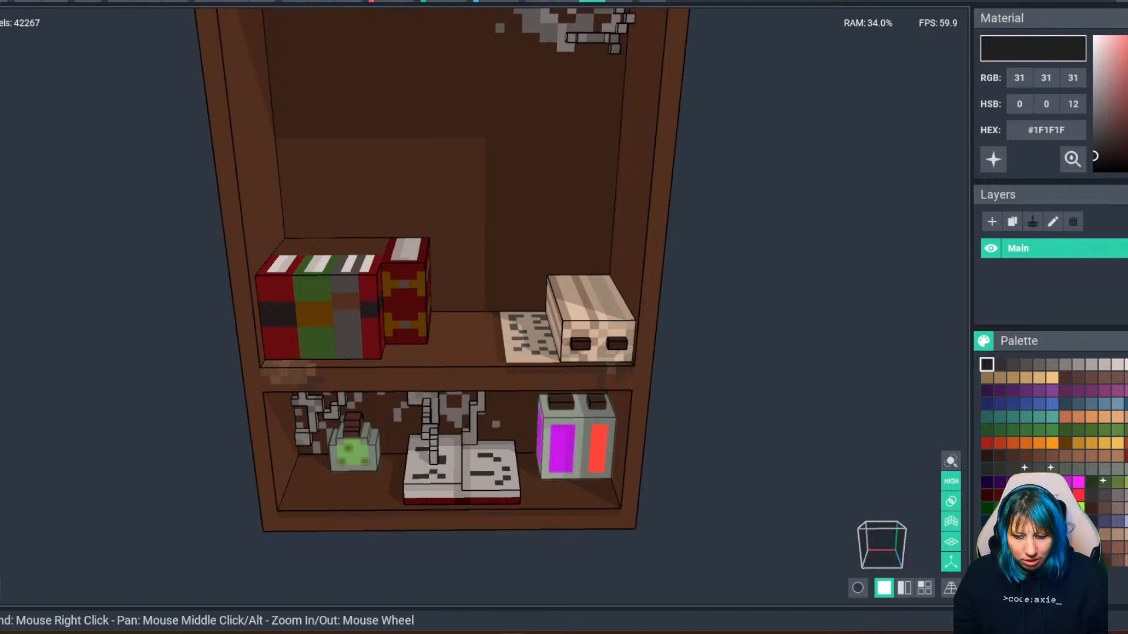
{"action": "scroll", "coordinate": [322, 343], "scroll_direction": "down", "scroll_amount": 2}
{"action": "scroll", "coordinate": [322, 343], "scroll_direction": "down", "scroll_amount": 3}
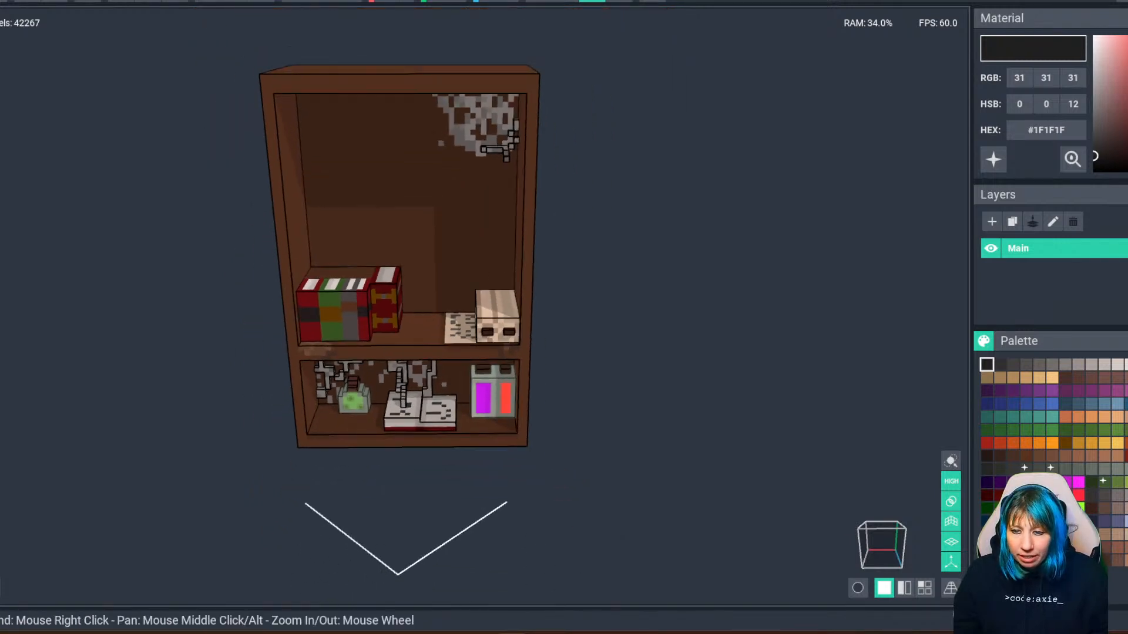
{"action": "right_click_drag", "start_coordinate": [350, 85], "coordinate": [321, 110]}
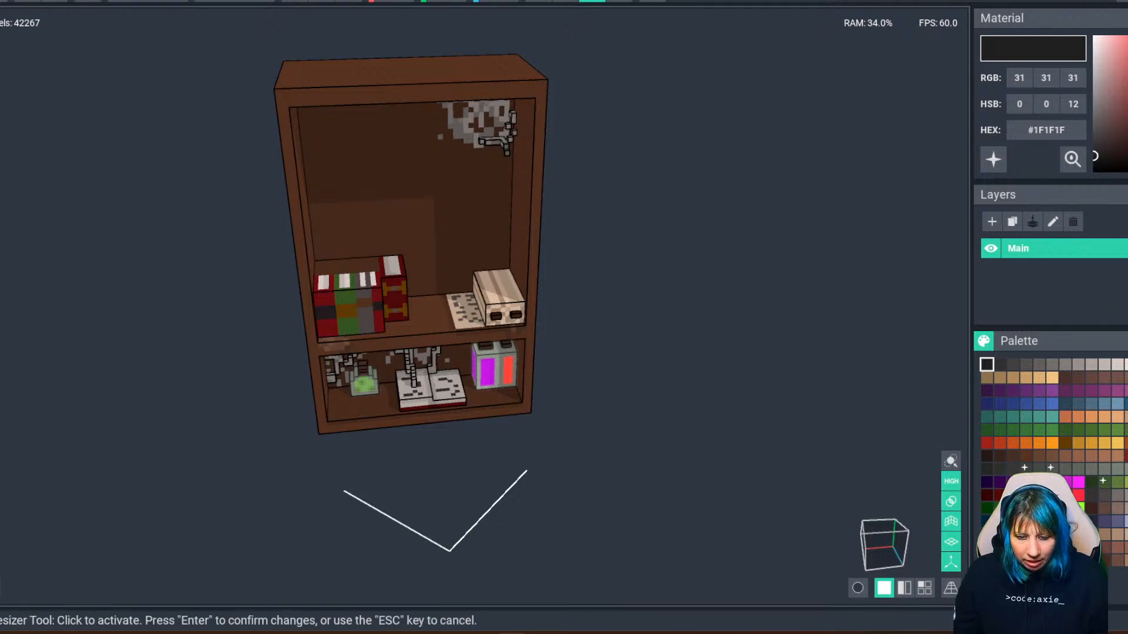
Shrink the model's volume with the Resizer tool to roughly enclose the dark red and gold book on the upper shelf.
{"action": "left_click", "coordinate": [241, 1]}
{"action": "scroll", "coordinate": [325, 94], "scroll_direction": "down", "scroll_amount": 3}
{"action": "middle_click_drag", "start_coordinate": [325, 94], "coordinate": [285, 208]}
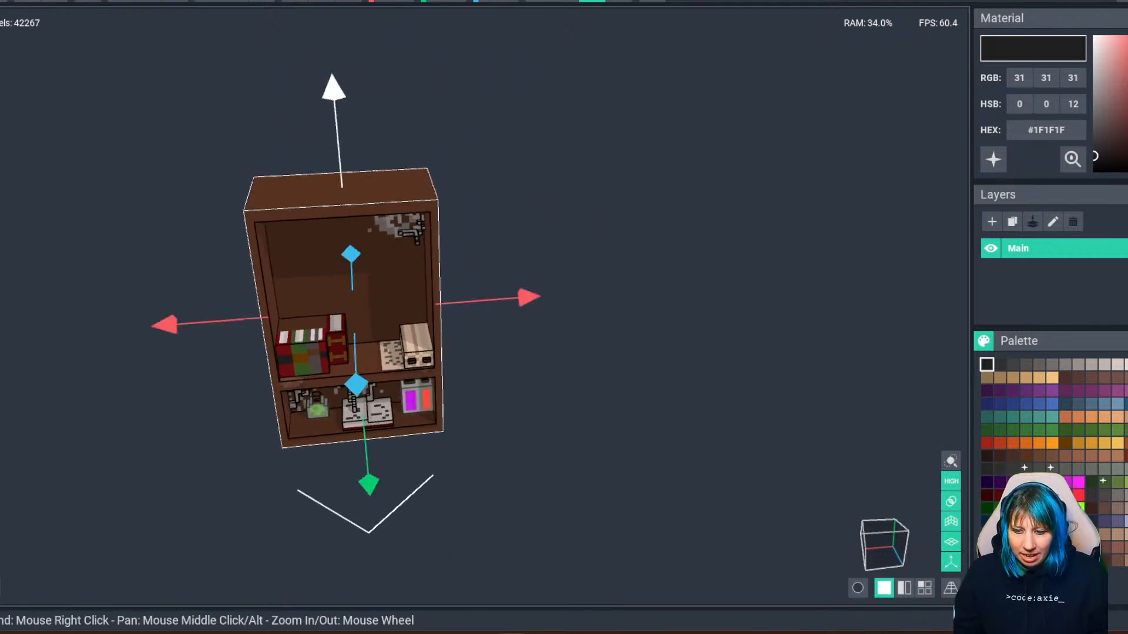
{"action": "left_click_drag", "start_coordinate": [333, 91], "coordinate": [343, 194]}
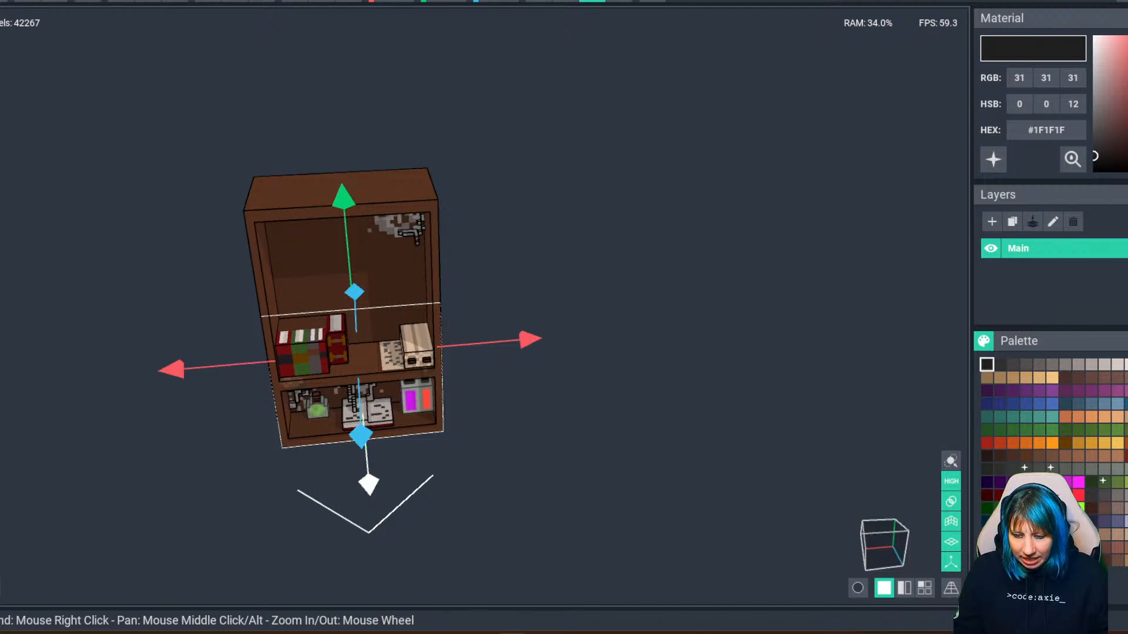
{"action": "left_click_drag", "start_coordinate": [370, 483], "coordinate": [361, 414]}
{"action": "left_click_drag", "start_coordinate": [528, 306], "coordinate": [445, 307]}
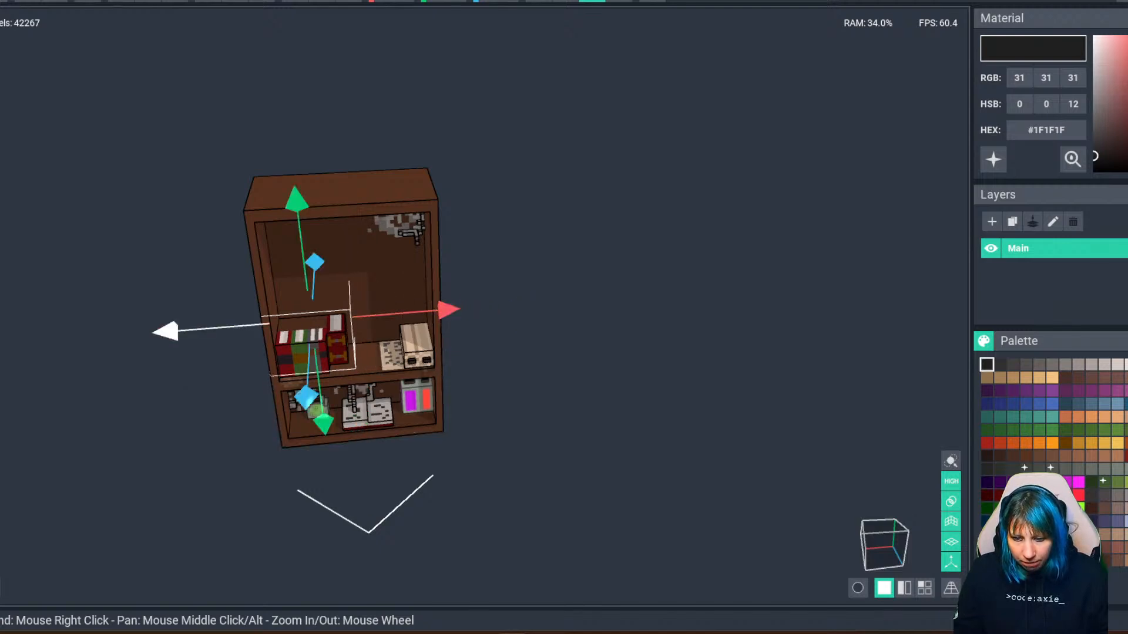
{"action": "left_click_drag", "start_coordinate": [169, 328], "coordinate": [228, 326]}
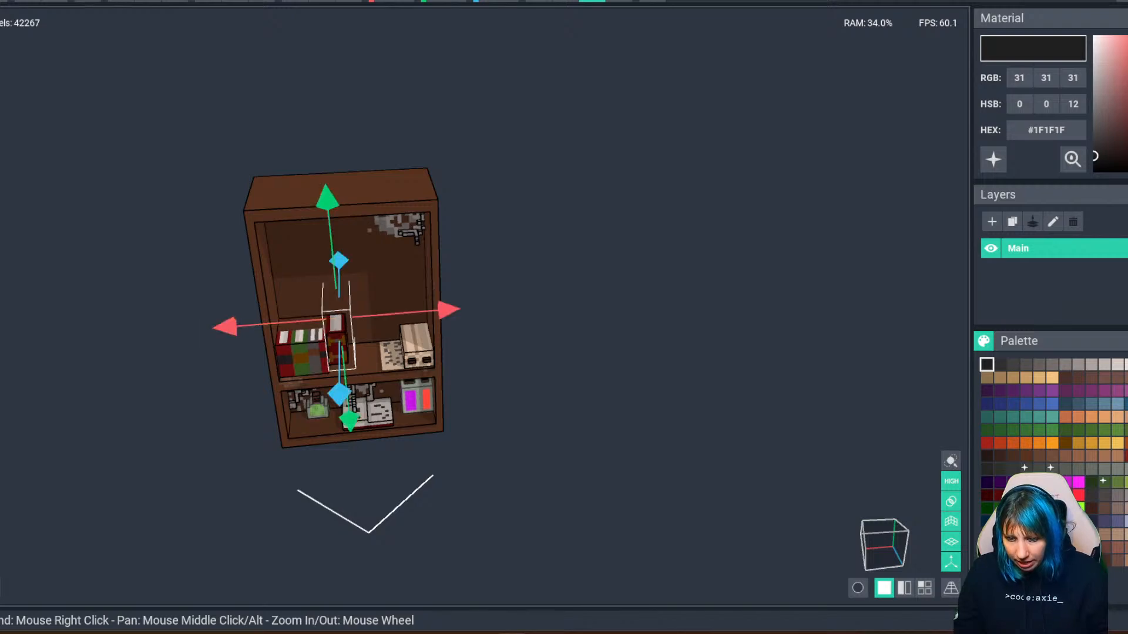
Fine-tune the volume's side and upper bounds around the dark red and gold book and apply the crop.
{"action": "scroll", "coordinate": [276, 206], "scroll_direction": "up", "scroll_amount": 3}
{"action": "scroll", "coordinate": [358, 302], "scroll_direction": "up", "scroll_amount": 6}
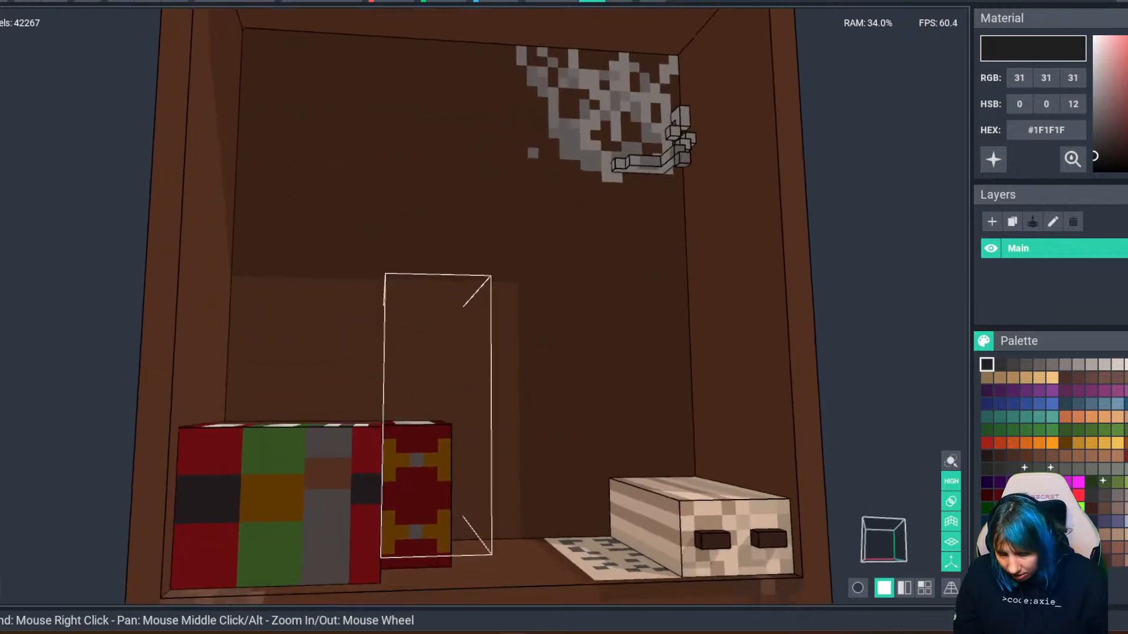
{"action": "left_click_drag", "start_coordinate": [356, 544], "coordinate": [356, 574]}
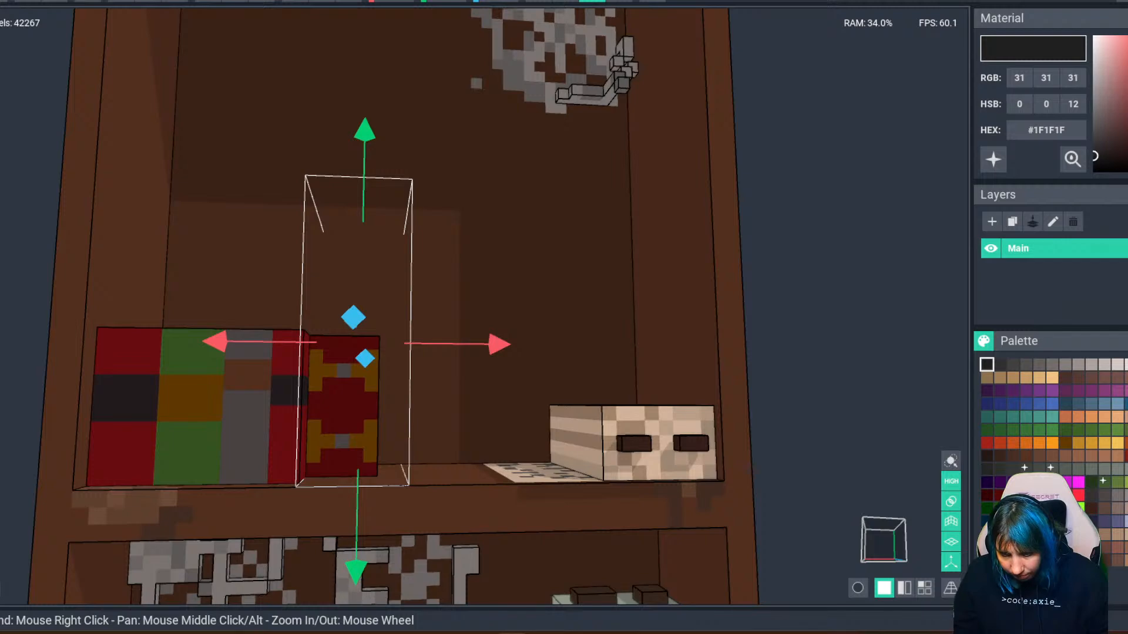
{"action": "left_click_drag", "start_coordinate": [214, 341], "coordinate": [199, 342]}
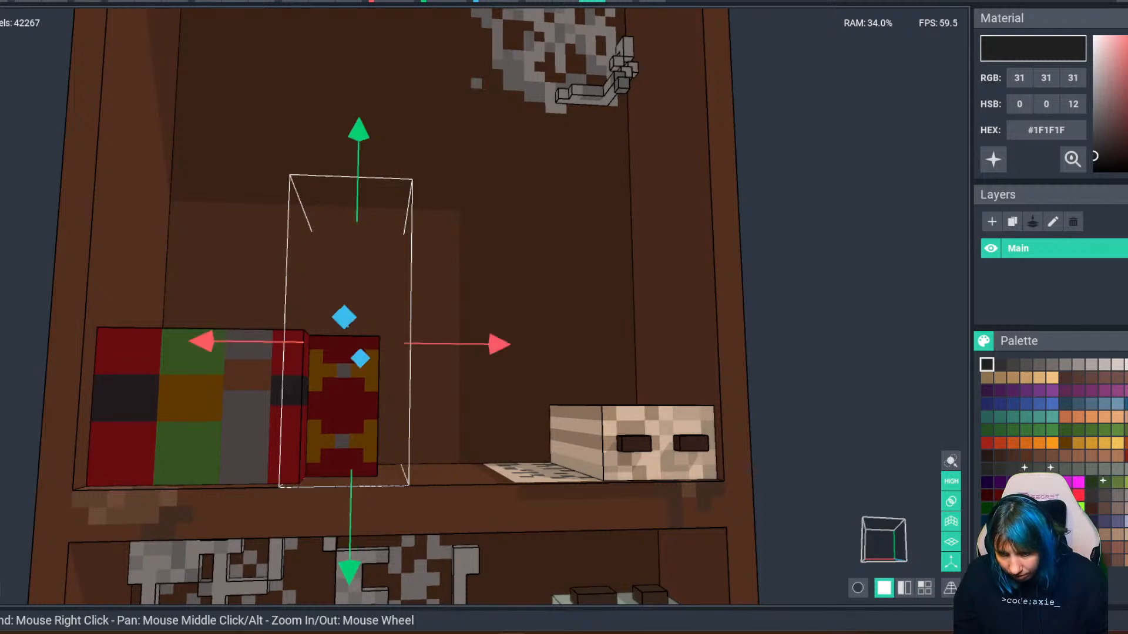
{"action": "left_click_drag", "start_coordinate": [358, 130], "coordinate": [357, 213]}
{"action": "key", "text": "Return"}
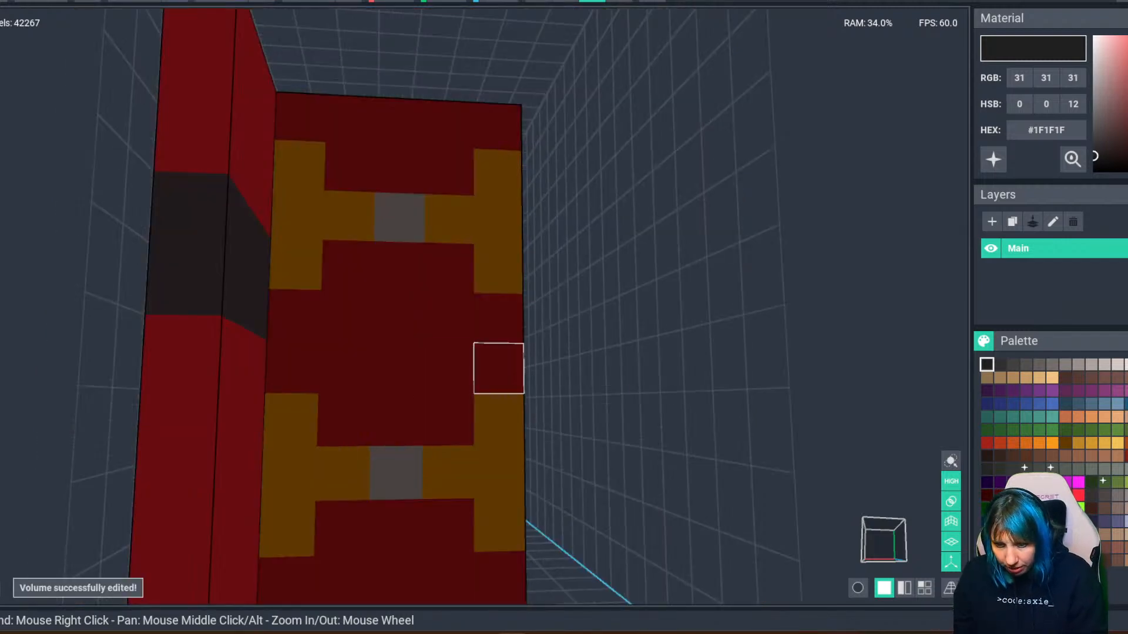
Erase the brown bookcase voxels left behind the dark red book, one contiguous face at a time.
{"action": "scroll", "coordinate": [235, 347], "scroll_direction": "down", "scroll_amount": 3}
{"action": "right_click_drag", "start_coordinate": [238, 330], "coordinate": [239, 339]}
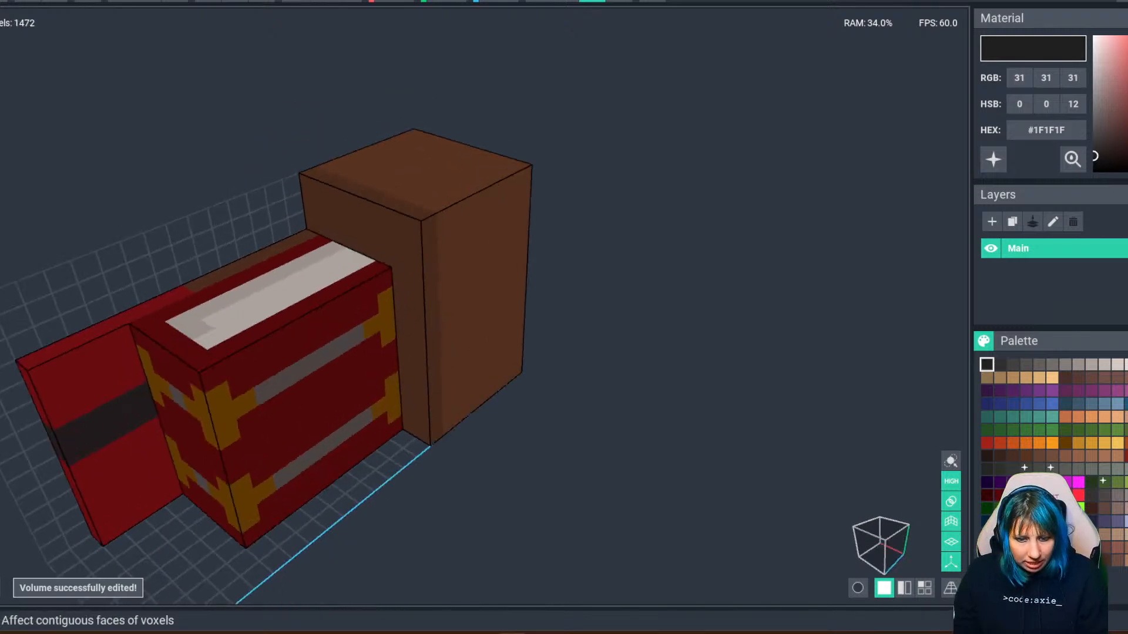
{"action": "left_click", "coordinate": [510, 272]}
{"action": "left_click", "coordinate": [398, 262]}
{"action": "left_click", "coordinate": [404, 246]}
{"action": "left_click", "coordinate": [410, 224]}
{"action": "left_click", "coordinate": [410, 224]}
{"action": "left_click", "coordinate": [406, 235]}
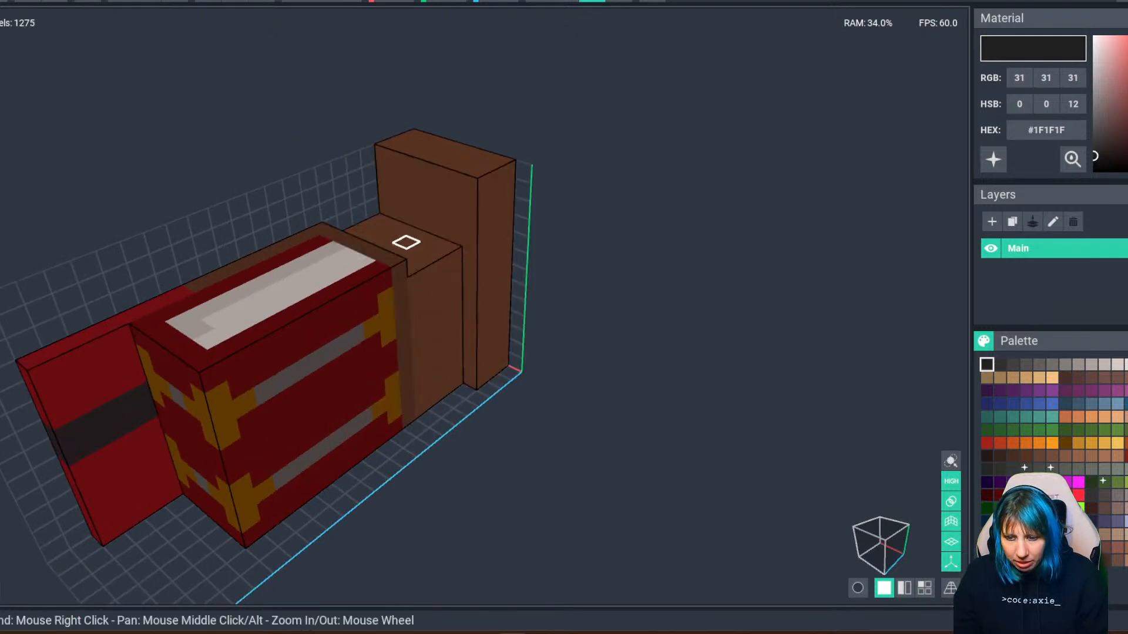
{"action": "left_click", "coordinate": [405, 241]}
{"action": "left_click", "coordinate": [414, 251]}
{"action": "mouse_move", "coordinate": [413, 251]}
{"action": "left_mouse_down"}
{"action": "mouse_move", "coordinate": [443, 327]}
{"action": "mouse_move", "coordinate": [456, 308]}
{"action": "mouse_move", "coordinate": [451, 287]}
{"action": "mouse_move", "coordinate": [427, 313]}
{"action": "left_mouse_up"}
{"action": "left_click", "coordinate": [427, 313]}
{"action": "left_click", "coordinate": [403, 272]}
Erase the remaining brown bookcase voxels and the leftover bright red book beside the dark red book, one contiguous face at a time.
{"action": "right_click_drag", "start_coordinate": [403, 272], "coordinate": [226, 355]}
{"action": "left_click", "coordinate": [231, 417]}
{"action": "mouse_move", "coordinate": [254, 419]}
{"action": "right_mouse_down"}
{"action": "mouse_move", "coordinate": [237, 340]}
{"action": "mouse_move", "coordinate": [187, 373]}
{"action": "right_mouse_up"}
{"action": "left_click", "coordinate": [184, 377]}
{"action": "left_click", "coordinate": [263, 323]}
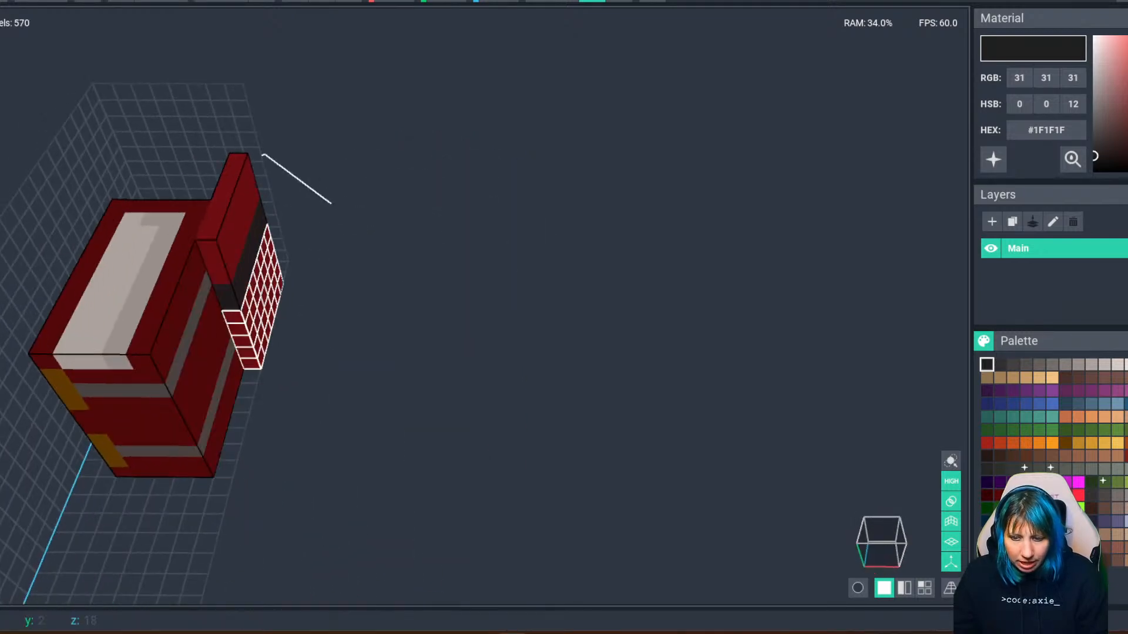
{"action": "left_click_drag", "start_coordinate": [240, 243], "coordinate": [240, 243]}
{"action": "right_click_drag", "start_coordinate": [239, 338], "coordinate": [201, 377]}
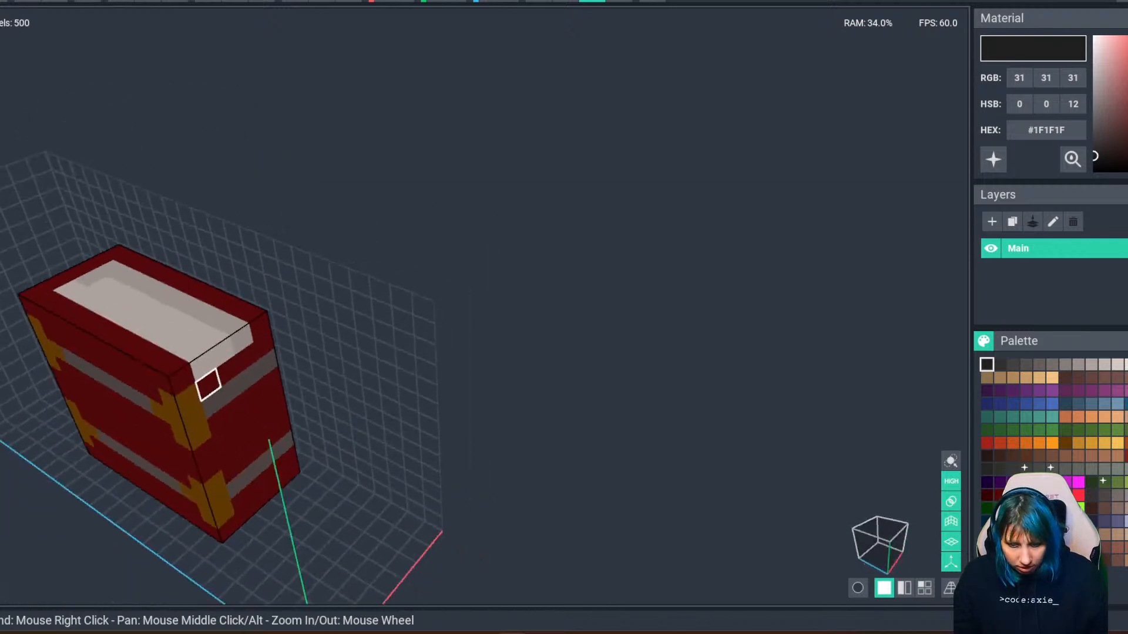
Sample the page colours #ABA29E and #98908C from the book and paint its exposed page edge with them.
{"action": "left_click", "coordinate": [203, 366]}
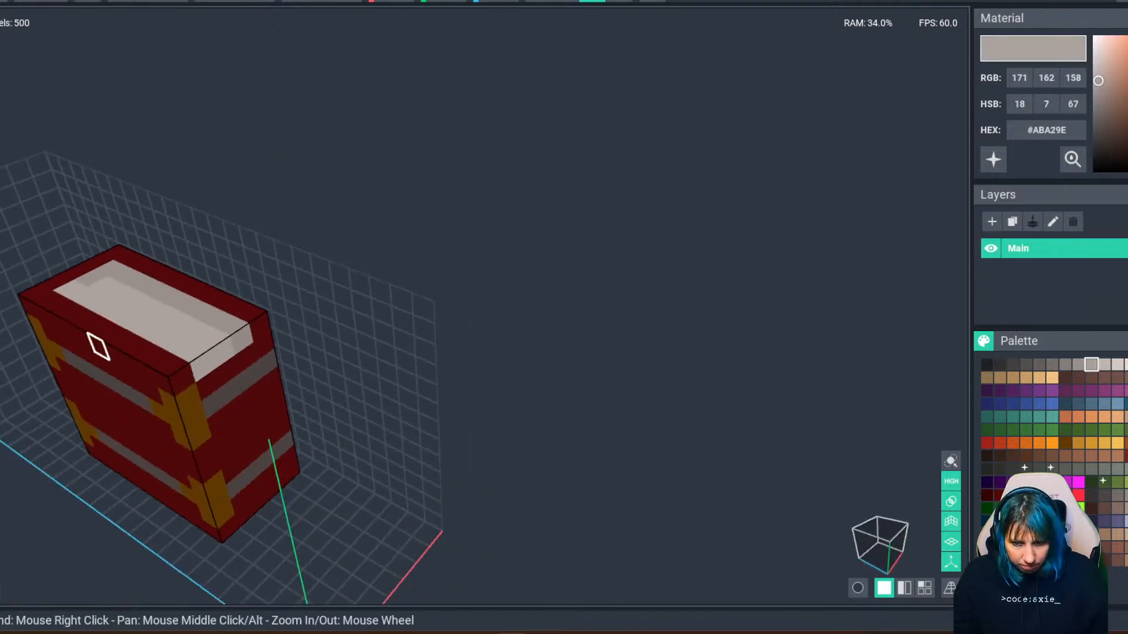
{"action": "right_click_drag", "start_coordinate": [99, 346], "coordinate": [250, 374]}
{"action": "mouse_move", "coordinate": [198, 369]}
{"action": "left_mouse_down"}
{"action": "mouse_move", "coordinate": [249, 499]}
{"action": "mouse_move", "coordinate": [271, 491]}
{"action": "left_mouse_up"}
{"action": "left_click", "coordinate": [242, 333]}
{"action": "left_click_drag", "start_coordinate": [241, 333], "coordinate": [279, 517]}
{"action": "mouse_move", "coordinate": [279, 543]}
{"action": "right_mouse_down"}
{"action": "mouse_move", "coordinate": [264, 492]}
{"action": "mouse_move", "coordinate": [266, 547]}
{"action": "mouse_move", "coordinate": [317, 536]}
{"action": "right_mouse_up"}
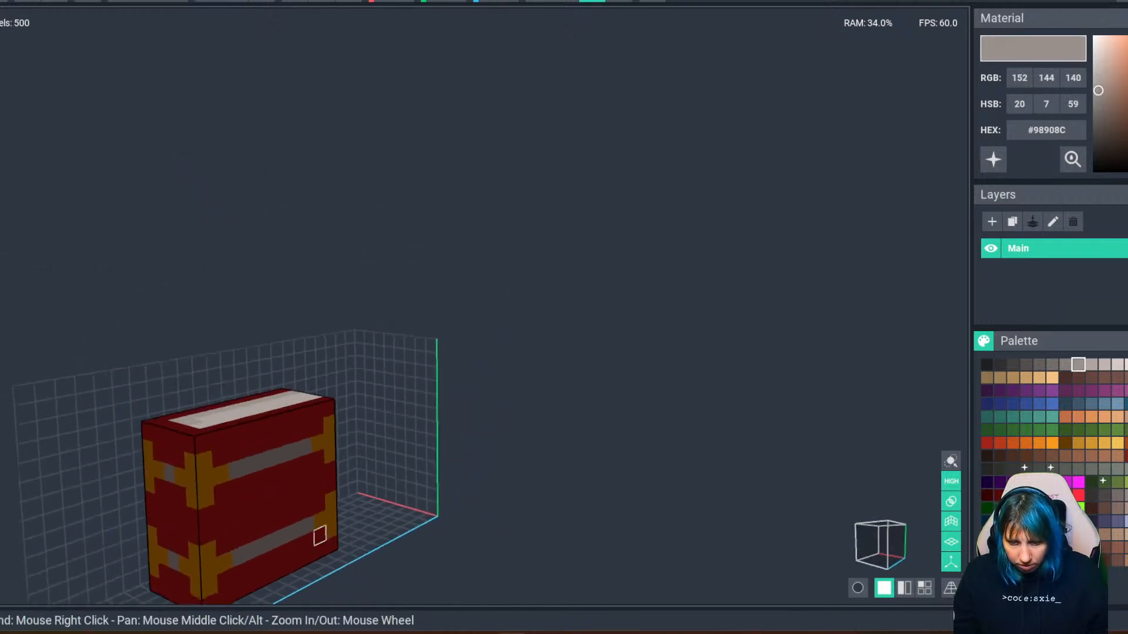
Align the cropped book to the floor of its volume and save it, returning to the bookcase model.
{"action": "left_click", "coordinate": [2, 446]}
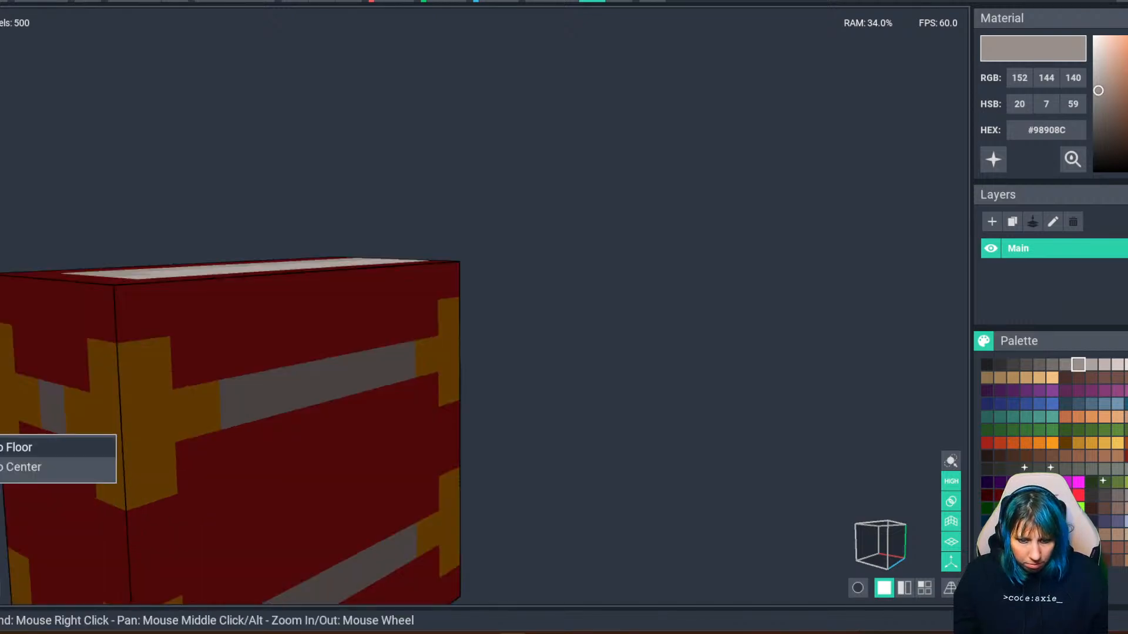
{"action": "left_click", "coordinate": [35, 447]}
{"action": "left_click", "coordinate": [431, 208]}
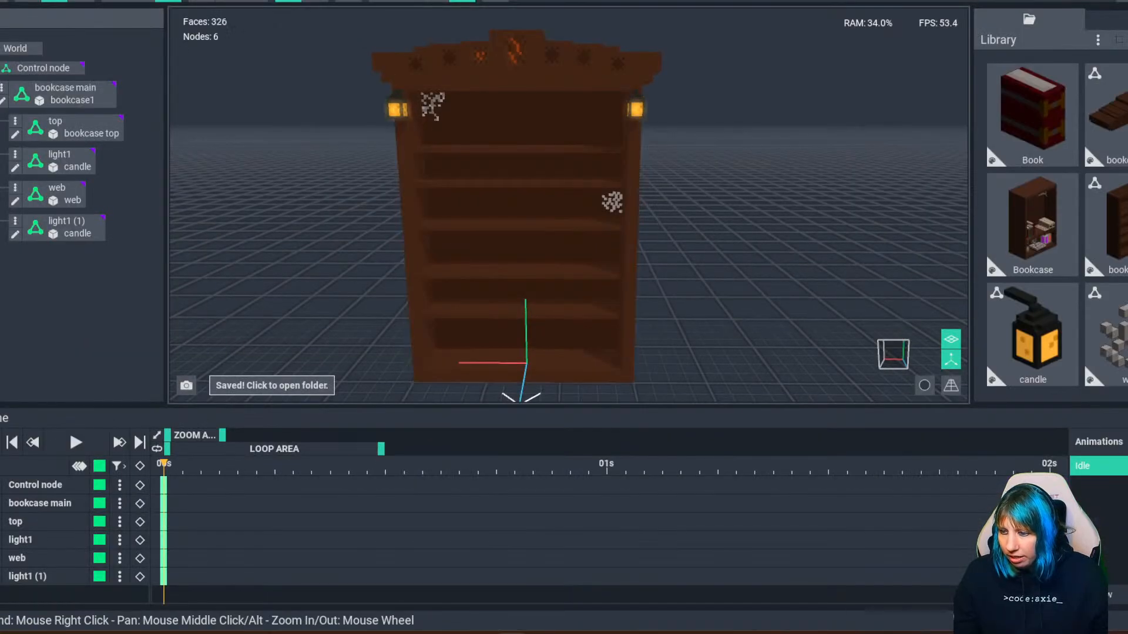
Add a child node named Book under the bookcase main node and assign the Book model to it.
{"action": "left_click", "coordinate": [65, 91]}
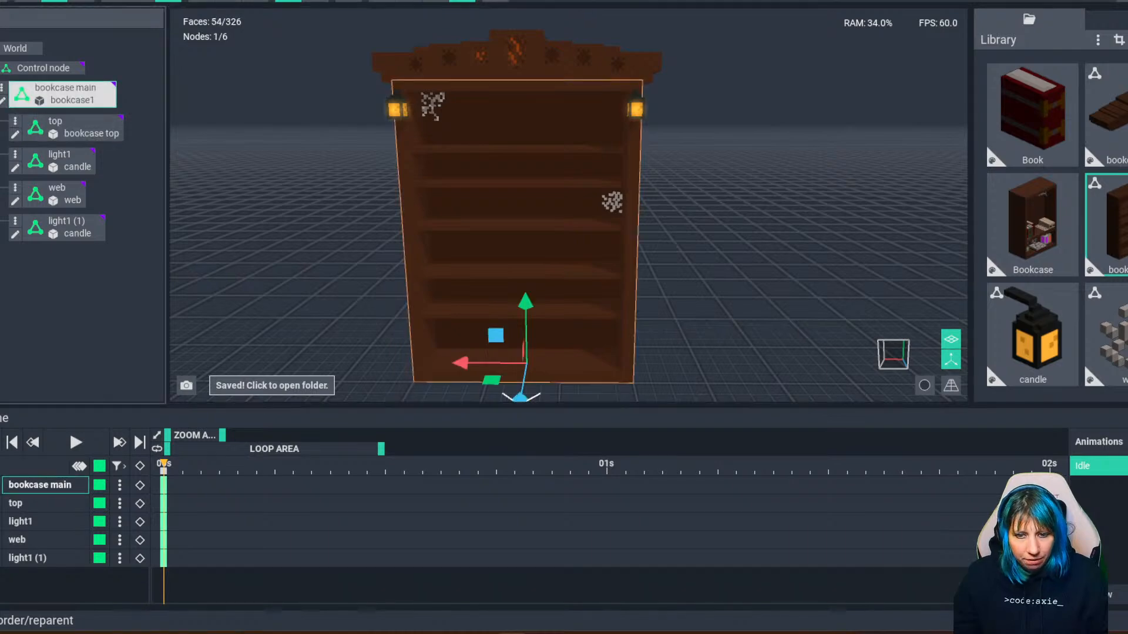
{"action": "right_click", "coordinate": [64, 91]}
{"action": "left_click", "coordinate": [52, 101]}
{"action": "type", "text": "Book"}
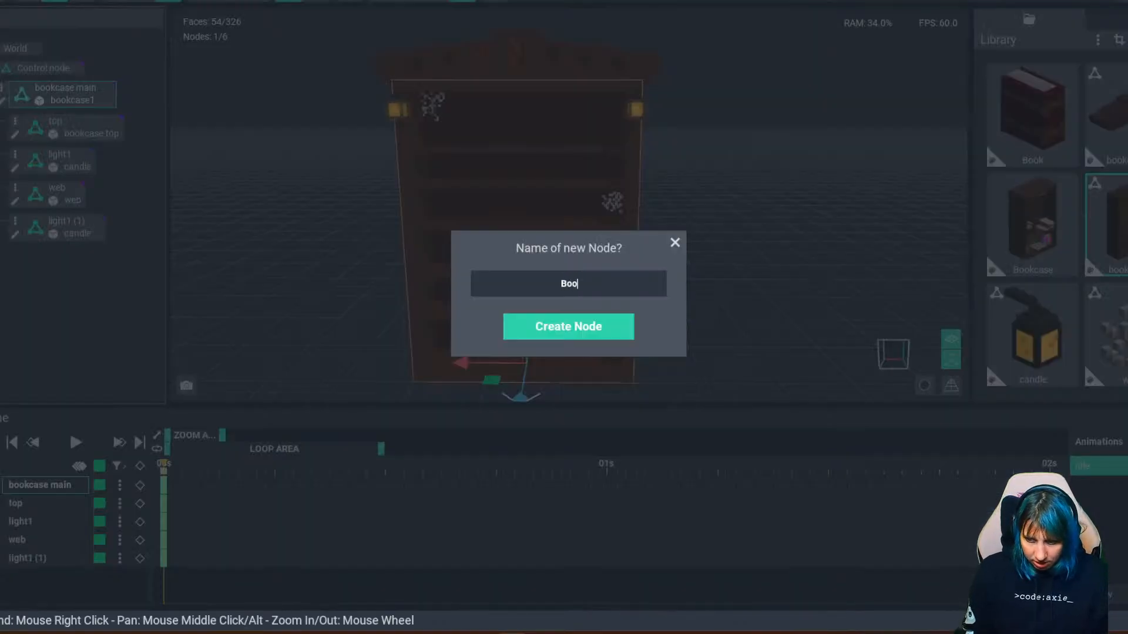
{"action": "key", "text": "Return"}
{"action": "left_click_drag", "start_coordinate": [1032, 111], "coordinate": [58, 259]}
Move the book up and forward onto the second-lowest shelf and over to the shelf's left end.
{"action": "left_click_drag", "start_coordinate": [525, 306], "coordinate": [525, 243]}
{"action": "scroll", "coordinate": [501, 349], "scroll_direction": "up", "scroll_amount": 10}
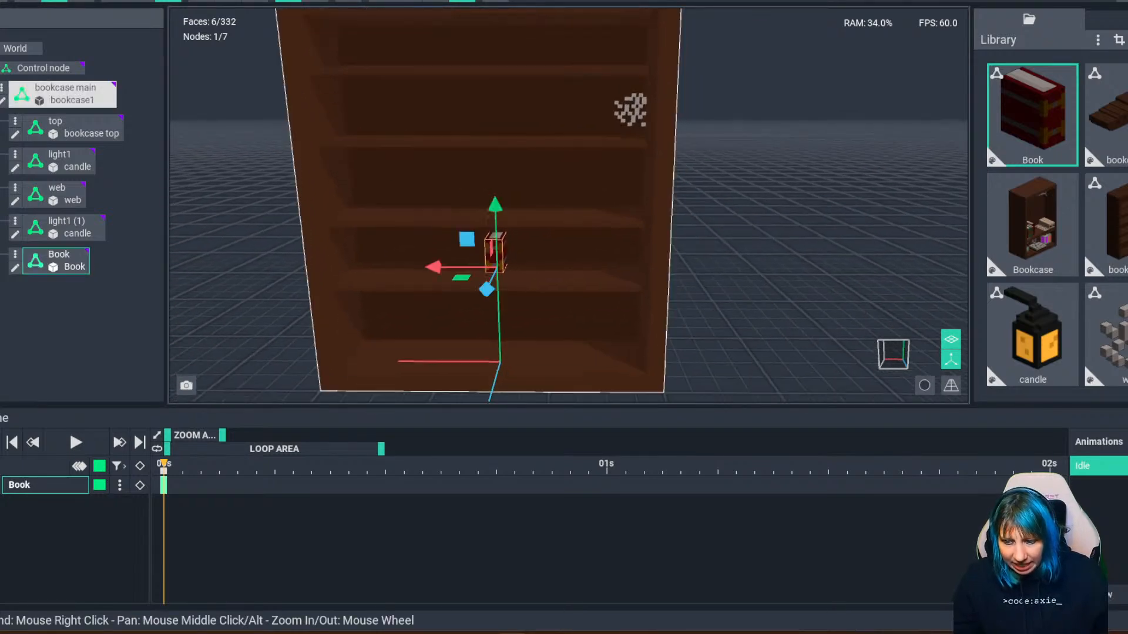
{"action": "right_click_drag", "start_coordinate": [502, 349], "coordinate": [473, 347]}
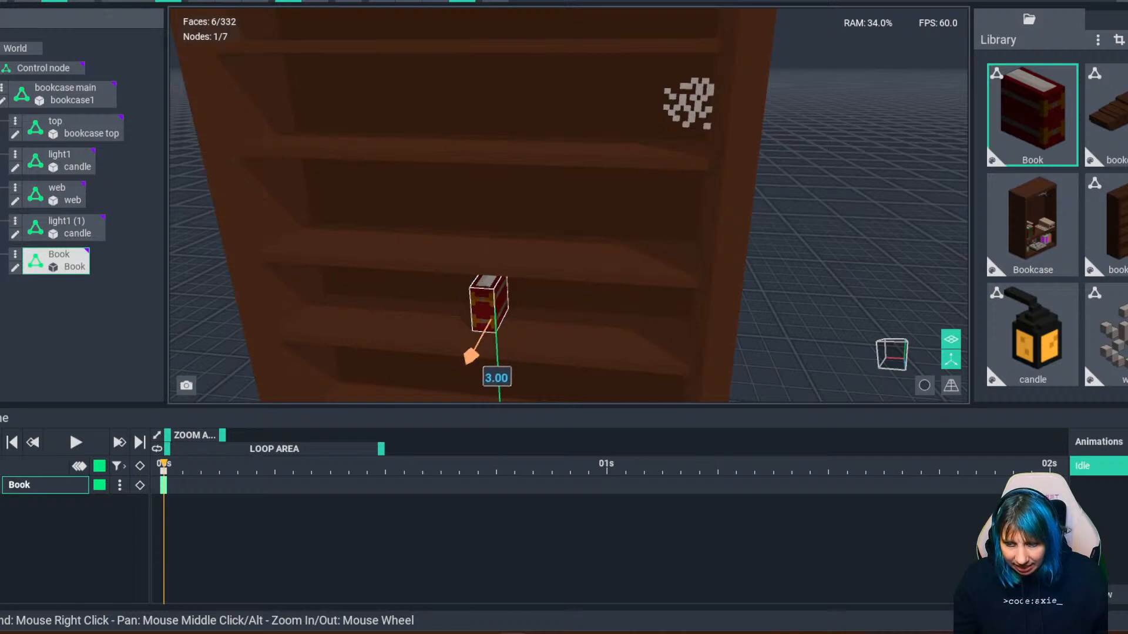
{"action": "left_click_drag", "start_coordinate": [428, 317], "coordinate": [250, 304]}
{"action": "left_click", "coordinate": [218, 305]}
{"action": "scroll", "coordinate": [525, 359], "scroll_direction": "down", "scroll_amount": 3}
{"action": "right_click_drag", "start_coordinate": [499, 382], "coordinate": [527, 357]}
{"action": "left_click", "coordinate": [526, 357]}
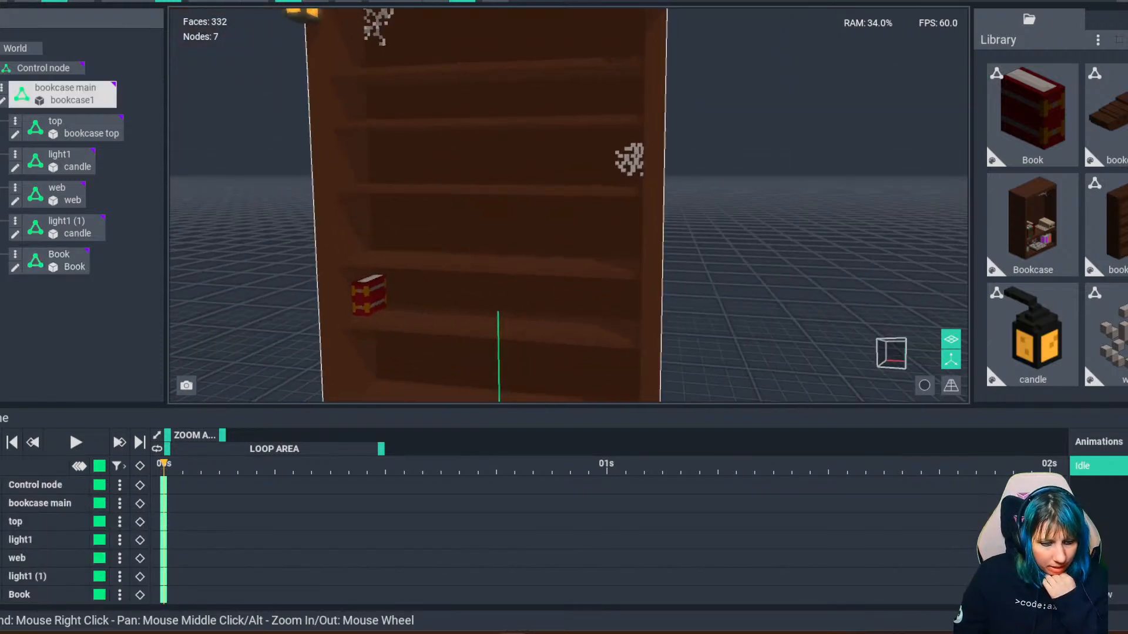
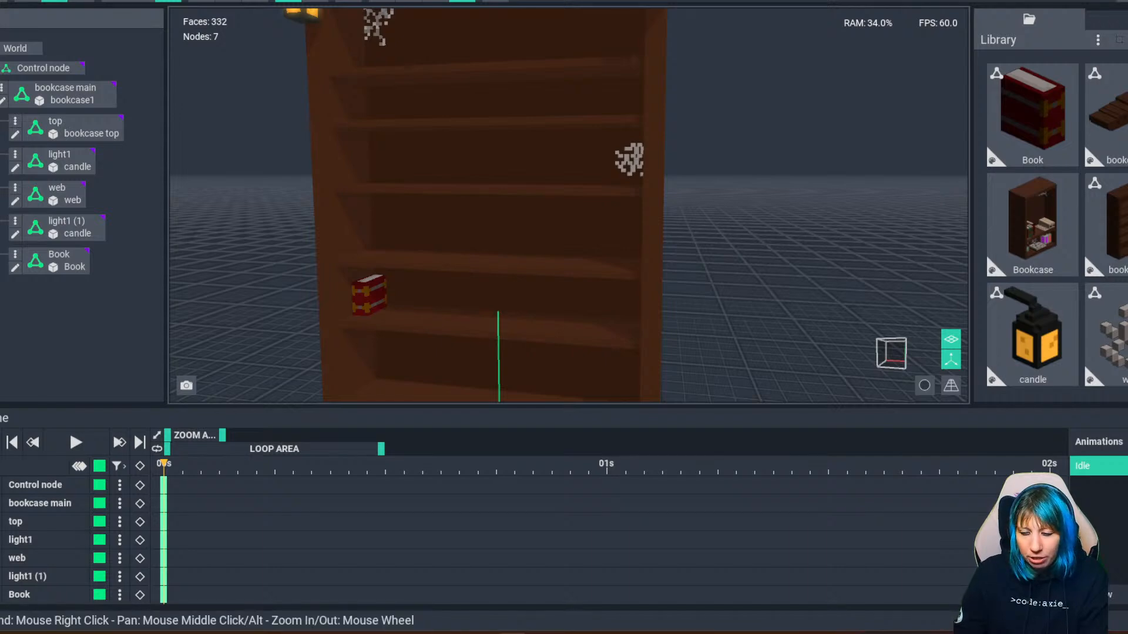
Nudge the book slightly closer to the bookcase's left side panel.
{"action": "scroll", "coordinate": [390, 325], "scroll_direction": "up", "scroll_amount": 4}
{"action": "left_click", "coordinate": [341, 291]}
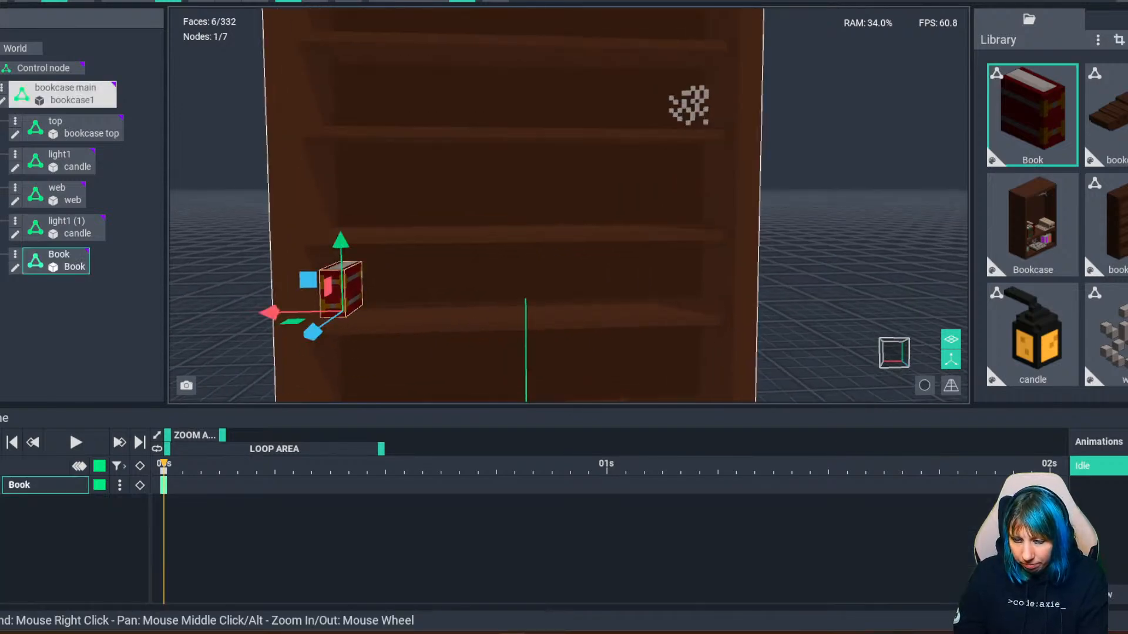
{"action": "mouse_move", "coordinate": [270, 312]}
{"action": "left_mouse_down"}
{"action": "mouse_move", "coordinate": [282, 312]}
{"action": "mouse_move", "coordinate": [268, 312]}
{"action": "left_mouse_up"}
{"action": "left_click", "coordinate": [241, 317]}
{"action": "scroll", "coordinate": [241, 318], "scroll_direction": "down", "scroll_amount": 4}
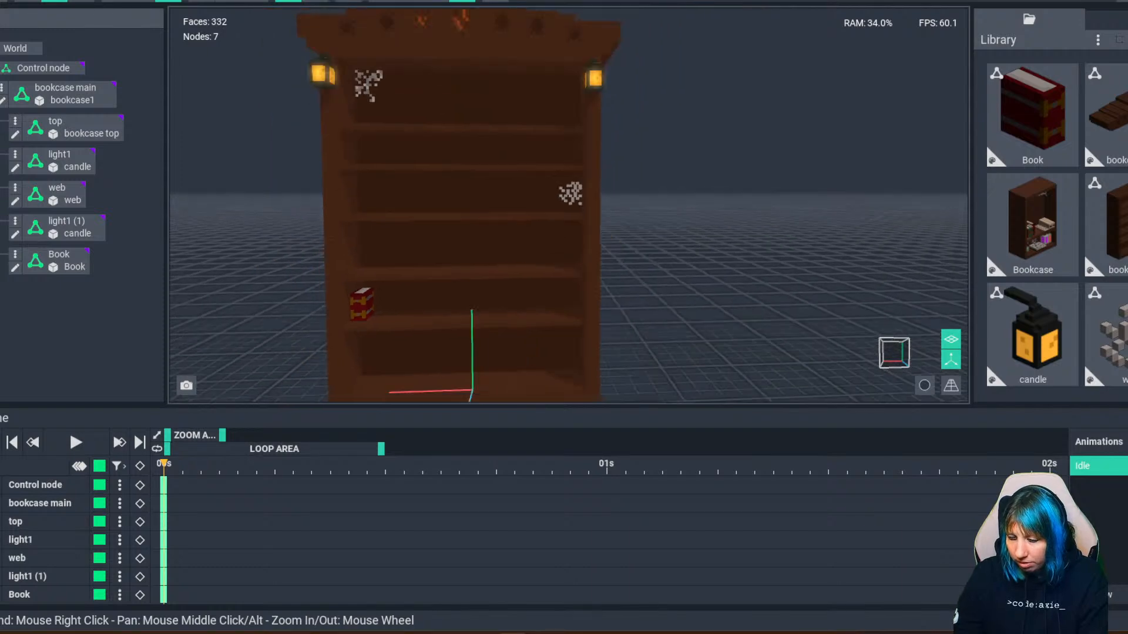
Open the bookcase top for editing, sample its emissive orange #7A310B and paint glowing voxels into the plain dark spots.
{"action": "right_click_drag", "start_coordinate": [329, 287], "coordinate": [334, 301]}
{"action": "scroll", "coordinate": [532, 324], "scroll_direction": "down", "scroll_amount": 4}
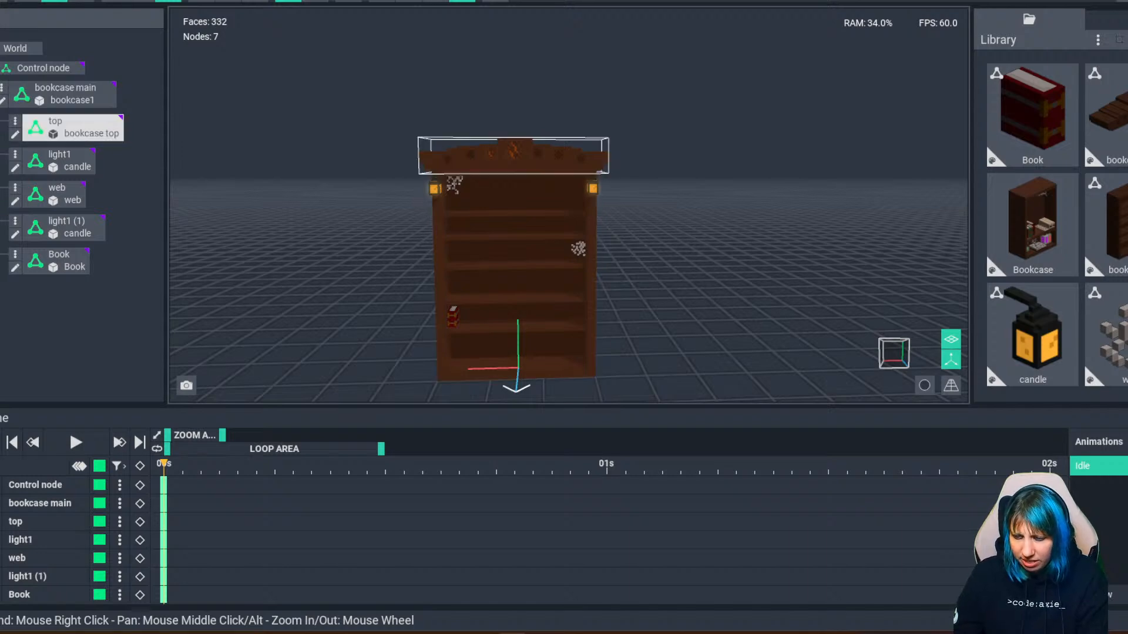
{"action": "double_click", "coordinate": [487, 145]}
{"action": "right_click_drag", "start_coordinate": [487, 294], "coordinate": [440, 362]}
{"action": "scroll", "coordinate": [441, 362], "scroll_direction": "up", "scroll_amount": 6}
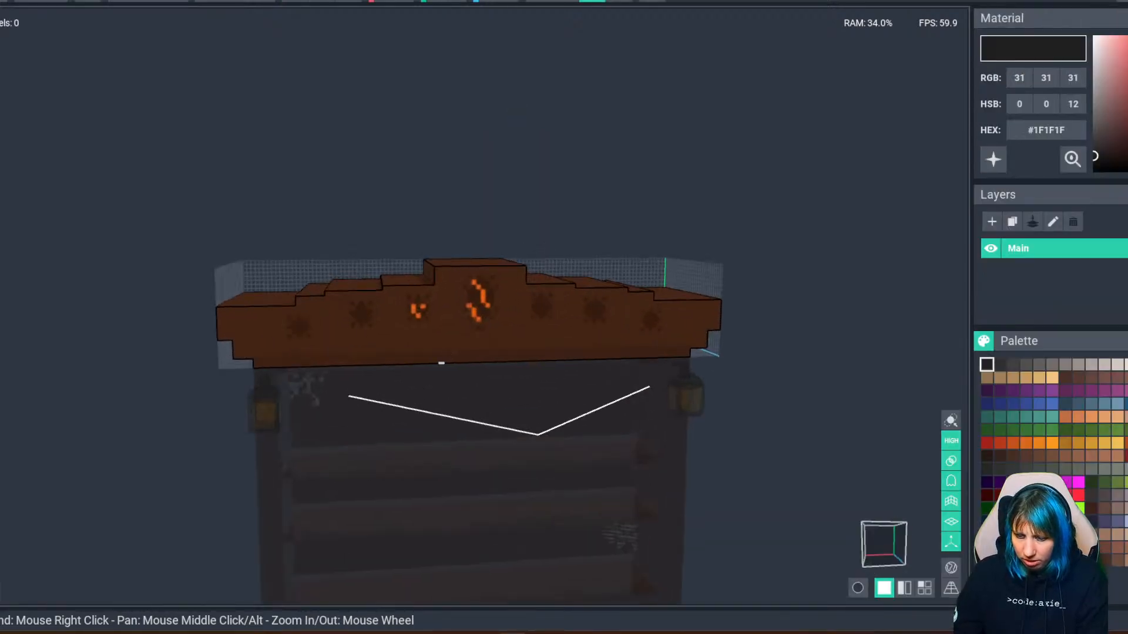
{"action": "left_click", "coordinate": [369, 315]}
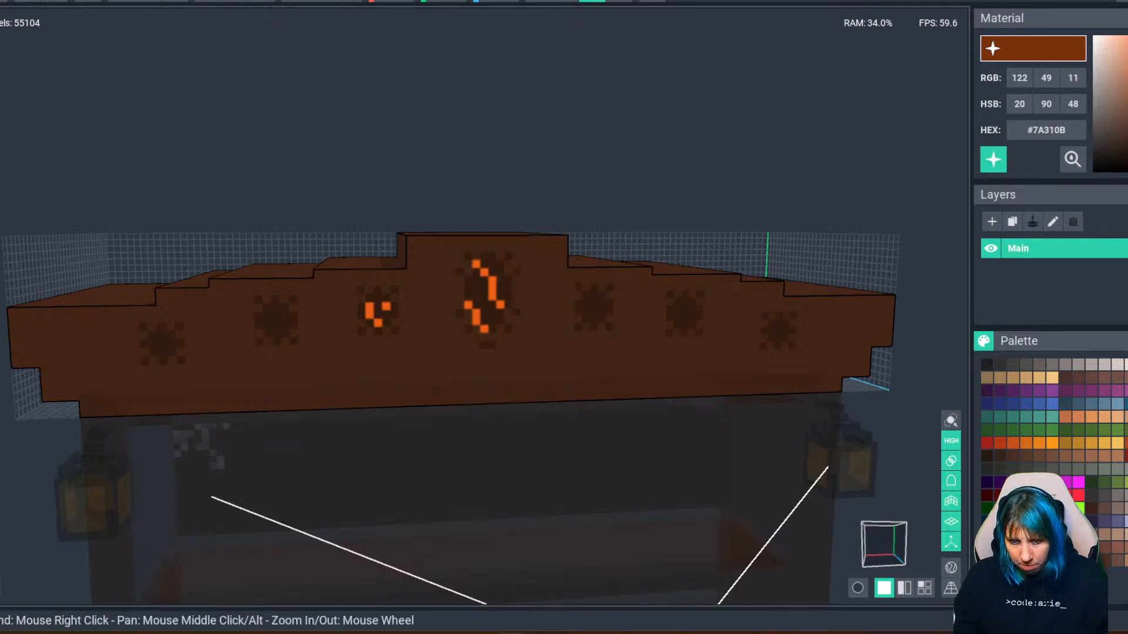
{"action": "left_click", "coordinate": [675, 323]}
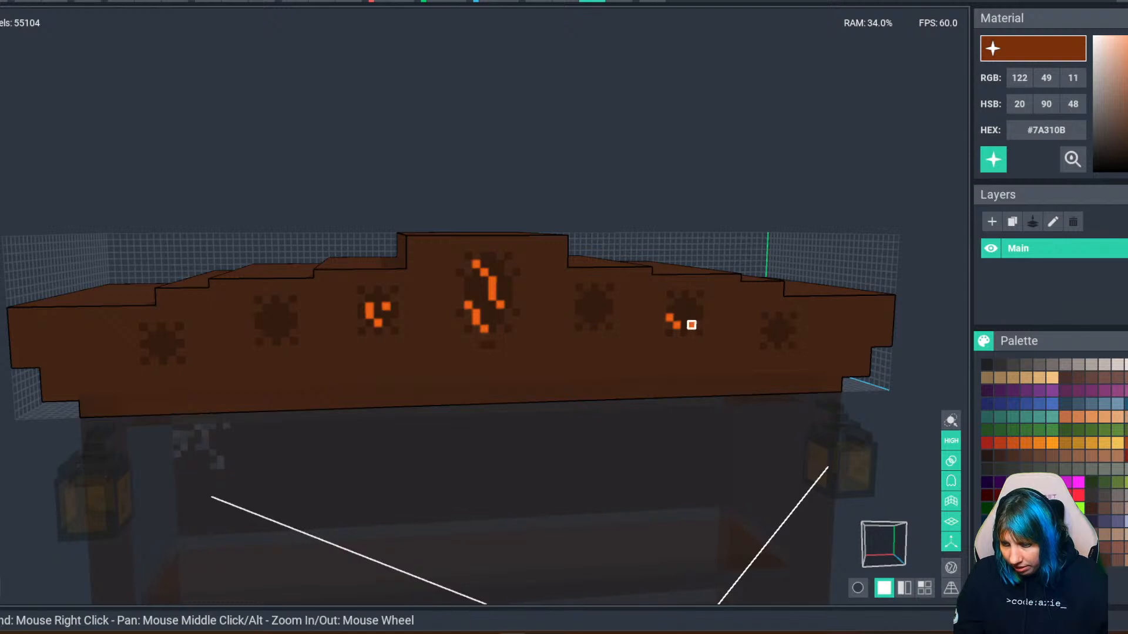
{"action": "left_click", "coordinate": [684, 309]}
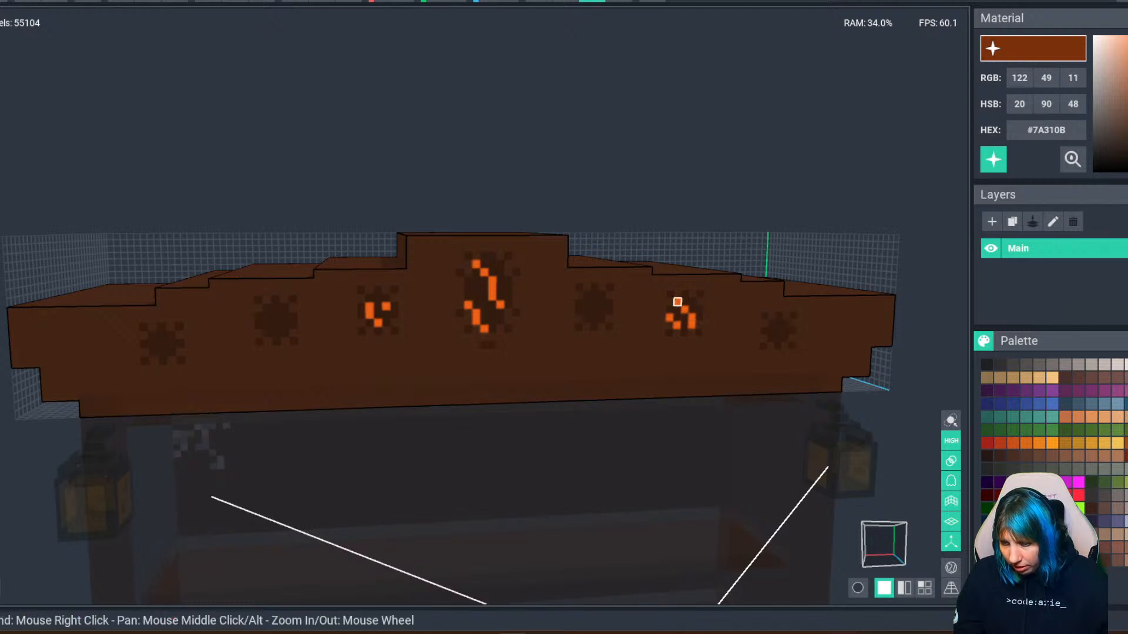
{"action": "left_click", "coordinate": [162, 352]}
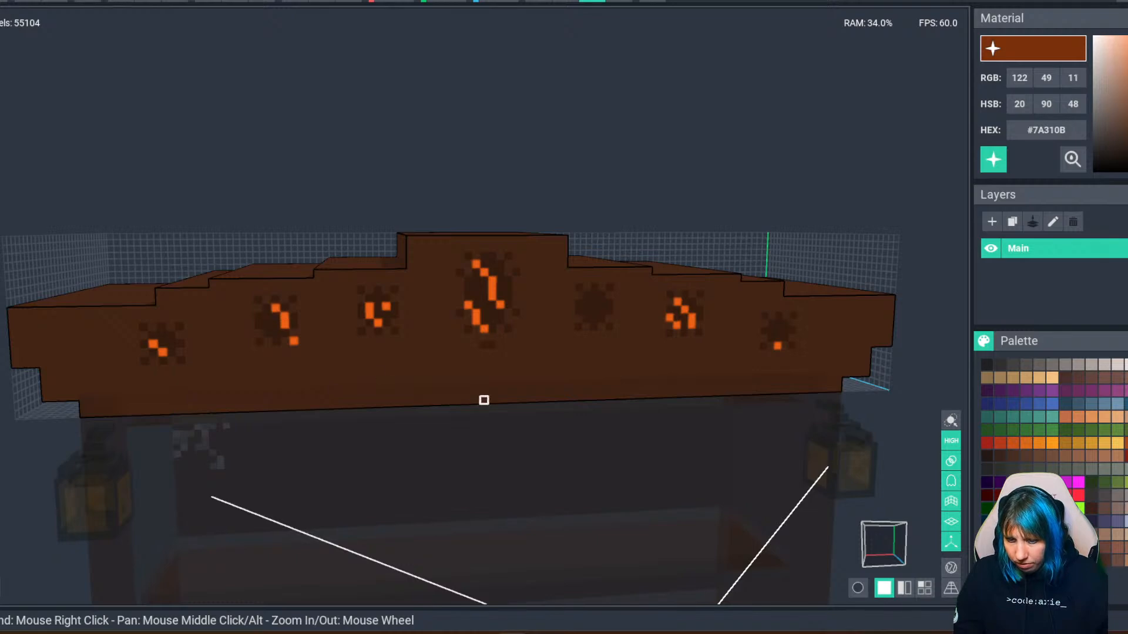
Rework the glowing orange pattern in the dark spot just right of the centre ornament and save the bookcase top.
{"action": "scroll", "coordinate": [483, 400], "scroll_direction": "down", "scroll_amount": 5}
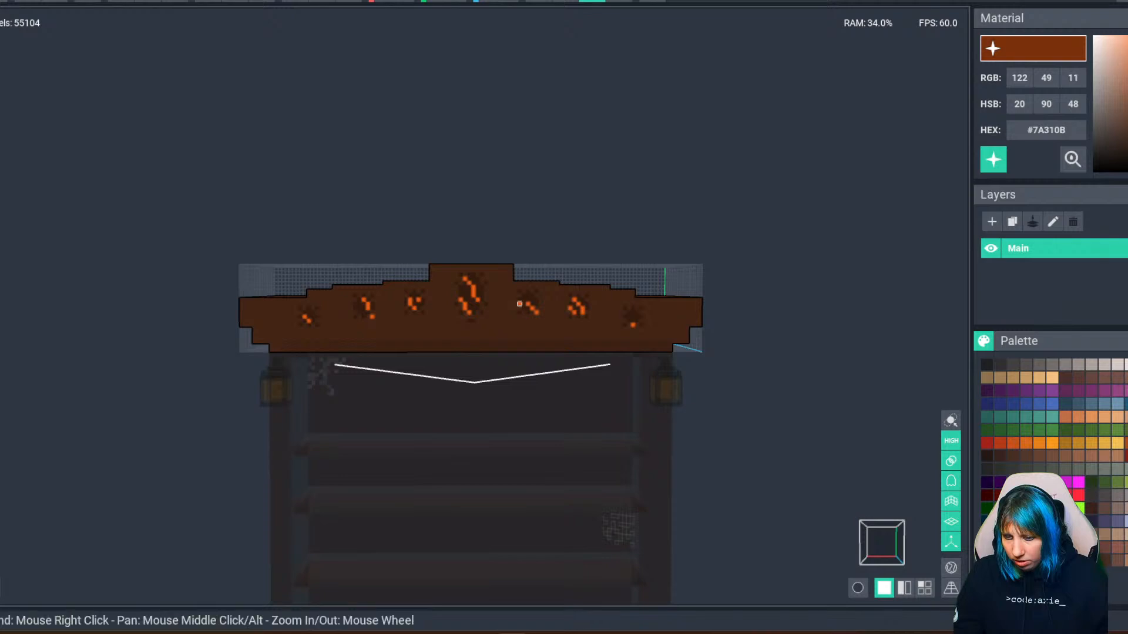
{"action": "scroll", "coordinate": [527, 325], "scroll_direction": "up", "scroll_amount": 5}
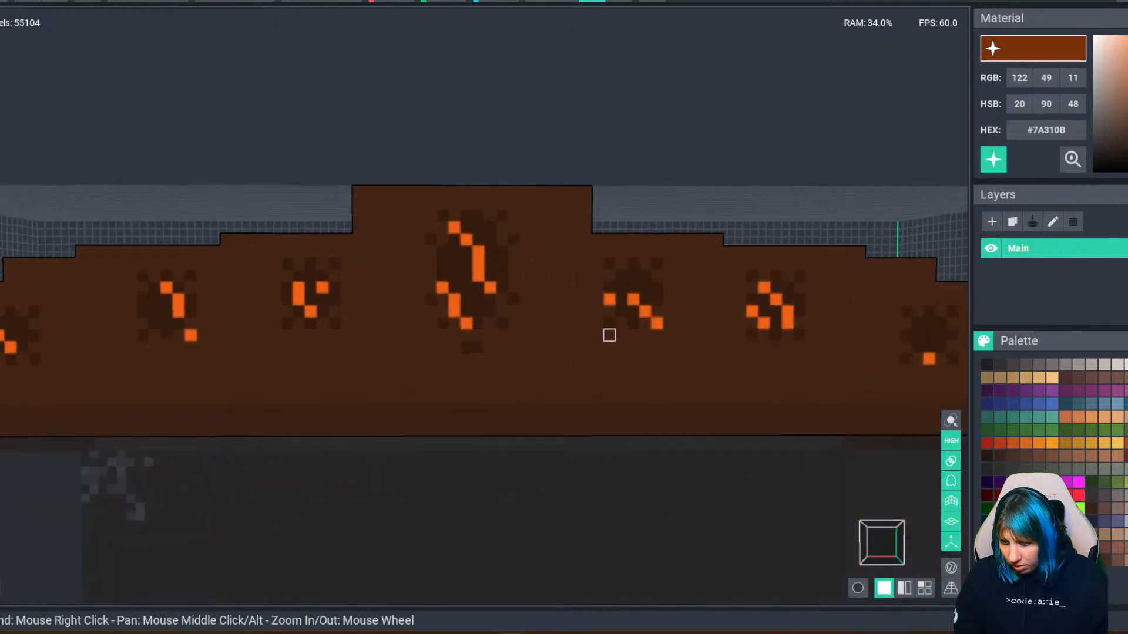
{"action": "left_click", "coordinate": [615, 305]}
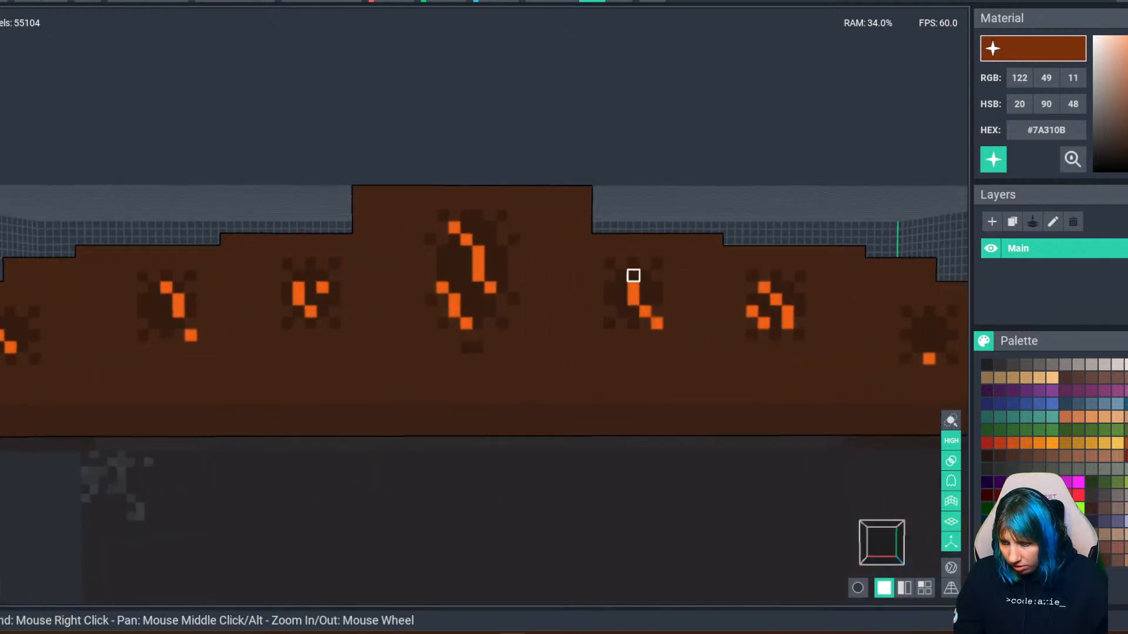
{"action": "mouse_move", "coordinate": [609, 300]}
{"action": "left_mouse_down"}
{"action": "mouse_move", "coordinate": [667, 312]}
{"action": "mouse_move", "coordinate": [669, 299]}
{"action": "left_mouse_up"}
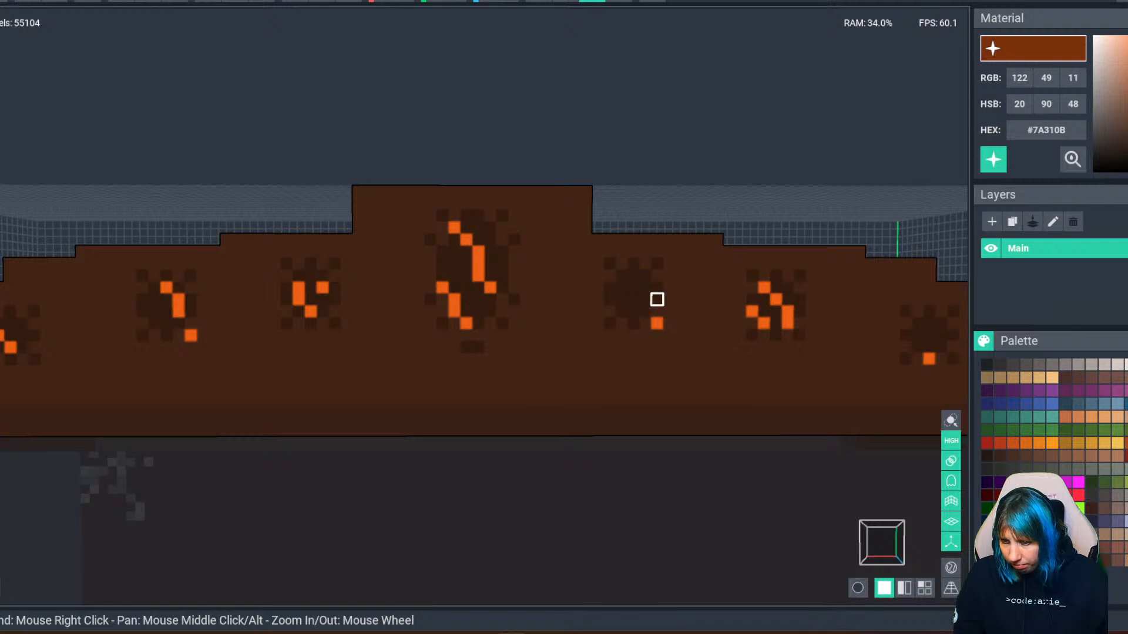
{"action": "key", "text": "ctrl+z"}
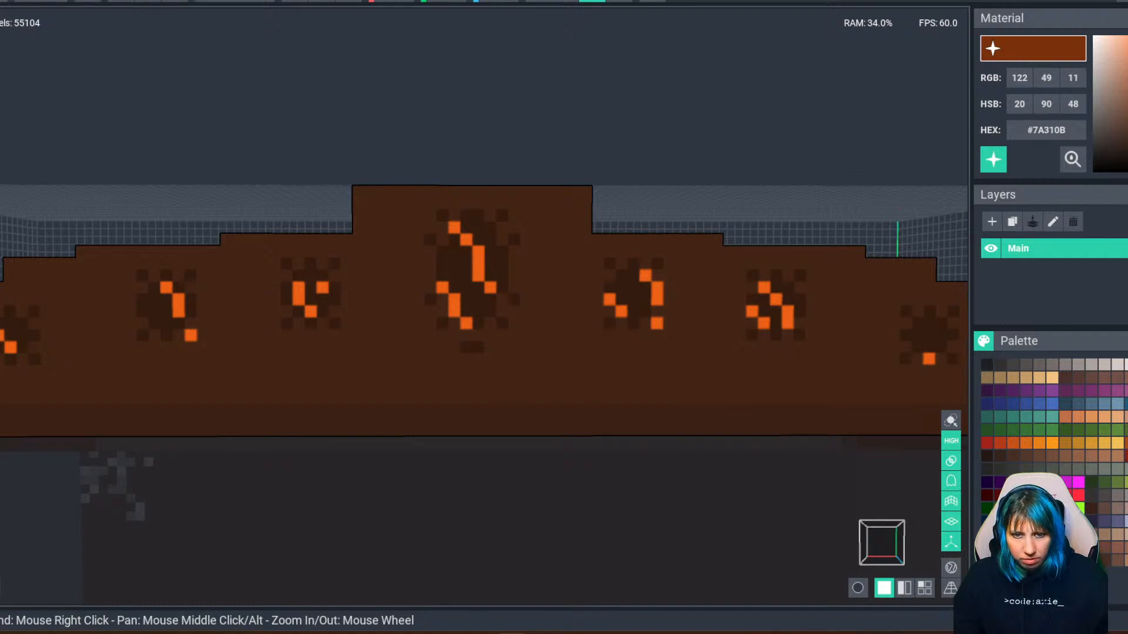
{"action": "left_click", "coordinate": [23, 2]}
{"action": "left_click", "coordinate": [431, 207]}
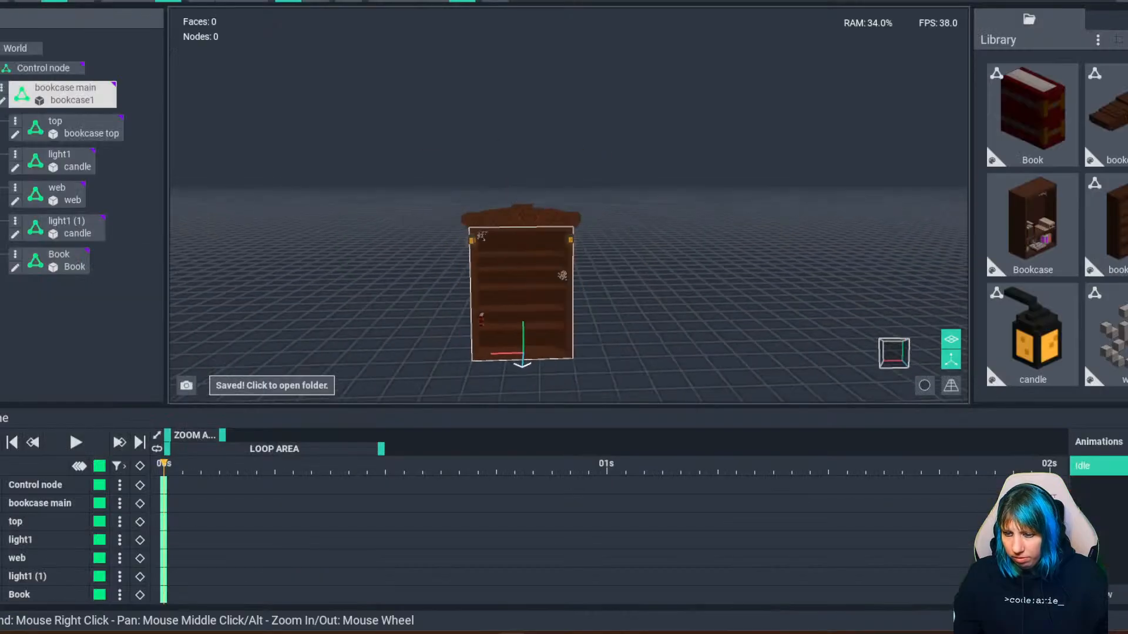
Examine the whole bookcase with its glowing top, lanterns, cobwebs and shelved book from near and far.
{"action": "scroll", "coordinate": [521, 282], "scroll_direction": "down", "scroll_amount": 2}
{"action": "scroll", "coordinate": [521, 282], "scroll_direction": "up", "scroll_amount": 6}
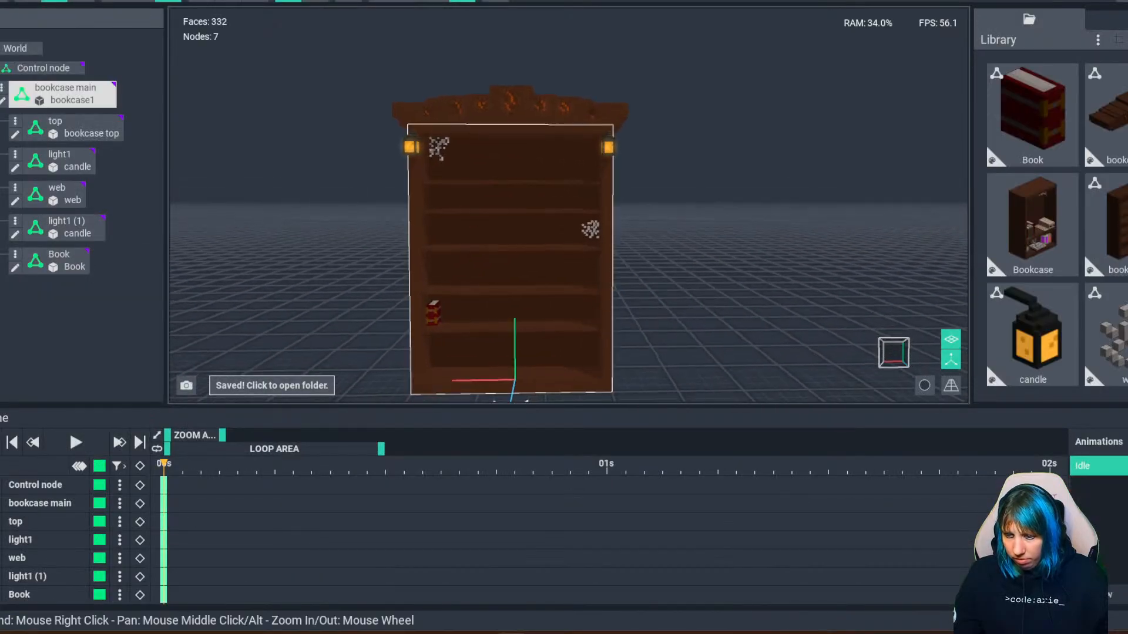
{"action": "scroll", "coordinate": [531, 258], "scroll_direction": "down", "scroll_amount": 2}
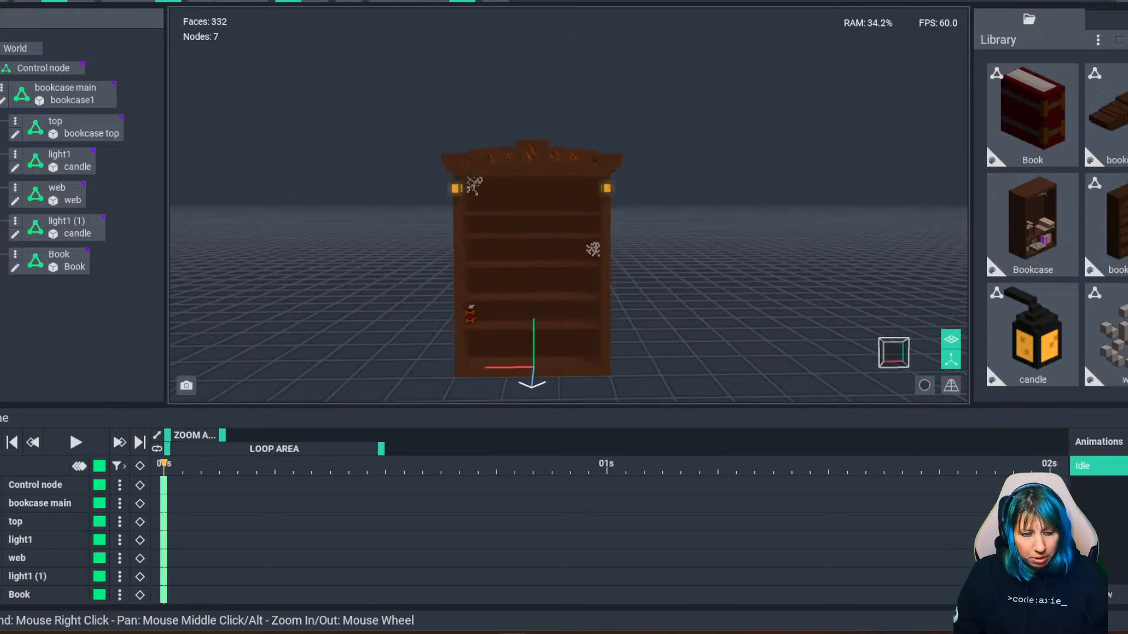
{"action": "left_click", "coordinate": [532, 371]}
{"action": "scroll", "coordinate": [531, 372], "scroll_direction": "up", "scroll_amount": 6}
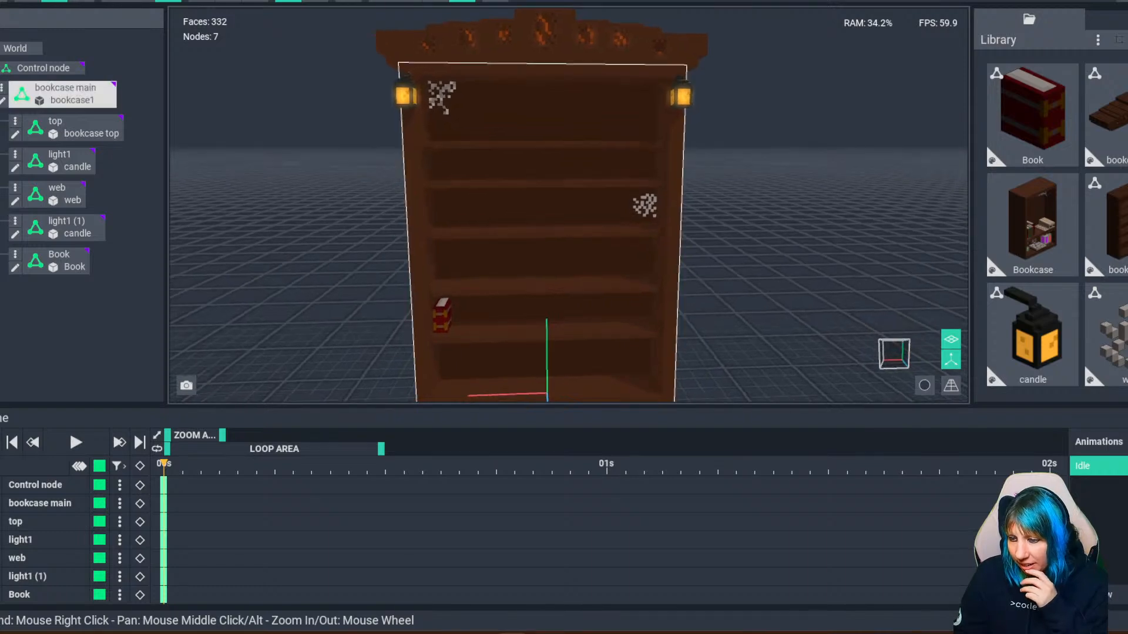
{"action": "scroll", "coordinate": [531, 259], "scroll_direction": "down", "scroll_amount": 5}
{"action": "scroll", "coordinate": [532, 259], "scroll_direction": "up", "scroll_amount": 5}
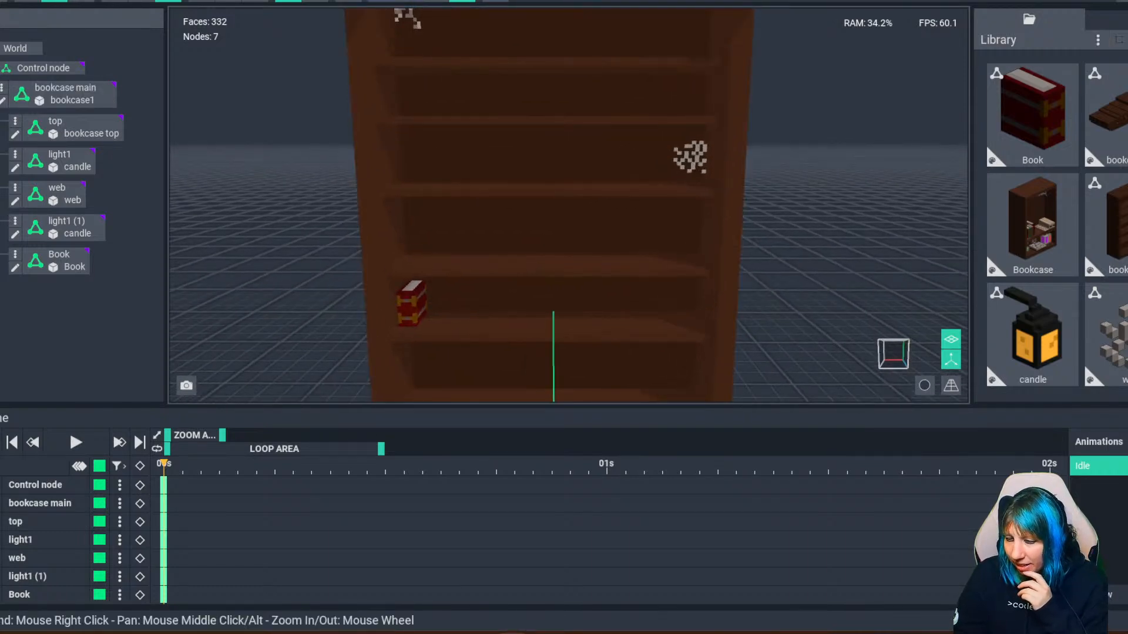
{"action": "right_click_drag", "start_coordinate": [551, 355], "coordinate": [553, 367]}
Open the bookcase main body for editing, examine its shelves up close, and save it on closing.
{"action": "double_click", "coordinate": [554, 366]}
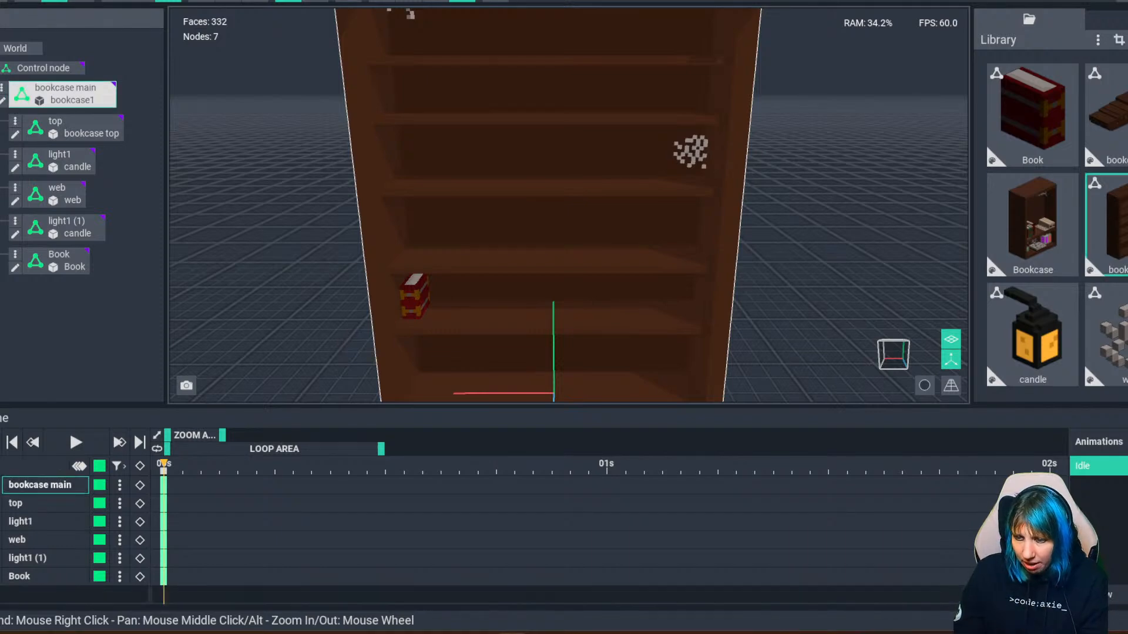
{"action": "right_click_drag", "start_coordinate": [468, 234], "coordinate": [448, 360]}
{"action": "scroll", "coordinate": [437, 376], "scroll_direction": "up", "scroll_amount": 4}
{"action": "scroll", "coordinate": [399, 443], "scroll_direction": "up", "scroll_amount": 5}
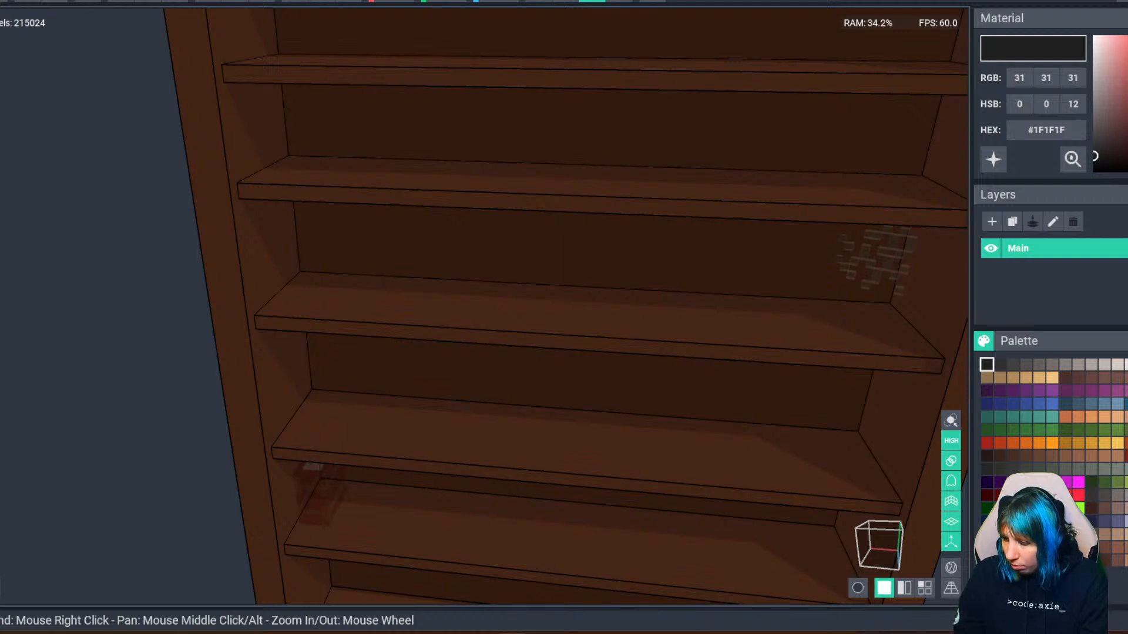
{"action": "left_click", "coordinate": [1013, 364]}
{"action": "scroll", "coordinate": [416, 379], "scroll_direction": "up", "scroll_amount": 3}
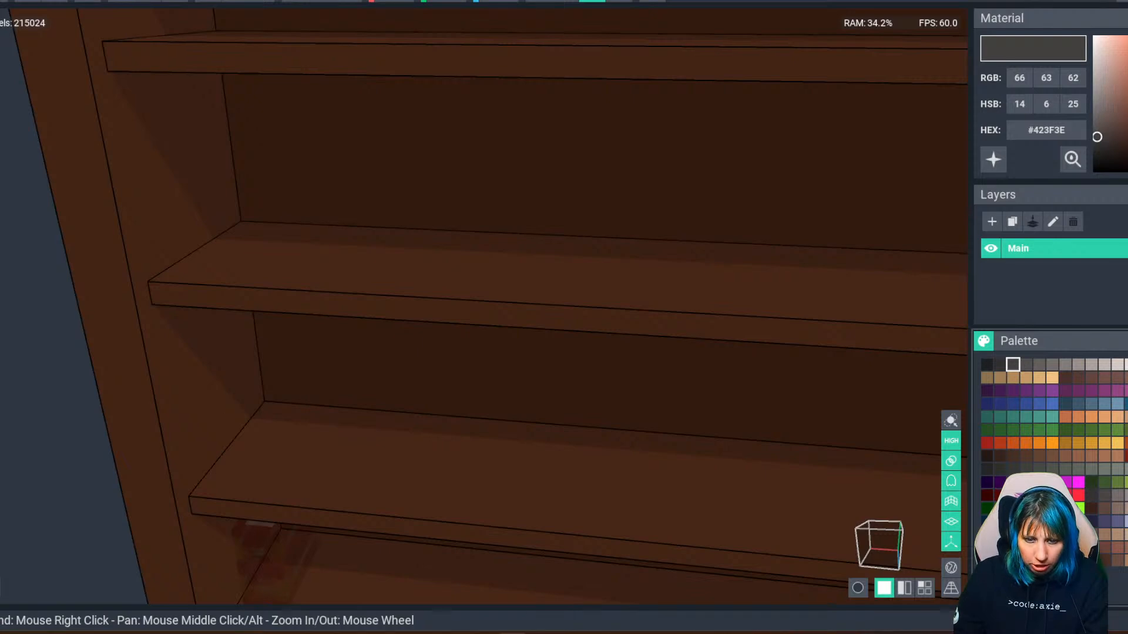
{"action": "right_click_drag", "start_coordinate": [253, 293], "coordinate": [254, 303]}
{"action": "right_click_drag", "start_coordinate": [214, 229], "coordinate": [220, 278]}
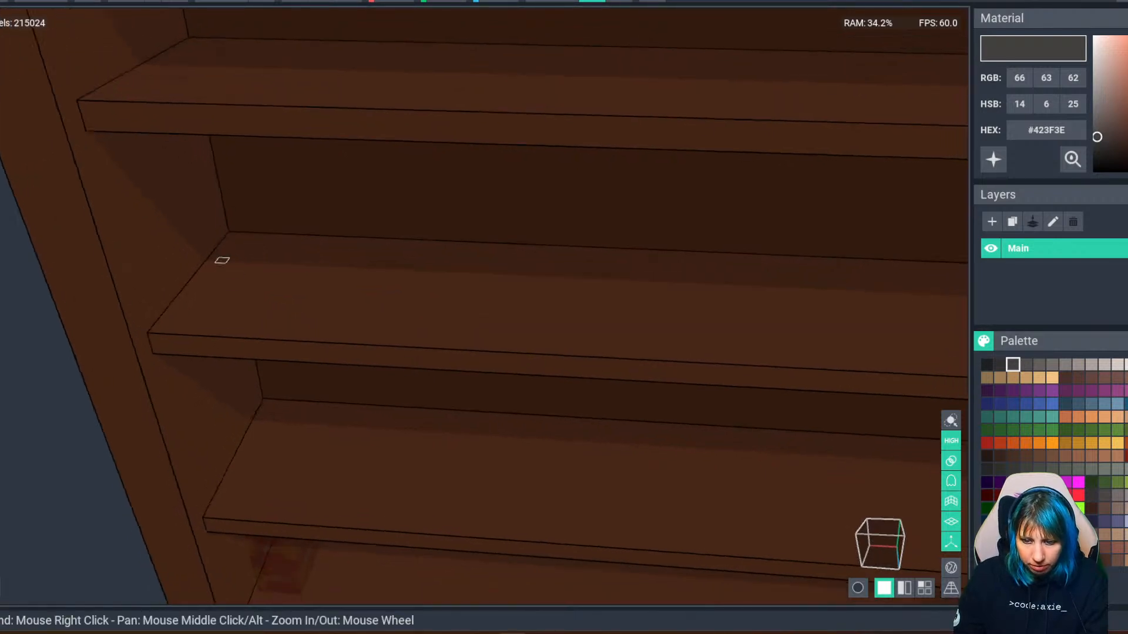
{"action": "right_click_drag", "start_coordinate": [228, 239], "coordinate": [408, 364]}
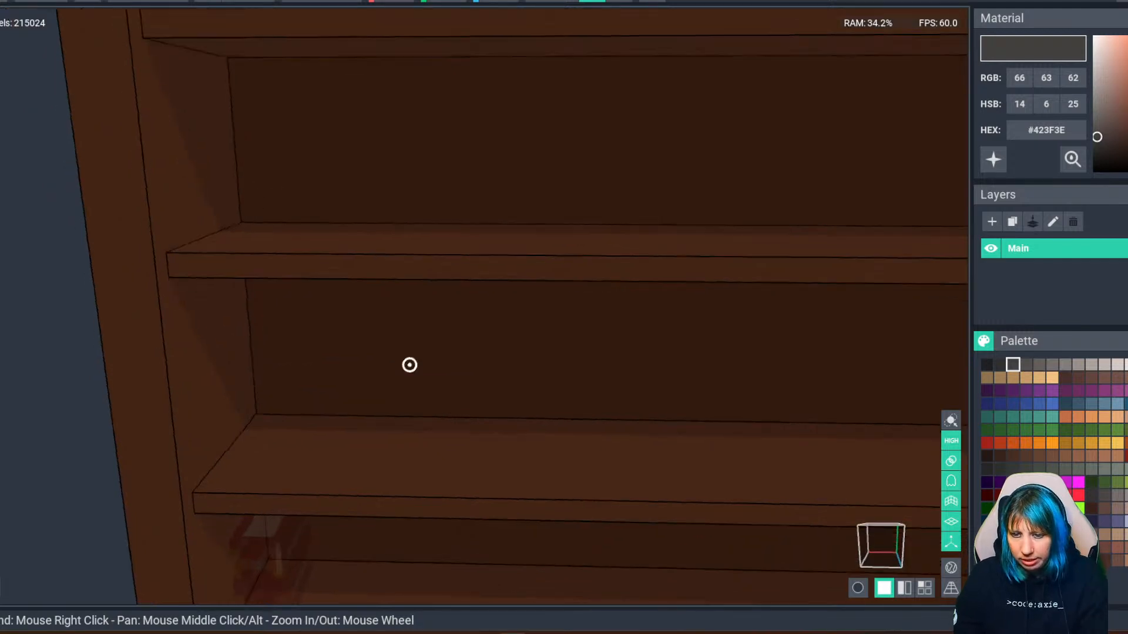
{"action": "scroll", "coordinate": [372, 252], "scroll_direction": "down", "scroll_amount": 4}
{"action": "right_click_drag", "start_coordinate": [373, 252], "coordinate": [294, 282]}
{"action": "key", "text": "ctrl+n"}
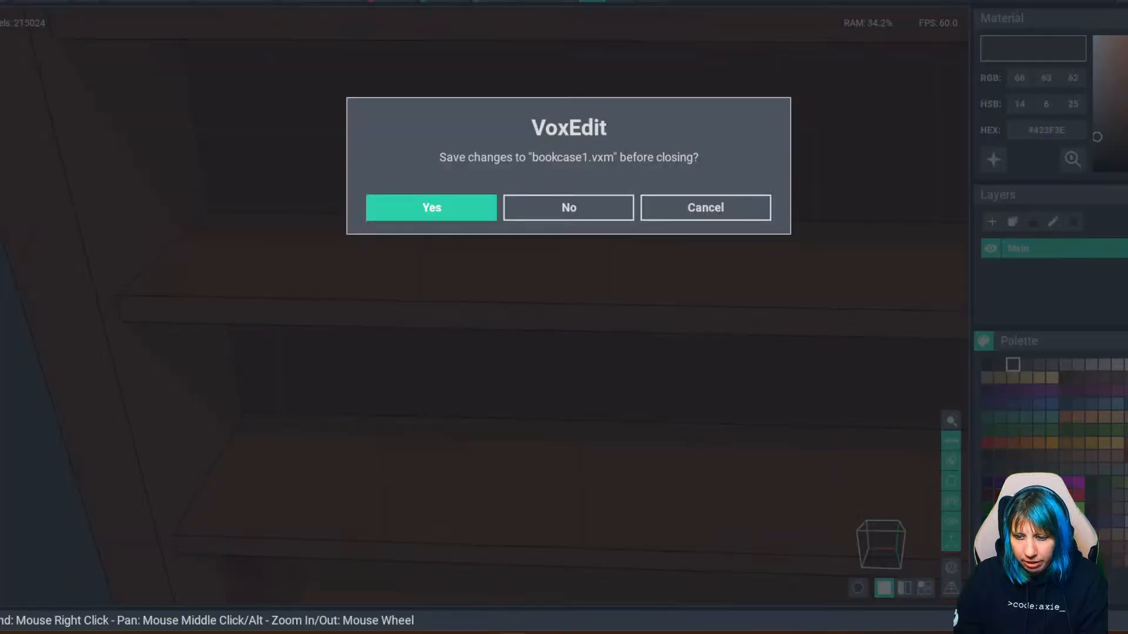
{"action": "key", "text": "Return"}
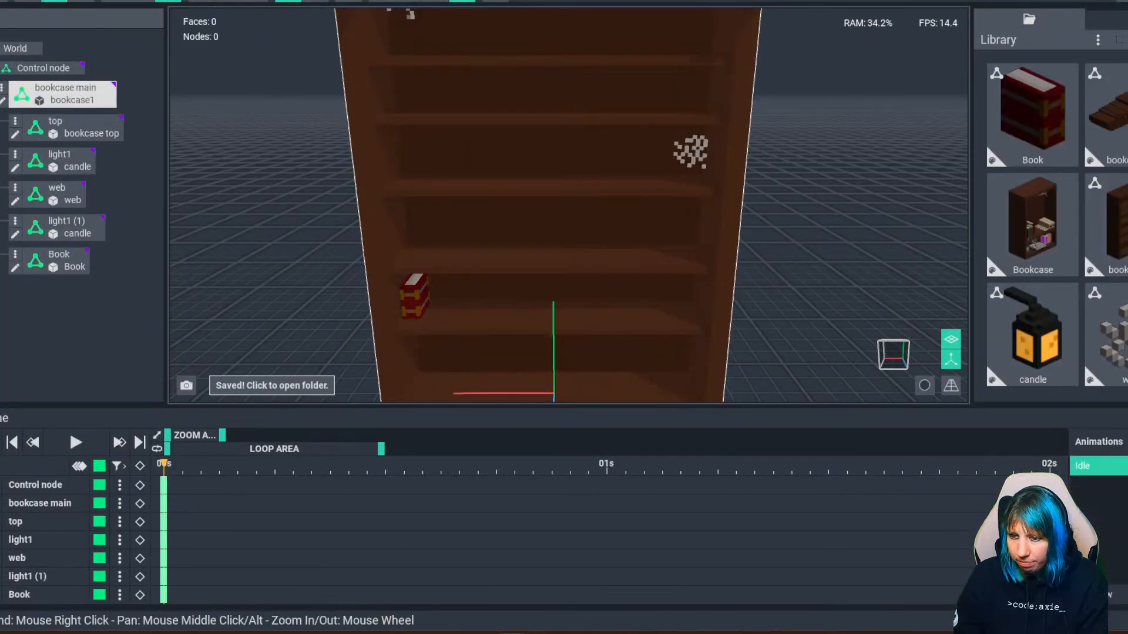
Create a new voxel model named "potions" in the library.
{"action": "left_click", "coordinate": [584, 224]}
{"action": "scroll", "coordinate": [584, 223], "scroll_direction": "up", "scroll_amount": 6}
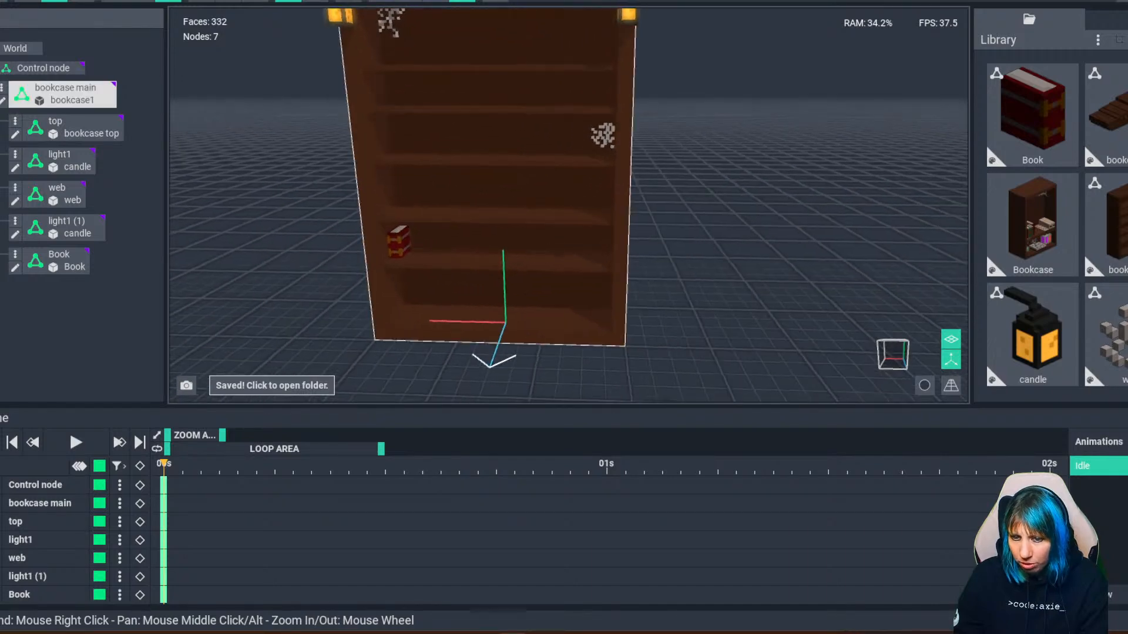
{"action": "key", "text": "Escape"}
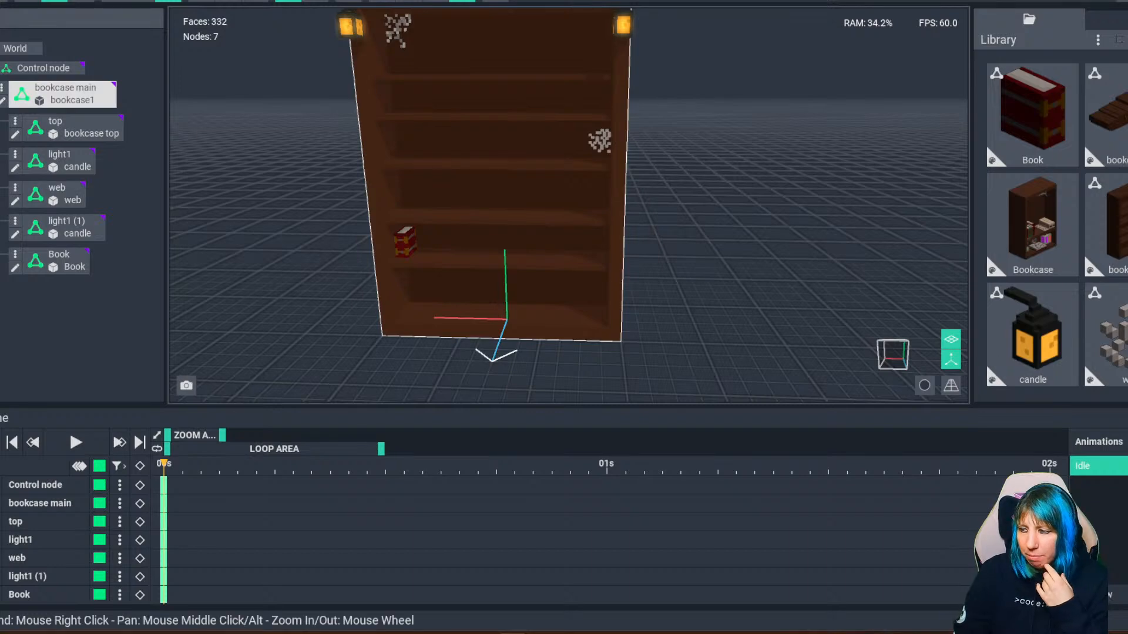
{"action": "left_click", "coordinate": [1098, 40]}
{"action": "left_click", "coordinate": [1011, 55]}
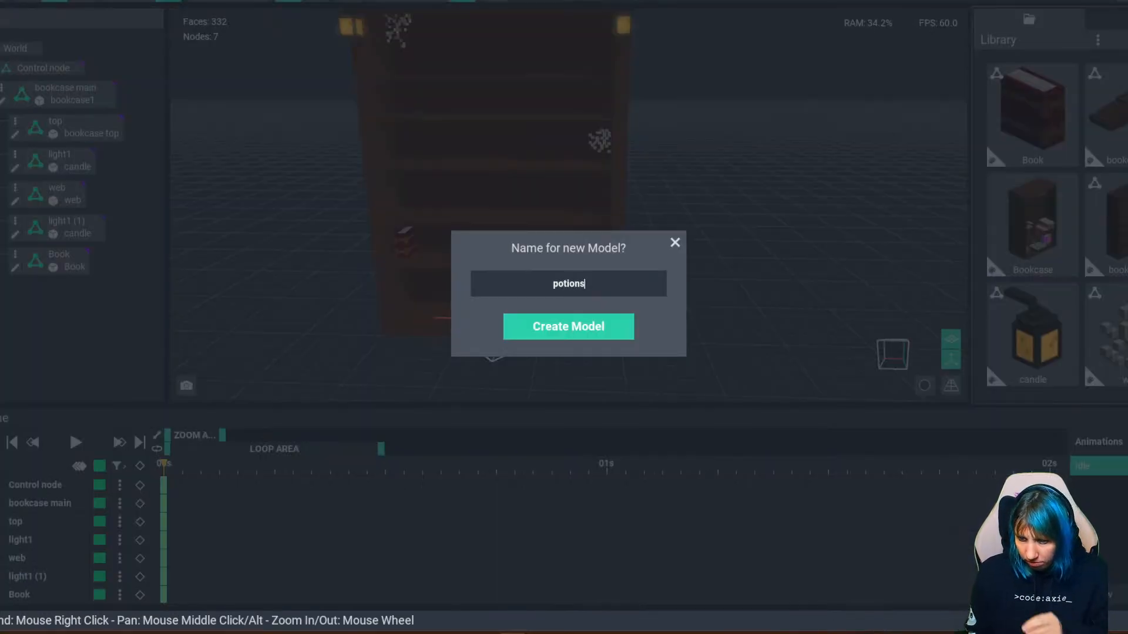
{"action": "key", "text": "Return"}
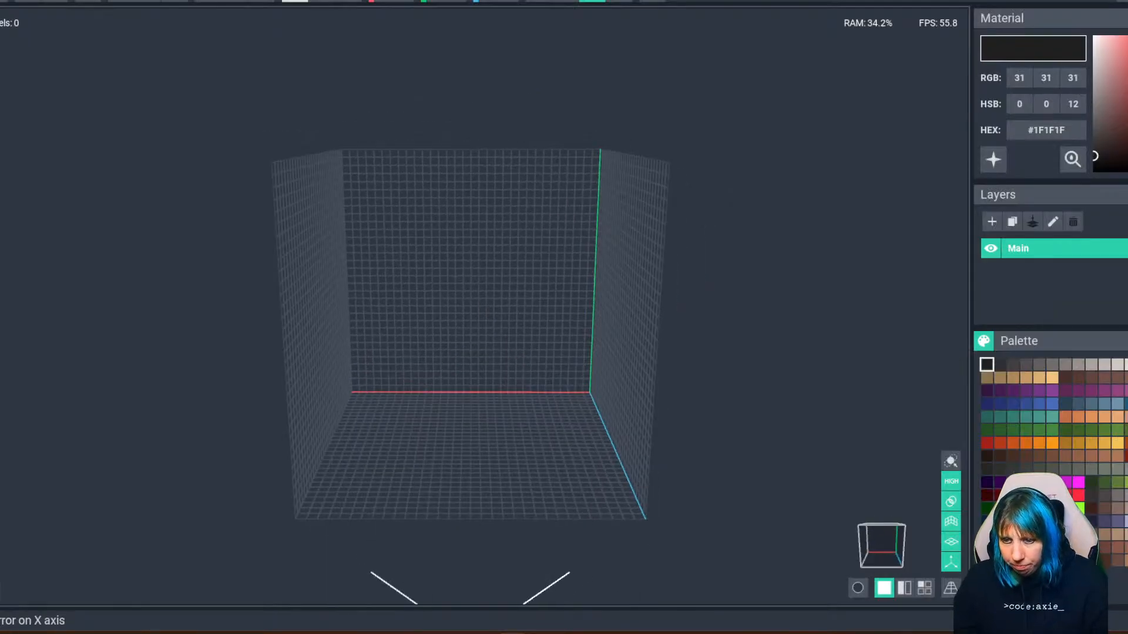
Turn on mirroring on the X and Z axes and choose the dark brown #34282B for the new model.
{"action": "left_click", "coordinate": [348, 1]}
{"action": "right_click_drag", "start_coordinate": [411, 168], "coordinate": [503, 470]}
{"action": "scroll", "coordinate": [504, 470], "scroll_direction": "up", "scroll_amount": 3}
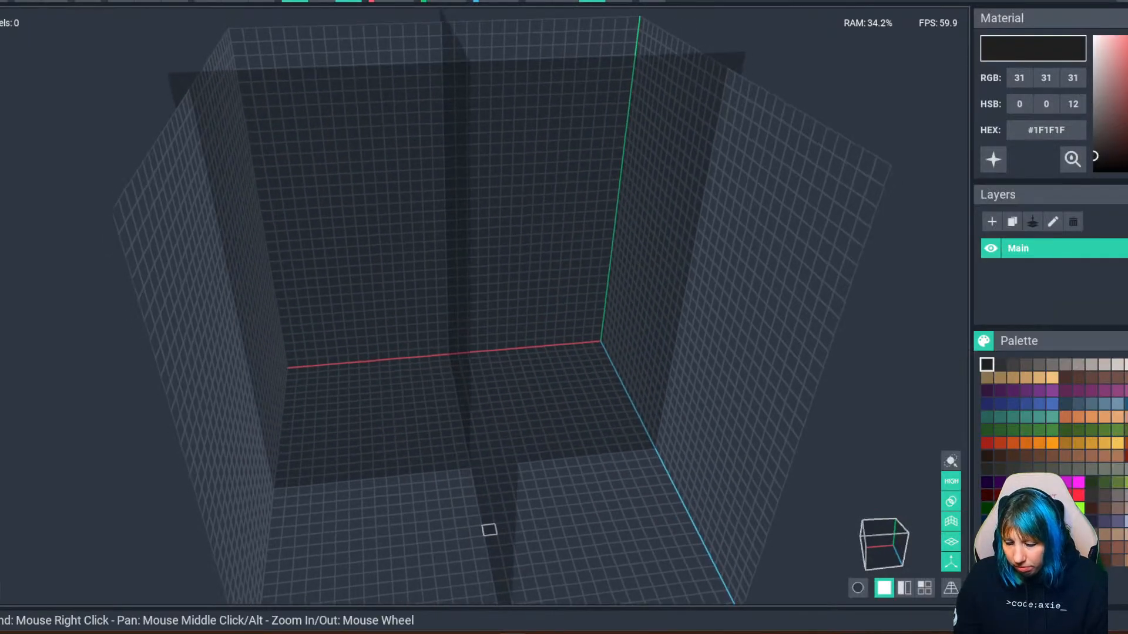
{"action": "middle_click_drag", "start_coordinate": [488, 528], "coordinate": [502, 488]}
{"action": "right_click_drag", "start_coordinate": [501, 488], "coordinate": [474, 524]}
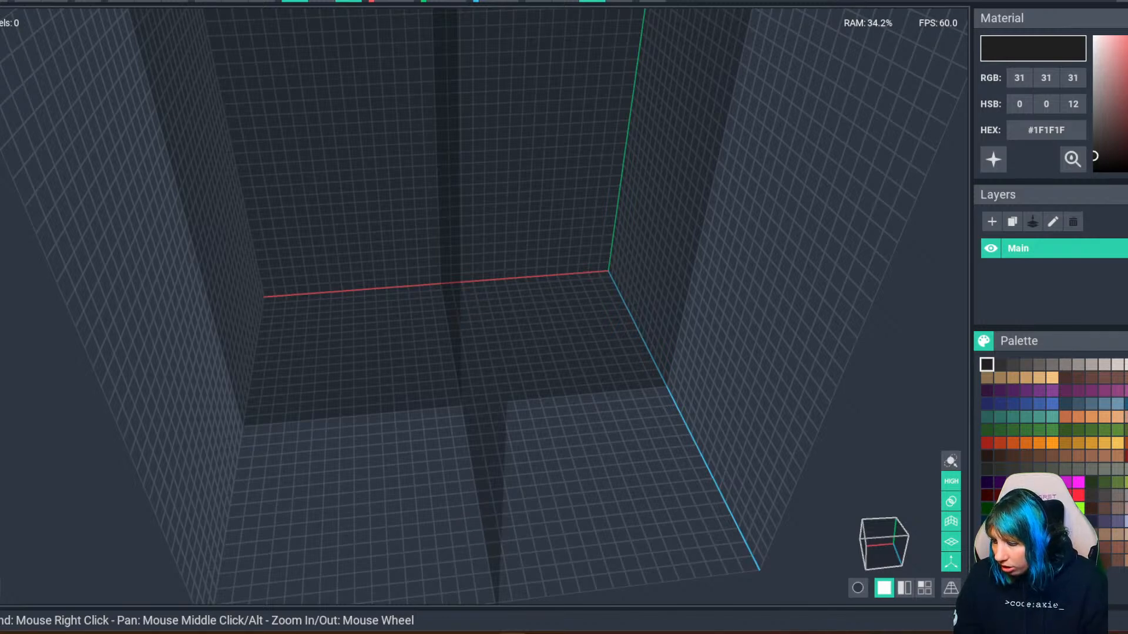
{"action": "left_click", "coordinate": [1052, 456]}
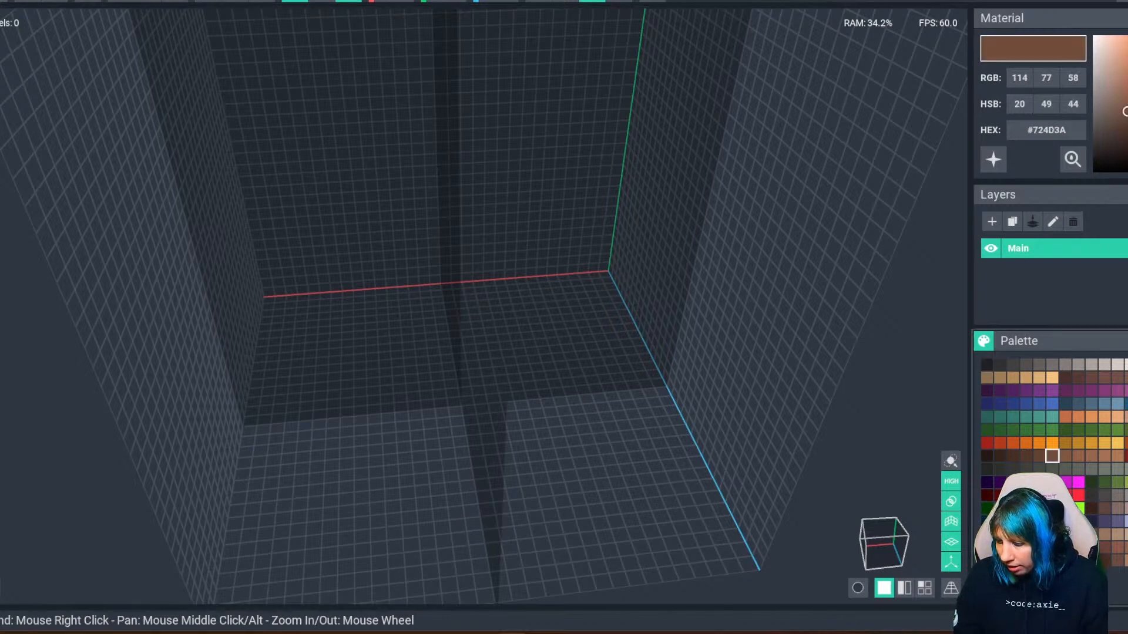
{"action": "left_click", "coordinate": [1104, 508]}
{"action": "left_click", "coordinate": [1091, 521]}
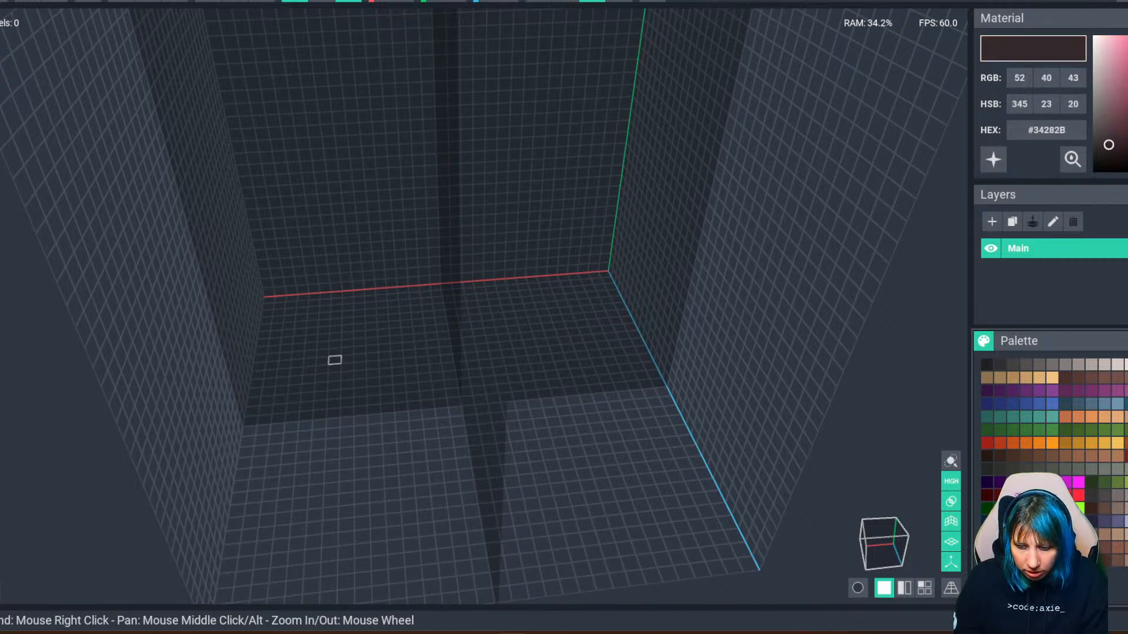
Build a rectangular crate base frame on the floor grid and raise its two long sides into slatted walls.
{"action": "mouse_move", "coordinate": [334, 359]}
{"action": "left_mouse_down"}
{"action": "mouse_move", "coordinate": [345, 477]}
{"action": "mouse_move", "coordinate": [525, 459]}
{"action": "left_mouse_up"}
{"action": "left_click_drag", "start_coordinate": [344, 340], "coordinate": [469, 330]}
{"action": "left_click_drag", "start_coordinate": [335, 329], "coordinate": [471, 318]}
{"action": "mouse_move", "coordinate": [342, 320]}
{"action": "right_mouse_down"}
{"action": "mouse_move", "coordinate": [350, 327]}
{"action": "mouse_move", "coordinate": [324, 337]}
{"action": "right_mouse_up"}
{"action": "left_click", "coordinate": [334, 333]}
{"action": "mouse_move", "coordinate": [337, 329]}
{"action": "left_mouse_down"}
{"action": "mouse_move", "coordinate": [465, 312]}
{"action": "mouse_move", "coordinate": [375, 312]}
{"action": "mouse_move", "coordinate": [479, 308]}
{"action": "left_mouse_up"}
{"action": "right_click_drag", "start_coordinate": [479, 309], "coordinate": [429, 333]}
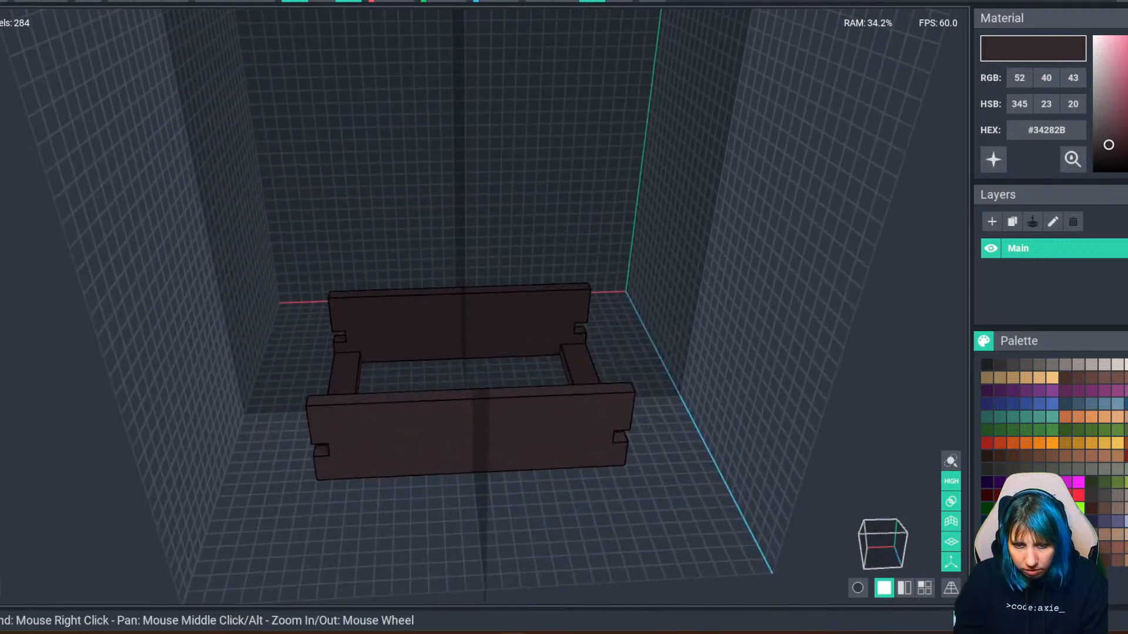
Carve a narrow horizontal gap between the base frame and the upper slat on both long sides.
{"action": "left_click", "coordinate": [338, 326]}
{"action": "right_click_drag", "start_coordinate": [353, 356], "coordinate": [352, 347]}
{"action": "left_click", "coordinate": [351, 336]}
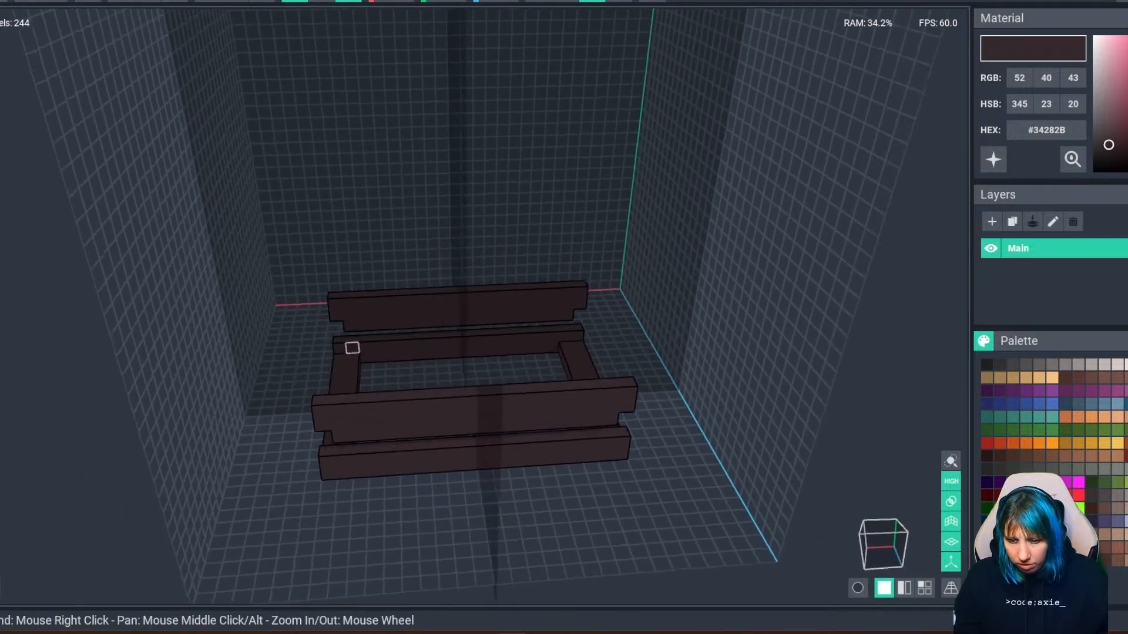
Stack further rows on the upper slats of both long sides, insetting one row and widening the rows above.
{"action": "scroll", "coordinate": [351, 352], "scroll_direction": "up", "scroll_amount": 3}
{"action": "right_click_drag", "start_coordinate": [305, 217], "coordinate": [375, 239]}
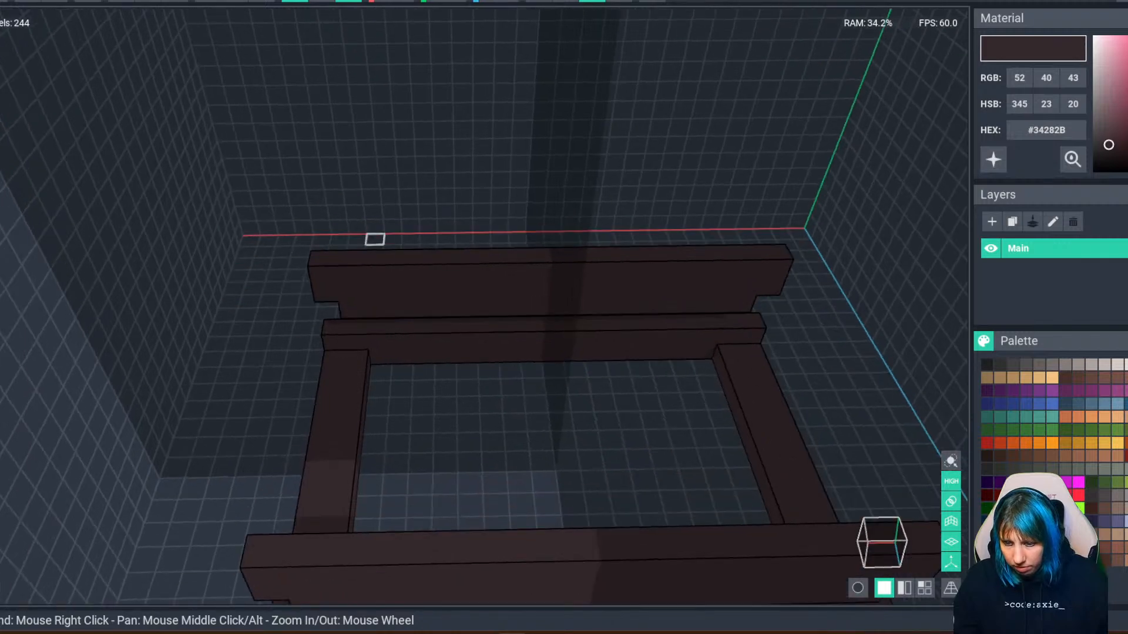
{"action": "left_click_drag", "start_coordinate": [370, 258], "coordinate": [540, 254]}
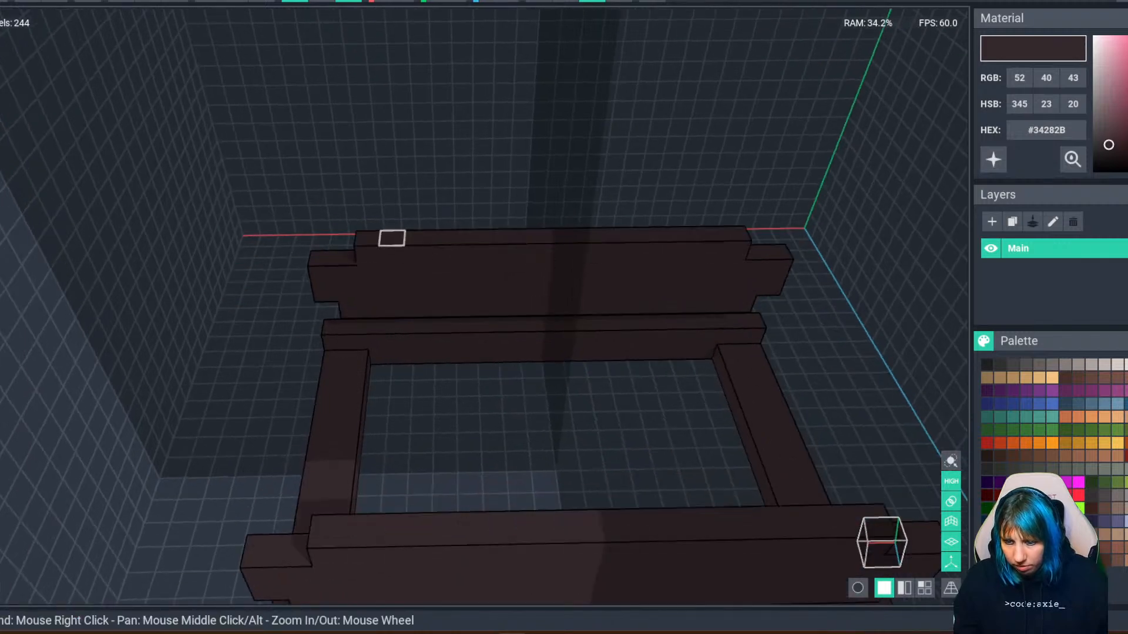
{"action": "left_click_drag", "start_coordinate": [368, 237], "coordinate": [566, 232]}
{"action": "right_click_drag", "start_coordinate": [566, 231], "coordinate": [347, 356]}
{"action": "left_click", "coordinate": [340, 214]}
{"action": "left_click", "coordinate": [321, 219]}
{"action": "mouse_move", "coordinate": [322, 219]}
{"action": "right_mouse_down"}
{"action": "mouse_move", "coordinate": [347, 355]}
{"action": "mouse_move", "coordinate": [313, 219]}
{"action": "right_mouse_up"}
{"action": "mouse_move", "coordinate": [313, 219]}
{"action": "left_mouse_down"}
{"action": "mouse_move", "coordinate": [566, 214]}
{"action": "mouse_move", "coordinate": [572, 224]}
{"action": "mouse_move", "coordinate": [335, 200]}
{"action": "left_mouse_up"}
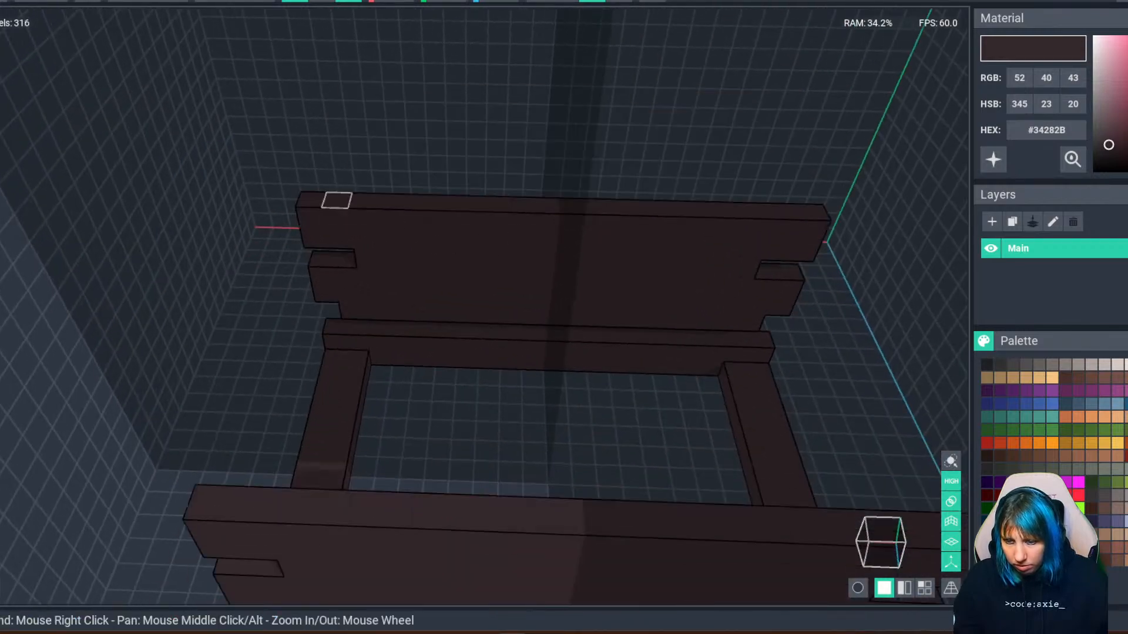
Heighten the long sides by another row and cut away voxels between the middle and top slats.
{"action": "right_click_drag", "start_coordinate": [336, 200], "coordinate": [563, 167]}
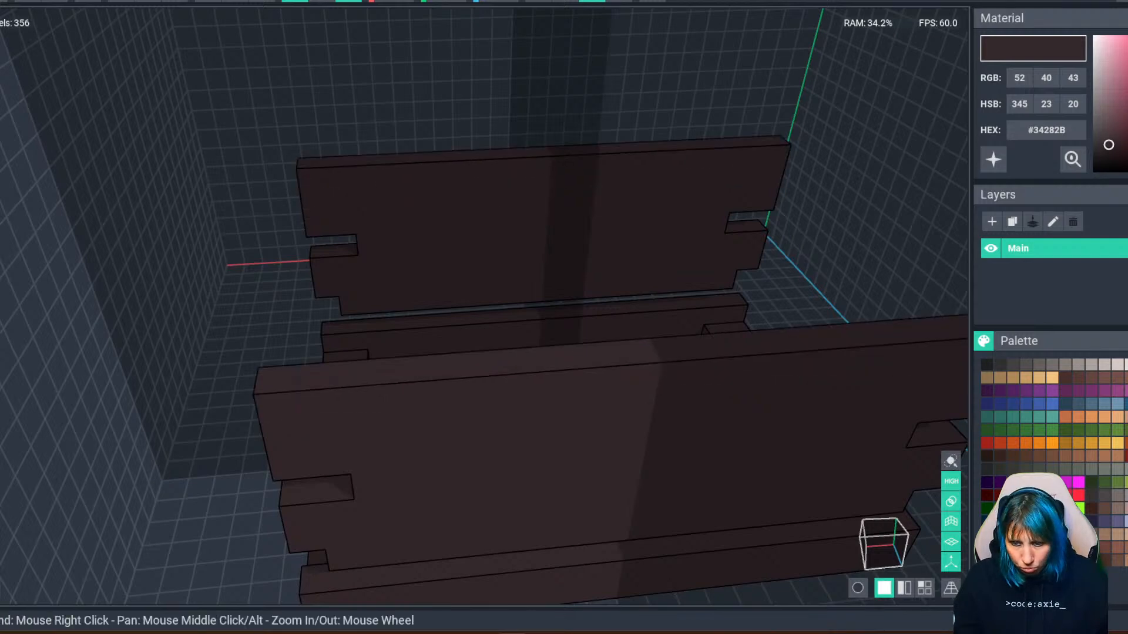
{"action": "left_click", "coordinate": [322, 250]}
{"action": "right_click_drag", "start_coordinate": [322, 250], "coordinate": [342, 224]}
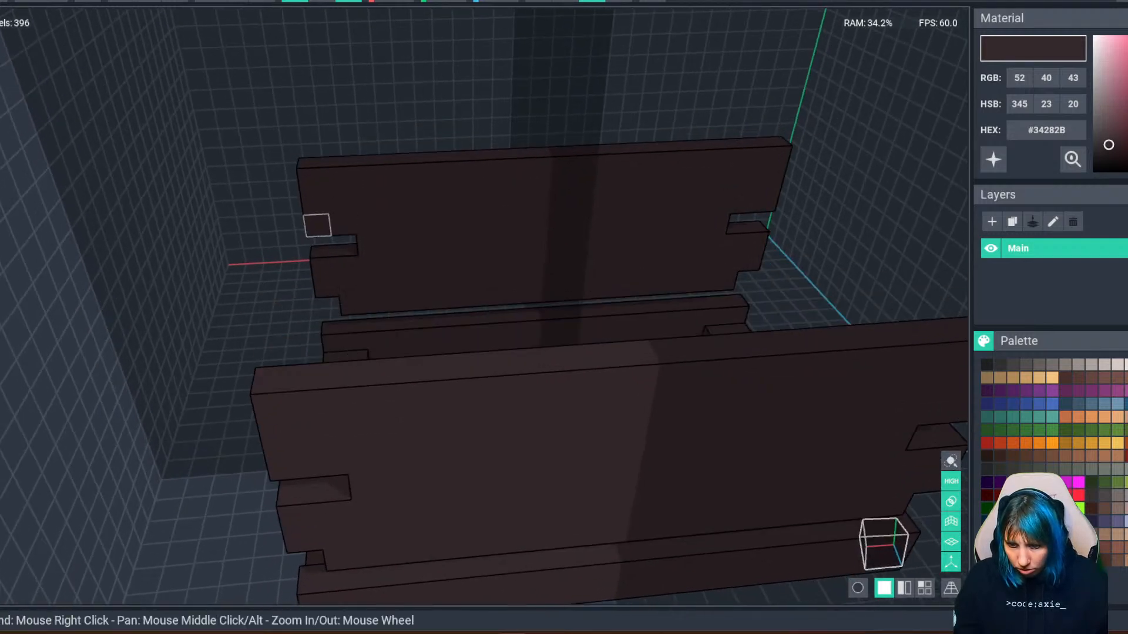
{"action": "left_click", "coordinate": [322, 229]}
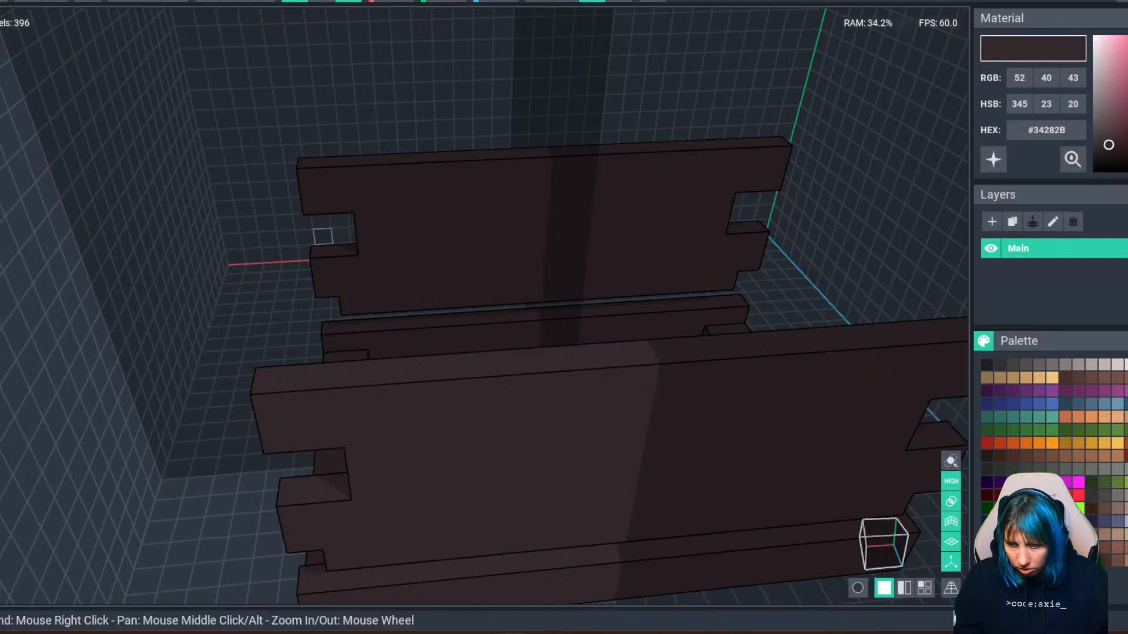
{"action": "left_click_drag", "start_coordinate": [369, 245], "coordinate": [547, 234]}
Remove the extra rows stacked above the first upper slat on both long sides.
{"action": "scroll", "coordinate": [464, 298], "scroll_direction": "down", "scroll_amount": 3}
{"action": "left_click", "coordinate": [464, 299]}
{"action": "right_click_drag", "start_coordinate": [464, 299], "coordinate": [468, 297]}
{"action": "left_click_drag", "start_coordinate": [280, 333], "coordinate": [552, 304]}
{"action": "left_click_drag", "start_coordinate": [651, 318], "coordinate": [677, 341]}
{"action": "mouse_move", "coordinate": [372, 344]}
{"action": "right_mouse_down"}
{"action": "mouse_move", "coordinate": [365, 350]}
{"action": "mouse_move", "coordinate": [393, 338]}
{"action": "mouse_move", "coordinate": [390, 304]}
{"action": "mouse_move", "coordinate": [279, 325]}
{"action": "mouse_move", "coordinate": [328, 311]}
{"action": "right_mouse_up"}
{"action": "left_click", "coordinate": [366, 349]}
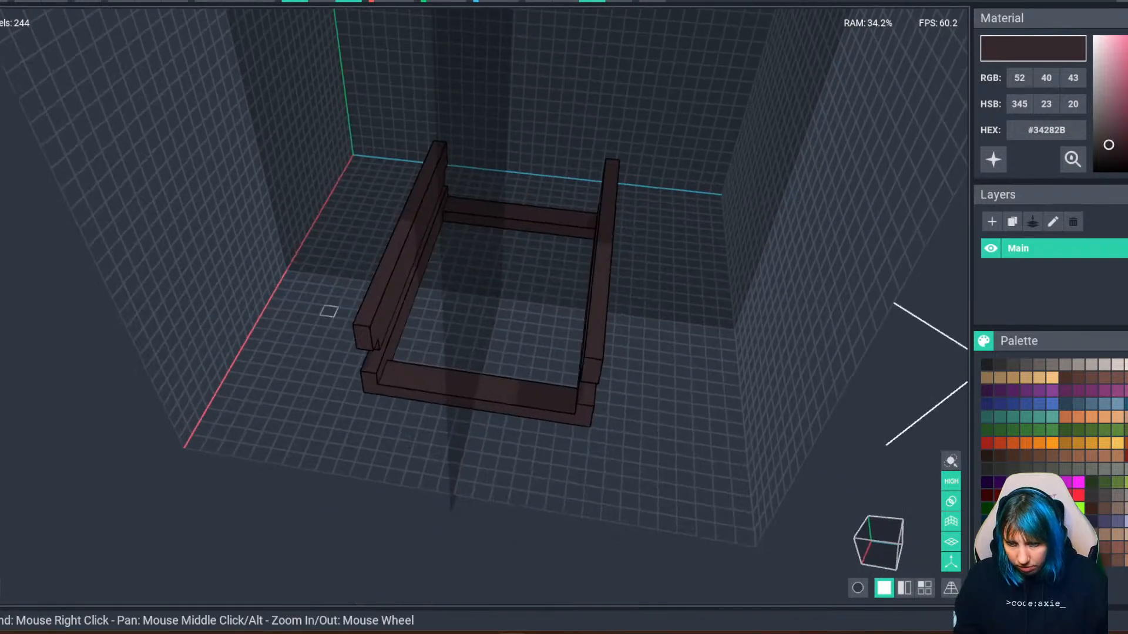
{"action": "left_click_drag", "start_coordinate": [370, 388], "coordinate": [532, 413]}
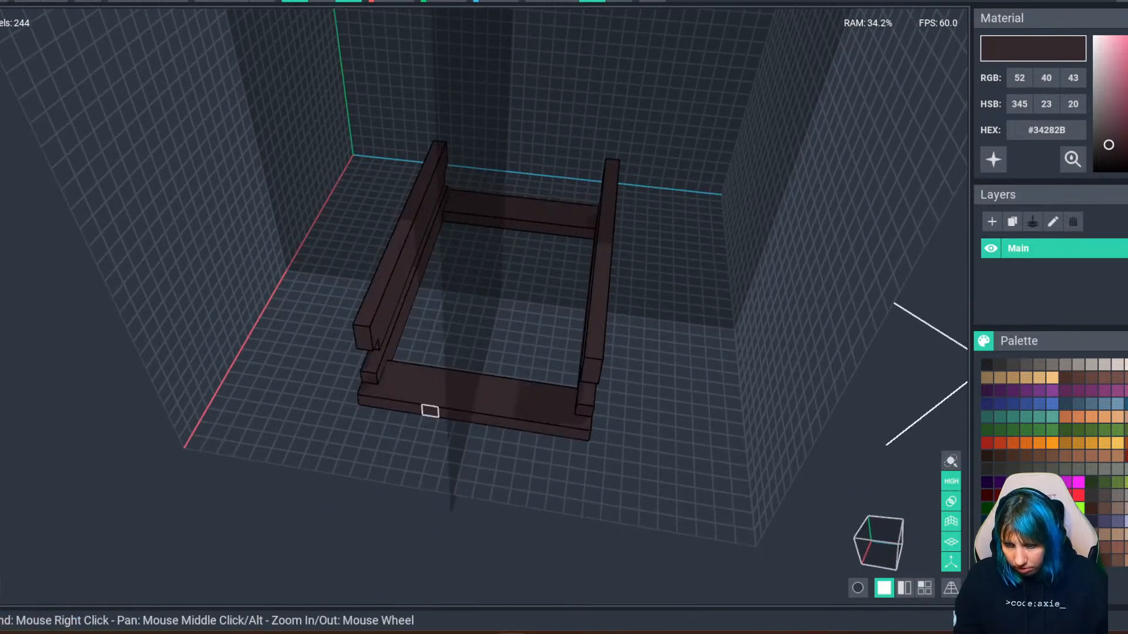
{"action": "key", "text": "ctrl+z"}
Extend the ends of the lower frame outward by one voxel and fill a matching strip along both short sides.
{"action": "right_click_drag", "start_coordinate": [369, 378], "coordinate": [410, 393]}
{"action": "scroll", "coordinate": [411, 393], "scroll_direction": "up", "scroll_amount": 4}
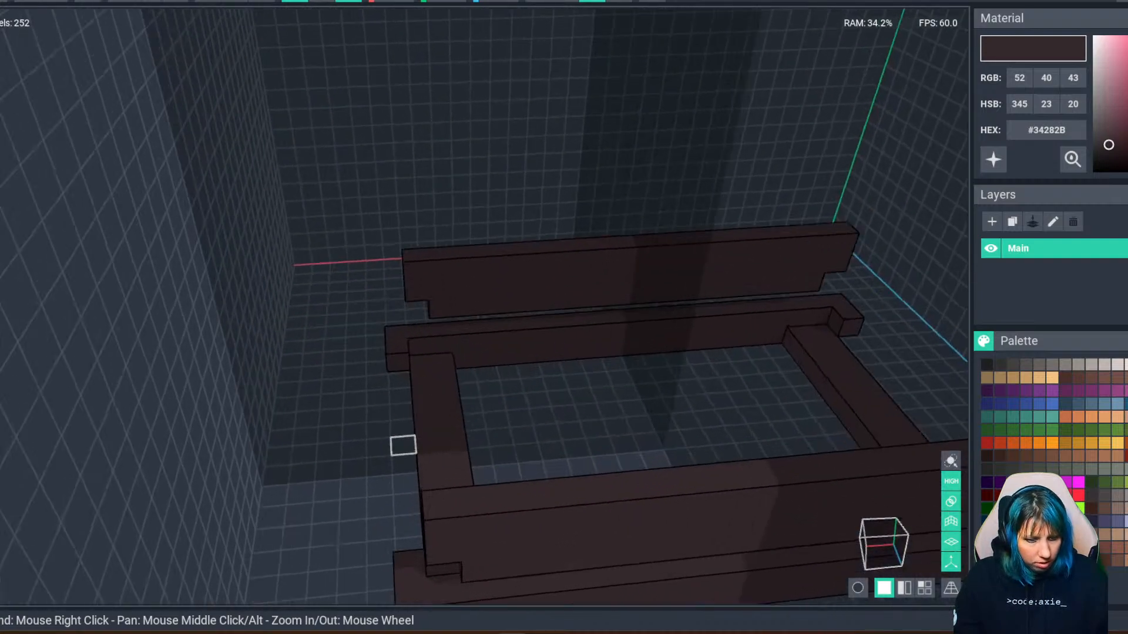
{"action": "right_click_drag", "start_coordinate": [403, 446], "coordinate": [398, 385]}
{"action": "left_click_drag", "start_coordinate": [395, 370], "coordinate": [392, 414]}
{"action": "right_click_drag", "start_coordinate": [392, 414], "coordinate": [398, 428]}
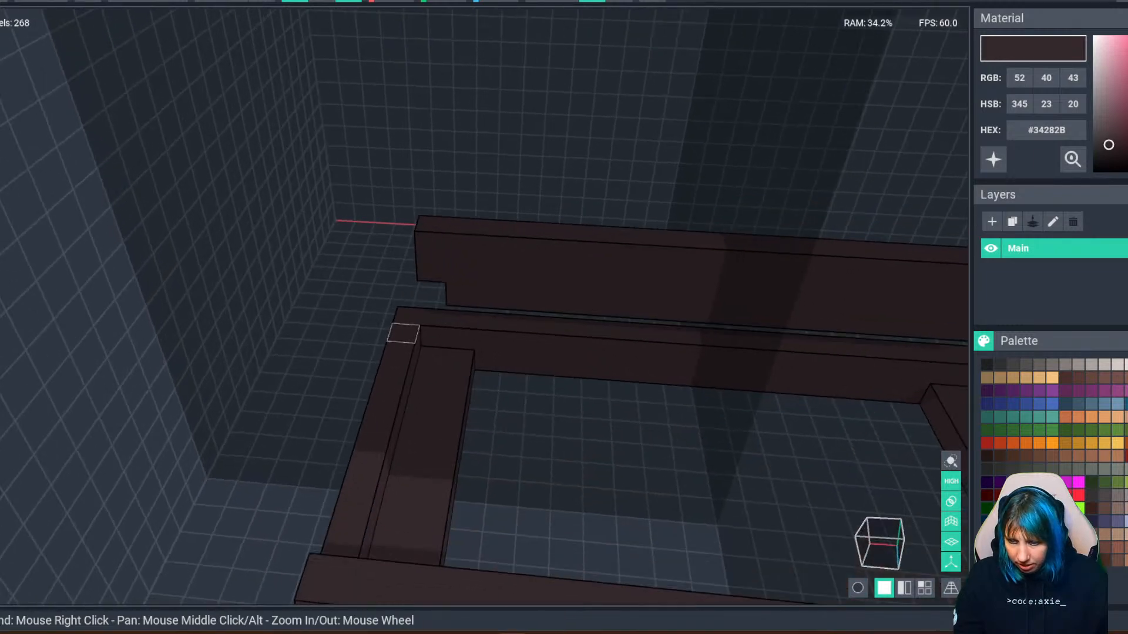
Raise the crate's short side walls row by row to the height of the long sides' upper slats.
{"action": "left_click_drag", "start_coordinate": [403, 330], "coordinate": [356, 497]}
{"action": "left_click", "coordinate": [383, 292]}
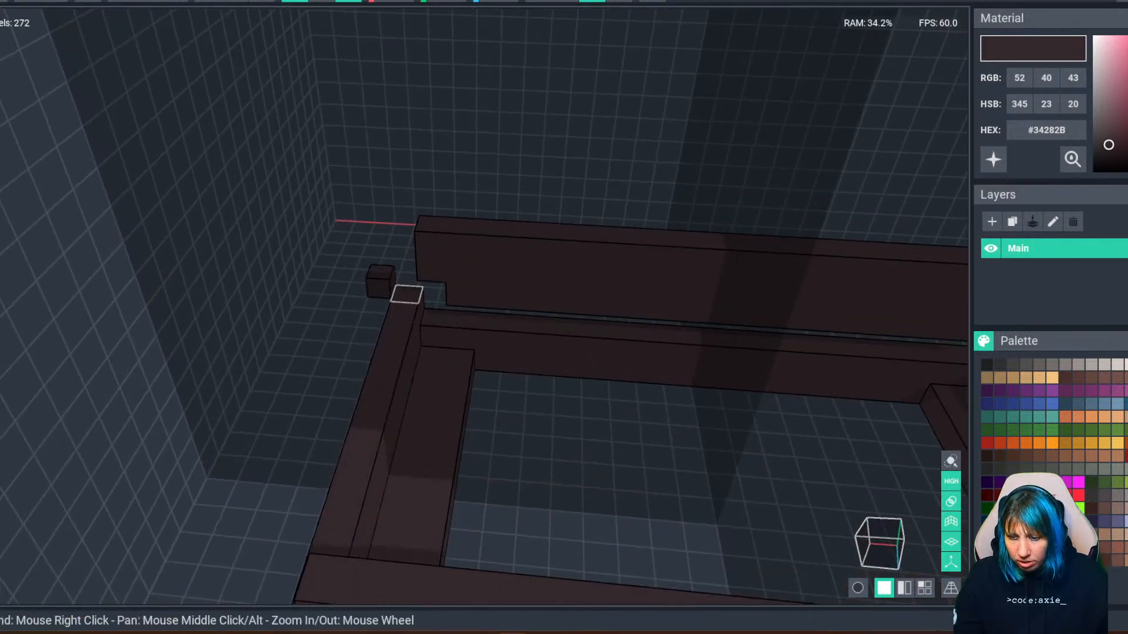
{"action": "key", "text": "ctrl+z"}
{"action": "mouse_move", "coordinate": [405, 294]}
{"action": "left_mouse_down"}
{"action": "mouse_move", "coordinate": [345, 501]}
{"action": "mouse_move", "coordinate": [400, 287]}
{"action": "mouse_move", "coordinate": [347, 417]}
{"action": "left_mouse_up"}
{"action": "left_click_drag", "start_coordinate": [403, 248], "coordinate": [329, 466]}
Build a wide stepped central post over the gap on both long sides, with a divider wall across the crate's middle.
{"action": "right_click_drag", "start_coordinate": [411, 393], "coordinate": [411, 393]}
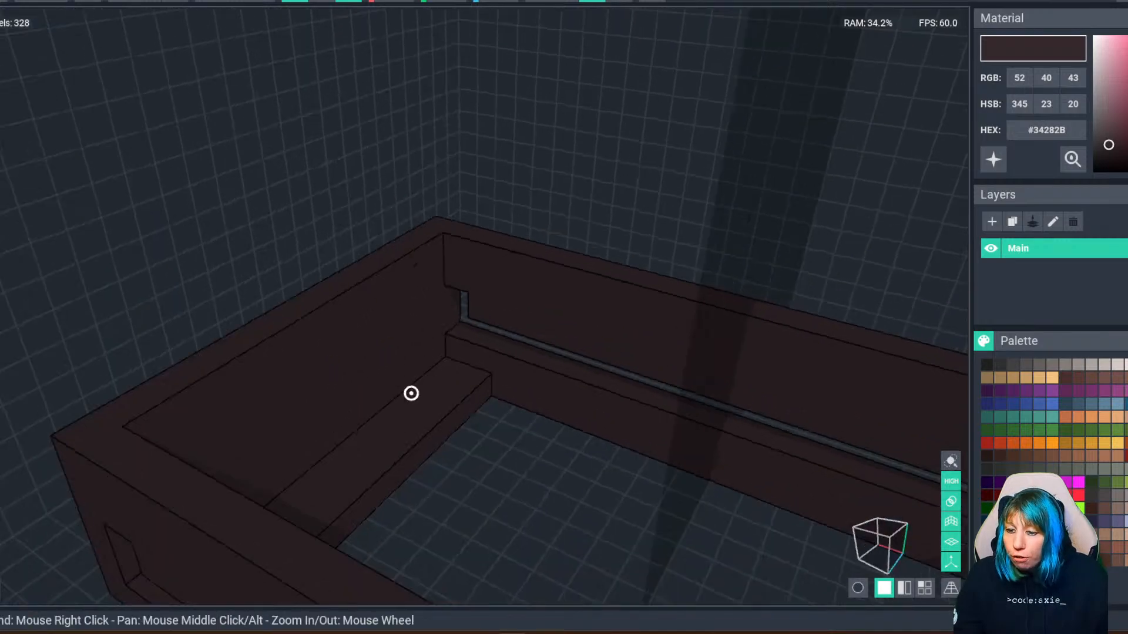
{"action": "scroll", "coordinate": [369, 455], "scroll_direction": "down", "scroll_amount": 3}
{"action": "mouse_move", "coordinate": [369, 455]}
{"action": "right_mouse_down"}
{"action": "mouse_move", "coordinate": [450, 440]}
{"action": "mouse_move", "coordinate": [533, 462]}
{"action": "right_mouse_up"}
{"action": "left_click", "coordinate": [506, 489]}
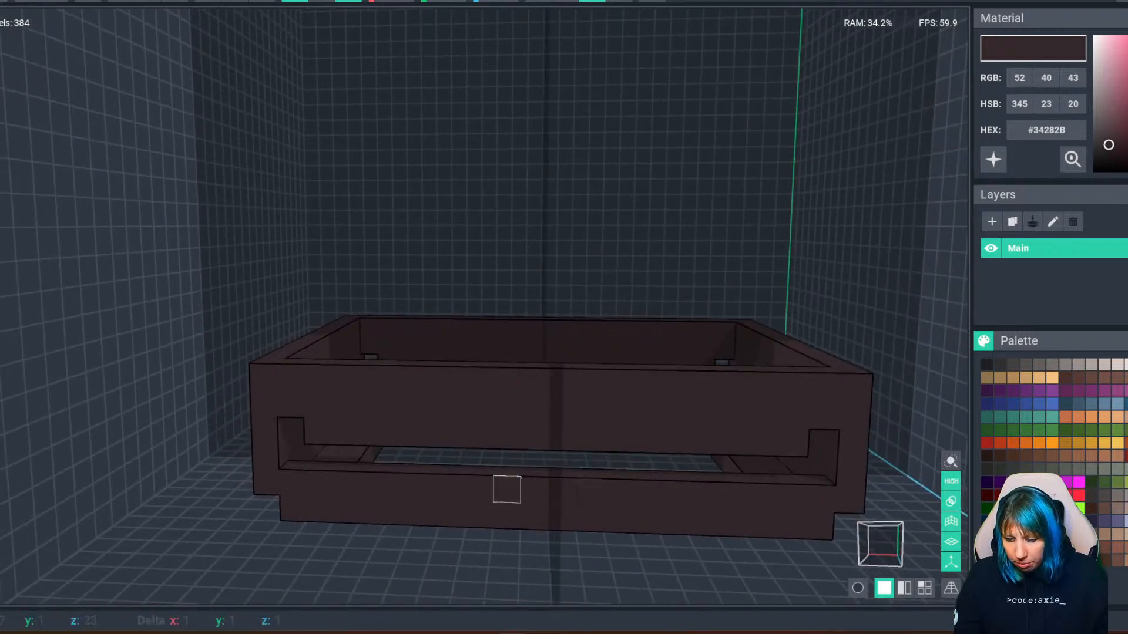
{"action": "left_click_drag", "start_coordinate": [507, 409], "coordinate": [505, 443]}
{"action": "left_click", "coordinate": [506, 471]}
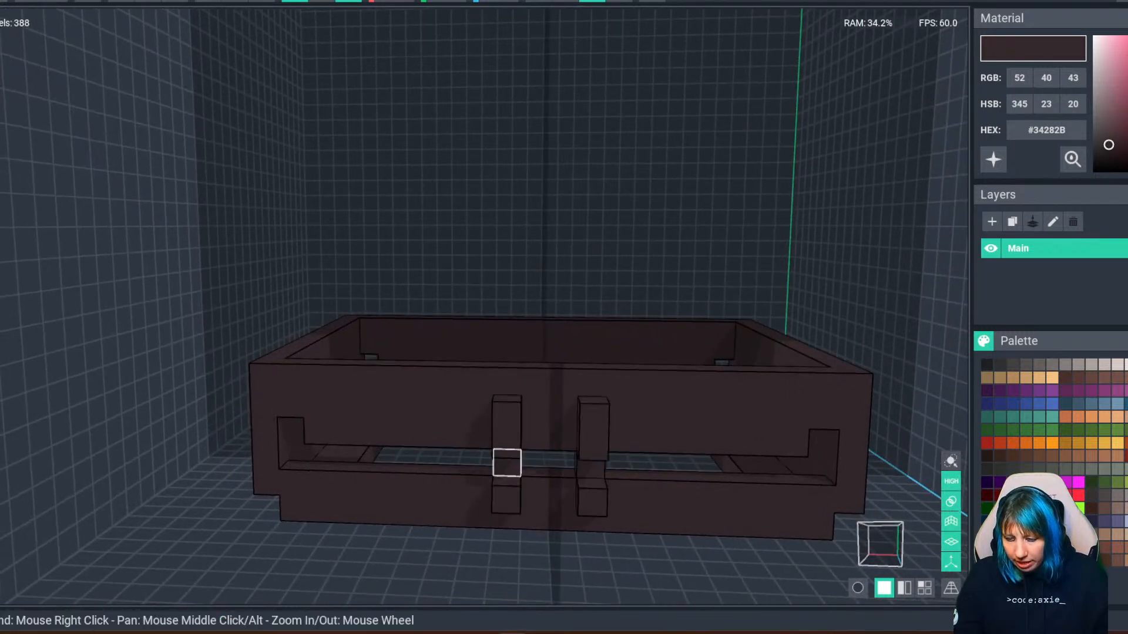
{"action": "right_click_drag", "start_coordinate": [506, 499], "coordinate": [462, 491]}
{"action": "left_click", "coordinate": [415, 481]}
{"action": "left_click", "coordinate": [499, 428]}
{"action": "right_click_drag", "start_coordinate": [501, 429], "coordinate": [534, 414]}
{"action": "left_click_drag", "start_coordinate": [535, 386], "coordinate": [545, 464]}
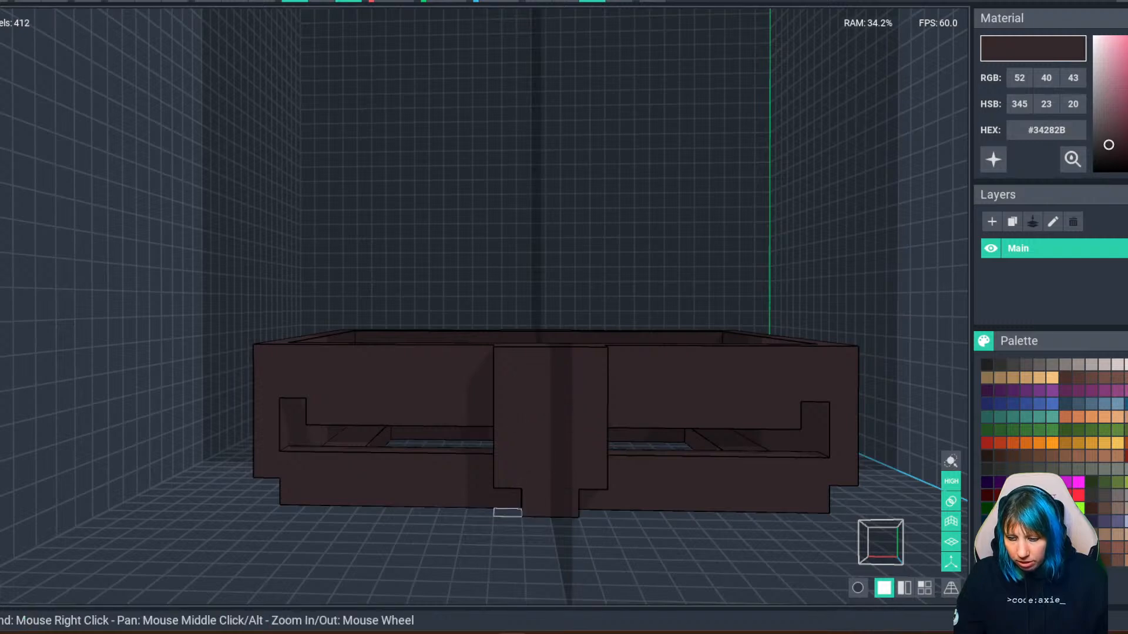
Add narrower vertical posts on both sides of each central post and raise them to the crate's rim.
{"action": "right_click_drag", "start_coordinate": [506, 494], "coordinate": [486, 498]}
{"action": "left_click_drag", "start_coordinate": [405, 503], "coordinate": [433, 422]}
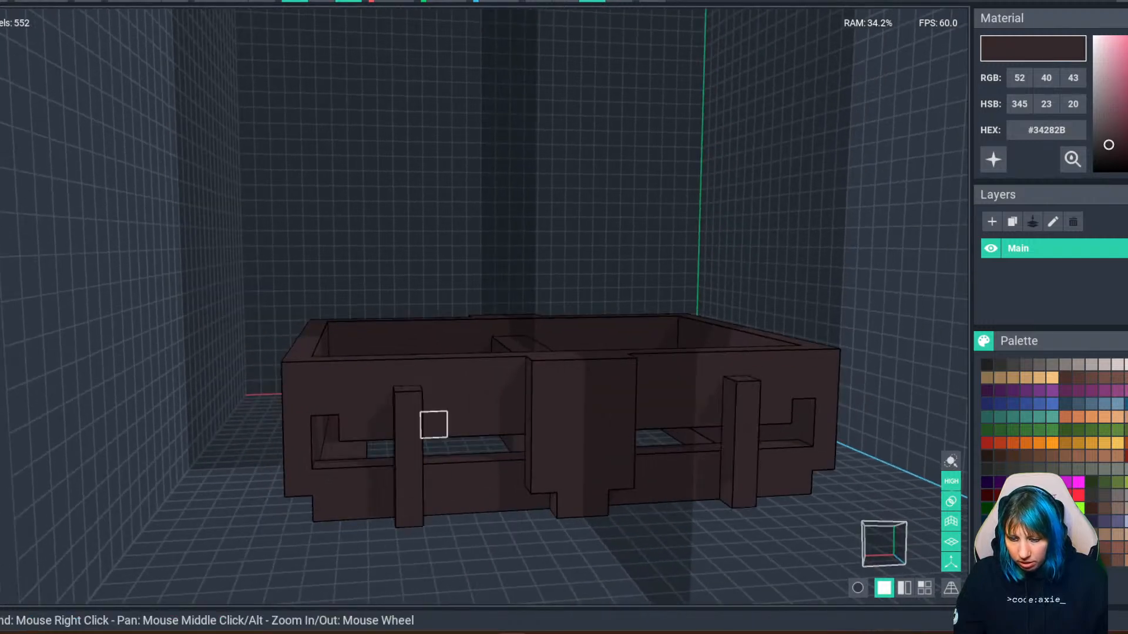
{"action": "right_click_drag", "start_coordinate": [433, 498], "coordinate": [367, 456]}
{"action": "left_click_drag", "start_coordinate": [387, 372], "coordinate": [415, 372]}
{"action": "right_click_drag", "start_coordinate": [415, 373], "coordinate": [368, 455]}
{"action": "middle_click_drag", "start_coordinate": [367, 455], "coordinate": [375, 424]}
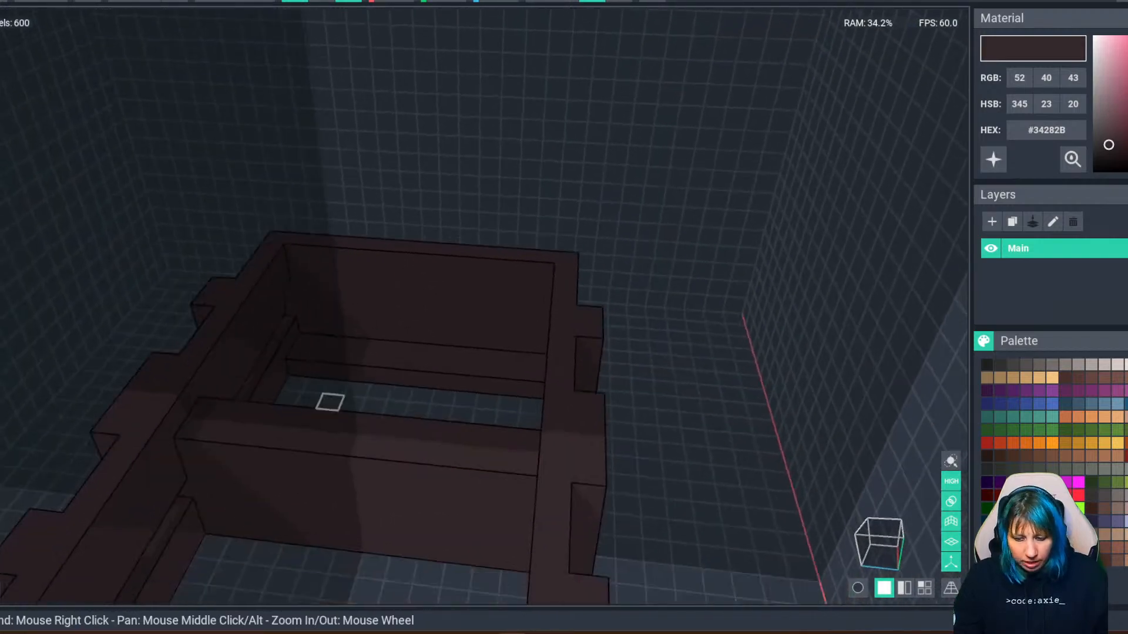
{"action": "mouse_move", "coordinate": [262, 414]}
{"action": "right_mouse_down"}
{"action": "mouse_move", "coordinate": [309, 464]}
{"action": "mouse_move", "coordinate": [347, 449]}
{"action": "right_mouse_up"}
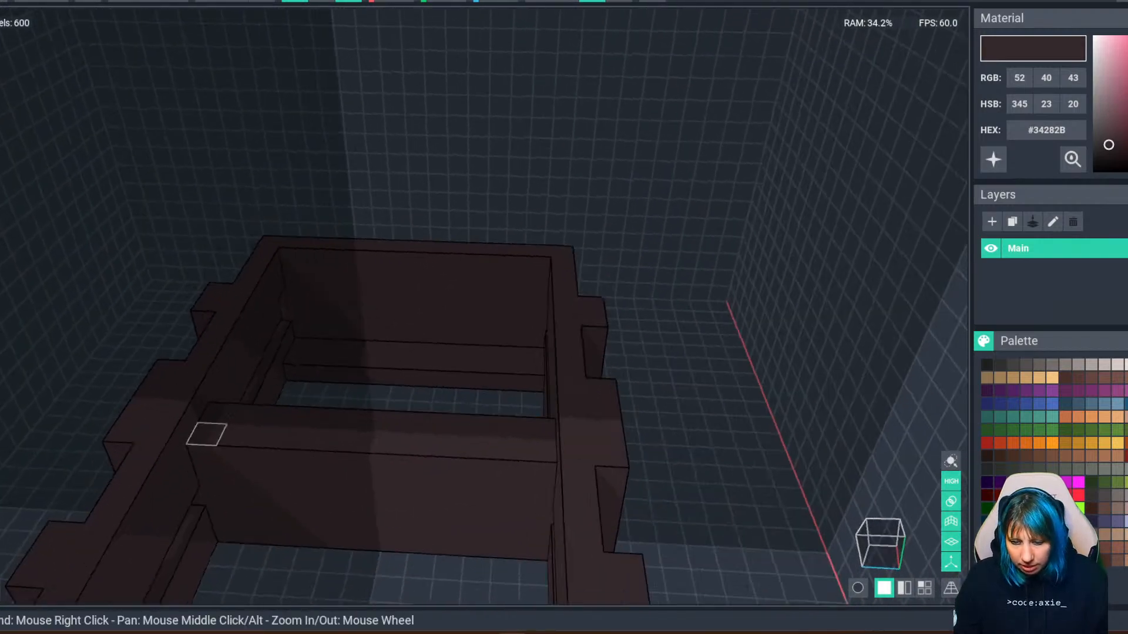
Remove the divider wall across the crate's middle so the interior is one open space.
{"action": "mouse_move", "coordinate": [219, 413]}
{"action": "left_mouse_down"}
{"action": "mouse_move", "coordinate": [538, 525]}
{"action": "mouse_move", "coordinate": [535, 546]}
{"action": "left_mouse_up"}
{"action": "right_click_drag", "start_coordinate": [364, 562], "coordinate": [289, 514]}
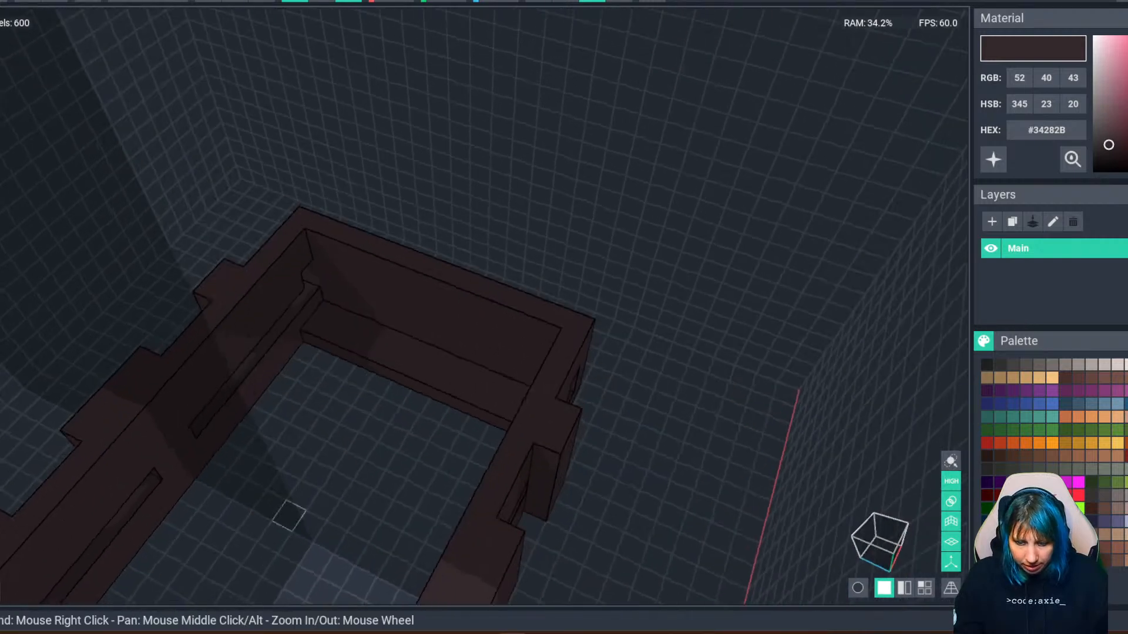
{"action": "middle_click_drag", "start_coordinate": [290, 514], "coordinate": [333, 452]}
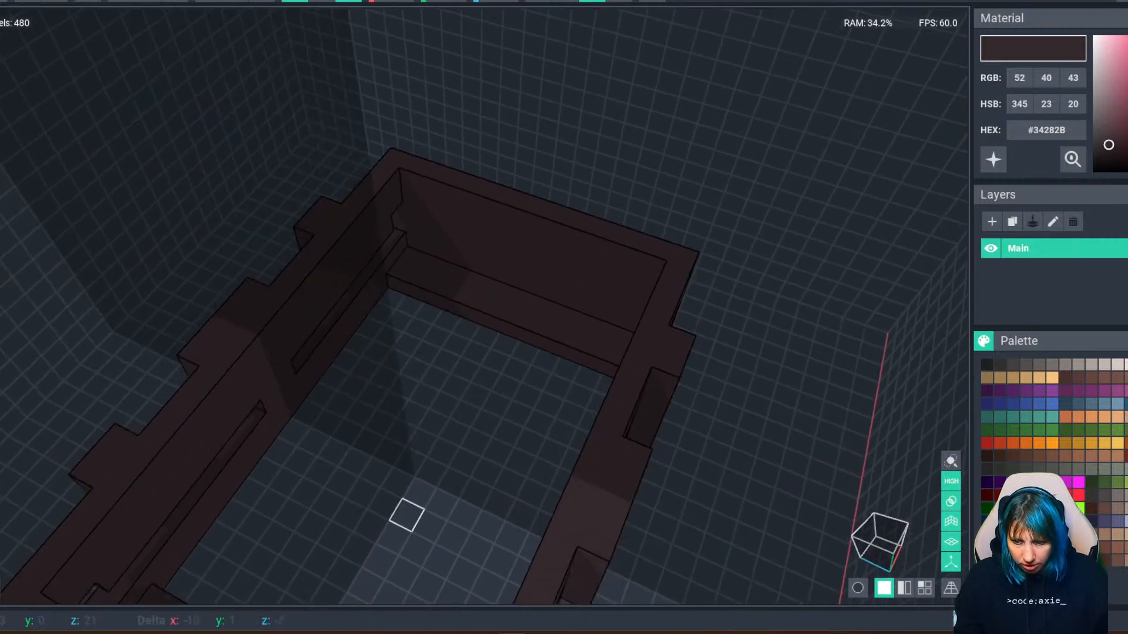
{"action": "middle_click_drag", "start_coordinate": [479, 325], "coordinate": [503, 302]}
{"action": "right_click_drag", "start_coordinate": [503, 303], "coordinate": [363, 536]}
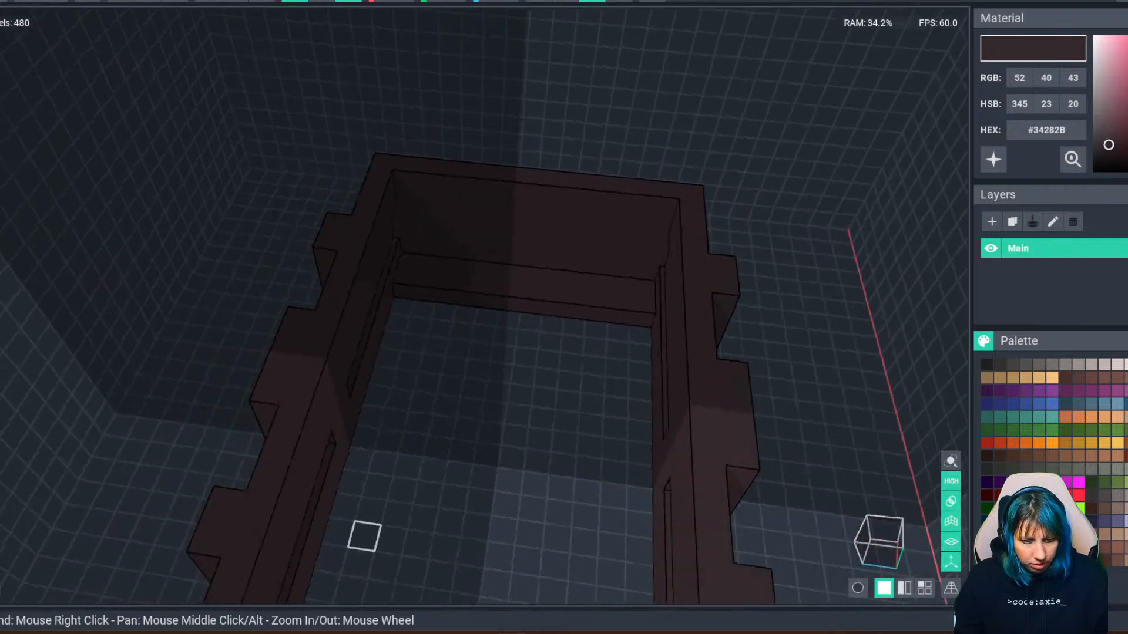
{"action": "middle_click_drag", "start_coordinate": [362, 536], "coordinate": [346, 461]}
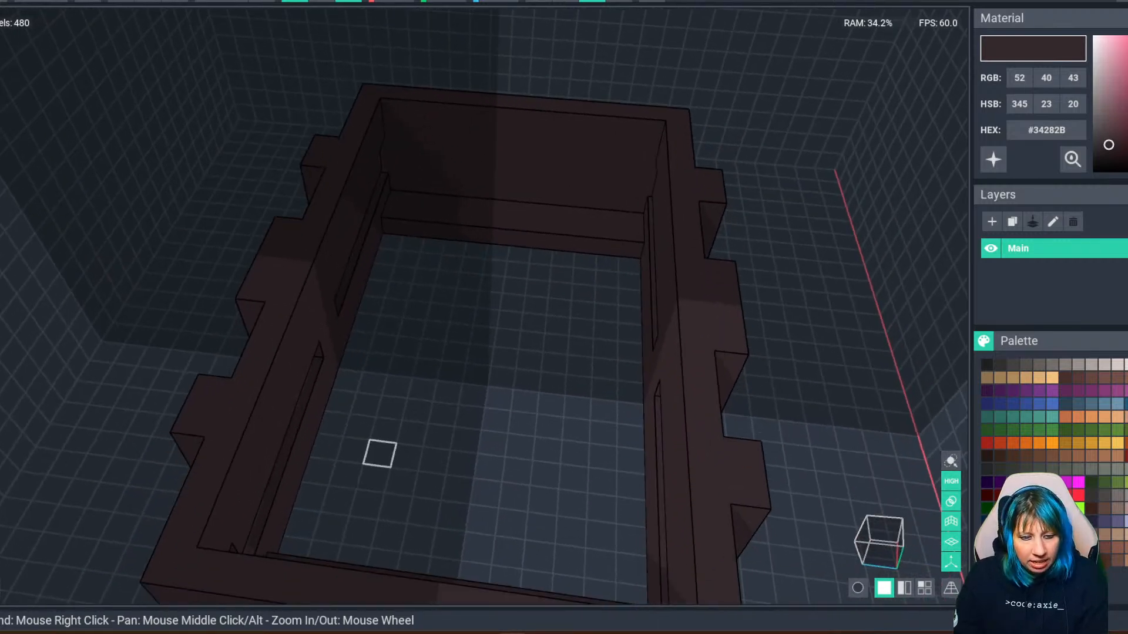
{"action": "right_click_drag", "start_coordinate": [379, 453], "coordinate": [431, 433]}
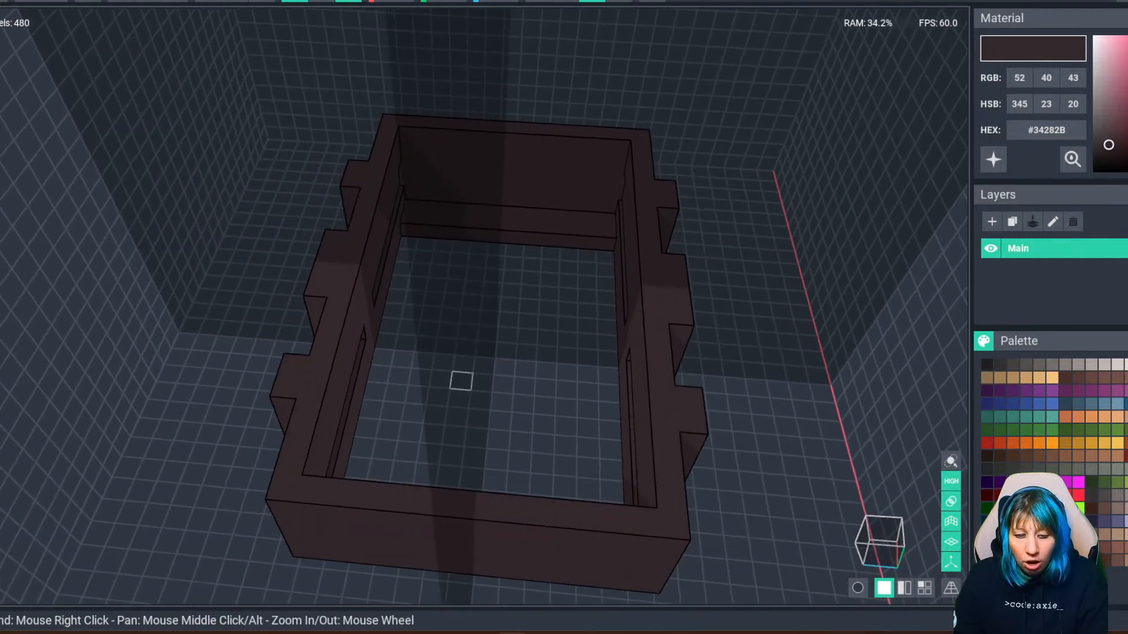
Fill the crate's whole inner floor with a one-voxel layer in dark brown #34282B.
{"action": "right_click_drag", "start_coordinate": [461, 381], "coordinate": [461, 389]}
{"action": "scroll", "coordinate": [461, 389], "scroll_direction": "up", "scroll_amount": 2}
{"action": "right_click_drag", "start_coordinate": [405, 258], "coordinate": [405, 284]}
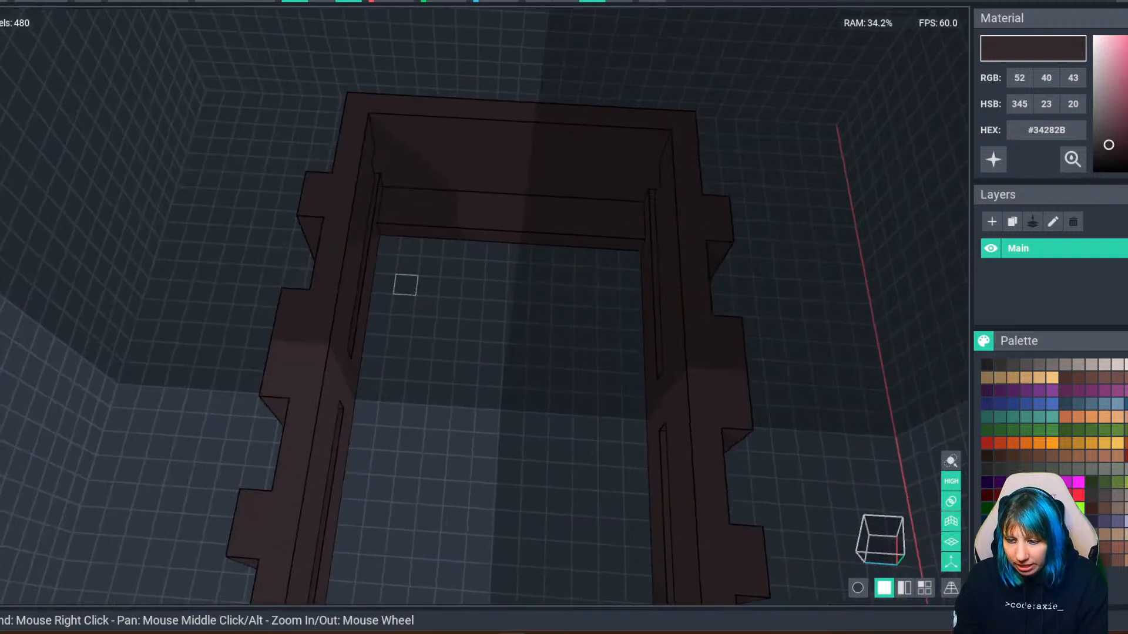
{"action": "left_click_drag", "start_coordinate": [389, 245], "coordinate": [562, 496]}
{"action": "right_click_drag", "start_coordinate": [561, 496], "coordinate": [514, 456]}
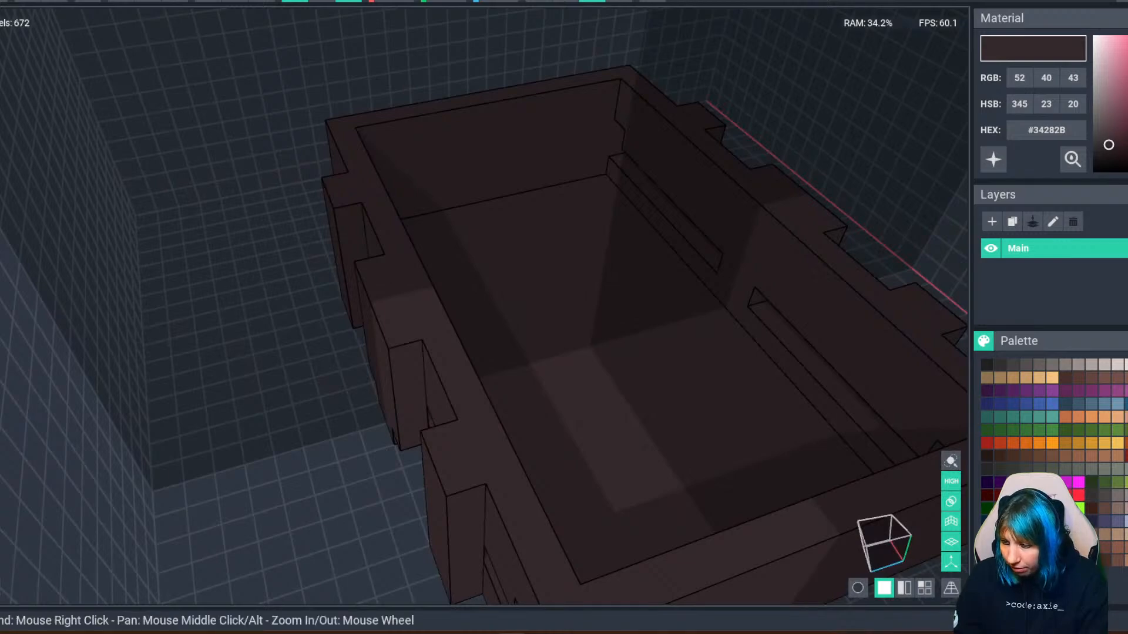
{"action": "right_click_drag", "start_coordinate": [394, 439], "coordinate": [289, 390]}
{"action": "right_click_drag", "start_coordinate": [531, 351], "coordinate": [338, 436]}
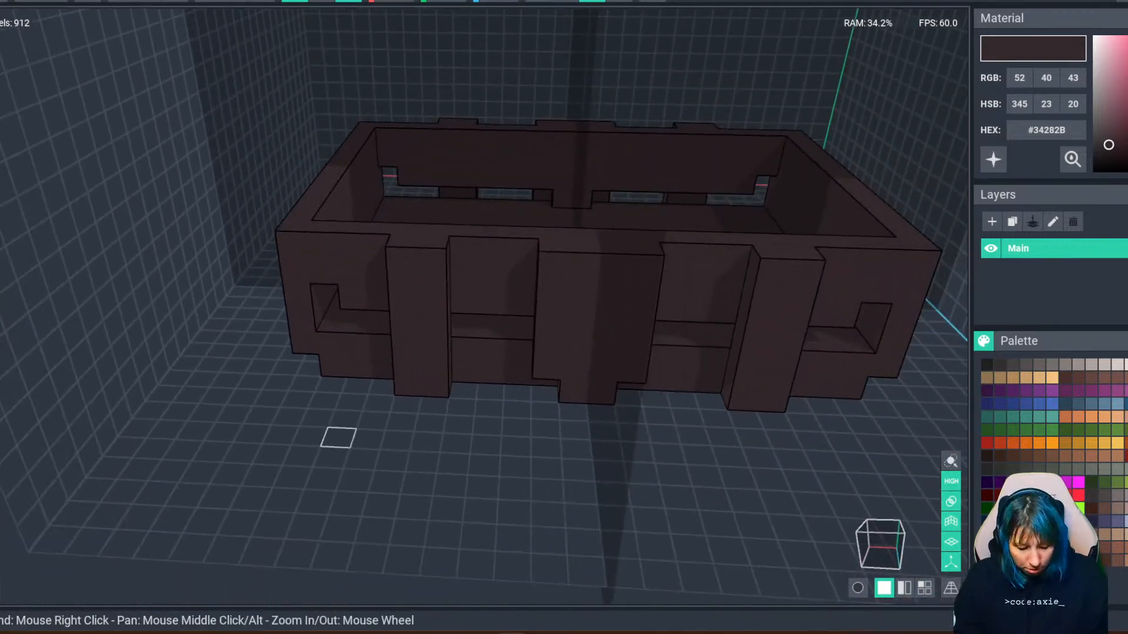
{"action": "key", "text": "ctrl+z"}
Turn off the active mirror options and set the material to brown #66463D.
{"action": "right_click_drag", "start_coordinate": [378, 403], "coordinate": [345, 416]}
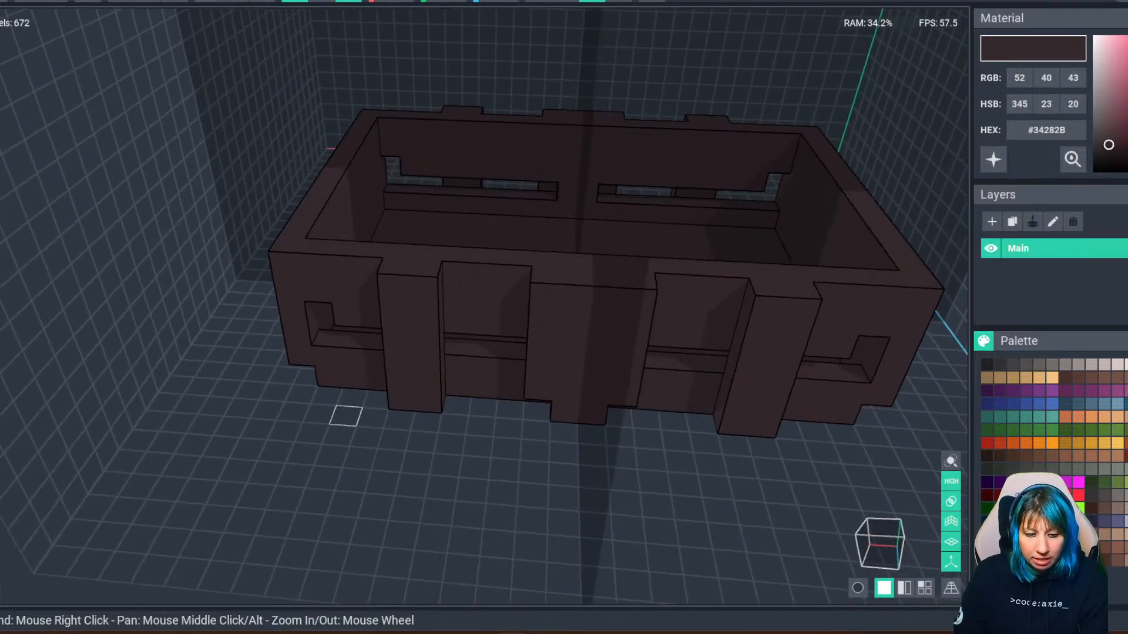
{"action": "right_click_drag", "start_coordinate": [458, 366], "coordinate": [474, 387]}
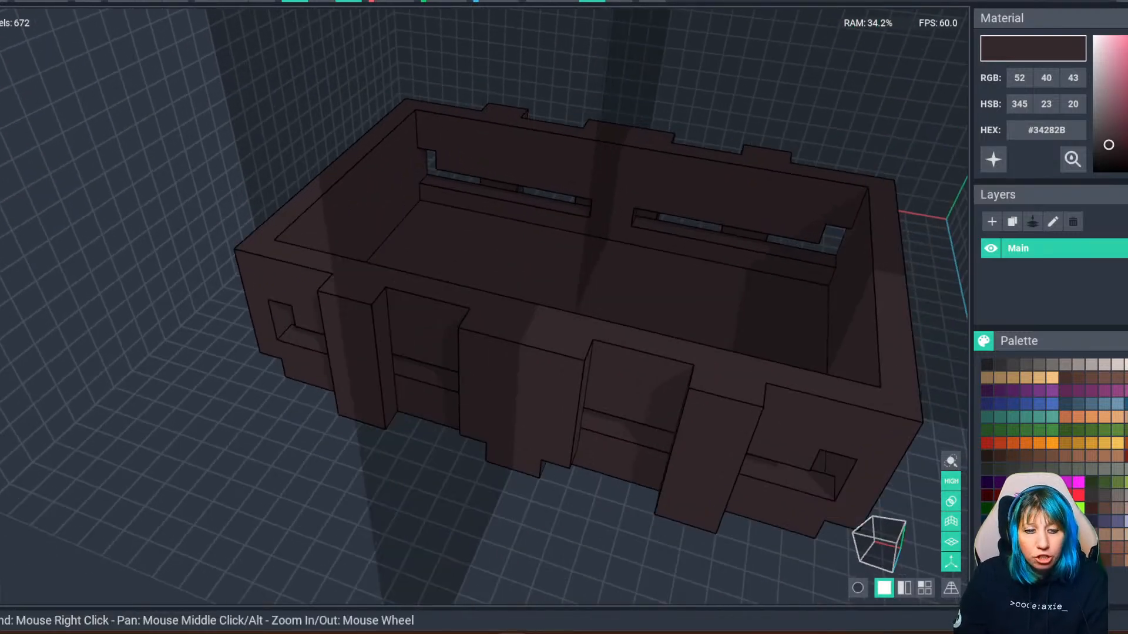
{"action": "right_click_drag", "start_coordinate": [771, 423], "coordinate": [526, 398]}
{"action": "left_click", "coordinate": [348, 2]}
{"action": "left_click", "coordinate": [295, 1]}
{"action": "right_click_drag", "start_coordinate": [353, 229], "coordinate": [360, 368]}
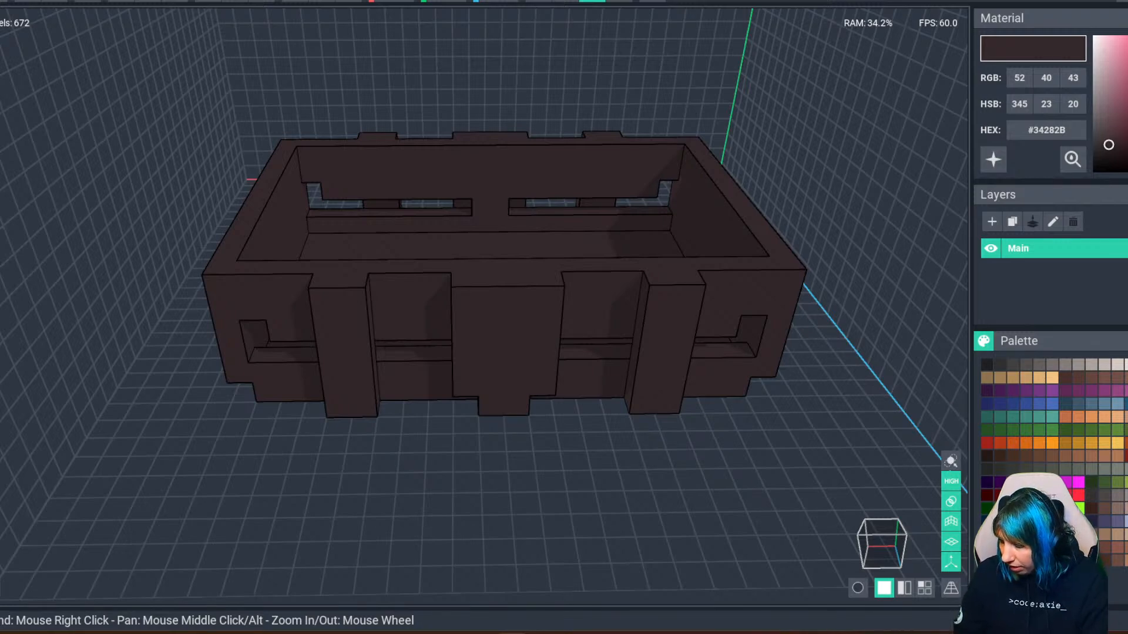
{"action": "left_click", "coordinate": [987, 456]}
{"action": "left_click", "coordinate": [1091, 377]}
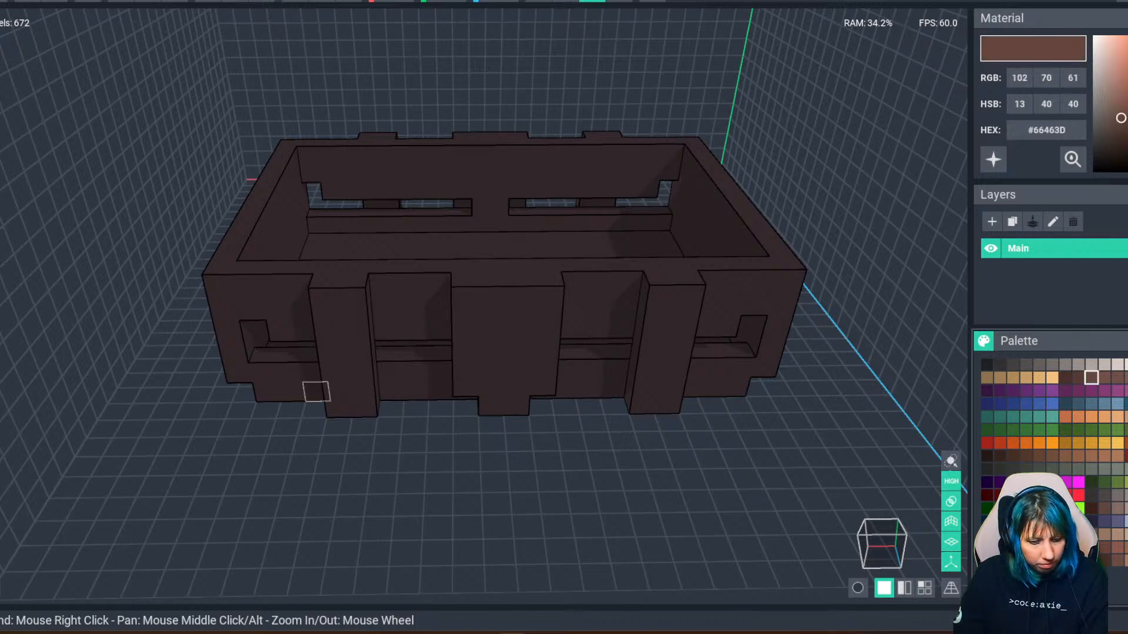
Save the model, then build a bottle in one far corner: a 5 by 5 body six voxels high with a 3 by 3 cap.
{"action": "scroll", "coordinate": [271, 406], "scroll_direction": "up", "scroll_amount": 10}
{"action": "right_click_drag", "start_coordinate": [289, 400], "coordinate": [282, 395]}
{"action": "key", "text": "ctrl+s"}
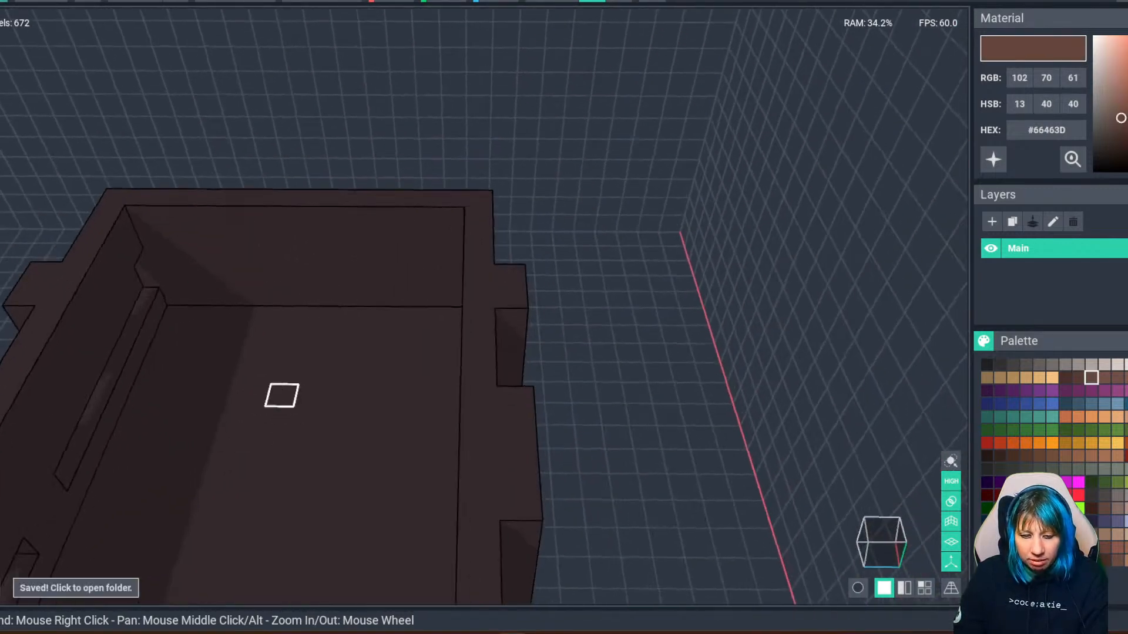
{"action": "middle_click_drag", "start_coordinate": [247, 418], "coordinate": [282, 404]}
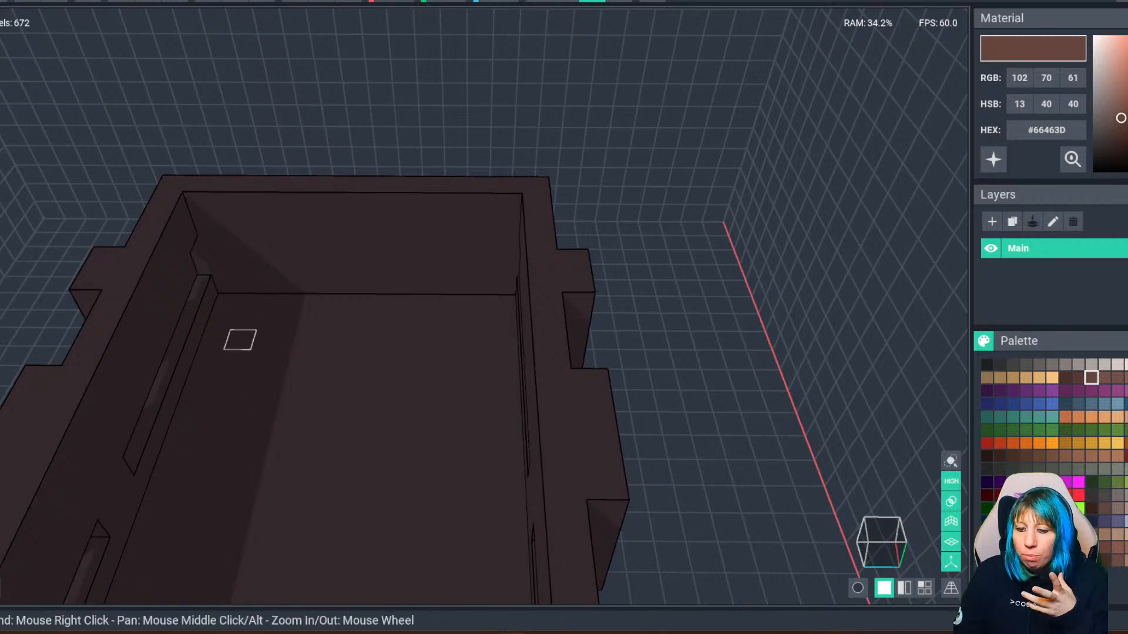
{"action": "left_click_drag", "start_coordinate": [239, 337], "coordinate": [314, 385]}
{"action": "mouse_move", "coordinate": [252, 302]}
{"action": "left_mouse_down"}
{"action": "mouse_move", "coordinate": [327, 302]}
{"action": "mouse_move", "coordinate": [215, 318]}
{"action": "mouse_move", "coordinate": [196, 379]}
{"action": "mouse_move", "coordinate": [264, 244]}
{"action": "mouse_move", "coordinate": [316, 226]}
{"action": "mouse_move", "coordinate": [310, 203]}
{"action": "mouse_move", "coordinate": [304, 216]}
{"action": "left_mouse_up"}
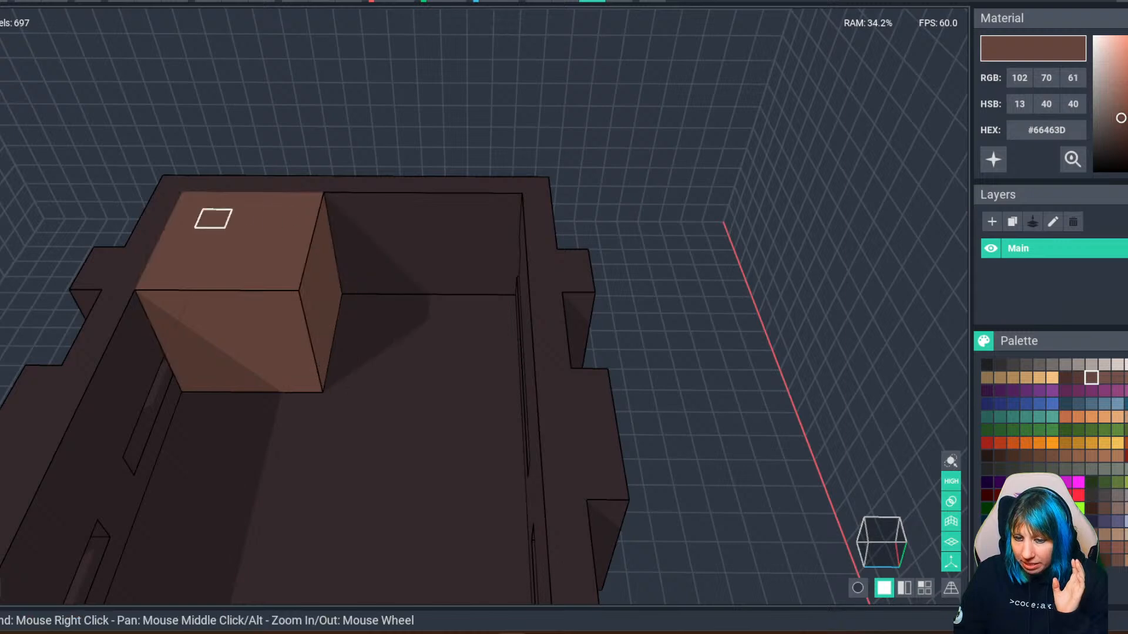
{"action": "left_click_drag", "start_coordinate": [188, 201], "coordinate": [279, 278]}
{"action": "mouse_move", "coordinate": [201, 191]}
{"action": "left_mouse_down"}
{"action": "mouse_move", "coordinate": [284, 234]}
{"action": "mouse_move", "coordinate": [252, 234]}
{"action": "mouse_move", "coordinate": [246, 255]}
{"action": "left_mouse_up"}
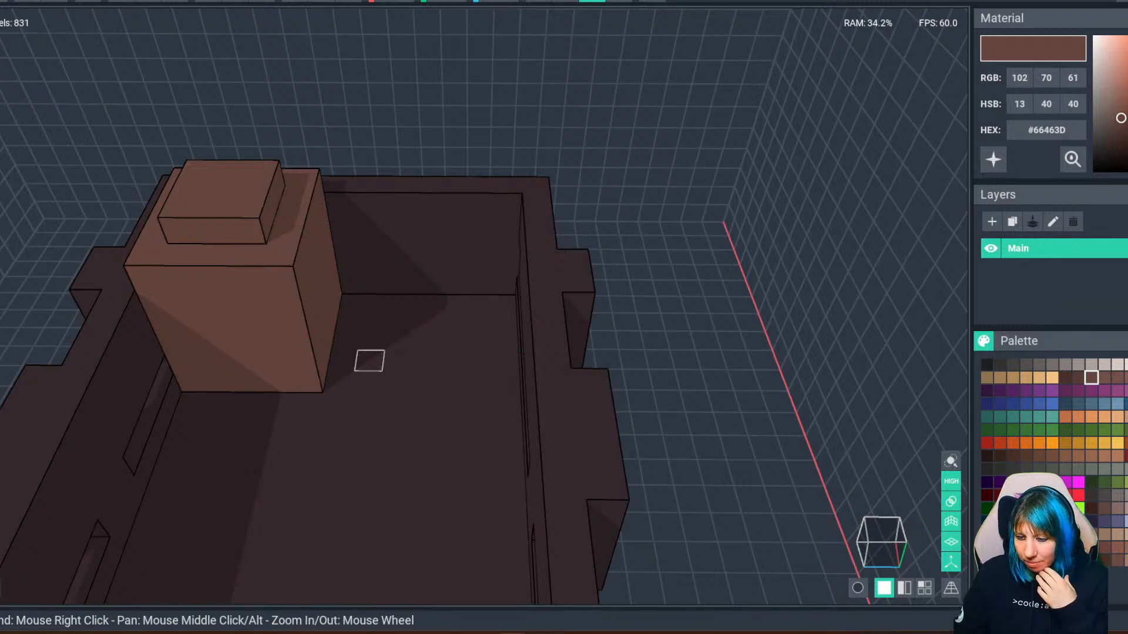
Build a second matching bottle in the adjacent corner, trimming its body to five voxels wide and adding a 3 by 3 cap.
{"action": "left_click_drag", "start_coordinate": [377, 303], "coordinate": [506, 364]}
{"action": "left_click_drag", "start_coordinate": [424, 322], "coordinate": [393, 201]}
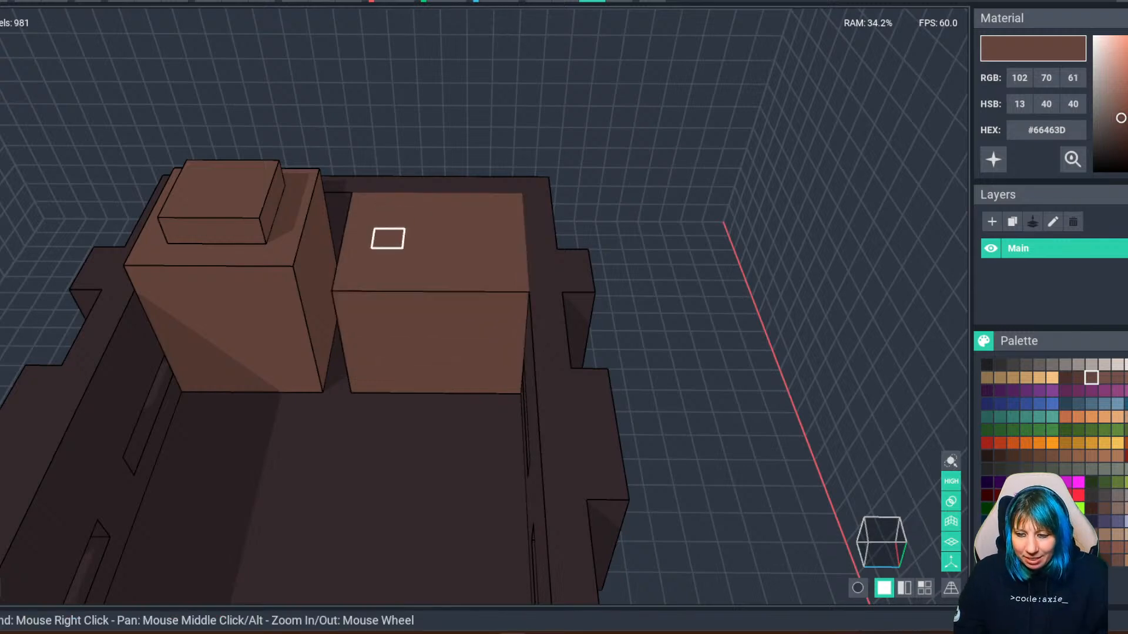
{"action": "mouse_move", "coordinate": [364, 202]}
{"action": "left_mouse_down"}
{"action": "mouse_move", "coordinate": [354, 258]}
{"action": "mouse_move", "coordinate": [365, 383]}
{"action": "left_mouse_up"}
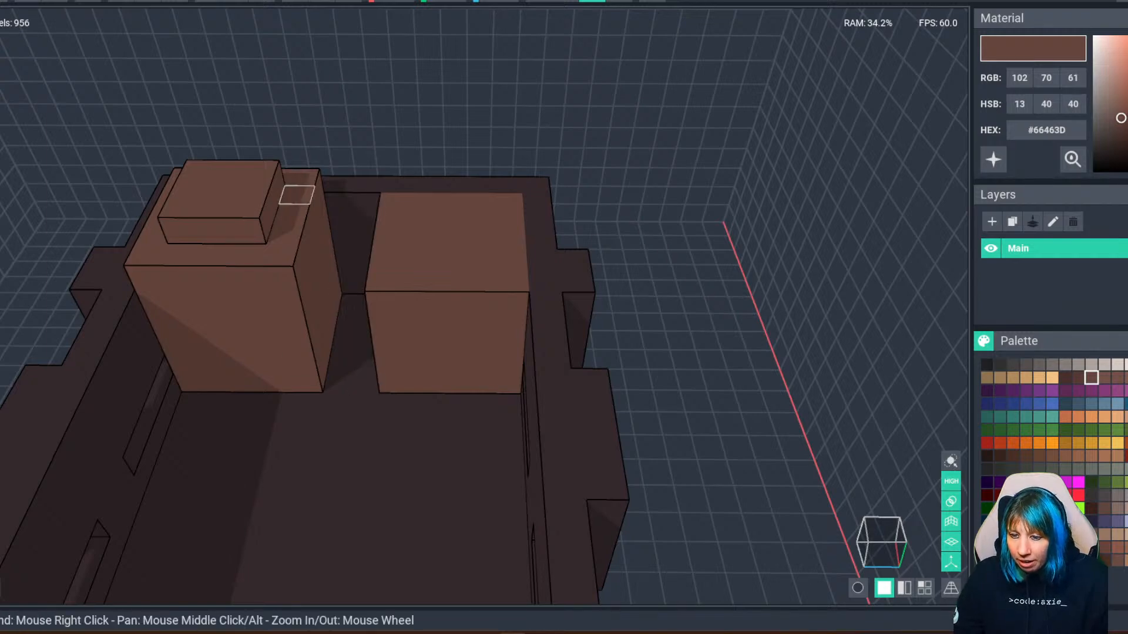
{"action": "left_click_drag", "start_coordinate": [392, 201], "coordinate": [512, 281]}
{"action": "right_click_drag", "start_coordinate": [358, 277], "coordinate": [329, 280]}
{"action": "right_click_drag", "start_coordinate": [444, 182], "coordinate": [415, 208]}
{"action": "left_click_drag", "start_coordinate": [413, 233], "coordinate": [468, 288]}
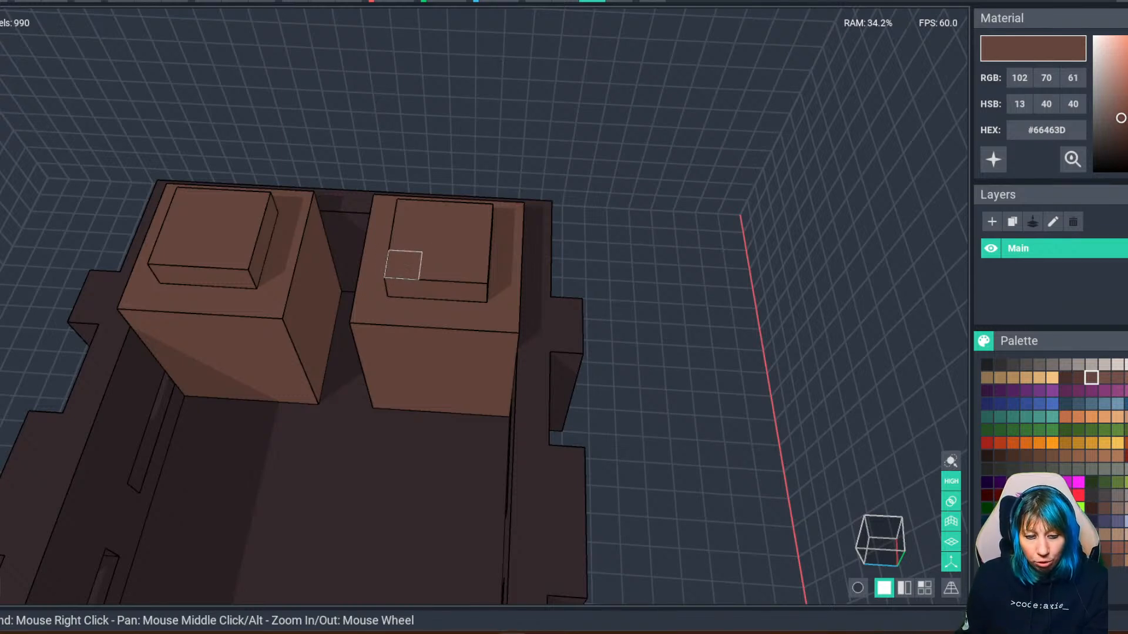
{"action": "right_click_drag", "start_coordinate": [402, 261], "coordinate": [436, 396]}
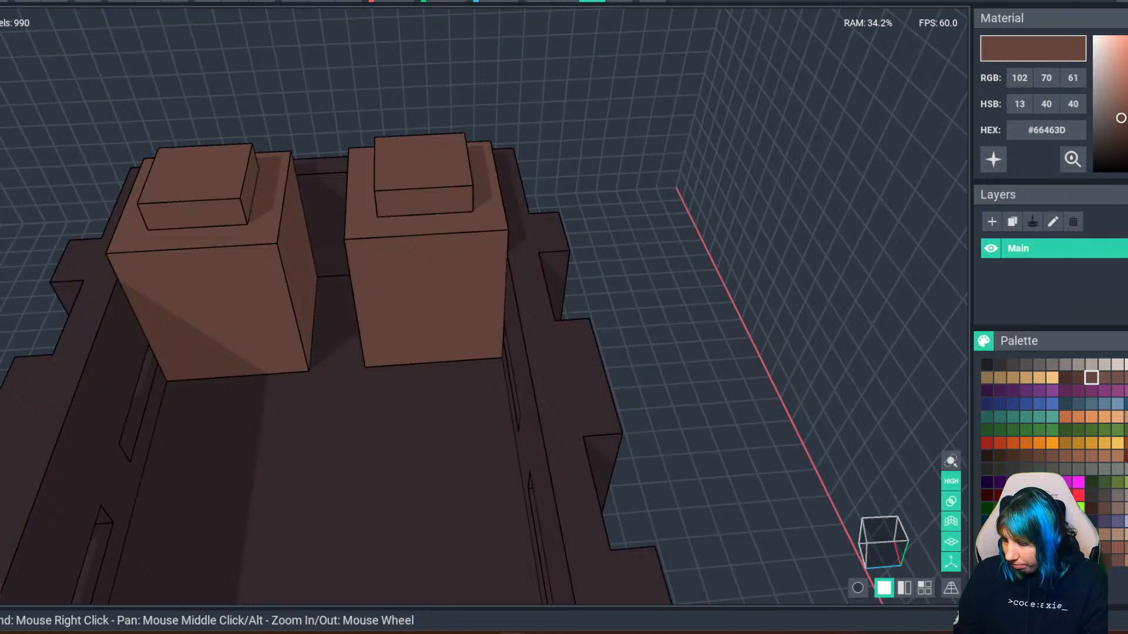
{"action": "left_click", "coordinate": [378, 424]}
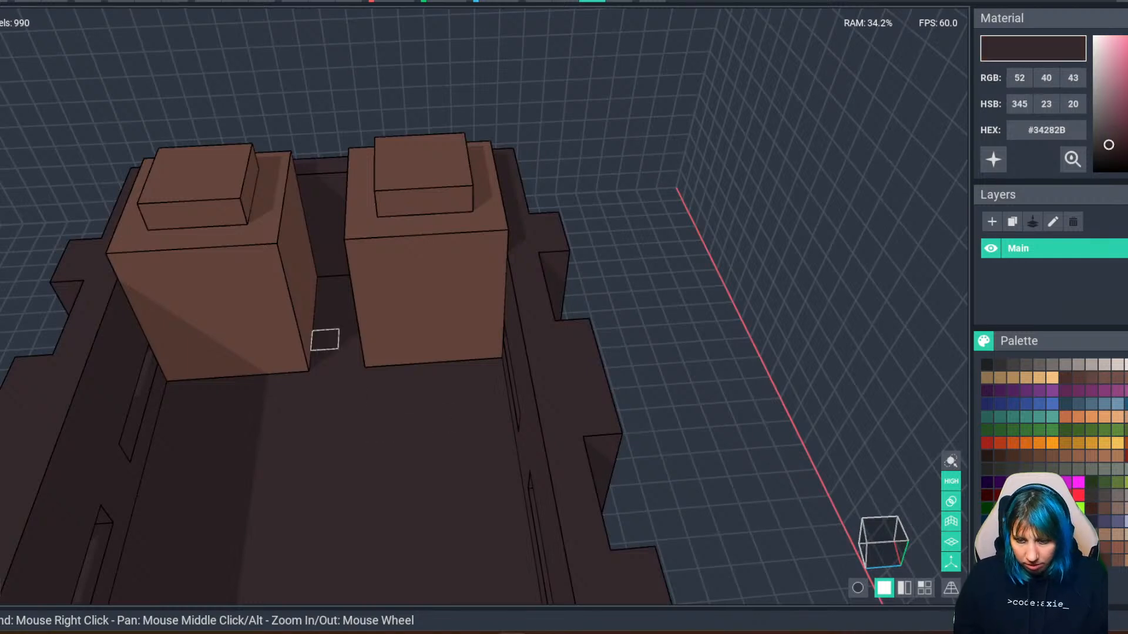
{"action": "mouse_move", "coordinate": [328, 284]}
{"action": "left_mouse_down"}
{"action": "mouse_move", "coordinate": [351, 357]}
{"action": "mouse_move", "coordinate": [315, 206]}
{"action": "mouse_move", "coordinate": [307, 299]}
{"action": "left_mouse_up"}
{"action": "left_click", "coordinate": [348, 339]}
{"action": "right_click_drag", "start_coordinate": [308, 300], "coordinate": [330, 284]}
{"action": "scroll", "coordinate": [371, 342], "scroll_direction": "down", "scroll_amount": 4}
{"action": "right_click_drag", "start_coordinate": [362, 381], "coordinate": [361, 382]}
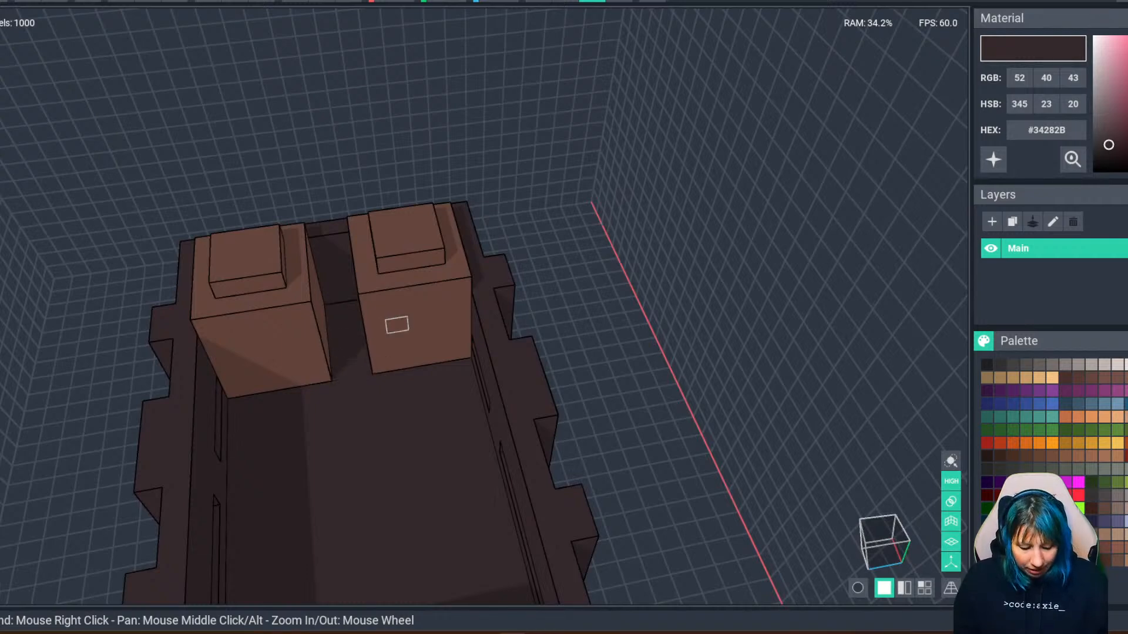
Add a one-voxel-thick strip in darker brown #573B34 along the first bottle's inner side, up to full body height.
{"action": "left_click", "coordinate": [396, 325]}
{"action": "left_click", "coordinate": [1077, 378]}
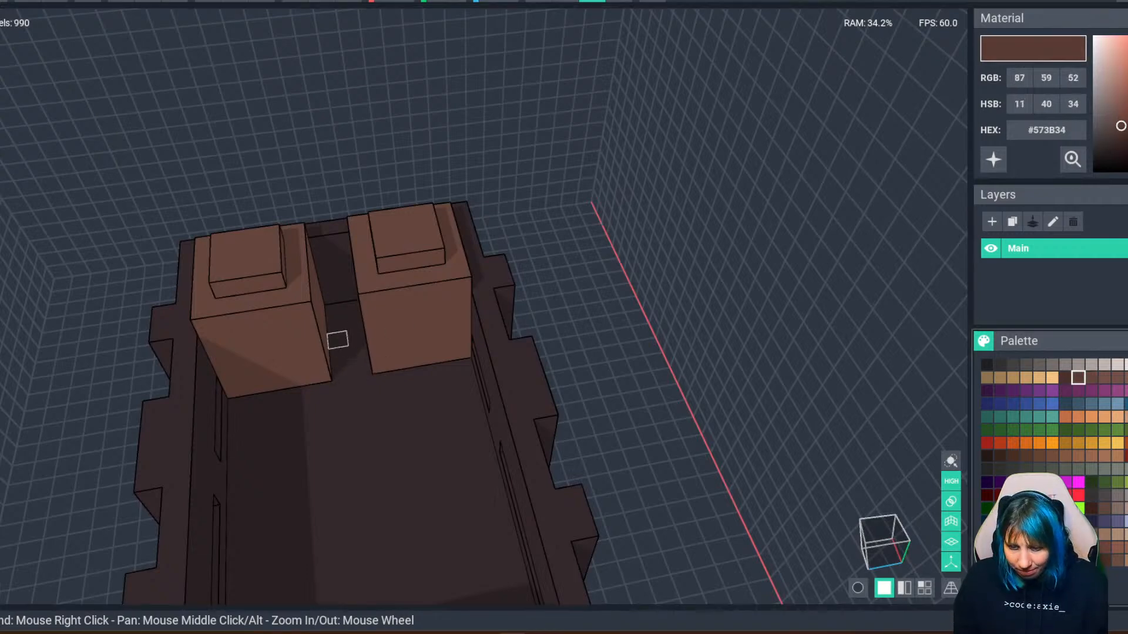
{"action": "right_click_drag", "start_coordinate": [337, 340], "coordinate": [307, 346]}
{"action": "left_click_drag", "start_coordinate": [311, 360], "coordinate": [327, 230]}
{"action": "right_click_drag", "start_coordinate": [327, 230], "coordinate": [345, 281]}
Extend the second bottle's inner side by one voxel in #66463D to close the gap, and shift its cap one voxel the same way.
{"action": "left_click", "coordinate": [350, 271]}
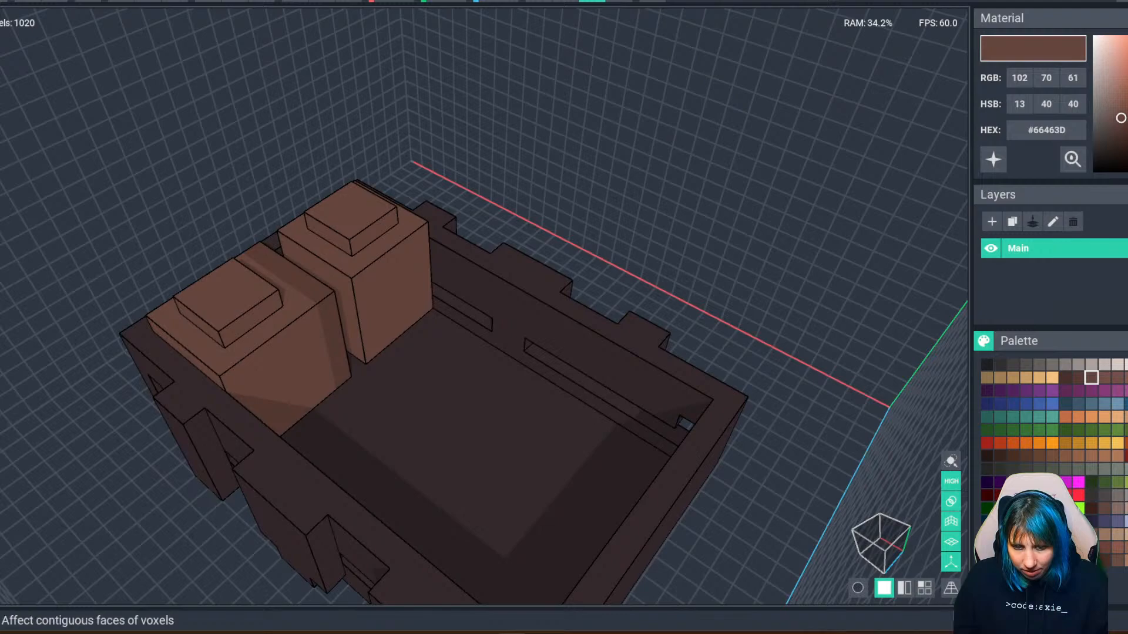
{"action": "left_click", "coordinate": [327, 302]}
{"action": "right_click_drag", "start_coordinate": [398, 316], "coordinate": [352, 282]}
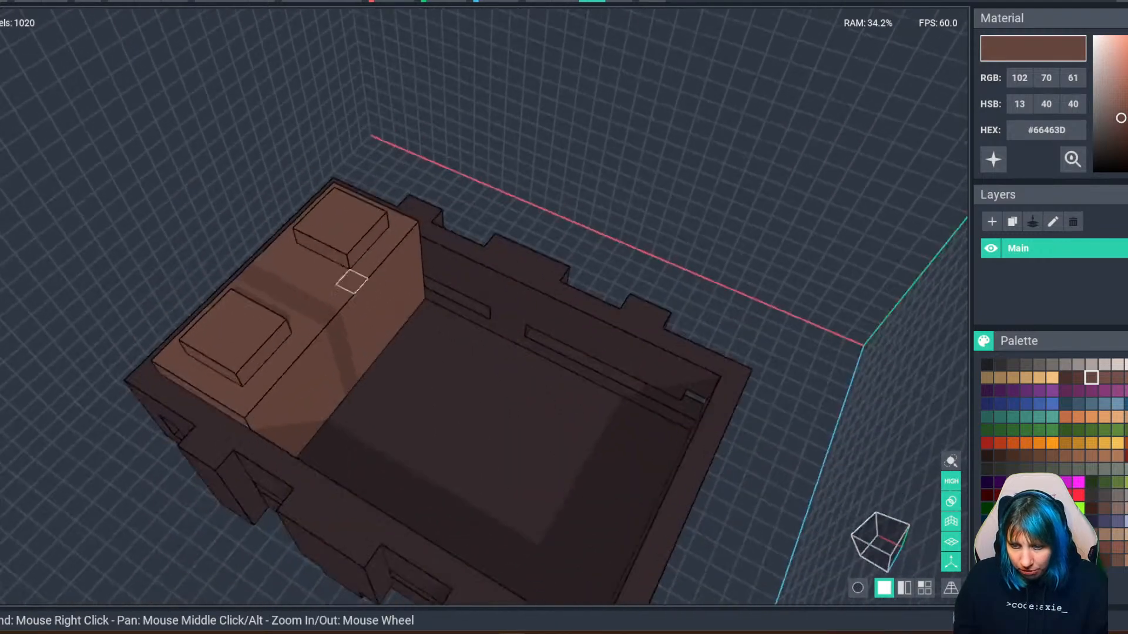
{"action": "left_click", "coordinate": [320, 246]}
{"action": "right_click_drag", "start_coordinate": [319, 247], "coordinate": [437, 251]}
{"action": "left_click", "coordinate": [244, 233]}
{"action": "key", "text": "ctrl+z"}
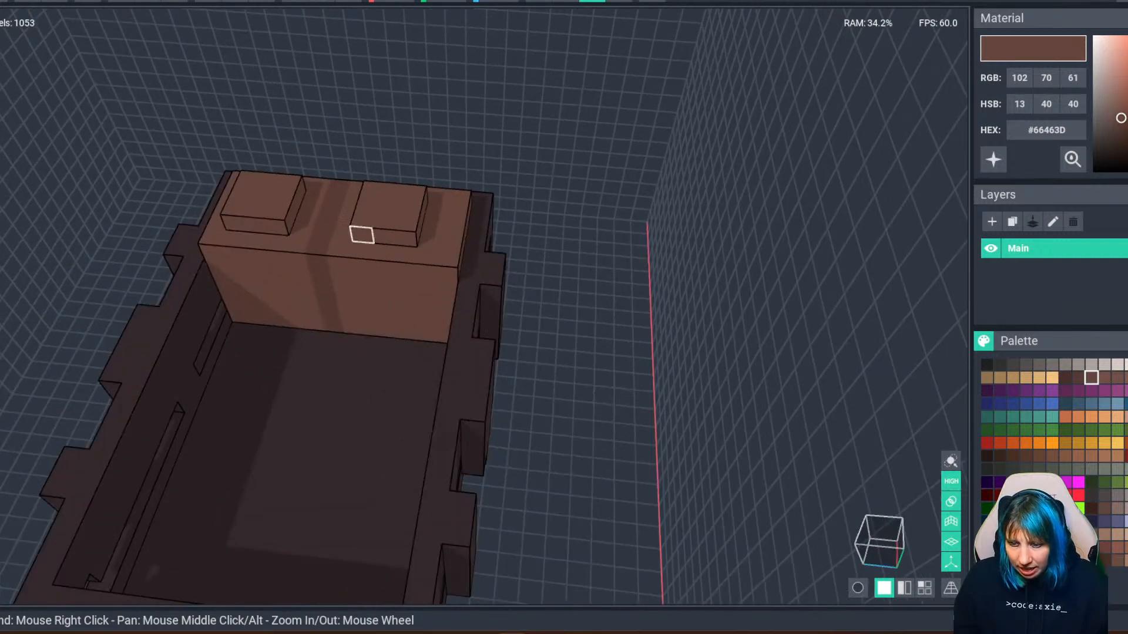
Paint the outermost one-voxel strip beside the second bottle in darker brown #573B34, over its top and front.
{"action": "left_click", "coordinate": [1078, 378]}
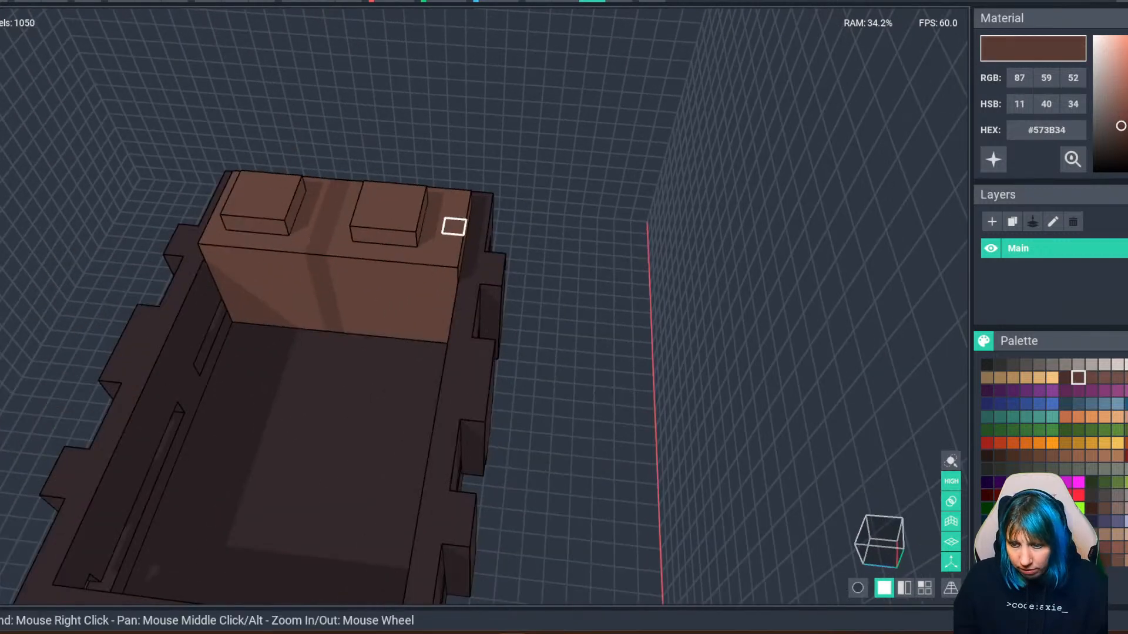
{"action": "left_click", "coordinate": [426, 285]}
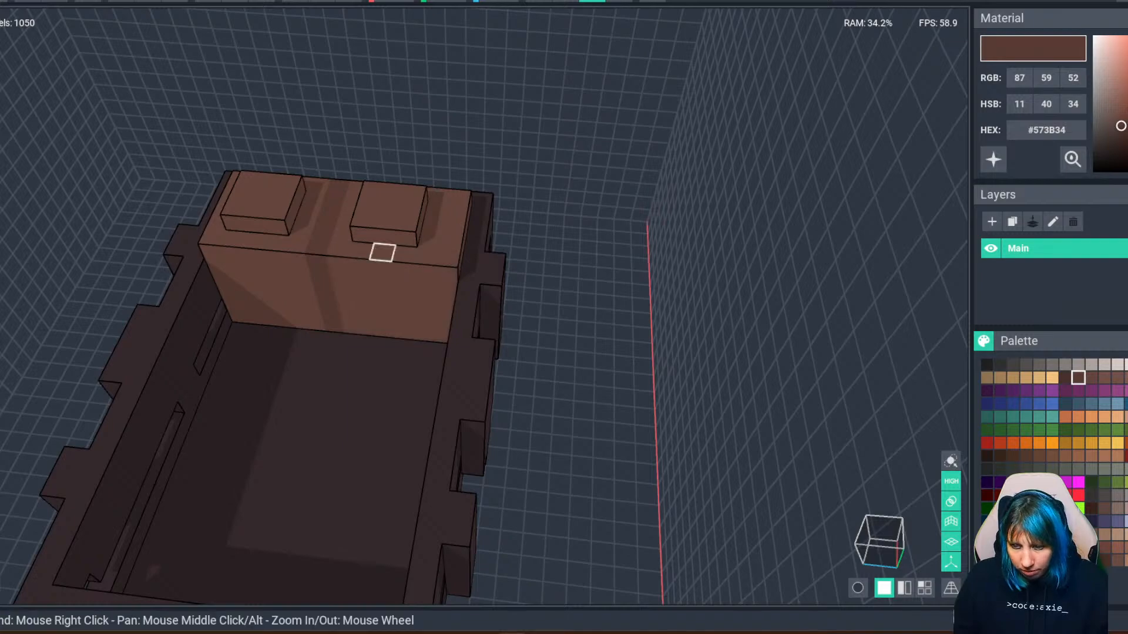
{"action": "scroll", "coordinate": [383, 346], "scroll_direction": "down", "scroll_amount": 2}
{"action": "right_click_drag", "start_coordinate": [429, 336], "coordinate": [364, 366]}
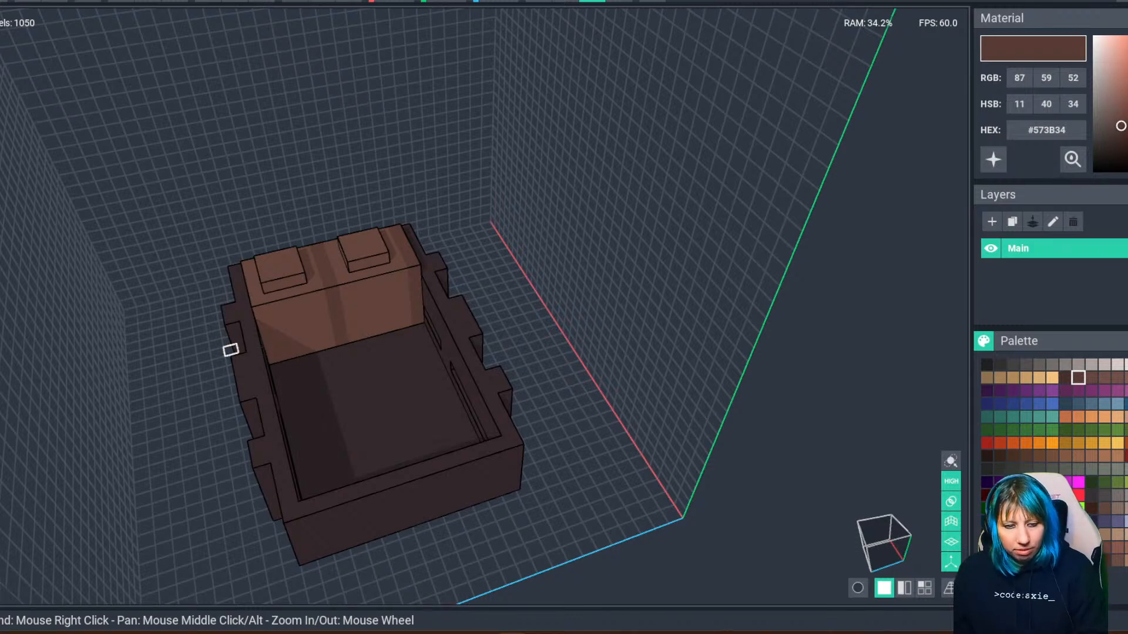
{"action": "scroll", "coordinate": [390, 358], "scroll_direction": "up", "scroll_amount": 8}
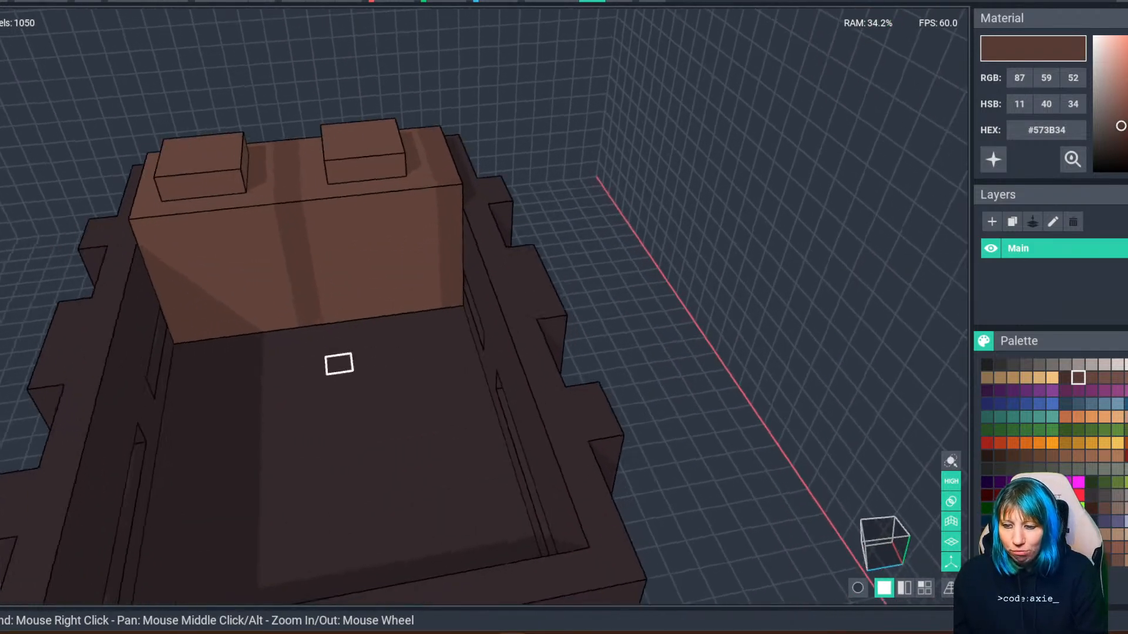
{"action": "middle_click_drag", "start_coordinate": [151, 252], "coordinate": [254, 300]}
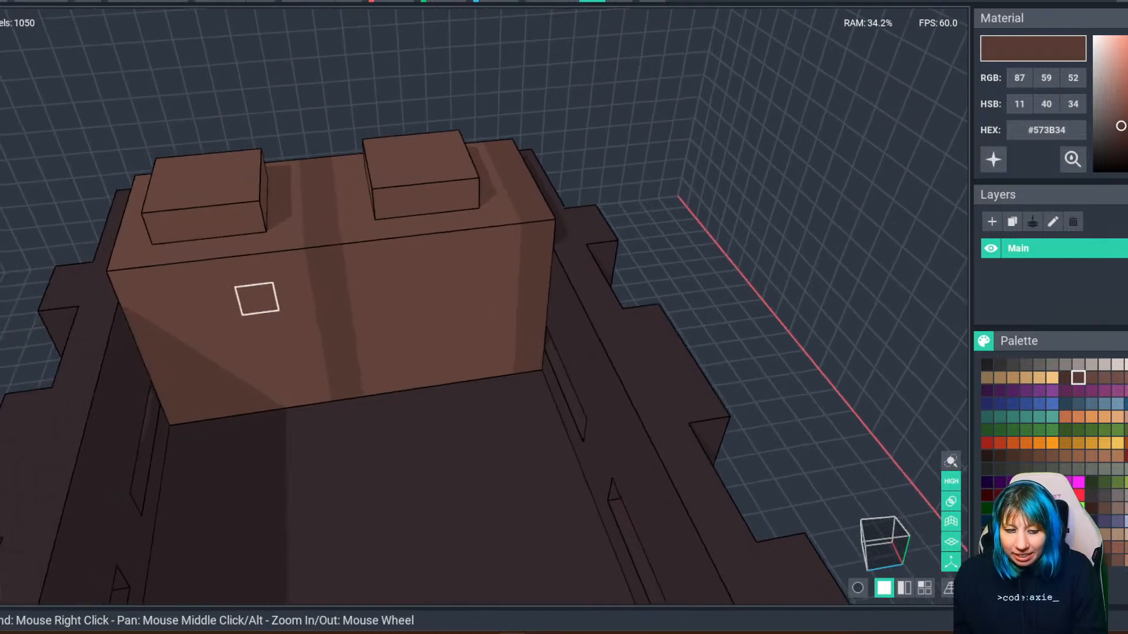
Paint a purple #6B2E60 rectangle three voxels wide and four high on the front face of each bottle.
{"action": "scroll", "coordinate": [399, 284], "scroll_direction": "down", "scroll_amount": 5}
{"action": "right_click_drag", "start_coordinate": [388, 331], "coordinate": [340, 395]}
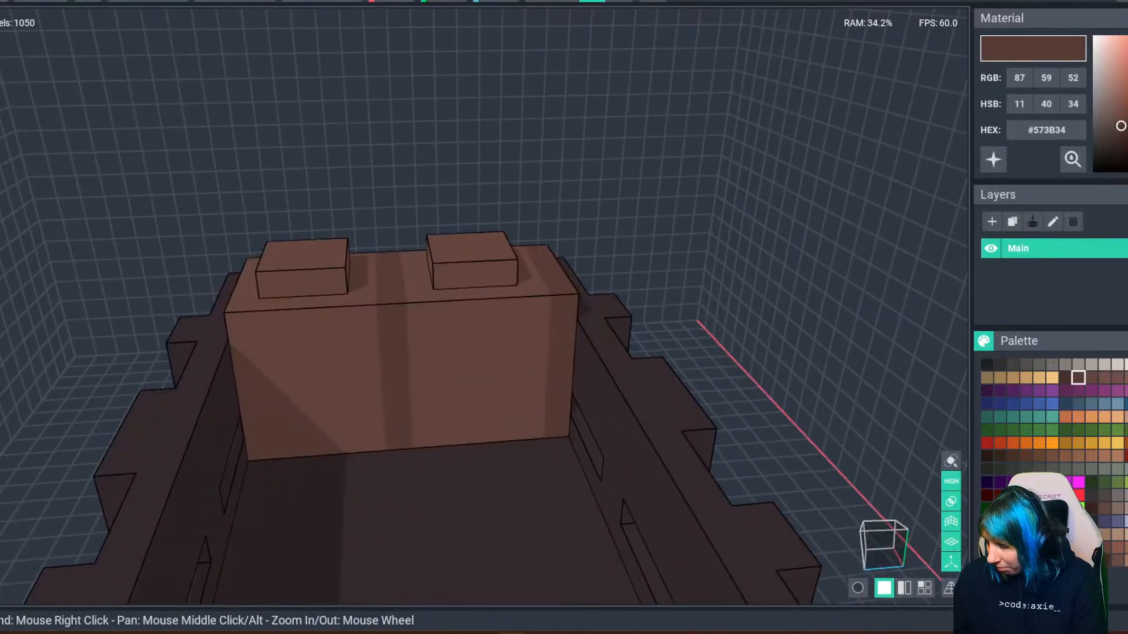
{"action": "left_click", "coordinate": [1091, 391]}
{"action": "left_click", "coordinate": [1077, 390]}
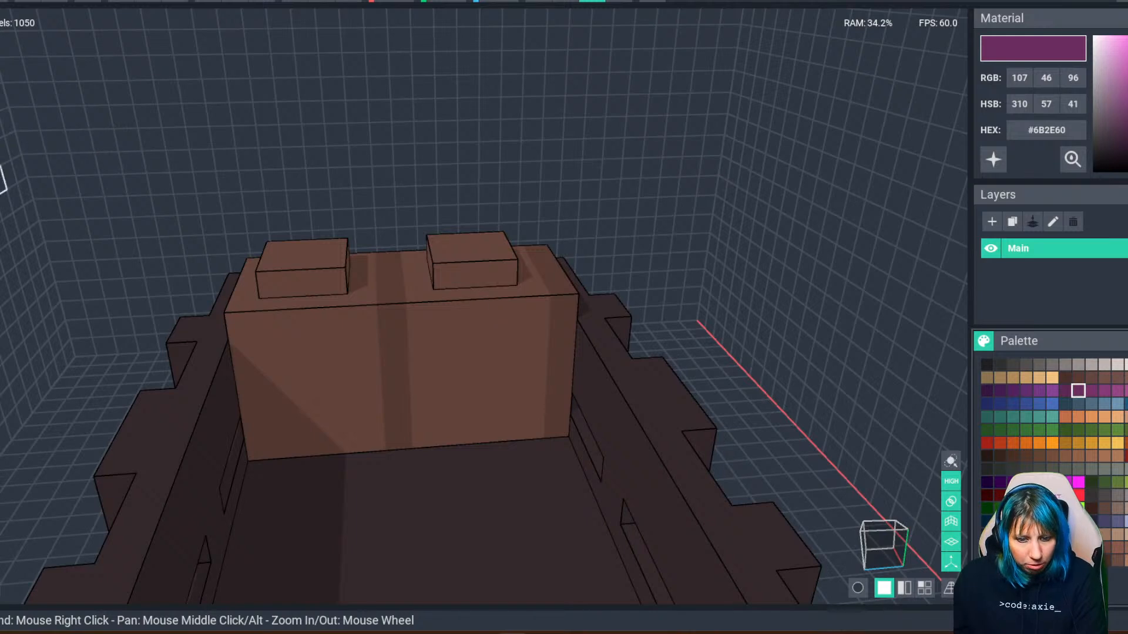
{"action": "mouse_move", "coordinate": [306, 349]}
{"action": "left_mouse_down"}
{"action": "mouse_move", "coordinate": [307, 373]}
{"action": "mouse_move", "coordinate": [340, 396]}
{"action": "mouse_move", "coordinate": [368, 395]}
{"action": "left_mouse_up"}
{"action": "left_click_drag", "start_coordinate": [449, 338], "coordinate": [503, 405]}
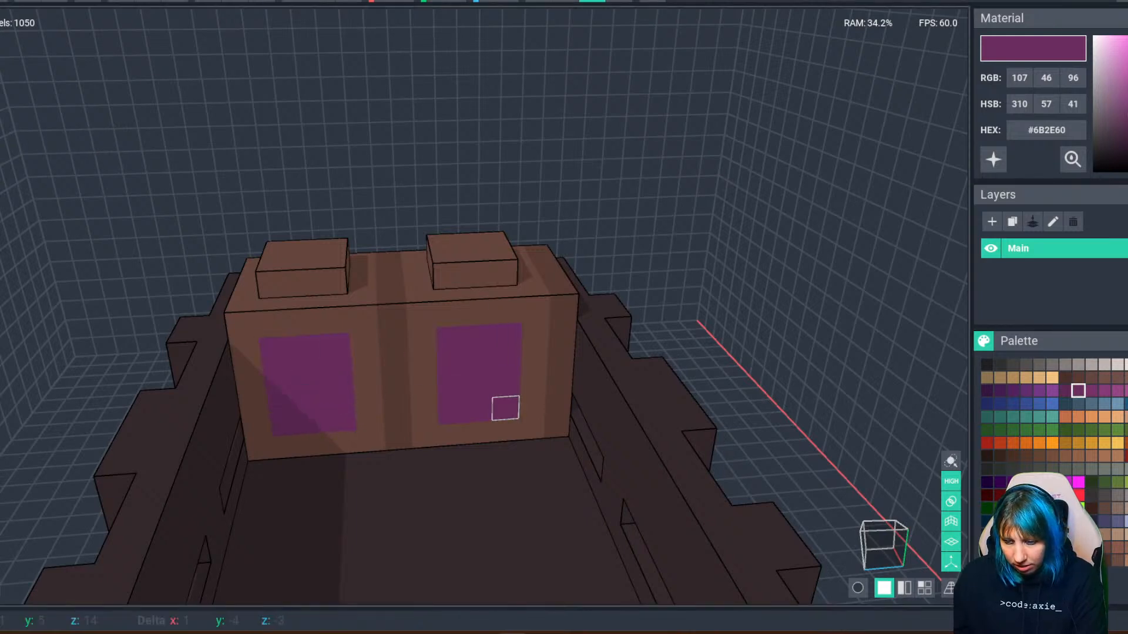
{"action": "right_click_drag", "start_coordinate": [393, 342], "coordinate": [649, 330]}
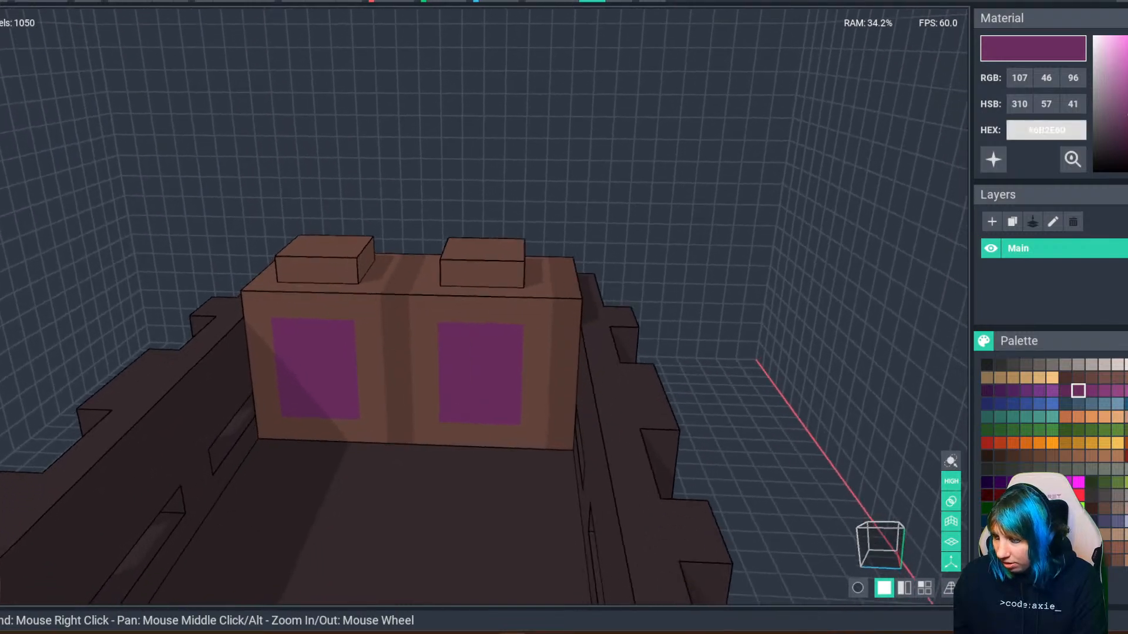
Make the purple material of the bottles' front rectangles emissive so they glow.
{"action": "left_click", "coordinate": [993, 159]}
{"action": "right_click_drag", "start_coordinate": [463, 411], "coordinate": [418, 378]}
{"action": "scroll", "coordinate": [421, 372], "scroll_direction": "down", "scroll_amount": 3}
{"action": "scroll", "coordinate": [420, 390], "scroll_direction": "up", "scroll_amount": 3}
{"action": "scroll", "coordinate": [418, 373], "scroll_direction": "down", "scroll_amount": 4}
{"action": "scroll", "coordinate": [417, 378], "scroll_direction": "up", "scroll_amount": 3}
{"action": "right_click_drag", "start_coordinate": [399, 419], "coordinate": [423, 391]}
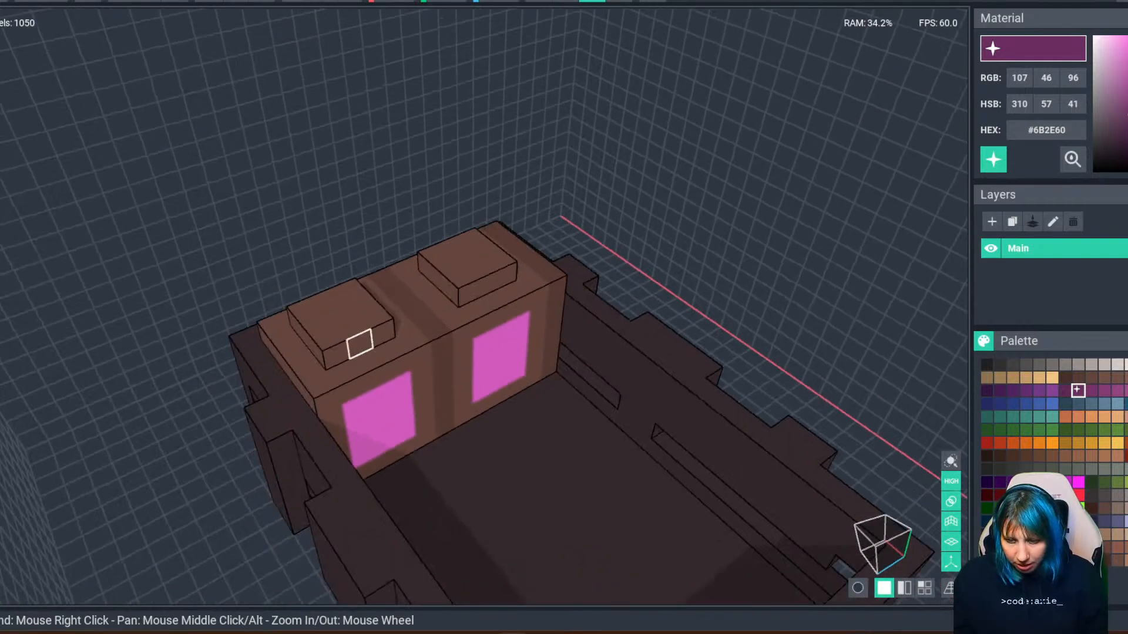
Sample the brown #66463D from the first bottle's cap as the active material.
{"action": "left_click", "coordinate": [360, 344]}
{"action": "scroll", "coordinate": [416, 382], "scroll_direction": "down", "scroll_amount": 5}
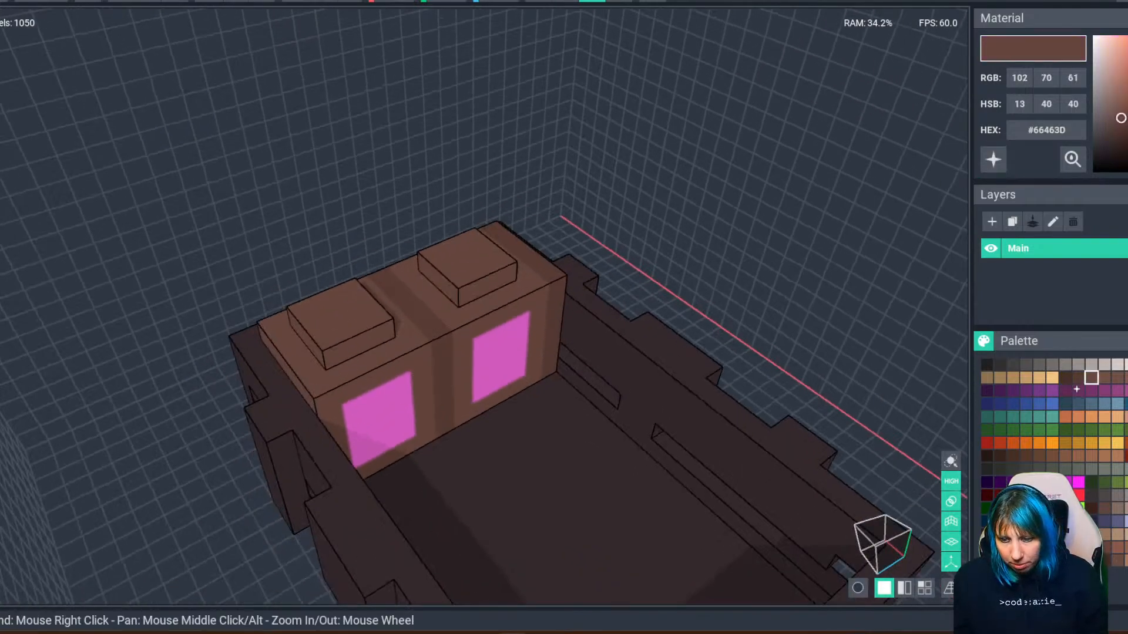
{"action": "right_click_drag", "start_coordinate": [415, 382], "coordinate": [499, 403]}
{"action": "scroll", "coordinate": [440, 361], "scroll_direction": "up", "scroll_amount": 4}
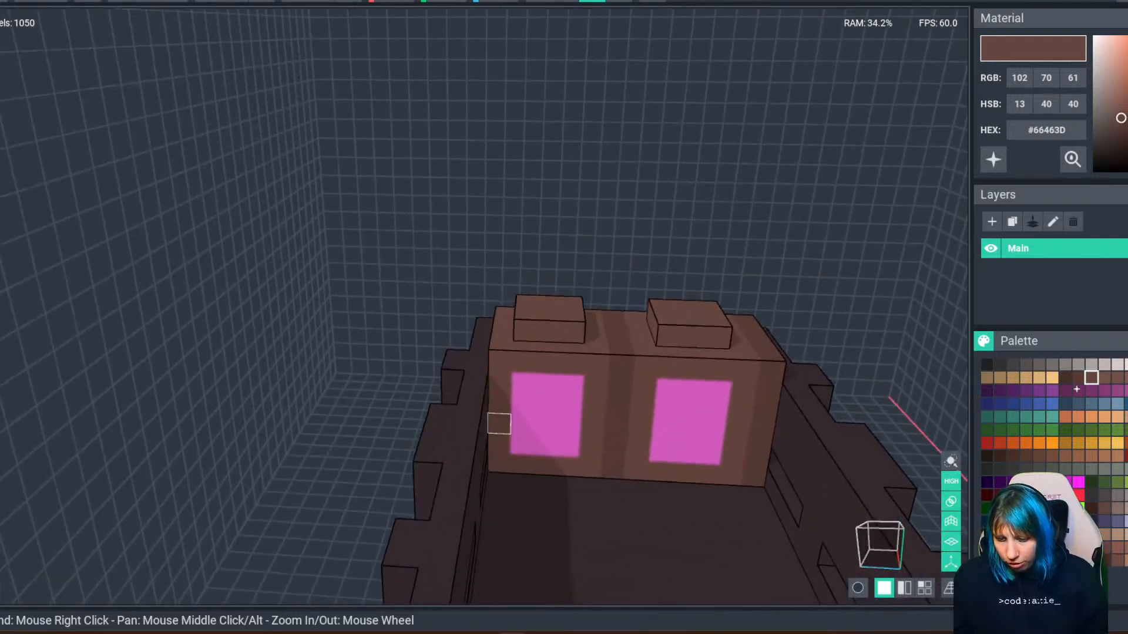
Raise the top of the brown bottle block with the two caps by one voxel layer and fill the remaining gaps.
{"action": "right_click_drag", "start_coordinate": [500, 360], "coordinate": [535, 297]}
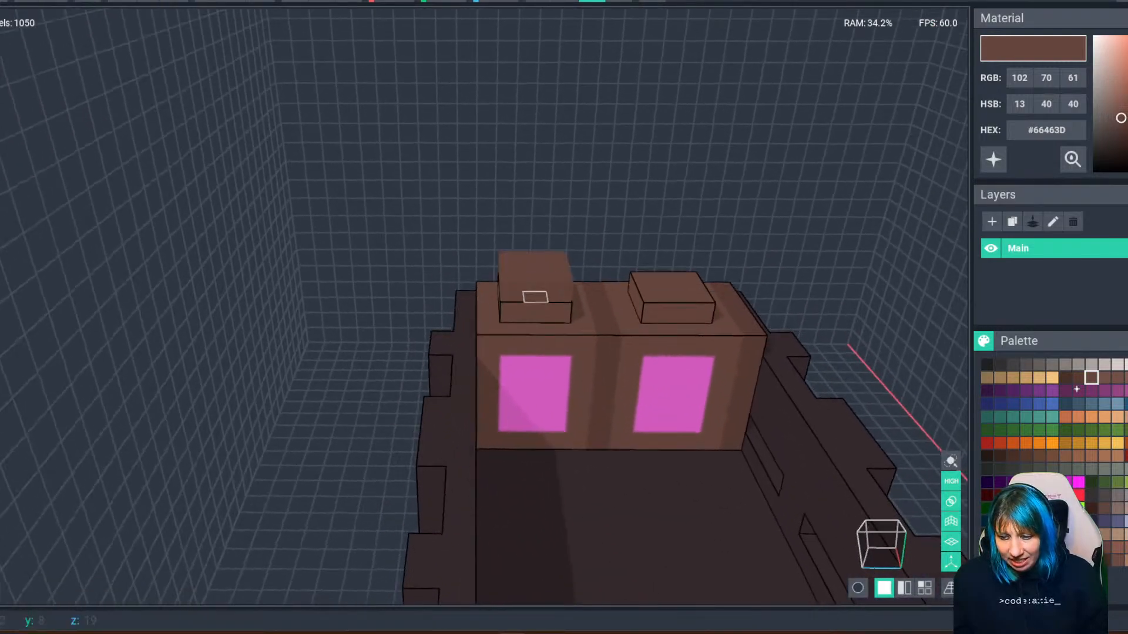
{"action": "left_click", "coordinate": [580, 317]}
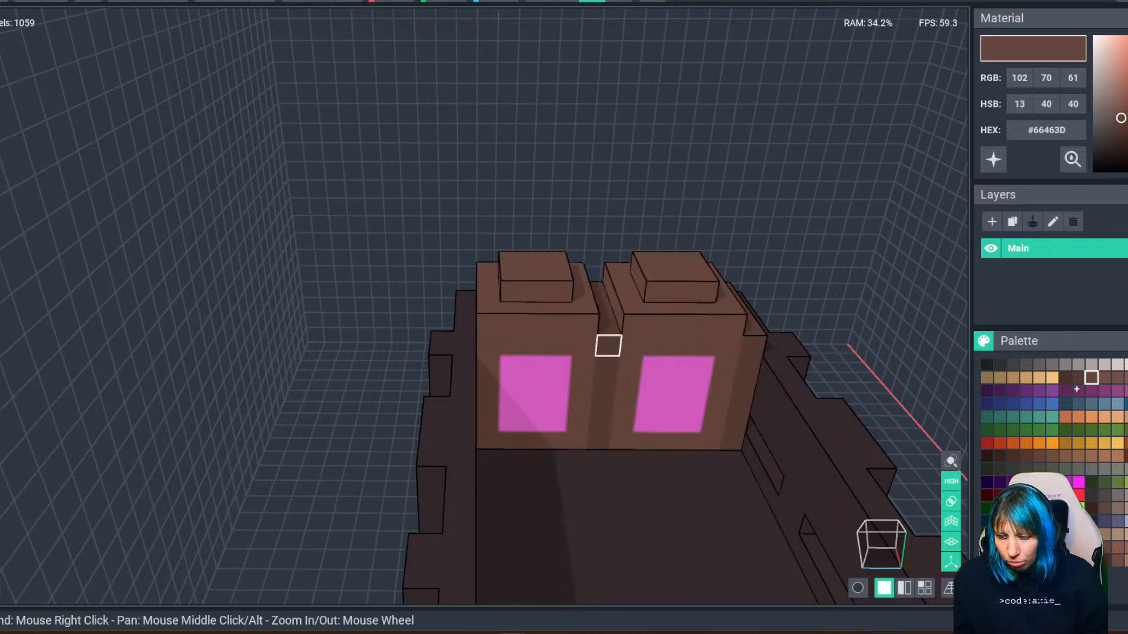
{"action": "right_click_drag", "start_coordinate": [608, 345], "coordinate": [629, 347]}
{"action": "left_click", "coordinate": [629, 339]}
{"action": "left_click", "coordinate": [778, 347]}
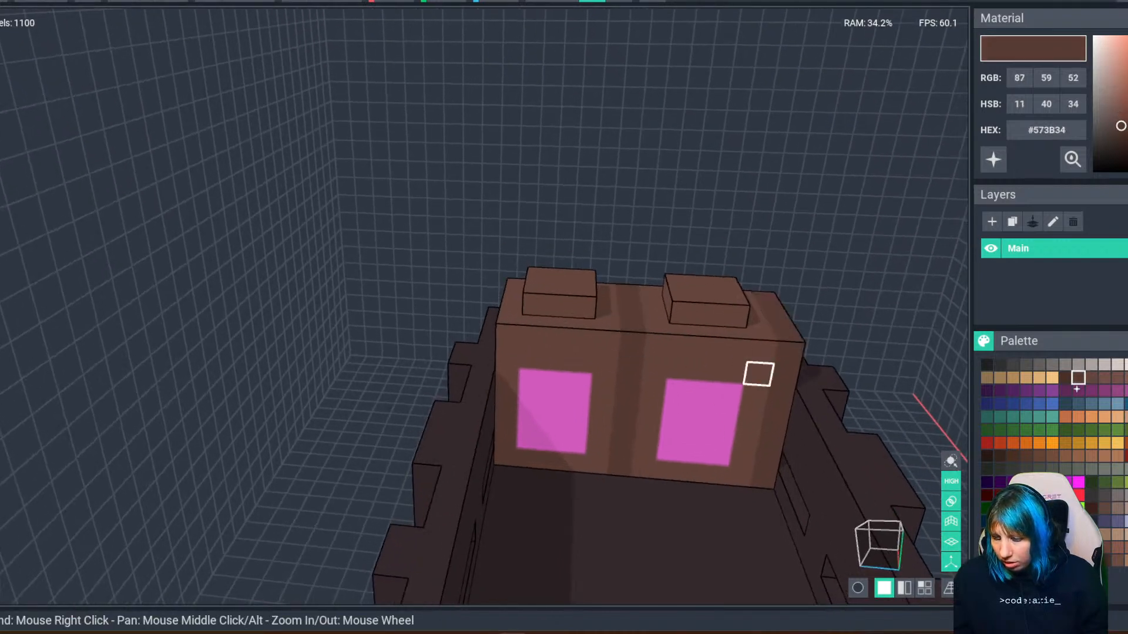
Close the potions voxel model and save its changes.
{"action": "right_click_drag", "start_coordinate": [758, 372], "coordinate": [740, 397]}
{"action": "middle_click_drag", "start_coordinate": [740, 398], "coordinate": [517, 345]}
{"action": "right_click_drag", "start_coordinate": [652, 385], "coordinate": [763, 361]}
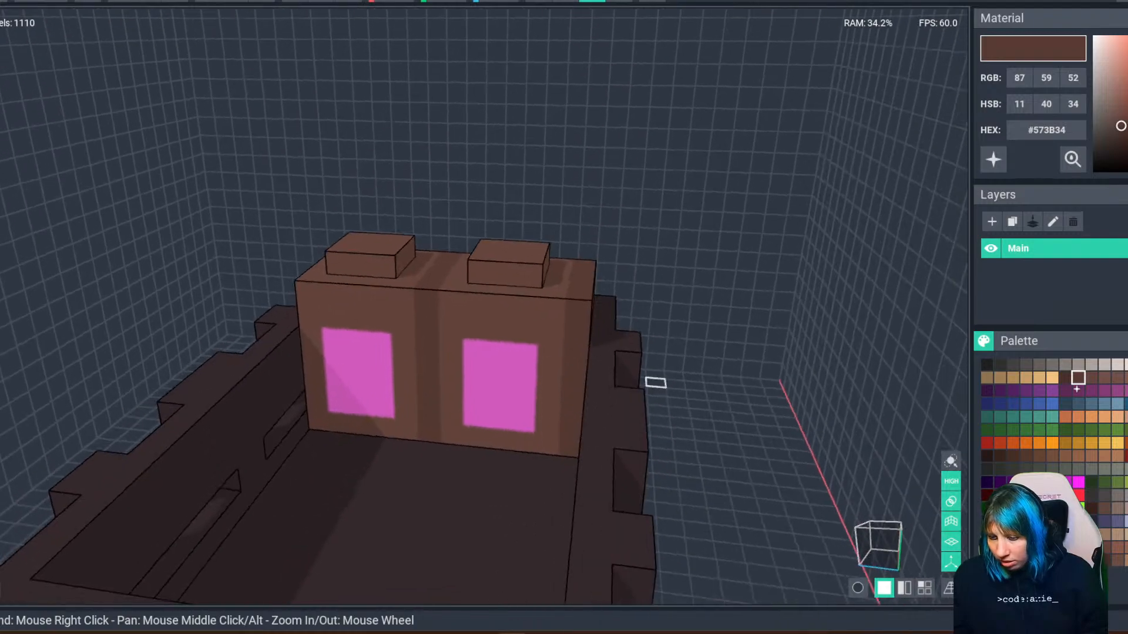
{"action": "mouse_move", "coordinate": [627, 363]}
{"action": "right_mouse_down"}
{"action": "mouse_move", "coordinate": [118, 382]}
{"action": "mouse_move", "coordinate": [639, 380]}
{"action": "right_mouse_up"}
{"action": "right_click_drag", "start_coordinate": [141, 384], "coordinate": [183, 386]}
{"action": "right_click_drag", "start_coordinate": [438, 406], "coordinate": [403, 402]}
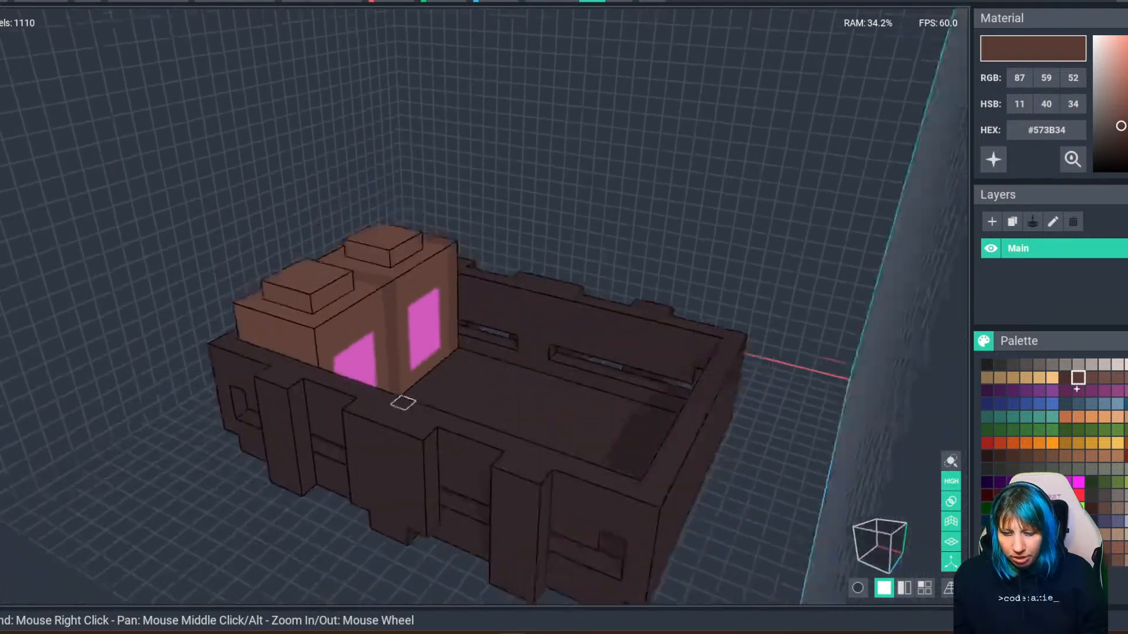
{"action": "scroll", "coordinate": [381, 402], "scroll_direction": "down", "scroll_amount": 2}
{"action": "left_click", "coordinate": [2, 3]}
{"action": "left_click", "coordinate": [431, 208]}
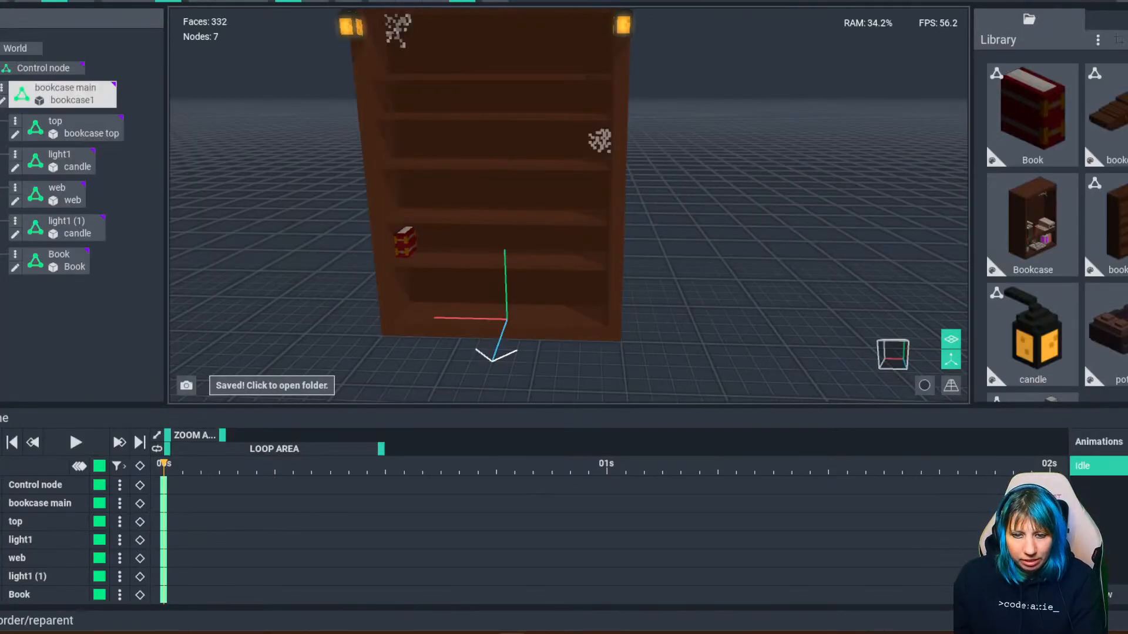
Add a node named items node under bookcase main and give it a child node named potions.
{"action": "left_click", "coordinate": [2, 88]}
{"action": "left_click", "coordinate": [47, 99]}
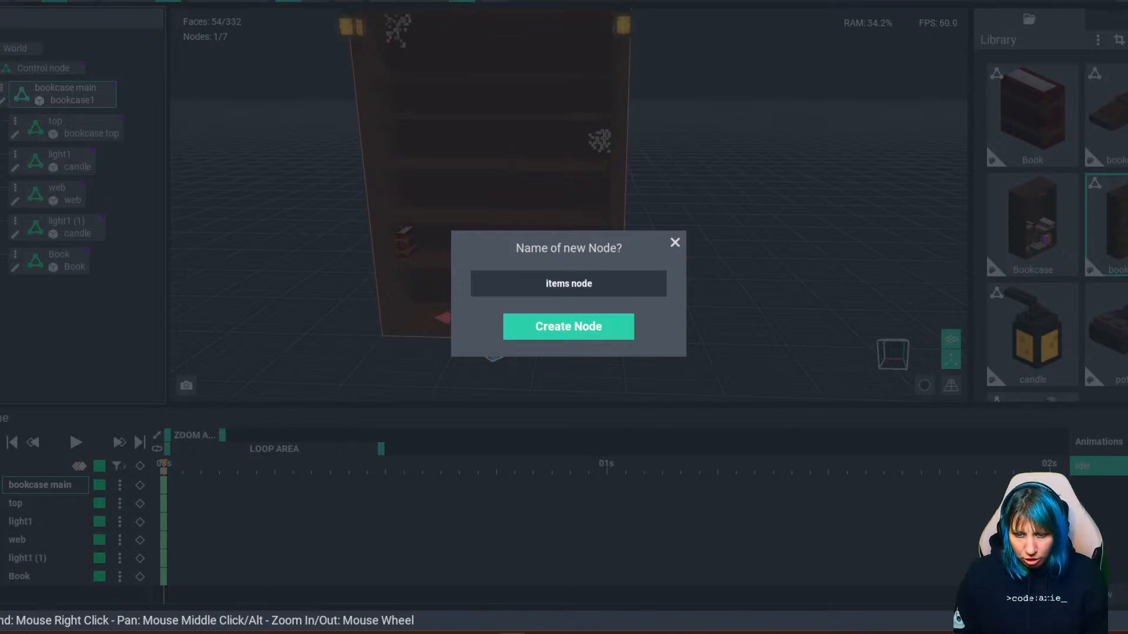
{"action": "key", "text": "Return"}
{"action": "right_click", "coordinate": [56, 287]}
{"action": "left_click", "coordinate": [64, 302]}
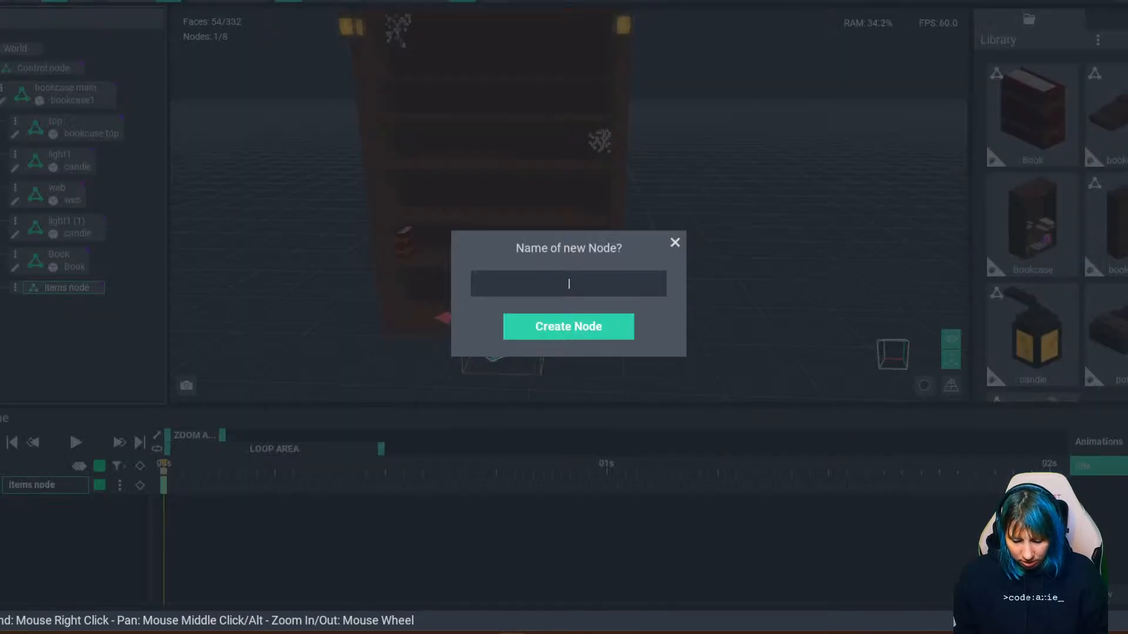
{"action": "type", "text": "potions"}
{"action": "key", "text": "Return"}
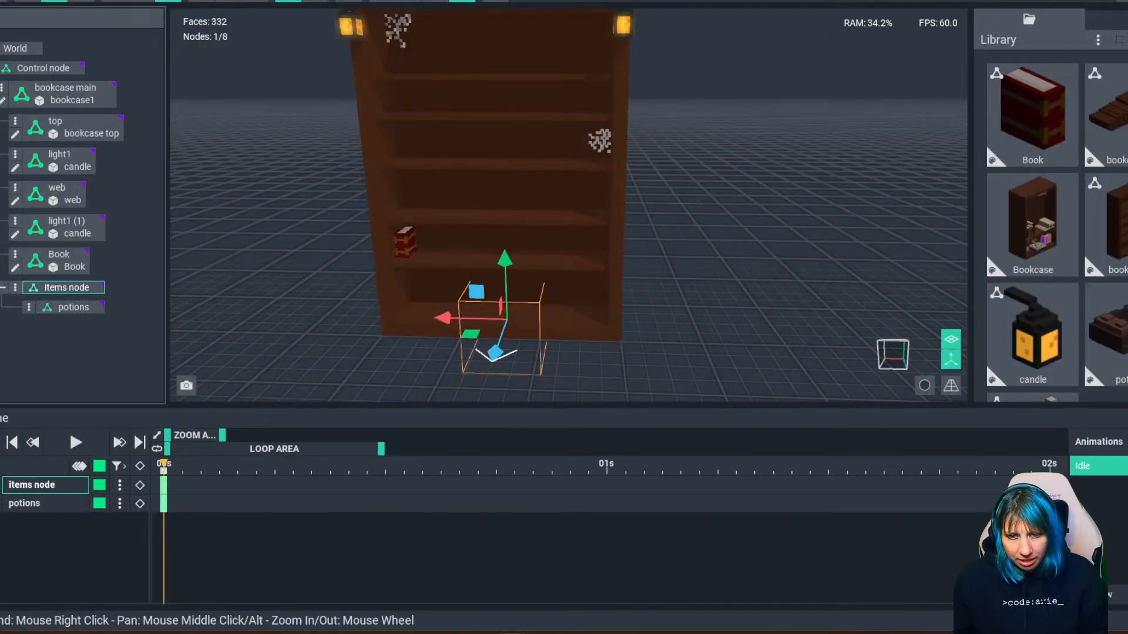
Attach the potions model to the potions node and raise it to the shelf above the red book.
{"action": "scroll", "coordinate": [1051, 224], "scroll_direction": "down", "scroll_amount": 2}
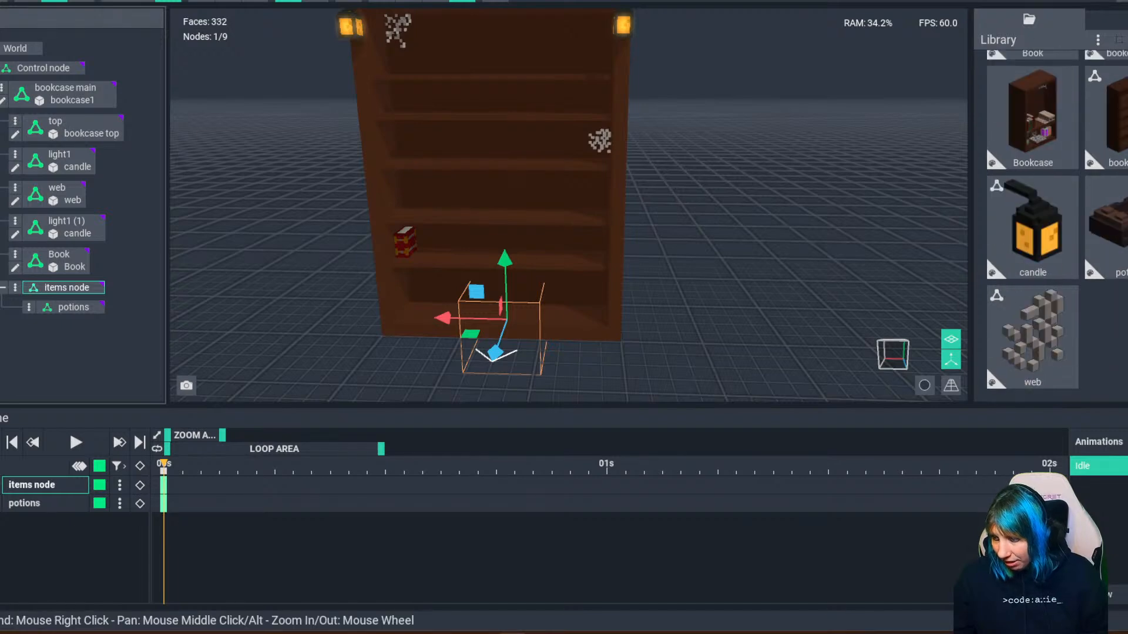
{"action": "left_click_drag", "start_coordinate": [1107, 235], "coordinate": [74, 307]}
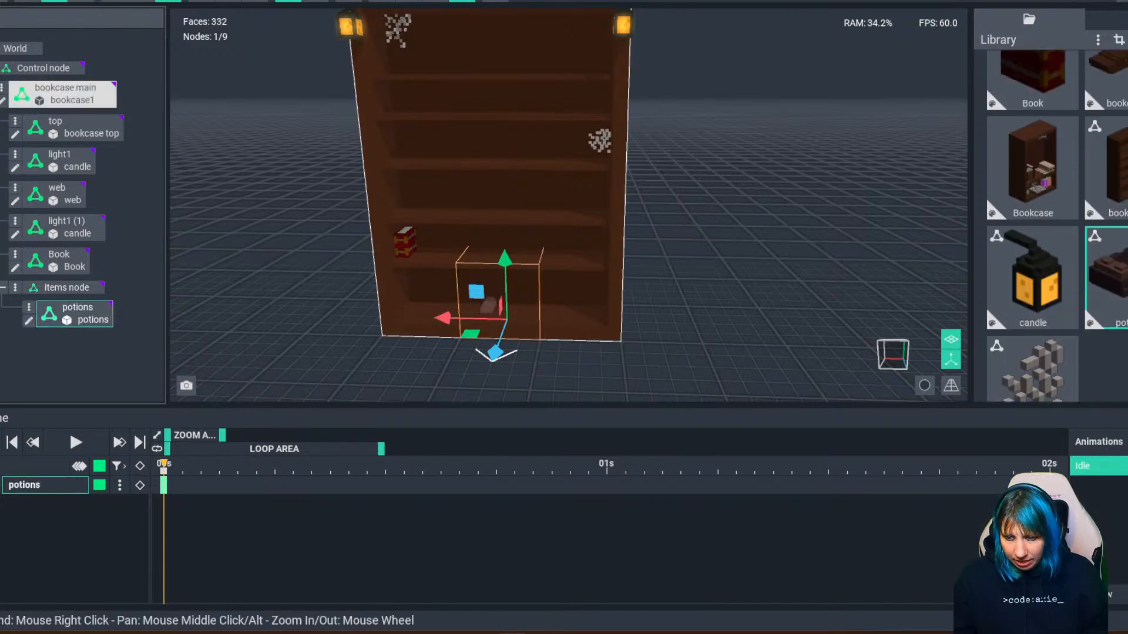
{"action": "left_click_drag", "start_coordinate": [504, 258], "coordinate": [501, 144]}
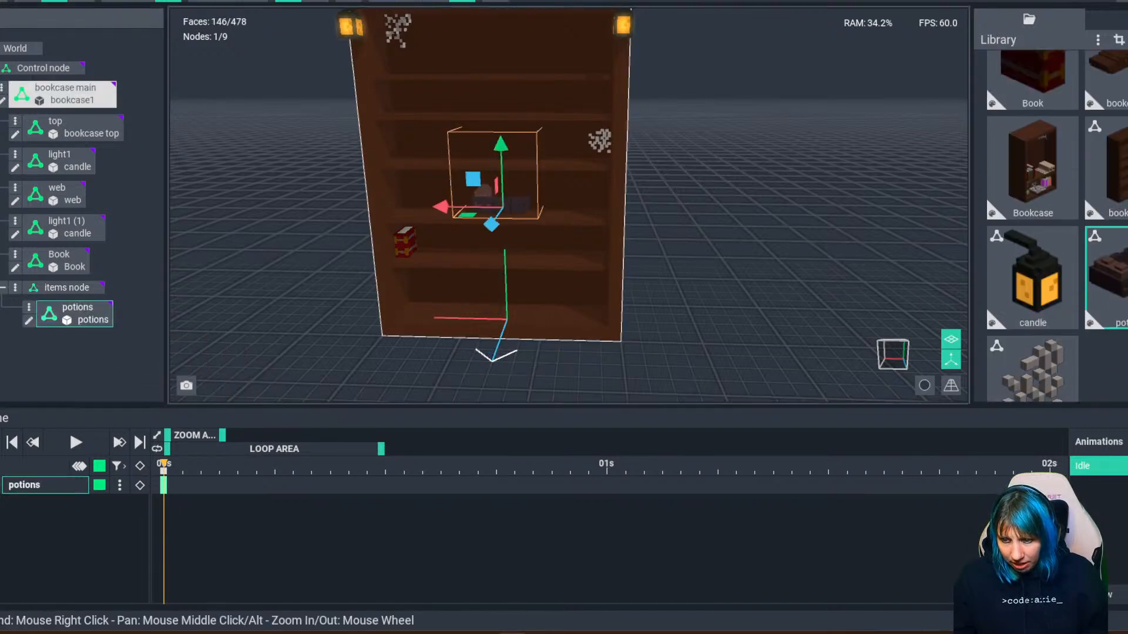
{"action": "left_click_drag", "start_coordinate": [491, 224], "coordinate": [484, 234]}
{"action": "right_click_drag", "start_coordinate": [485, 234], "coordinate": [435, 258]}
{"action": "scroll", "coordinate": [435, 259], "scroll_direction": "up", "scroll_amount": 3}
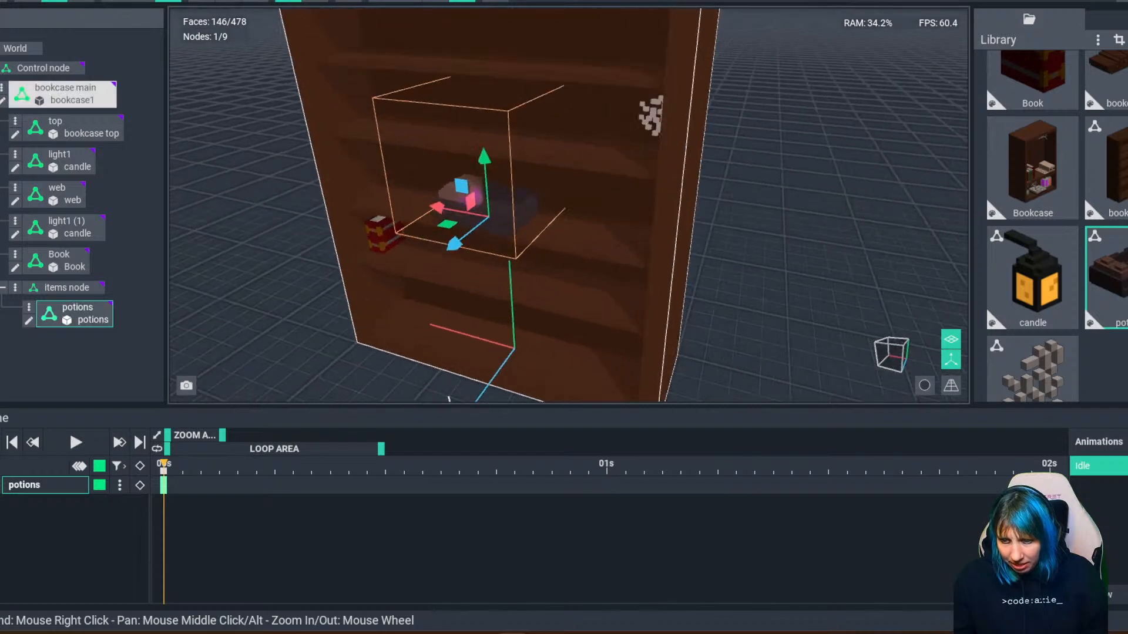
Set the potions model down on the shelf surface and adjust how deep it sits in the bookcase.
{"action": "scroll", "coordinate": [464, 282], "scroll_direction": "up", "scroll_amount": 4}
{"action": "mouse_move", "coordinate": [464, 294]}
{"action": "right_mouse_down"}
{"action": "mouse_move", "coordinate": [423, 294]}
{"action": "mouse_move", "coordinate": [517, 288]}
{"action": "mouse_move", "coordinate": [417, 279]}
{"action": "right_mouse_up"}
{"action": "left_click_drag", "start_coordinate": [520, 95], "coordinate": [520, 108]}
{"action": "right_click_drag", "start_coordinate": [523, 174], "coordinate": [470, 220]}
{"action": "left_click_drag", "start_coordinate": [572, 169], "coordinate": [565, 157]}
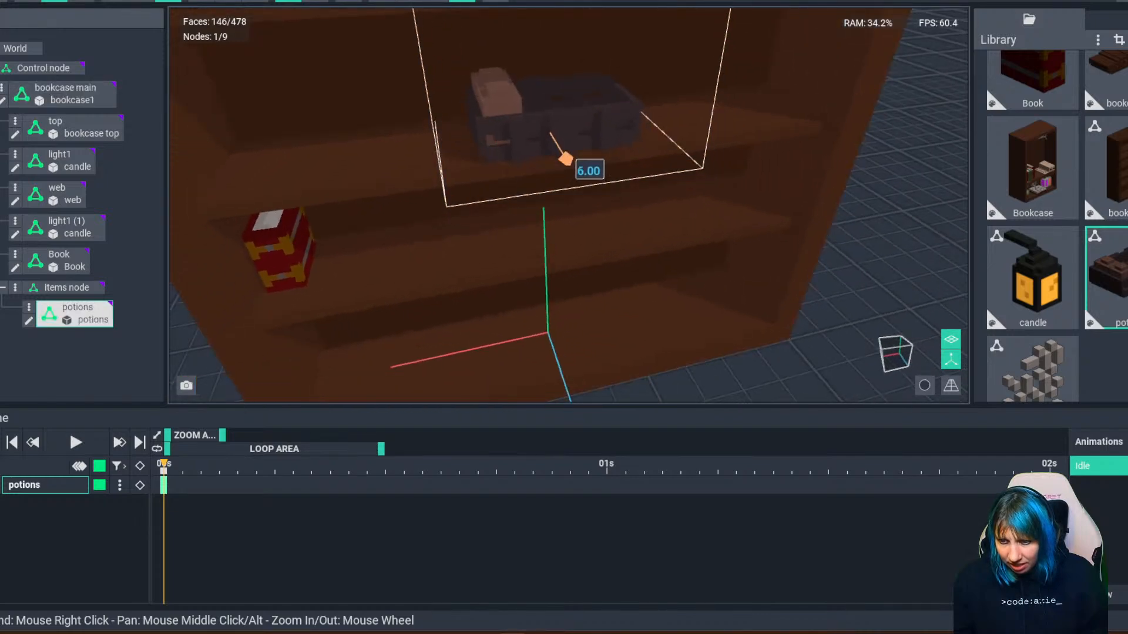
Slide the potions model to the left end of its shelf, fine-tune its position and deselect it.
{"action": "left_click_drag", "start_coordinate": [486, 143], "coordinate": [233, 171]}
{"action": "right_click_drag", "start_coordinate": [393, 141], "coordinate": [320, 144]}
{"action": "scroll", "coordinate": [307, 177], "scroll_direction": "up", "scroll_amount": 3}
{"action": "left_click_drag", "start_coordinate": [330, 174], "coordinate": [336, 172]}
{"action": "right_click_drag", "start_coordinate": [358, 211], "coordinate": [429, 205]}
{"action": "scroll", "coordinate": [364, 212], "scroll_direction": "down", "scroll_amount": 4}
{"action": "left_click", "coordinate": [205, 264]}
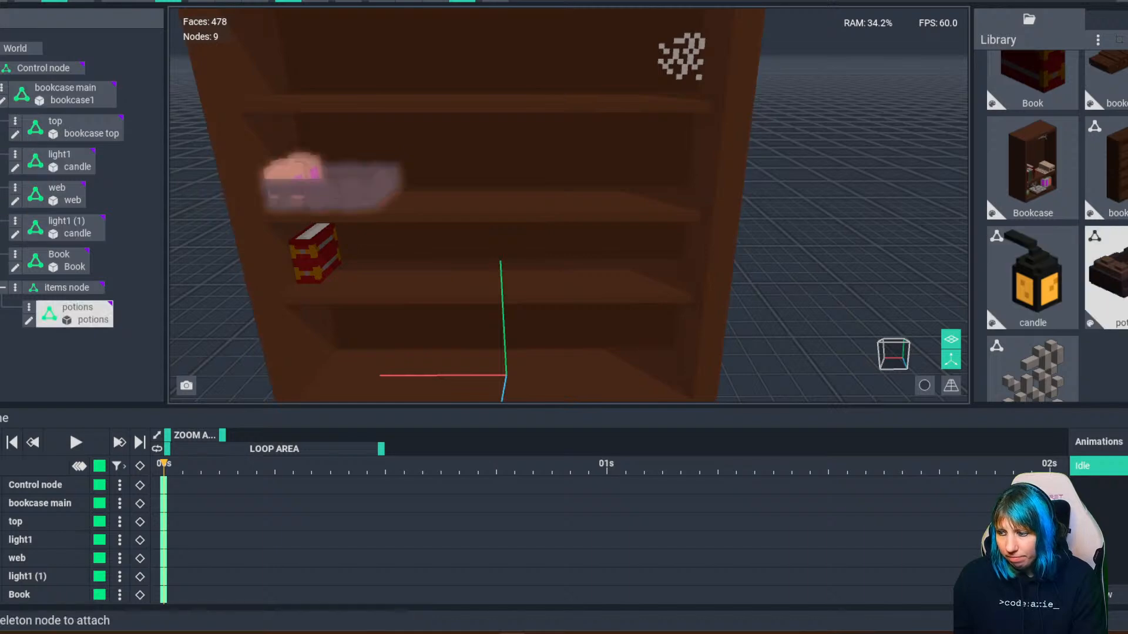
Examine the potion bottles and open book on the lower shelf of the Bookcase model, and close the model, saving it.
{"action": "scroll", "coordinate": [1032, 226], "scroll_direction": "up", "scroll_amount": 1}
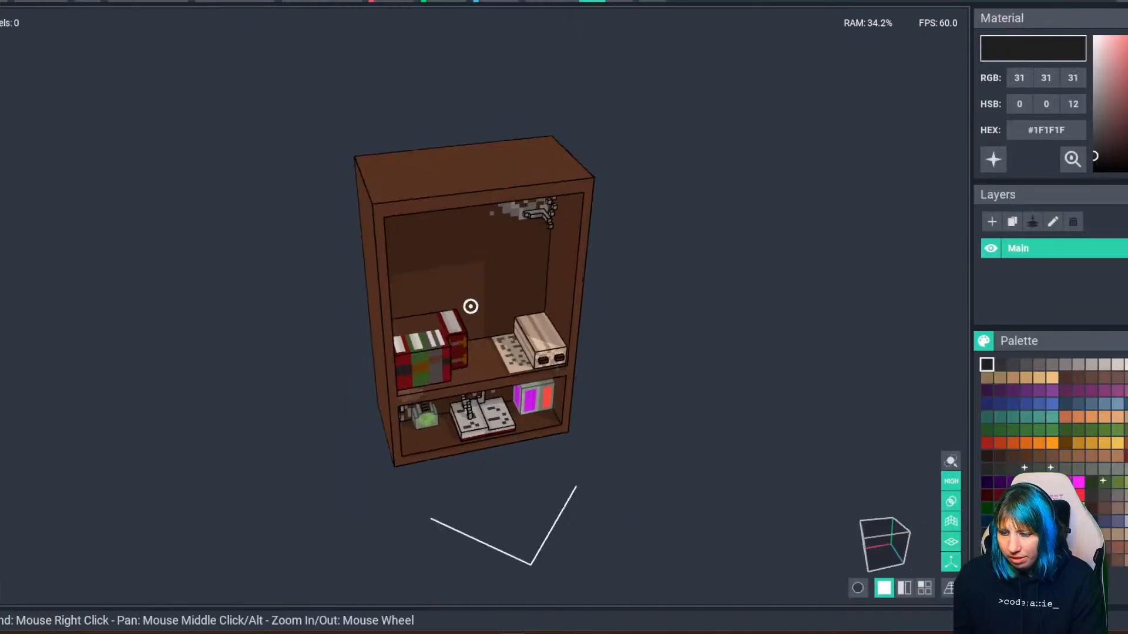
{"action": "scroll", "coordinate": [469, 305], "scroll_direction": "up", "scroll_amount": 5}
{"action": "scroll", "coordinate": [559, 370], "scroll_direction": "up", "scroll_amount": 8}
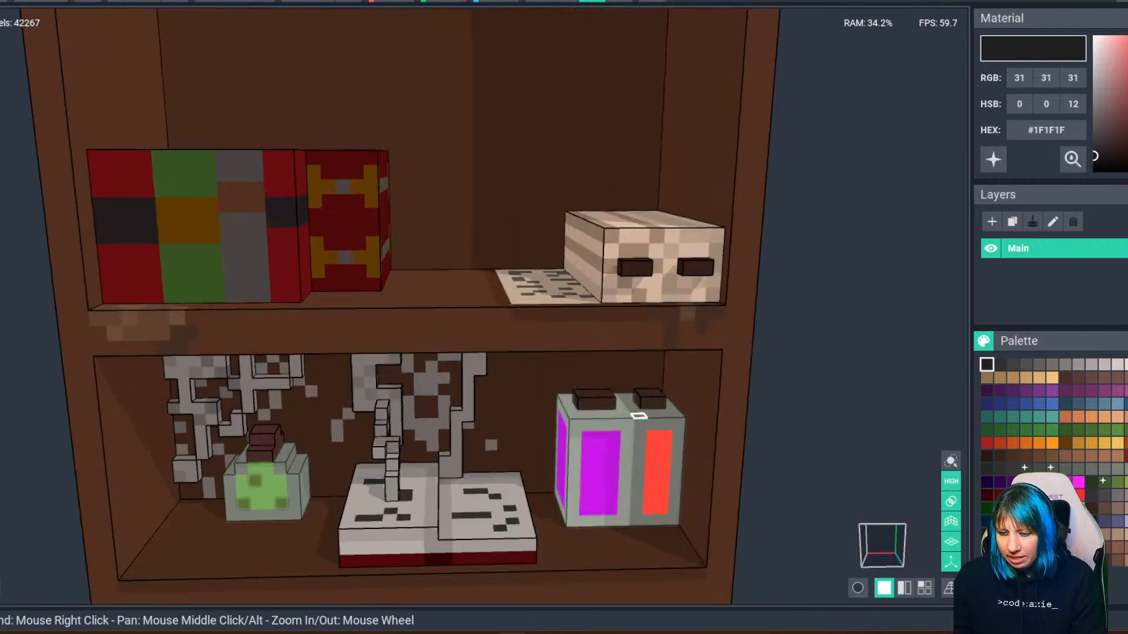
{"action": "scroll", "coordinate": [559, 453], "scroll_direction": "up", "scroll_amount": 3}
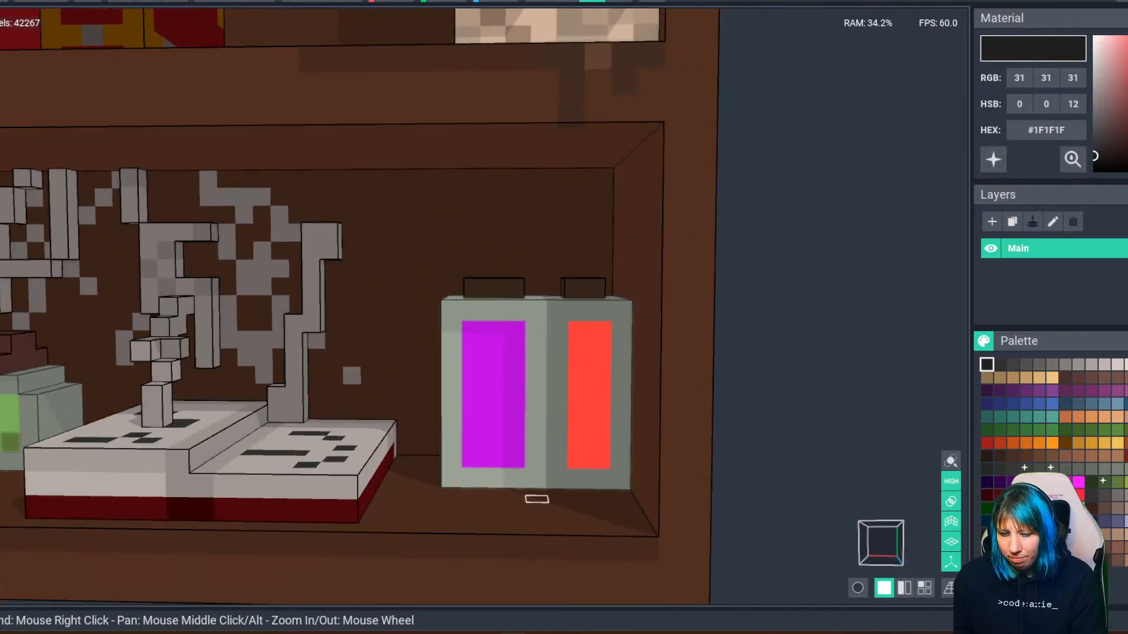
{"action": "middle_click_drag", "start_coordinate": [514, 478], "coordinate": [495, 439]}
{"action": "right_click_drag", "start_coordinate": [422, 471], "coordinate": [464, 476]}
{"action": "scroll", "coordinate": [513, 483], "scroll_direction": "down", "scroll_amount": 3}
{"action": "middle_click_drag", "start_coordinate": [514, 483], "coordinate": [446, 423]}
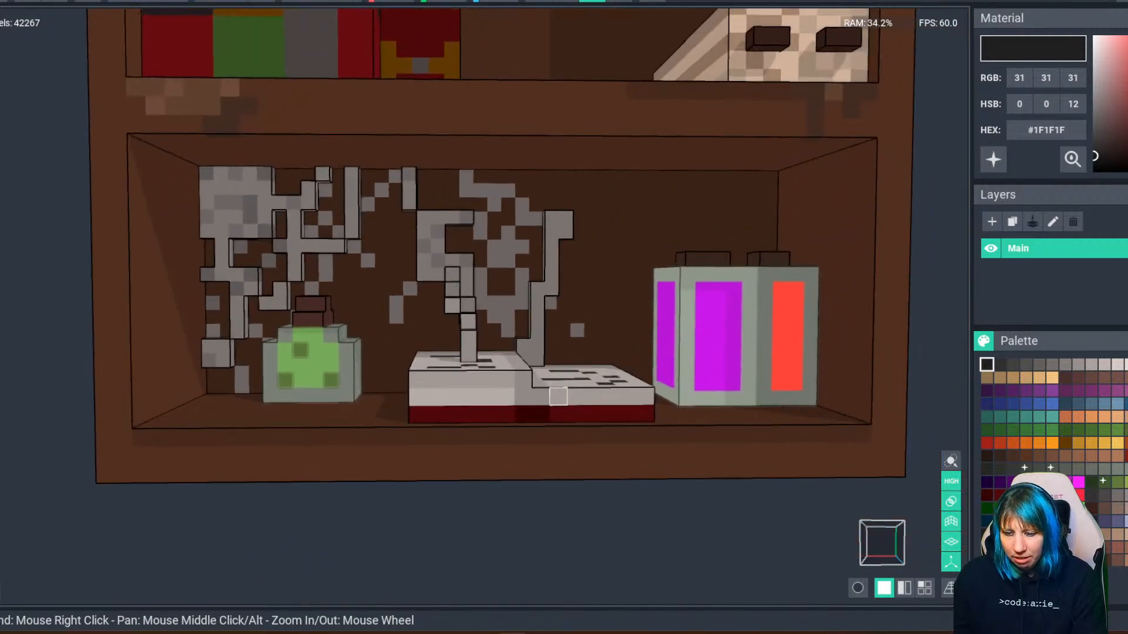
{"action": "right_click_drag", "start_coordinate": [541, 376], "coordinate": [560, 396]}
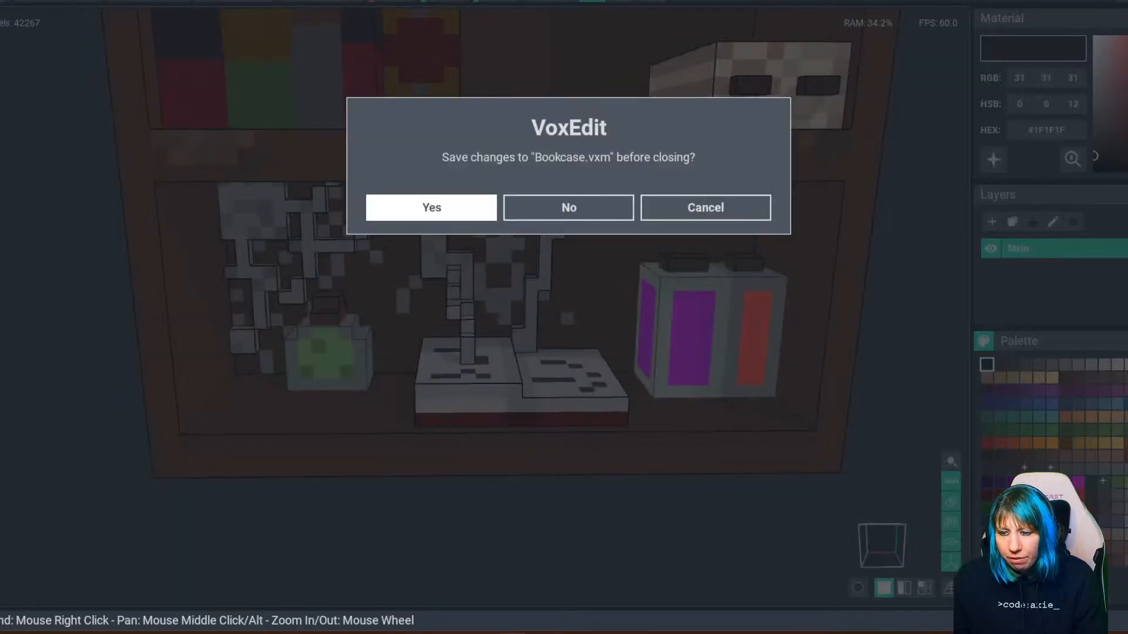
{"action": "left_click", "coordinate": [428, 206]}
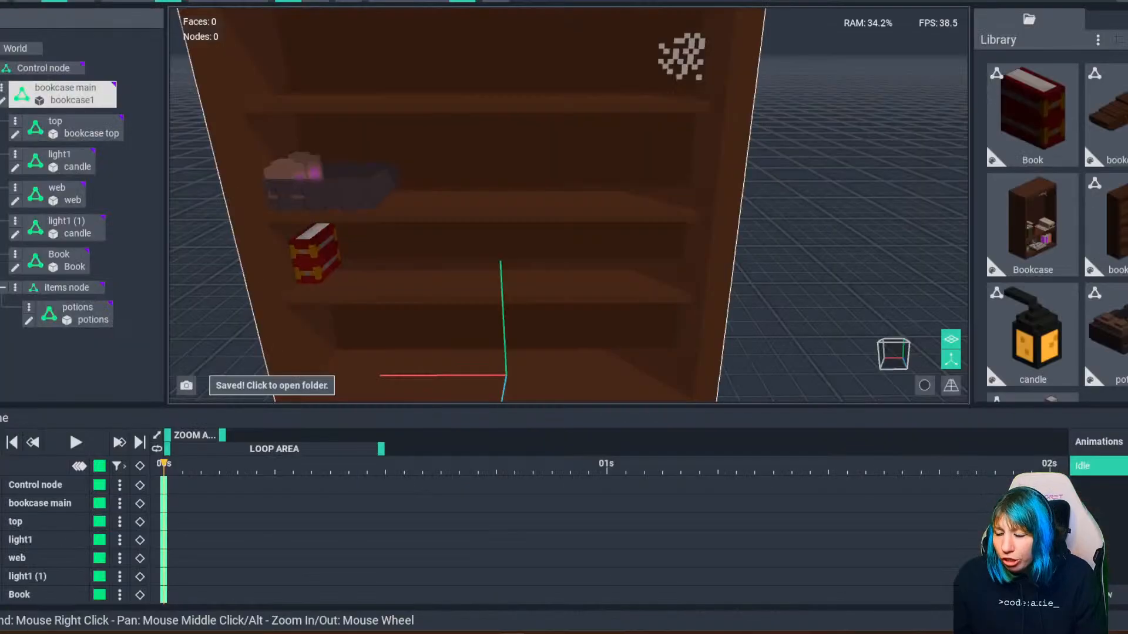
Create a new potion model from the library and open its empty voxel grid.
{"action": "left_click", "coordinate": [1097, 39]}
{"action": "left_click", "coordinate": [1019, 50]}
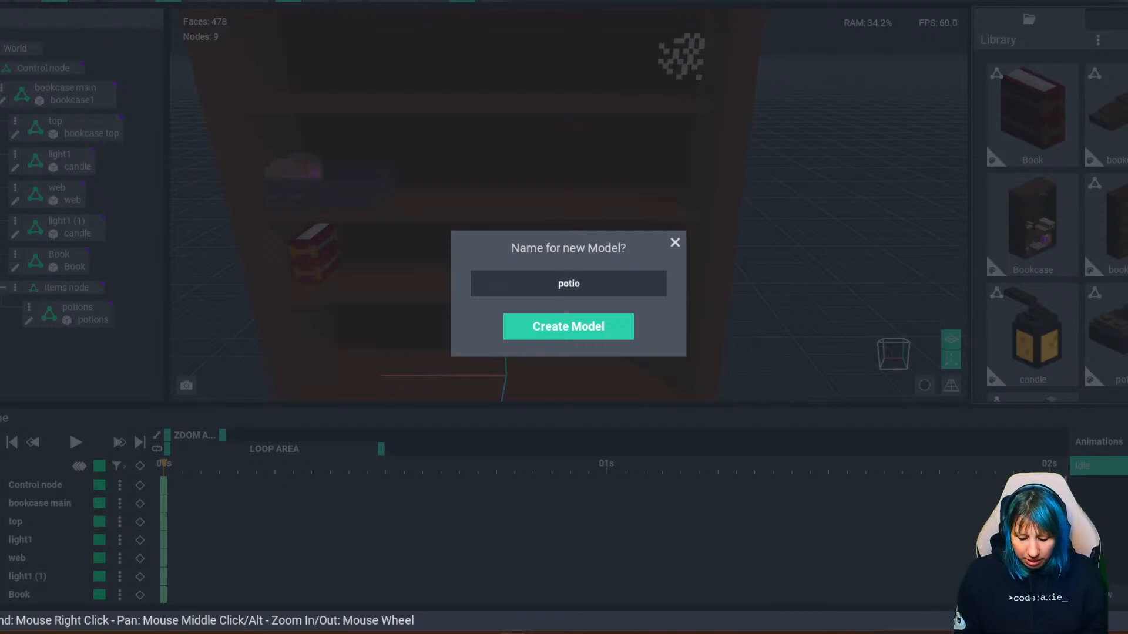
{"action": "key", "text": "Return"}
{"action": "right_click_drag", "start_coordinate": [640, 499], "coordinate": [599, 463]}
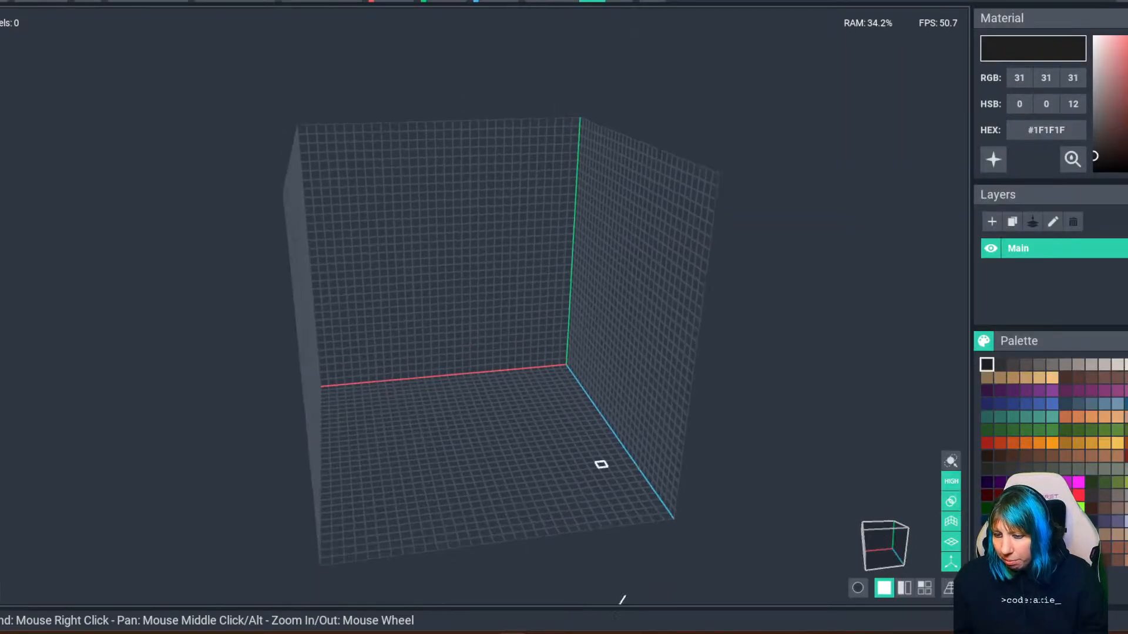
{"action": "scroll", "coordinate": [471, 307], "scroll_direction": "up", "scroll_amount": 2}
{"action": "right_click_drag", "start_coordinate": [470, 306], "coordinate": [470, 317]}
Choose the grey-brown colour #918987 and turn on mirrored drawing about the grid's centre plane.
{"action": "left_click", "coordinate": [1090, 364]}
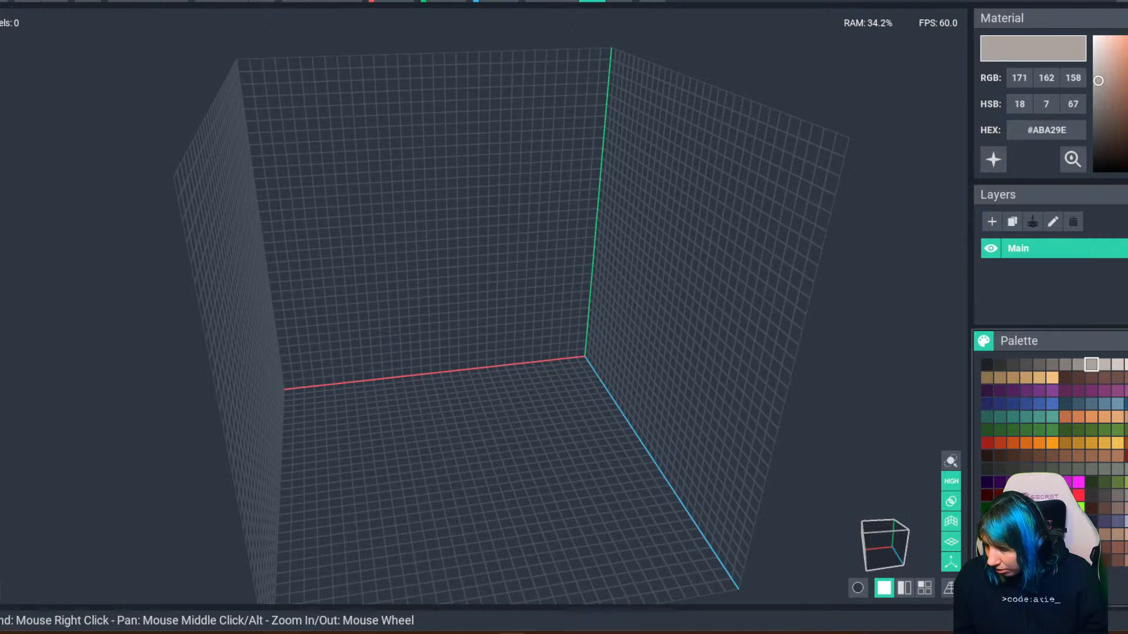
{"action": "right_click_drag", "start_coordinate": [596, 475], "coordinate": [543, 493]}
{"action": "left_click", "coordinate": [1124, 495]}
{"action": "middle_click_drag", "start_coordinate": [543, 493], "coordinate": [540, 426]}
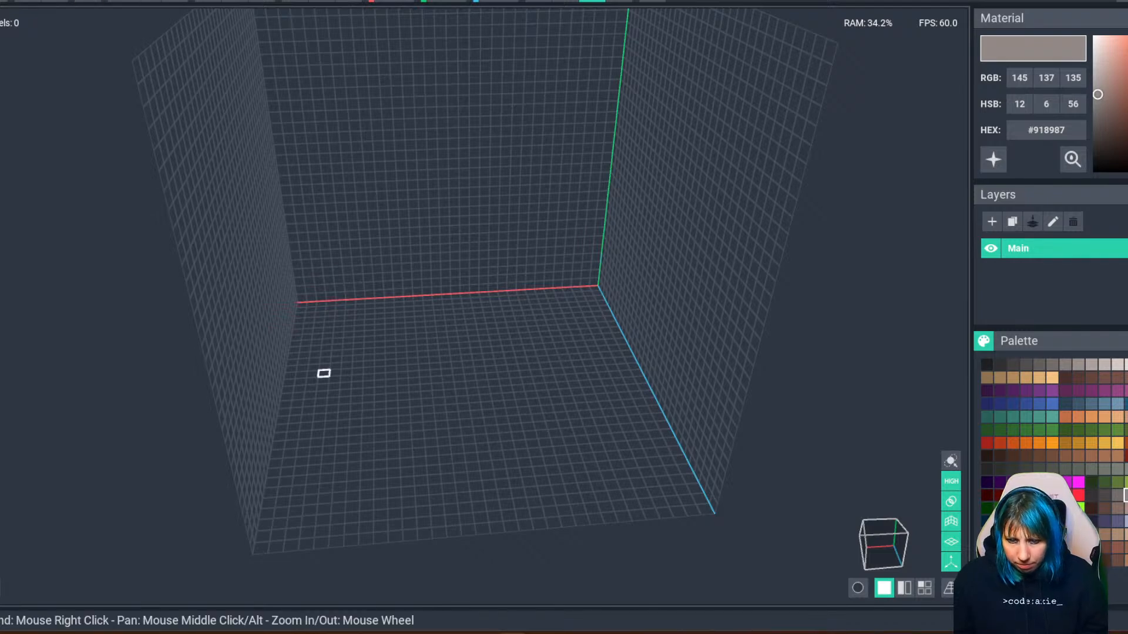
{"action": "left_click", "coordinate": [295, 1]}
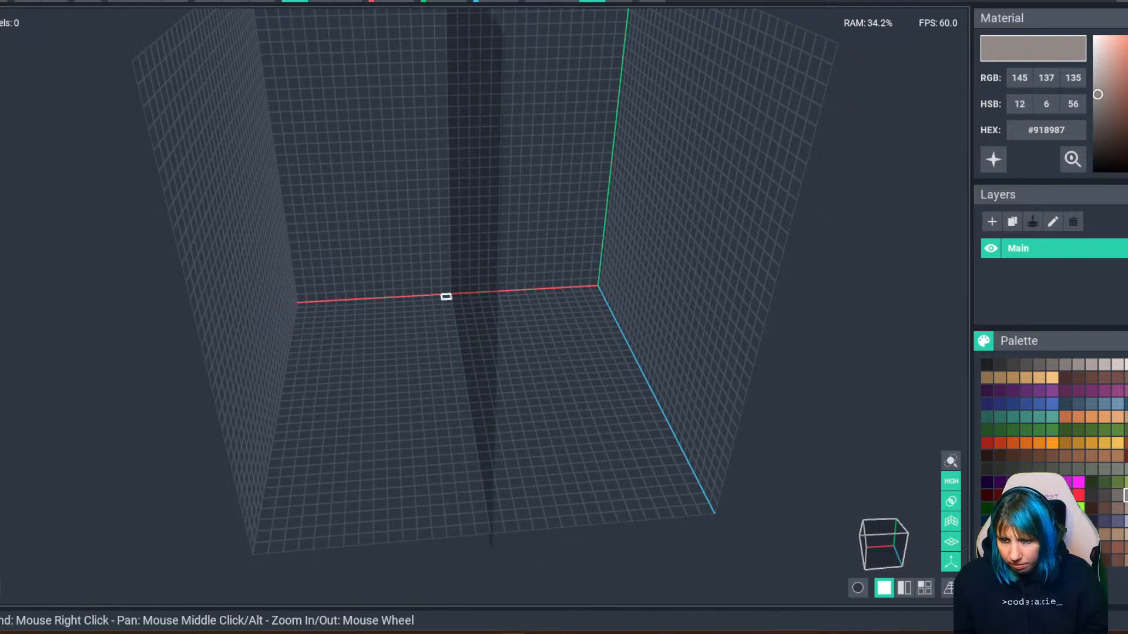
Draw the flat base of a bottle on the grid floor with raised voxels at its two mirrored sides.
{"action": "scroll", "coordinate": [446, 297], "scroll_direction": "up", "scroll_amount": 3}
{"action": "right_click_drag", "start_coordinate": [464, 501], "coordinate": [422, 441]}
{"action": "middle_click_drag", "start_coordinate": [422, 440], "coordinate": [406, 408]}
{"action": "left_click_drag", "start_coordinate": [435, 392], "coordinate": [409, 428]}
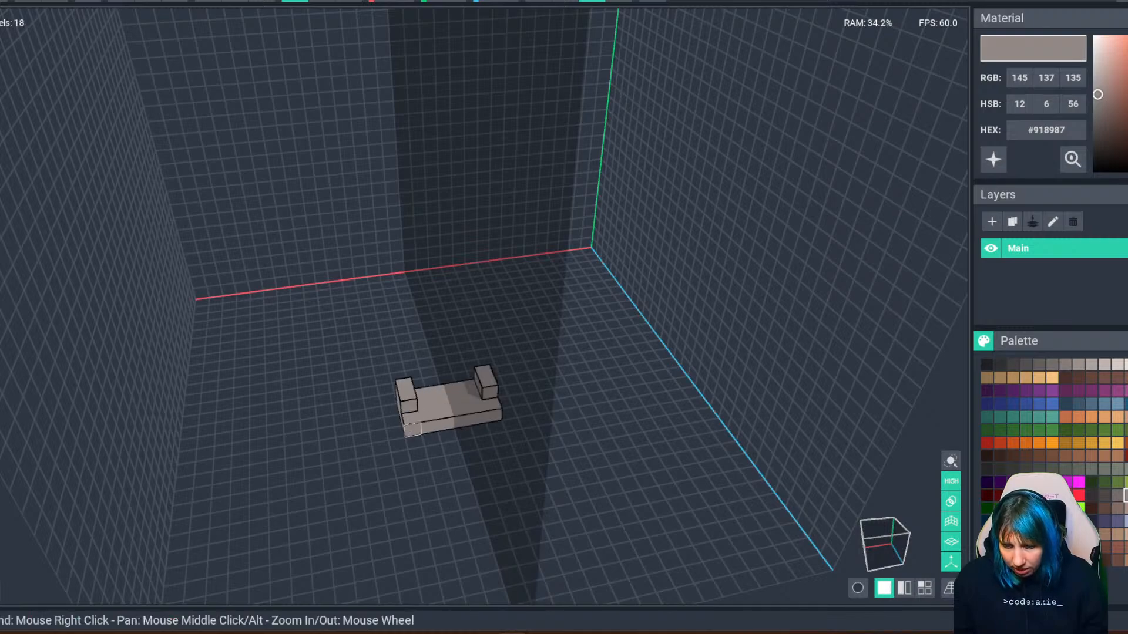
{"action": "right_click_drag", "start_coordinate": [415, 442], "coordinate": [452, 505]}
{"action": "middle_click_drag", "start_coordinate": [452, 505], "coordinate": [407, 461]}
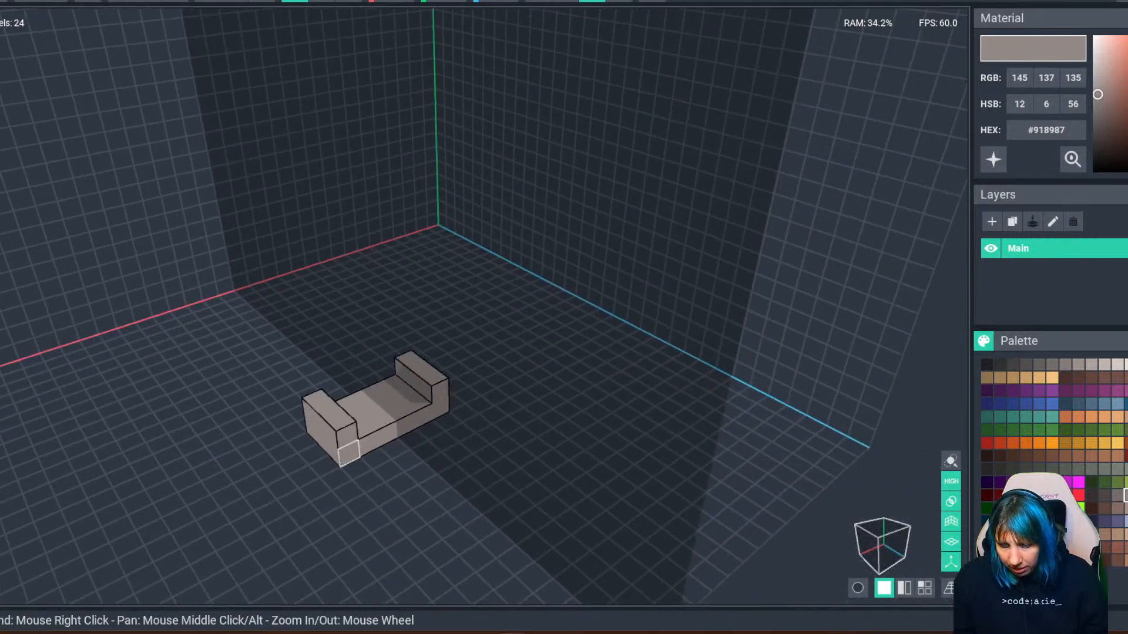
Lengthen the bottle's base and side walls toward the front and extend the wall tops outward by one voxel.
{"action": "left_click_drag", "start_coordinate": [347, 453], "coordinate": [361, 467]}
{"action": "right_click_drag", "start_coordinate": [361, 466], "coordinate": [408, 457]}
{"action": "left_click_drag", "start_coordinate": [339, 448], "coordinate": [344, 469]}
{"action": "right_click_drag", "start_coordinate": [344, 469], "coordinate": [356, 445]}
{"action": "left_click_drag", "start_coordinate": [318, 386], "coordinate": [333, 437]}
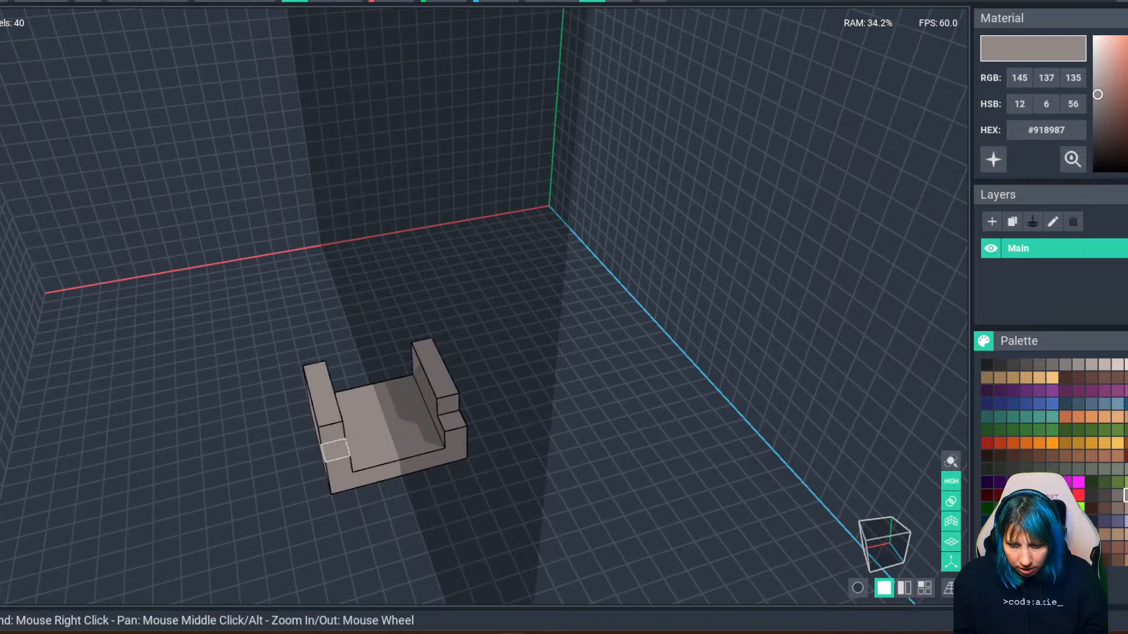
{"action": "left_click", "coordinate": [336, 450]}
{"action": "right_click_drag", "start_coordinate": [336, 450], "coordinate": [389, 460]}
{"action": "right_click_drag", "start_coordinate": [280, 431], "coordinate": [270, 430]}
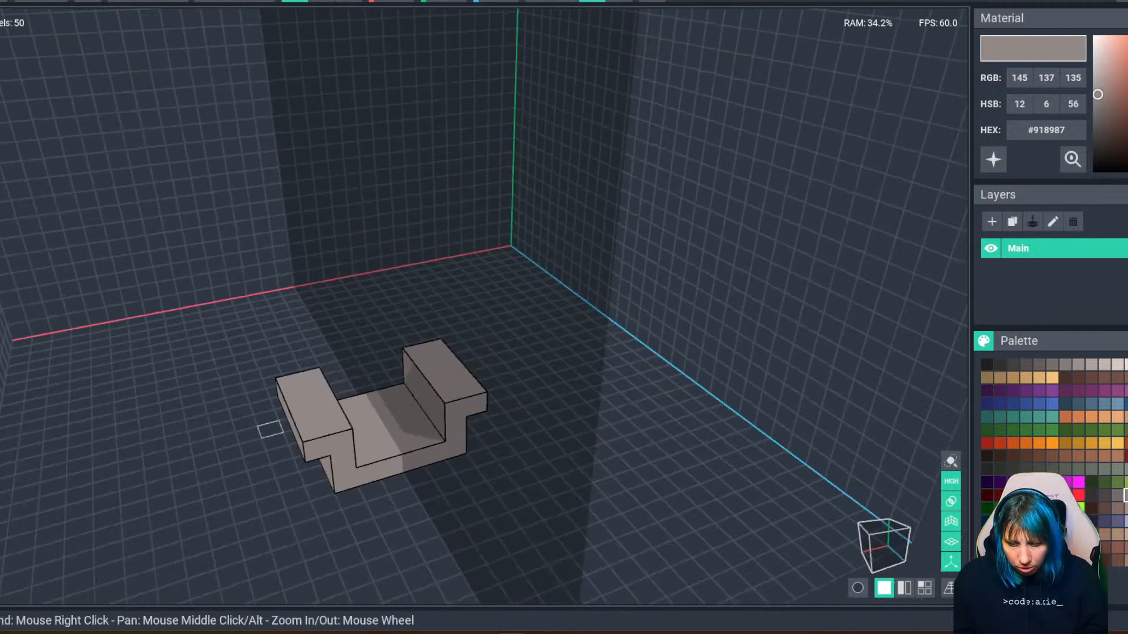
Raise the bottle's outer side walls in full-depth layers above the outward ledges.
{"action": "left_click_drag", "start_coordinate": [289, 382], "coordinate": [312, 428]}
{"action": "right_click_drag", "start_coordinate": [312, 429], "coordinate": [303, 434]}
{"action": "left_click_drag", "start_coordinate": [309, 345], "coordinate": [299, 377]}
{"action": "left_click_drag", "start_coordinate": [307, 308], "coordinate": [294, 350]}
{"action": "right_click_drag", "start_coordinate": [294, 350], "coordinate": [319, 352]}
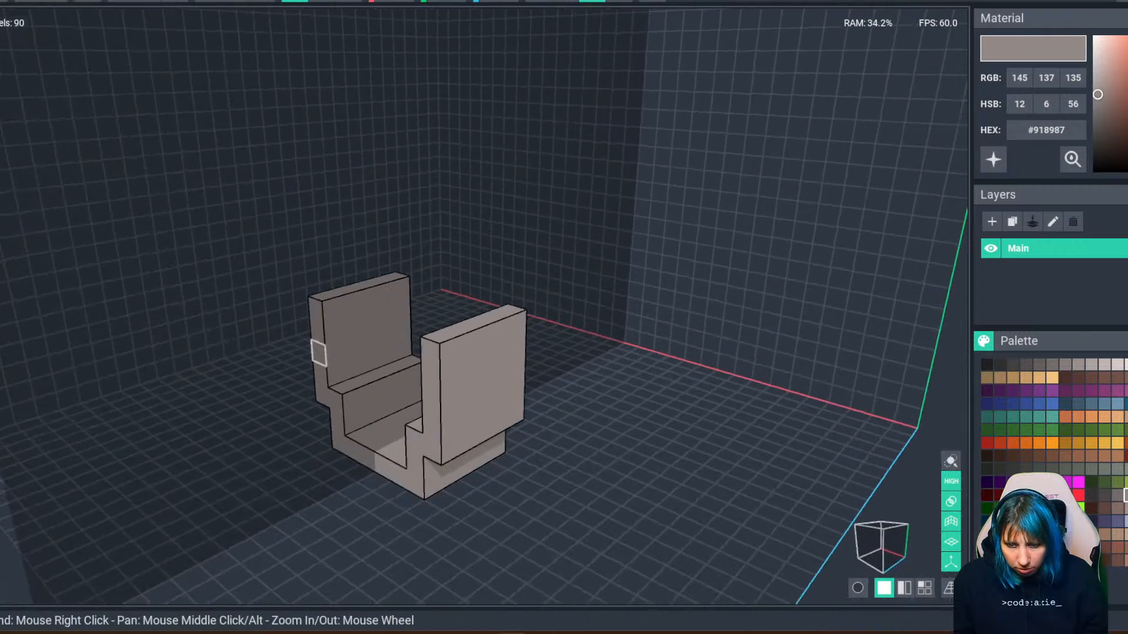
Step the tops of the side walls inward by one voxel and build the narrower upper part of the bottle.
{"action": "left_click_drag", "start_coordinate": [332, 309], "coordinate": [330, 298]}
{"action": "right_click_drag", "start_coordinate": [330, 298], "coordinate": [421, 281]}
{"action": "left_click_drag", "start_coordinate": [392, 274], "coordinate": [366, 304]}
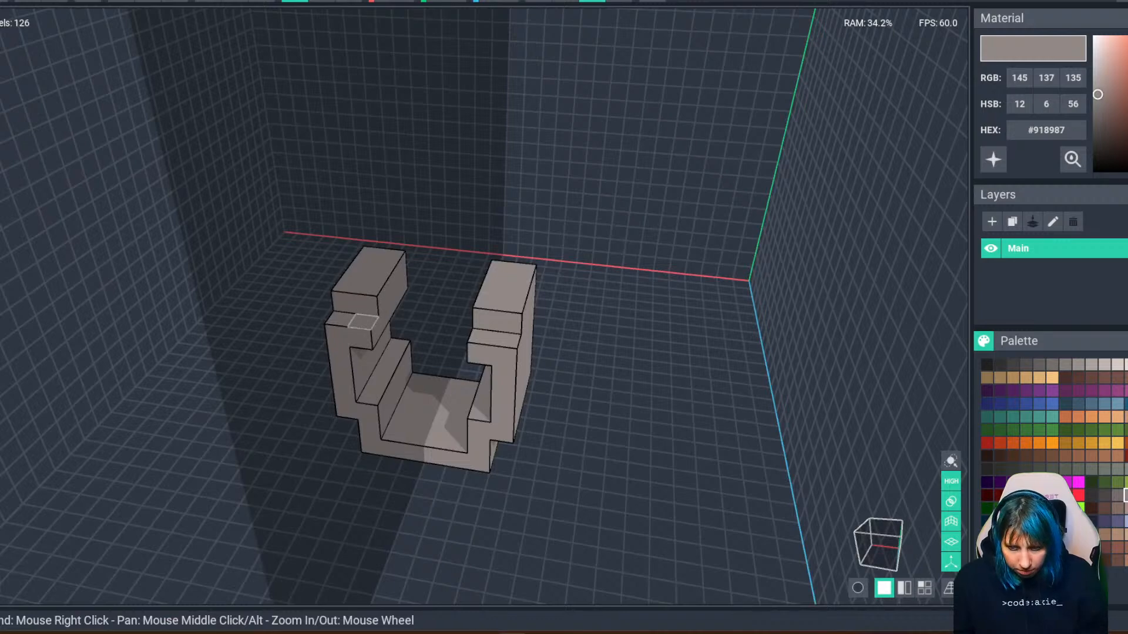
{"action": "left_click_drag", "start_coordinate": [391, 255], "coordinate": [358, 303]}
{"action": "left_click_drag", "start_coordinate": [392, 235], "coordinate": [358, 283]}
Close the top of the bottle, leaving a rectangular opening in the middle.
{"action": "right_click_drag", "start_coordinate": [392, 309], "coordinate": [379, 286]}
{"action": "left_click", "coordinate": [417, 229]}
{"action": "left_click", "coordinate": [348, 256]}
{"action": "left_click", "coordinate": [423, 252]}
Build a raised cork in brown #573B34 over the bottle's top opening.
{"action": "left_click", "coordinate": [1078, 377]}
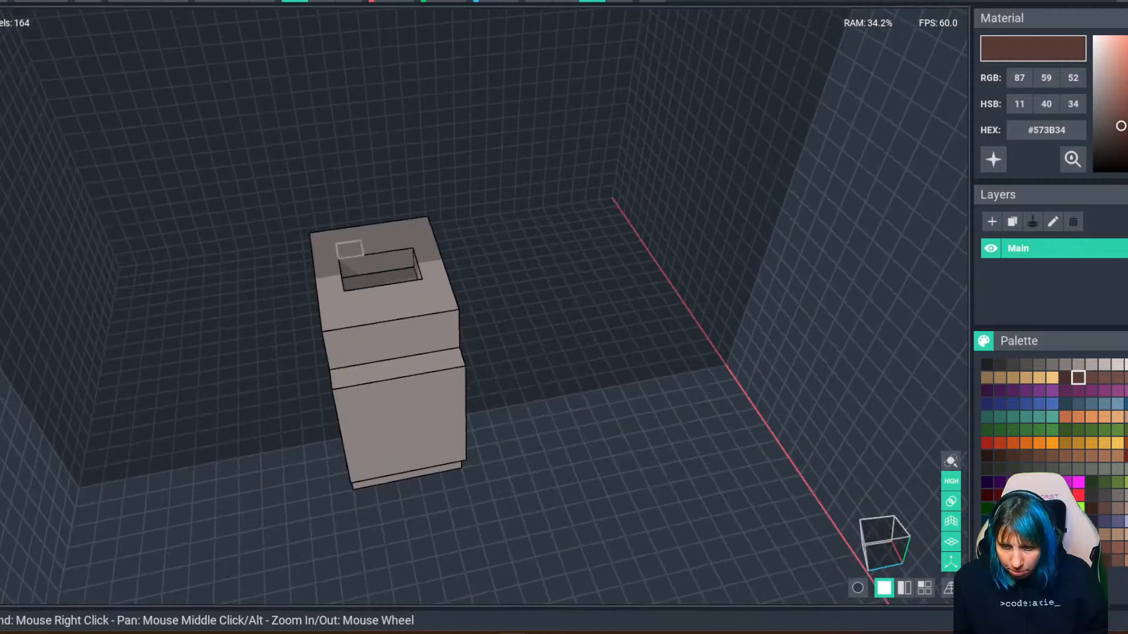
{"action": "left_click_drag", "start_coordinate": [349, 251], "coordinate": [412, 292]}
{"action": "right_click_drag", "start_coordinate": [416, 308], "coordinate": [376, 282]}
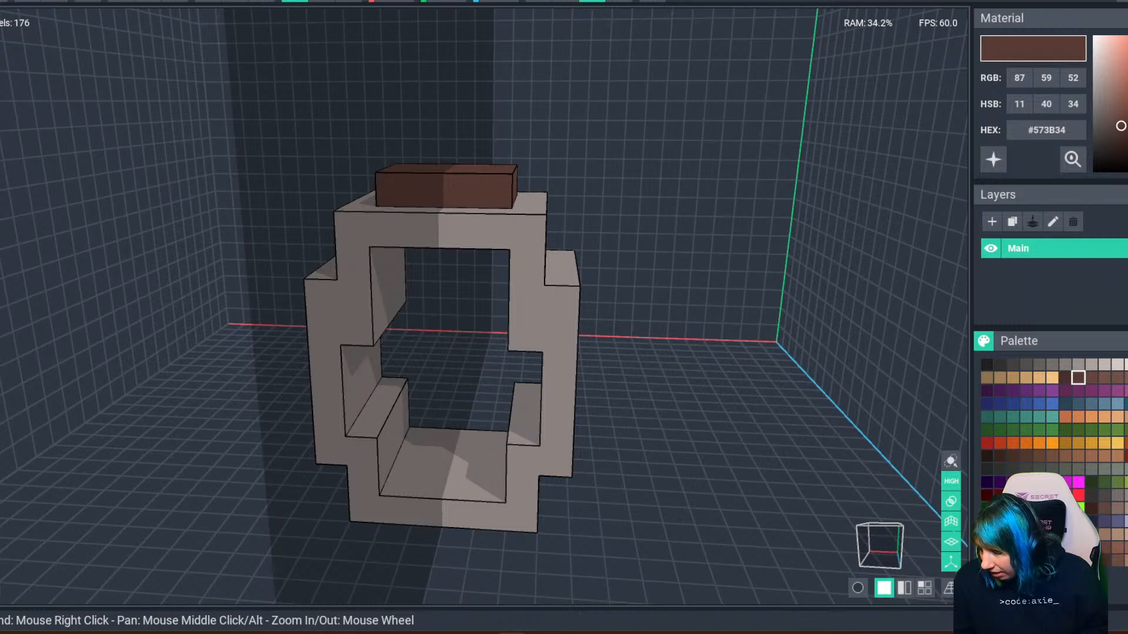
Choose blue #3D576A, make it emissive, and cover the floor inside the bottle with a one-voxel layer of liquid.
{"action": "left_click", "coordinate": [1077, 403]}
{"action": "left_click", "coordinate": [993, 159]}
{"action": "right_click_drag", "start_coordinate": [558, 369], "coordinate": [524, 416]}
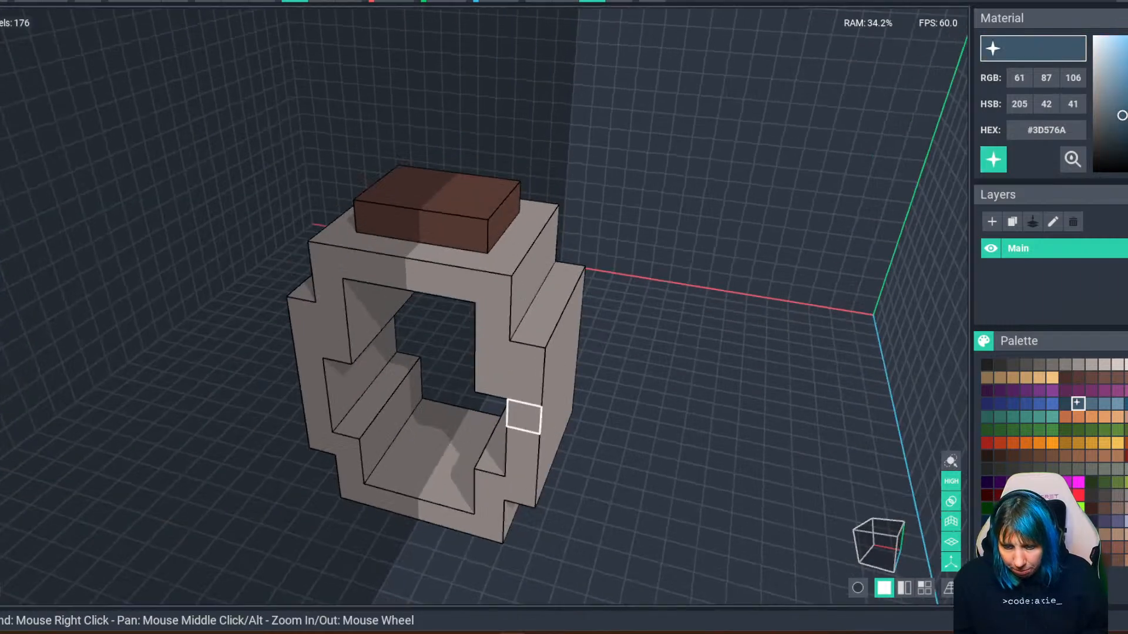
{"action": "right_click_drag", "start_coordinate": [219, 377], "coordinate": [111, 311]}
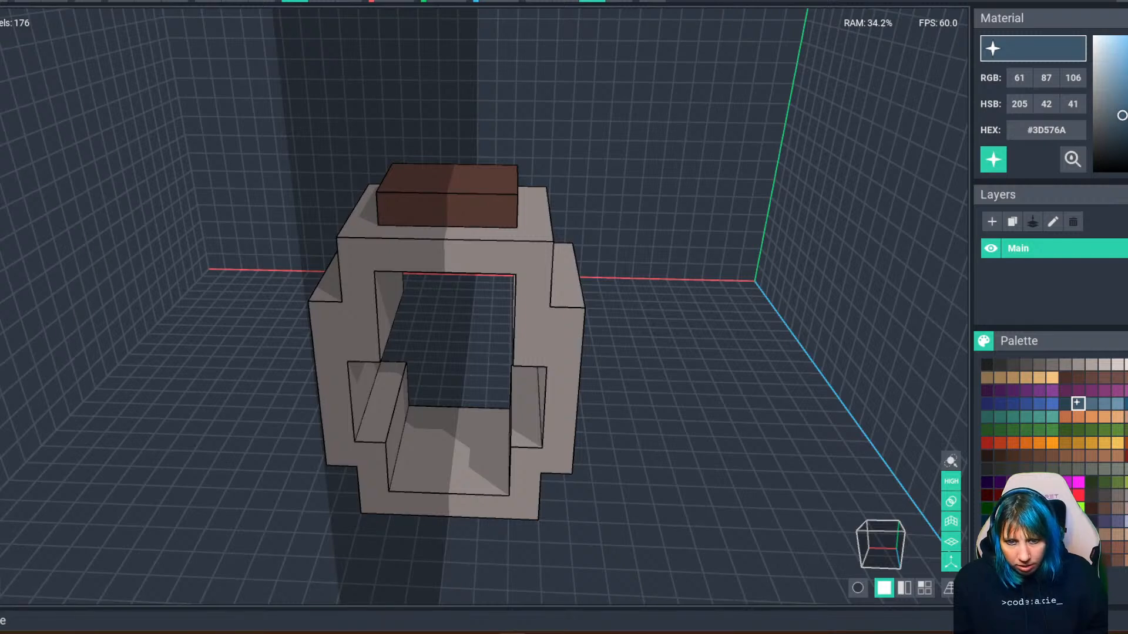
{"action": "right_click_drag", "start_coordinate": [418, 411], "coordinate": [416, 425]}
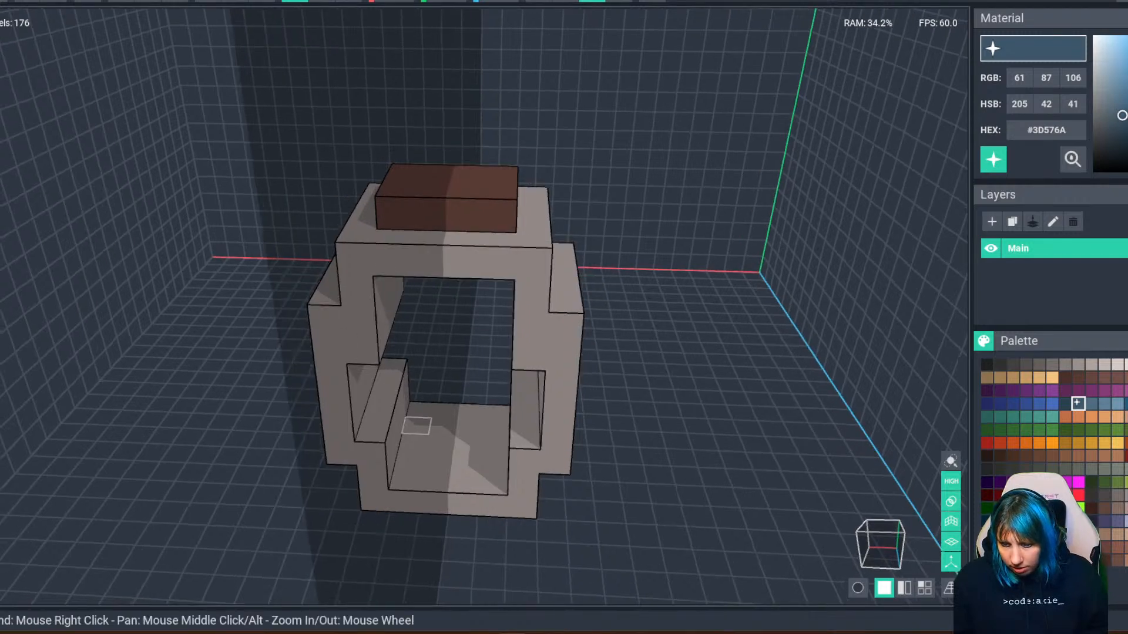
{"action": "left_click_drag", "start_coordinate": [416, 425], "coordinate": [433, 481]}
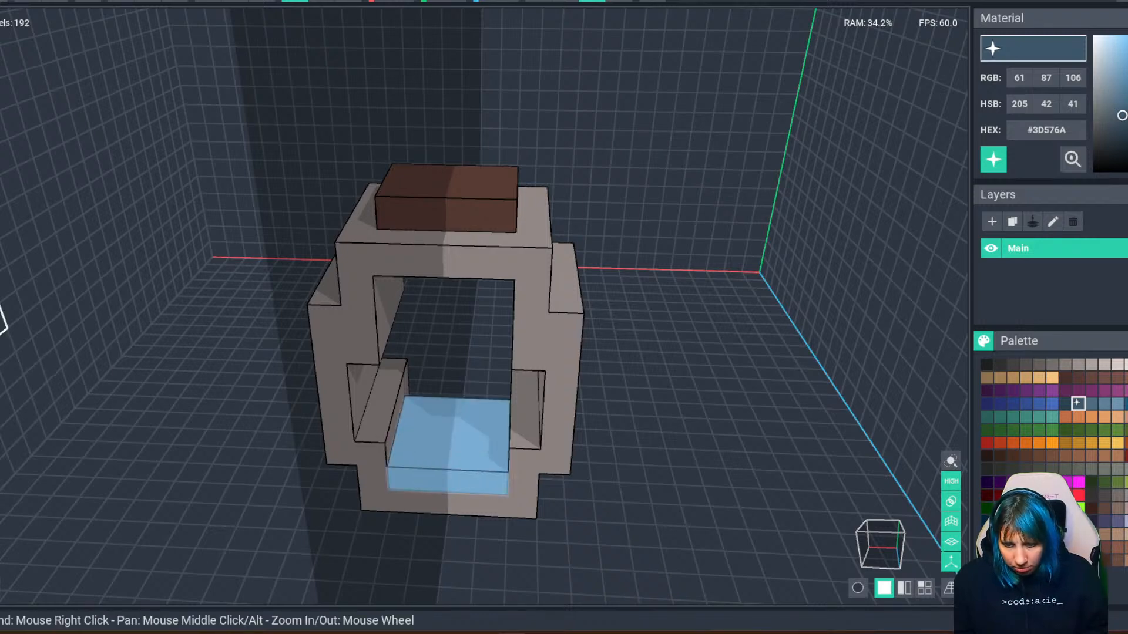
Build the blue liquid up through the wider middle of the bottle and one voxel into its narrower upper part.
{"action": "left_click", "coordinate": [409, 439]}
{"action": "left_click", "coordinate": [433, 435]}
{"action": "left_click", "coordinate": [383, 397]}
{"action": "left_click", "coordinate": [461, 383]}
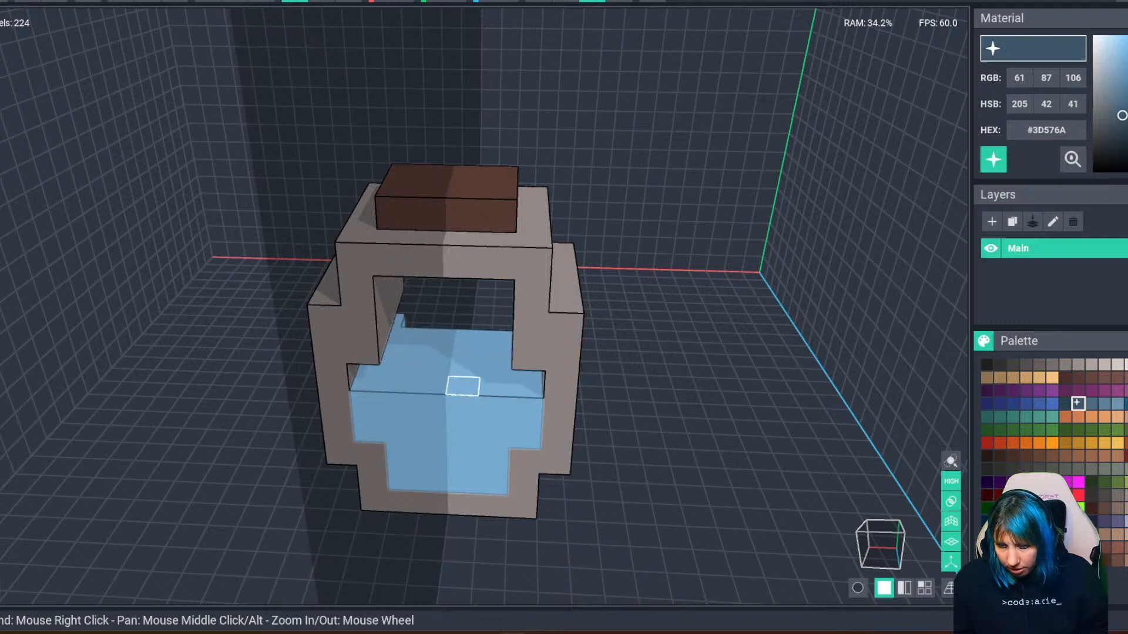
{"action": "left_click", "coordinate": [430, 353]}
{"action": "right_click_drag", "start_coordinate": [430, 353], "coordinate": [357, 399]}
{"action": "left_click", "coordinate": [357, 398]}
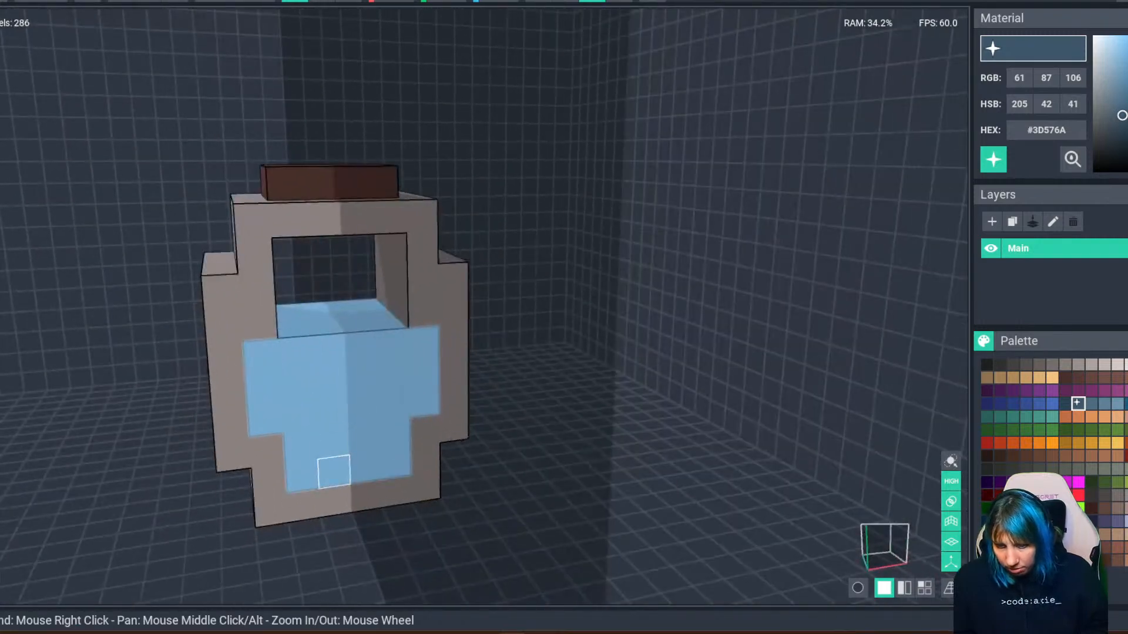
{"action": "right_click_drag", "start_coordinate": [329, 468], "coordinate": [364, 323]}
{"action": "left_click", "coordinate": [422, 317]}
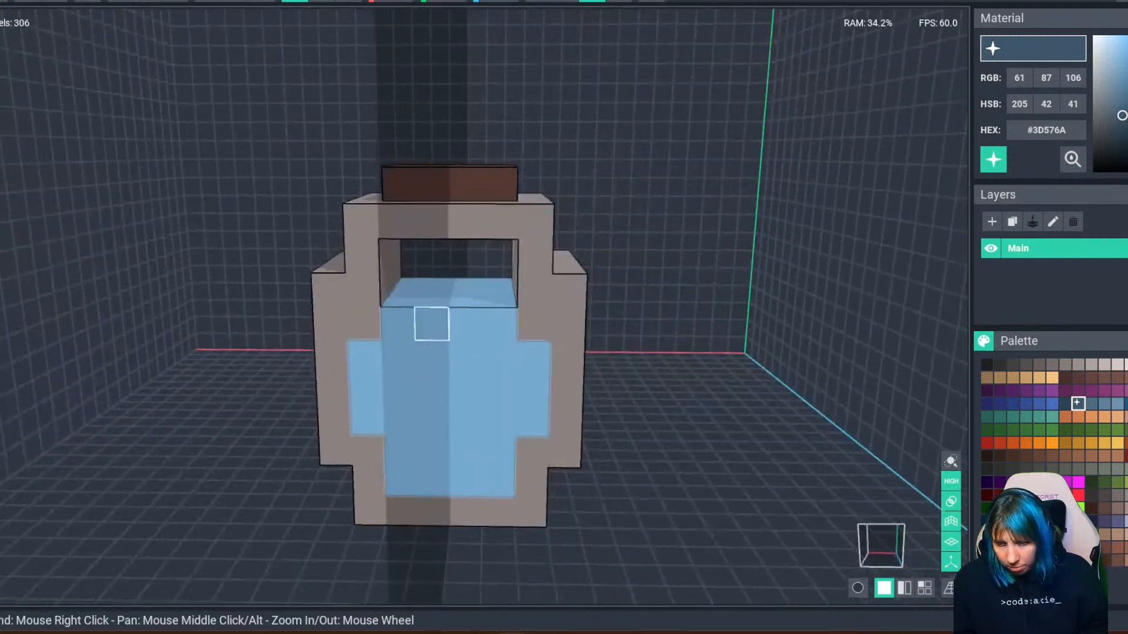
{"action": "scroll", "coordinate": [394, 297], "scroll_direction": "down", "scroll_amount": 3}
{"action": "right_click_drag", "start_coordinate": [460, 398], "coordinate": [418, 407]}
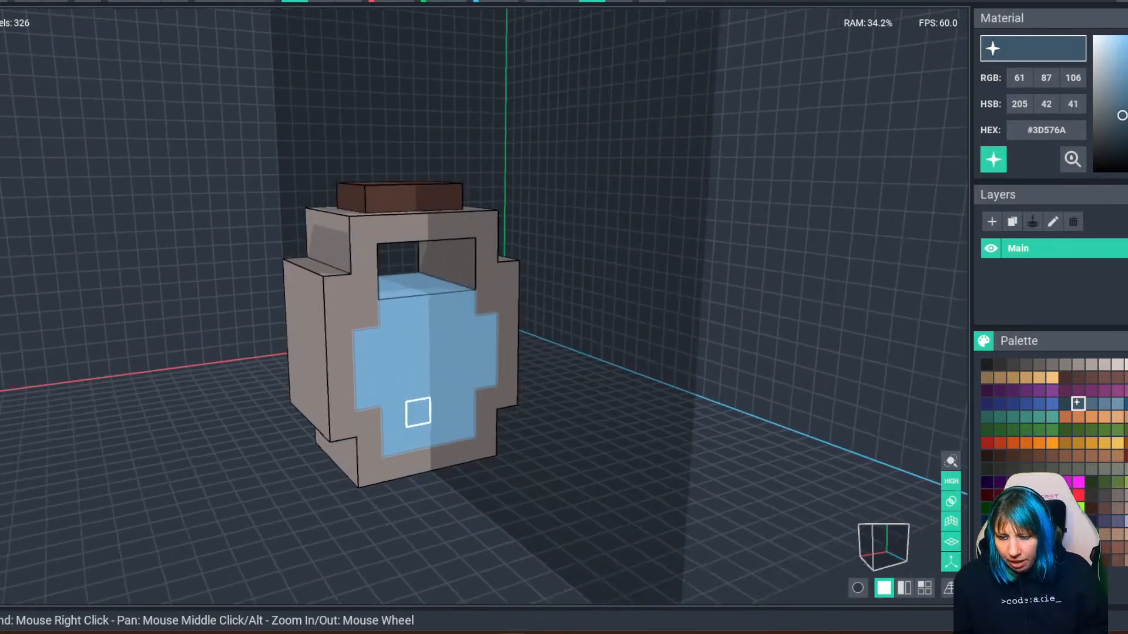
{"action": "scroll", "coordinate": [408, 426], "scroll_direction": "up", "scroll_amount": 2}
{"action": "right_click_drag", "start_coordinate": [443, 335], "coordinate": [405, 442]}
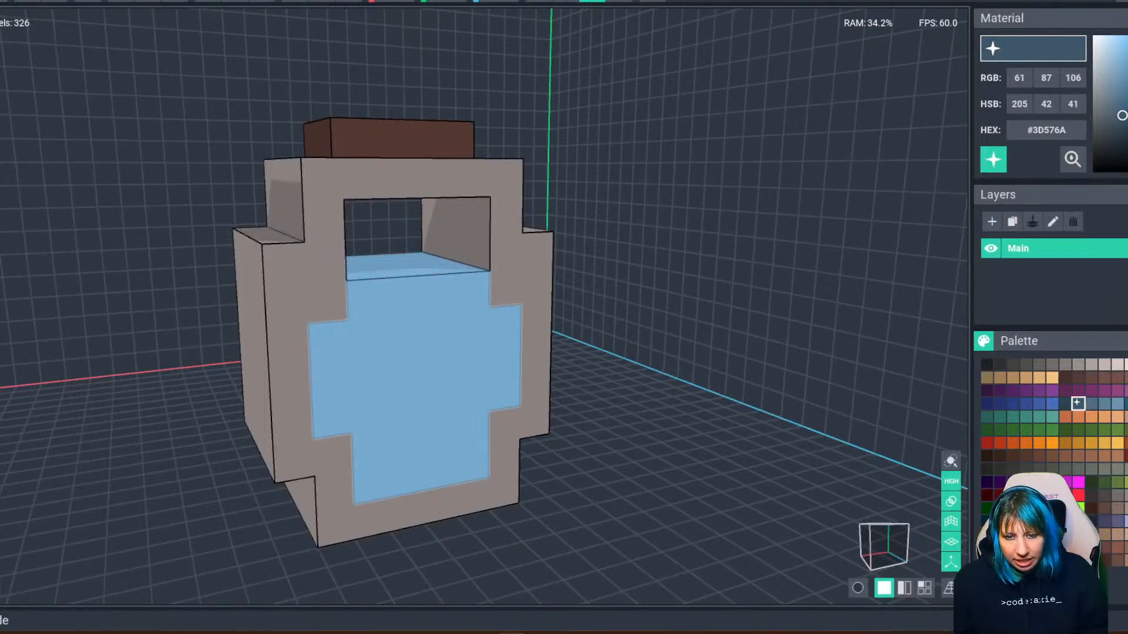
Remove one voxel layer from the front and back faces of the liquid to recess it within the bottle frame.
{"action": "left_click", "coordinate": [375, 392]}
{"action": "right_click_drag", "start_coordinate": [392, 397], "coordinate": [470, 452]}
{"action": "left_click", "coordinate": [612, 402]}
{"action": "scroll", "coordinate": [511, 445], "scroll_direction": "down", "scroll_amount": 2}
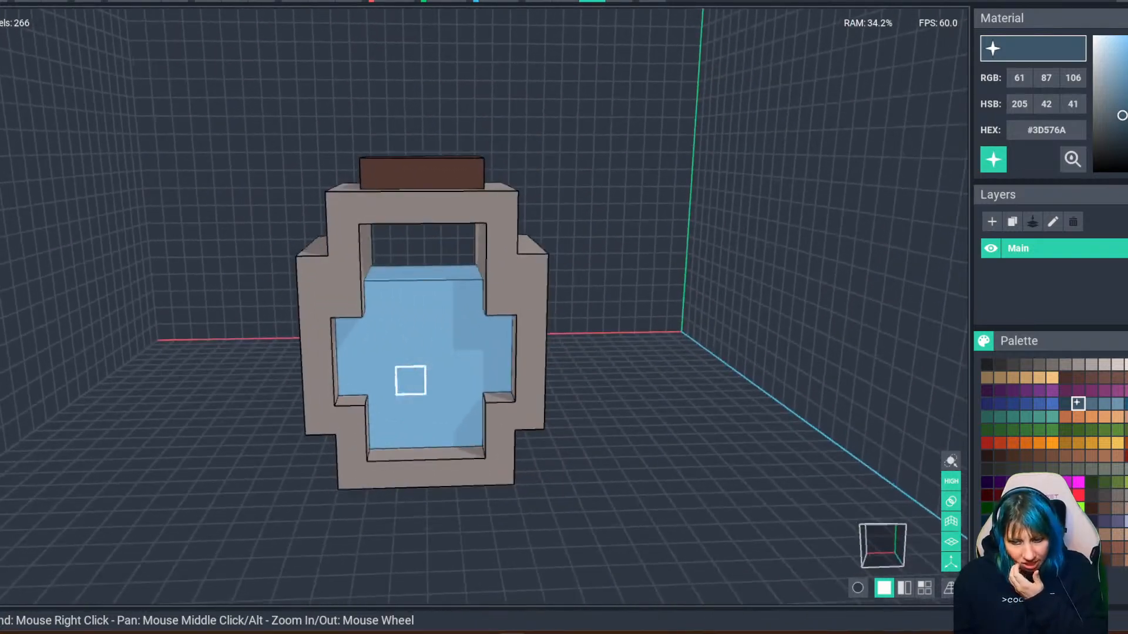
Place scattered single-voxel bubbles in pale #D2DAED on the recessed front face of the liquid.
{"action": "right_click_drag", "start_coordinate": [410, 380], "coordinate": [386, 353]}
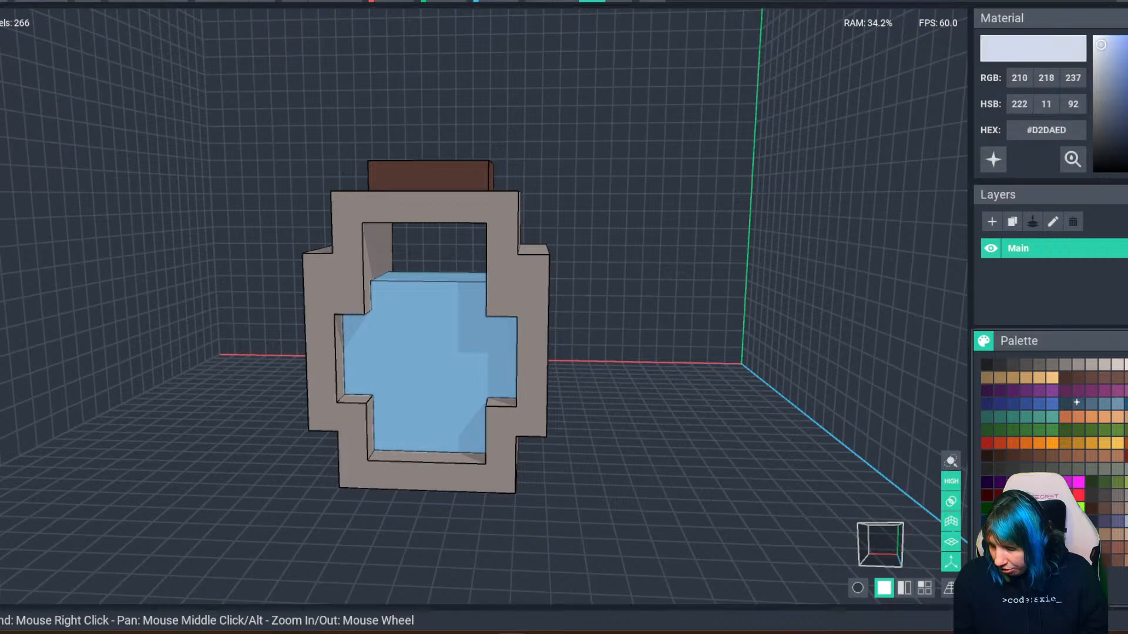
{"action": "right_click_drag", "start_coordinate": [444, 338], "coordinate": [337, 423]}
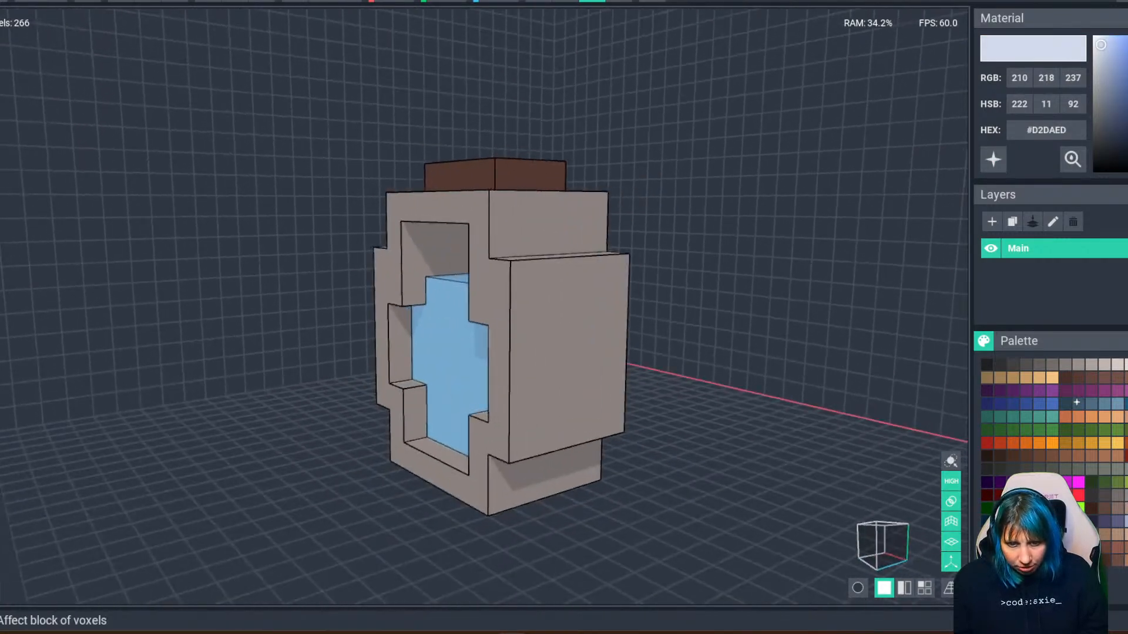
{"action": "right_click_drag", "start_coordinate": [444, 337], "coordinate": [447, 388]}
{"action": "left_click", "coordinate": [424, 344]}
{"action": "right_click_drag", "start_coordinate": [391, 416], "coordinate": [412, 461]}
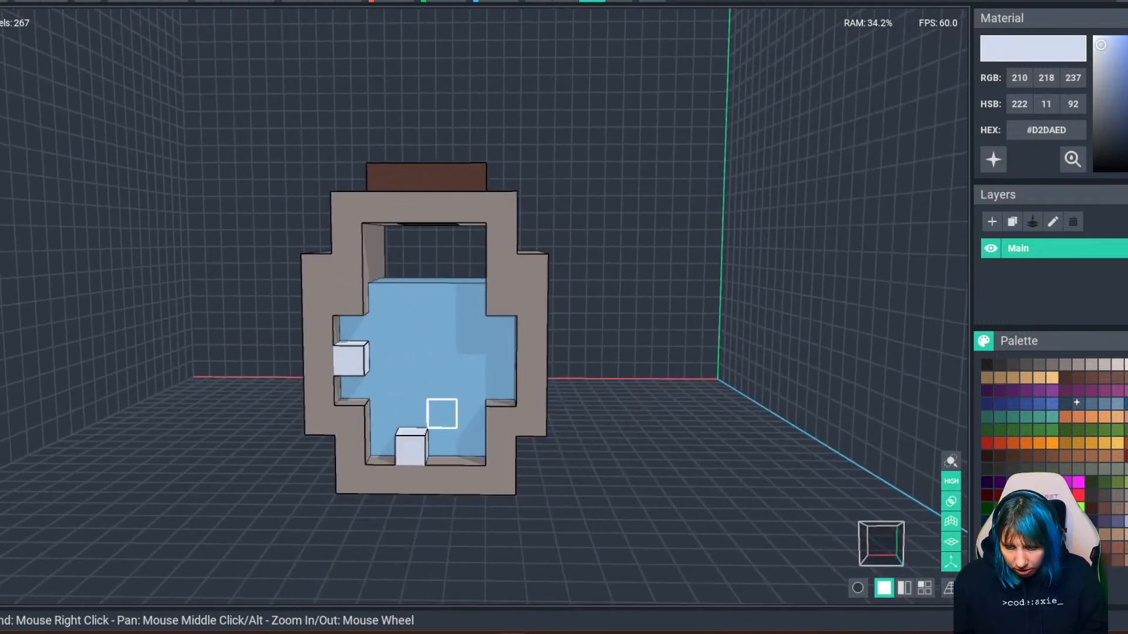
{"action": "left_click", "coordinate": [441, 414]}
{"action": "left_click", "coordinate": [471, 297]}
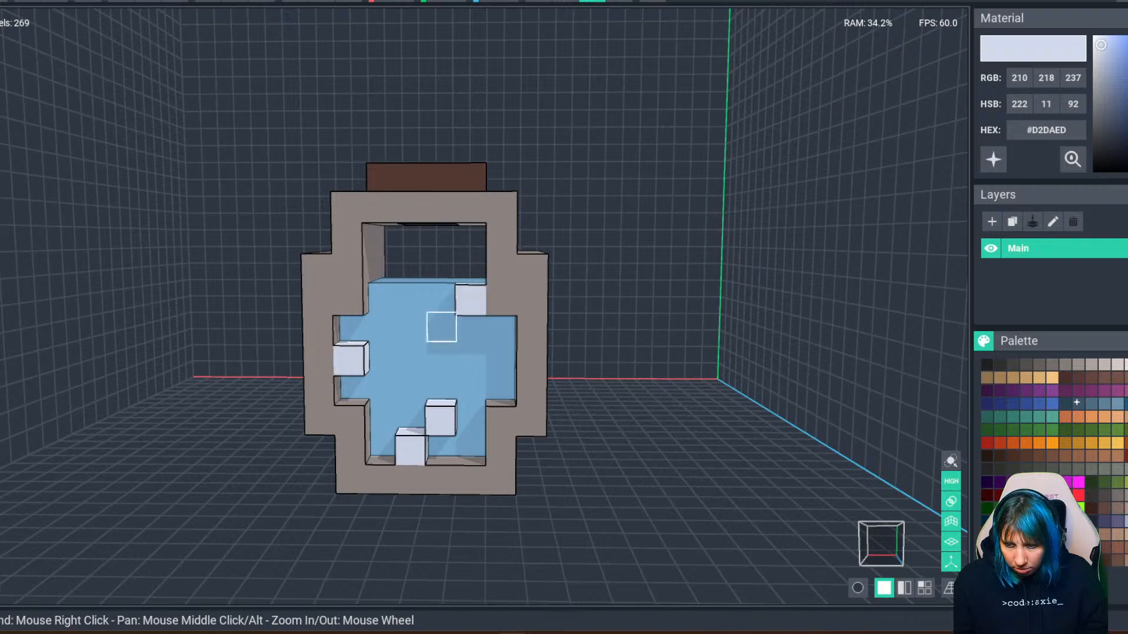
{"action": "left_click", "coordinate": [440, 329]}
Remove the pale bubble voxel touching the bottle's inner side wall.
{"action": "left_click", "coordinate": [6, 185]}
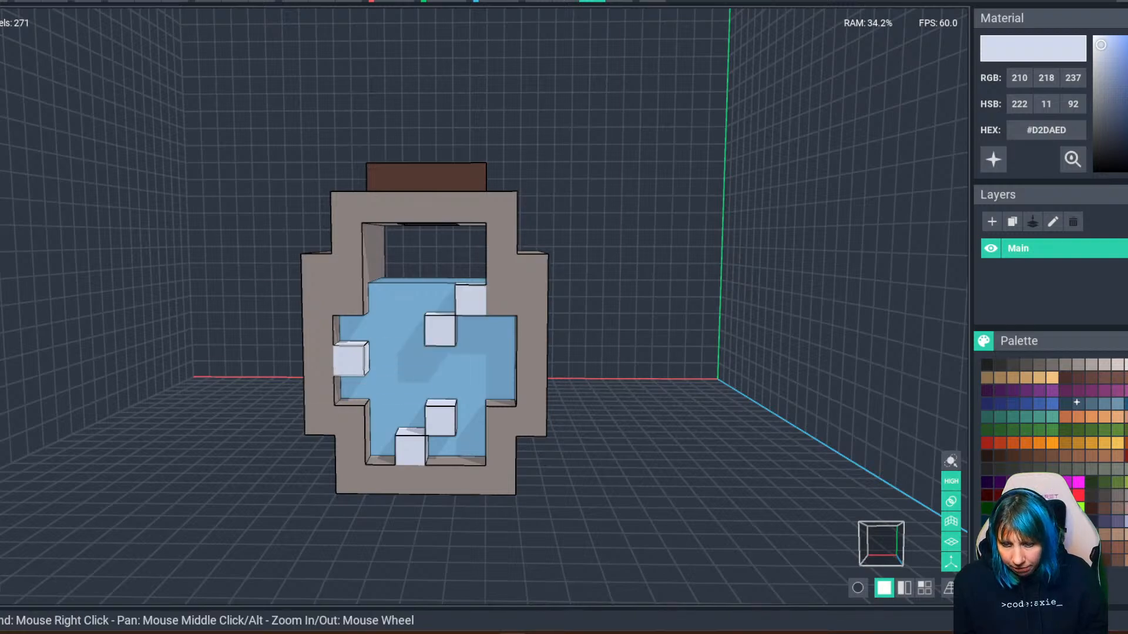
{"action": "key", "text": "ctrl+z"}
{"action": "right_click_drag", "start_coordinate": [353, 421], "coordinate": [406, 421]}
{"action": "scroll", "coordinate": [410, 468], "scroll_direction": "down", "scroll_amount": 3}
{"action": "right_click_drag", "start_coordinate": [410, 468], "coordinate": [470, 403]}
{"action": "scroll", "coordinate": [483, 411], "scroll_direction": "down", "scroll_amount": 2}
{"action": "scroll", "coordinate": [441, 397], "scroll_direction": "up", "scroll_amount": 4}
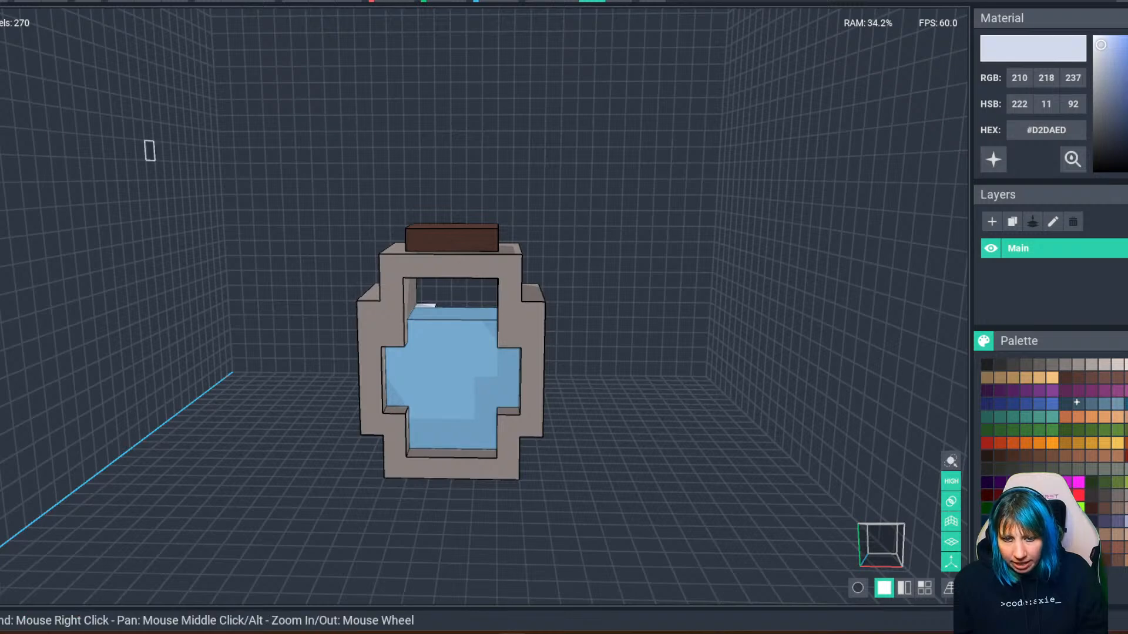
{"action": "left_click_drag", "start_coordinate": [315, 108], "coordinate": [318, 185]}
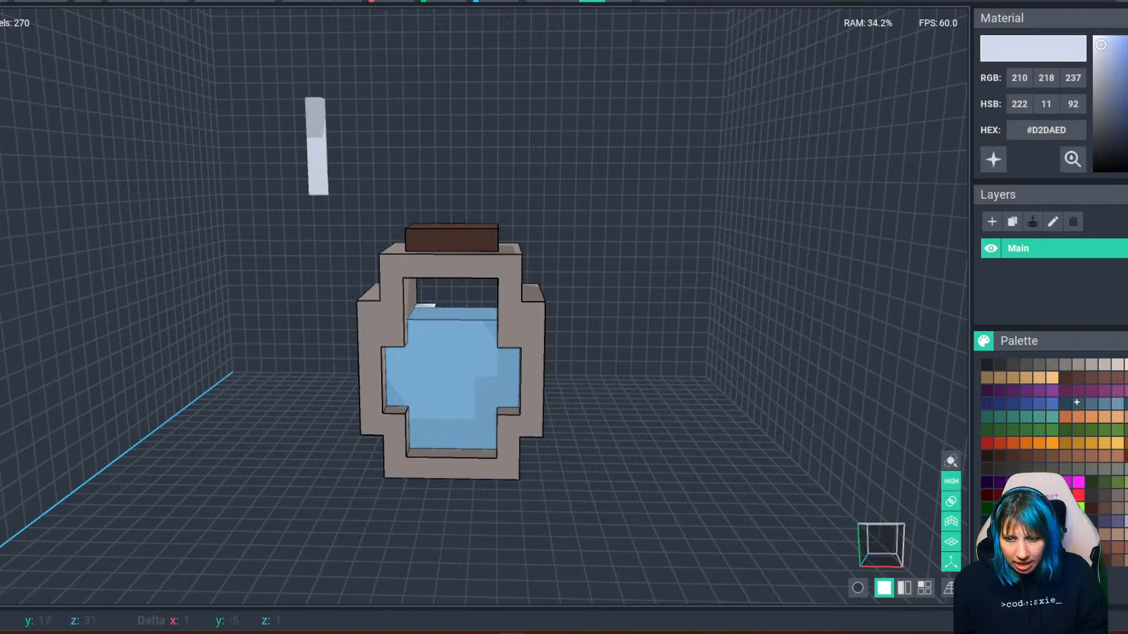
{"action": "right_click_drag", "start_coordinate": [281, 250], "coordinate": [307, 253]}
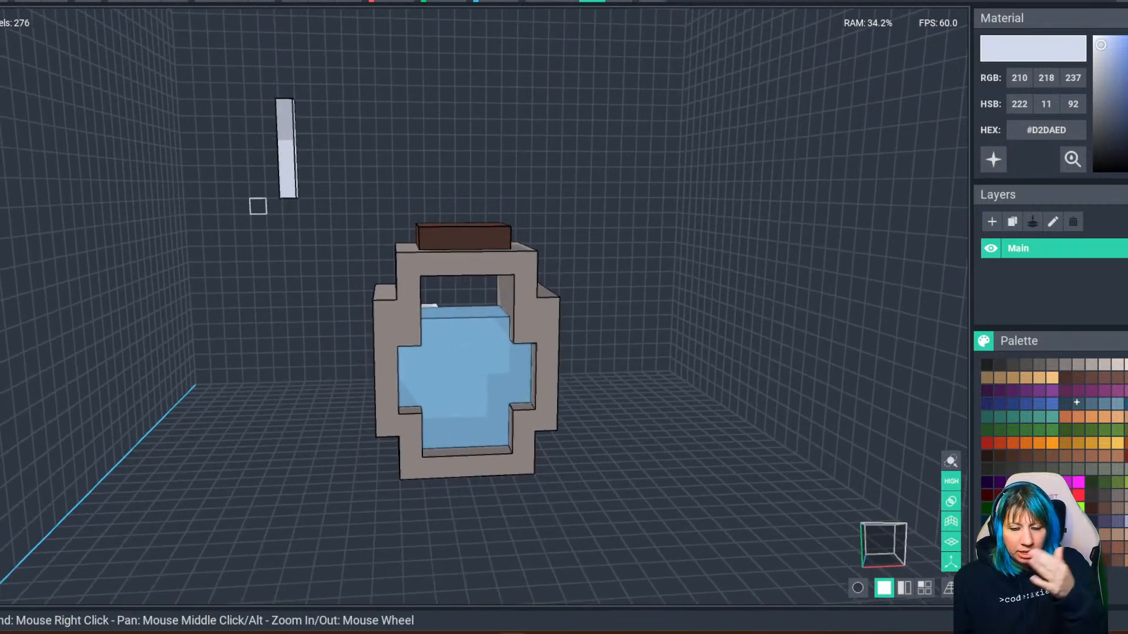
{"action": "key", "text": "ctrl+z"}
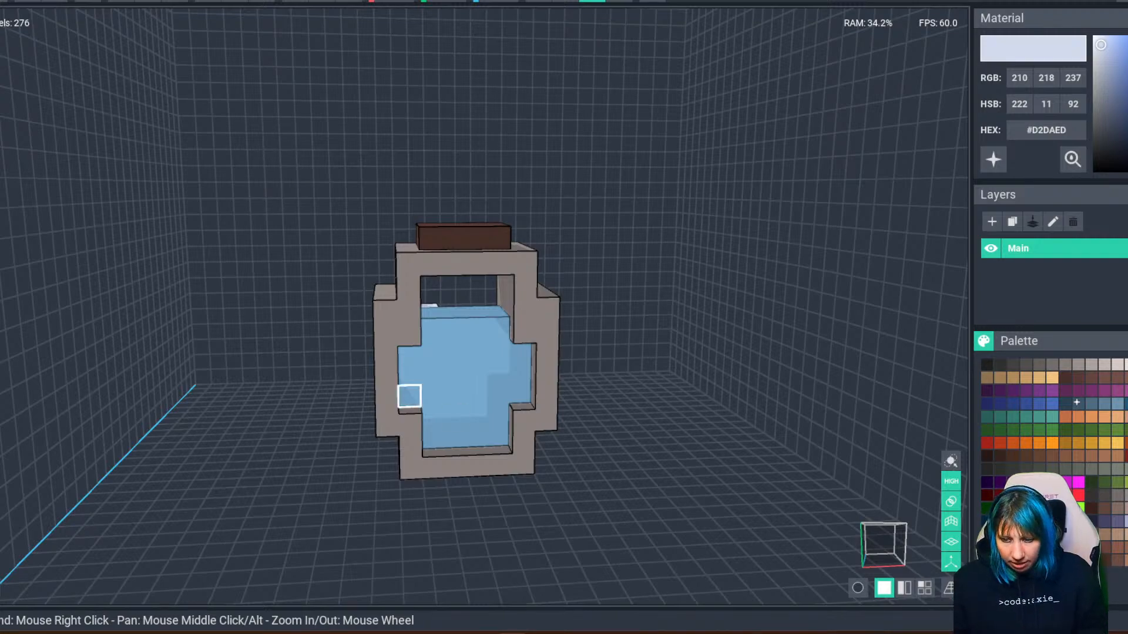
Shrink the model's volume to fit tightly around the bottle.
{"action": "right_click_drag", "start_coordinate": [409, 396], "coordinate": [384, 388]}
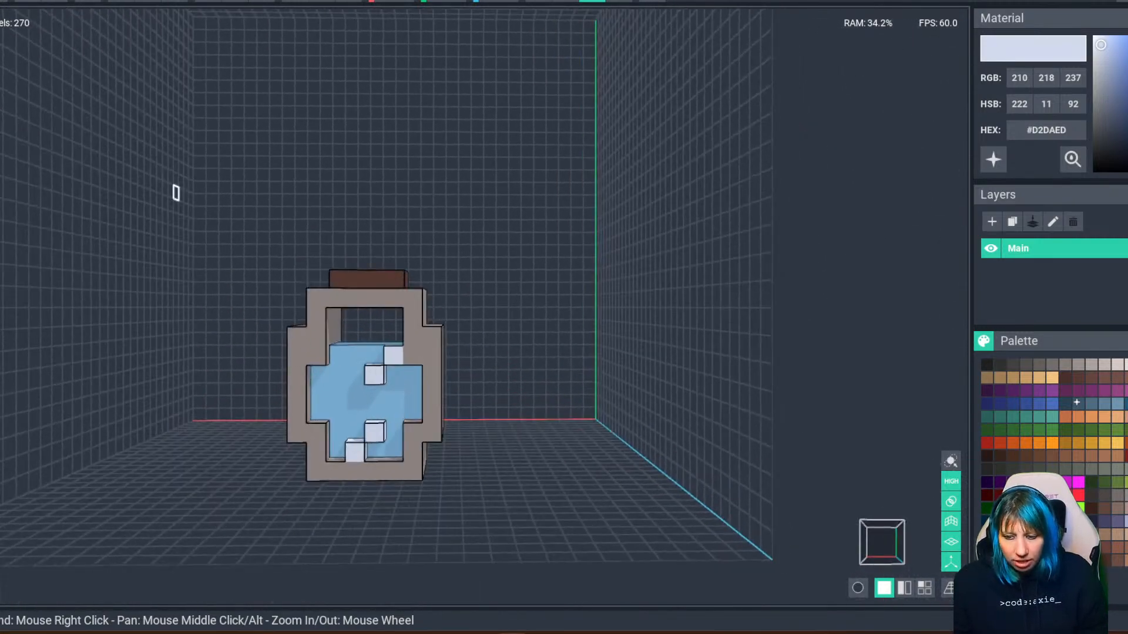
{"action": "right_click_drag", "start_coordinate": [177, 193], "coordinate": [291, 262]}
{"action": "scroll", "coordinate": [192, 94], "scroll_direction": "up", "scroll_amount": 5}
{"action": "scroll", "coordinate": [192, 94], "scroll_direction": "down", "scroll_amount": 5}
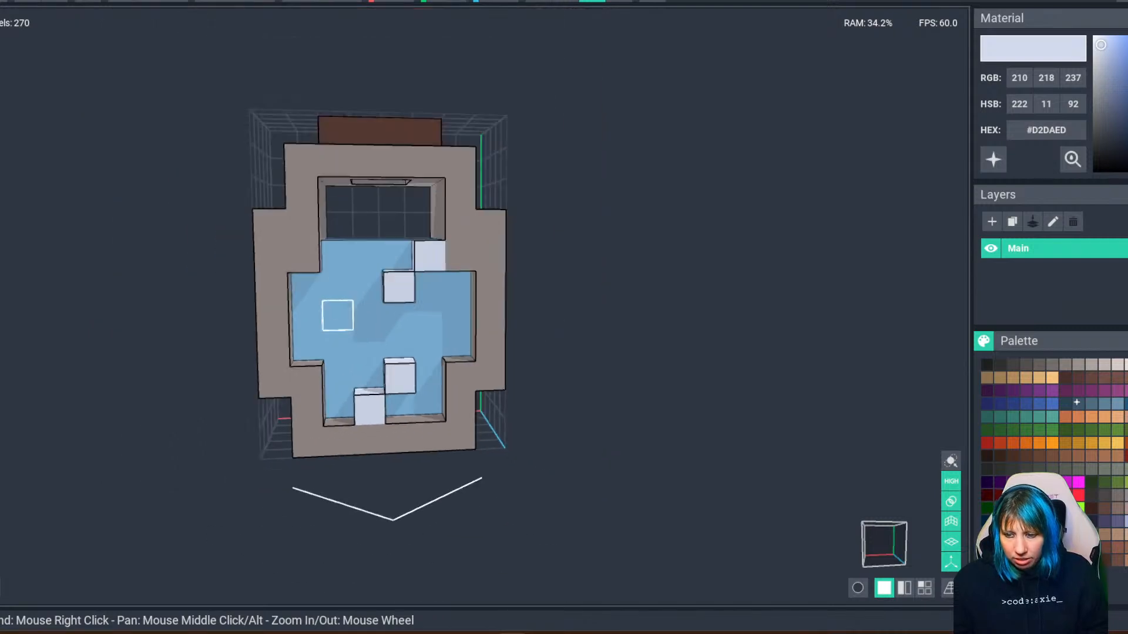
{"action": "right_click_drag", "start_coordinate": [322, 284], "coordinate": [315, 284]}
Make the bottle's body color #918987 emissive and check its glow.
{"action": "left_click", "coordinate": [321, 259]}
{"action": "left_click", "coordinate": [993, 159]}
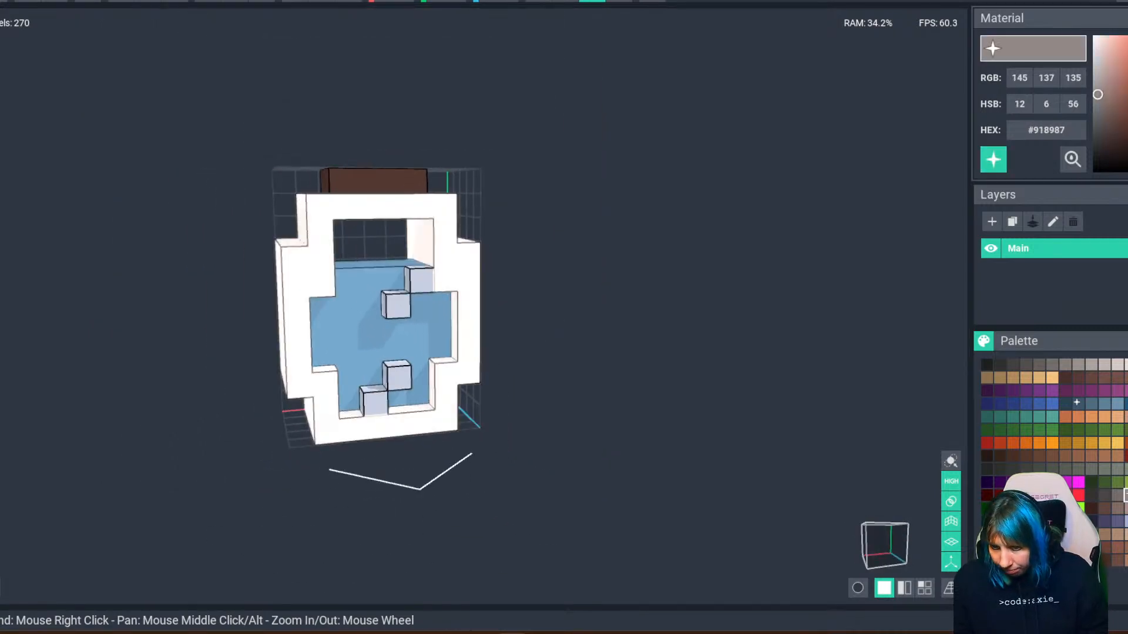
{"action": "scroll", "coordinate": [466, 326], "scroll_direction": "down", "scroll_amount": 2}
{"action": "right_click_drag", "start_coordinate": [467, 326], "coordinate": [385, 327]}
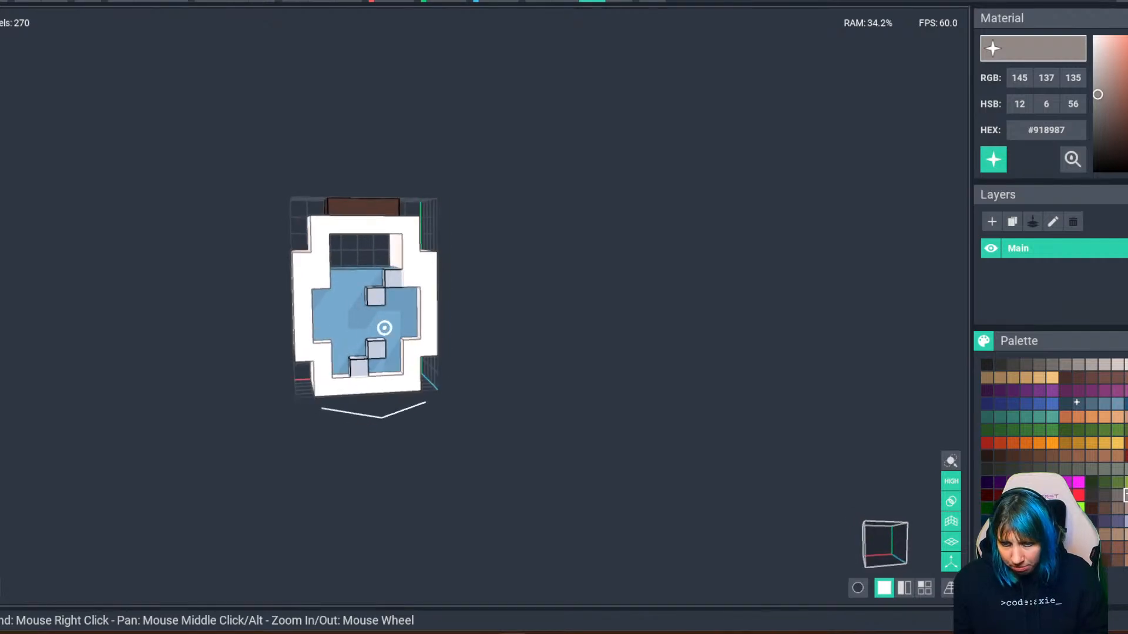
{"action": "scroll", "coordinate": [385, 328], "scroll_direction": "up", "scroll_amount": 2}
Repaint the whole bottle body, including its outer sides and front frame, in the darker grey-brown #746C6A.
{"action": "left_click", "coordinate": [1117, 495]}
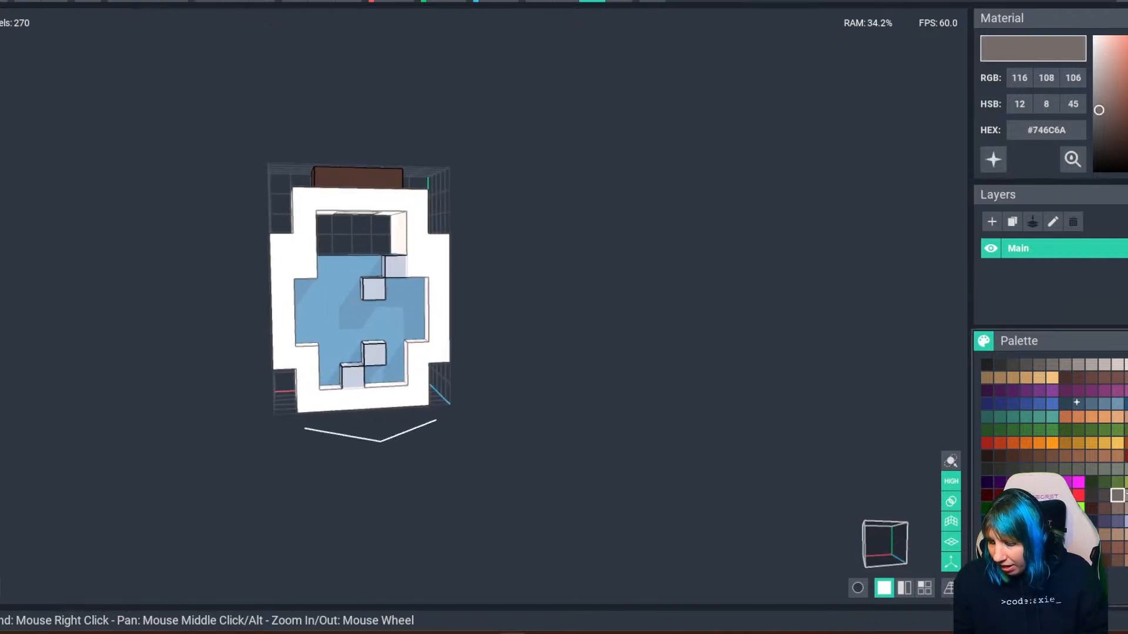
{"action": "right_click_drag", "start_coordinate": [359, 312], "coordinate": [423, 311]}
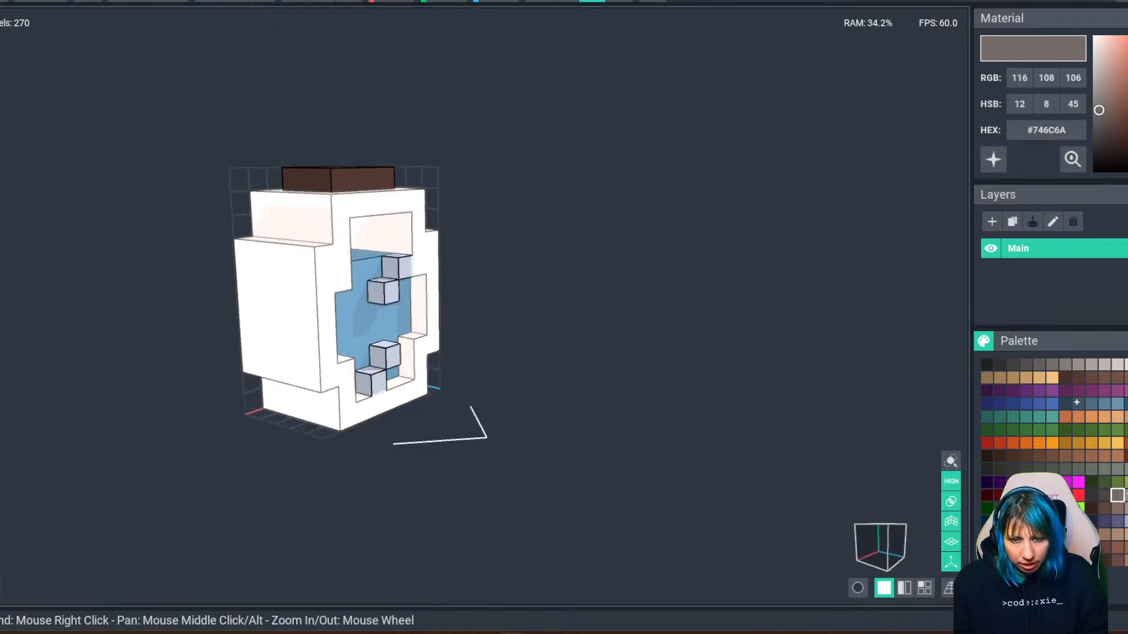
{"action": "left_click", "coordinate": [310, 330]}
{"action": "left_click", "coordinate": [290, 228]}
{"action": "right_click_drag", "start_coordinate": [291, 229], "coordinate": [217, 232]}
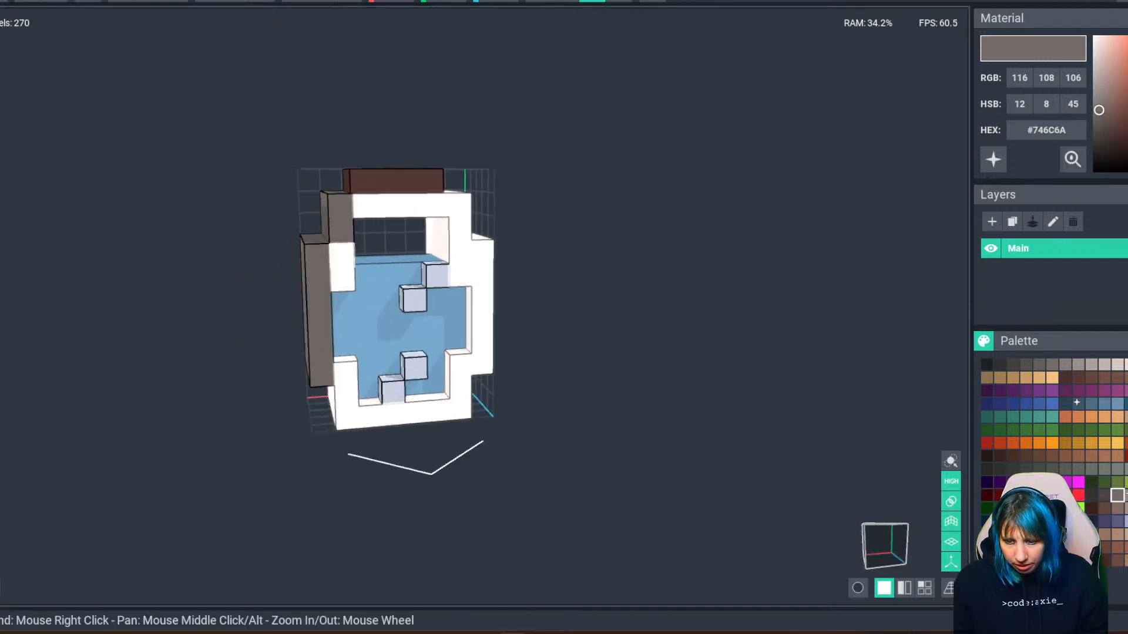
{"action": "left_click", "coordinate": [372, 416]}
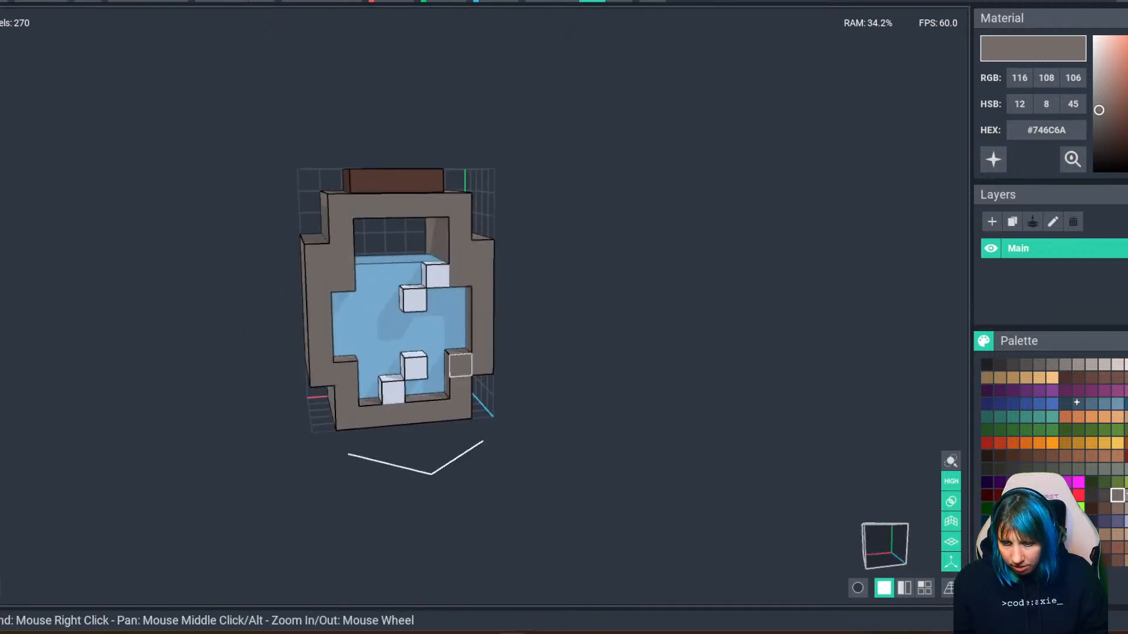
Make the body color #746C6A emissive, then close potion bottle.vxm with its changes saved.
{"action": "left_click", "coordinate": [993, 159]}
{"action": "scroll", "coordinate": [396, 300], "scroll_direction": "down", "scroll_amount": 2}
{"action": "mouse_move", "coordinate": [412, 306]}
{"action": "right_mouse_down"}
{"action": "mouse_move", "coordinate": [341, 306]}
{"action": "mouse_move", "coordinate": [394, 305]}
{"action": "right_mouse_up"}
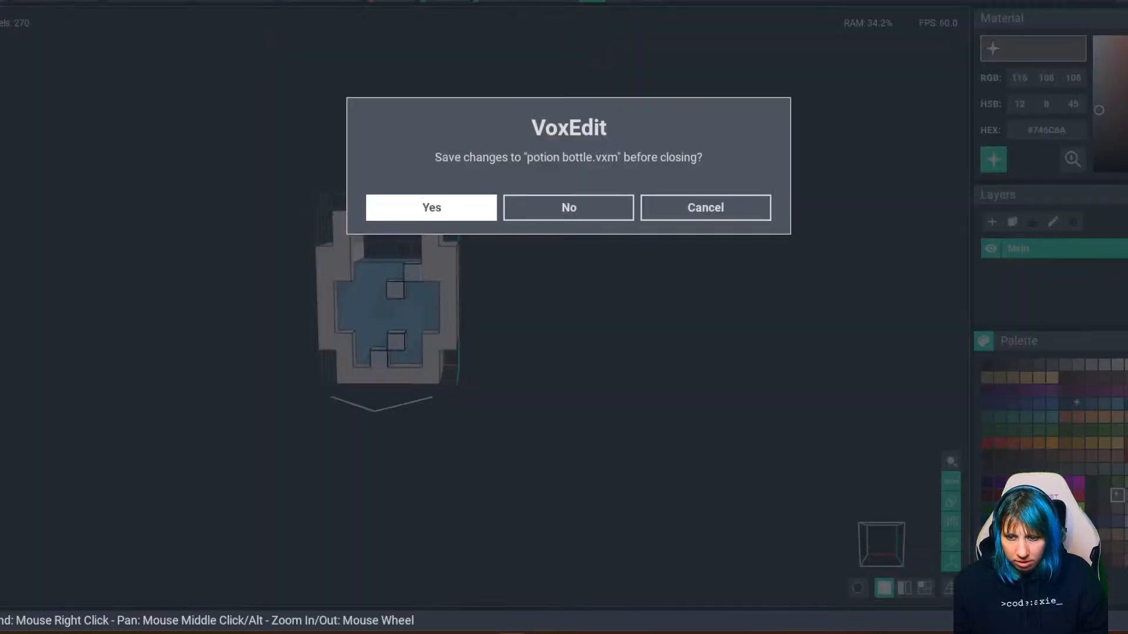
{"action": "left_click", "coordinate": [430, 207]}
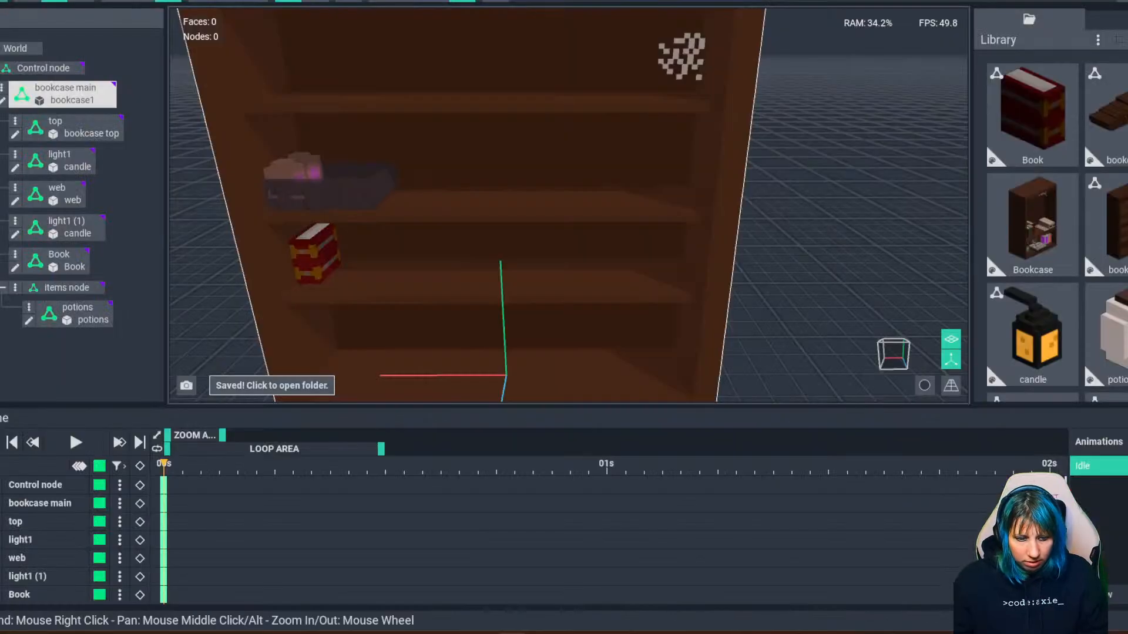
{"action": "key", "text": "Escape"}
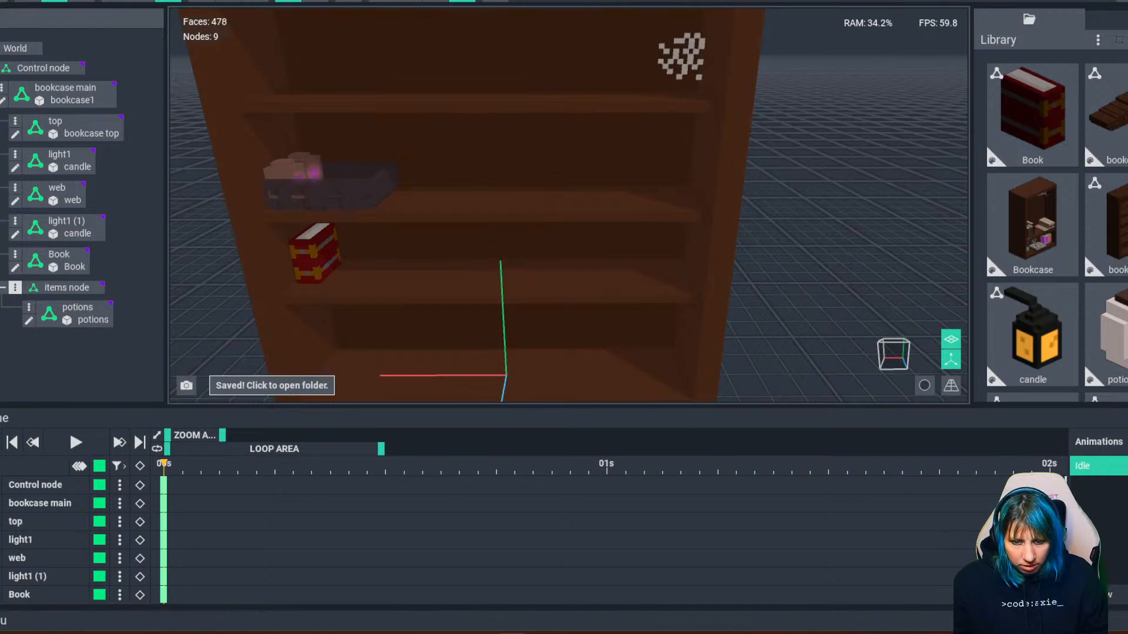
Add a child node named "potion b" under the items node and assign the potion bottle model to it.
{"action": "left_click", "coordinate": [16, 288]}
{"action": "left_click", "coordinate": [47, 301]}
{"action": "type", "text": "potion b"}
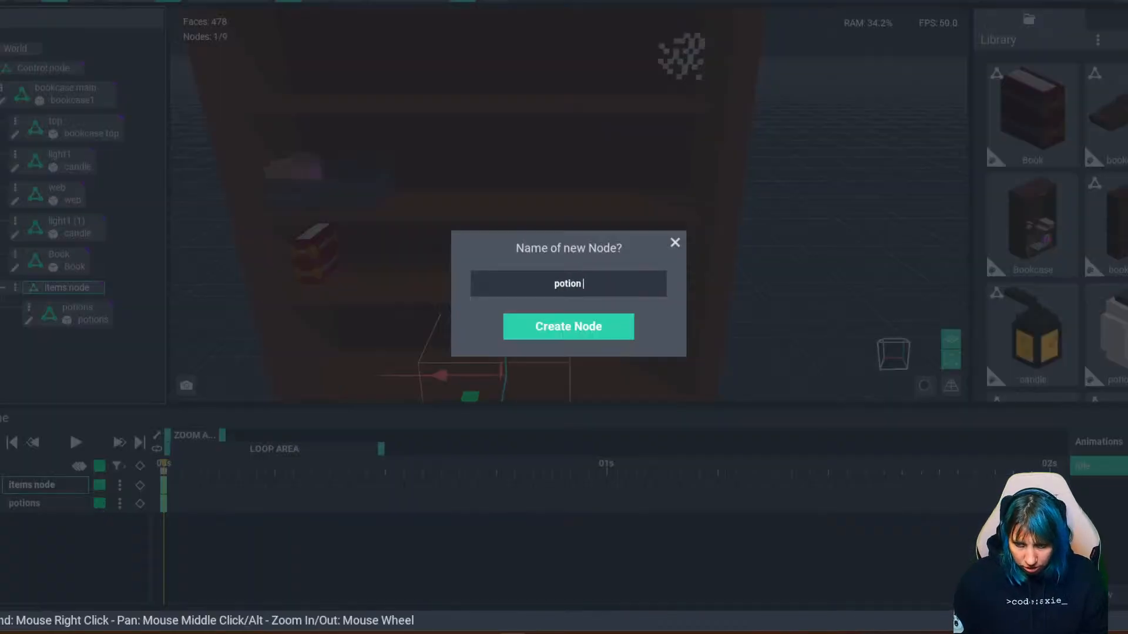
{"action": "key", "text": "Return"}
{"action": "left_click_drag", "start_coordinate": [1107, 335], "coordinate": [85, 346]}
Move the potion bottle up onto the bookcase shelf that holds the potions crate, beside the crate.
{"action": "left_click_drag", "start_coordinate": [503, 322], "coordinate": [492, 124]}
{"action": "left_click_drag", "start_coordinate": [488, 209], "coordinate": [478, 227]}
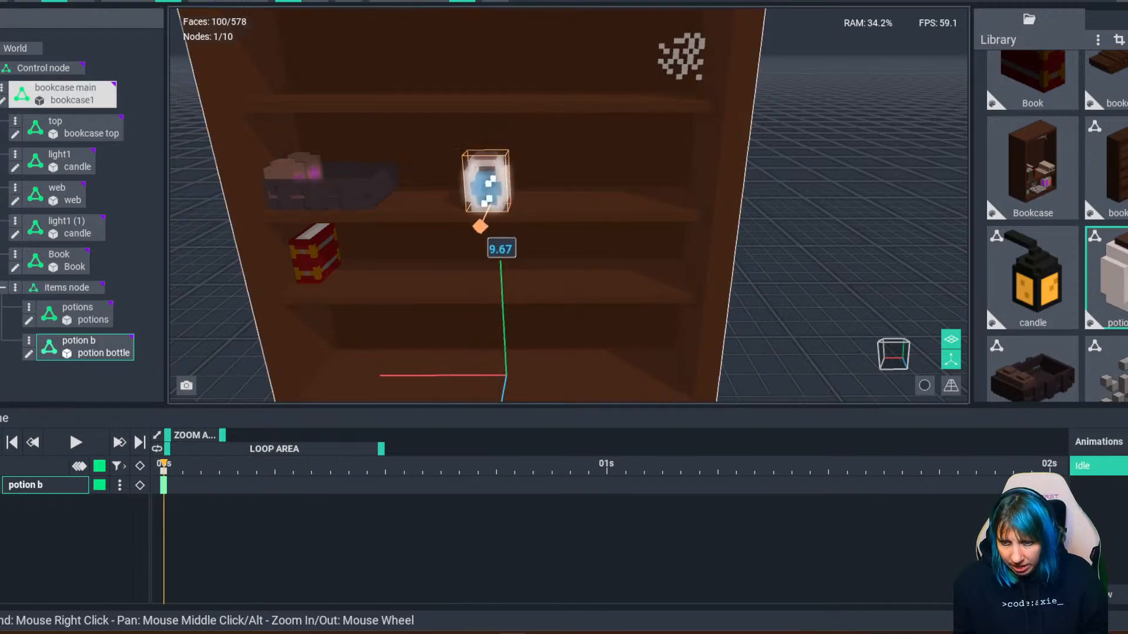
{"action": "right_click_drag", "start_coordinate": [587, 300], "coordinate": [560, 284]}
{"action": "left_click", "coordinate": [560, 285]}
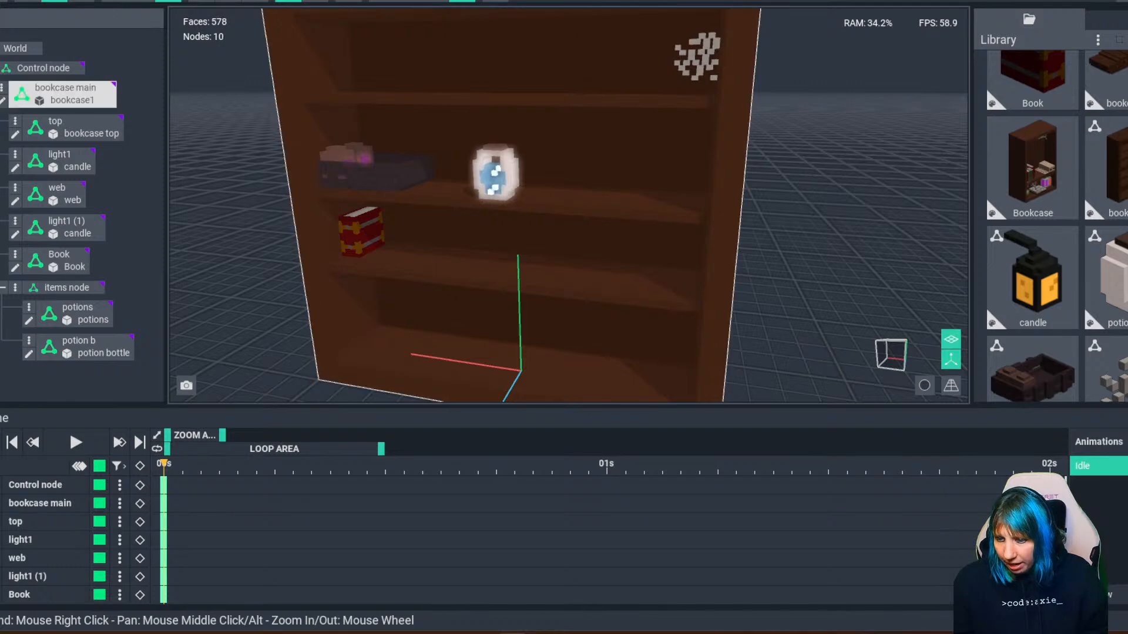
Create a new voxel model in the library and open it for editing.
{"action": "left_click", "coordinate": [1097, 39]}
{"action": "left_click", "coordinate": [1018, 55]}
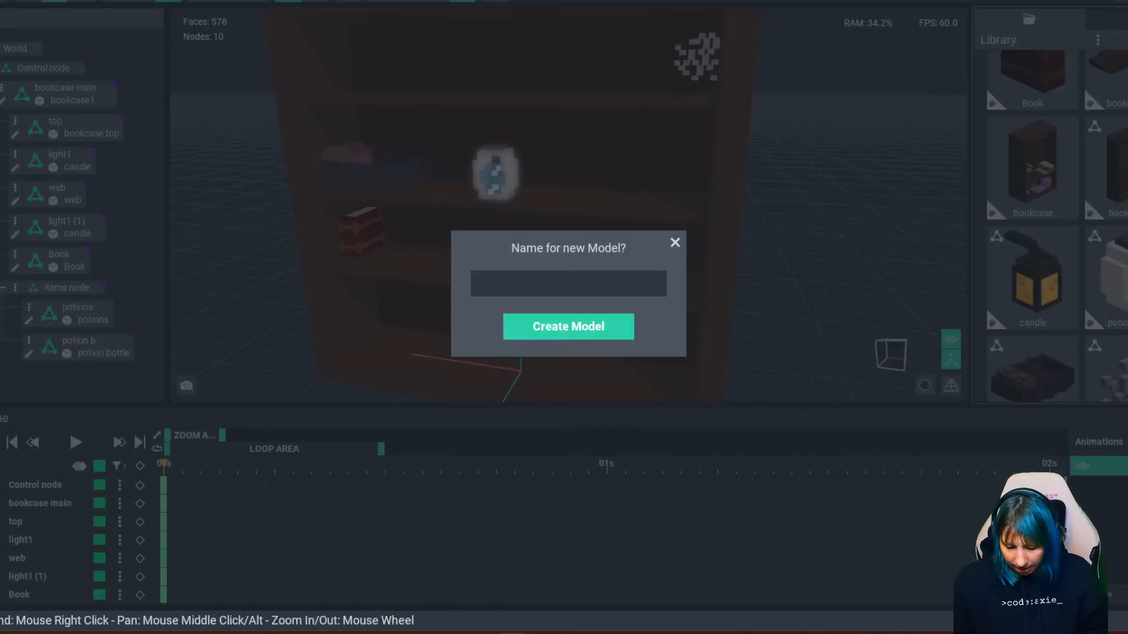
{"action": "left_click", "coordinate": [568, 327]}
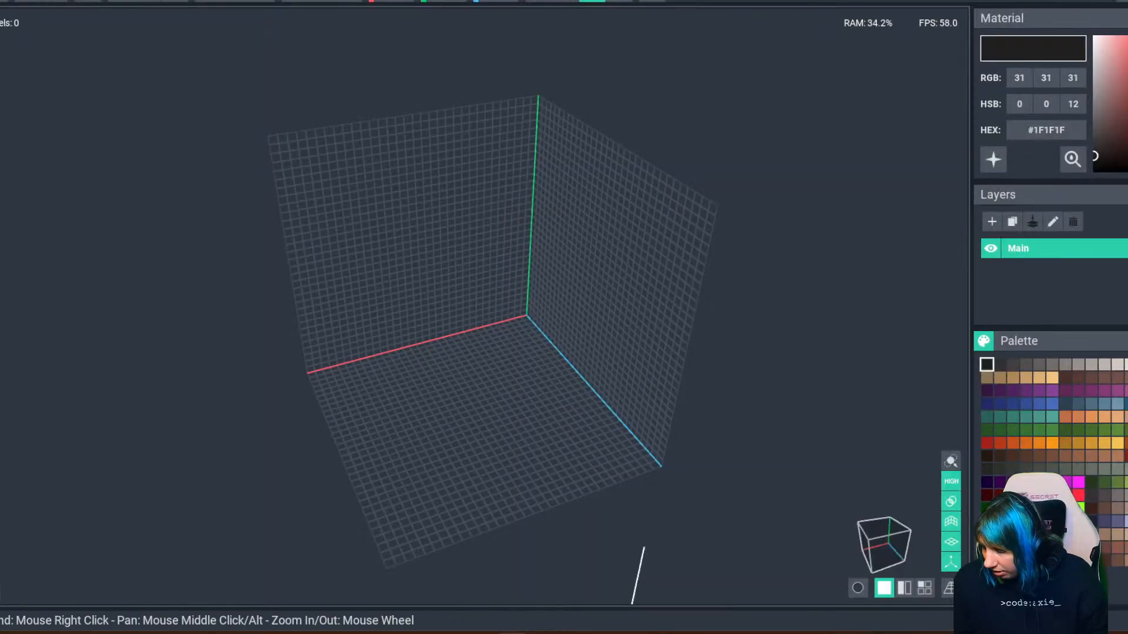
Draw a vertical line three voxels tall in color #D2DAED and close the model with its changes saved.
{"action": "left_click", "coordinate": [1125, 521]}
{"action": "right_click_drag", "start_coordinate": [564, 329], "coordinate": [458, 305]}
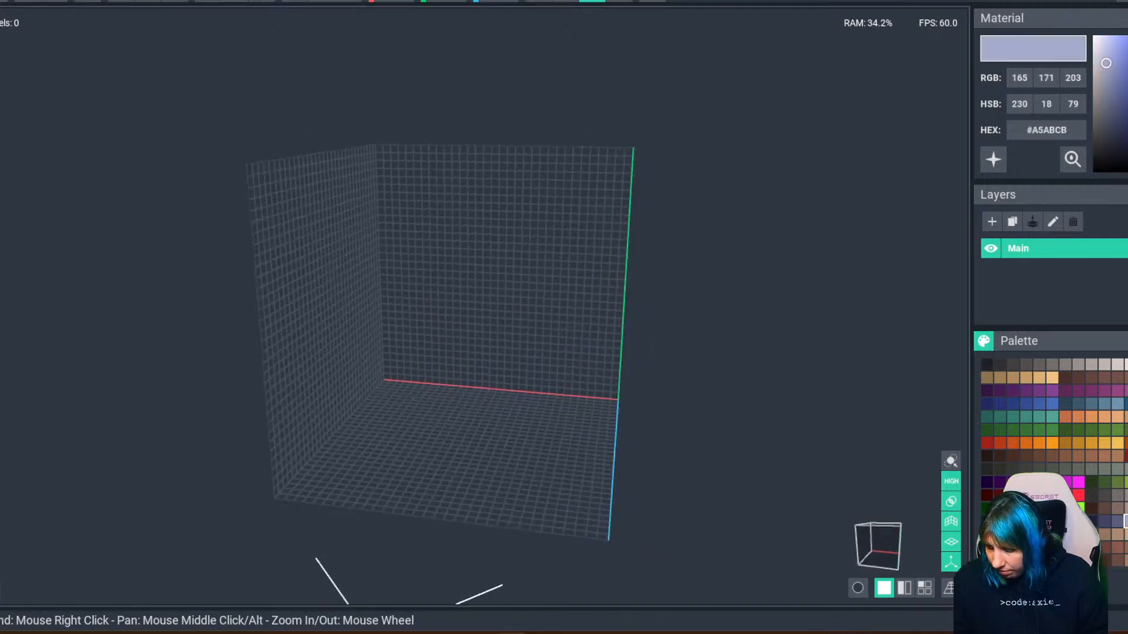
{"action": "left_click", "coordinate": [1127, 521]}
{"action": "right_click_drag", "start_coordinate": [464, 390], "coordinate": [488, 390]}
{"action": "scroll", "coordinate": [488, 390], "scroll_direction": "up", "scroll_amount": 2}
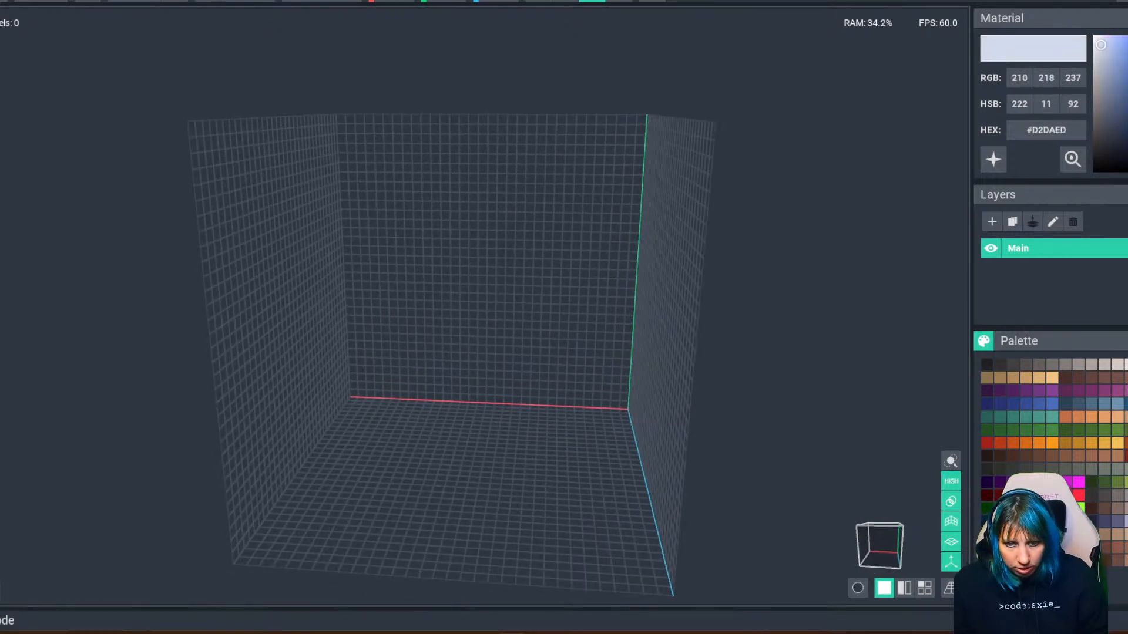
{"action": "mouse_move", "coordinate": [482, 217]}
{"action": "left_mouse_down"}
{"action": "mouse_move", "coordinate": [472, 254]}
{"action": "mouse_move", "coordinate": [482, 226]}
{"action": "left_mouse_up"}
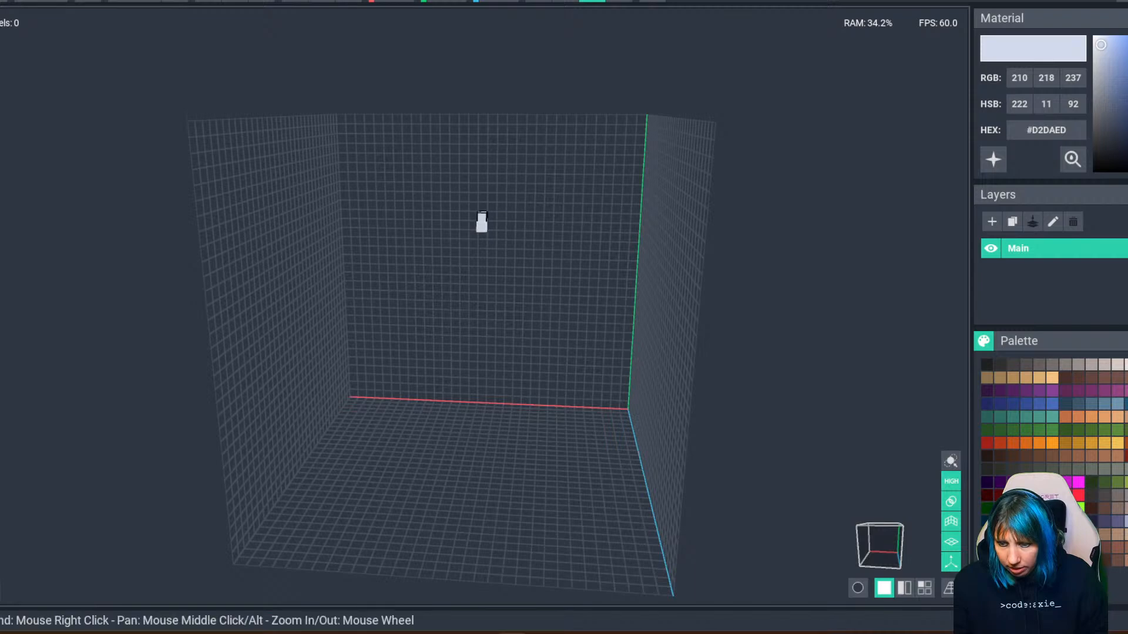
{"action": "key", "text": "f"}
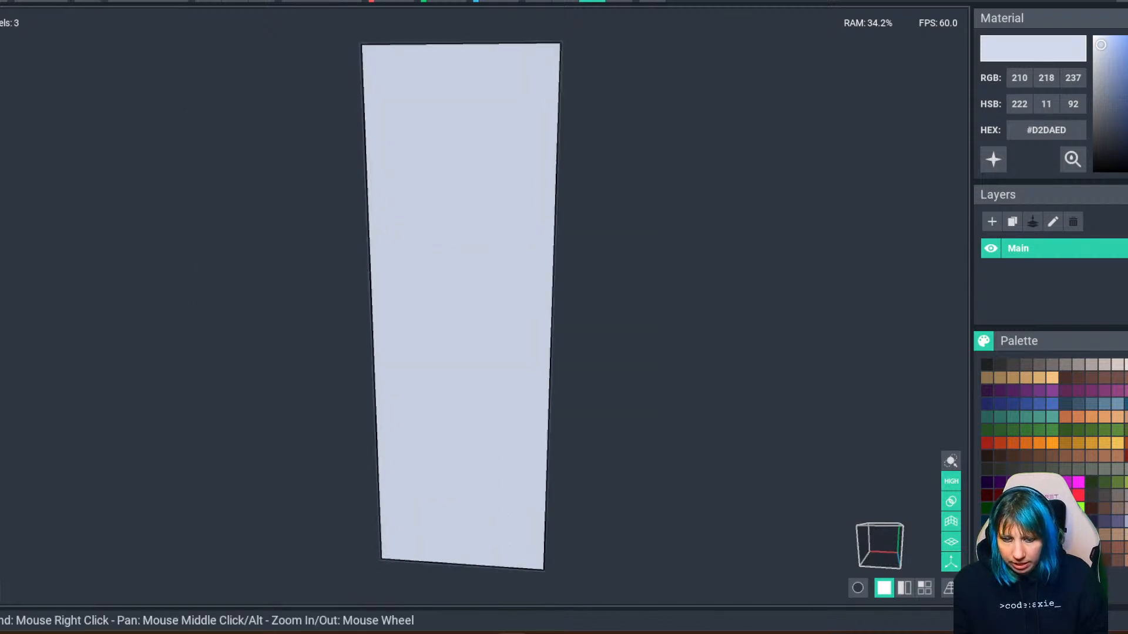
{"action": "left_click", "coordinate": [12, 462]}
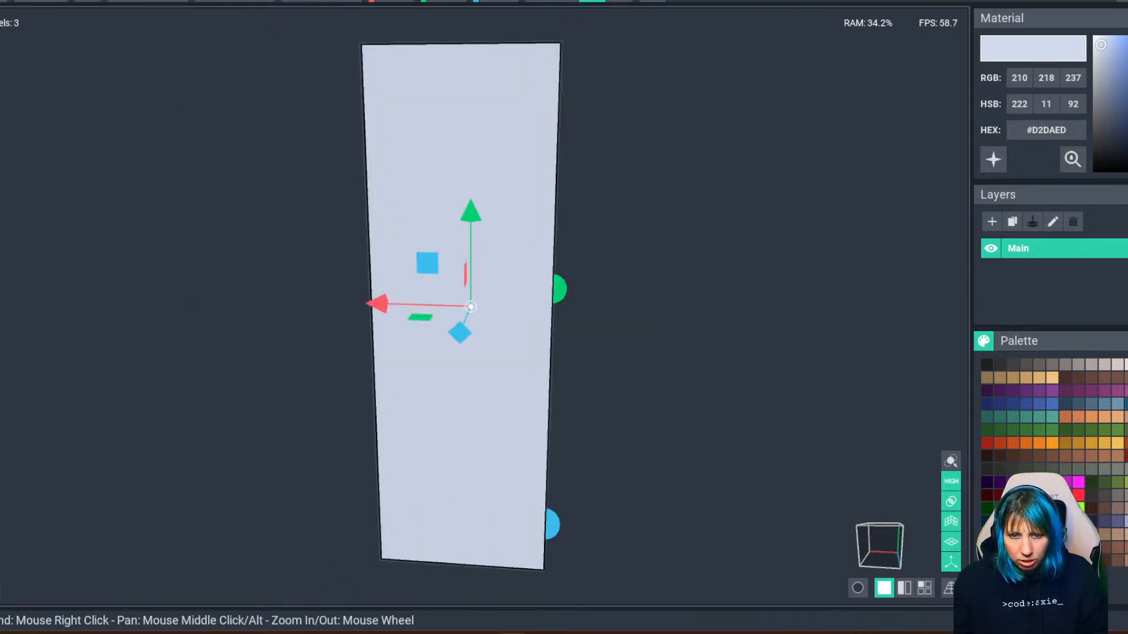
{"action": "key", "text": "ctrl+w"}
{"action": "left_click", "coordinate": [432, 208]}
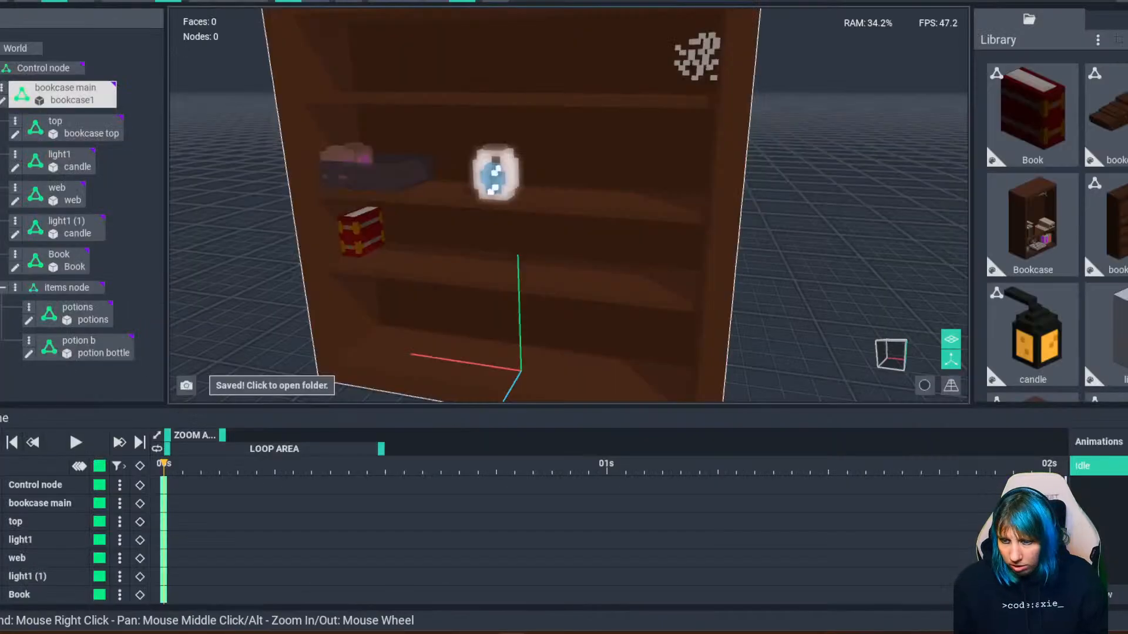
Add a child node named "line1" under the potion b node.
{"action": "left_click", "coordinate": [79, 346]}
{"action": "right_click", "coordinate": [47, 344]}
{"action": "left_click", "coordinate": [94, 355]}
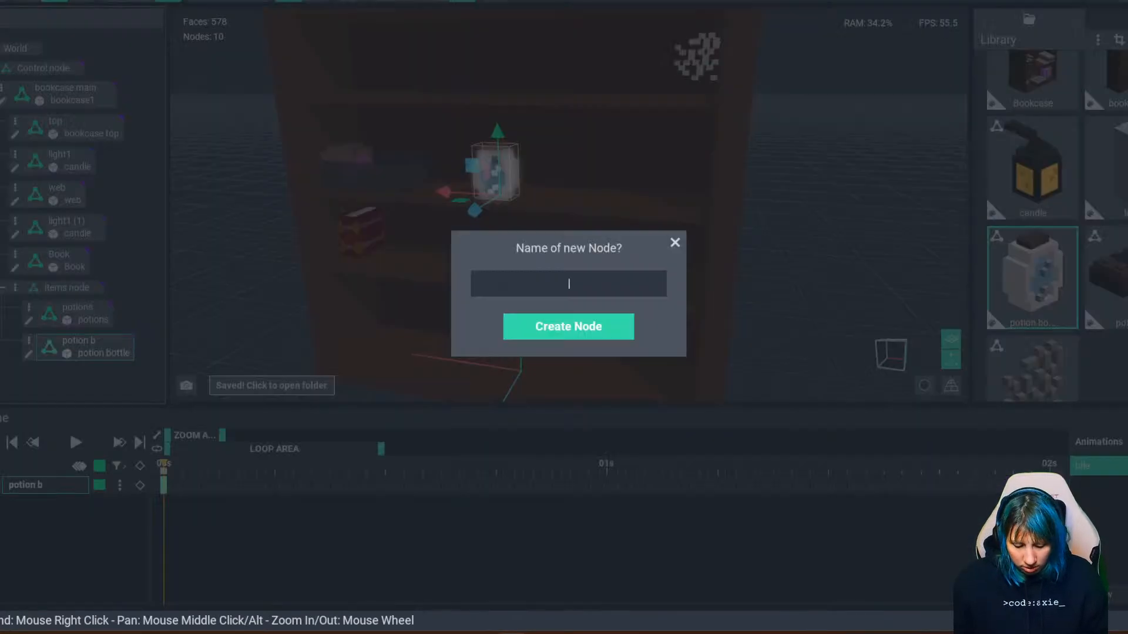
{"action": "type", "text": "line1"}
{"action": "key", "text": "Return"}
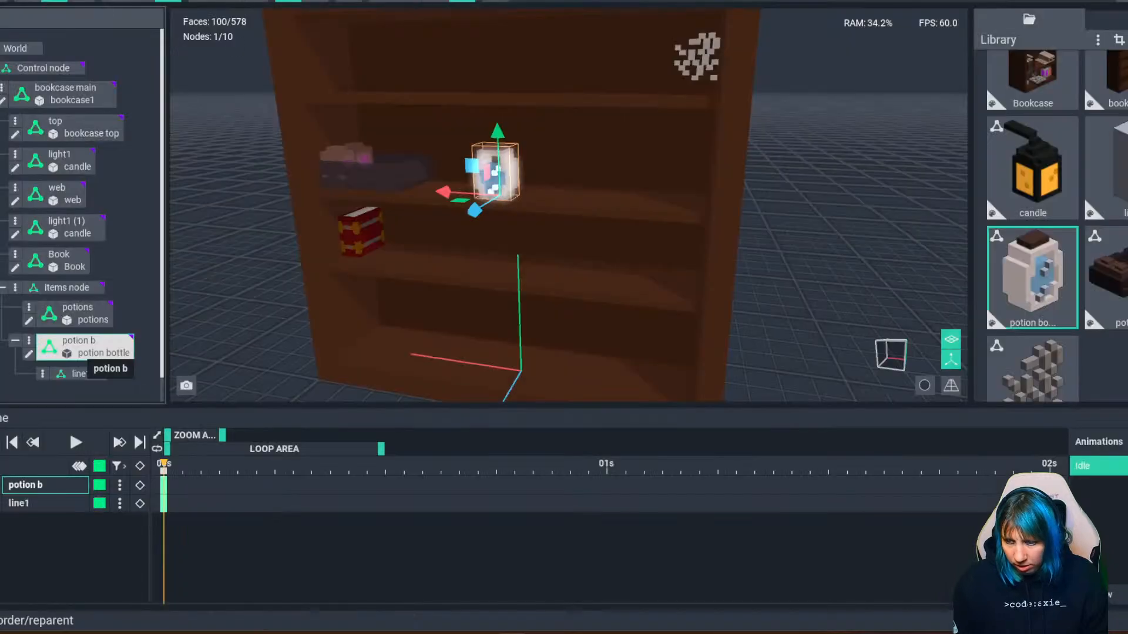
Turn the potion bottle so its plain blue side faces front, and assign the line model to the line1 node.
{"action": "left_click", "coordinate": [81, 1]}
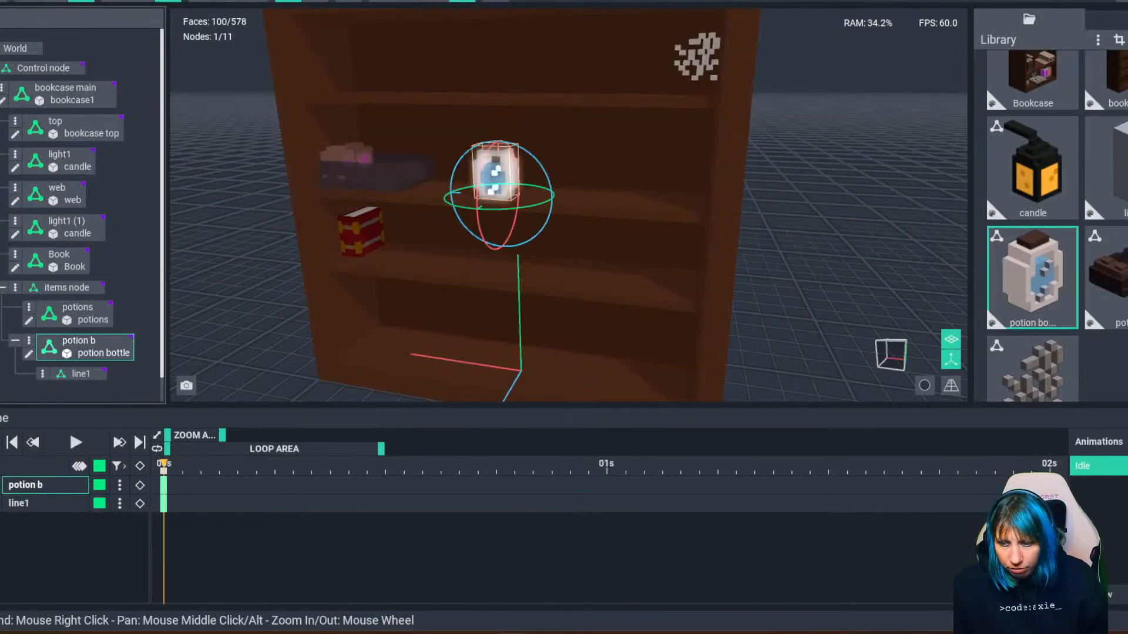
{"action": "right_click_drag", "start_coordinate": [512, 202], "coordinate": [515, 218]}
{"action": "left_click_drag", "start_coordinate": [515, 217], "coordinate": [398, 135]}
{"action": "left_click_drag", "start_coordinate": [1105, 169], "coordinate": [86, 377]}
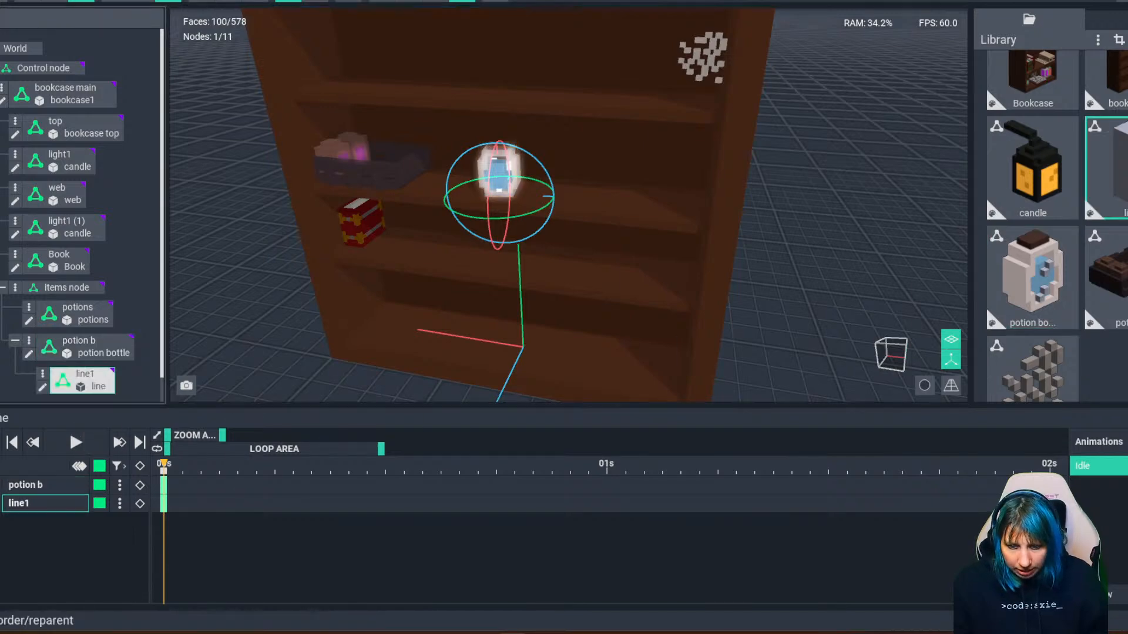
Move the line up onto the front of the bottle's blue liquid and tilt it diagonally.
{"action": "scroll", "coordinate": [317, 138], "scroll_direction": "up", "scroll_amount": 5}
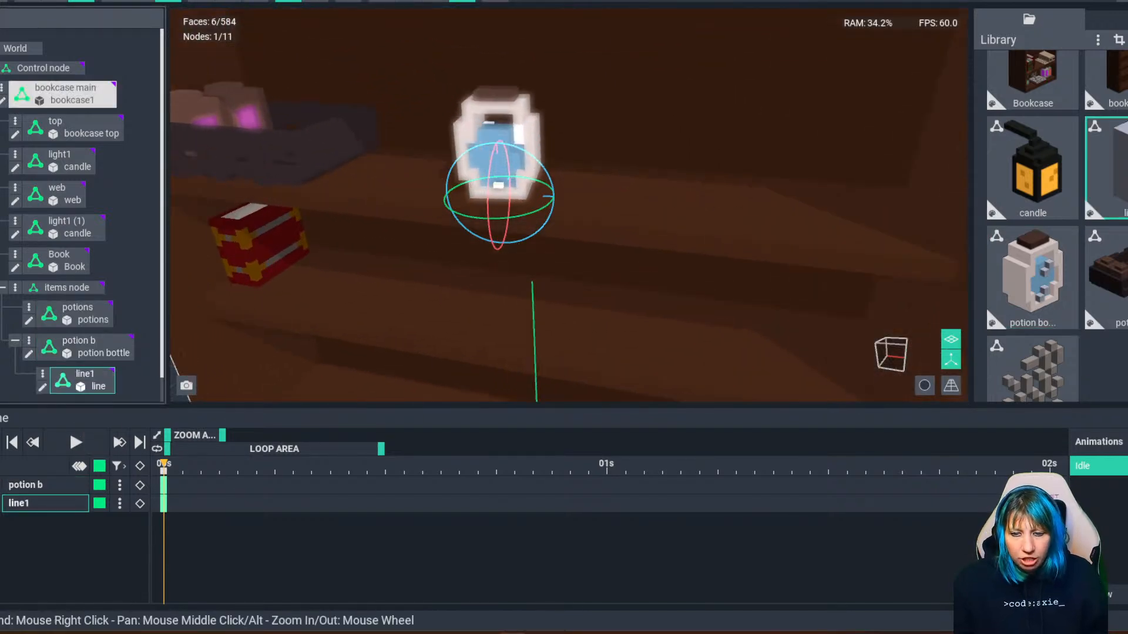
{"action": "left_click", "coordinate": [54, 2]}
{"action": "left_click_drag", "start_coordinate": [496, 135], "coordinate": [494, 95]}
{"action": "scroll", "coordinate": [496, 112], "scroll_direction": "up", "scroll_amount": 2}
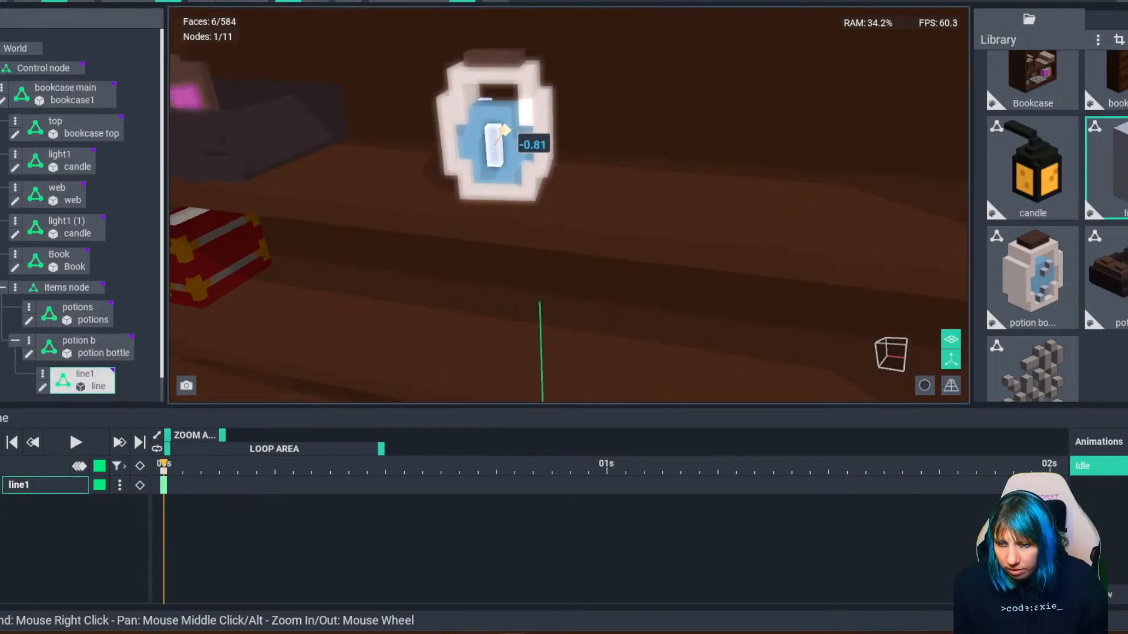
{"action": "left_click", "coordinate": [81, 2]}
{"action": "left_click_drag", "start_coordinate": [547, 146], "coordinate": [565, 189]}
{"action": "left_click", "coordinate": [571, 187]}
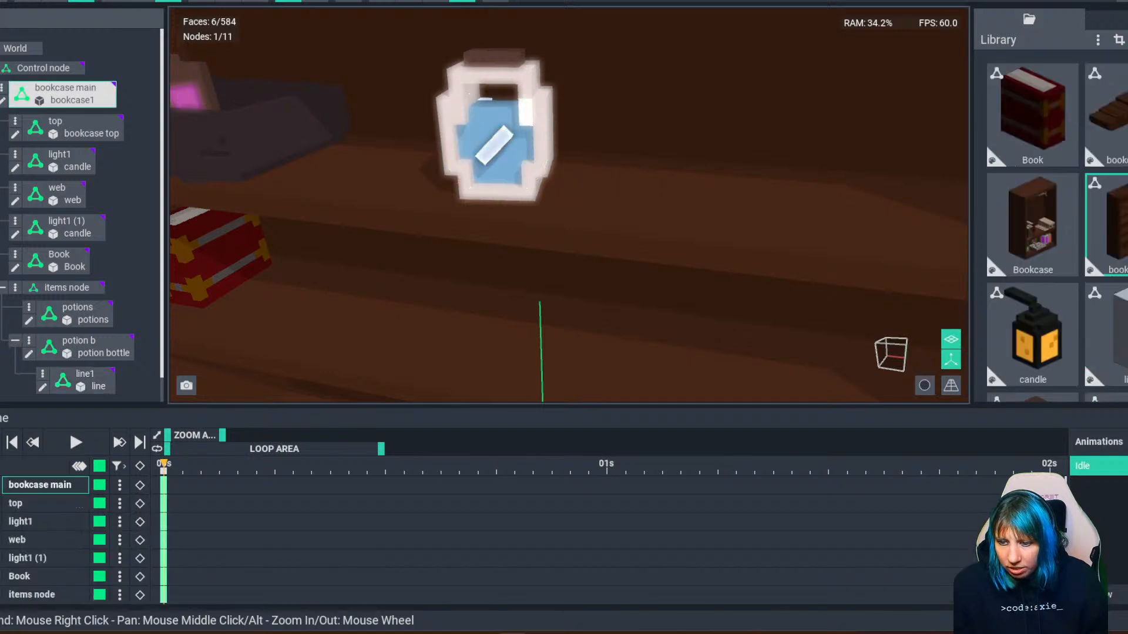
Shift the diagonal line along its own X axis to the lower right part of the bottle's liquid.
{"action": "right_click_drag", "start_coordinate": [571, 187], "coordinate": [600, 168]}
{"action": "left_click", "coordinate": [54, 1]}
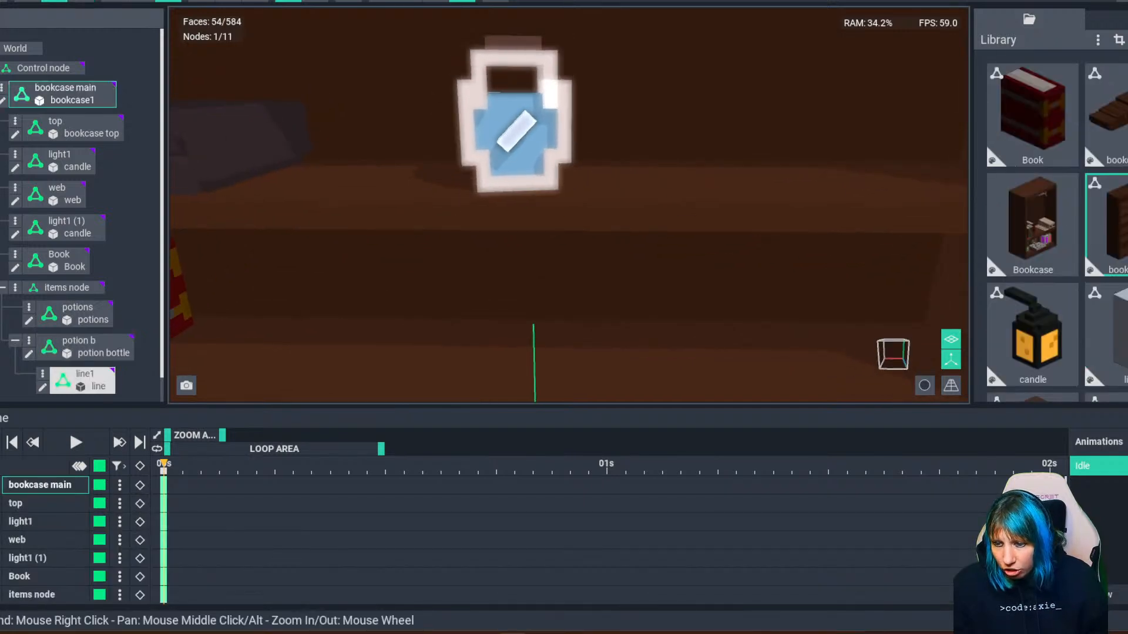
{"action": "left_click", "coordinate": [517, 130]}
{"action": "left_click_drag", "start_coordinate": [561, 172], "coordinate": [578, 188]}
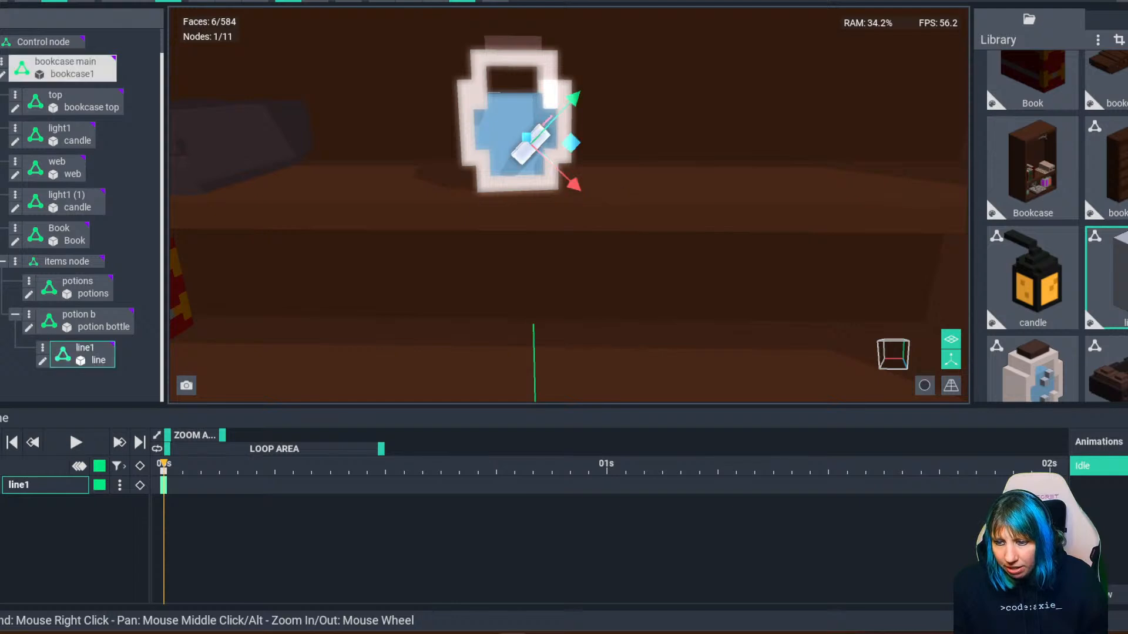
{"action": "right_click_drag", "start_coordinate": [633, 176], "coordinate": [657, 174]}
{"action": "left_click", "coordinate": [524, 145]}
{"action": "left_click_drag", "start_coordinate": [567, 185], "coordinate": [557, 176]}
{"action": "left_click", "coordinate": [581, 191]}
{"action": "left_click", "coordinate": [529, 149]}
Duplicate the diagonal line and place the copy parallel to the original, just above it on the bottle.
{"action": "key", "text": "ctrl+d"}
{"action": "left_click_drag", "start_coordinate": [556, 87], "coordinate": [572, 73]}
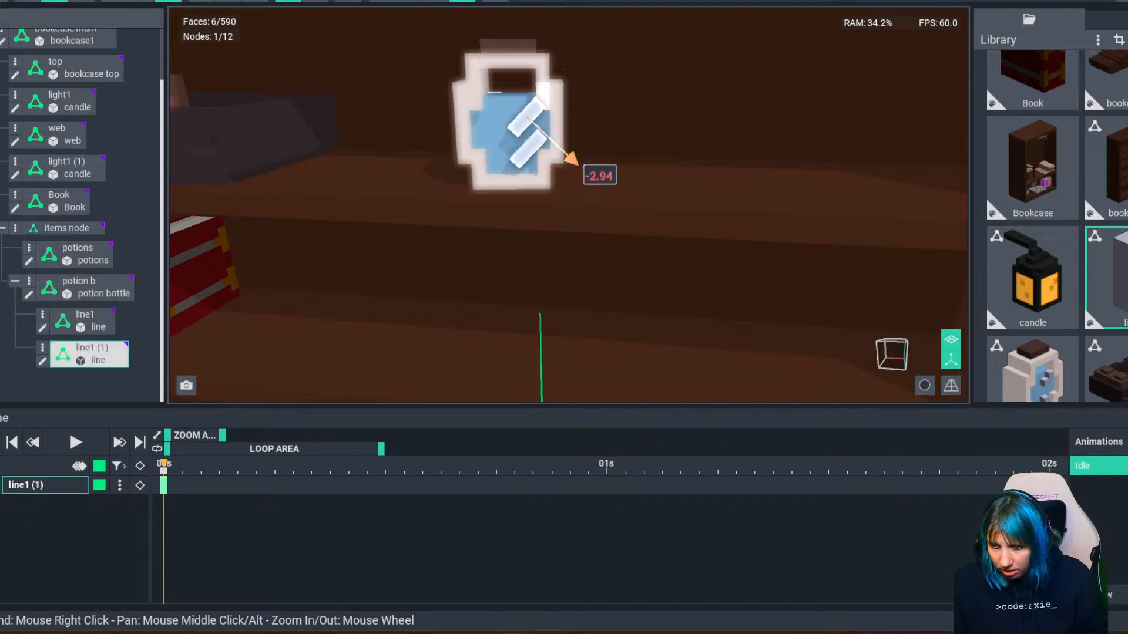
{"action": "right_click_drag", "start_coordinate": [587, 193], "coordinate": [693, 226]}
{"action": "left_click_drag", "start_coordinate": [493, 119], "coordinate": [486, 118]}
{"action": "right_click_drag", "start_coordinate": [664, 234], "coordinate": [516, 226]}
{"action": "scroll", "coordinate": [587, 235], "scroll_direction": "down", "scroll_amount": 1}
{"action": "left_click", "coordinate": [587, 235]}
{"action": "scroll", "coordinate": [528, 226], "scroll_direction": "down", "scroll_amount": 3}
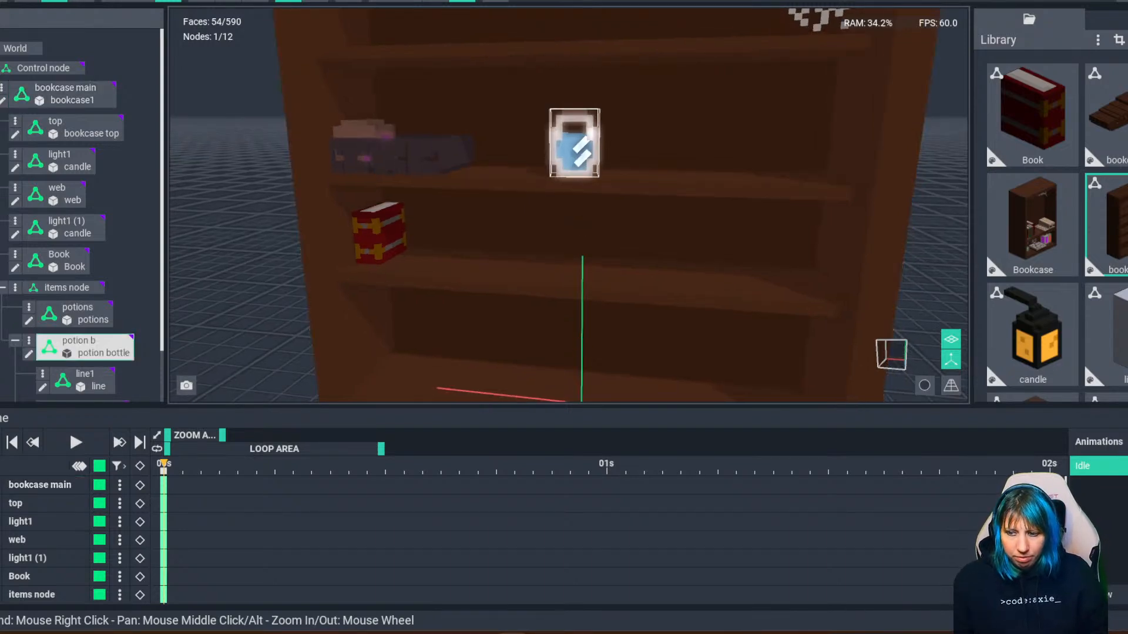
Rotate the potion bottle with its lines about its vertical axis so the side with white bubbles faces front.
{"action": "left_click", "coordinate": [574, 147]}
{"action": "key", "text": "r"}
{"action": "right_click_drag", "start_coordinate": [529, 182], "coordinate": [534, 199]}
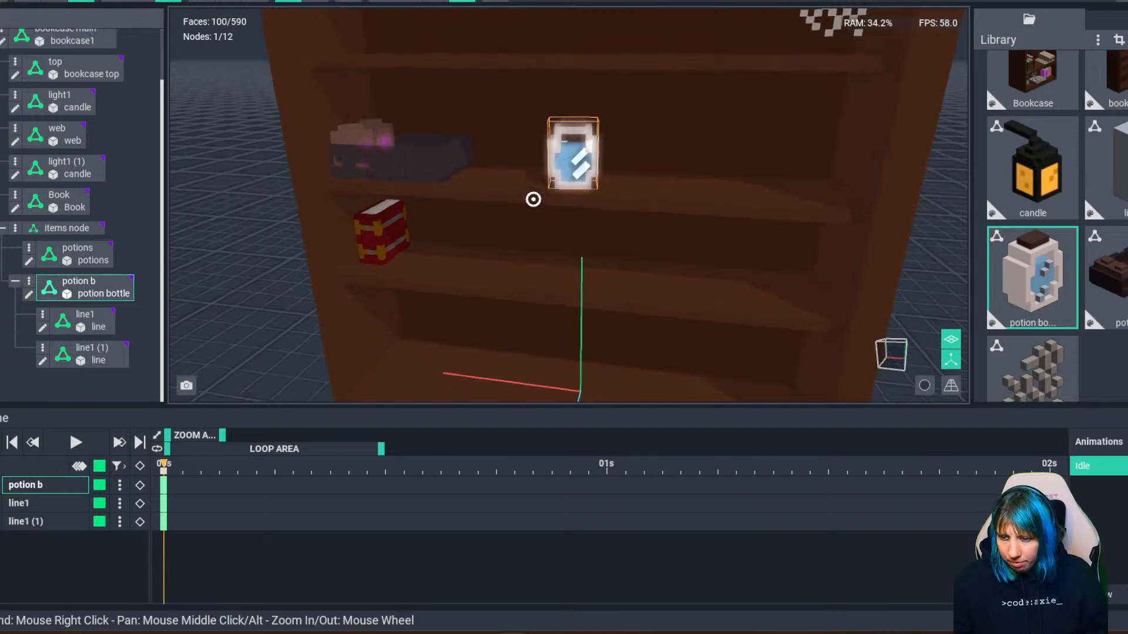
{"action": "left_click_drag", "start_coordinate": [559, 204], "coordinate": [1027, 165]}
{"action": "left_click_drag", "start_coordinate": [578, 203], "coordinate": [711, 228]}
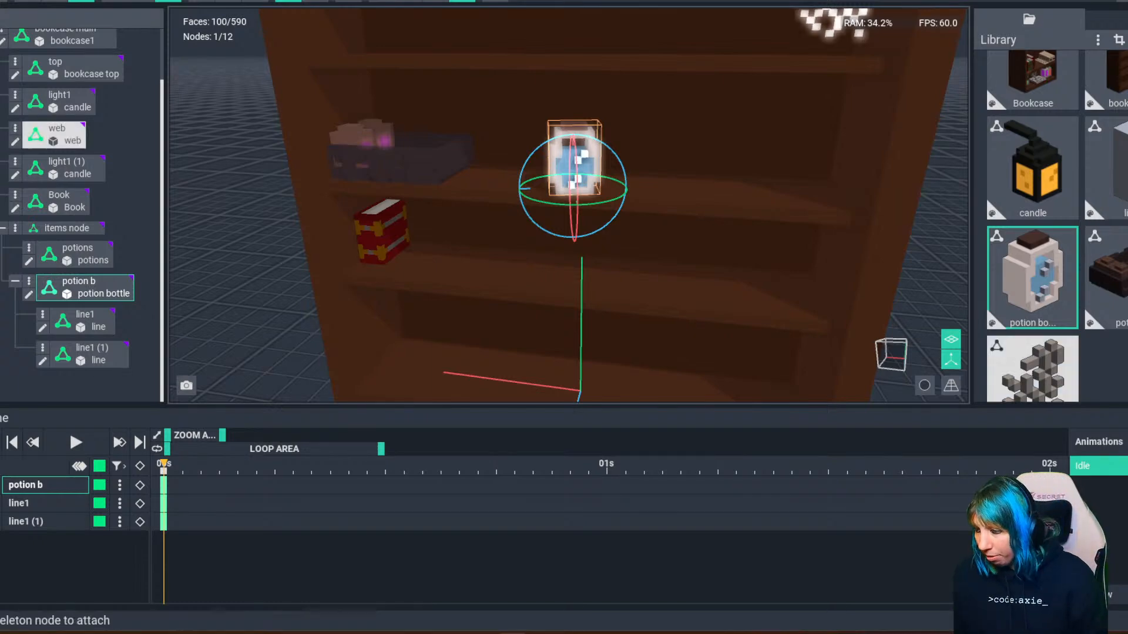
Open the Bookcase model from the library and examine the green potion on its bottom shelf.
{"action": "scroll", "coordinate": [1032, 282], "scroll_direction": "up", "scroll_amount": 3}
{"action": "left_click", "coordinate": [1032, 224]}
{"action": "right_click_drag", "start_coordinate": [538, 229], "coordinate": [464, 235]}
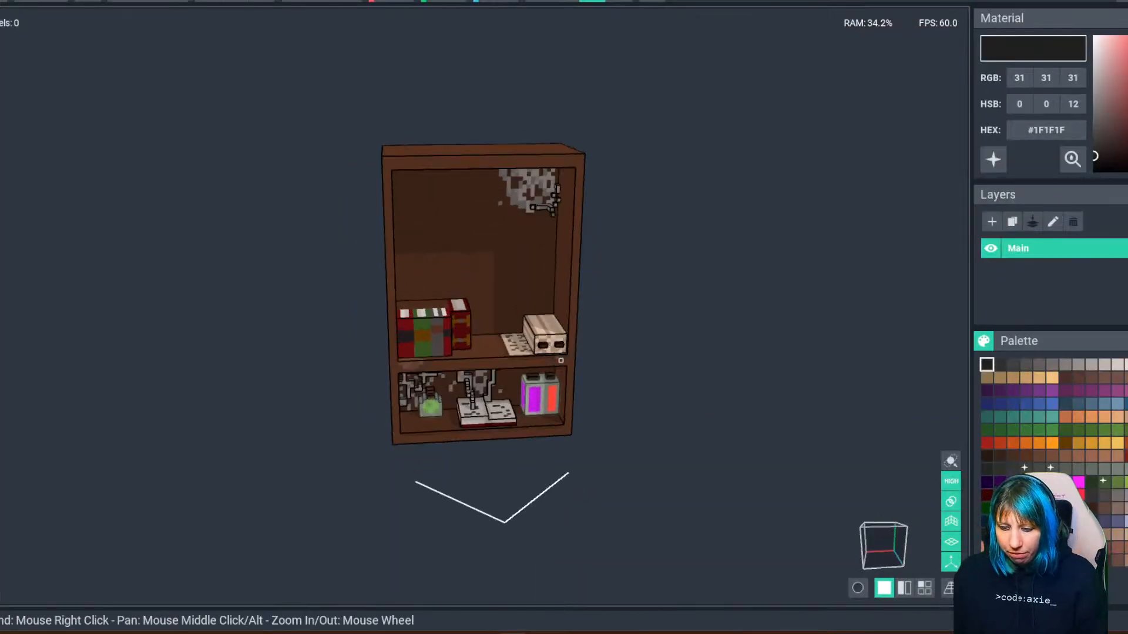
{"action": "scroll", "coordinate": [459, 321], "scroll_direction": "up", "scroll_amount": 4}
{"action": "middle_click_drag", "start_coordinate": [405, 441], "coordinate": [460, 322]}
{"action": "right_click_drag", "start_coordinate": [460, 322], "coordinate": [363, 371]}
{"action": "scroll", "coordinate": [363, 372], "scroll_direction": "up", "scroll_amount": 5}
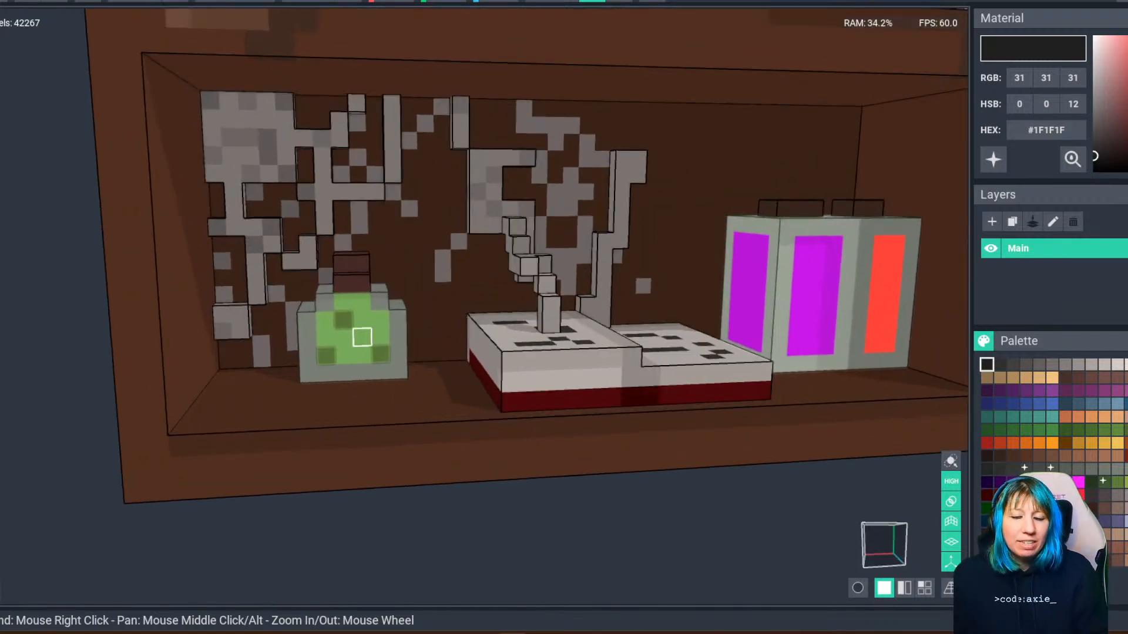
{"action": "scroll", "coordinate": [345, 372], "scroll_direction": "up", "scroll_amount": 4}
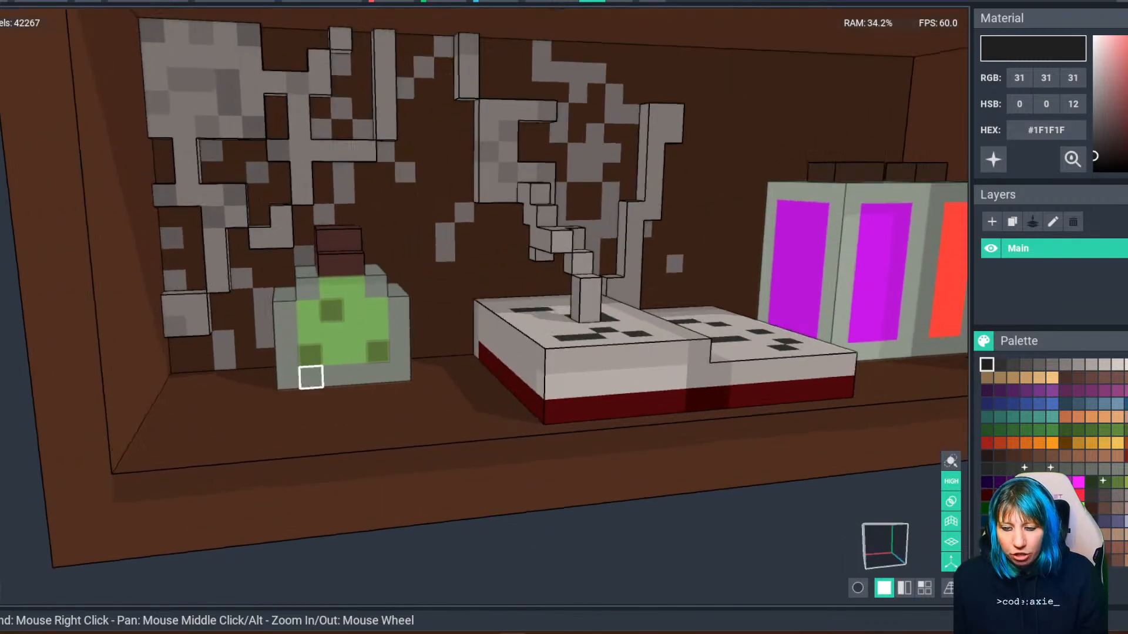
Sample the green potion's glass, liquid and dark bubble colors to inspect their material settings.
{"action": "right_click_drag", "start_coordinate": [323, 388], "coordinate": [347, 303]}
{"action": "key", "text": "i"}
{"action": "left_click", "coordinate": [399, 325]}
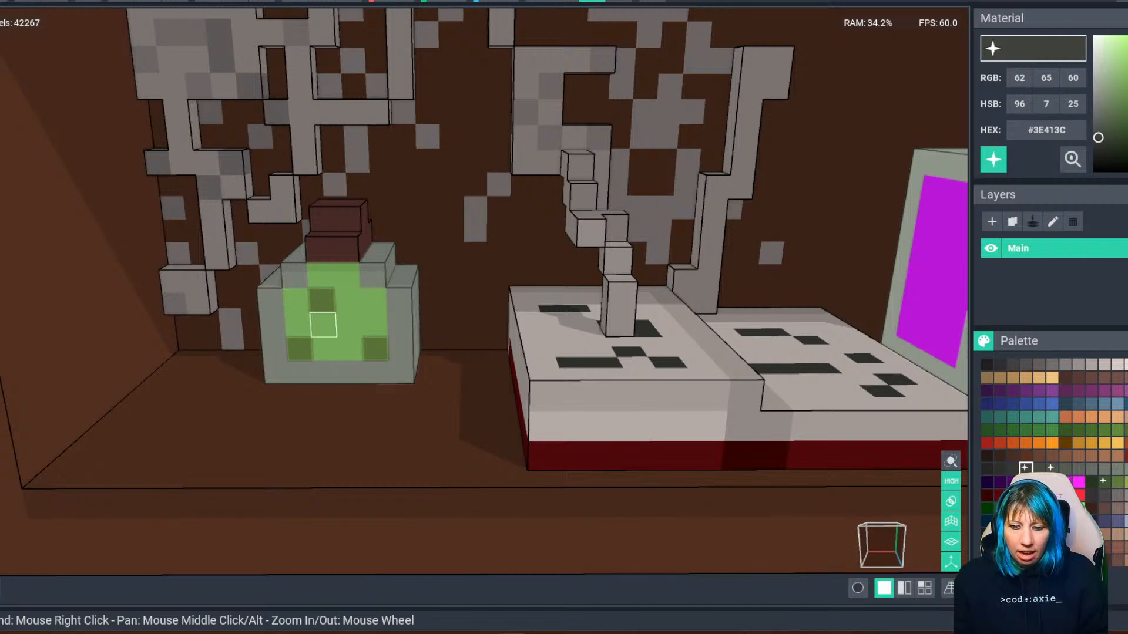
{"action": "left_click", "coordinate": [347, 301], "text": "ctrl"}
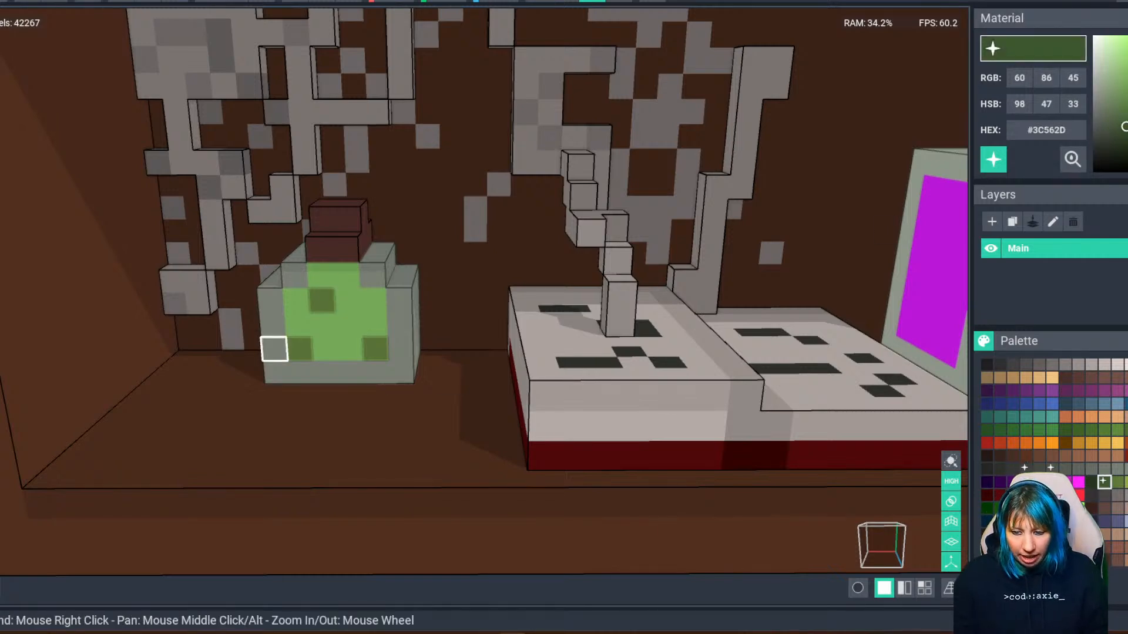
{"action": "left_click", "coordinate": [299, 349], "text": "ctrl"}
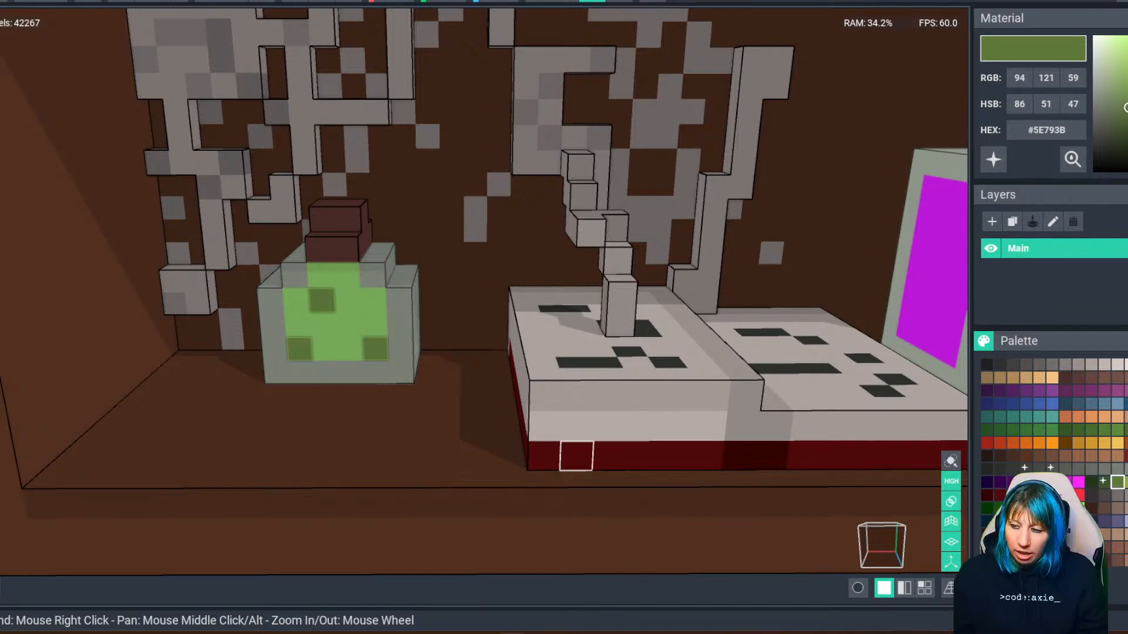
Sample the liquid color of the purple potion on the bottom shelf to inspect its material settings.
{"action": "scroll", "coordinate": [587, 440], "scroll_direction": "down", "scroll_amount": 5}
{"action": "right_click_drag", "start_coordinate": [359, 368], "coordinate": [393, 368]}
{"action": "middle_click_drag", "start_coordinate": [853, 442], "coordinate": [703, 426]}
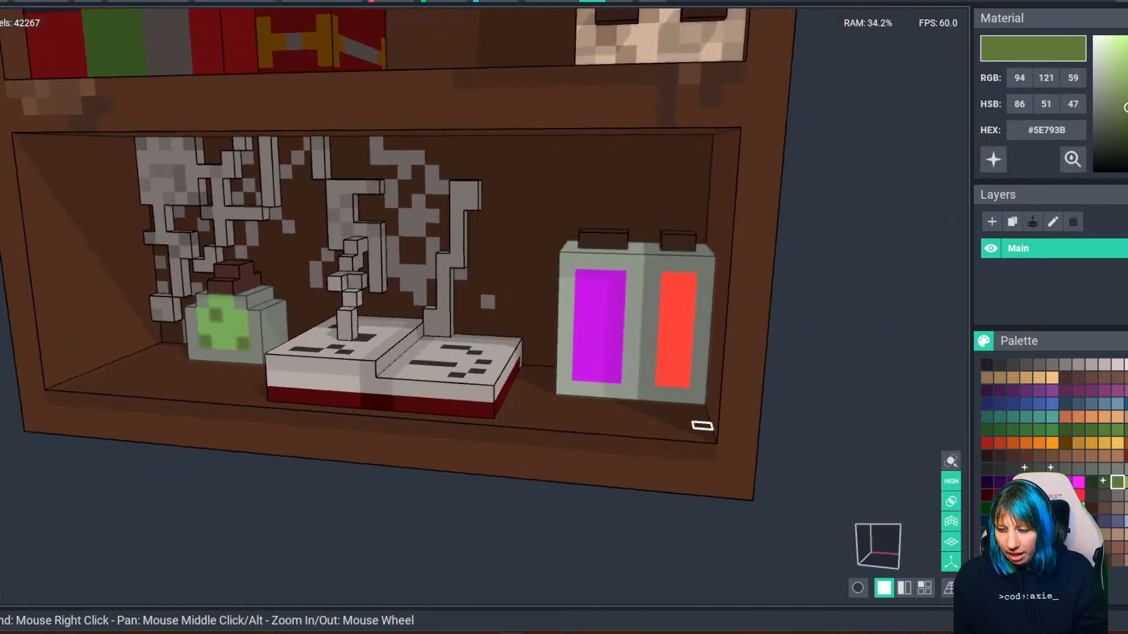
{"action": "scroll", "coordinate": [599, 352], "scroll_direction": "up", "scroll_amount": 4}
{"action": "middle_click_drag", "start_coordinate": [728, 297], "coordinate": [465, 305]}
{"action": "key", "text": "i"}
{"action": "right_click_drag", "start_coordinate": [494, 335], "coordinate": [500, 326]}
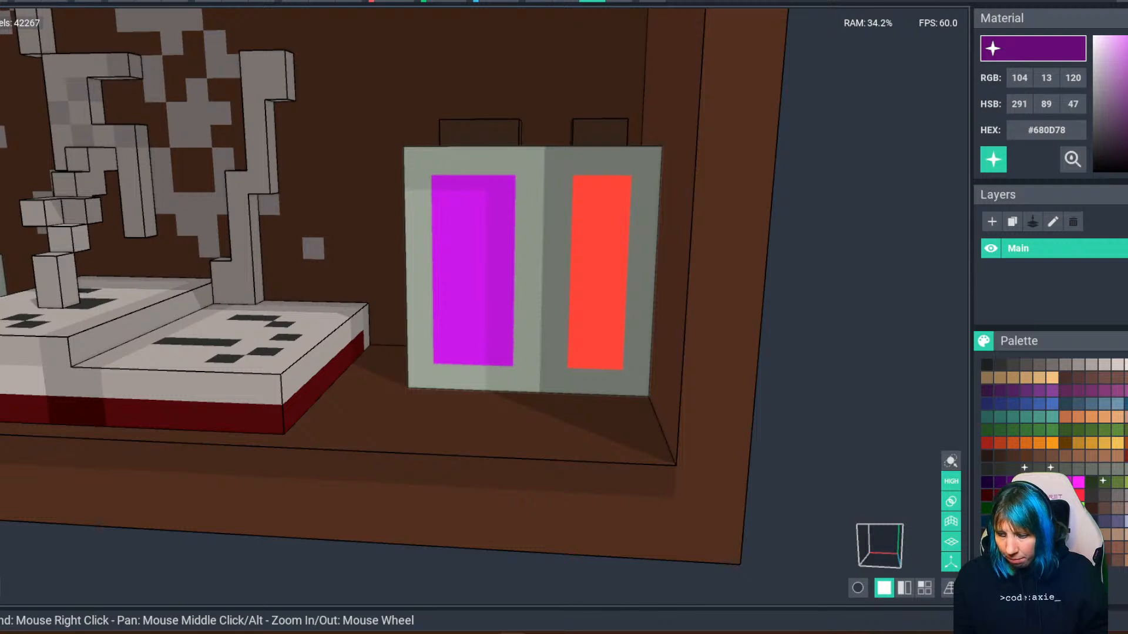
Paint three #82118E bubble voxels diagonally up the purple potion's liquid.
{"action": "left_click", "coordinate": [1026, 482]}
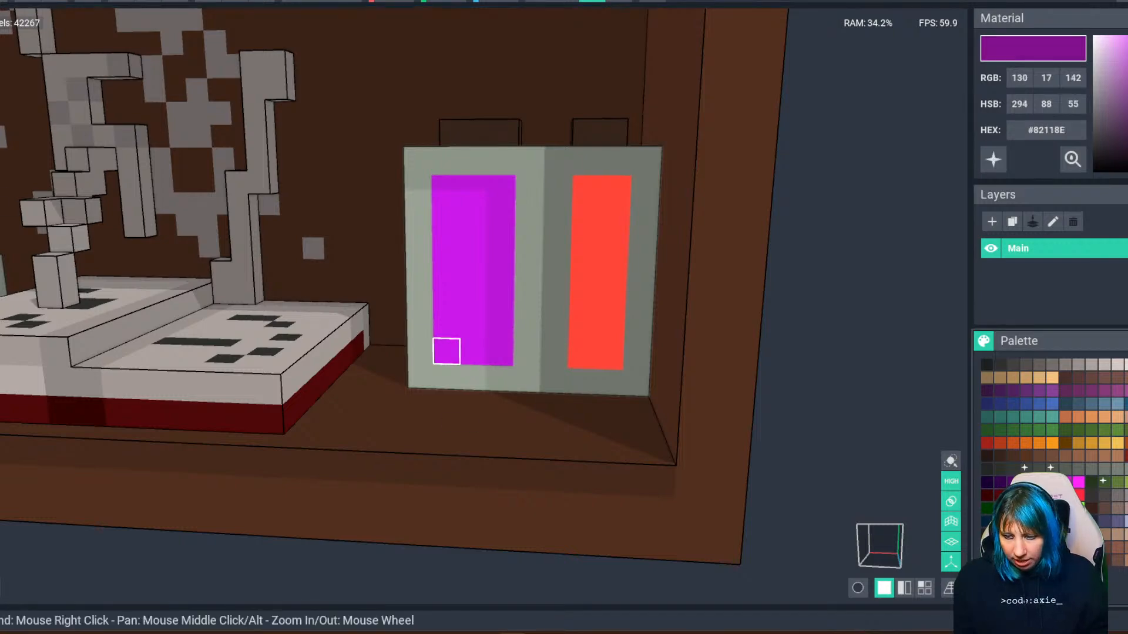
{"action": "left_click", "coordinate": [446, 351]}
{"action": "left_click", "coordinate": [472, 299]}
{"action": "left_click", "coordinate": [500, 245]}
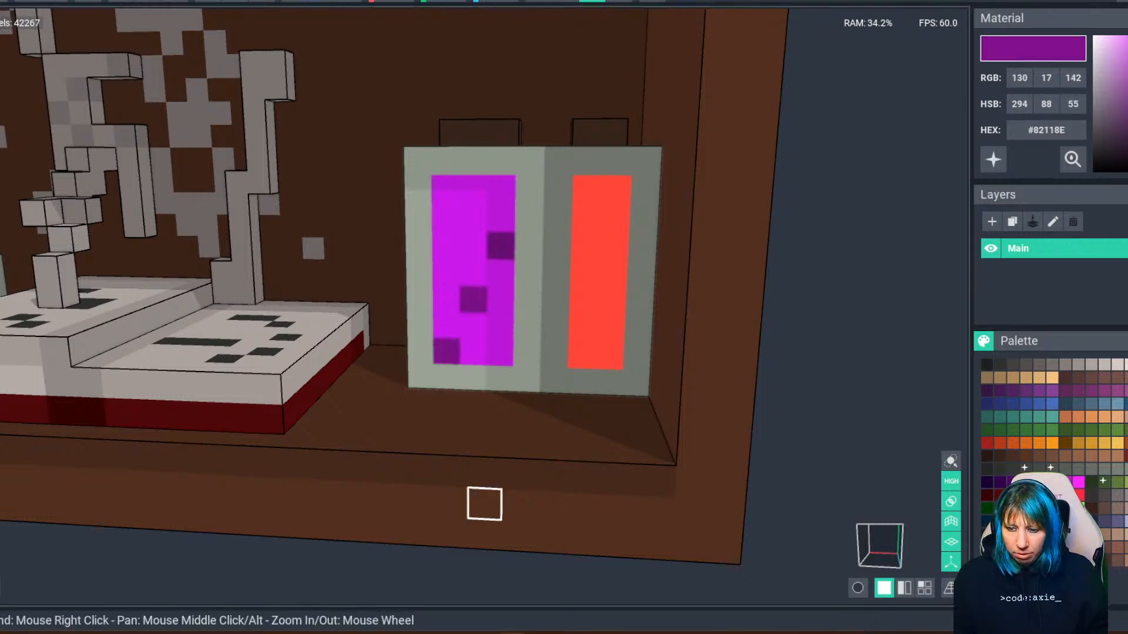
{"action": "scroll", "coordinate": [483, 504], "scroll_direction": "down", "scroll_amount": 5}
{"action": "right_click_drag", "start_coordinate": [484, 503], "coordinate": [529, 499]}
{"action": "middle_click_drag", "start_coordinate": [365, 305], "coordinate": [528, 317]}
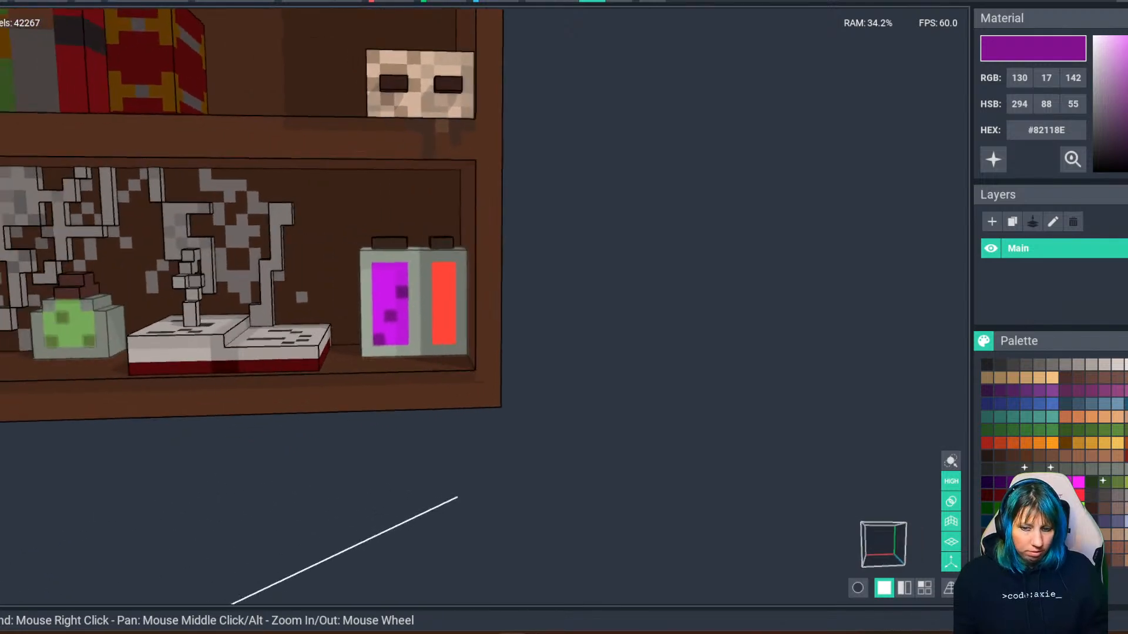
Undo the purple potion's bubble voxels and close Bookcase.vxm with its changes saved.
{"action": "left_click", "coordinate": [7, 2]}
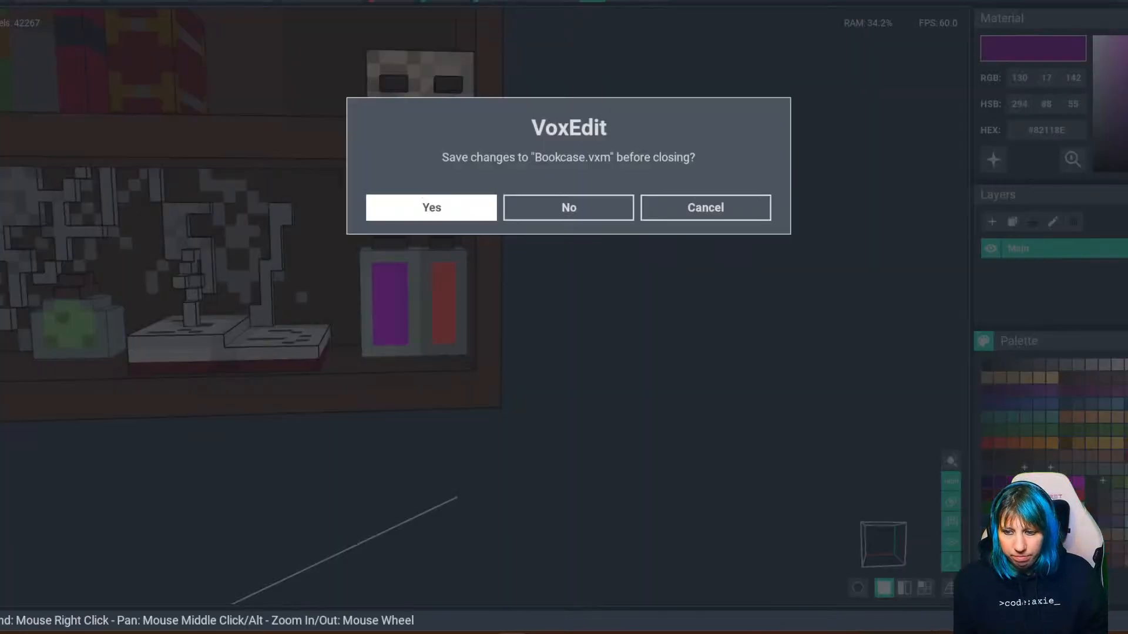
{"action": "left_click", "coordinate": [431, 208]}
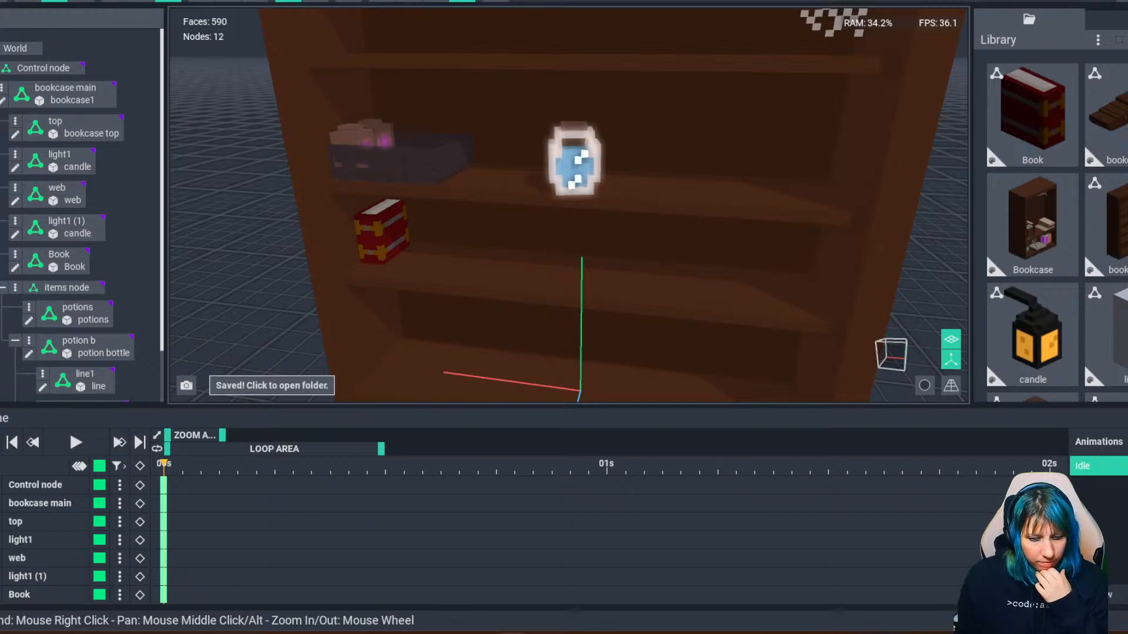
Move the potion bottle 2.50 along the shelf toward the crate and rotate it 160° about its vertical axis.
{"action": "scroll", "coordinate": [627, 329], "scroll_direction": "down", "scroll_amount": 5}
{"action": "right_click_drag", "start_coordinate": [624, 333], "coordinate": [626, 317]}
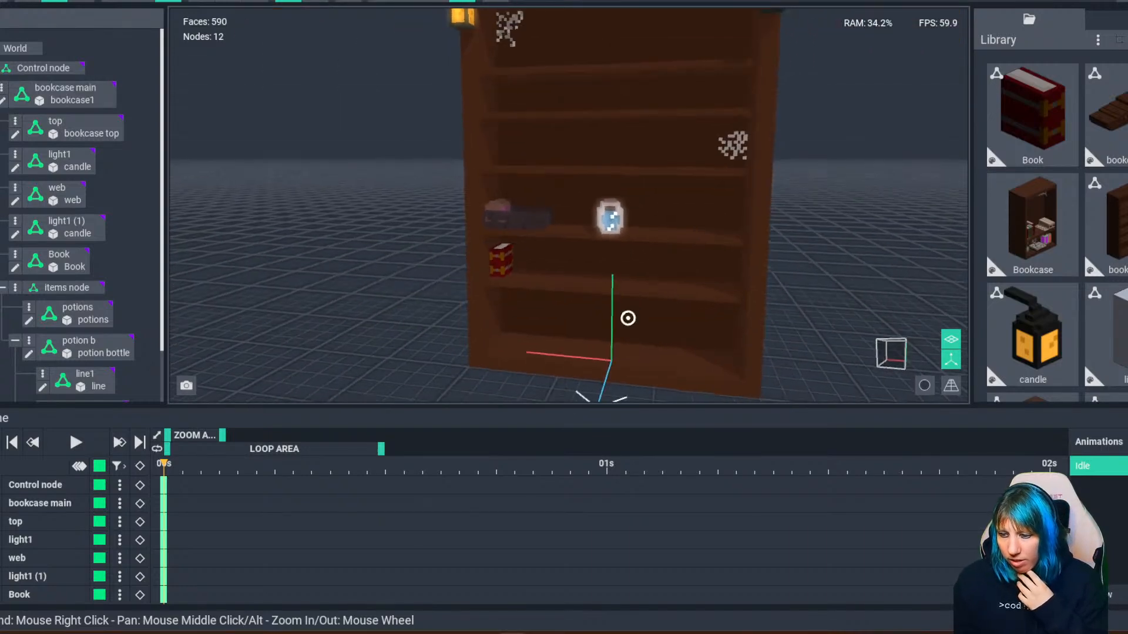
{"action": "scroll", "coordinate": [627, 320], "scroll_direction": "up", "scroll_amount": 3}
{"action": "scroll", "coordinate": [588, 293], "scroll_direction": "up", "scroll_amount": 3}
{"action": "left_click", "coordinate": [561, 230]}
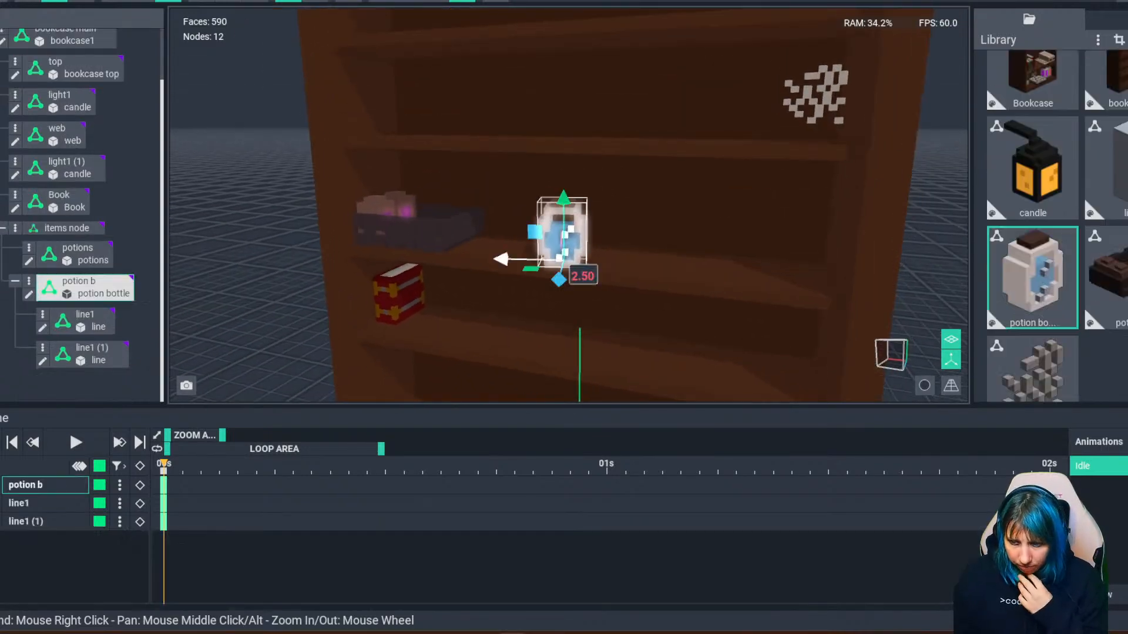
{"action": "left_click", "coordinate": [81, 1]}
{"action": "left_click_drag", "start_coordinate": [561, 278], "coordinate": [647, 188]}
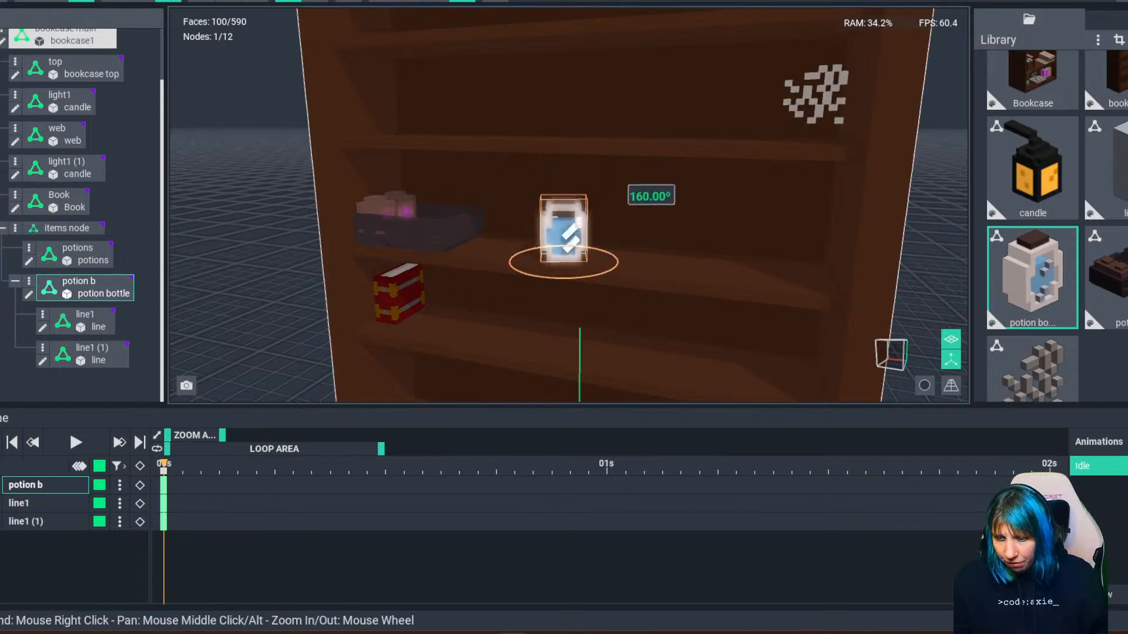
Rotate the potion bottle about its vertical axis so its stepped highlight voxels face the front of the bookcase.
{"action": "left_click", "coordinate": [647, 188]}
{"action": "scroll", "coordinate": [652, 264], "scroll_direction": "up", "scroll_amount": 4}
{"action": "left_click", "coordinate": [511, 211]}
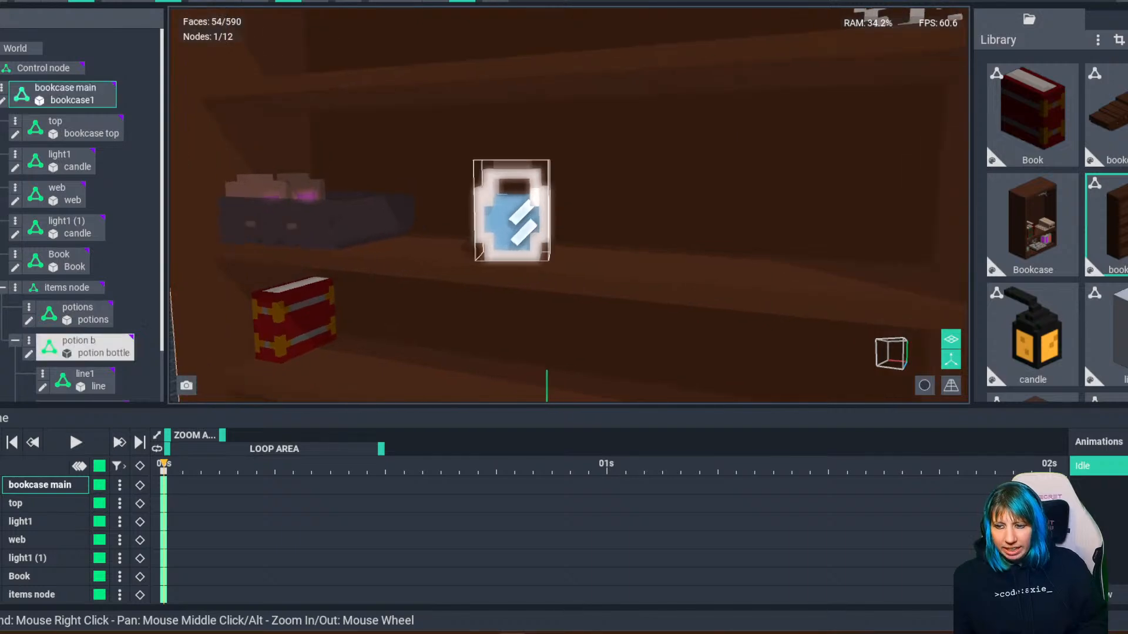
{"action": "left_click", "coordinate": [511, 211]}
{"action": "right_click_drag", "start_coordinate": [511, 235], "coordinate": [534, 238]}
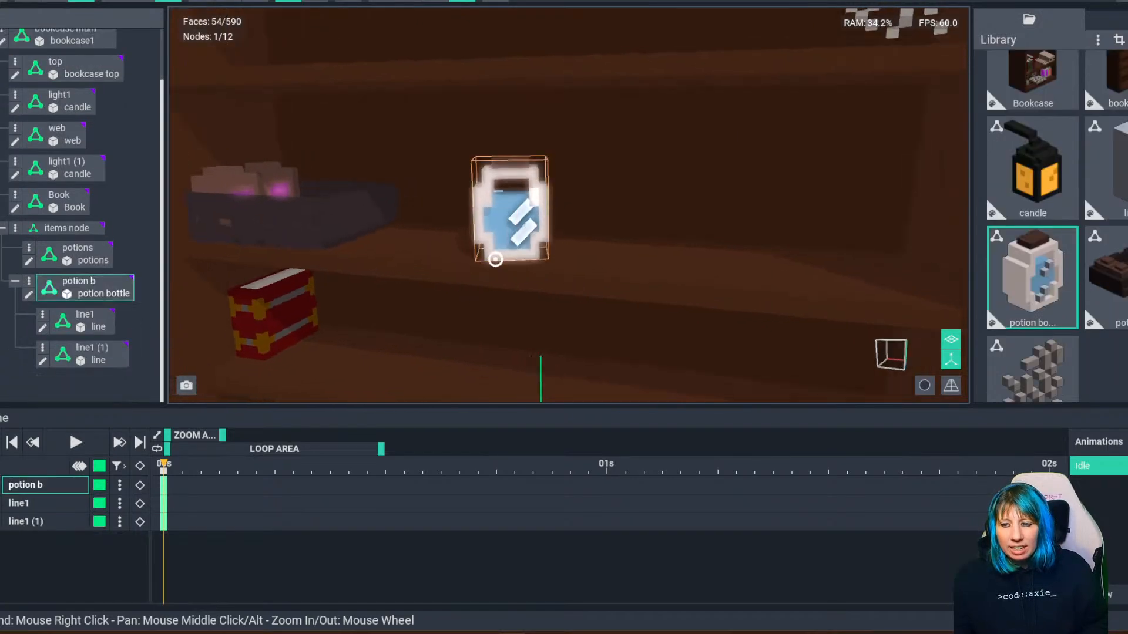
{"action": "left_click_drag", "start_coordinate": [497, 275], "coordinate": [688, 153]}
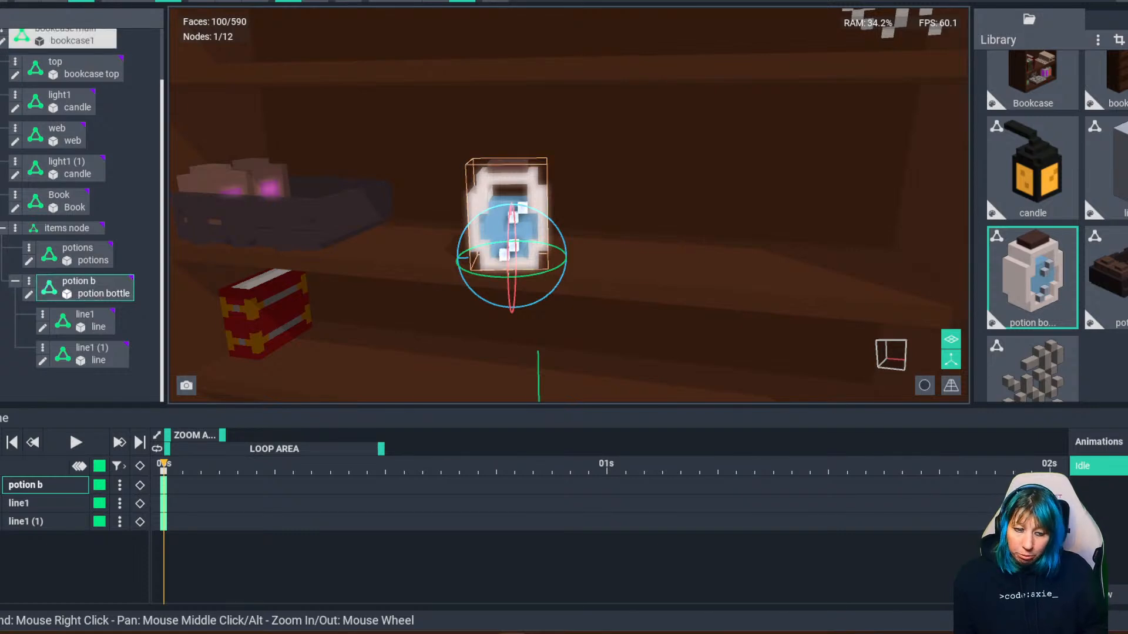
{"action": "scroll", "coordinate": [496, 256], "scroll_direction": "down", "scroll_amount": 2}
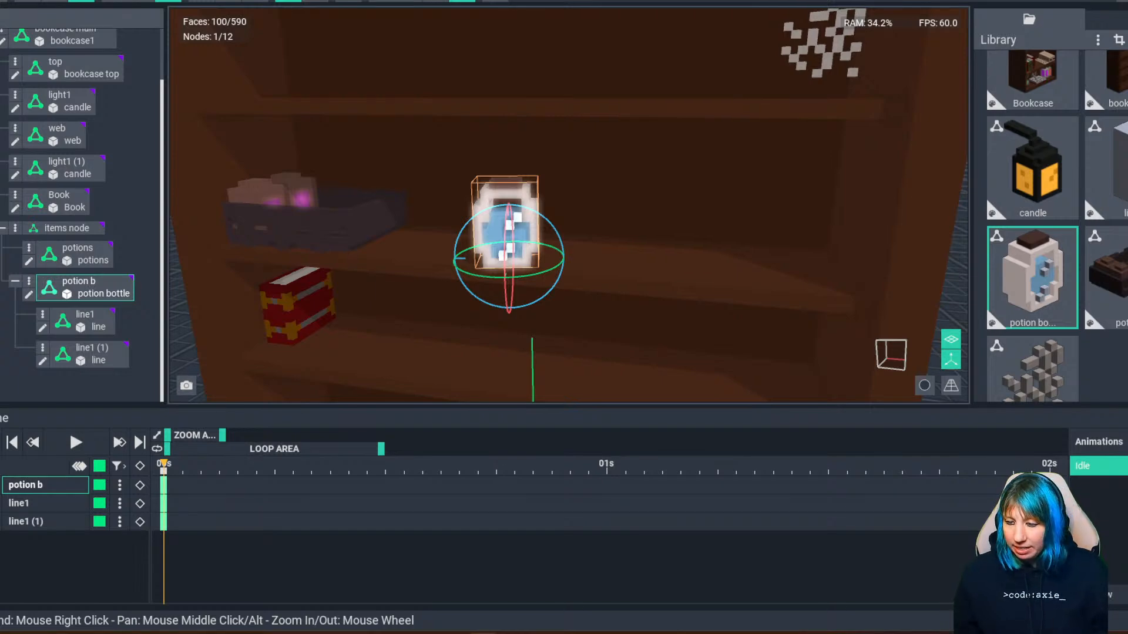
Examine how the potion bottle looks on its shelf within the whole bookcase from a distance.
{"action": "right_click_drag", "start_coordinate": [568, 235], "coordinate": [634, 247]}
{"action": "scroll", "coordinate": [569, 205], "scroll_direction": "down", "scroll_amount": 5}
{"action": "key", "text": "Escape"}
{"action": "right_click_drag", "start_coordinate": [517, 212], "coordinate": [487, 212]}
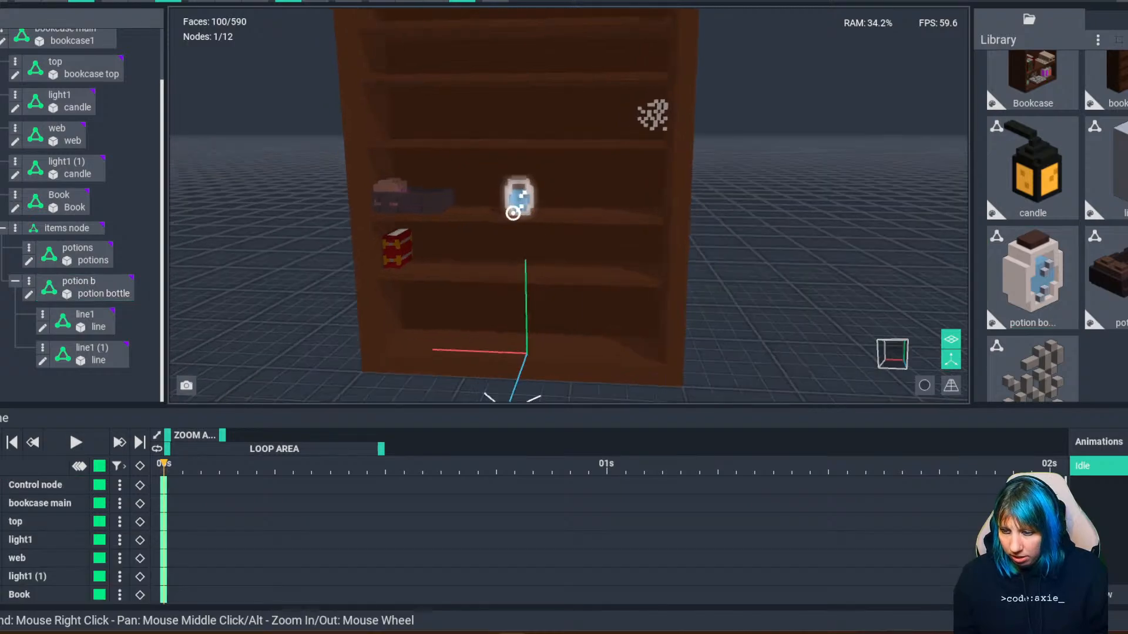
{"action": "scroll", "coordinate": [512, 212], "scroll_direction": "down", "scroll_amount": 6}
{"action": "scroll", "coordinate": [513, 213], "scroll_direction": "up", "scroll_amount": 3}
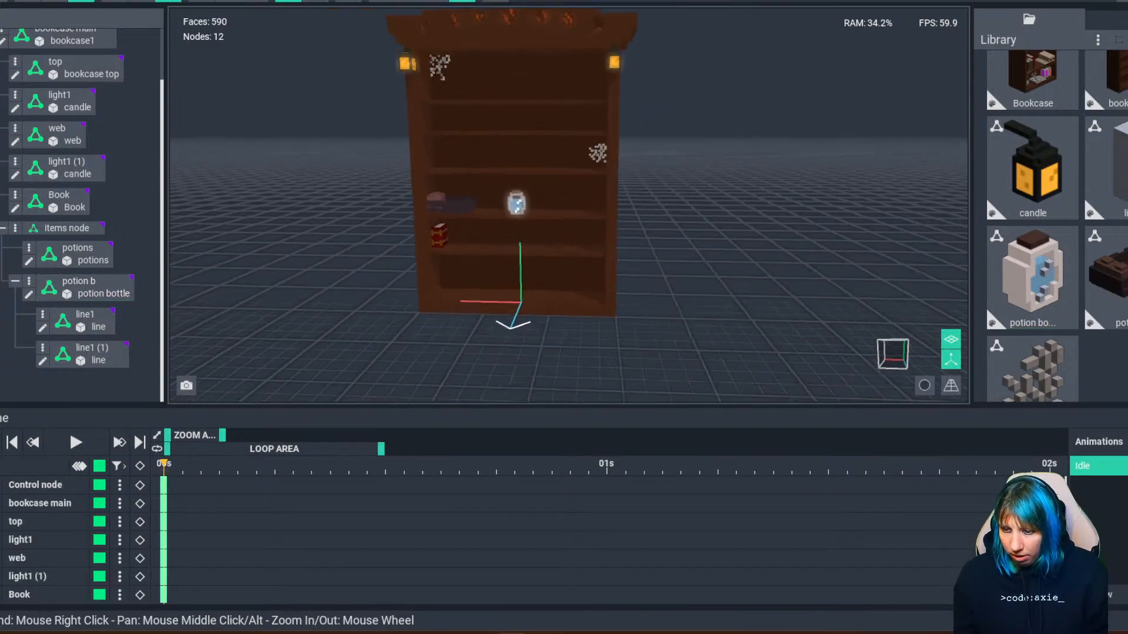
{"action": "mouse_move", "coordinate": [584, 321]}
{"action": "right_mouse_down"}
{"action": "mouse_move", "coordinate": [511, 322]}
{"action": "mouse_move", "coordinate": [582, 322]}
{"action": "mouse_move", "coordinate": [585, 347]}
{"action": "mouse_move", "coordinate": [584, 319]}
{"action": "right_mouse_up"}
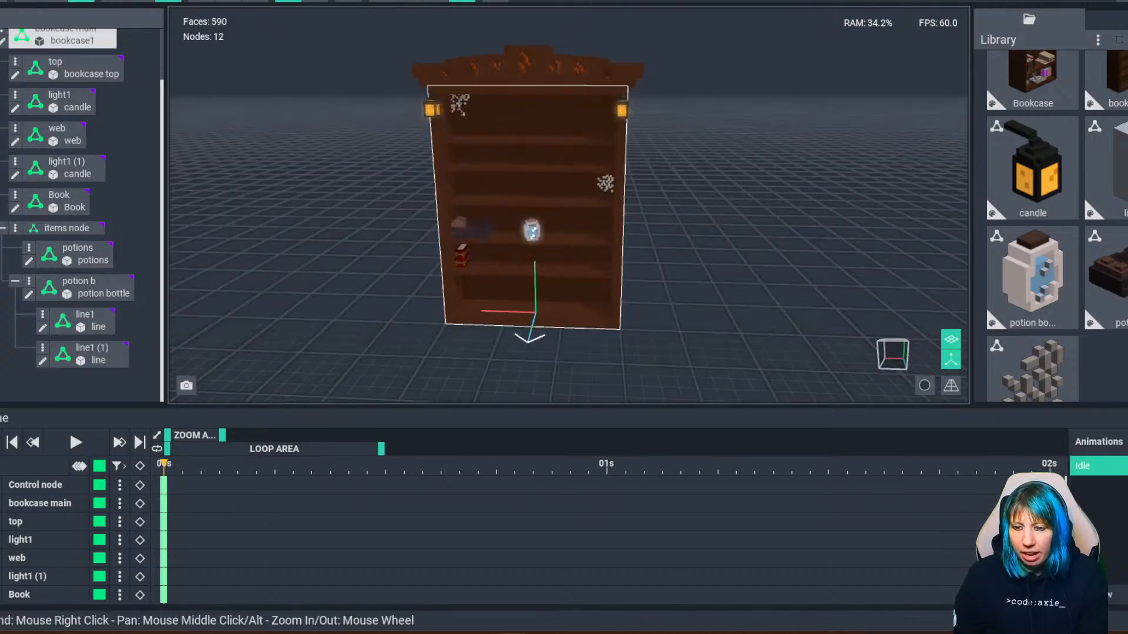
{"action": "key", "text": "Escape"}
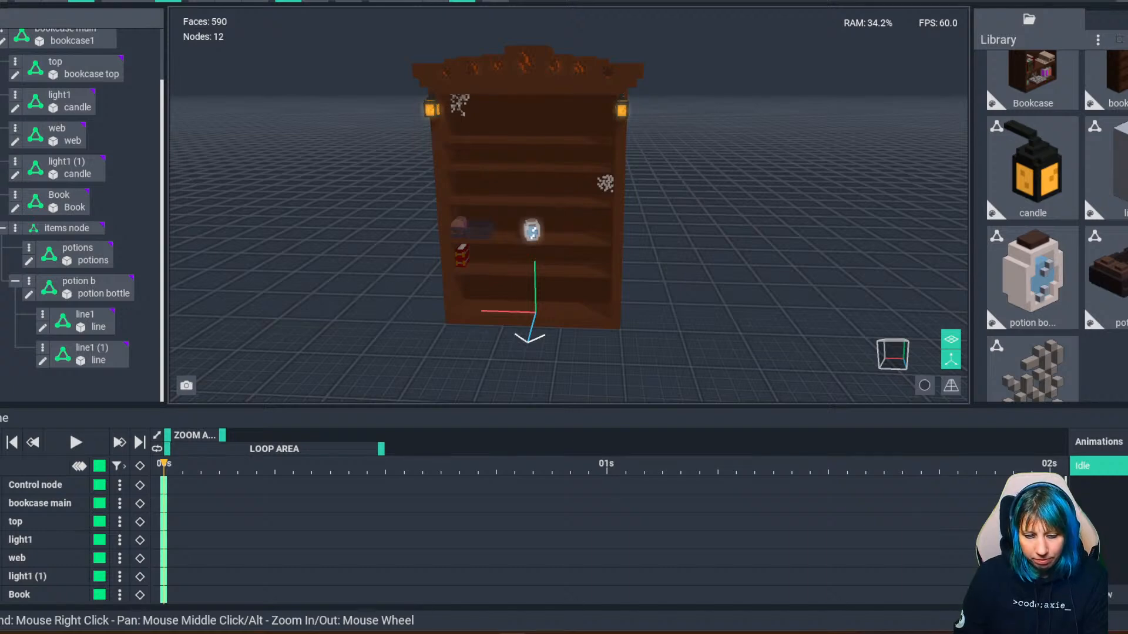
Open the potion bottle on the middle shelf for voxel editing with its front facing the view.
{"action": "scroll", "coordinate": [586, 311], "scroll_direction": "up", "scroll_amount": 4}
{"action": "right_click_drag", "start_coordinate": [586, 311], "coordinate": [496, 313]}
{"action": "scroll", "coordinate": [493, 312], "scroll_direction": "up", "scroll_amount": 3}
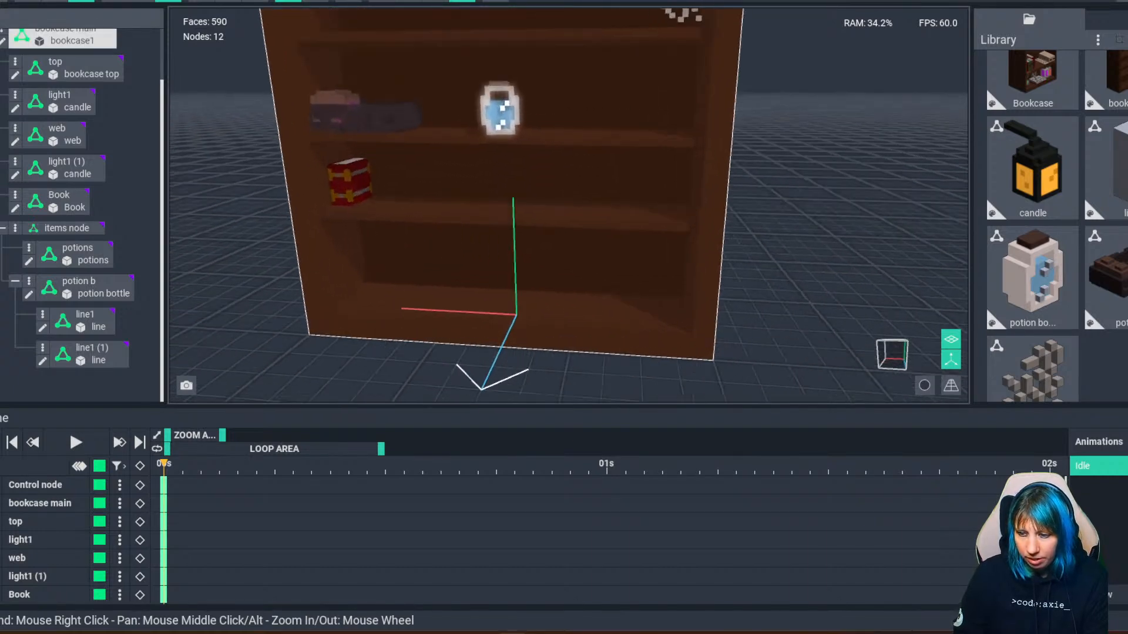
{"action": "middle_click_drag", "start_coordinate": [500, 247], "coordinate": [454, 317]}
{"action": "left_click", "coordinate": [455, 183]}
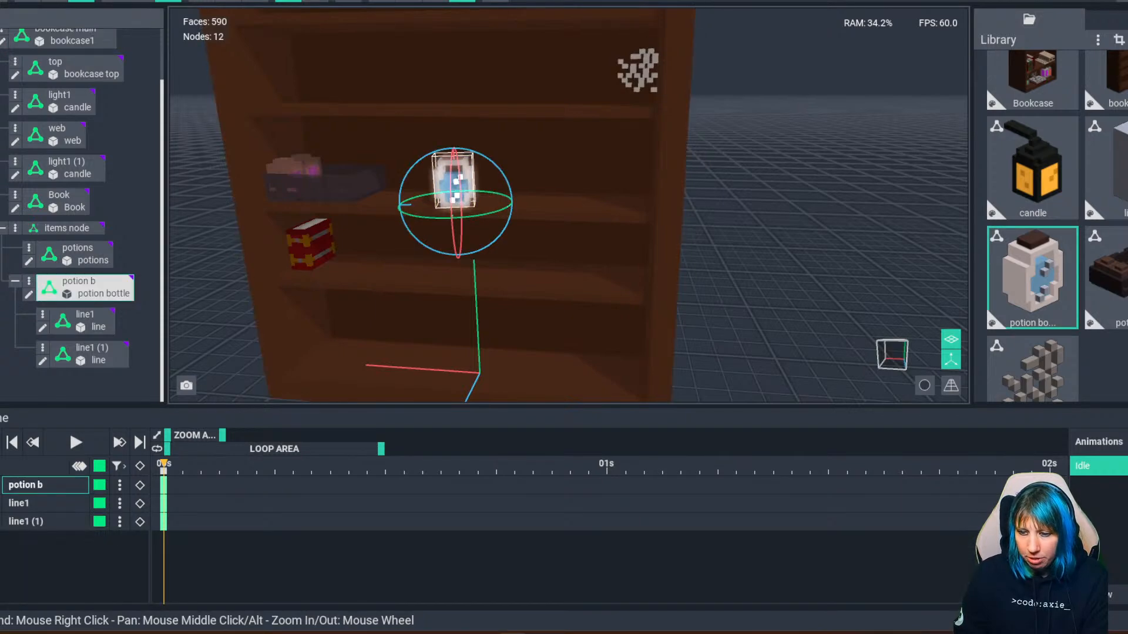
{"action": "double_click", "coordinate": [454, 182]}
{"action": "right_click_drag", "start_coordinate": [441, 189], "coordinate": [519, 337]}
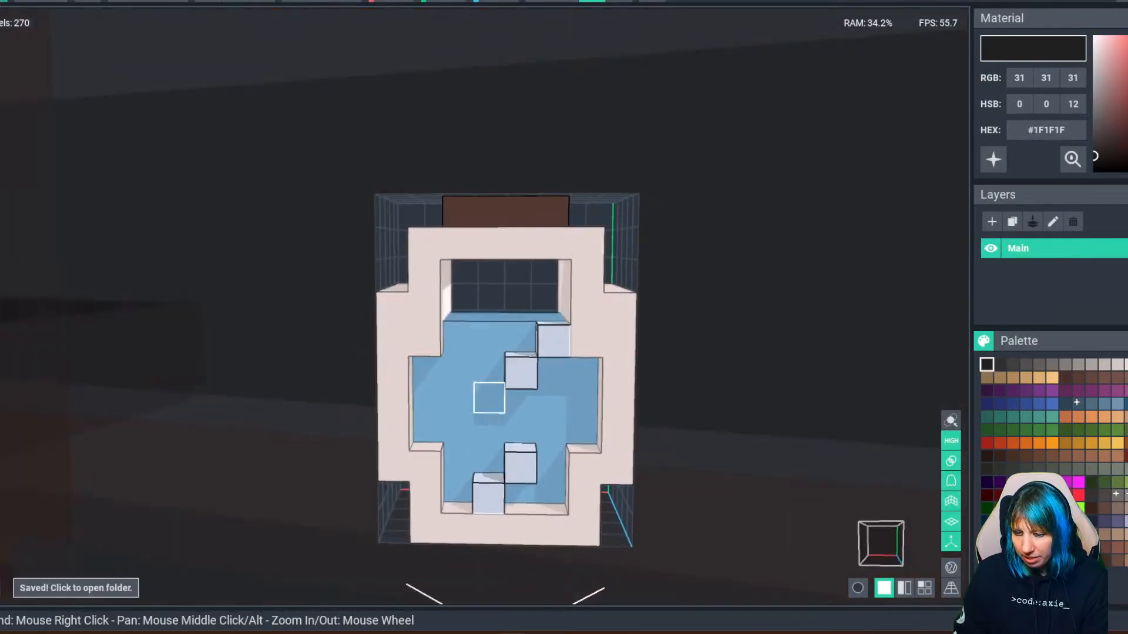
Try recoloring the potion bottle's glass with #746E6B and making that material emissive.
{"action": "left_click", "coordinate": [1116, 495]}
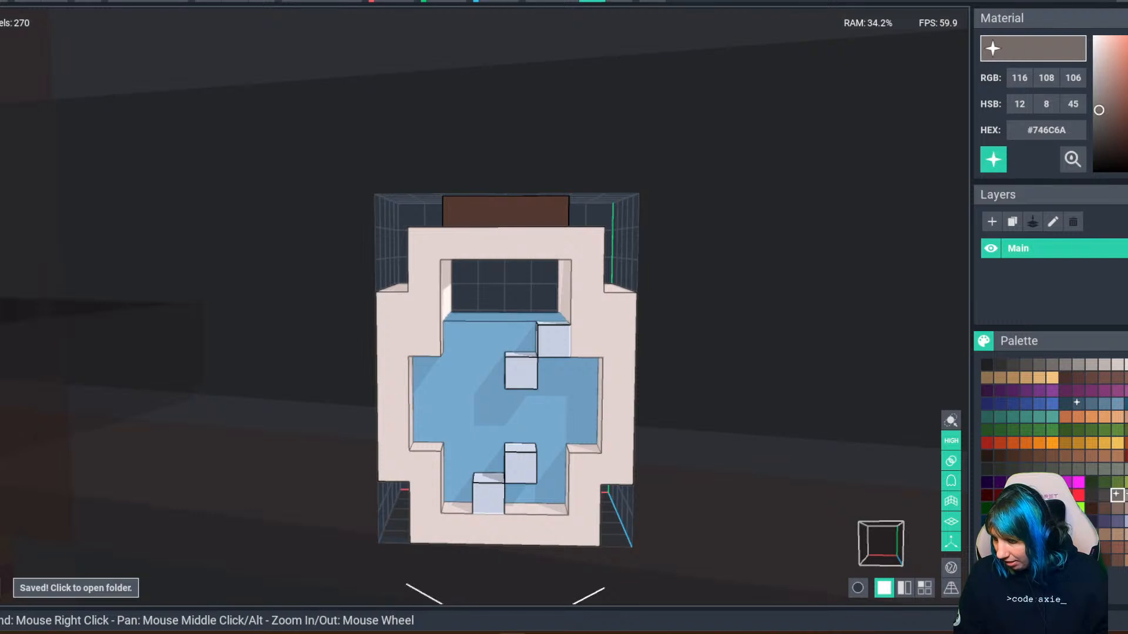
{"action": "left_click", "coordinate": [1052, 364]}
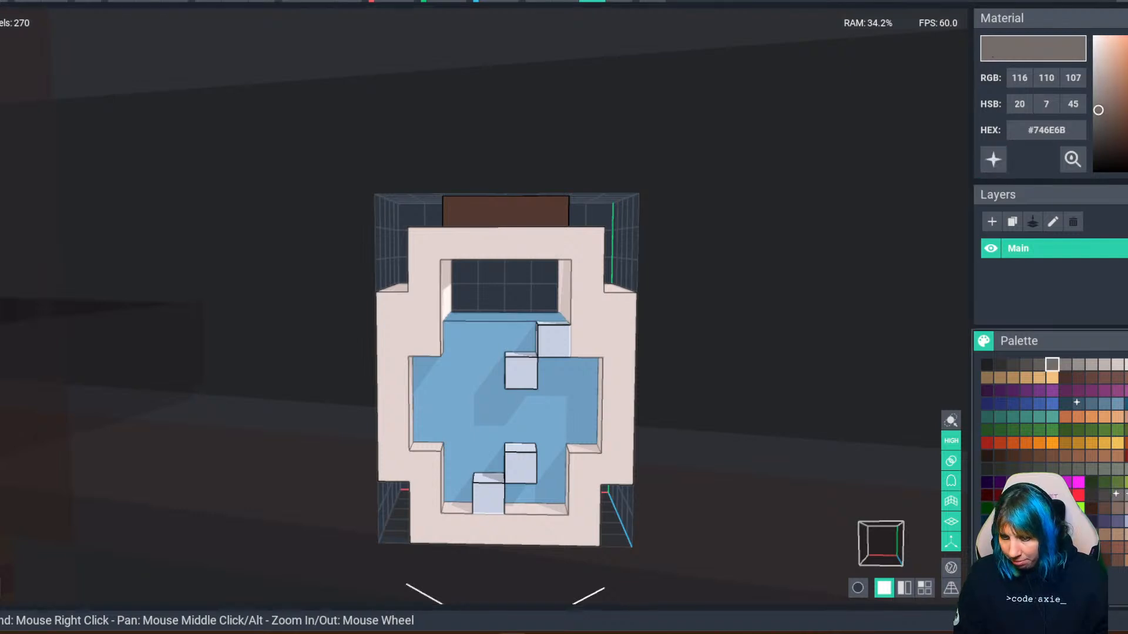
{"action": "right_click_drag", "start_coordinate": [235, 323], "coordinate": [335, 340]}
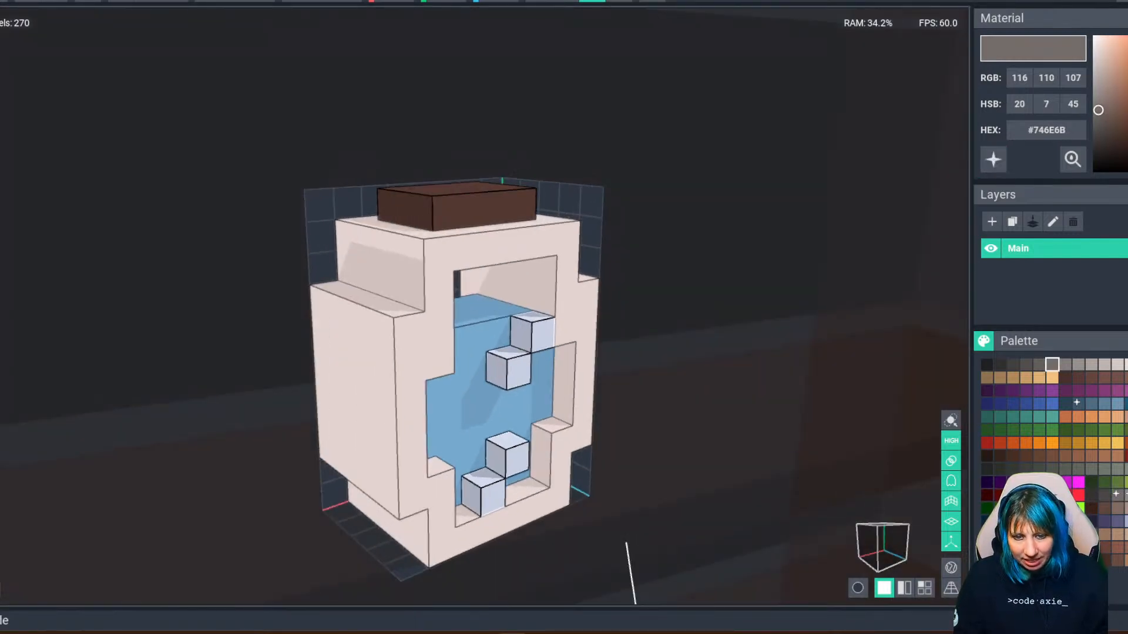
{"action": "left_click", "coordinate": [370, 300]}
{"action": "left_click", "coordinate": [393, 285]}
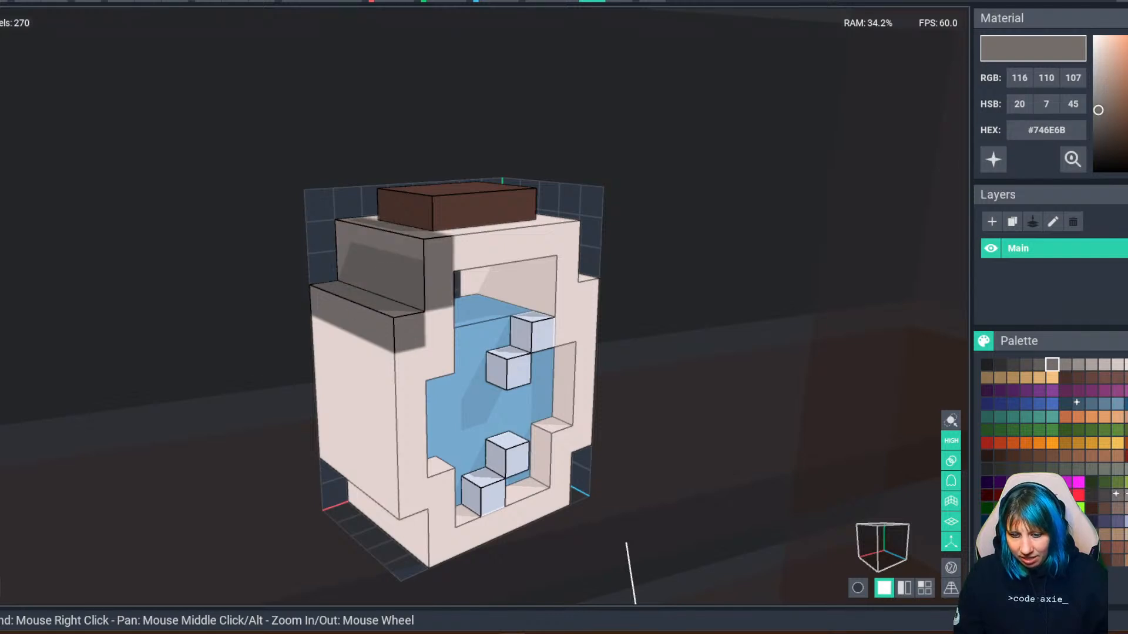
{"action": "left_click", "coordinate": [993, 160]}
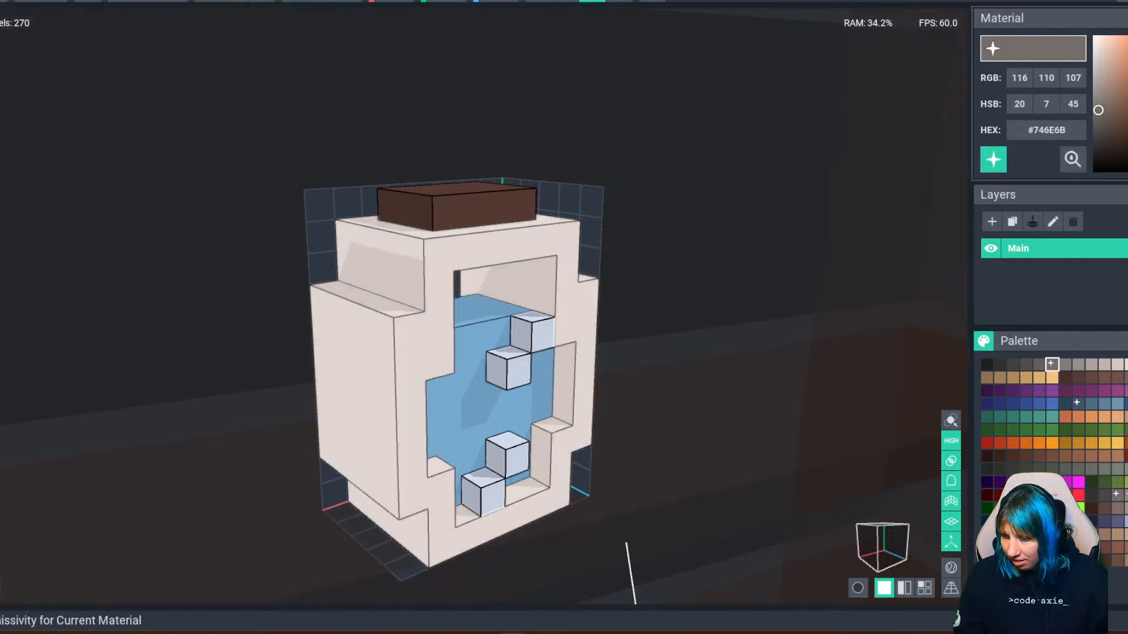
{"action": "right_click_drag", "start_coordinate": [728, 305], "coordinate": [622, 312]}
{"action": "scroll", "coordinate": [621, 311], "scroll_direction": "down", "scroll_amount": 4}
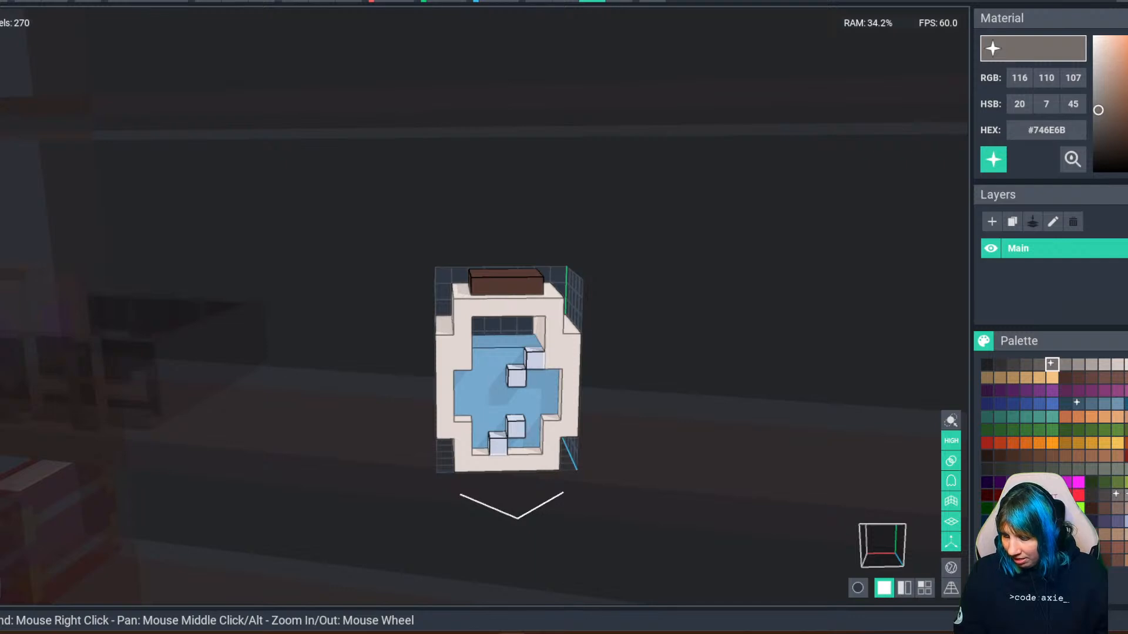
Recolor the potion bottle's glass with #645F5C as an emissive material and close the bottle model.
{"action": "left_click", "coordinate": [1117, 495]}
{"action": "right_click_drag", "start_coordinate": [468, 360], "coordinate": [520, 347]}
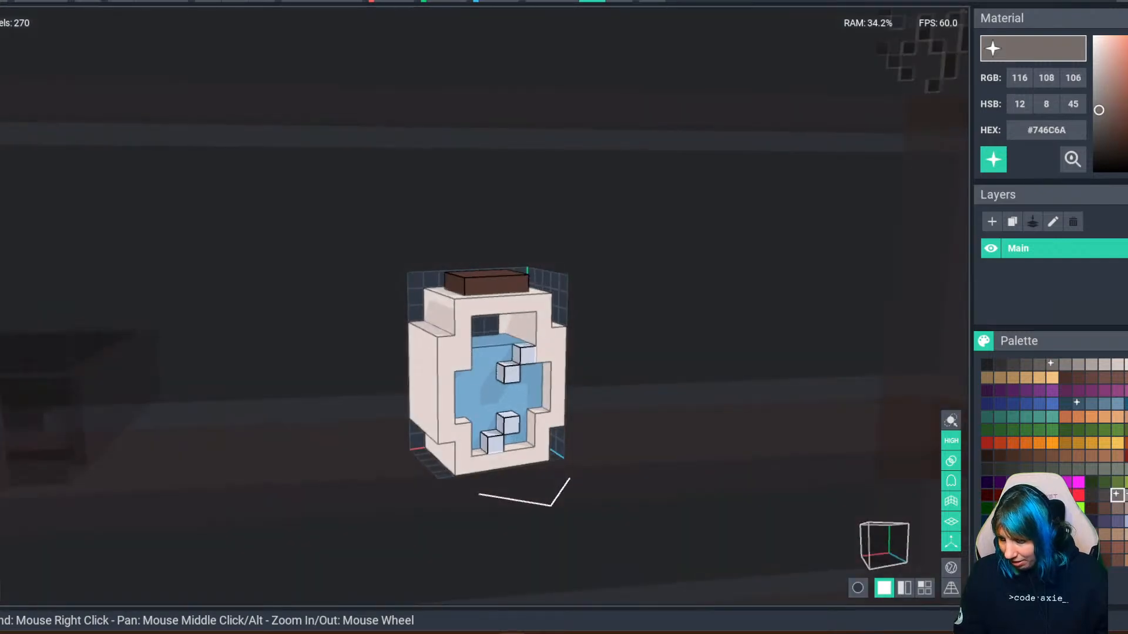
{"action": "left_click", "coordinate": [1051, 364]}
{"action": "left_click", "coordinate": [1117, 495]}
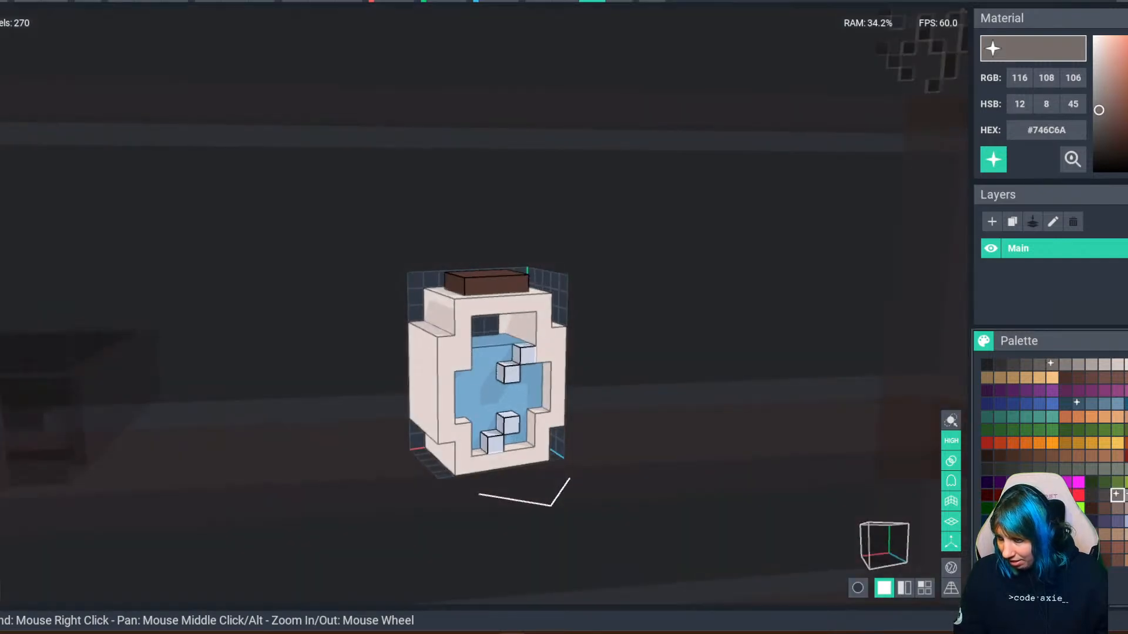
{"action": "left_click", "coordinate": [1038, 365]}
{"action": "left_click", "coordinate": [993, 159]}
{"action": "right_click_drag", "start_coordinate": [421, 363], "coordinate": [474, 378]}
{"action": "left_click", "coordinate": [433, 362]}
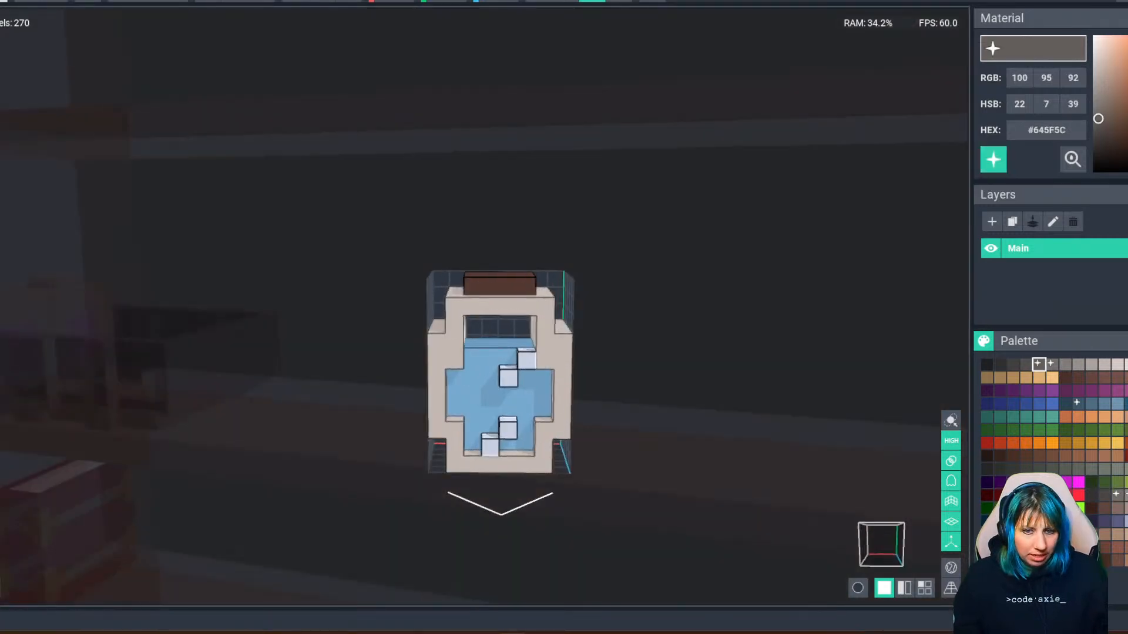
{"action": "key", "text": "ctrl+w"}
{"action": "left_click", "coordinate": [431, 208]}
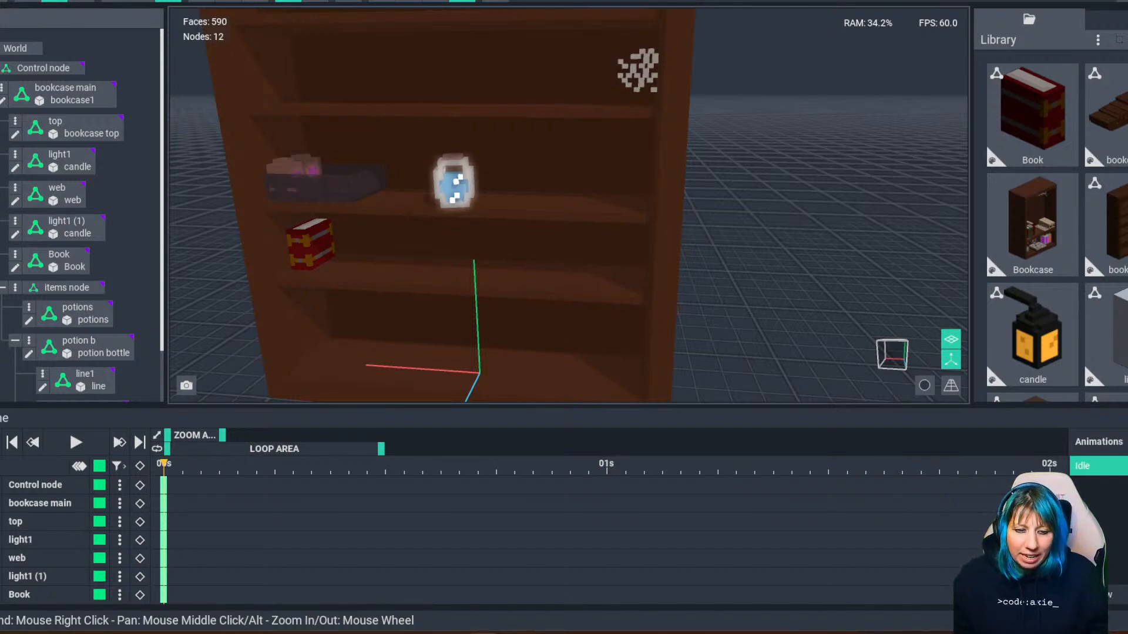
Examine the potion bottle's glow and the arrangement of items on the bookcase shelves.
{"action": "right_click_drag", "start_coordinate": [529, 235], "coordinate": [568, 235]}
{"action": "scroll", "coordinate": [568, 235], "scroll_direction": "down", "scroll_amount": 2}
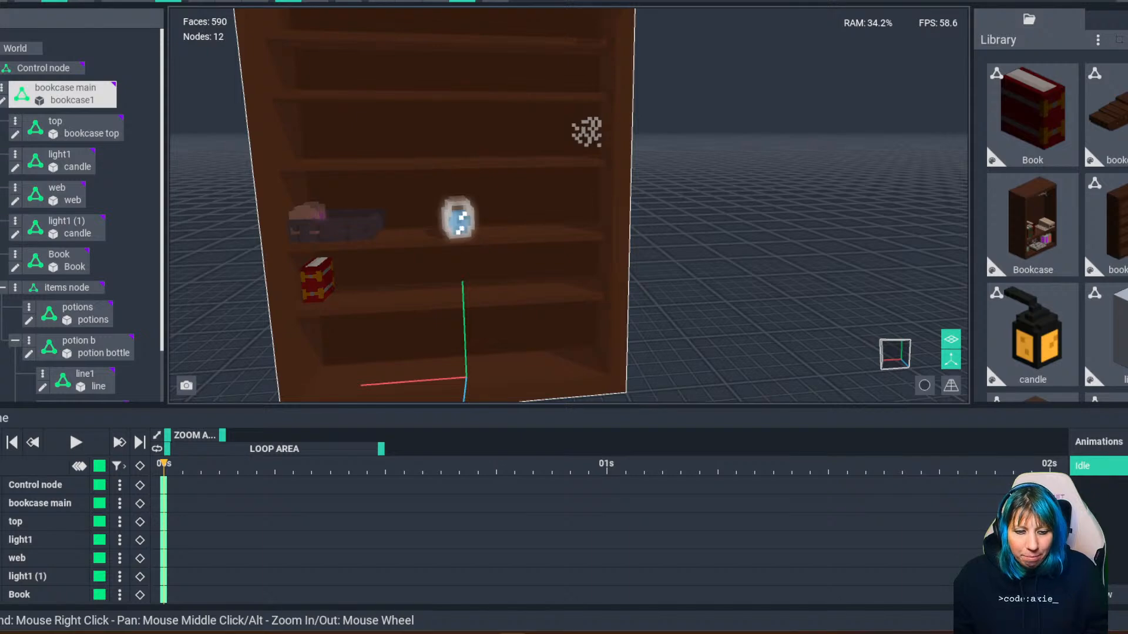
{"action": "right_click_drag", "start_coordinate": [327, 352], "coordinate": [327, 365]}
{"action": "middle_click_drag", "start_coordinate": [327, 364], "coordinate": [364, 338]}
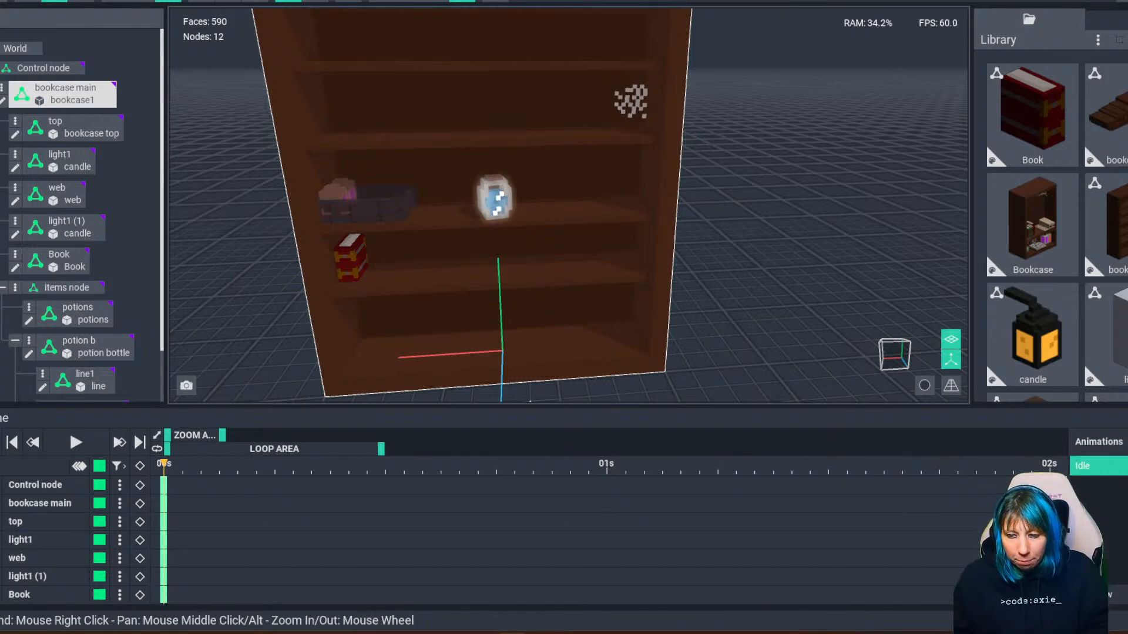
{"action": "scroll", "coordinate": [505, 223], "scroll_direction": "up", "scroll_amount": 2}
{"action": "right_click_drag", "start_coordinate": [505, 223], "coordinate": [493, 200]}
{"action": "middle_click_drag", "start_coordinate": [494, 200], "coordinate": [503, 240]}
{"action": "scroll", "coordinate": [424, 317], "scroll_direction": "down", "scroll_amount": 3}
{"action": "scroll", "coordinate": [424, 320], "scroll_direction": "up", "scroll_amount": 1}
{"action": "right_click_drag", "start_coordinate": [504, 240], "coordinate": [500, 264]}
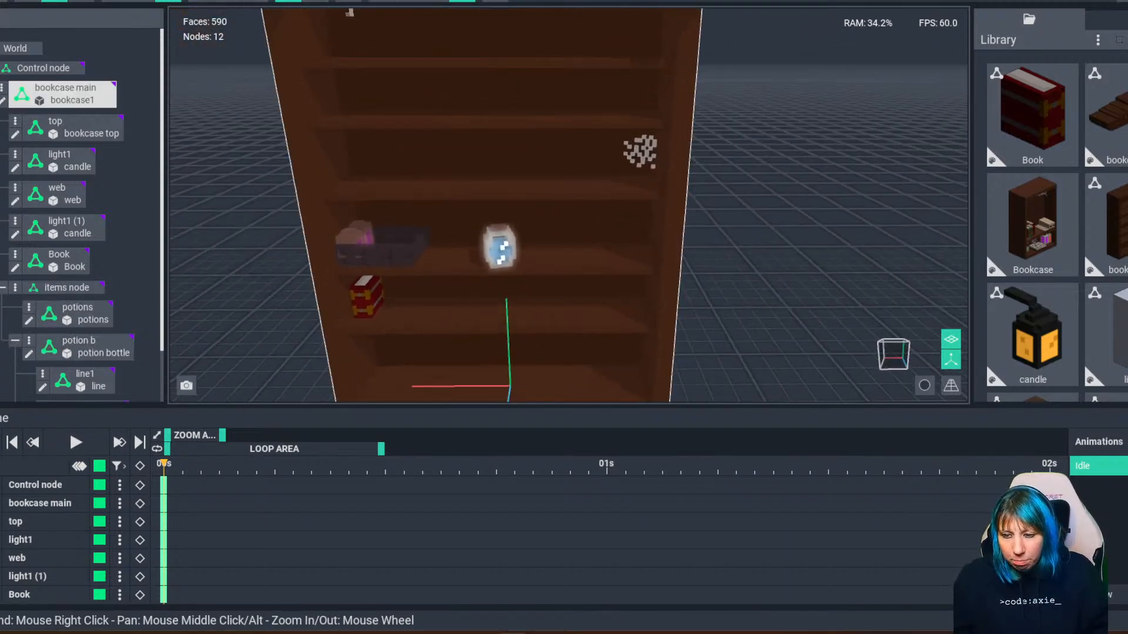
Open the main bookcase model for voxel editing at its upper shelves below the cobweb.
{"action": "double_click", "coordinate": [499, 294]}
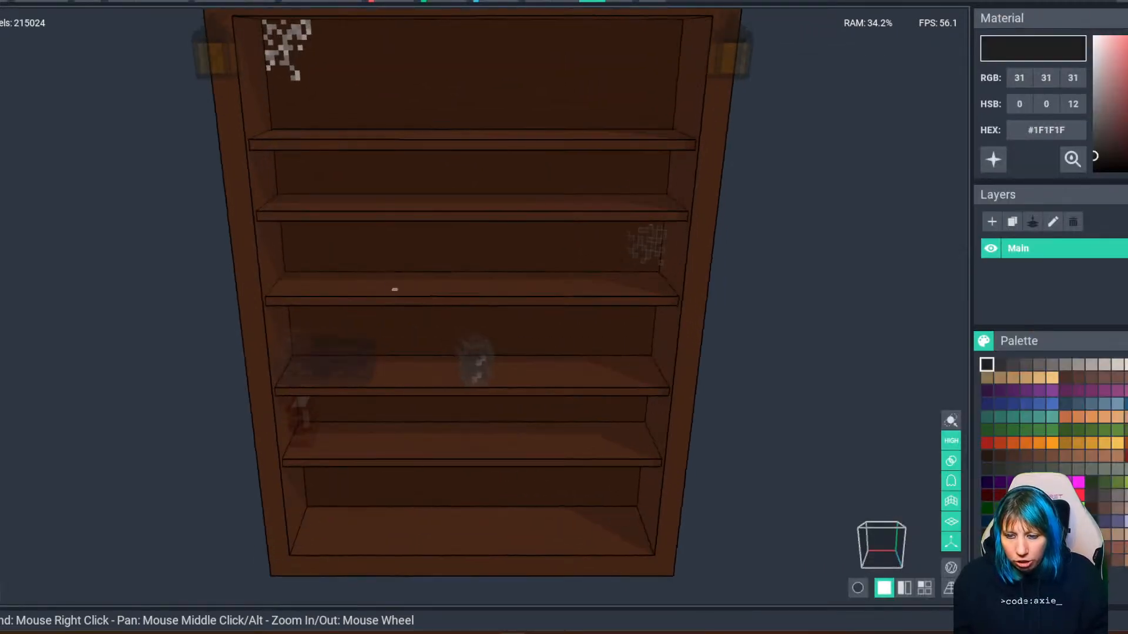
{"action": "middle_click_drag", "start_coordinate": [391, 274], "coordinate": [377, 288]}
{"action": "scroll", "coordinate": [378, 288], "scroll_direction": "up", "scroll_amount": 2}
{"action": "middle_click_drag", "start_coordinate": [287, 213], "coordinate": [327, 254]}
{"action": "scroll", "coordinate": [322, 264], "scroll_direction": "up", "scroll_amount": 3}
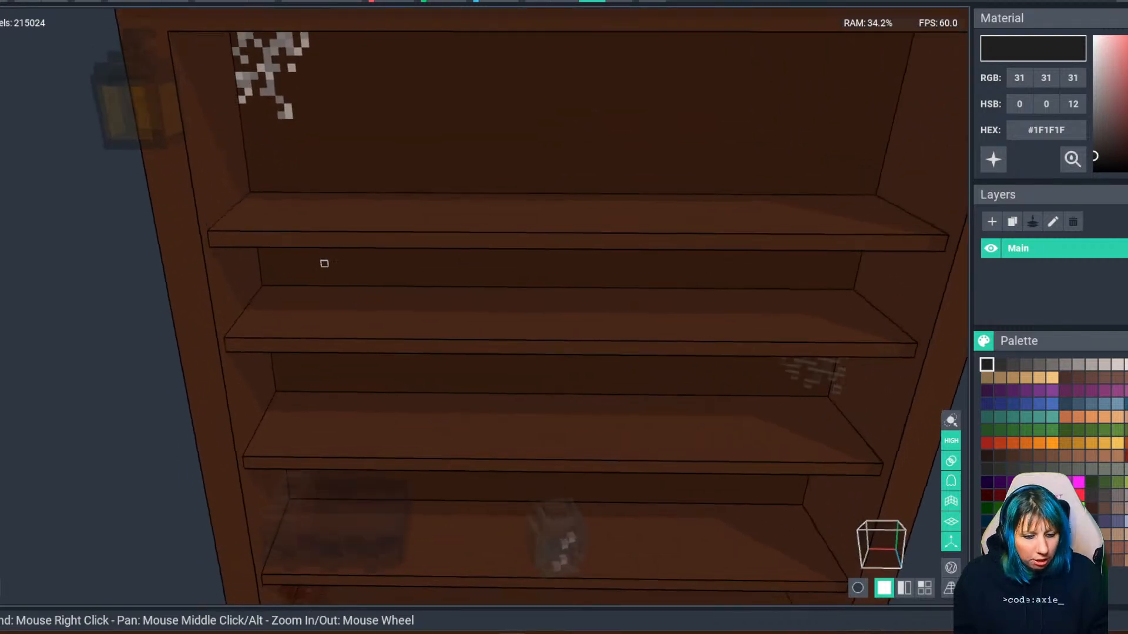
{"action": "middle_click_drag", "start_coordinate": [267, 188], "coordinate": [312, 264]}
{"action": "right_click_drag", "start_coordinate": [320, 242], "coordinate": [305, 244]}
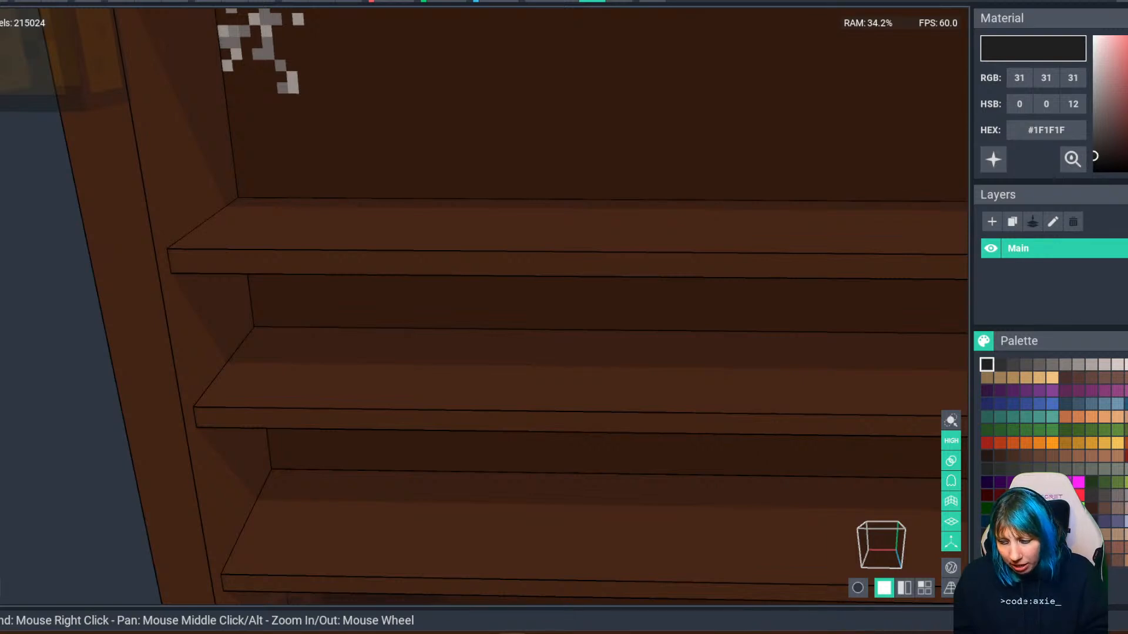
Build a solid #530809 block on the highest shelf, starting at the left inner wall and extending it along the shelf.
{"action": "left_click", "coordinate": [999, 495]}
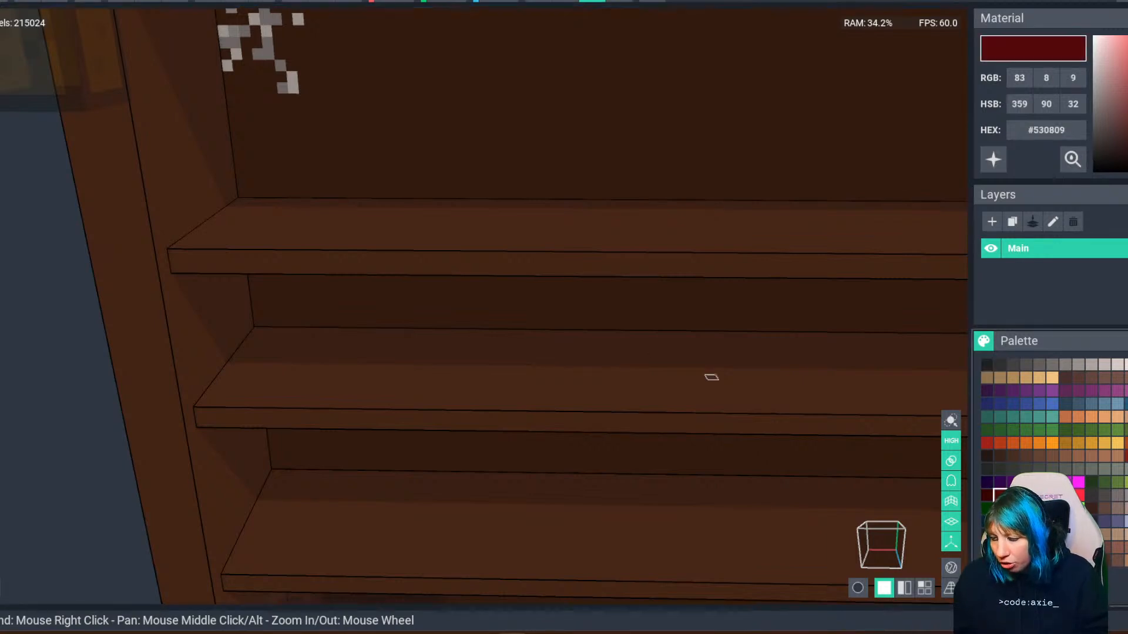
{"action": "right_click_drag", "start_coordinate": [629, 341], "coordinate": [593, 327]}
{"action": "scroll", "coordinate": [473, 300], "scroll_direction": "up", "scroll_amount": 2}
{"action": "middle_click_drag", "start_coordinate": [247, 226], "coordinate": [358, 296]}
{"action": "right_click_drag", "start_coordinate": [358, 296], "coordinate": [276, 294]}
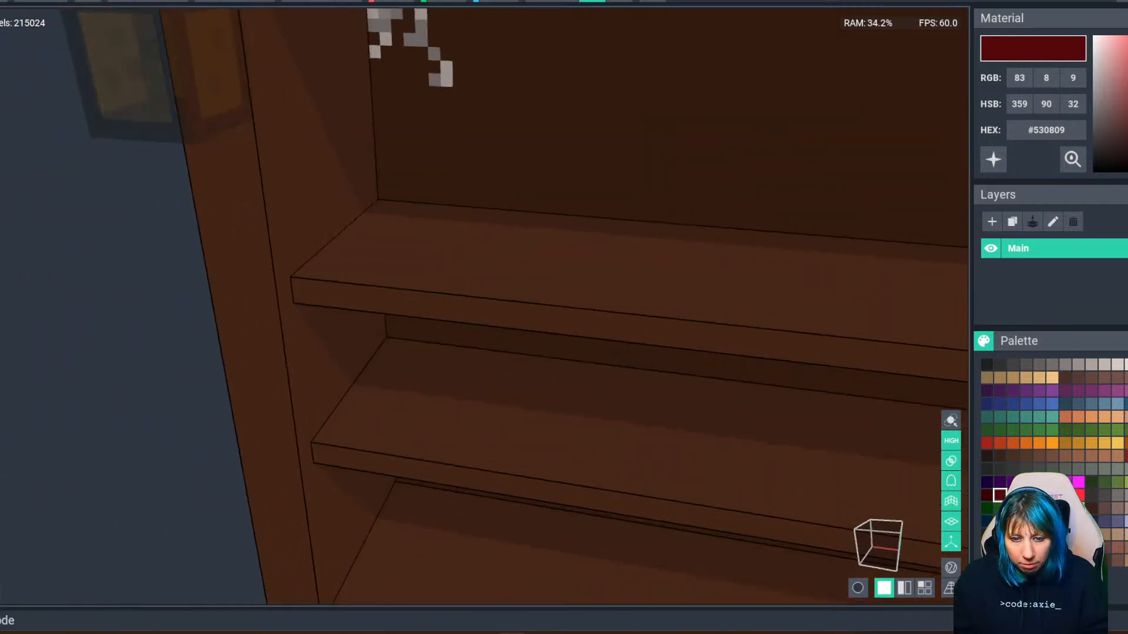
{"action": "right_click_drag", "start_coordinate": [499, 206], "coordinate": [420, 204]}
{"action": "left_click_drag", "start_coordinate": [407, 127], "coordinate": [493, 174]}
{"action": "right_click_drag", "start_coordinate": [493, 174], "coordinate": [459, 82]}
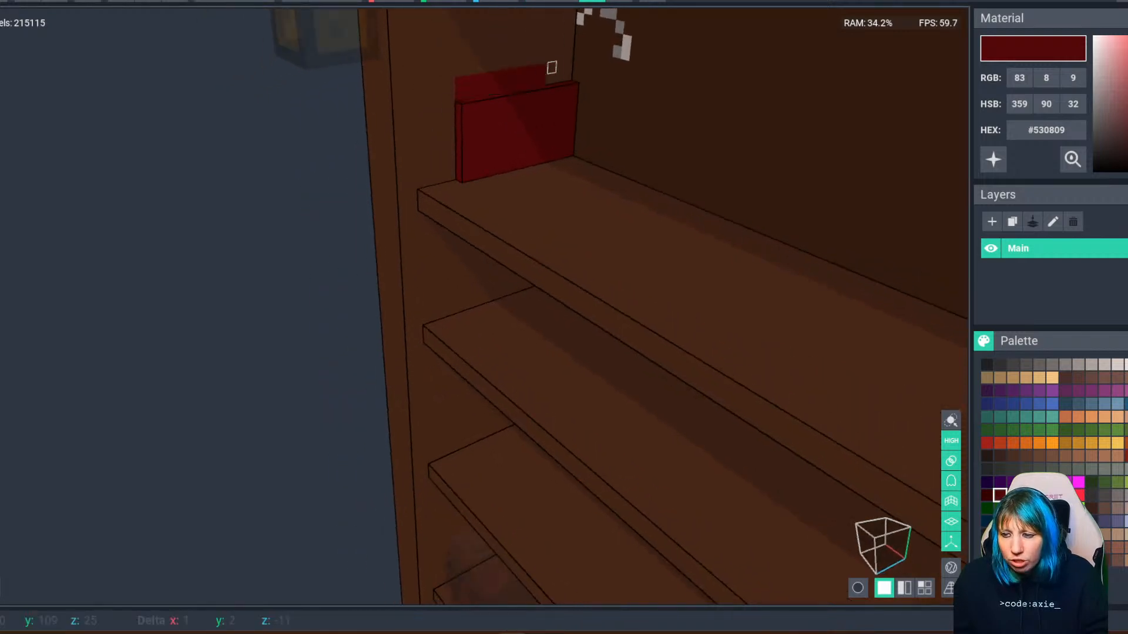
{"action": "right_click_drag", "start_coordinate": [569, 50], "coordinate": [416, 84]}
{"action": "left_click_drag", "start_coordinate": [416, 83], "coordinate": [827, 261]}
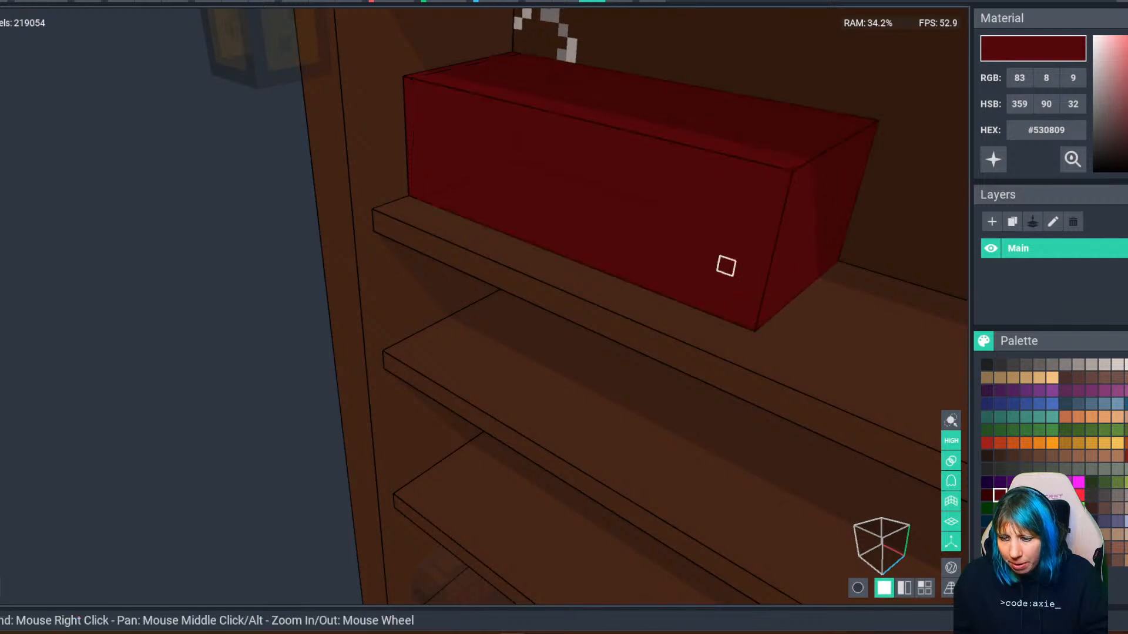
Paint a flat #ABA29E page strip across the top of the red block near its left end.
{"action": "right_click_drag", "start_coordinate": [725, 264], "coordinate": [496, 241]}
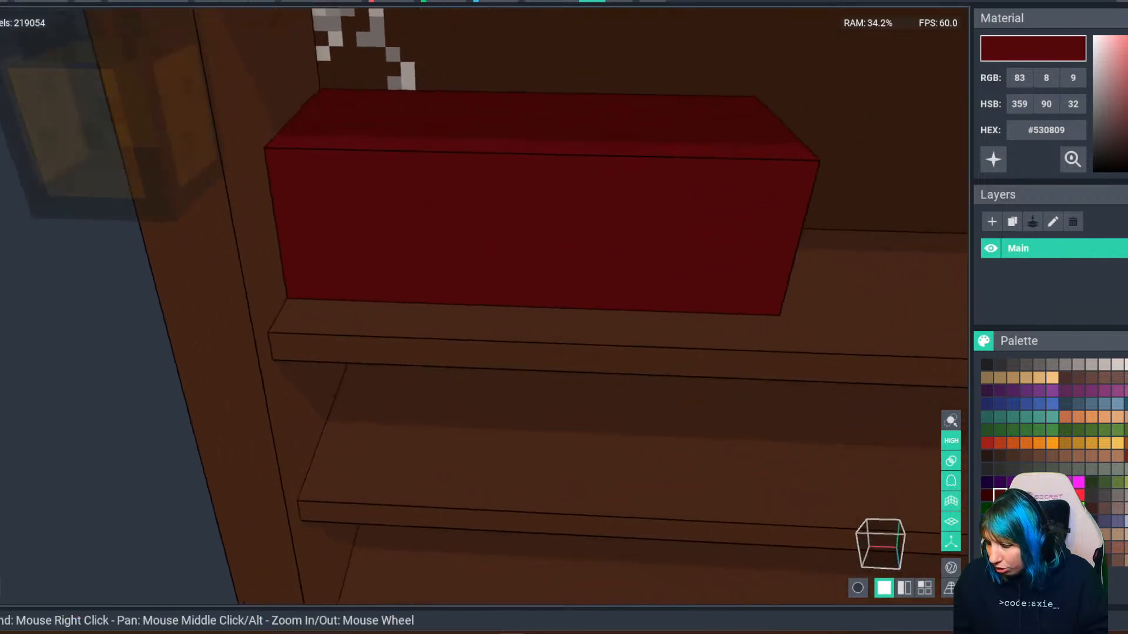
{"action": "left_click", "coordinate": [1091, 364]}
{"action": "right_click_drag", "start_coordinate": [435, 93], "coordinate": [436, 137]}
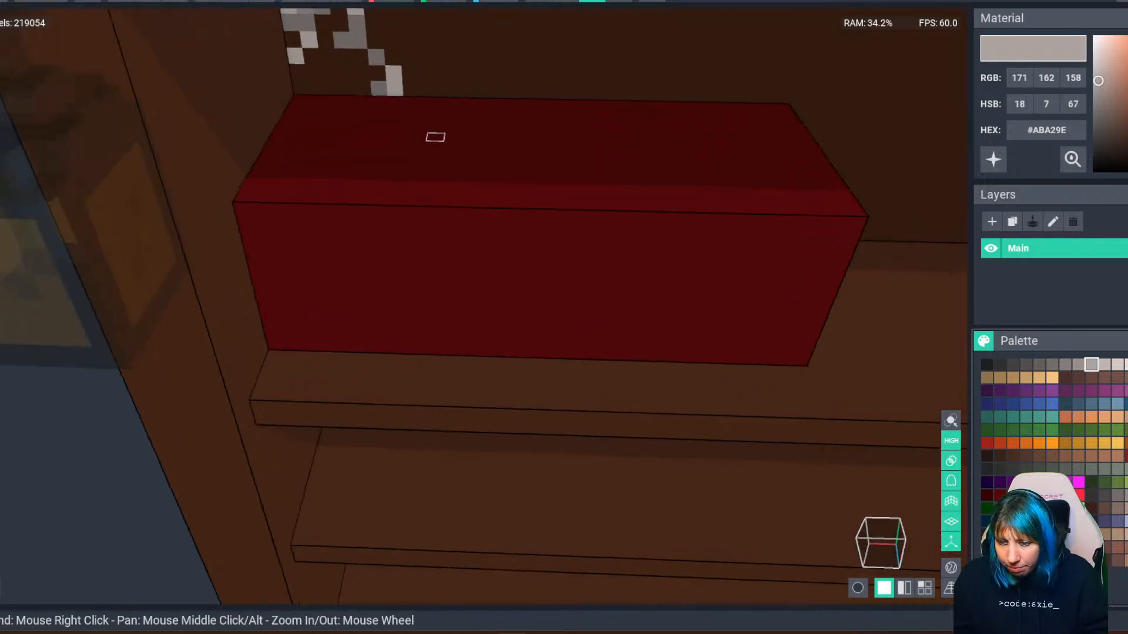
{"action": "left_click_drag", "start_coordinate": [331, 98], "coordinate": [370, 180]}
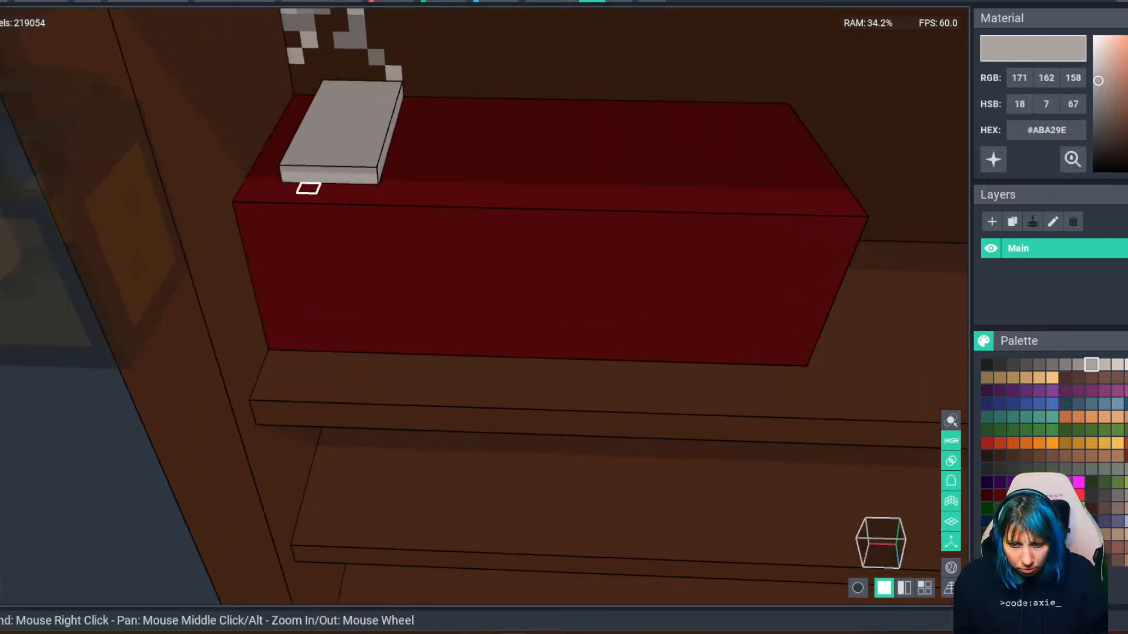
{"action": "key", "text": "ctrl+z"}
{"action": "left_click_drag", "start_coordinate": [327, 105], "coordinate": [376, 179]}
{"action": "right_click_drag", "start_coordinate": [376, 179], "coordinate": [365, 206]}
{"action": "scroll", "coordinate": [517, 247], "scroll_direction": "up", "scroll_amount": 2}
{"action": "right_click_drag", "start_coordinate": [355, 249], "coordinate": [350, 269]}
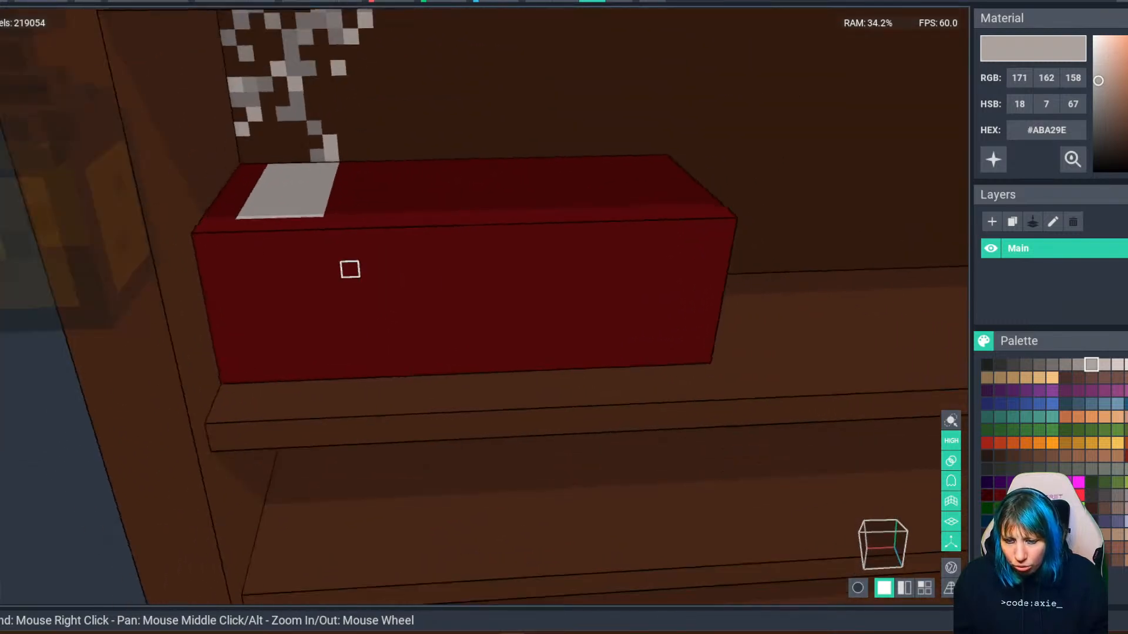
{"action": "left_click_drag", "start_coordinate": [241, 220], "coordinate": [324, 370]}
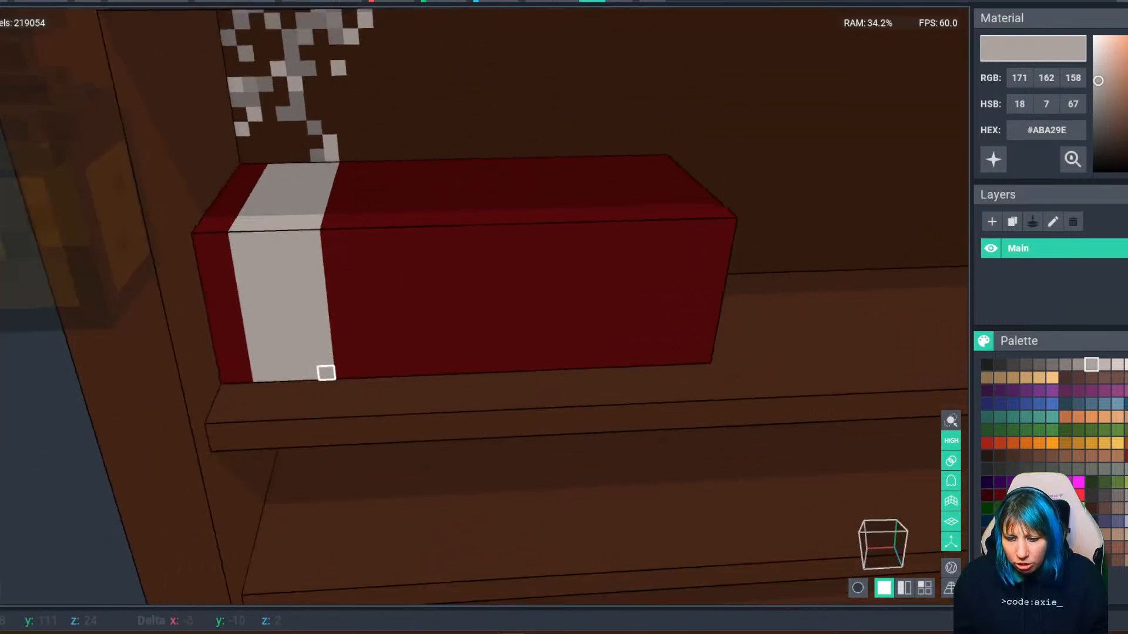
{"action": "right_click_drag", "start_coordinate": [325, 370], "coordinate": [285, 229]}
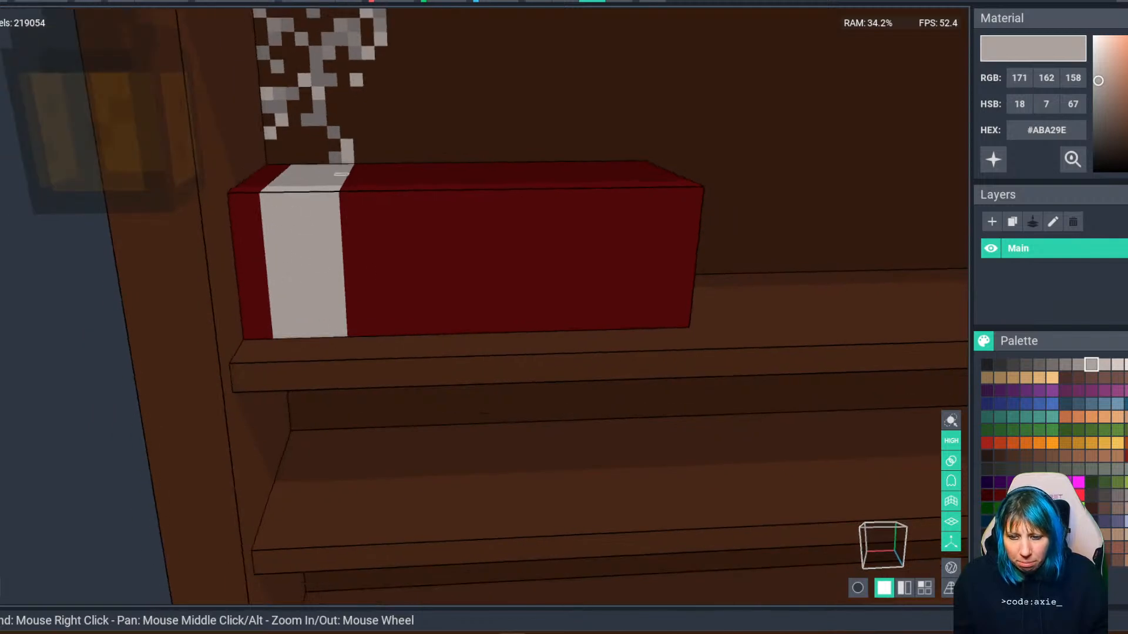
{"action": "right_click_drag", "start_coordinate": [344, 177], "coordinate": [334, 187]}
{"action": "key", "text": "ctrl+z"}
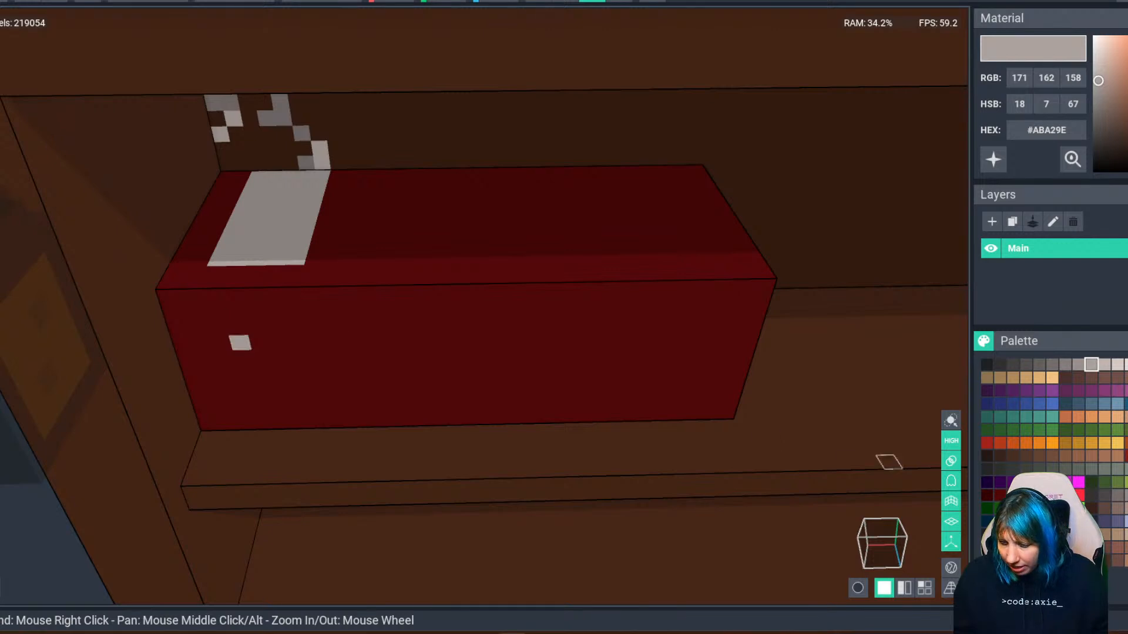
Try a one-voxel divider line beside the page strip over the red block's top and front, in #360300 and then #641011.
{"action": "left_click", "coordinate": [998, 496]}
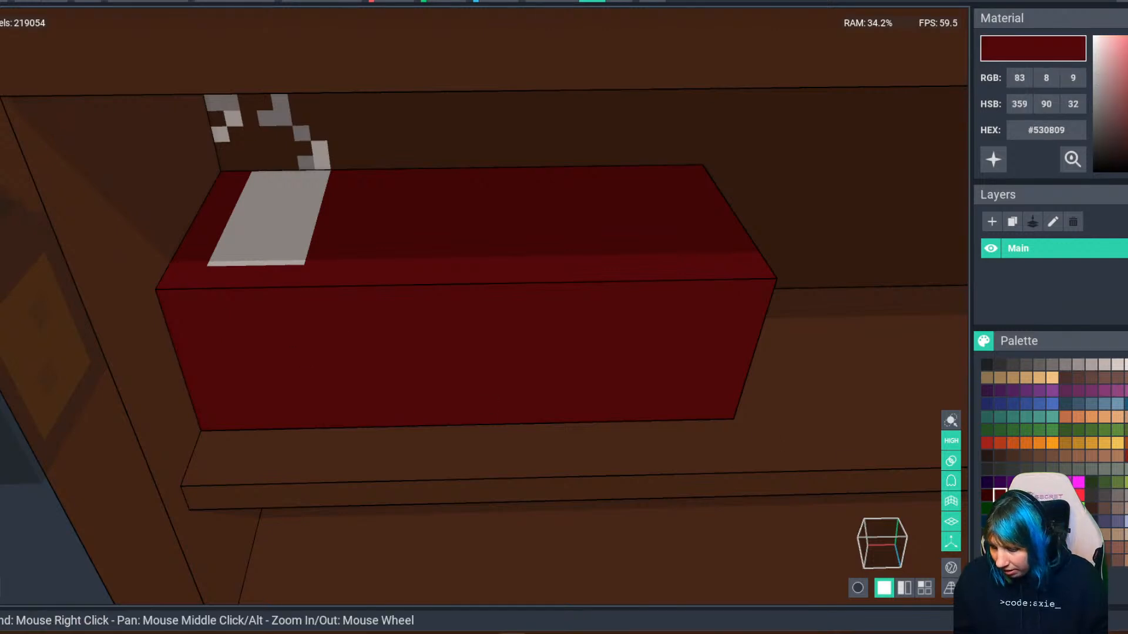
{"action": "left_click", "coordinate": [986, 496]}
{"action": "left_click_drag", "start_coordinate": [348, 175], "coordinate": [327, 421]}
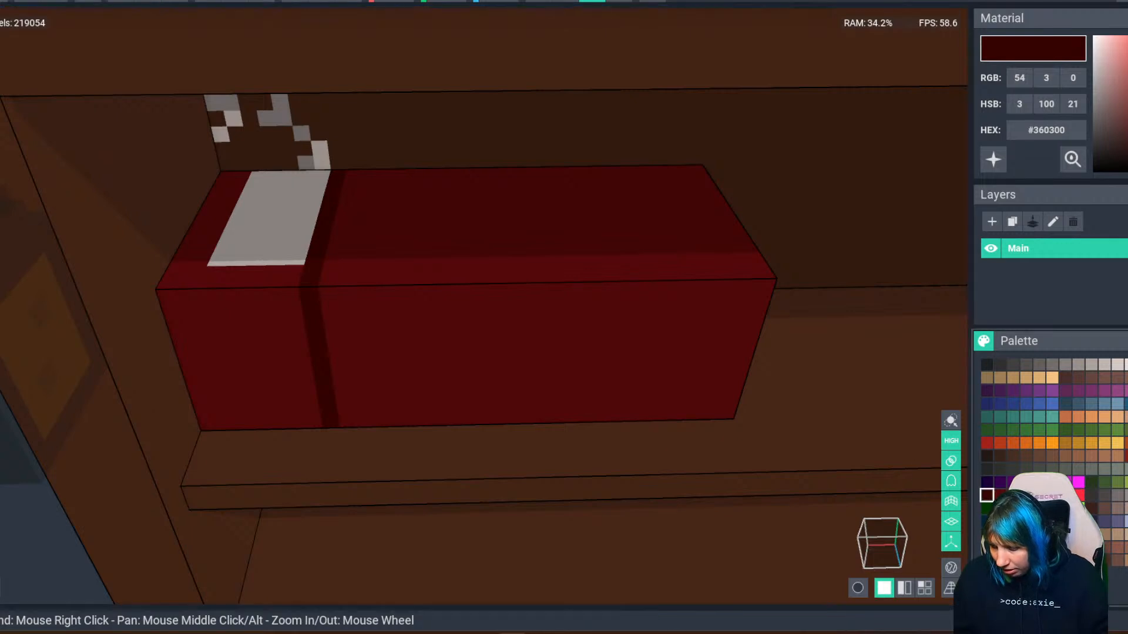
{"action": "left_click", "coordinate": [999, 495]}
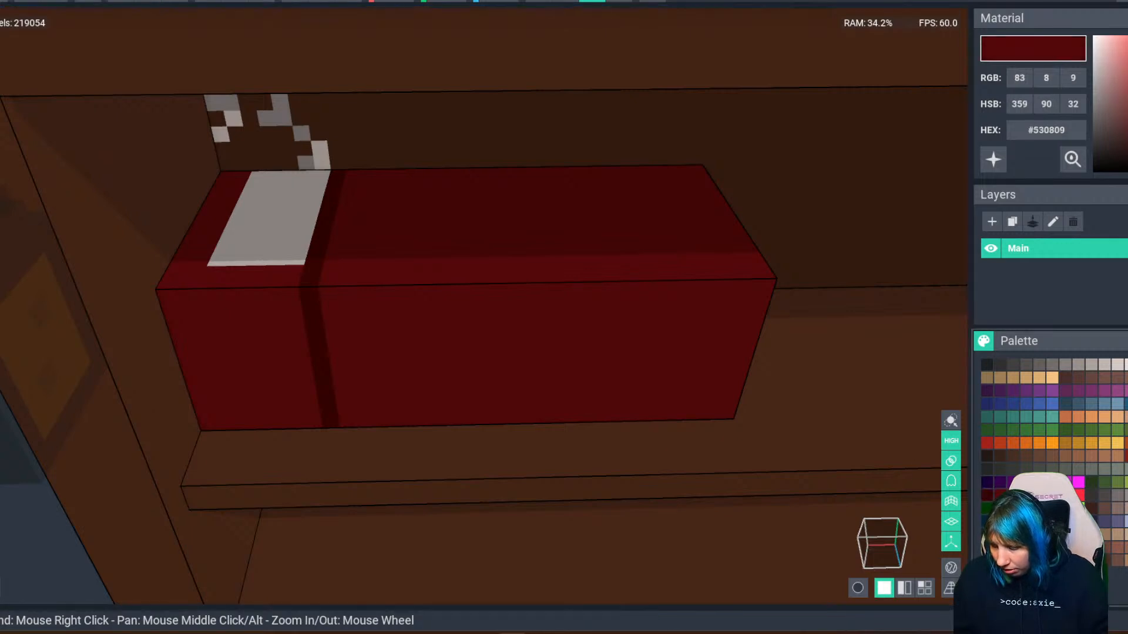
{"action": "left_click", "coordinate": [1011, 495]}
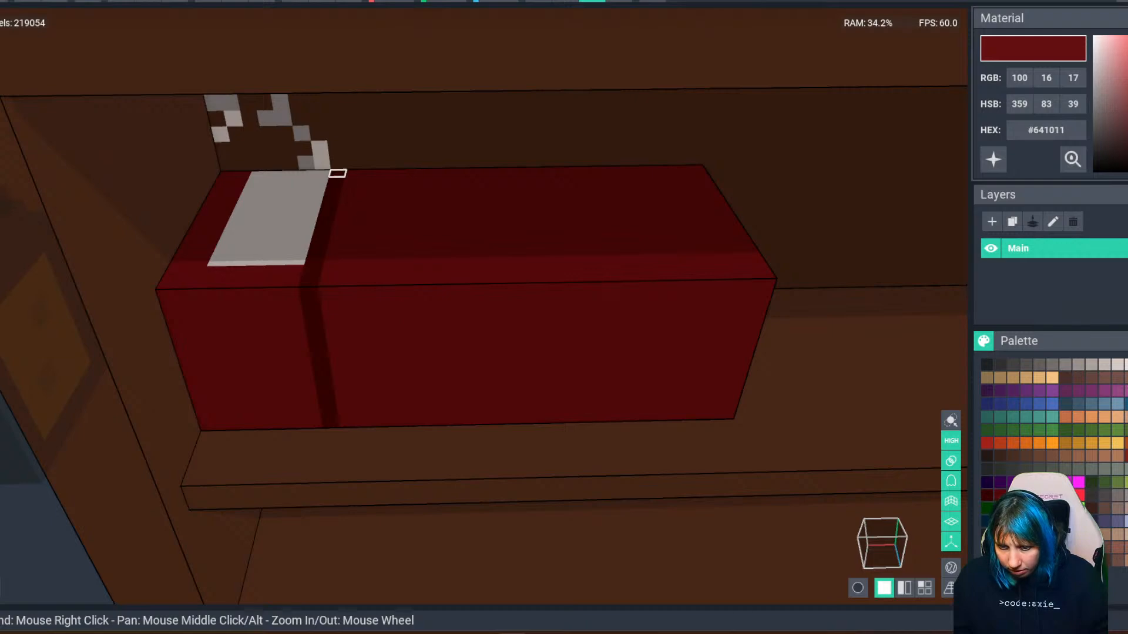
{"action": "left_click_drag", "start_coordinate": [337, 174], "coordinate": [330, 421]}
Mix the darker red #480809 and paint a two-voxel-wide divider line beside the page strip, across the block's top and front.
{"action": "left_click", "coordinate": [1024, 495]}
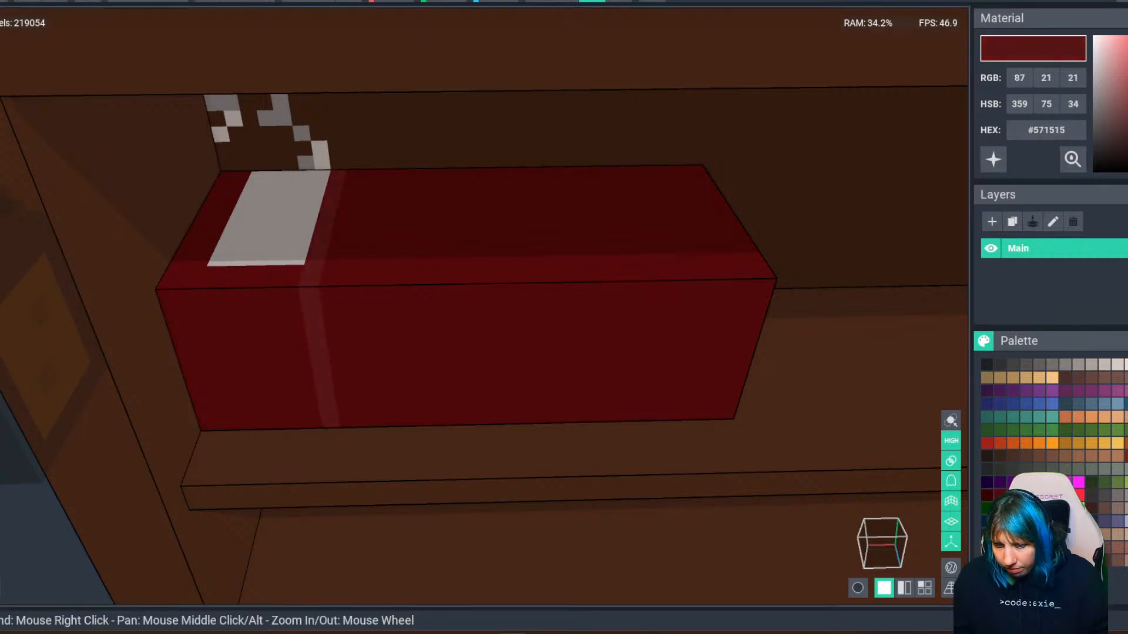
{"action": "left_click_drag", "start_coordinate": [1127, 125], "coordinate": [1126, 134]}
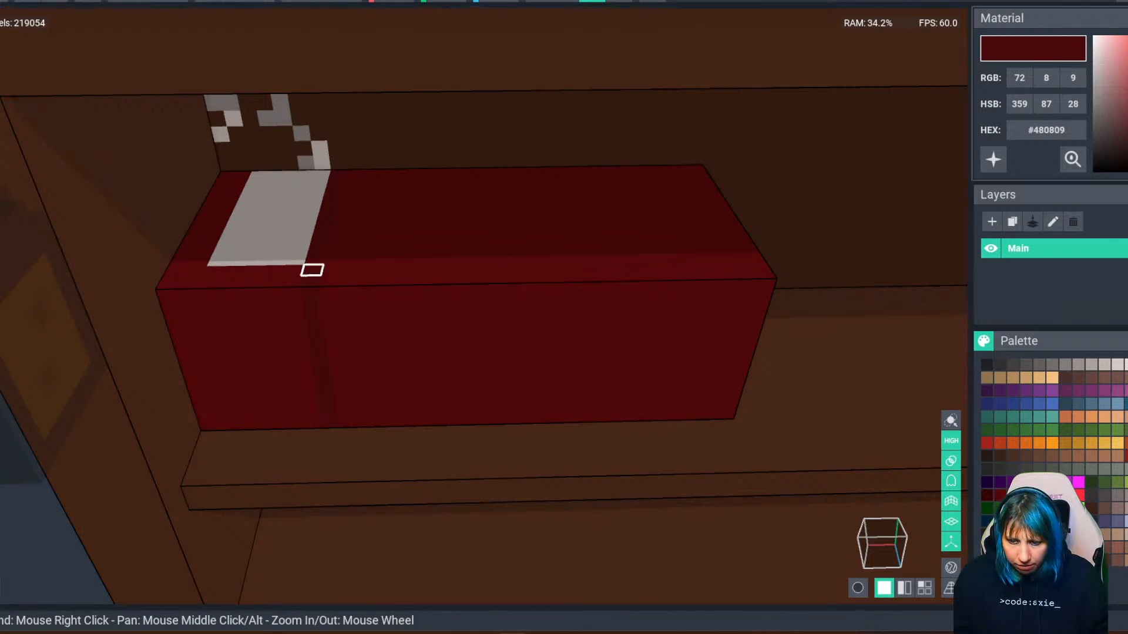
{"action": "right_click_drag", "start_coordinate": [312, 270], "coordinate": [321, 266]}
{"action": "left_click_drag", "start_coordinate": [345, 175], "coordinate": [333, 361]}
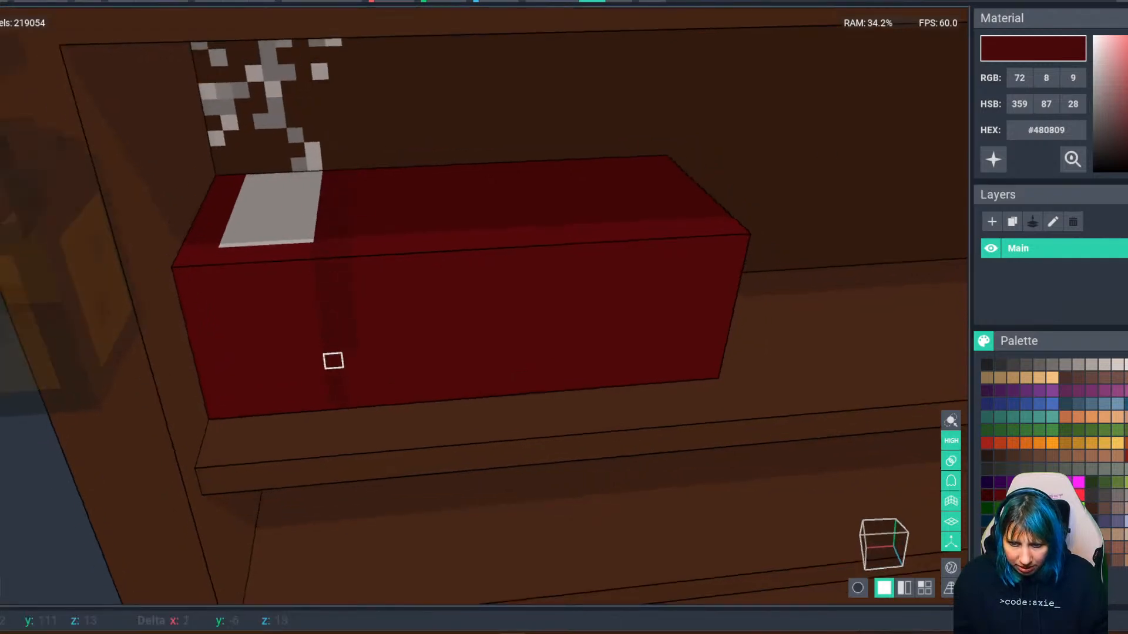
{"action": "right_click_drag", "start_coordinate": [345, 411], "coordinate": [357, 340]}
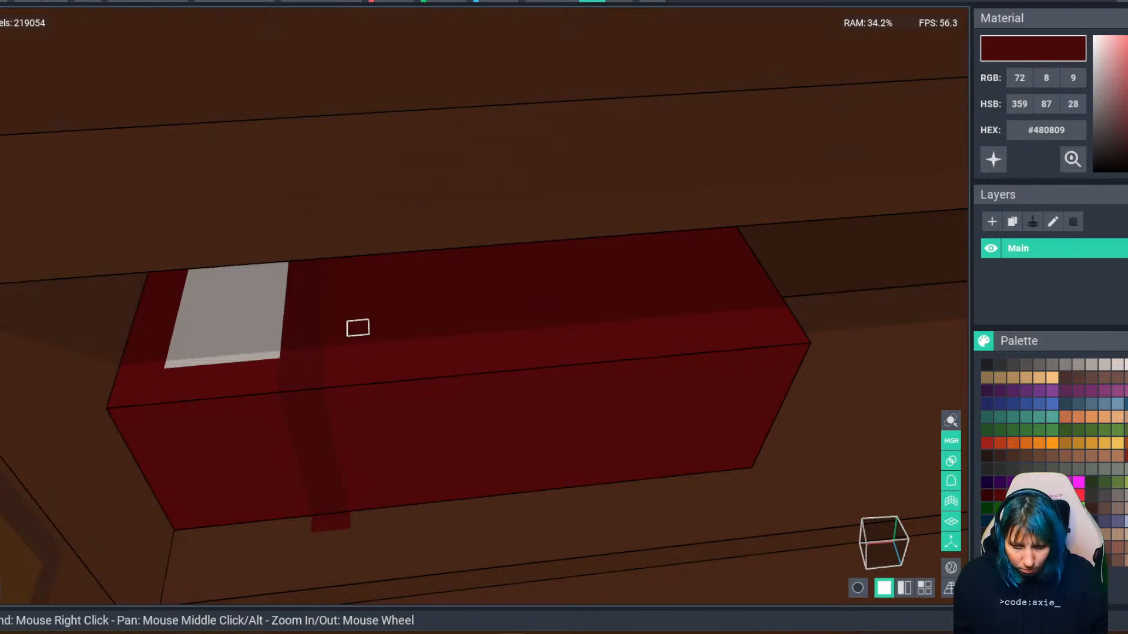
{"action": "scroll", "coordinate": [347, 276], "scroll_direction": "down", "scroll_amount": 1}
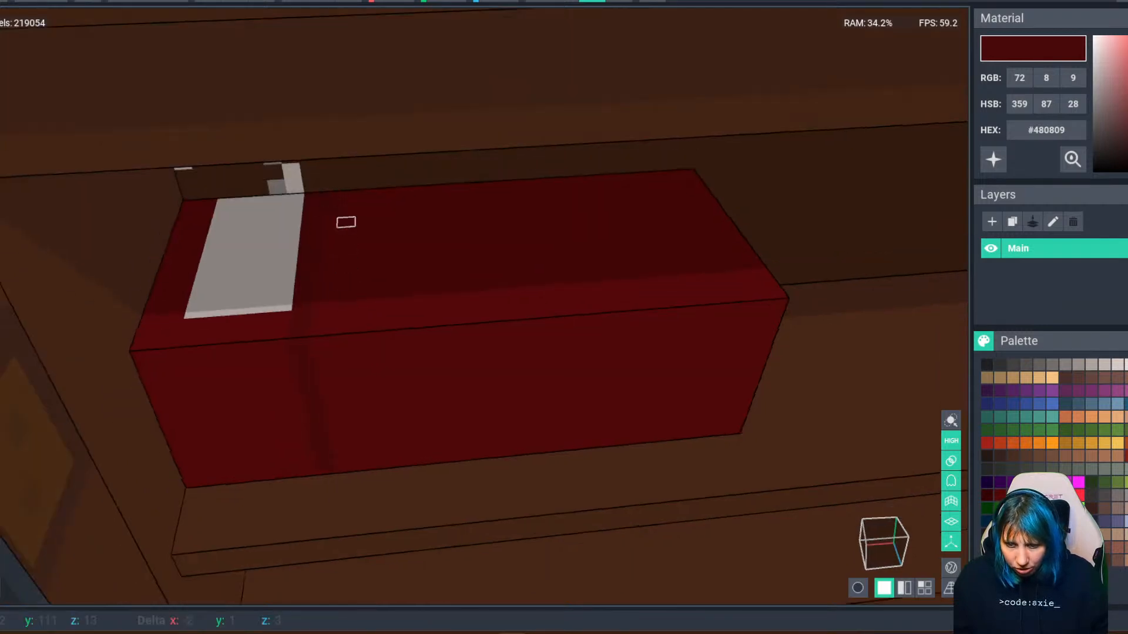
{"action": "left_click_drag", "start_coordinate": [346, 221], "coordinate": [344, 467]}
Repaint the first page strip's right column and the divider's left column in #530809, making both one voxel narrower.
{"action": "left_click", "coordinate": [231, 412]}
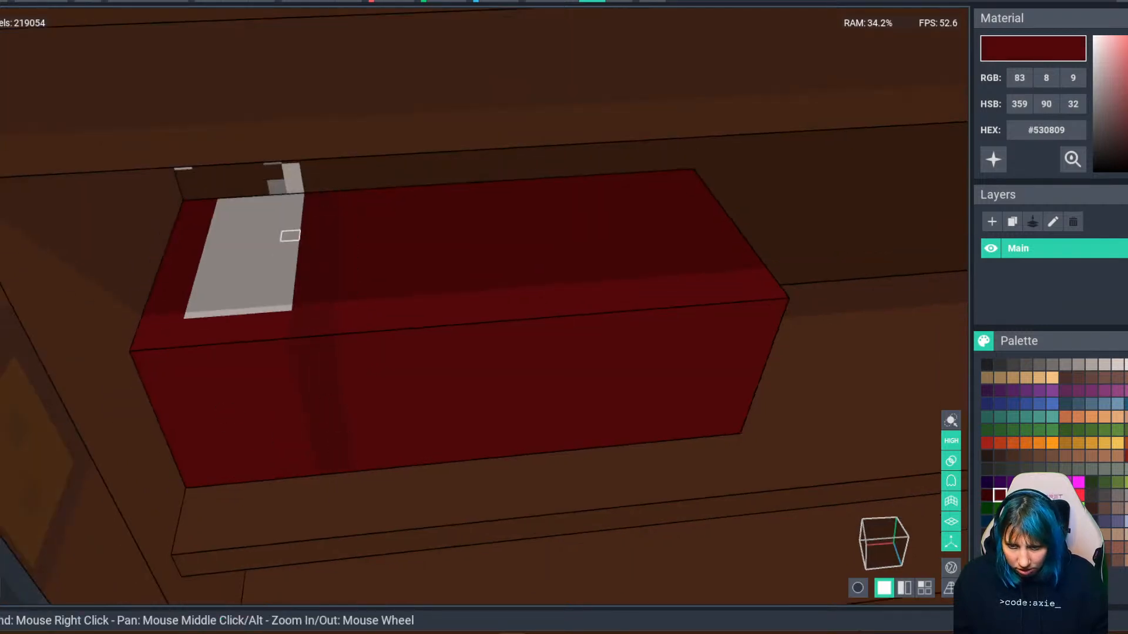
{"action": "mouse_move", "coordinate": [294, 207]}
{"action": "left_mouse_down"}
{"action": "mouse_move", "coordinate": [295, 197]}
{"action": "mouse_move", "coordinate": [289, 393]}
{"action": "mouse_move", "coordinate": [326, 468]}
{"action": "left_mouse_up"}
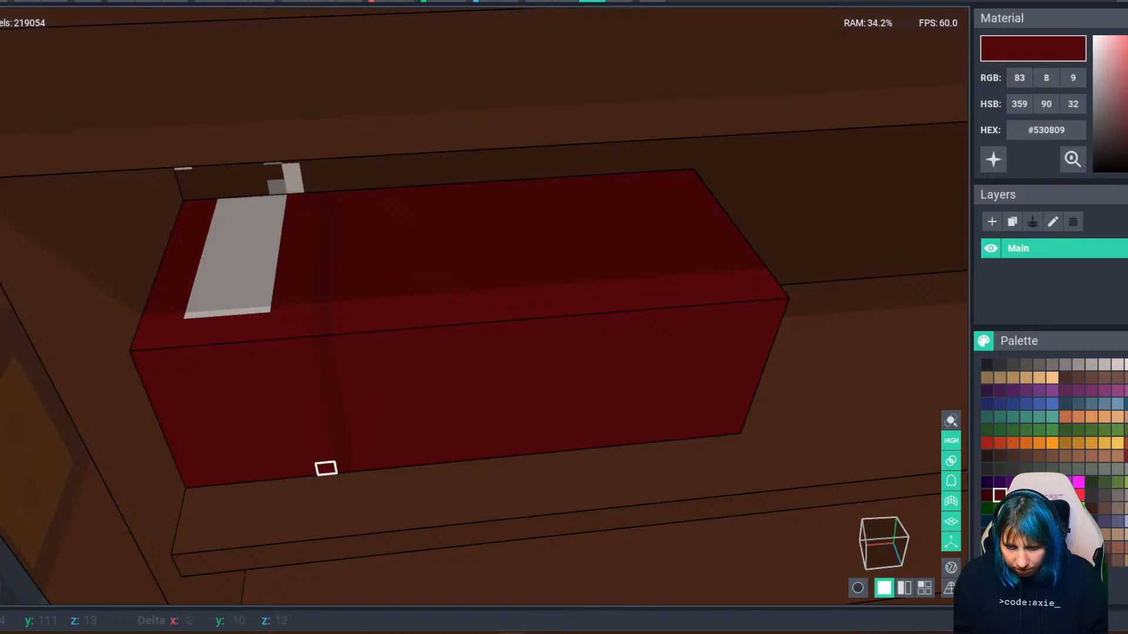
{"action": "right_click_drag", "start_coordinate": [326, 468], "coordinate": [307, 435]}
{"action": "right_click_drag", "start_coordinate": [320, 297], "coordinate": [316, 289]}
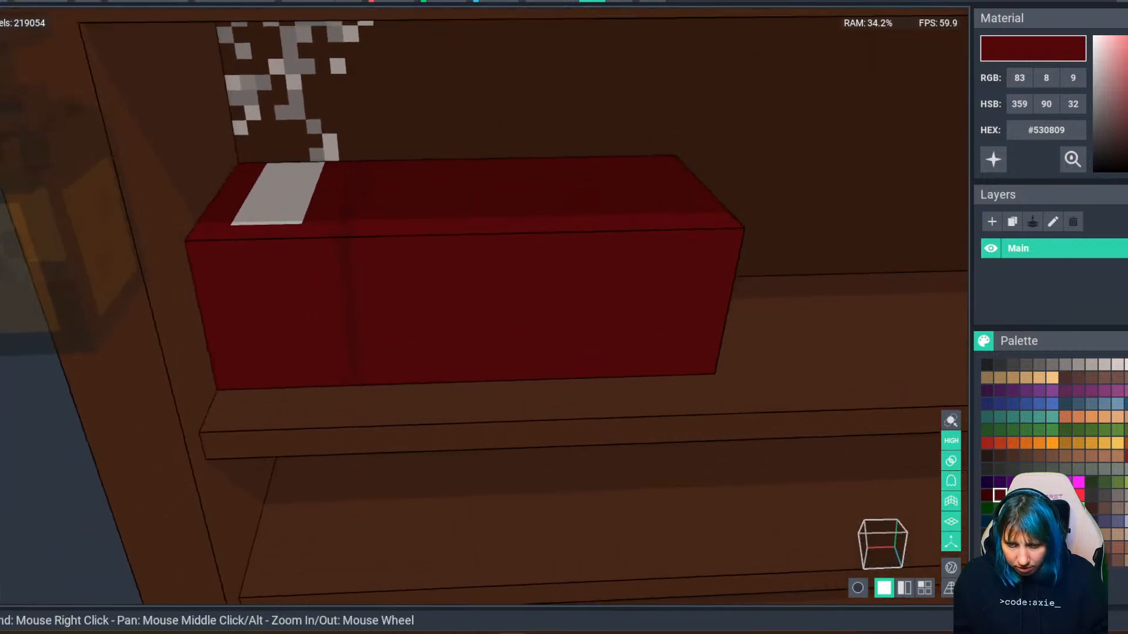
Paint a second #ABA29E page strip on the block's top and a #480809 divider line to its right, running down the front.
{"action": "right_click_drag", "start_coordinate": [322, 245], "coordinate": [286, 228]}
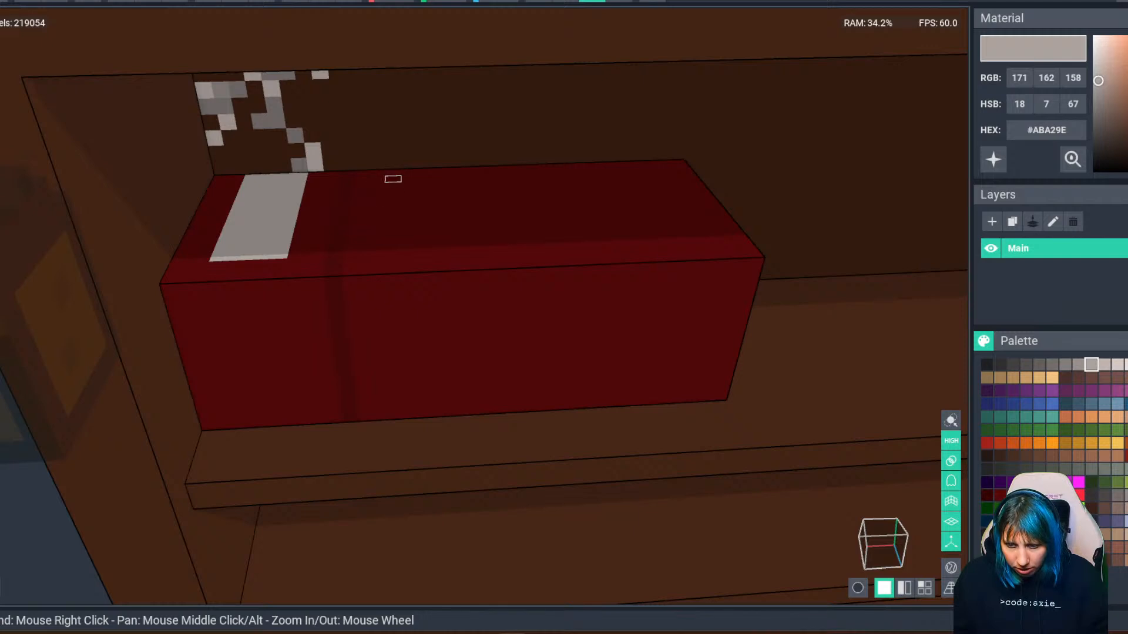
{"action": "mouse_move", "coordinate": [378, 174]}
{"action": "left_mouse_down"}
{"action": "mouse_move", "coordinate": [410, 230]}
{"action": "mouse_move", "coordinate": [405, 252]}
{"action": "left_mouse_up"}
{"action": "left_click", "coordinate": [338, 242]}
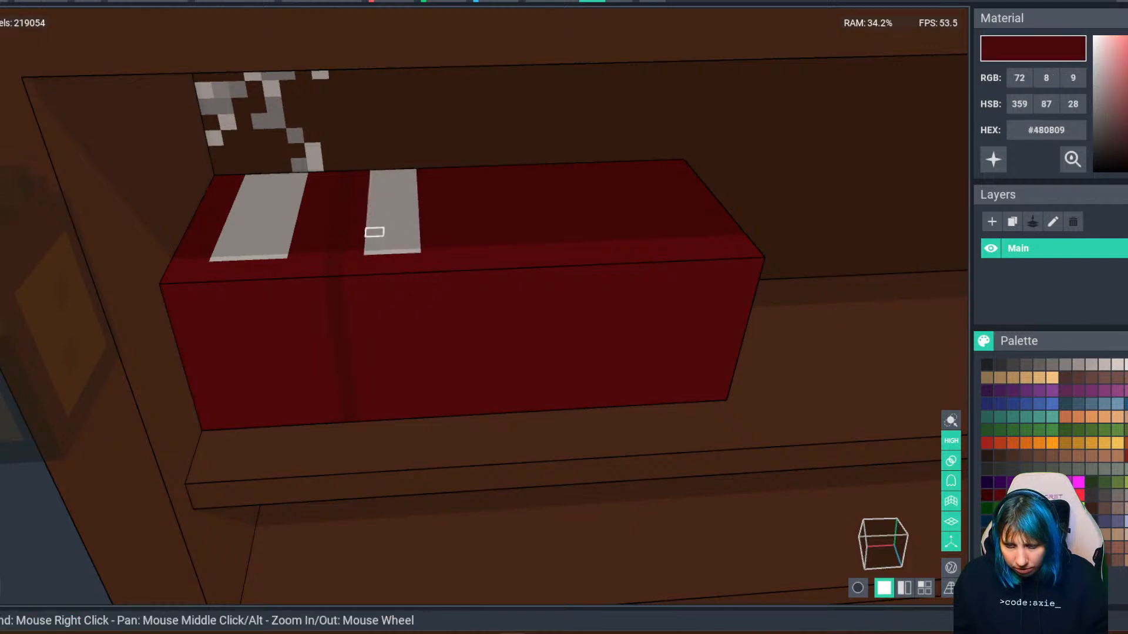
{"action": "left_click_drag", "start_coordinate": [439, 172], "coordinate": [453, 409]}
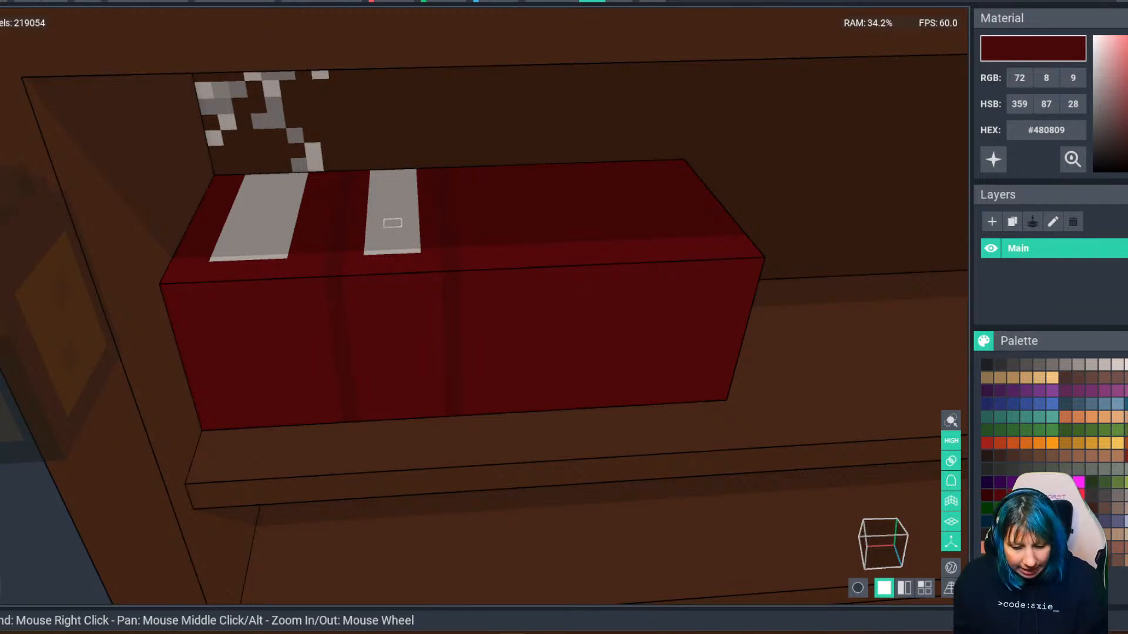
Add a third, wider #ABA29E page strip on the block's top, followed by a #480809 divider line over the top and front.
{"action": "key", "text": "i"}
{"action": "mouse_move", "coordinate": [470, 170]}
{"action": "left_mouse_down"}
{"action": "mouse_move", "coordinate": [517, 234]}
{"action": "mouse_move", "coordinate": [537, 236]}
{"action": "left_mouse_up"}
{"action": "left_click", "coordinate": [446, 239], "text": "ctrl"}
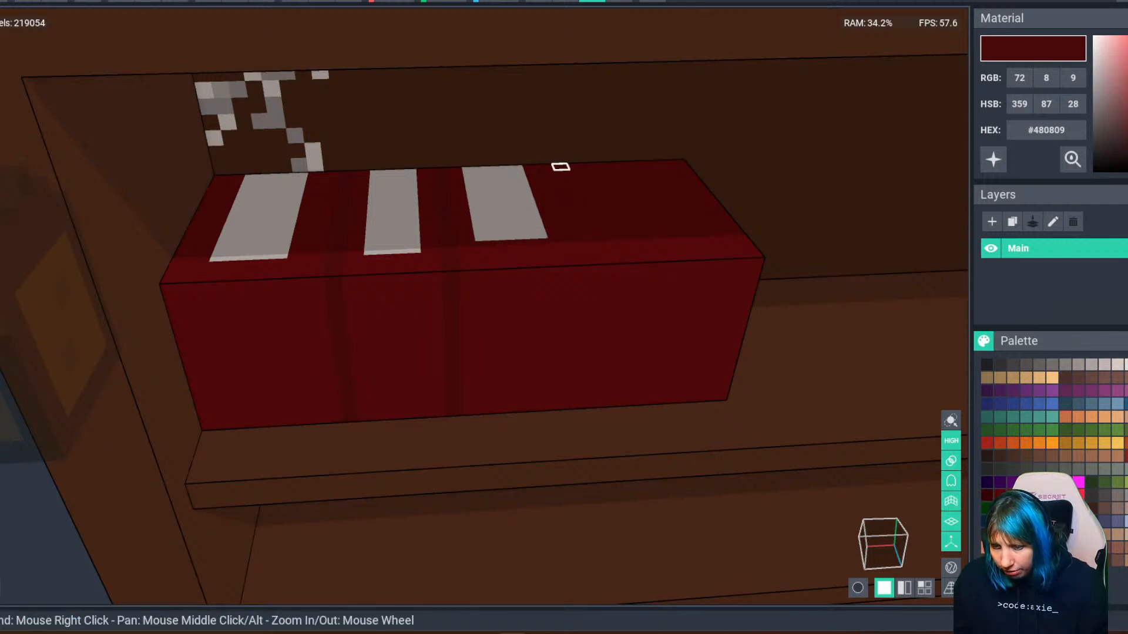
{"action": "mouse_move", "coordinate": [558, 168]}
{"action": "left_mouse_down"}
{"action": "mouse_move", "coordinate": [589, 388]}
{"action": "mouse_move", "coordinate": [571, 403]}
{"action": "left_mouse_up"}
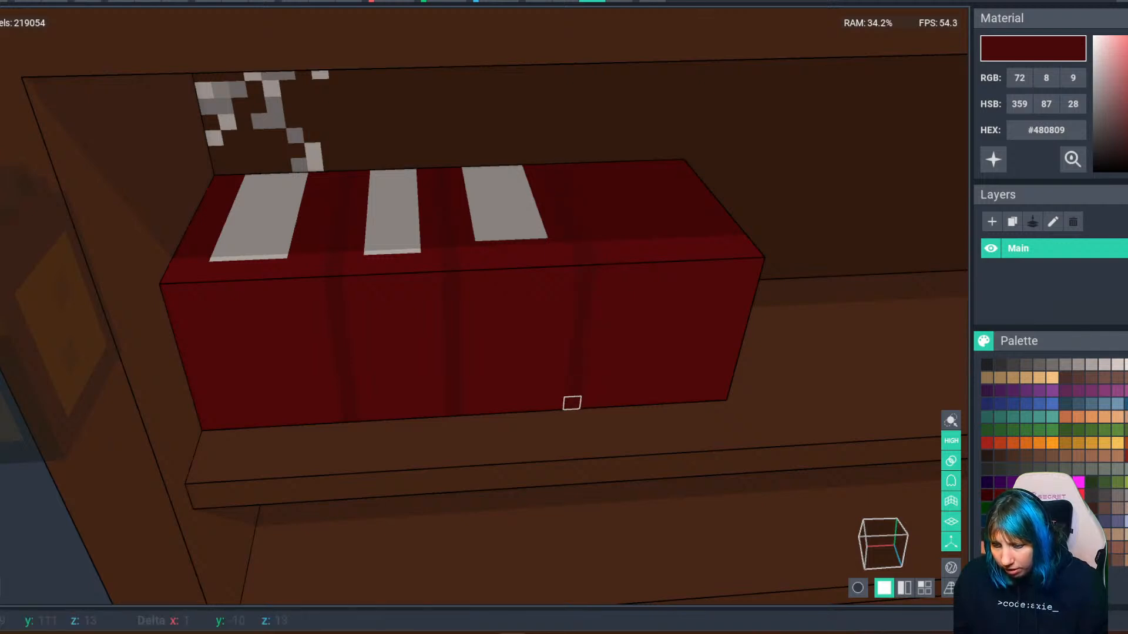
Extend the third page strip one voxel row toward the block's front edge in #ABA29E, undoing the extra stroke.
{"action": "mouse_move", "coordinate": [571, 403]}
{"action": "right_mouse_down"}
{"action": "mouse_move", "coordinate": [609, 373]}
{"action": "mouse_move", "coordinate": [531, 315]}
{"action": "right_mouse_up"}
{"action": "left_click", "coordinate": [422, 225]}
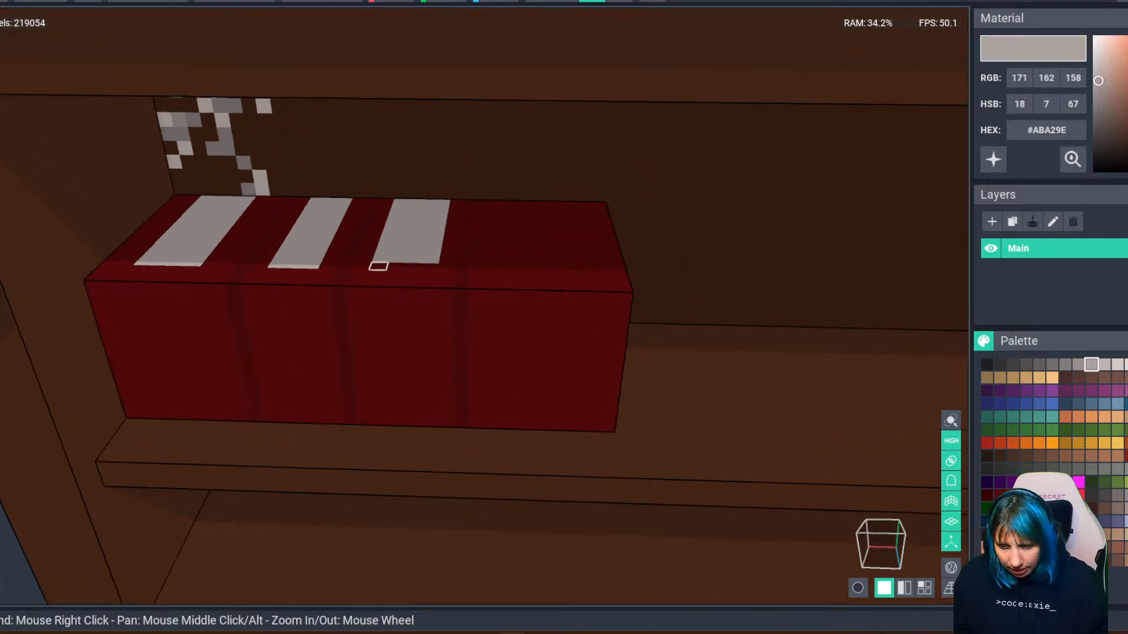
{"action": "left_click_drag", "start_coordinate": [378, 266], "coordinate": [429, 267]}
{"action": "left_click", "coordinate": [429, 267]}
{"action": "key", "text": "ctrl+z"}
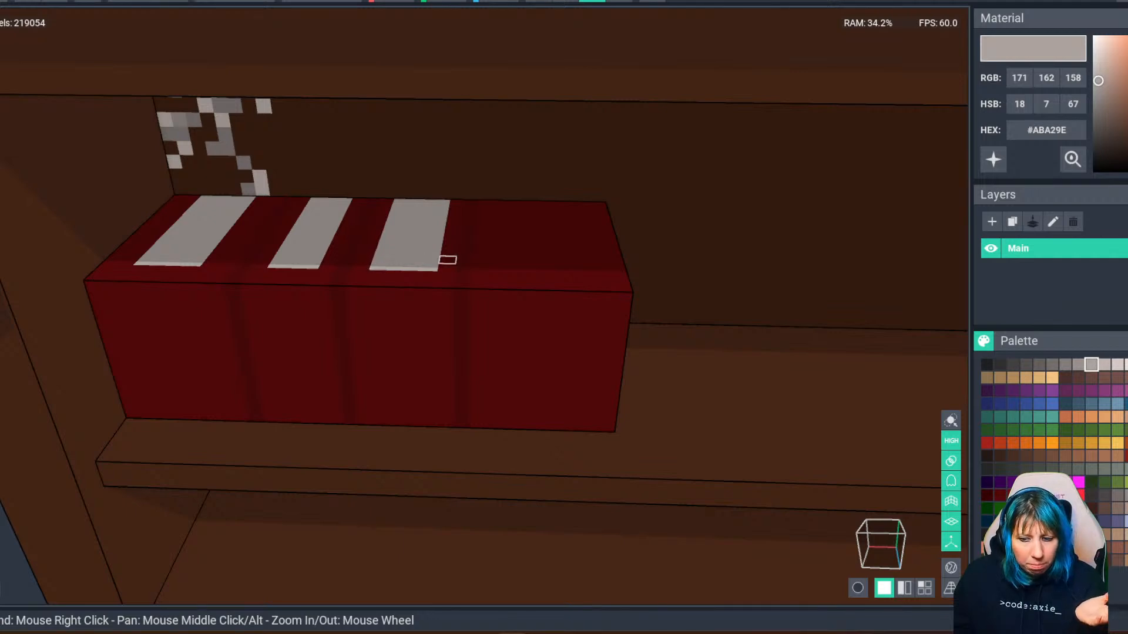
Save the model and paint a fourth #ABA29E page strip with a #480809 divider line along its right side.
{"action": "right_click_drag", "start_coordinate": [448, 260], "coordinate": [470, 226]}
{"action": "scroll", "coordinate": [495, 269], "scroll_direction": "up", "scroll_amount": 2}
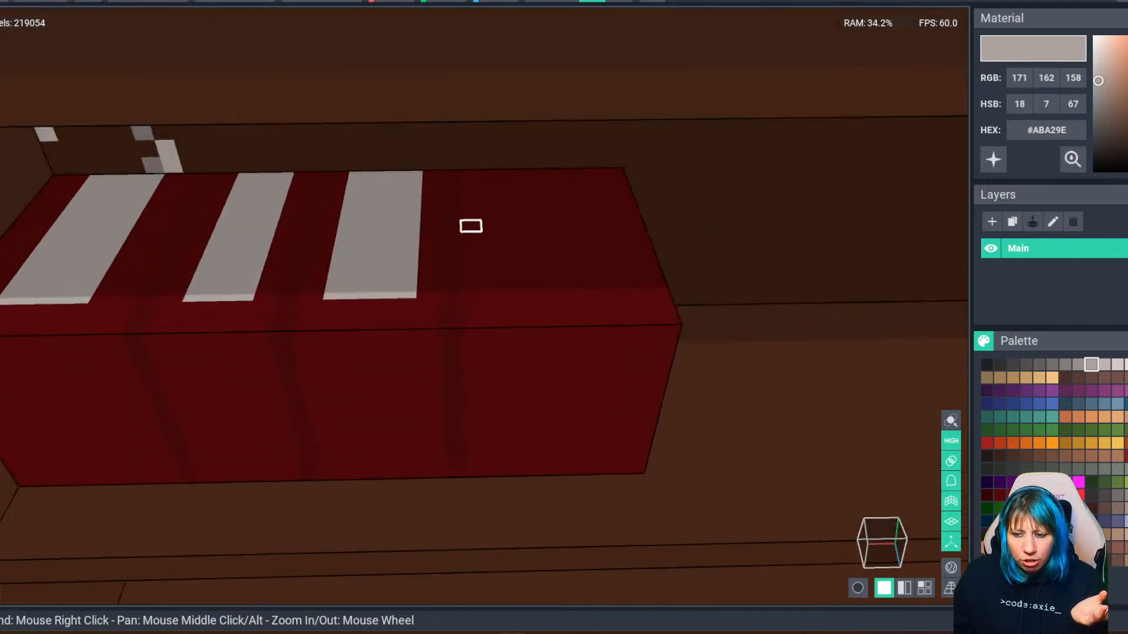
{"action": "key", "text": "ctrl+s"}
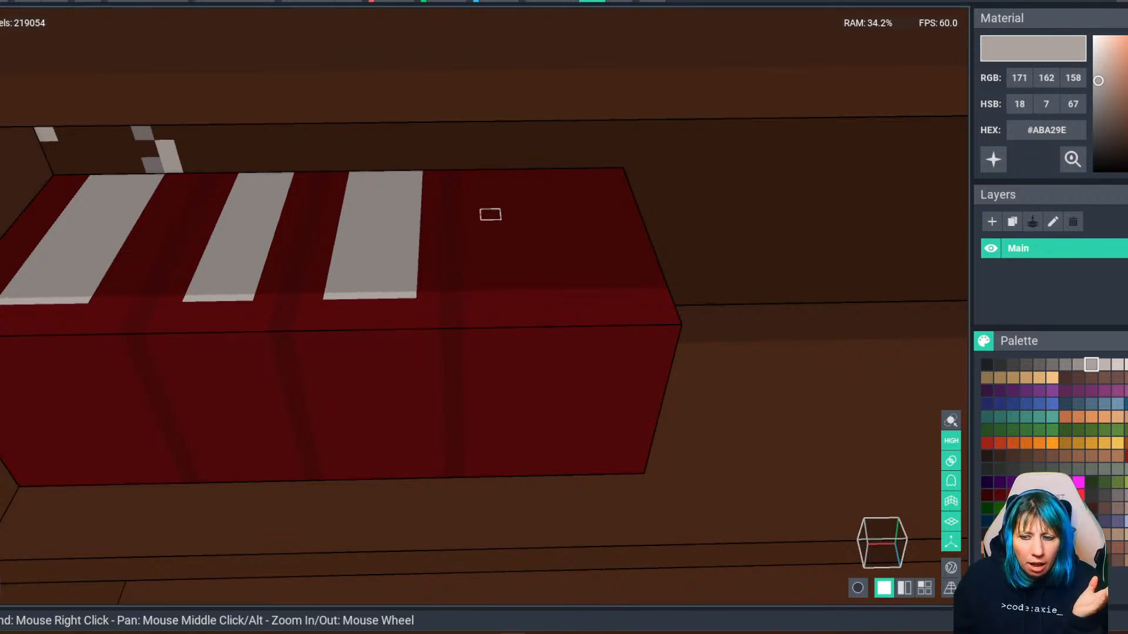
{"action": "mouse_move", "coordinate": [487, 175]}
{"action": "left_mouse_down"}
{"action": "mouse_move", "coordinate": [512, 237]}
{"action": "mouse_move", "coordinate": [565, 288]}
{"action": "left_mouse_up"}
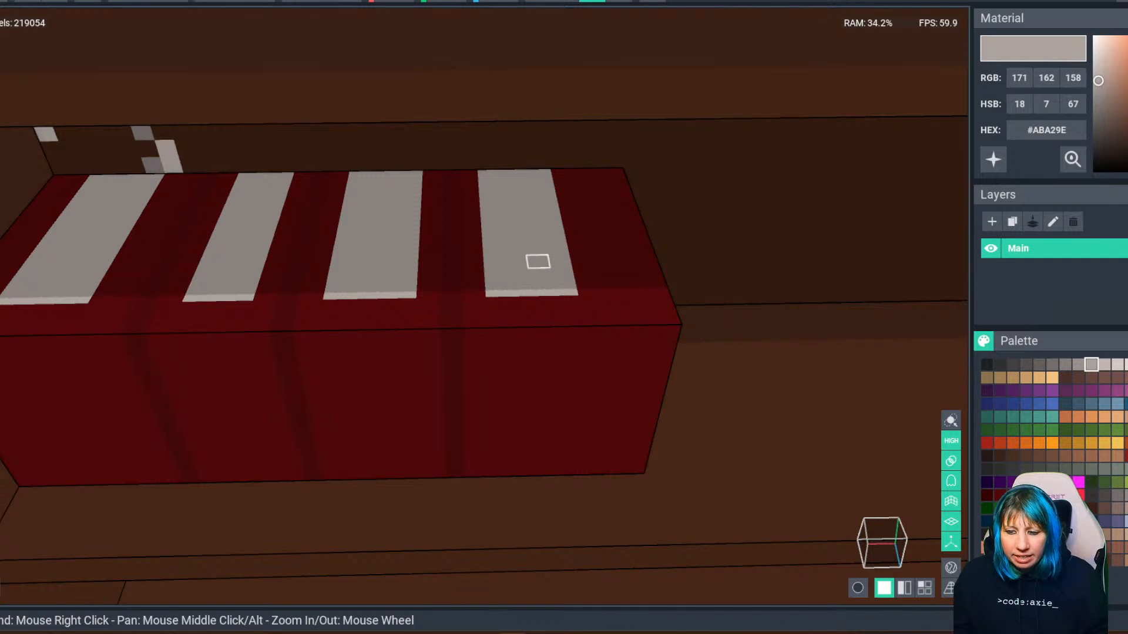
{"action": "key", "text": "i"}
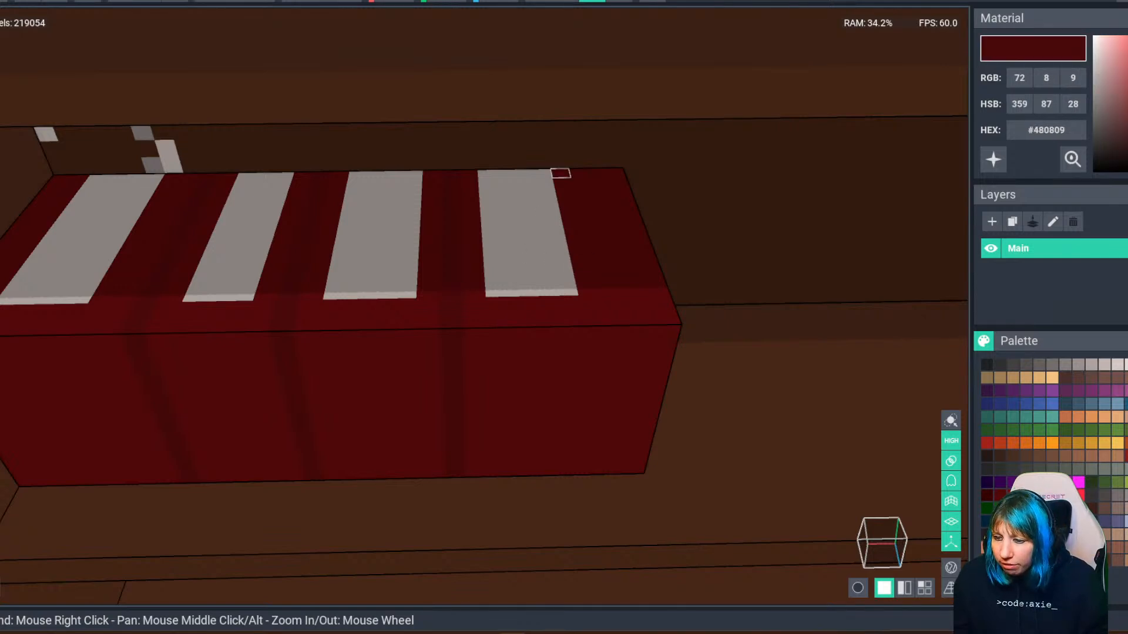
Narrow the fourth page strip by repainting its rightmost voxel column in #530809.
{"action": "left_click", "coordinate": [531, 214], "text": "ctrl"}
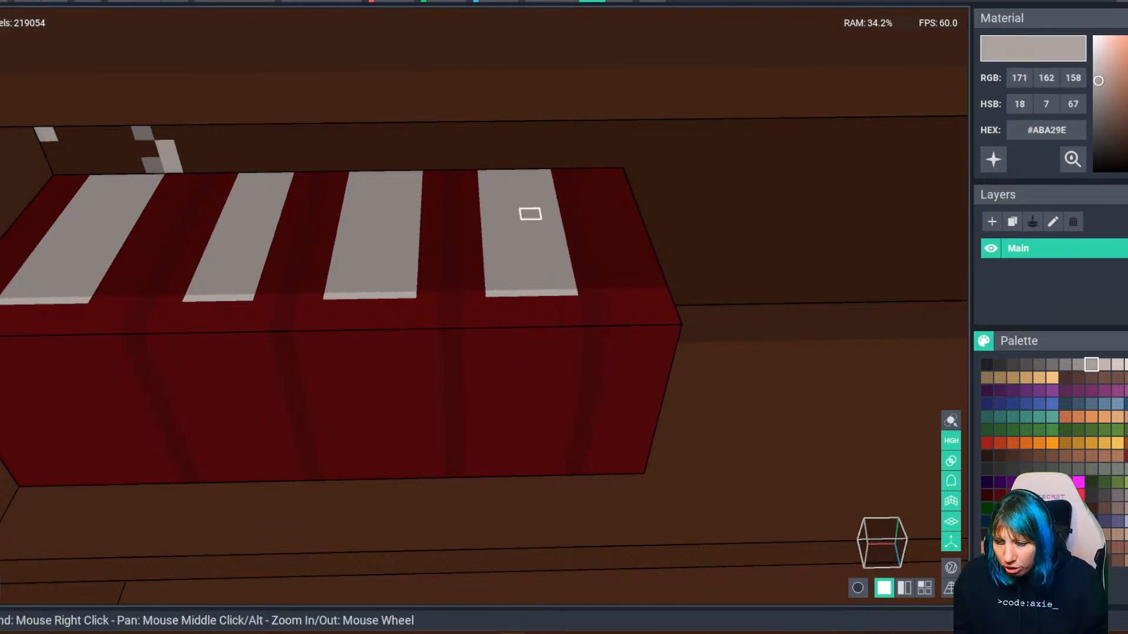
{"action": "left_click", "coordinate": [540, 304], "text": "ctrl"}
{"action": "left_click_drag", "start_coordinate": [563, 301], "coordinate": [536, 171]}
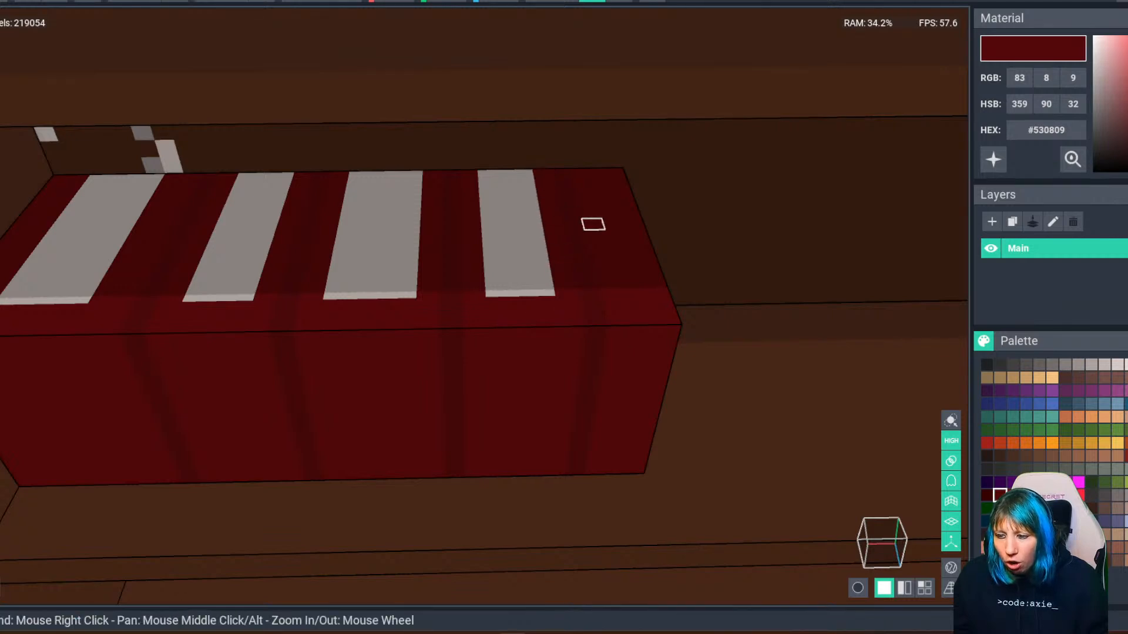
Extend the red block's right end by two voxel layers and paint a fifth #ABA29E page strip on its top.
{"action": "right_click_drag", "start_coordinate": [600, 247], "coordinate": [604, 262]}
{"action": "middle_click_drag", "start_coordinate": [604, 262], "coordinate": [556, 245]}
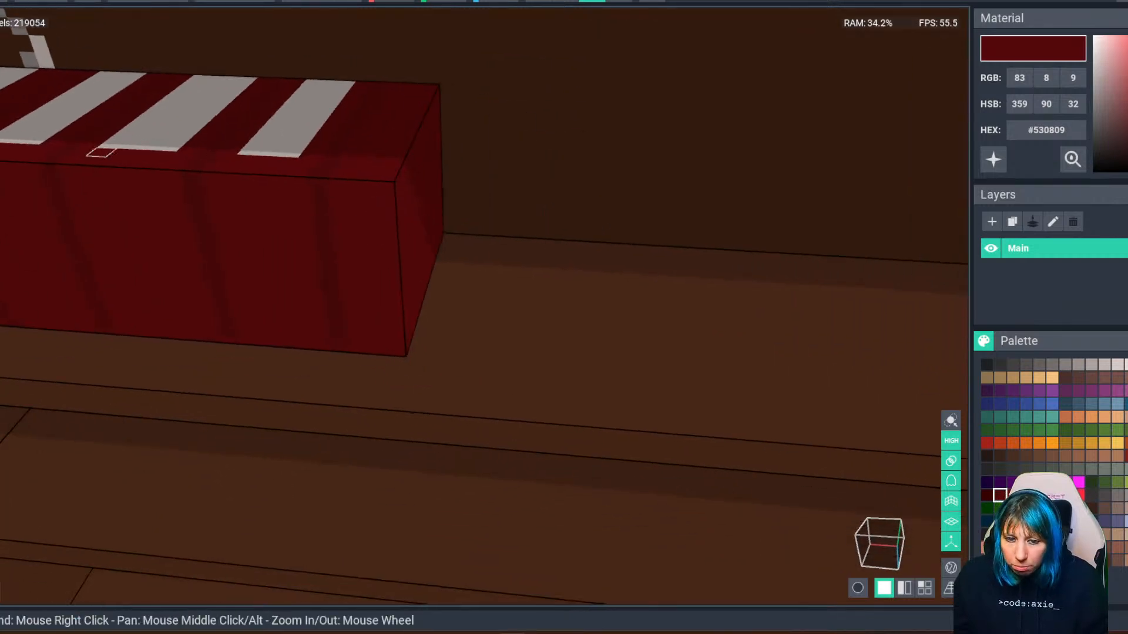
{"action": "right_click_drag", "start_coordinate": [511, 218], "coordinate": [335, 212]}
{"action": "left_click", "coordinate": [408, 213]}
{"action": "left_click", "coordinate": [407, 218]}
{"action": "left_click", "coordinate": [280, 166], "text": "ctrl"}
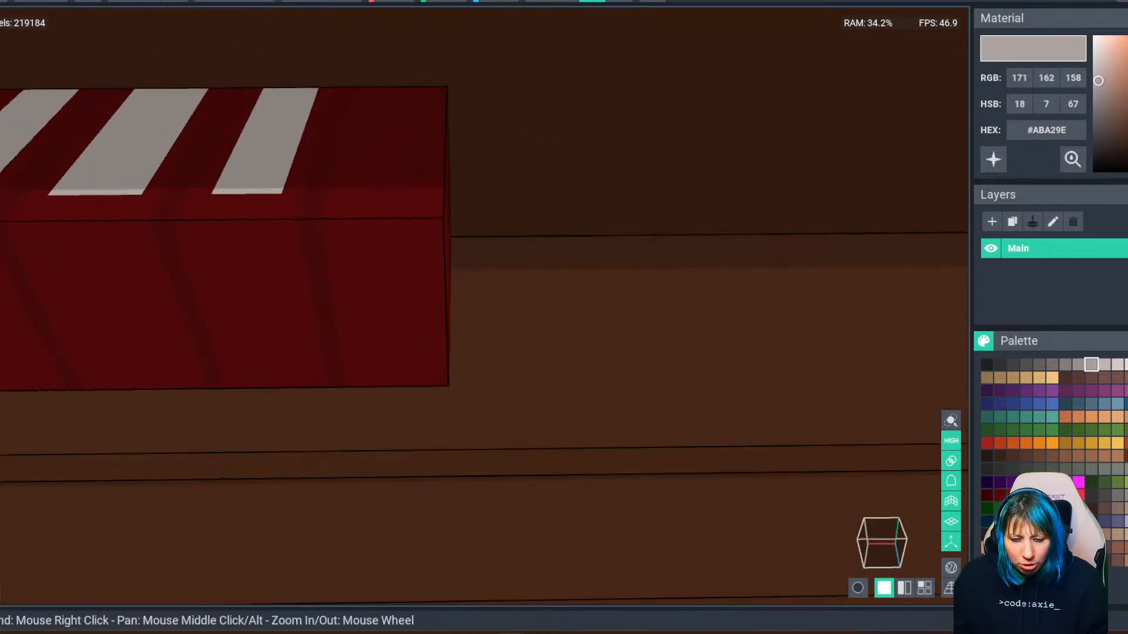
{"action": "mouse_move", "coordinate": [380, 90]}
{"action": "left_mouse_down"}
{"action": "mouse_move", "coordinate": [410, 199]}
{"action": "mouse_move", "coordinate": [409, 186]}
{"action": "left_mouse_up"}
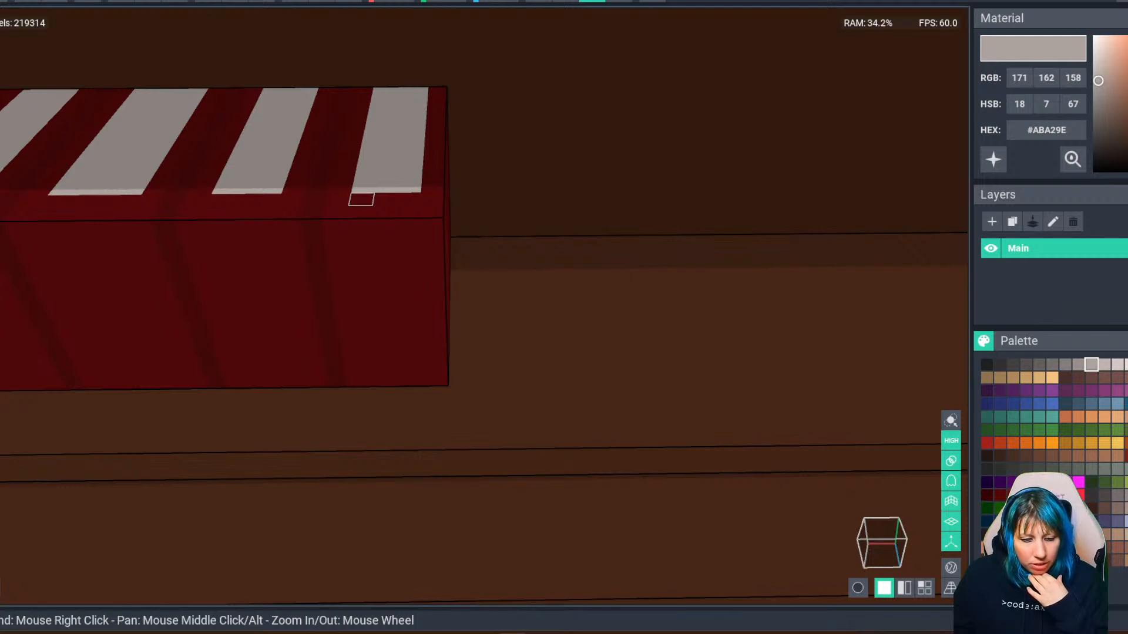
Examine the finished row of red books from the side and from the front within the whole bookcase.
{"action": "right_click_drag", "start_coordinate": [381, 199], "coordinate": [312, 194]}
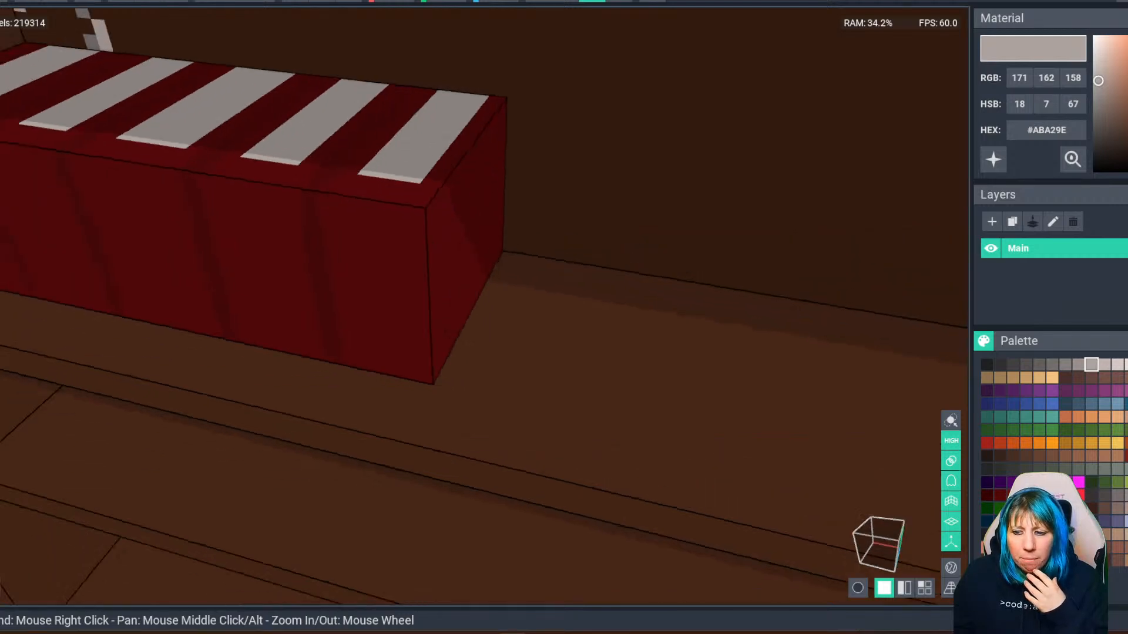
{"action": "right_click_drag", "start_coordinate": [434, 208], "coordinate": [388, 215]}
{"action": "right_click_drag", "start_coordinate": [305, 226], "coordinate": [326, 214]}
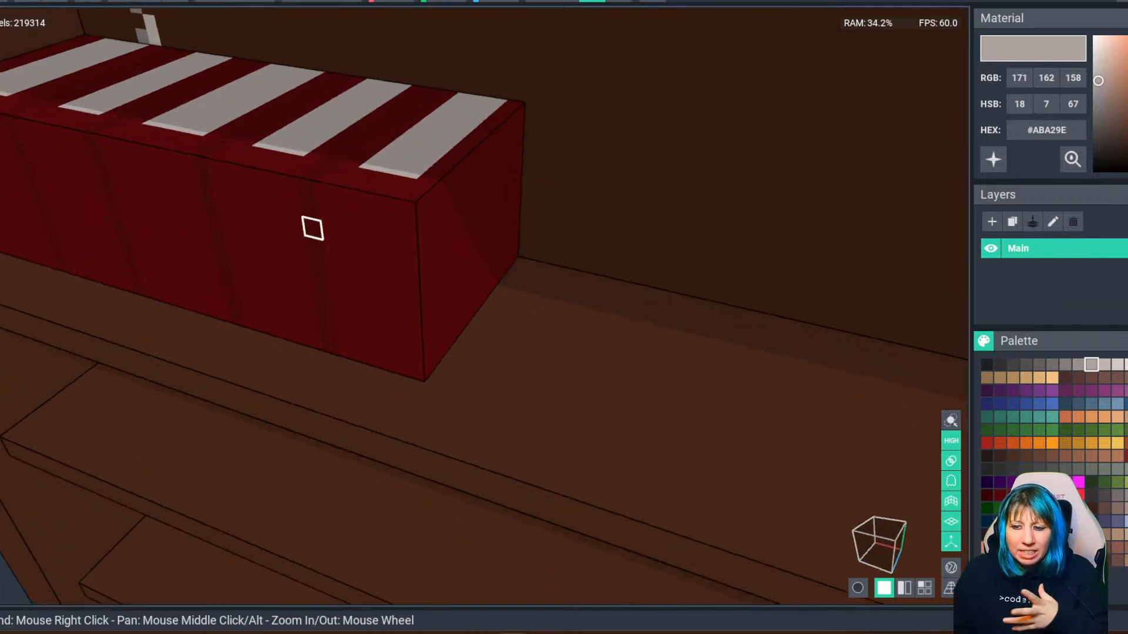
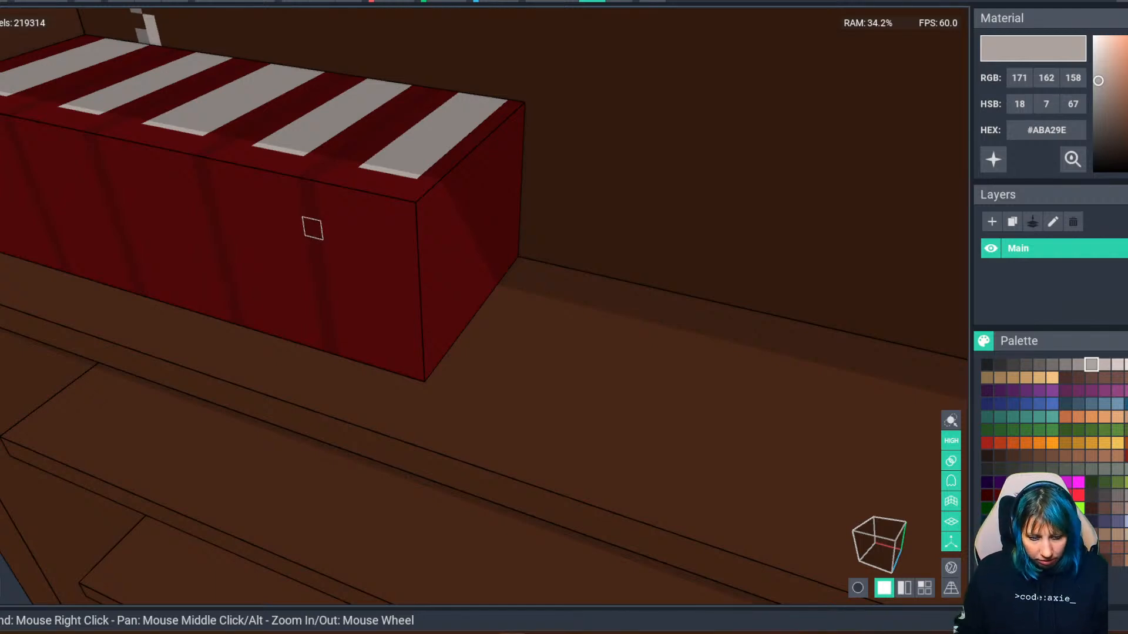
{"action": "right_click_drag", "start_coordinate": [345, 122], "coordinate": [292, 284]}
{"action": "scroll", "coordinate": [291, 284], "scroll_direction": "down", "scroll_amount": 2}
{"action": "middle_click_drag", "start_coordinate": [292, 284], "coordinate": [448, 289]}
{"action": "right_click_drag", "start_coordinate": [290, 330], "coordinate": [379, 431]}
{"action": "scroll", "coordinate": [368, 371], "scroll_direction": "down", "scroll_amount": 2}
{"action": "scroll", "coordinate": [380, 601], "scroll_direction": "up", "scroll_amount": 1}
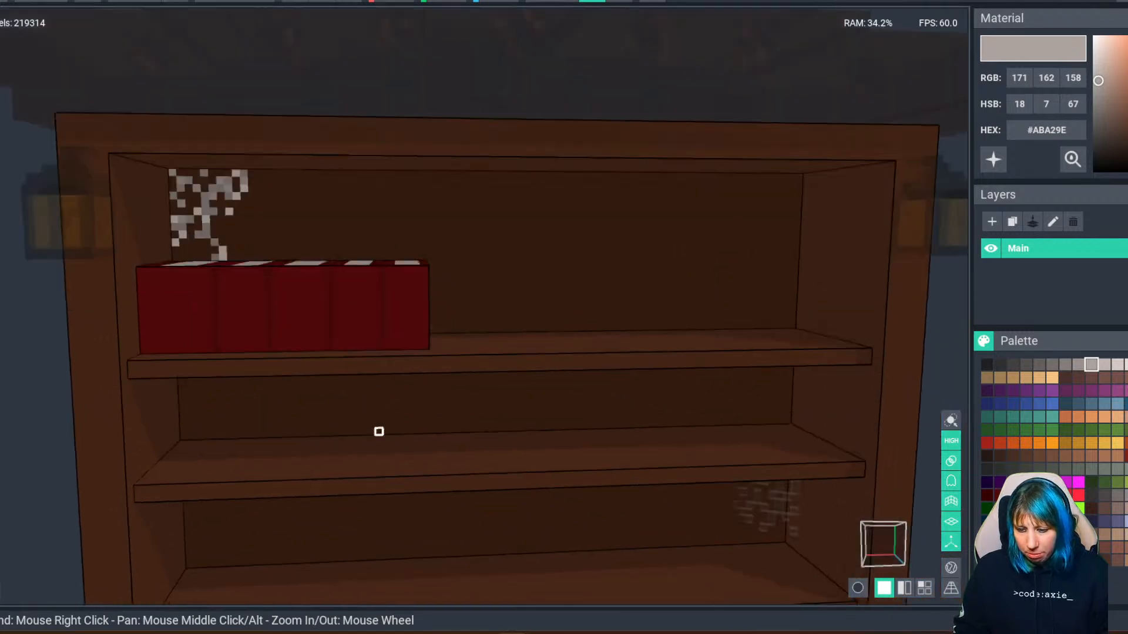
Paint #1F1F1F label bands across the middle of the first three red book spines.
{"action": "scroll", "coordinate": [379, 432], "scroll_direction": "up", "scroll_amount": 3}
{"action": "middle_click_drag", "start_coordinate": [113, 289], "coordinate": [312, 446]}
{"action": "right_click_drag", "start_coordinate": [312, 445], "coordinate": [302, 352]}
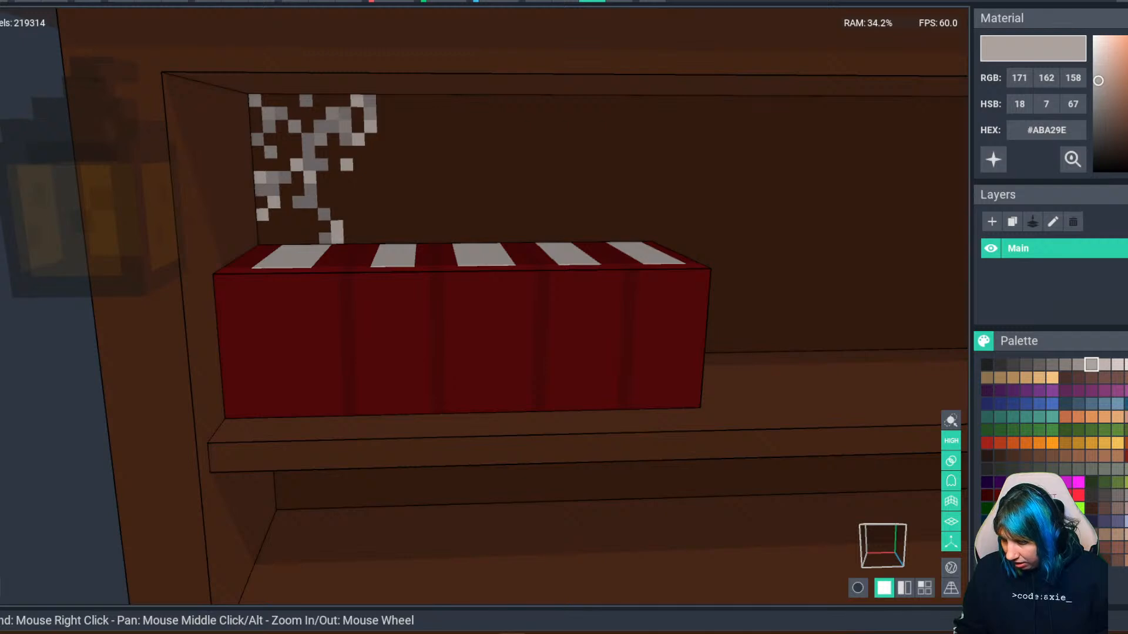
{"action": "left_click", "coordinate": [986, 365]}
{"action": "left_click_drag", "start_coordinate": [224, 327], "coordinate": [333, 367]}
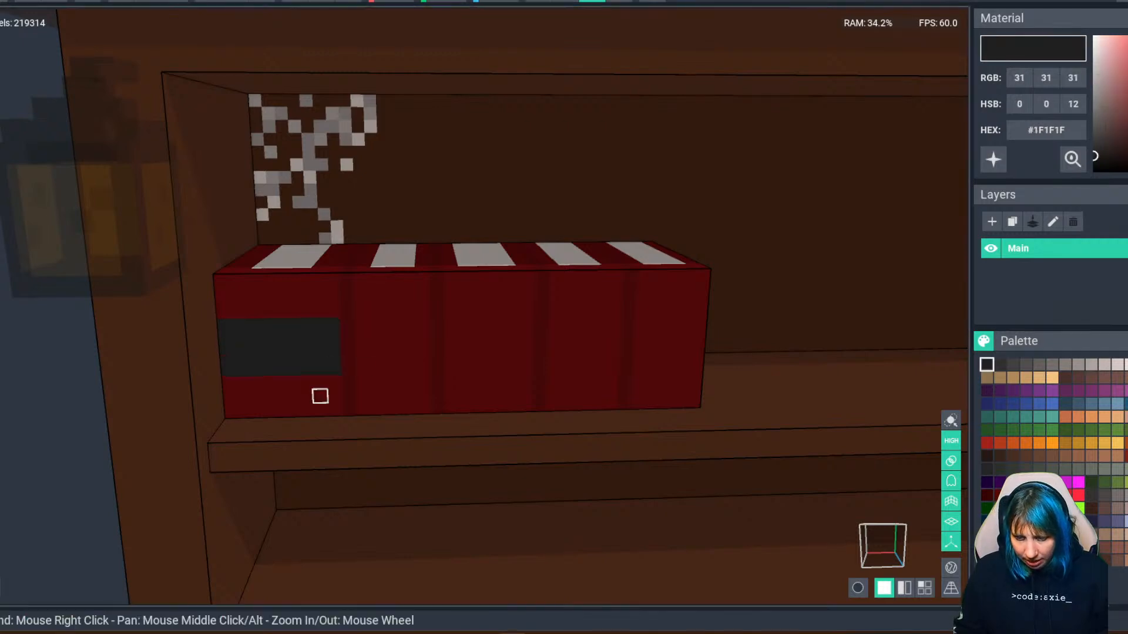
{"action": "mouse_move", "coordinate": [362, 324]}
{"action": "left_mouse_down"}
{"action": "mouse_move", "coordinate": [426, 366]}
{"action": "mouse_move", "coordinate": [524, 350]}
{"action": "mouse_move", "coordinate": [524, 365]}
{"action": "left_mouse_up"}
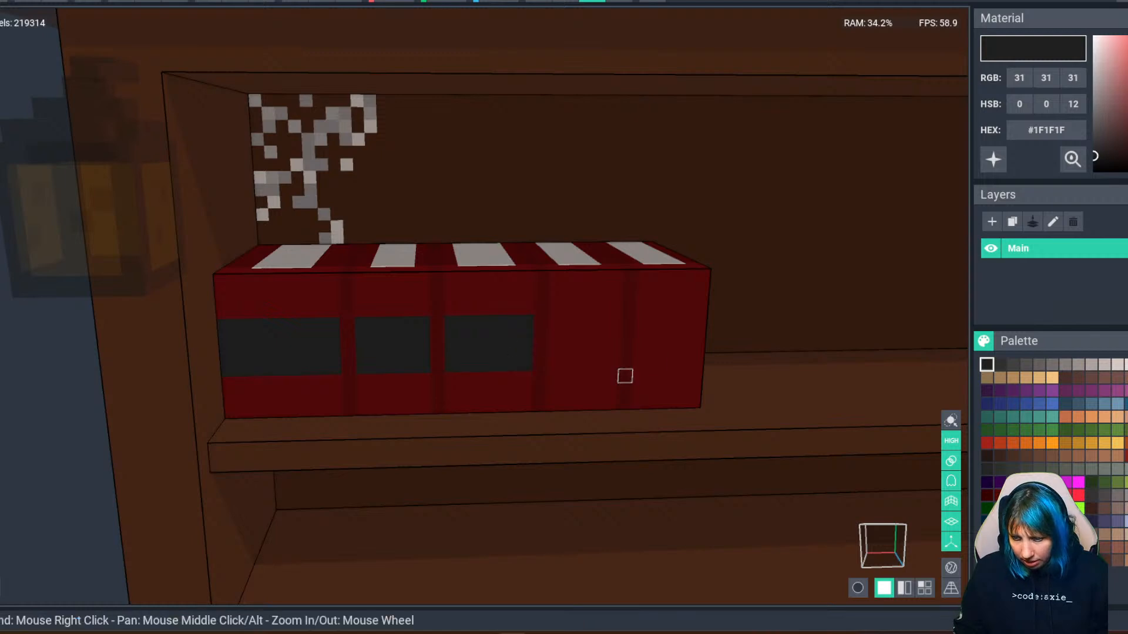
Try a label band on the fourth book spine in #6F4A20 and in #A87221.
{"action": "right_click_drag", "start_coordinate": [625, 376], "coordinate": [629, 368]}
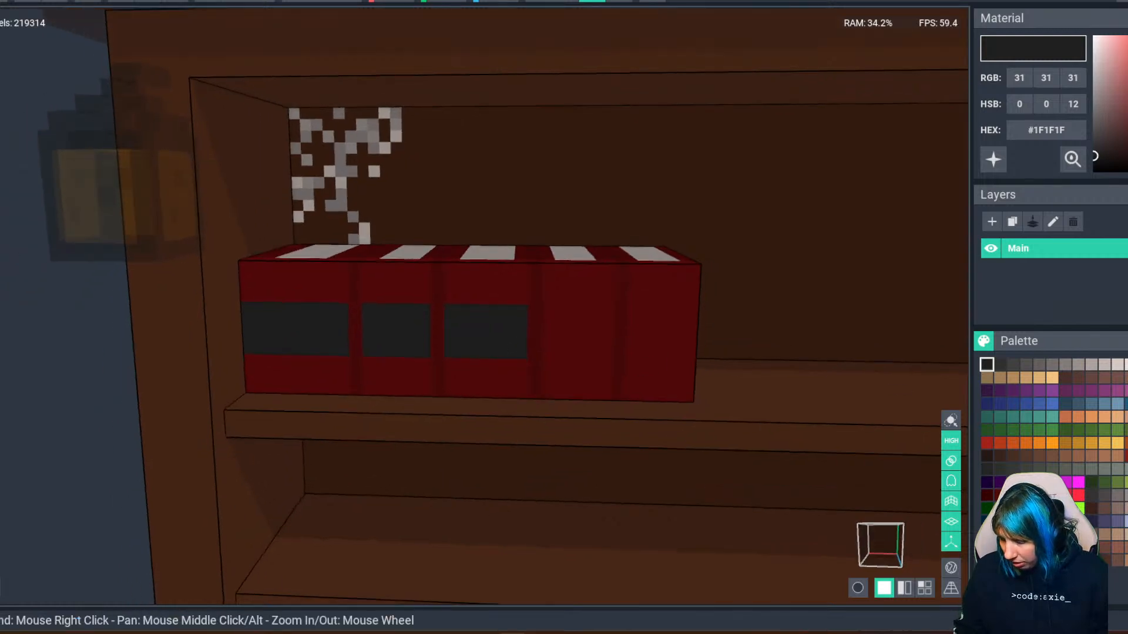
{"action": "left_click_drag", "start_coordinate": [548, 312], "coordinate": [604, 354]}
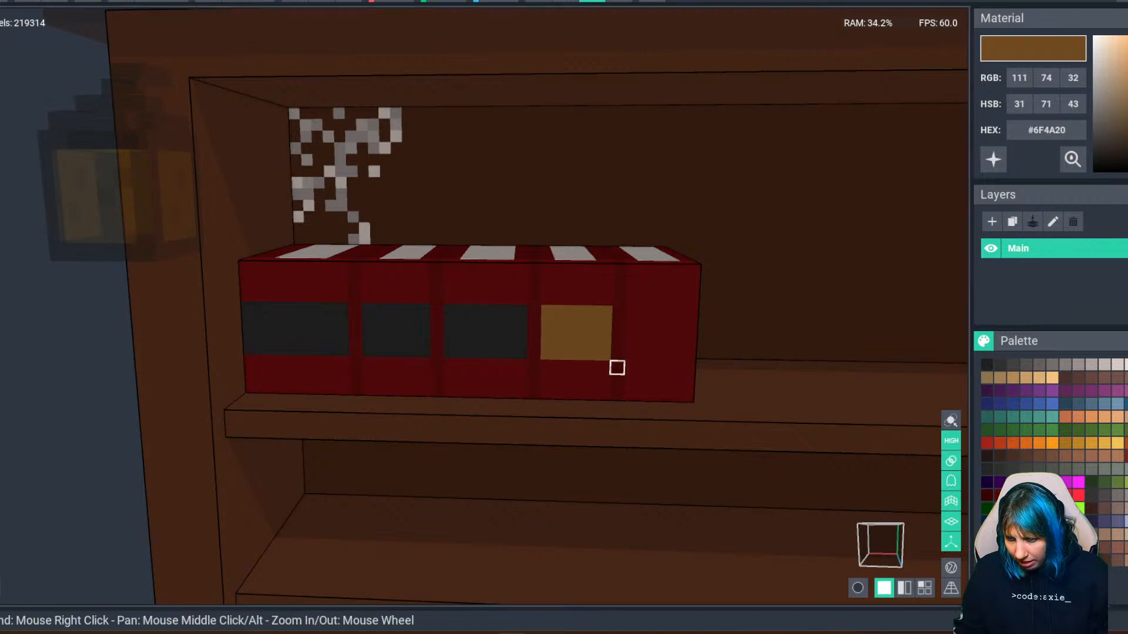
{"action": "left_click", "coordinate": [1065, 443]}
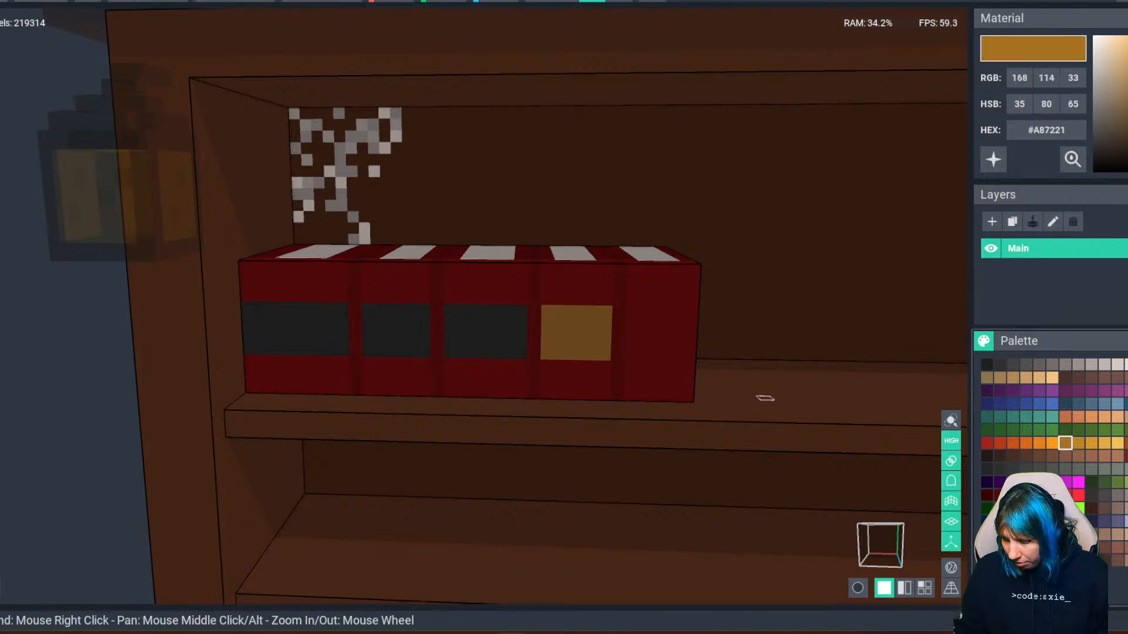
{"action": "left_click_drag", "start_coordinate": [548, 312], "coordinate": [603, 354]}
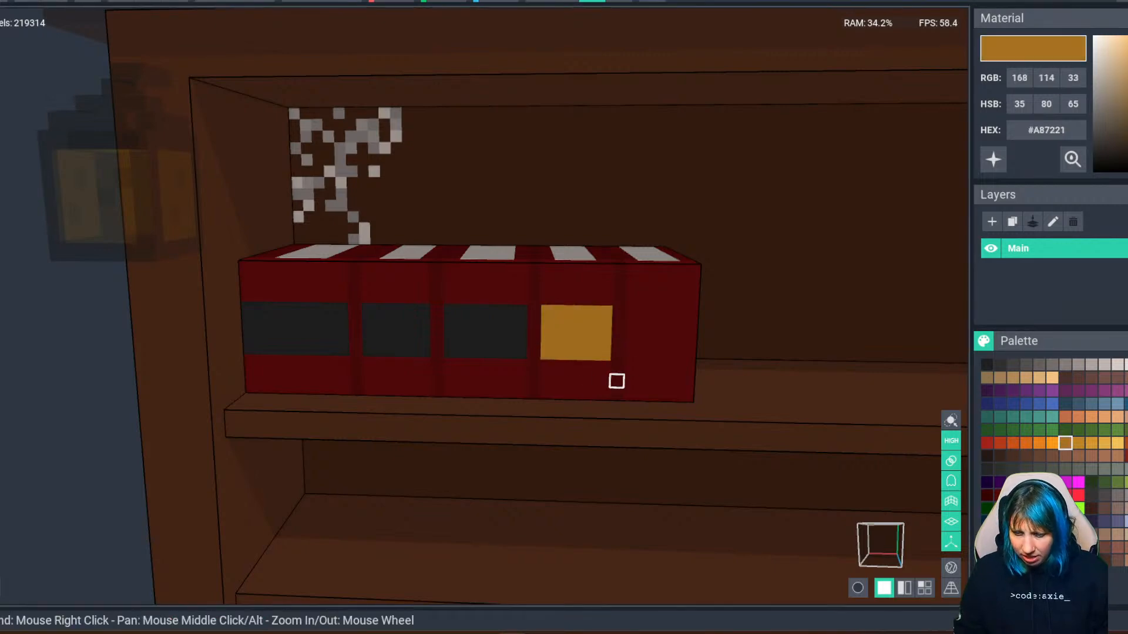
Try #302F2F label bands on the fourth and fifth book spines.
{"action": "right_click_drag", "start_coordinate": [615, 367], "coordinate": [627, 369]}
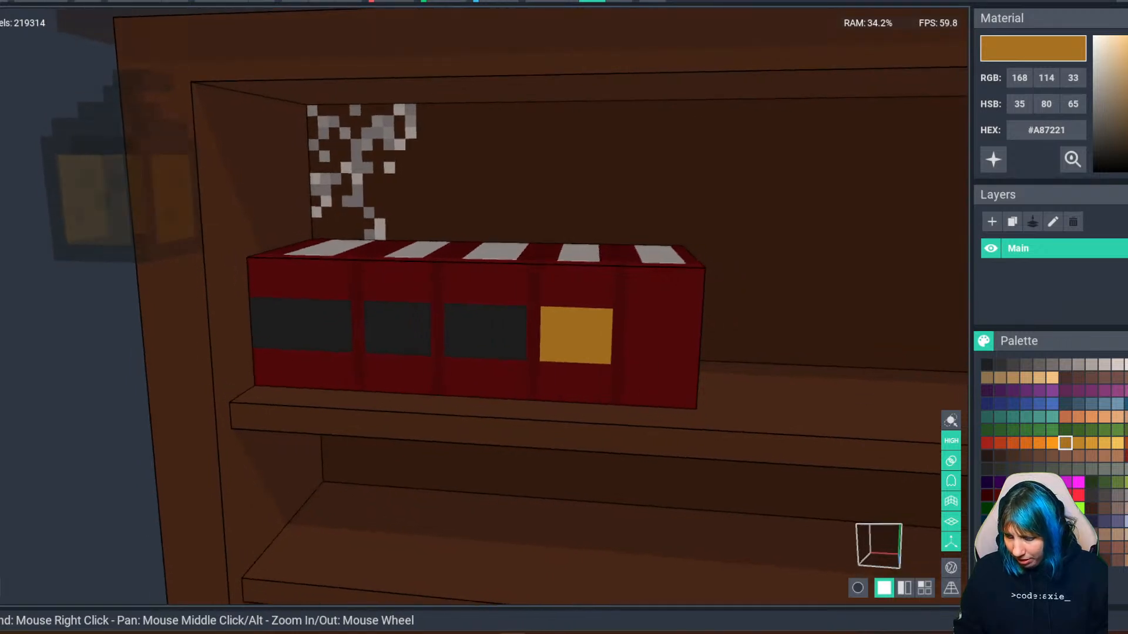
{"action": "left_click", "coordinate": [999, 364]}
{"action": "left_click_drag", "start_coordinate": [547, 312], "coordinate": [603, 357]}
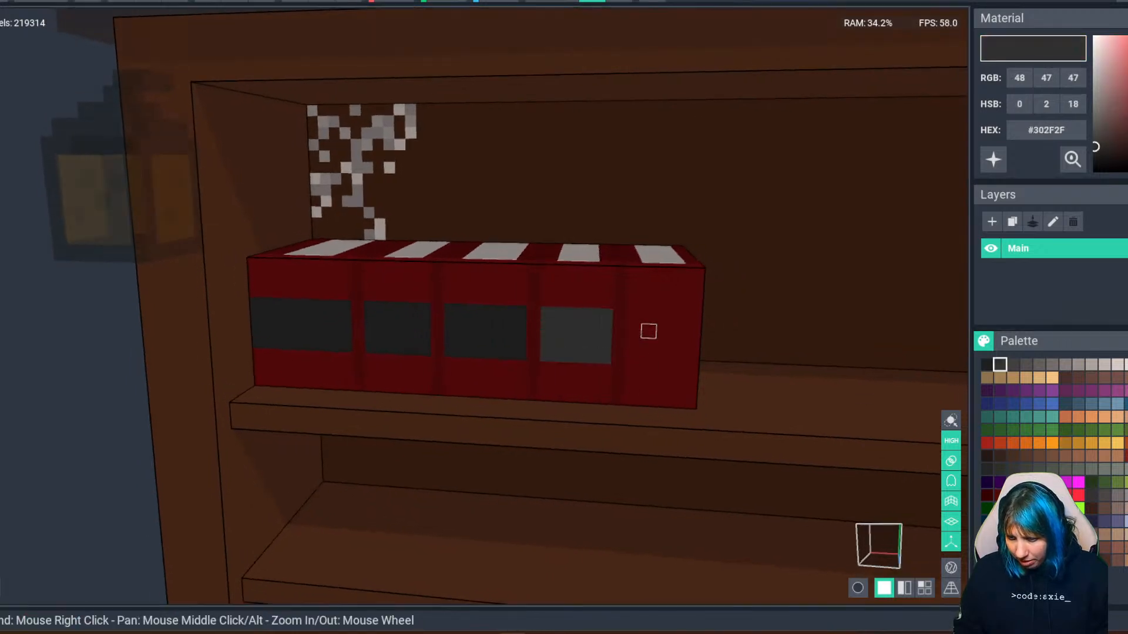
{"action": "left_click_drag", "start_coordinate": [647, 317], "coordinate": [700, 367]}
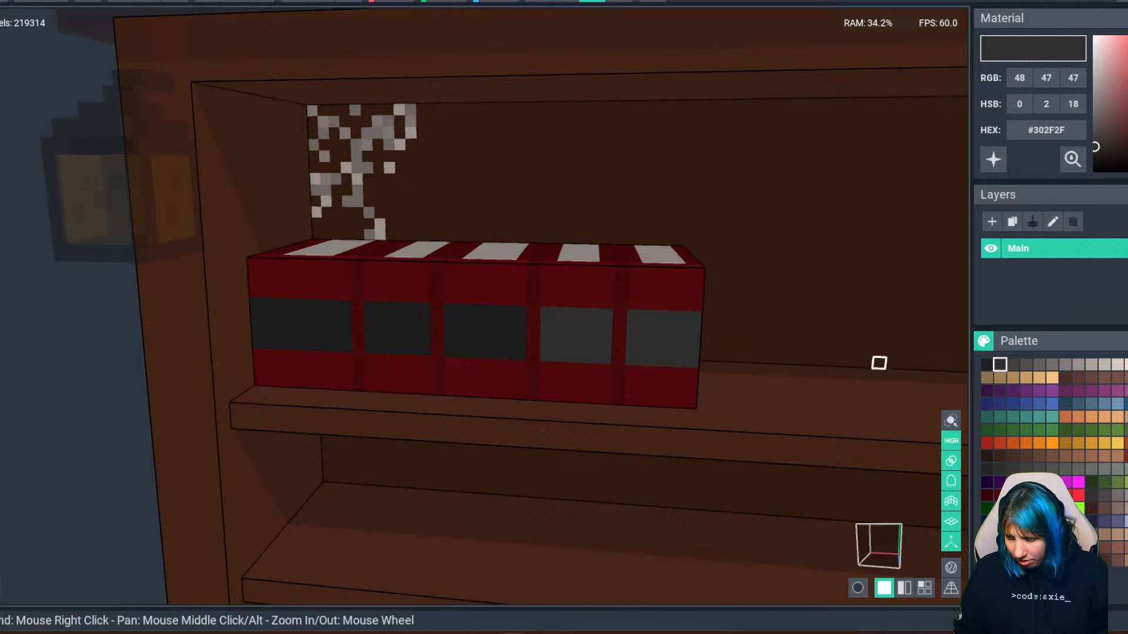
Paint the fourth and fifth spines' label bands in #1F1F1F and continue the fifth band onto the row's exposed end cover.
{"action": "left_click", "coordinate": [987, 364]}
{"action": "left_click_drag", "start_coordinate": [561, 315], "coordinate": [604, 357]}
{"action": "left_click_drag", "start_coordinate": [634, 317], "coordinate": [690, 361]}
{"action": "mouse_move", "coordinate": [691, 361]}
{"action": "right_mouse_down"}
{"action": "mouse_move", "coordinate": [581, 358]}
{"action": "mouse_move", "coordinate": [640, 353]}
{"action": "right_mouse_up"}
{"action": "mouse_move", "coordinate": [615, 312]}
{"action": "left_mouse_down"}
{"action": "mouse_move", "coordinate": [720, 335]}
{"action": "mouse_move", "coordinate": [733, 350]}
{"action": "left_mouse_up"}
{"action": "right_click_drag", "start_coordinate": [732, 350], "coordinate": [823, 351]}
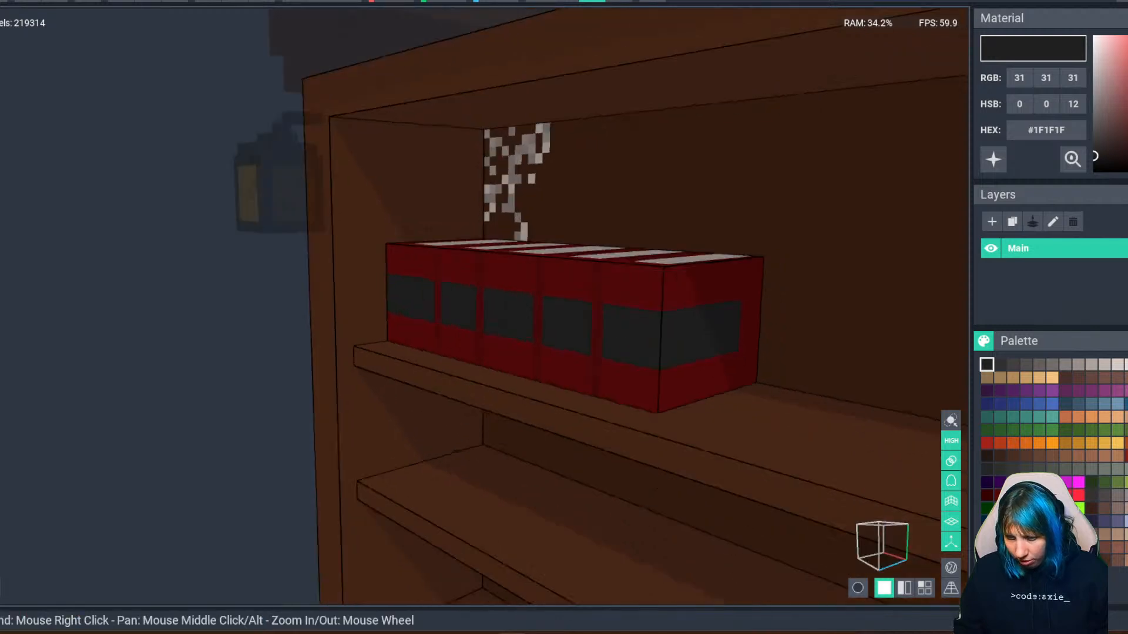
Widen the first book's page strip by one #ABA29E voxel column on each side.
{"action": "right_click_drag", "start_coordinate": [529, 370], "coordinate": [622, 378]}
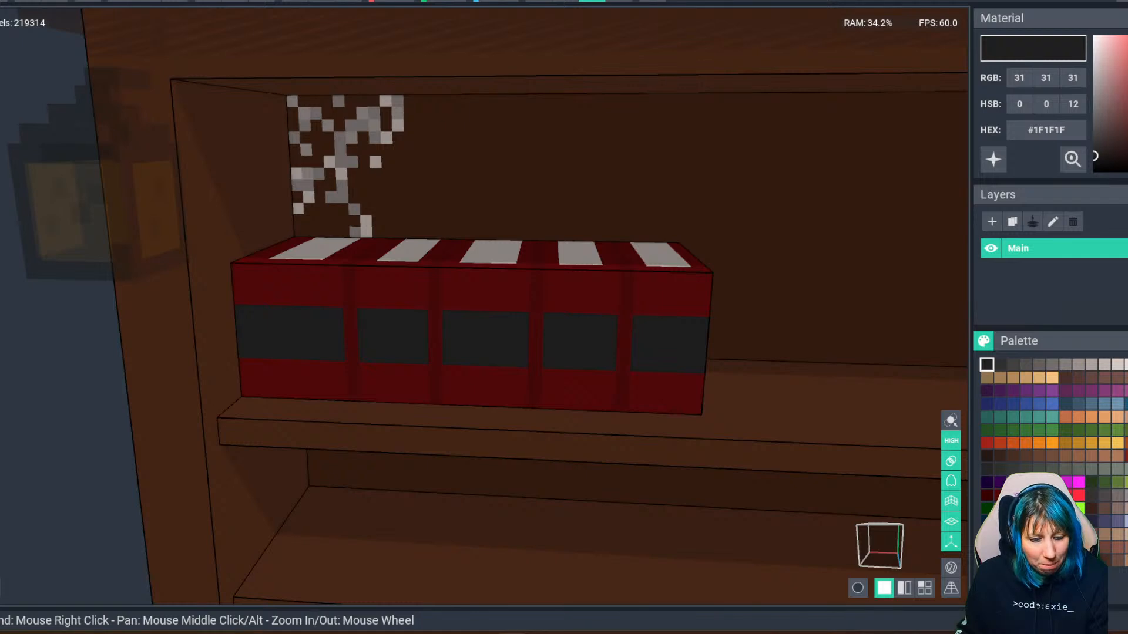
{"action": "right_click_drag", "start_coordinate": [473, 420], "coordinate": [367, 448]}
{"action": "right_click_drag", "start_coordinate": [283, 422], "coordinate": [280, 416]}
{"action": "mouse_move", "coordinate": [235, 347]}
{"action": "right_mouse_down"}
{"action": "mouse_move", "coordinate": [229, 370]}
{"action": "mouse_move", "coordinate": [242, 364]}
{"action": "right_mouse_up"}
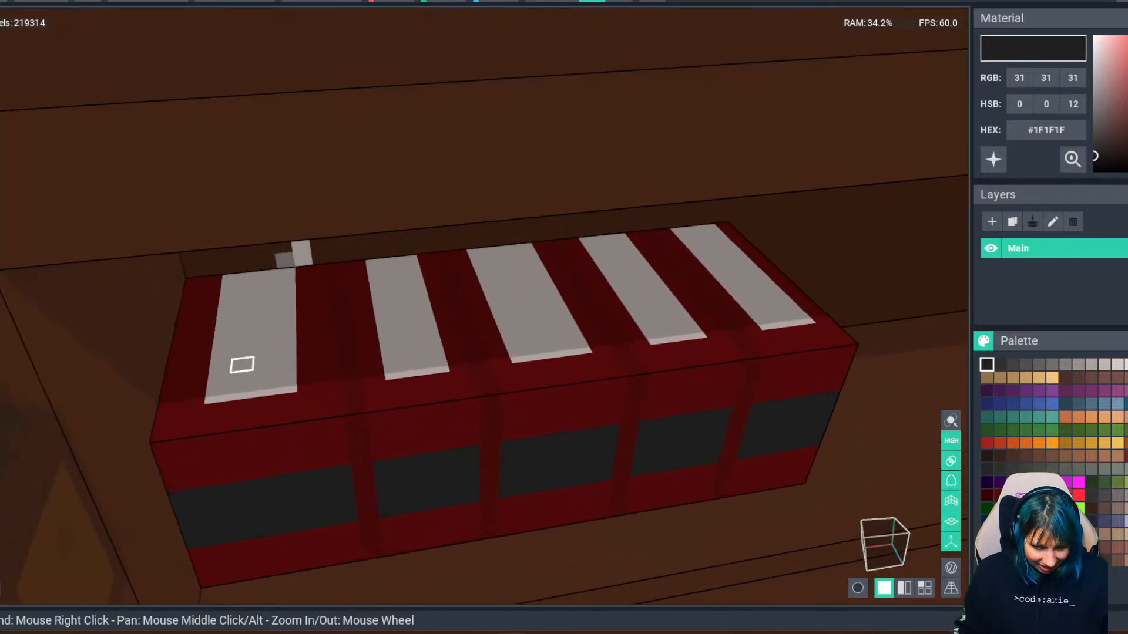
{"action": "left_click", "coordinate": [265, 337]}
{"action": "left_click_drag", "start_coordinate": [212, 281], "coordinate": [217, 392]}
{"action": "left_click_drag", "start_coordinate": [308, 387], "coordinate": [305, 281]}
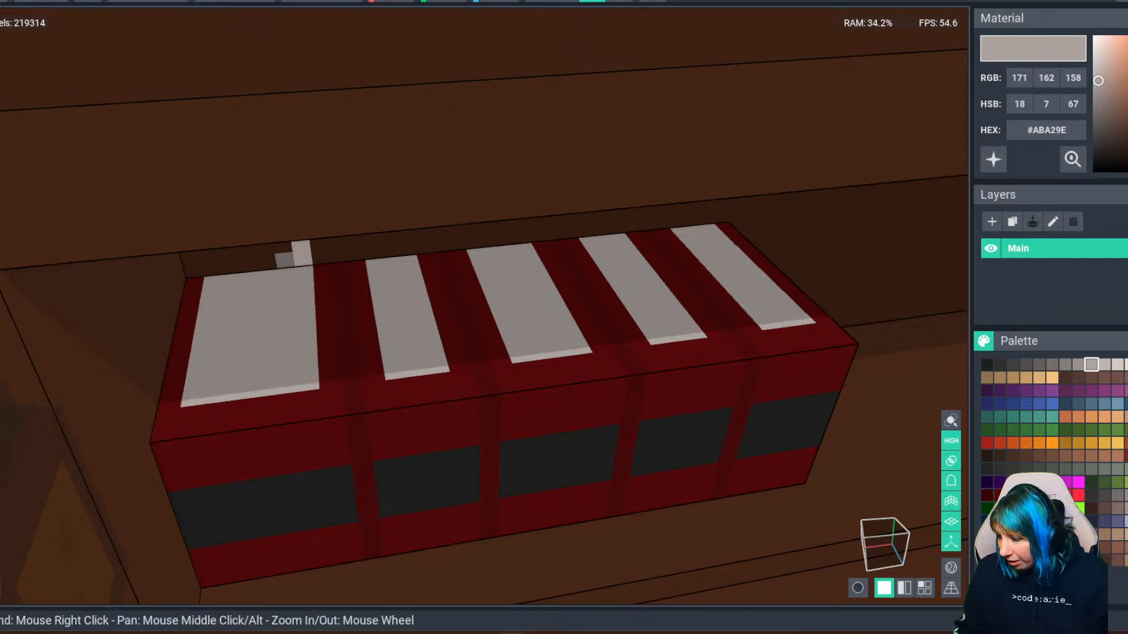
Shade the front and right edges of all five page strips with #98908C.
{"action": "left_click", "coordinate": [1078, 364]}
{"action": "mouse_move", "coordinate": [192, 398]}
{"action": "left_mouse_down"}
{"action": "mouse_move", "coordinate": [305, 383]}
{"action": "mouse_move", "coordinate": [302, 260]}
{"action": "left_mouse_up"}
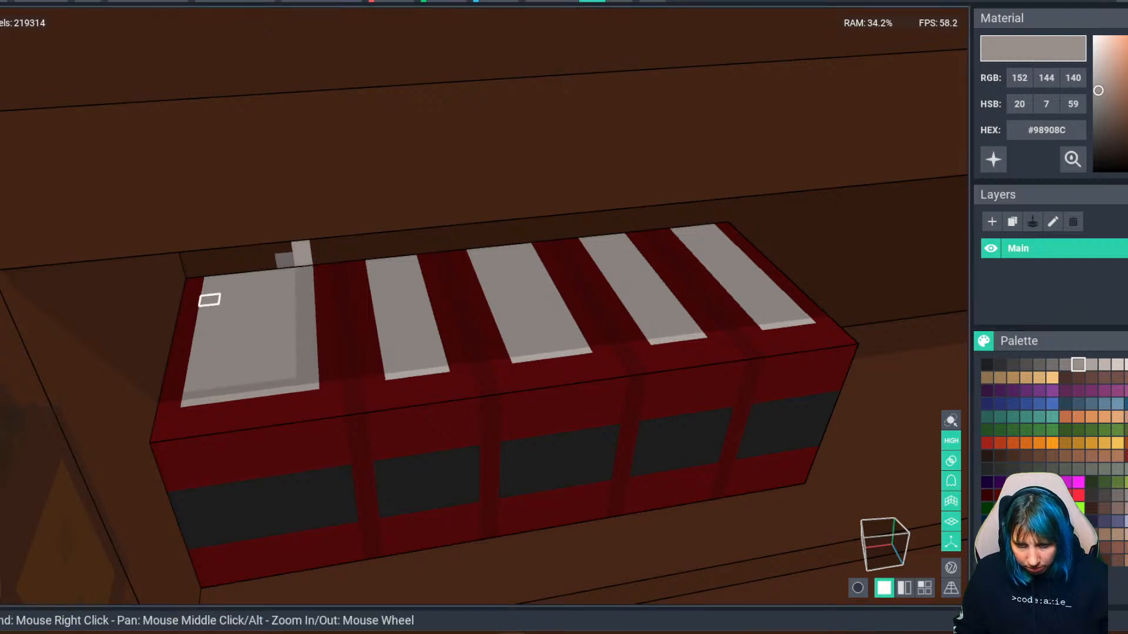
{"action": "left_click_drag", "start_coordinate": [417, 368], "coordinate": [410, 259]}
{"action": "left_click_drag", "start_coordinate": [517, 352], "coordinate": [525, 247]}
{"action": "left_click_drag", "start_coordinate": [648, 326], "coordinate": [629, 252]}
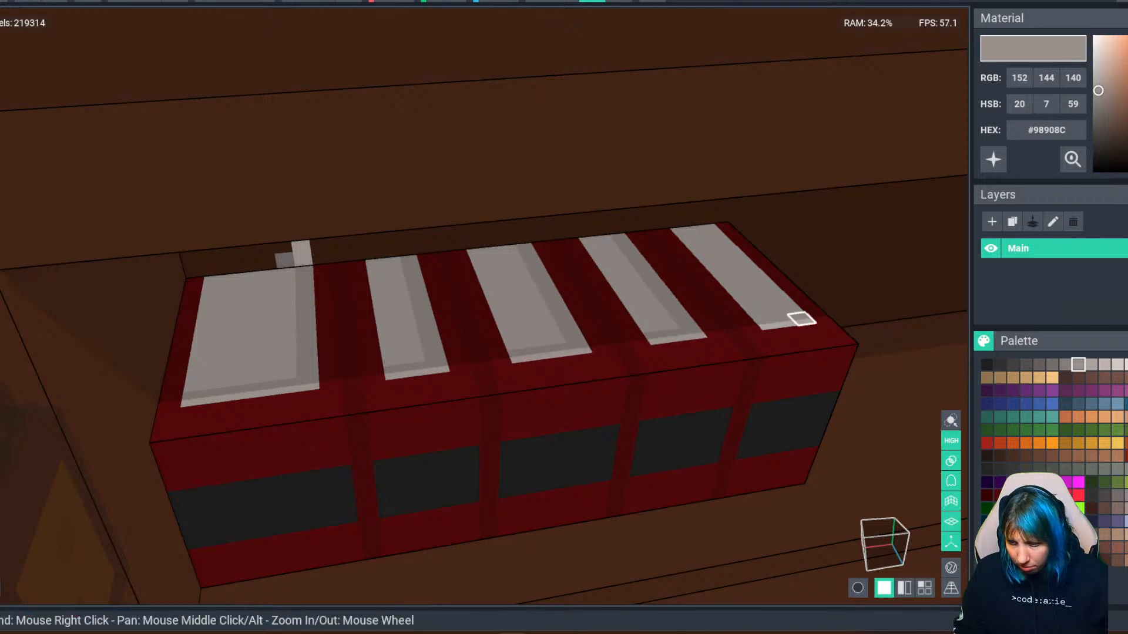
{"action": "left_click_drag", "start_coordinate": [765, 323], "coordinate": [714, 231]}
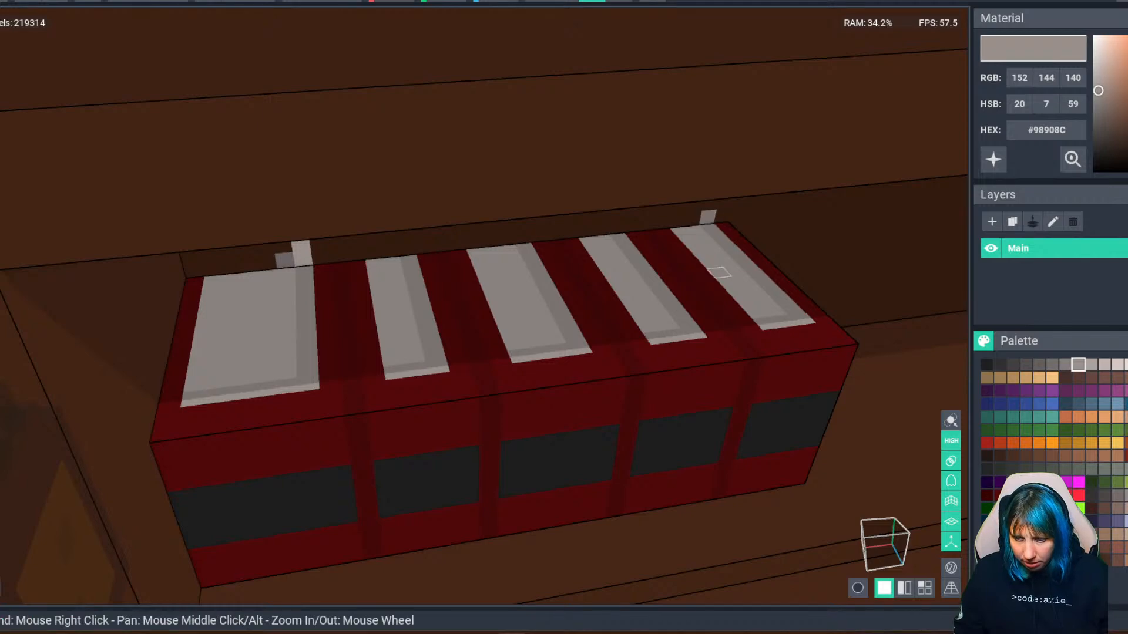
Close the bookcase model and save its changes to bookcase1.vxm, returning to the asset scene.
{"action": "scroll", "coordinate": [750, 269], "scroll_direction": "down", "scroll_amount": 1}
{"action": "right_click_drag", "start_coordinate": [720, 298], "coordinate": [763, 281]}
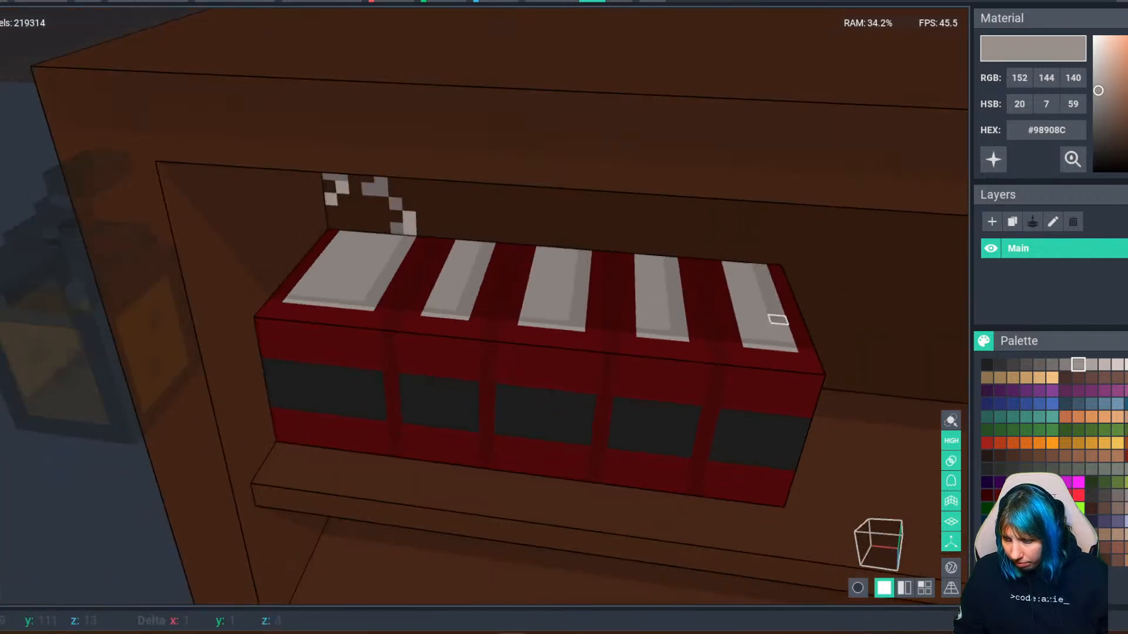
{"action": "scroll", "coordinate": [646, 458], "scroll_direction": "down", "scroll_amount": 4}
{"action": "right_click_drag", "start_coordinate": [564, 529], "coordinate": [617, 426]}
{"action": "scroll", "coordinate": [642, 516], "scroll_direction": "down", "scroll_amount": 3}
{"action": "middle_click_drag", "start_coordinate": [642, 516], "coordinate": [480, 234]}
{"action": "scroll", "coordinate": [561, 444], "scroll_direction": "down", "scroll_amount": 1}
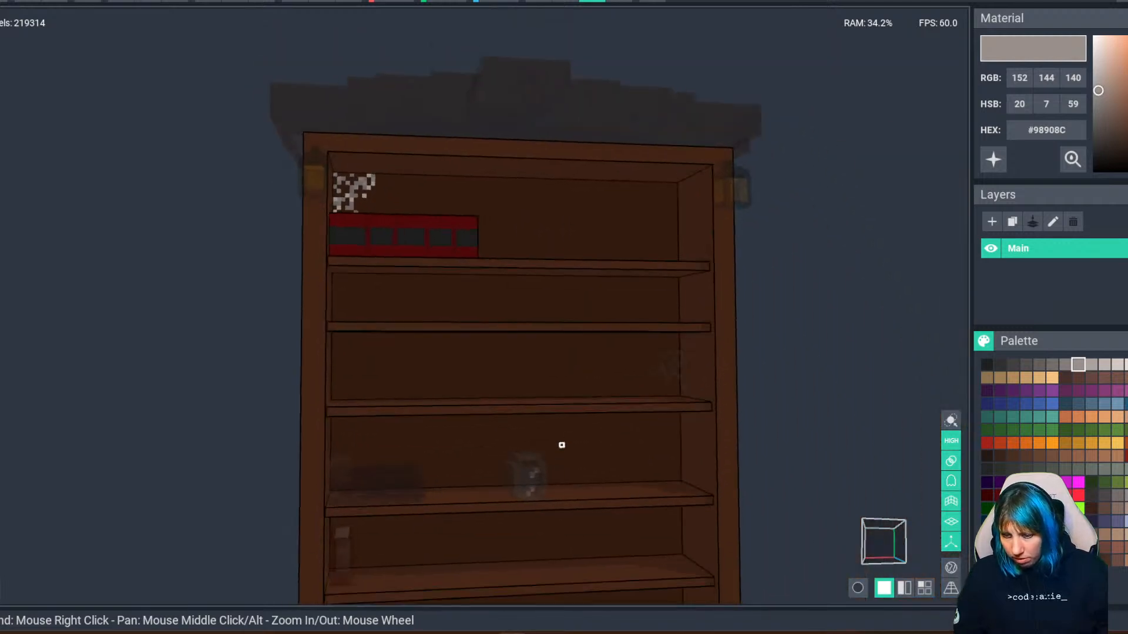
{"action": "left_click", "coordinate": [12, 1]}
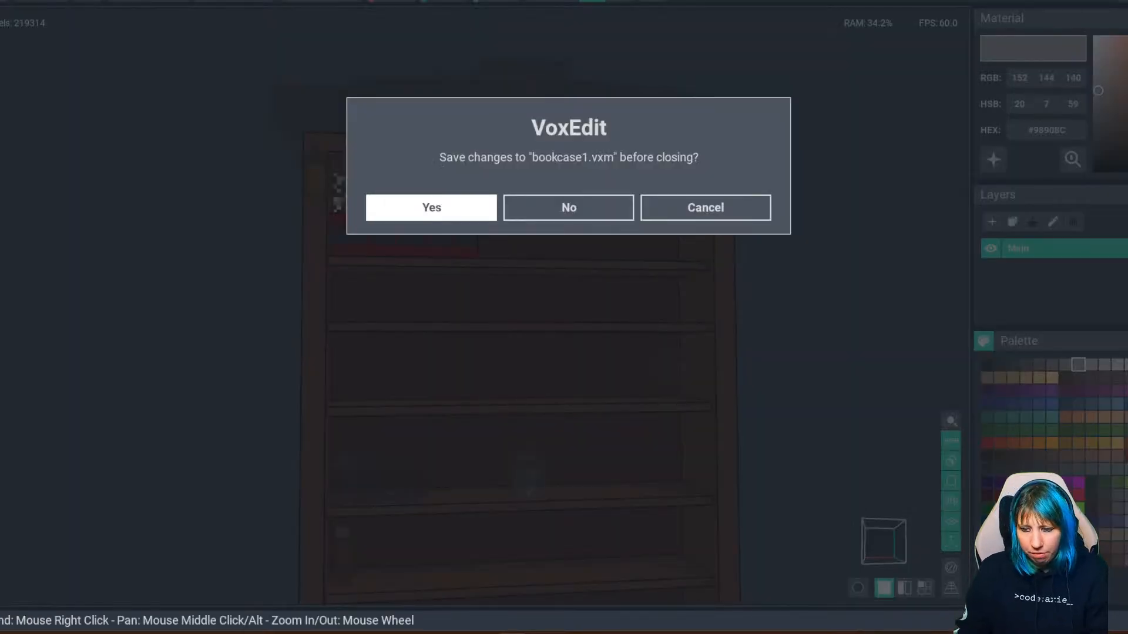
{"action": "left_click", "coordinate": [432, 207]}
Examine the bookcase in the scene from the front and at an angle, with the new books on its top shelf.
{"action": "scroll", "coordinate": [506, 258], "scroll_direction": "down", "scroll_amount": 3}
{"action": "right_click_drag", "start_coordinate": [506, 258], "coordinate": [535, 315]}
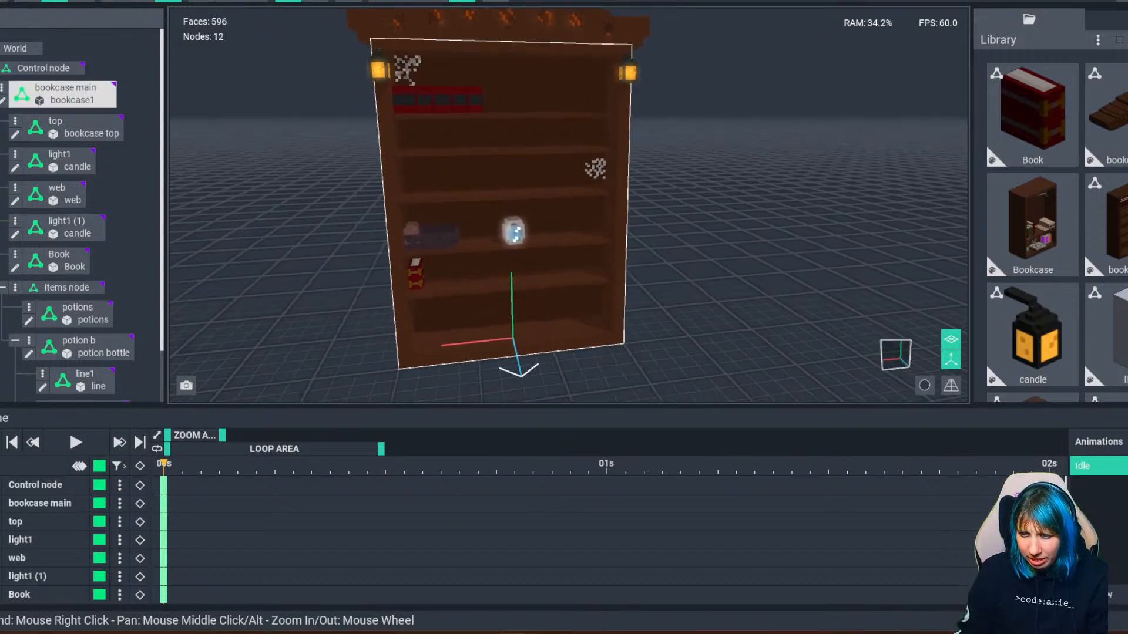
{"action": "right_click_drag", "start_coordinate": [468, 274], "coordinate": [462, 265]}
{"action": "scroll", "coordinate": [551, 337], "scroll_direction": "down", "scroll_amount": 1}
{"action": "right_click_drag", "start_coordinate": [551, 344], "coordinate": [552, 339]}
{"action": "scroll", "coordinate": [551, 338], "scroll_direction": "up", "scroll_amount": 3}
{"action": "middle_click_drag", "start_coordinate": [551, 234], "coordinate": [551, 282]}
{"action": "scroll", "coordinate": [610, 397], "scroll_direction": "down", "scroll_amount": 2}
{"action": "right_click_drag", "start_coordinate": [552, 281], "coordinate": [573, 284]}
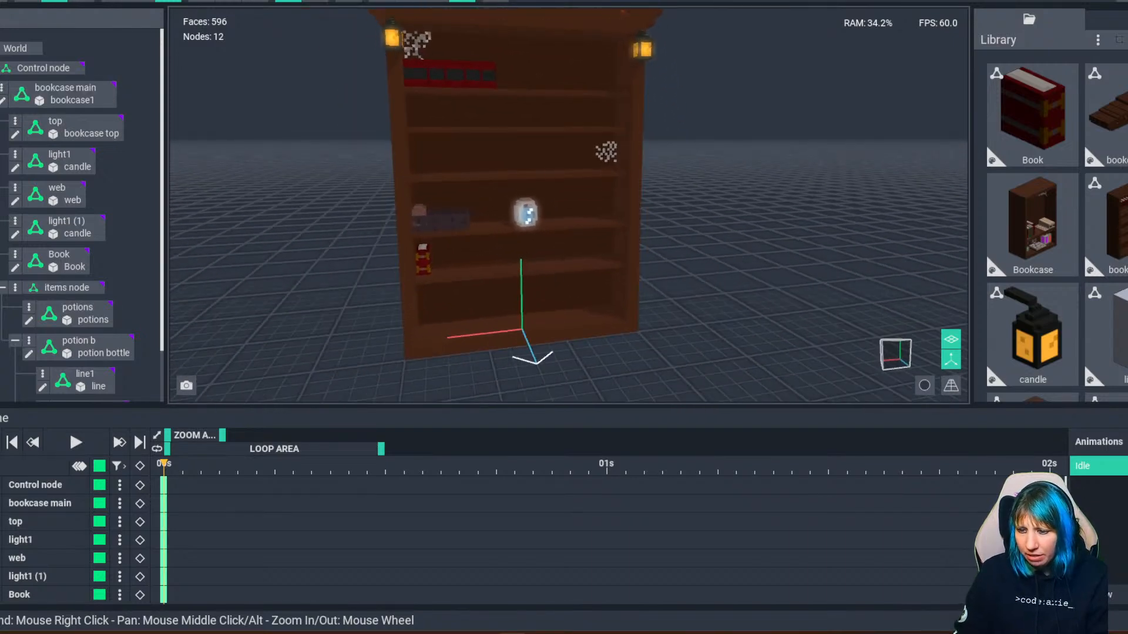
{"action": "left_click", "coordinate": [572, 285]}
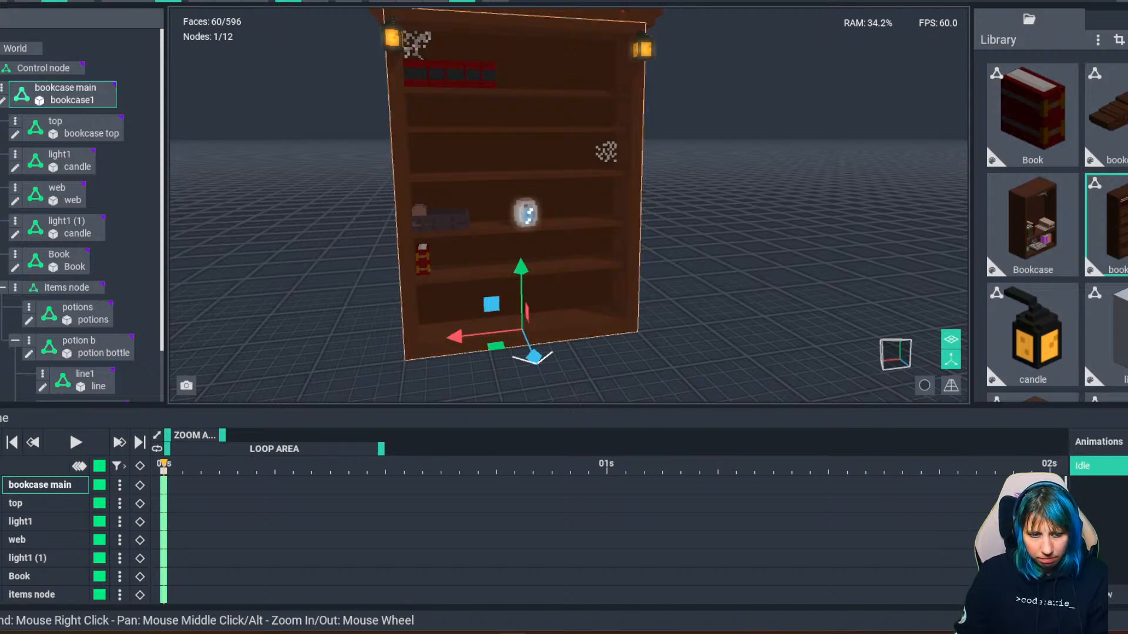
{"action": "scroll", "coordinate": [579, 264], "scroll_direction": "up", "scroll_amount": 2}
{"action": "right_click_drag", "start_coordinate": [578, 267], "coordinate": [538, 282]}
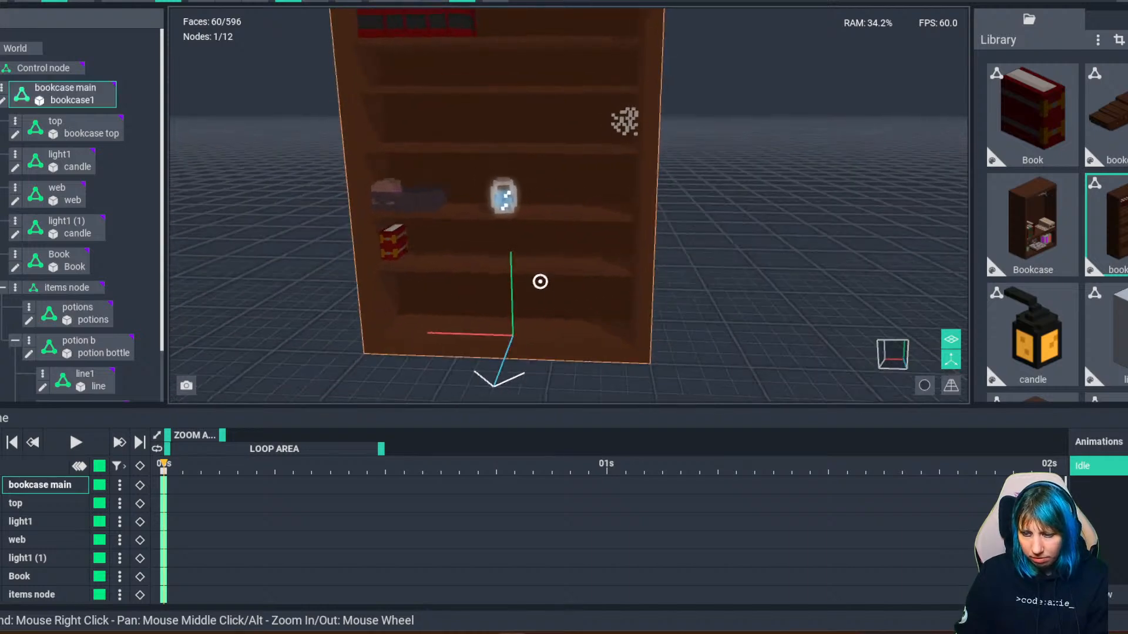
{"action": "middle_click_drag", "start_coordinate": [532, 194], "coordinate": [503, 356]}
{"action": "left_click", "coordinate": [664, 276]}
{"action": "right_click_drag", "start_coordinate": [652, 279], "coordinate": [593, 304]}
{"action": "scroll", "coordinate": [557, 291], "scroll_direction": "down", "scroll_amount": 3}
{"action": "left_click", "coordinate": [593, 304]}
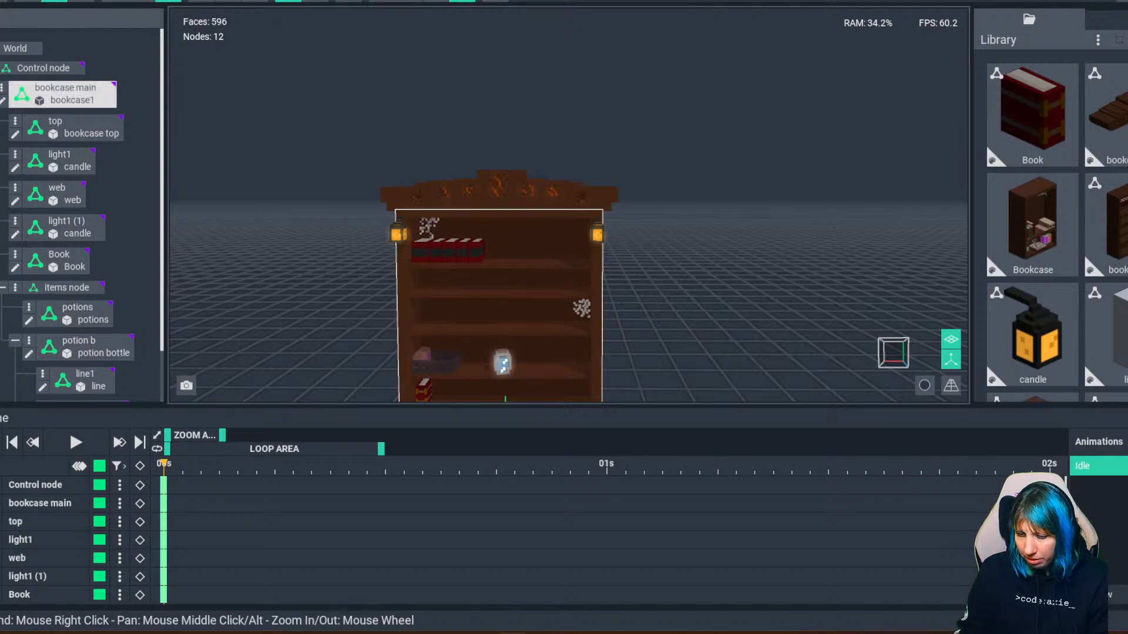
Move the potion b bottle with its line nodes to the right end of its shelf and collapse the items node.
{"action": "middle_click_drag", "start_coordinate": [593, 303], "coordinate": [582, 175]}
{"action": "right_click_drag", "start_coordinate": [582, 174], "coordinate": [571, 179]}
{"action": "scroll", "coordinate": [429, 268], "scroll_direction": "up", "scroll_amount": 4}
{"action": "mouse_move", "coordinate": [438, 252]}
{"action": "right_mouse_down"}
{"action": "mouse_move", "coordinate": [403, 259]}
{"action": "mouse_move", "coordinate": [444, 251]}
{"action": "right_mouse_up"}
{"action": "left_click", "coordinate": [82, 346]}
{"action": "left_click_drag", "start_coordinate": [475, 233], "coordinate": [643, 230]}
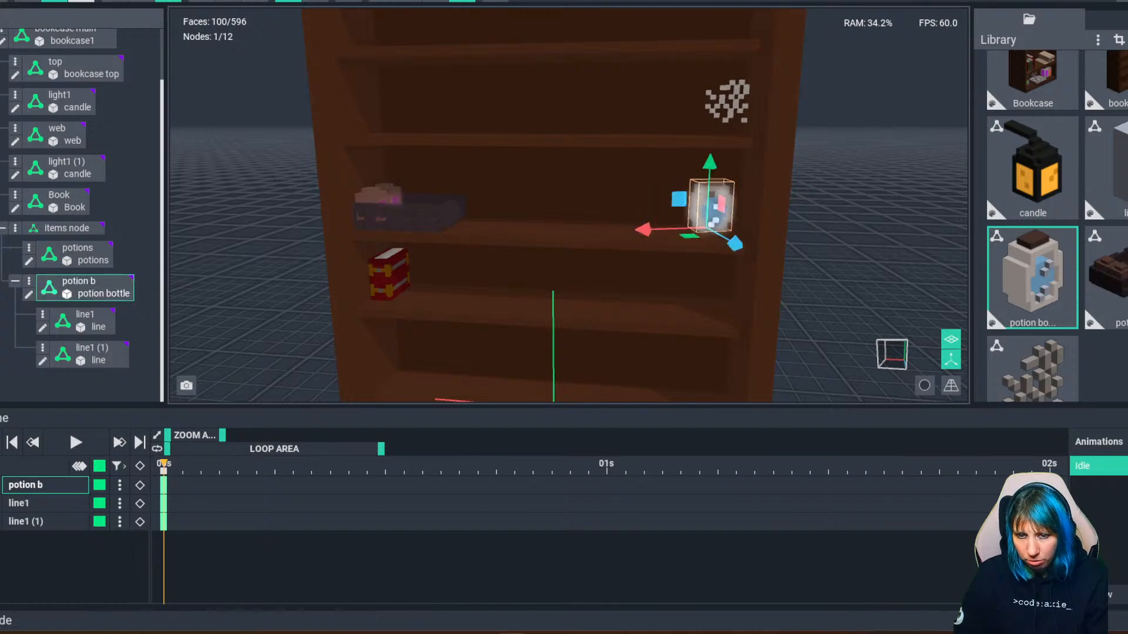
{"action": "left_click", "coordinate": [81, 1]}
{"action": "left_click_drag", "start_coordinate": [730, 239], "coordinate": [700, 241]}
{"action": "left_click", "coordinate": [709, 207]}
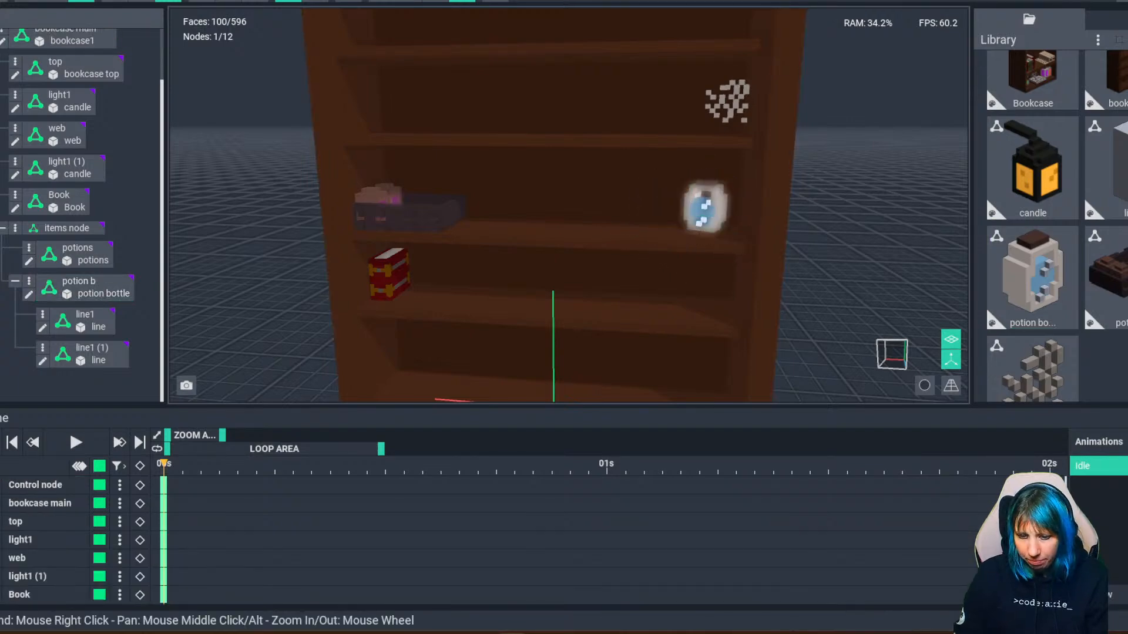
{"action": "left_click", "coordinate": [3, 228]}
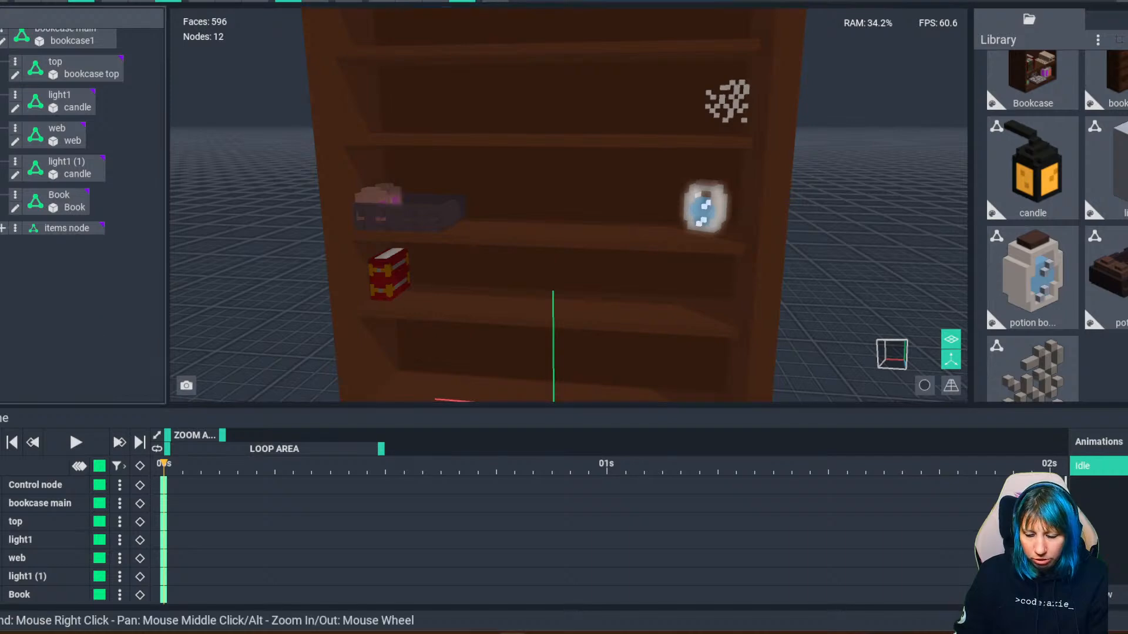
Open the bookcase main model for editing and return to the scene, saving bookcase1.vxm.
{"action": "scroll", "coordinate": [389, 274], "scroll_direction": "down", "scroll_amount": 4}
{"action": "right_click_drag", "start_coordinate": [388, 275], "coordinate": [380, 275]}
{"action": "scroll", "coordinate": [569, 205], "scroll_direction": "down", "scroll_amount": 2}
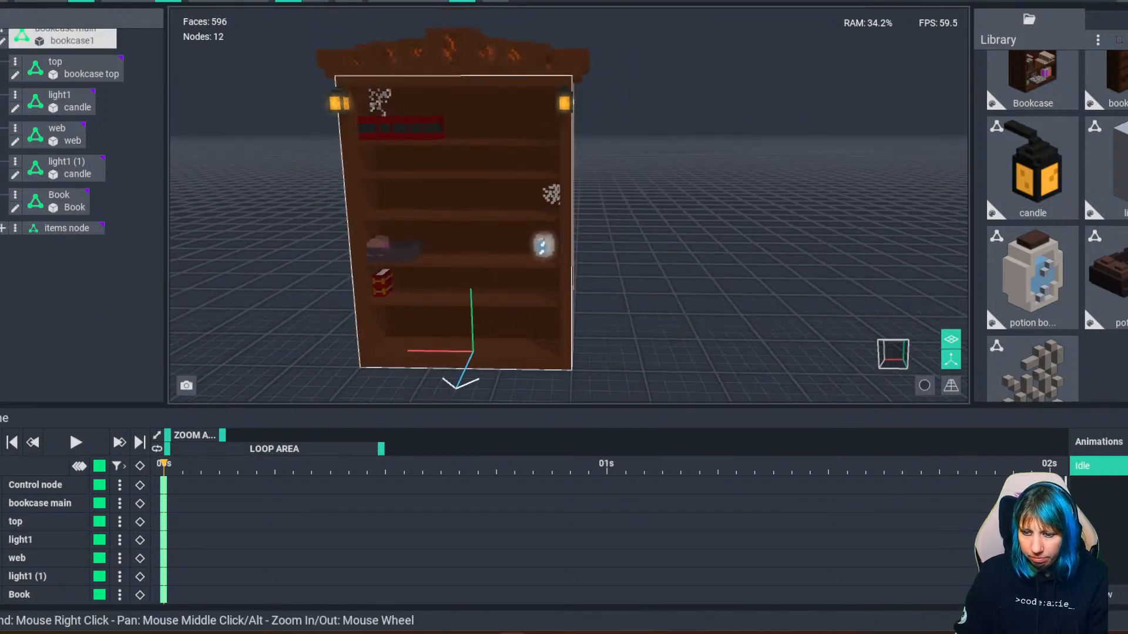
{"action": "right_click_drag", "start_coordinate": [568, 205], "coordinate": [593, 212]}
{"action": "left_click", "coordinate": [376, 293]}
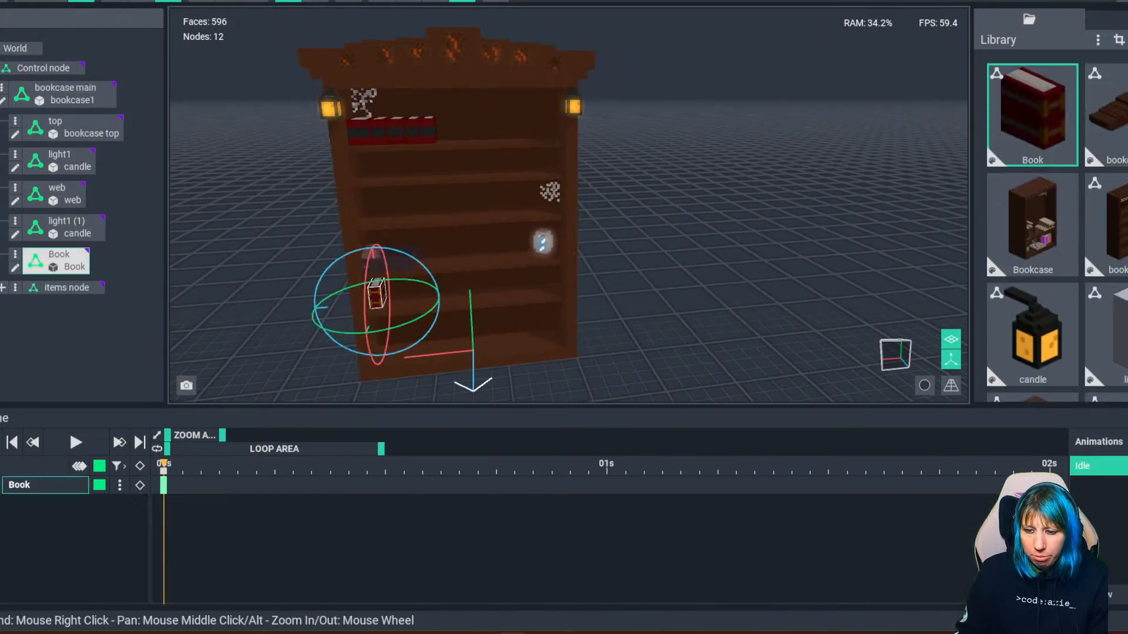
{"action": "left_click", "coordinate": [464, 247]}
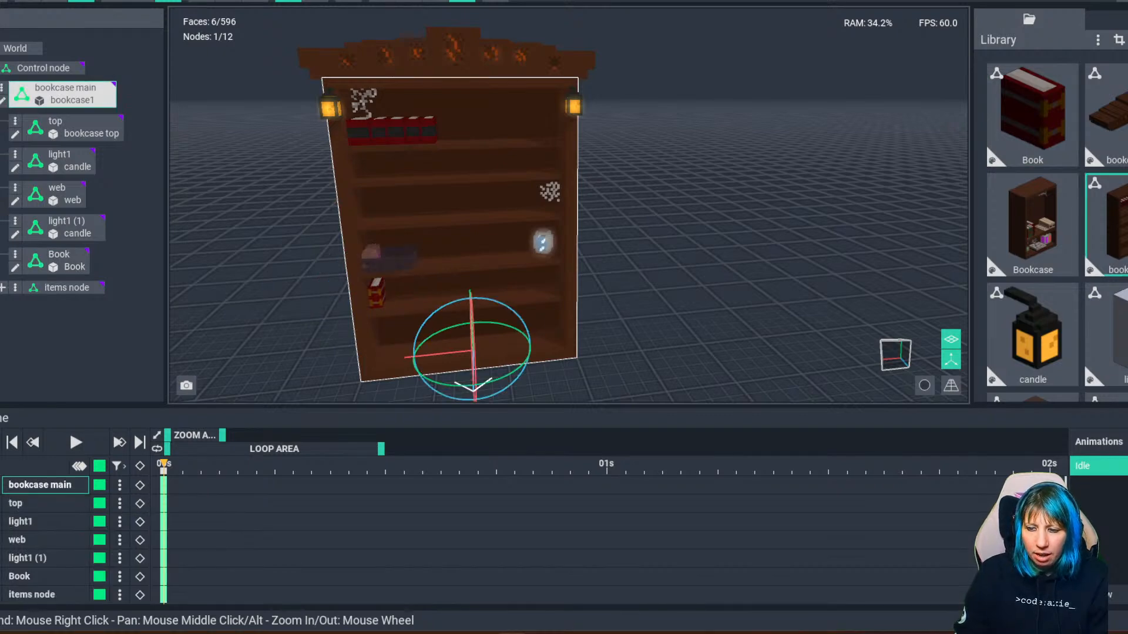
{"action": "key", "text": "Tab"}
{"action": "right_click_drag", "start_coordinate": [517, 264], "coordinate": [460, 240]}
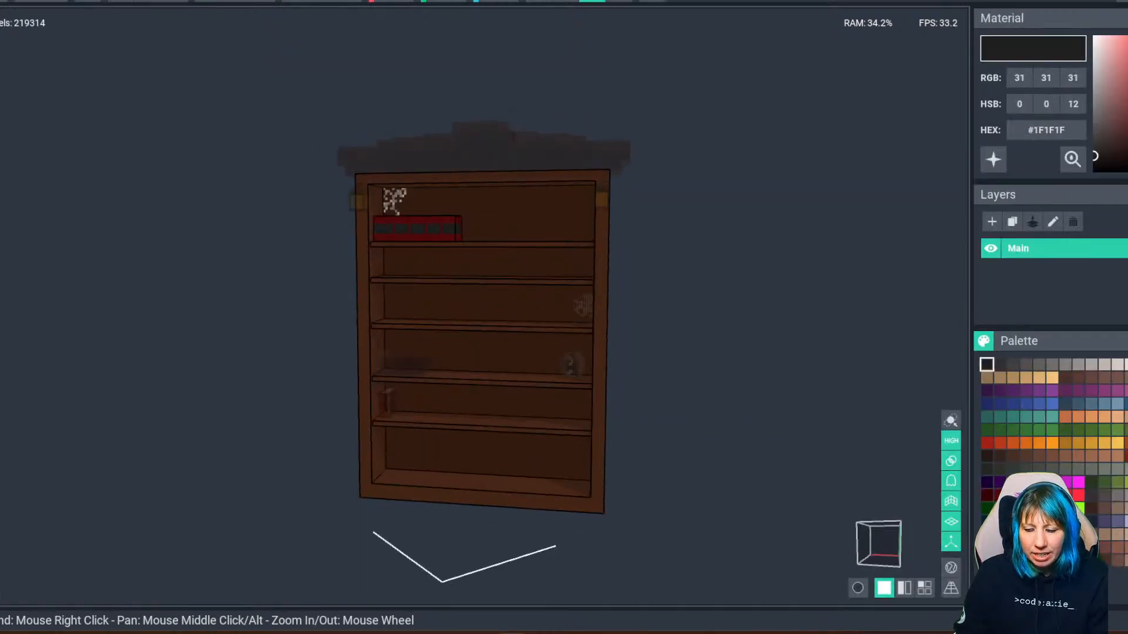
{"action": "key", "text": "Tab"}
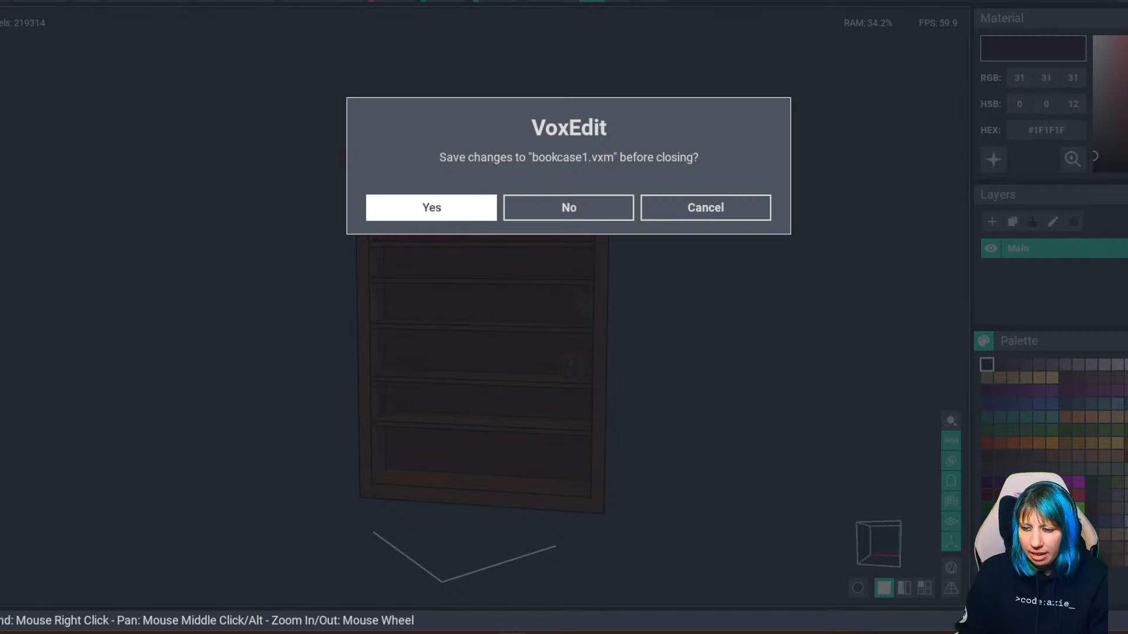
{"action": "key", "text": "Return"}
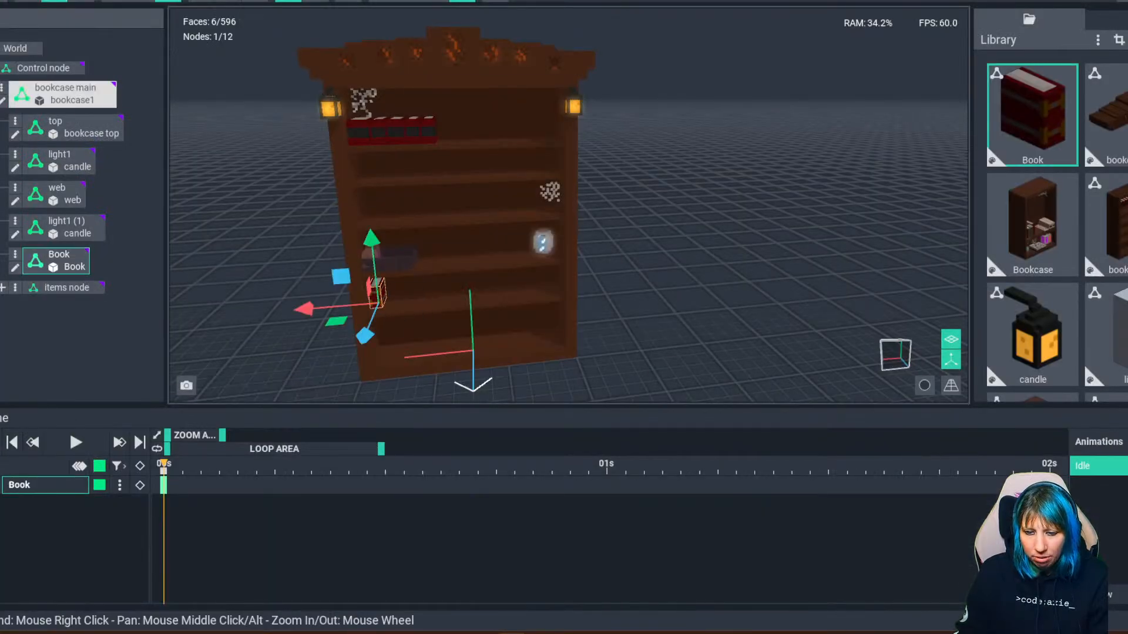
Move the Book node slightly forward on its shelf.
{"action": "mouse_move", "coordinate": [365, 335]}
{"action": "left_mouse_down"}
{"action": "mouse_move", "coordinate": [369, 311]}
{"action": "mouse_move", "coordinate": [364, 338]}
{"action": "left_mouse_up"}
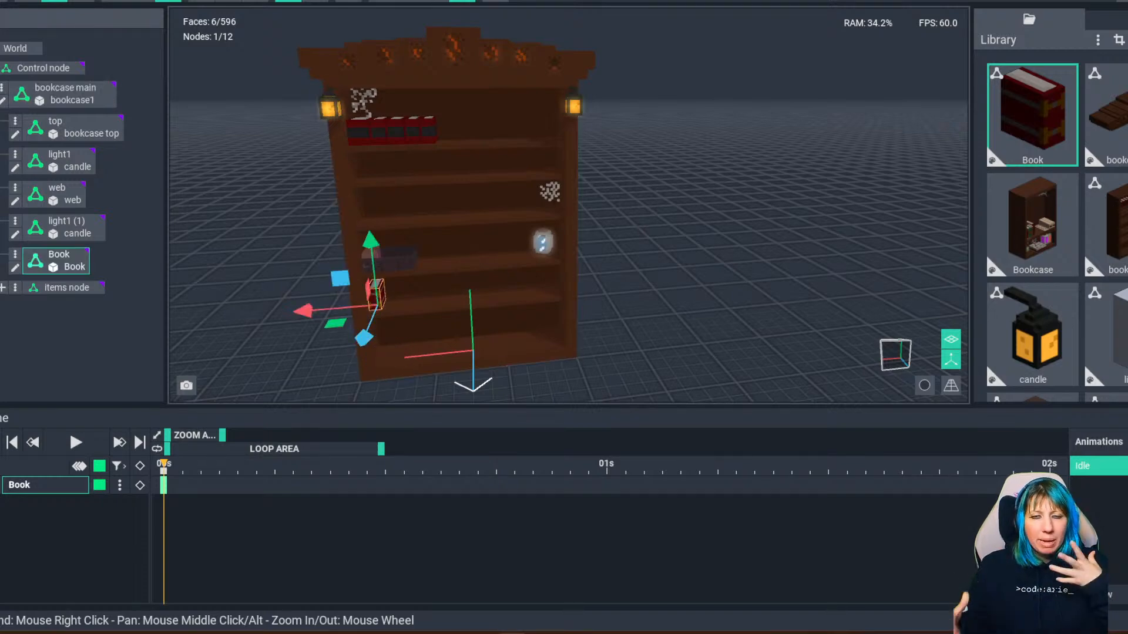
Examine the lone Book's placement on its lower shelf from the front and from a side angle.
{"action": "key", "text": "Escape"}
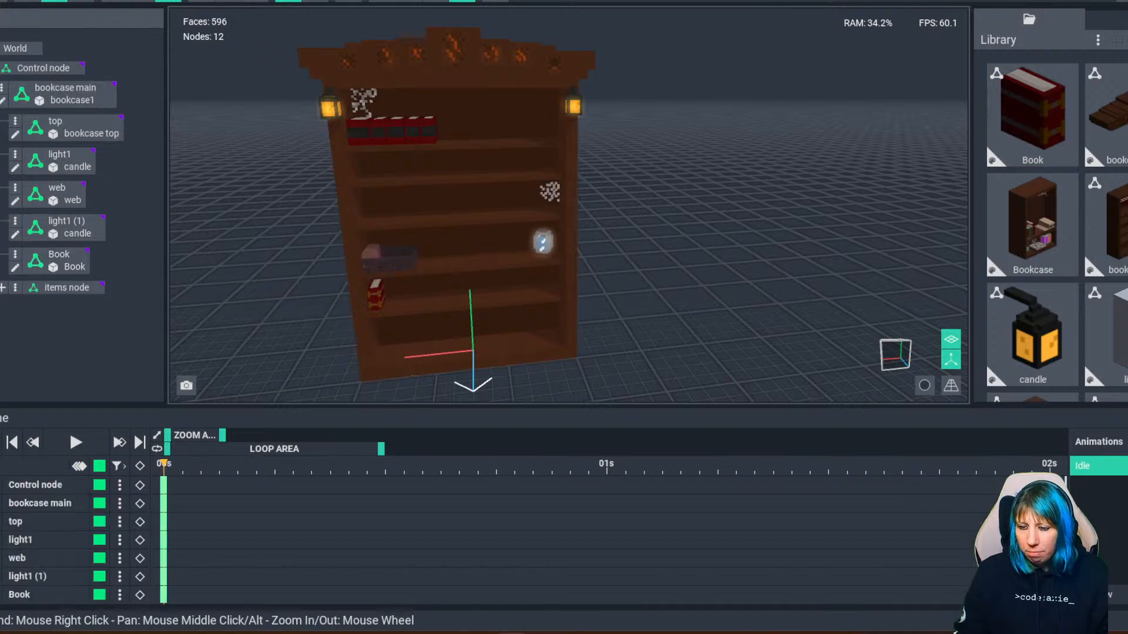
{"action": "left_click", "coordinate": [56, 260]}
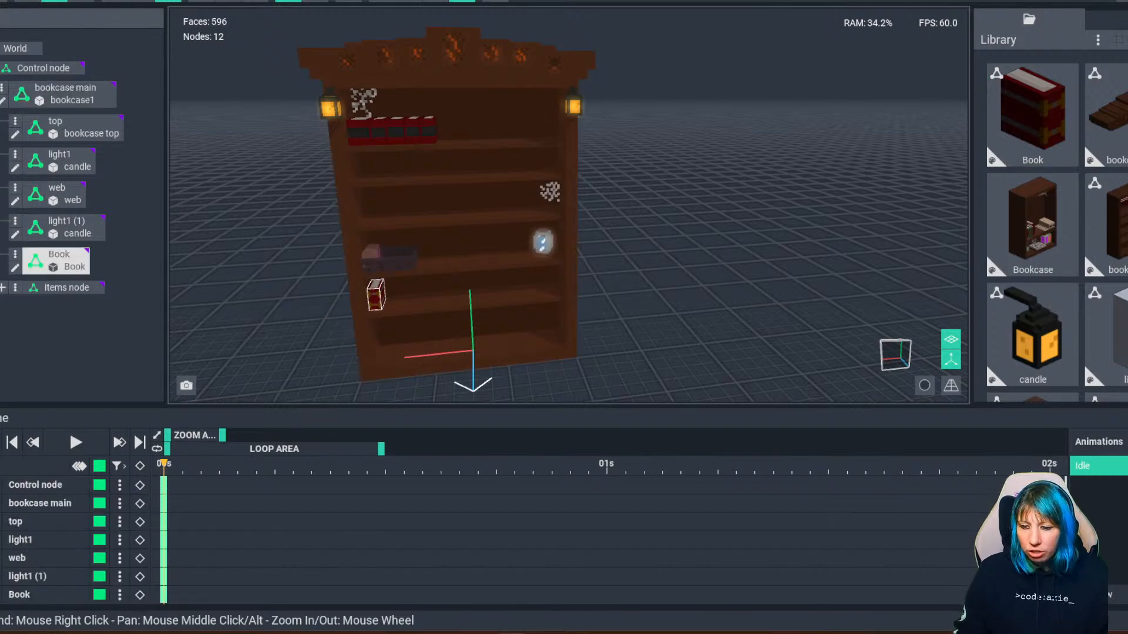
{"action": "mouse_move", "coordinate": [470, 257]}
{"action": "right_mouse_down"}
{"action": "mouse_move", "coordinate": [428, 268]}
{"action": "mouse_move", "coordinate": [489, 255]}
{"action": "right_mouse_up"}
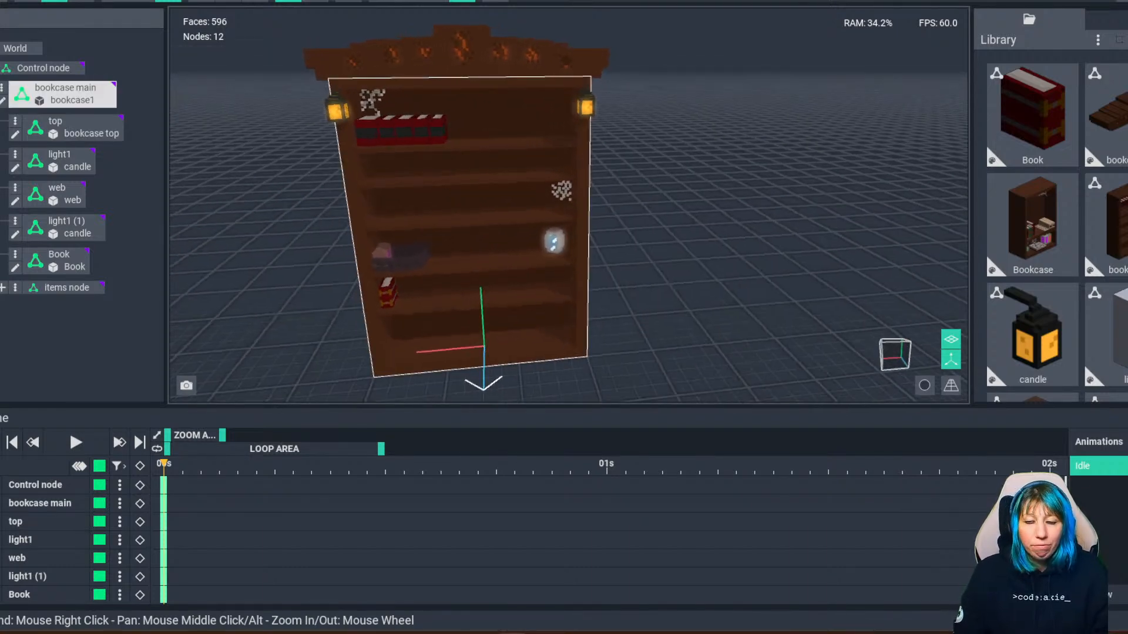
{"action": "right_click_drag", "start_coordinate": [347, 350], "coordinate": [392, 356]}
{"action": "left_click", "coordinate": [379, 295]}
{"action": "right_click_drag", "start_coordinate": [376, 285], "coordinate": [376, 315]}
{"action": "left_click_drag", "start_coordinate": [379, 311], "coordinate": [372, 314]}
{"action": "right_click_drag", "start_coordinate": [306, 324], "coordinate": [304, 326]}
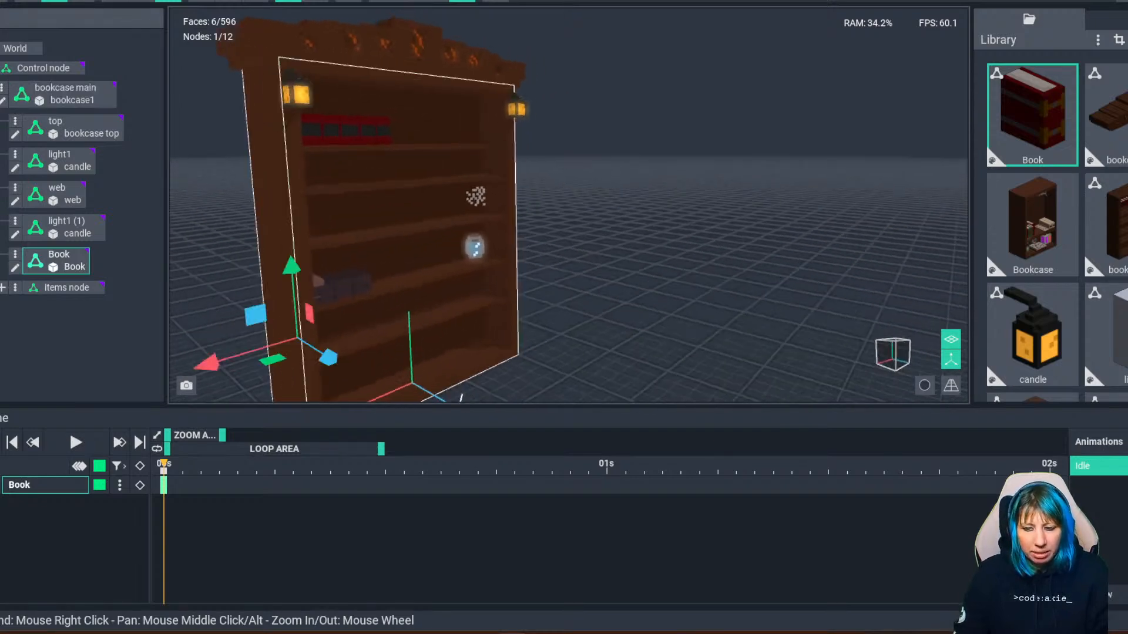
{"action": "left_click", "coordinate": [301, 272]}
{"action": "mouse_move", "coordinate": [301, 271]}
{"action": "right_mouse_down"}
{"action": "mouse_move", "coordinate": [329, 272]}
{"action": "mouse_move", "coordinate": [301, 271]}
{"action": "right_mouse_up"}
{"action": "left_click", "coordinate": [56, 260]}
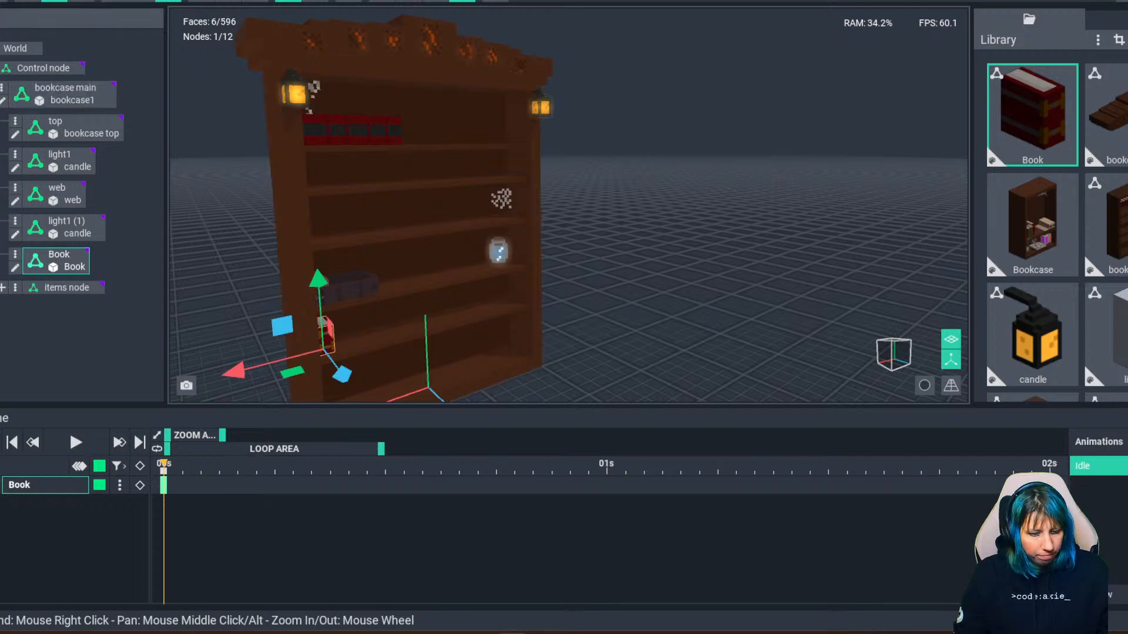
{"action": "key", "text": "Escape"}
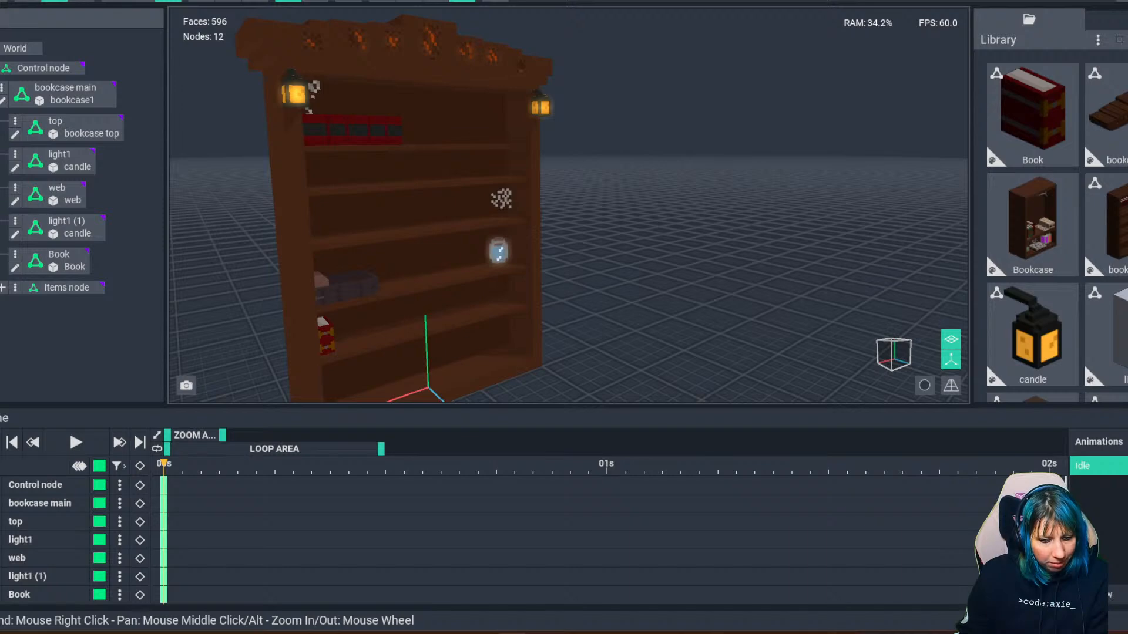
Inspect the Book up close on its shelf for its spacing to the bookcase's side wall and front edge.
{"action": "right_click_drag", "start_coordinate": [558, 309], "coordinate": [528, 312]}
{"action": "left_click", "coordinate": [354, 287]}
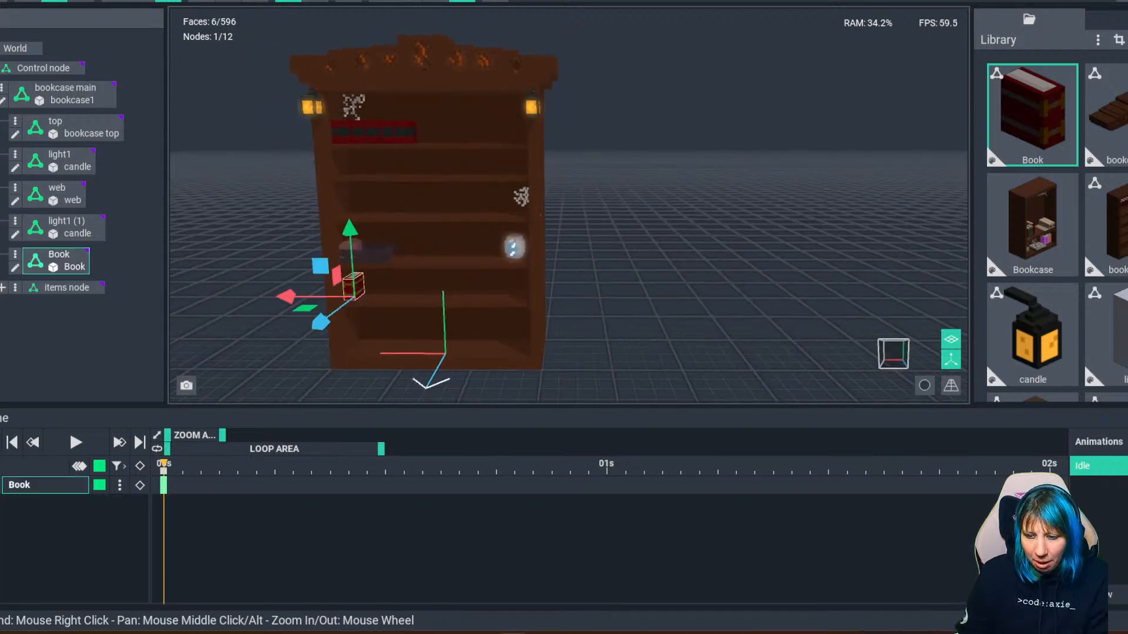
{"action": "scroll", "coordinate": [519, 305], "scroll_direction": "up", "scroll_amount": 4}
{"action": "middle_click_drag", "start_coordinate": [520, 305], "coordinate": [604, 313]}
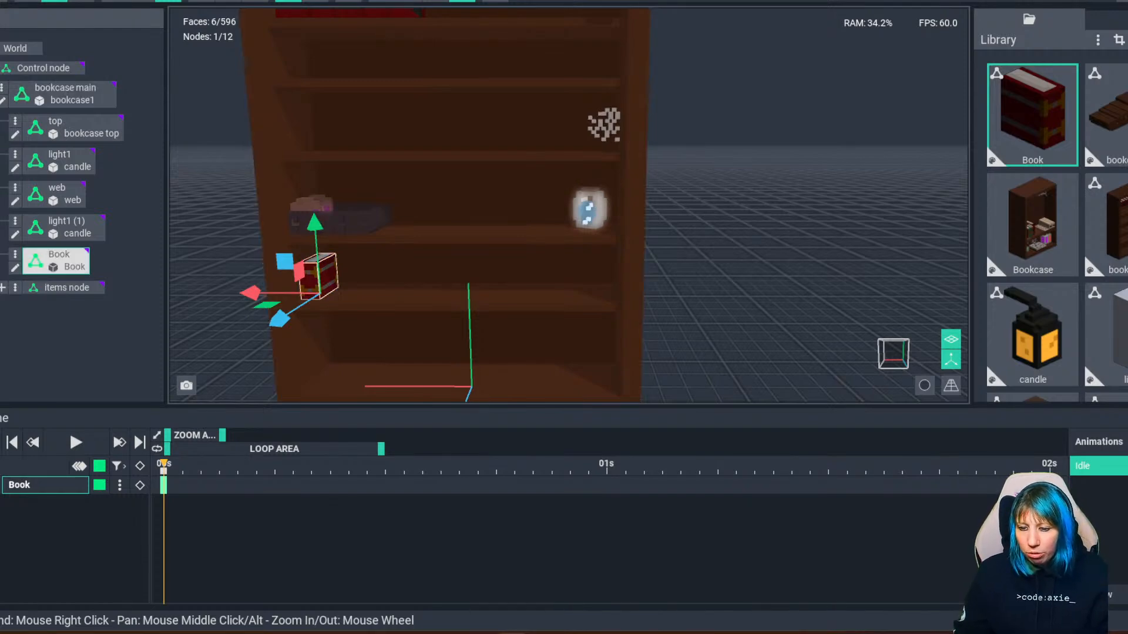
{"action": "right_click_drag", "start_coordinate": [411, 235], "coordinate": [434, 247]}
{"action": "scroll", "coordinate": [383, 276], "scroll_direction": "up", "scroll_amount": 4}
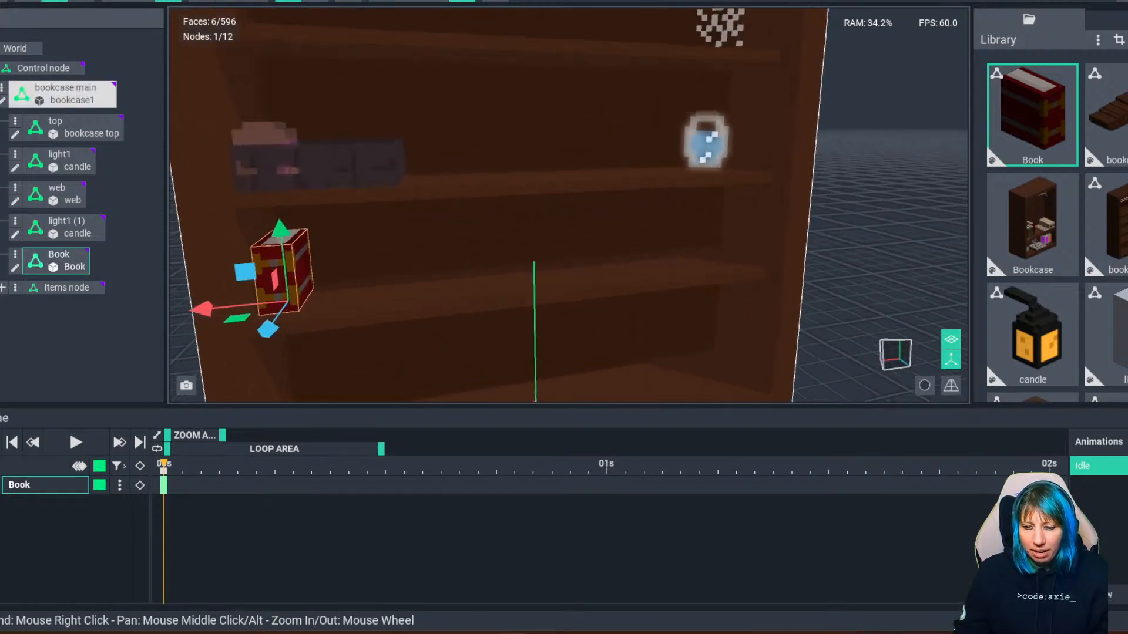
{"action": "left_click_drag", "start_coordinate": [197, 310], "coordinate": [197, 309]}
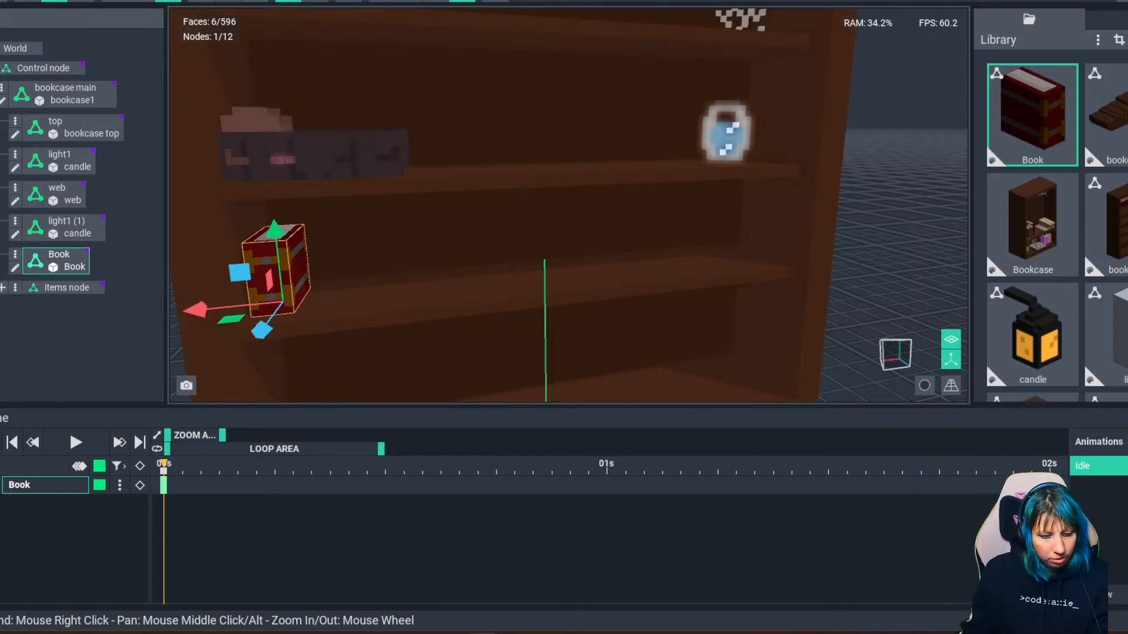
{"action": "right_click_drag", "start_coordinate": [399, 276], "coordinate": [355, 292]}
{"action": "scroll", "coordinate": [356, 288], "scroll_direction": "down", "scroll_amount": 4}
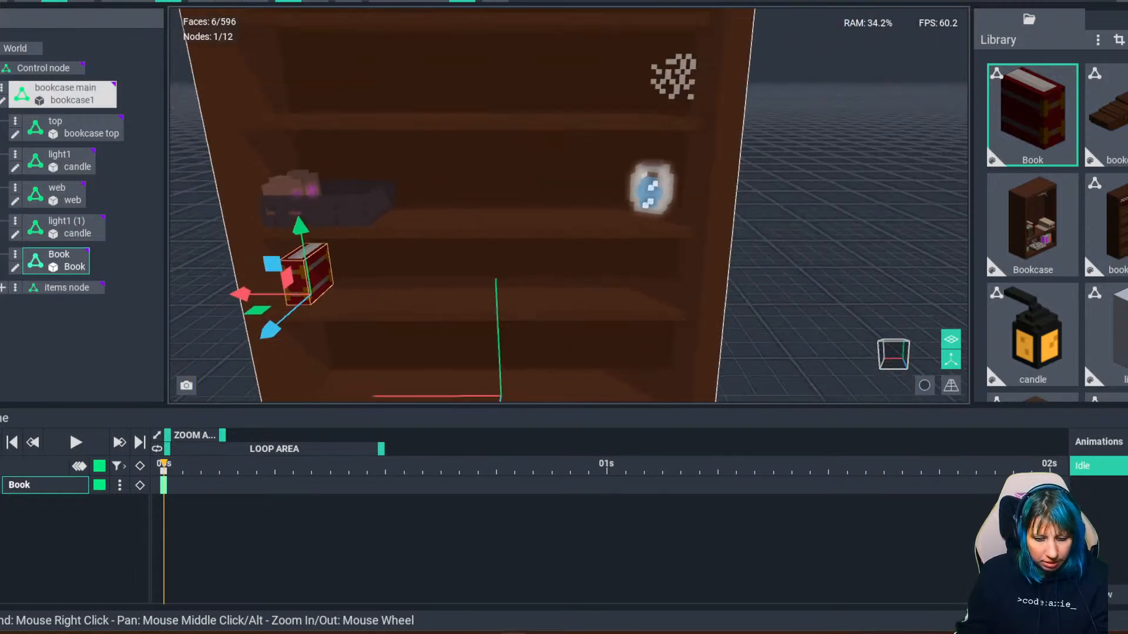
{"action": "middle_click_drag", "start_coordinate": [356, 288], "coordinate": [355, 252]}
{"action": "key", "text": "Escape"}
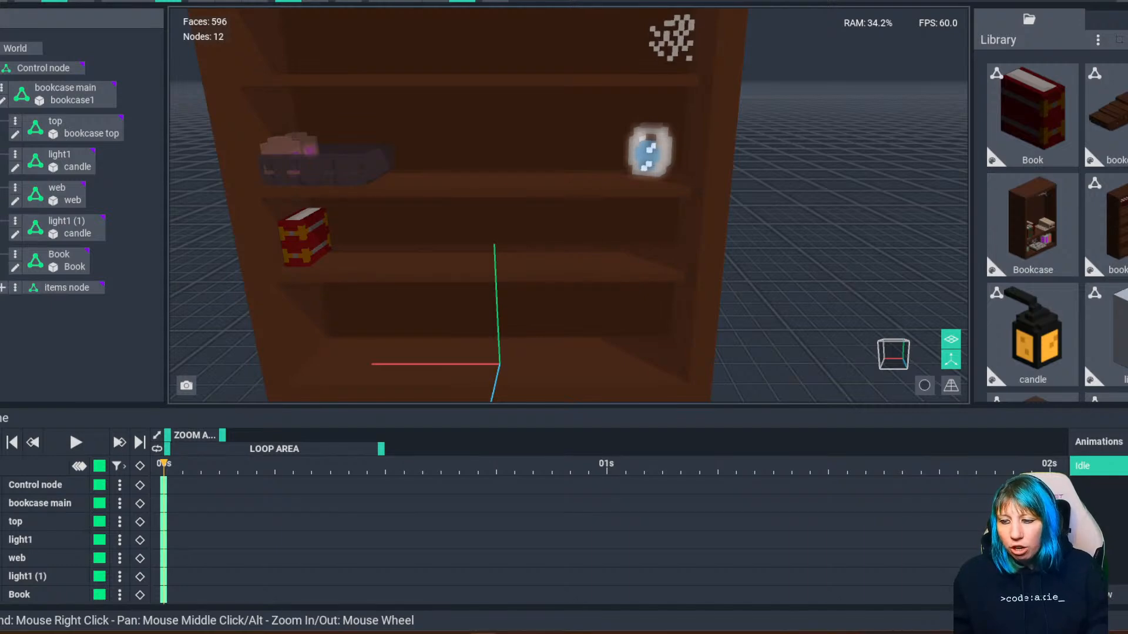
Create an empty library model named sKULL, save it and return to the bookcase scene.
{"action": "left_click", "coordinate": [1098, 39]}
{"action": "left_click", "coordinate": [1045, 65]}
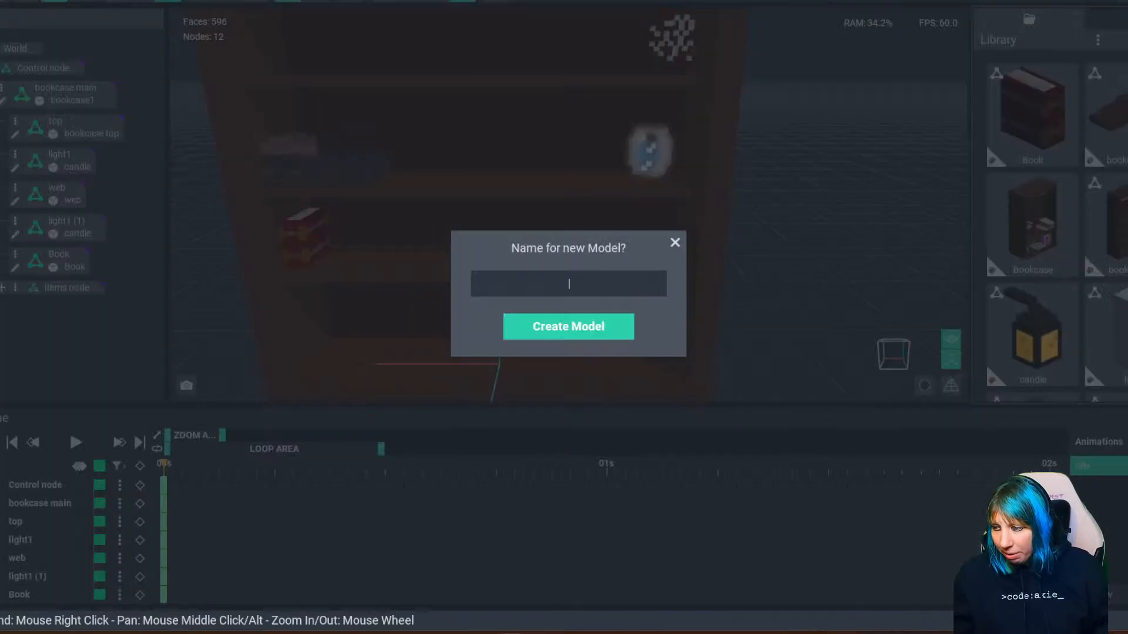
{"action": "type", "text": "skull1"}
{"action": "key", "text": "Return"}
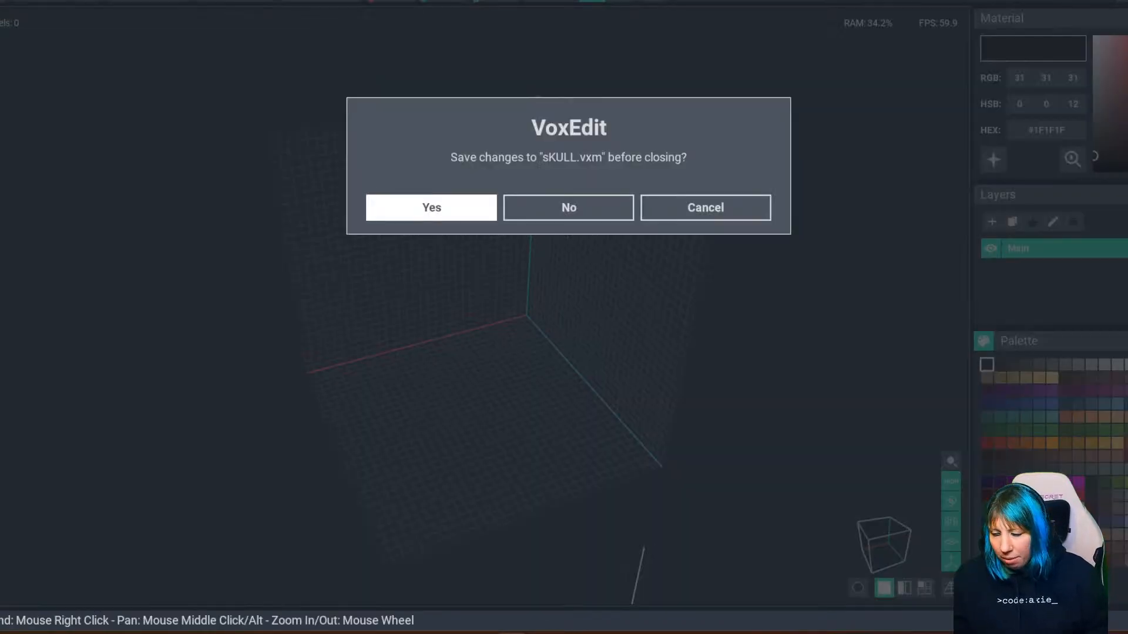
{"action": "left_click", "coordinate": [430, 208]}
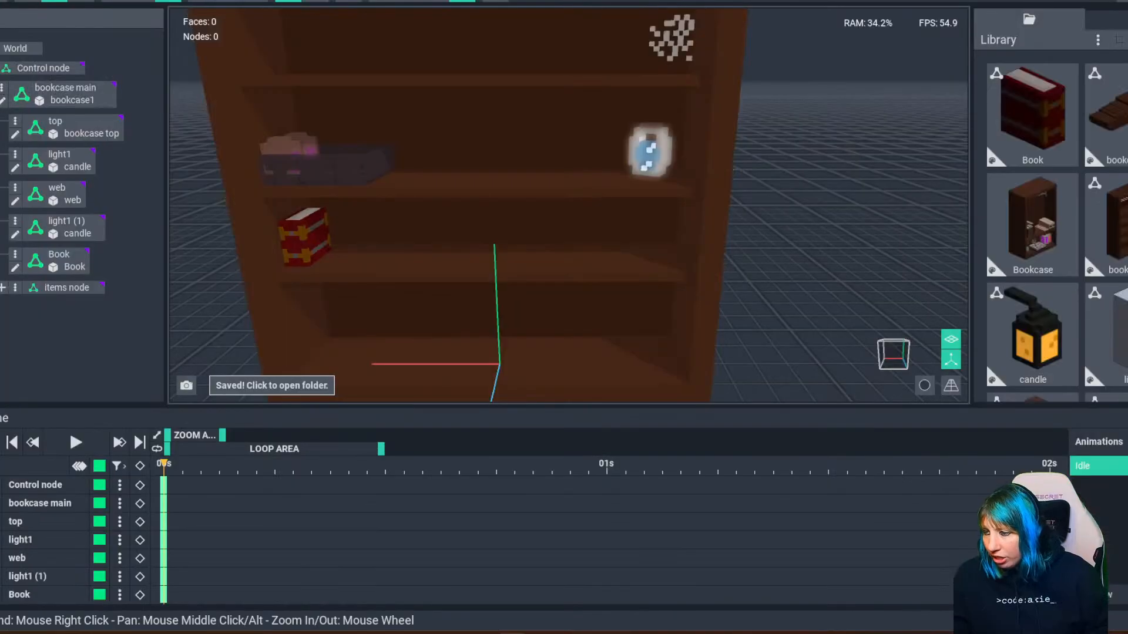
{"action": "scroll", "coordinate": [1049, 229], "scroll_direction": "down", "scroll_amount": 3}
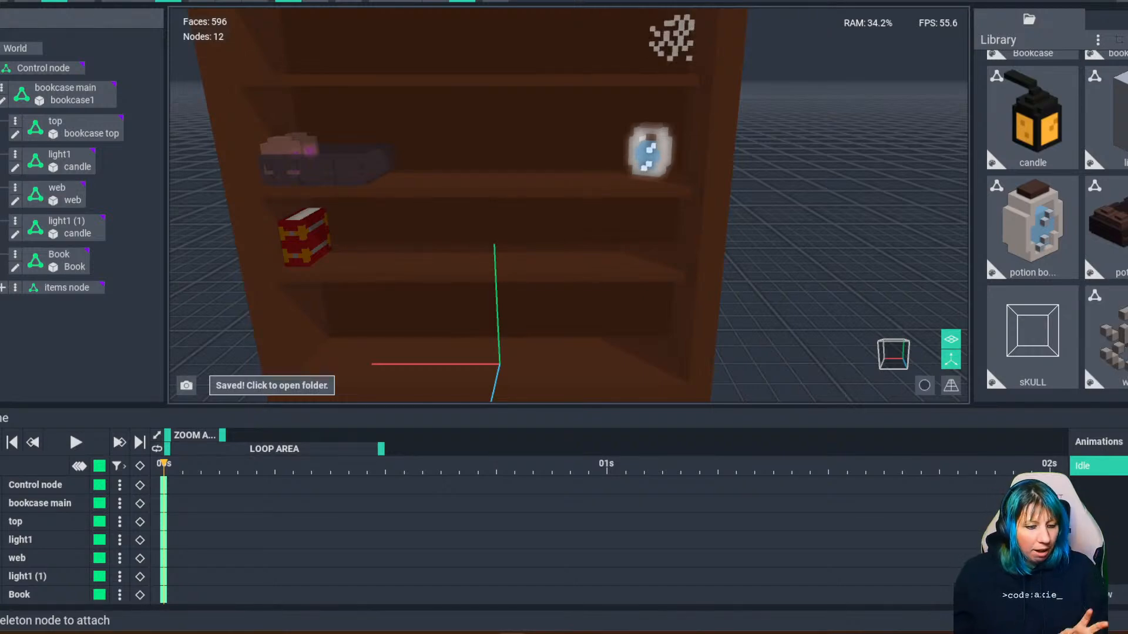
{"action": "left_click", "coordinate": [65, 93]}
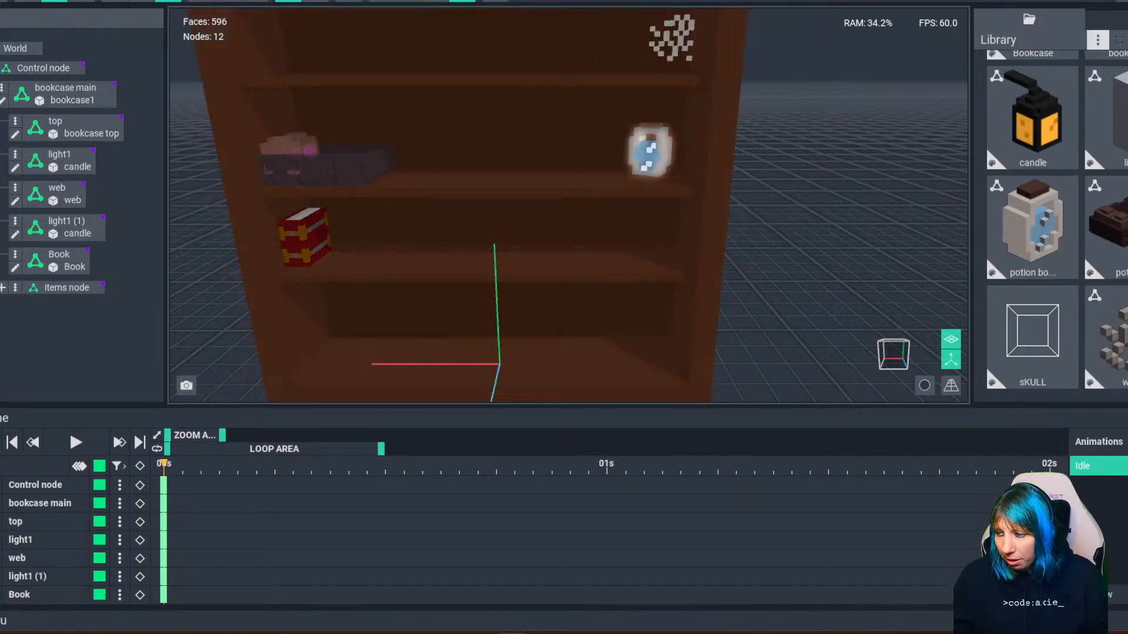
Create an empty library model named "book potion bottle", then save and close it.
{"action": "left_click", "coordinate": [1098, 39]}
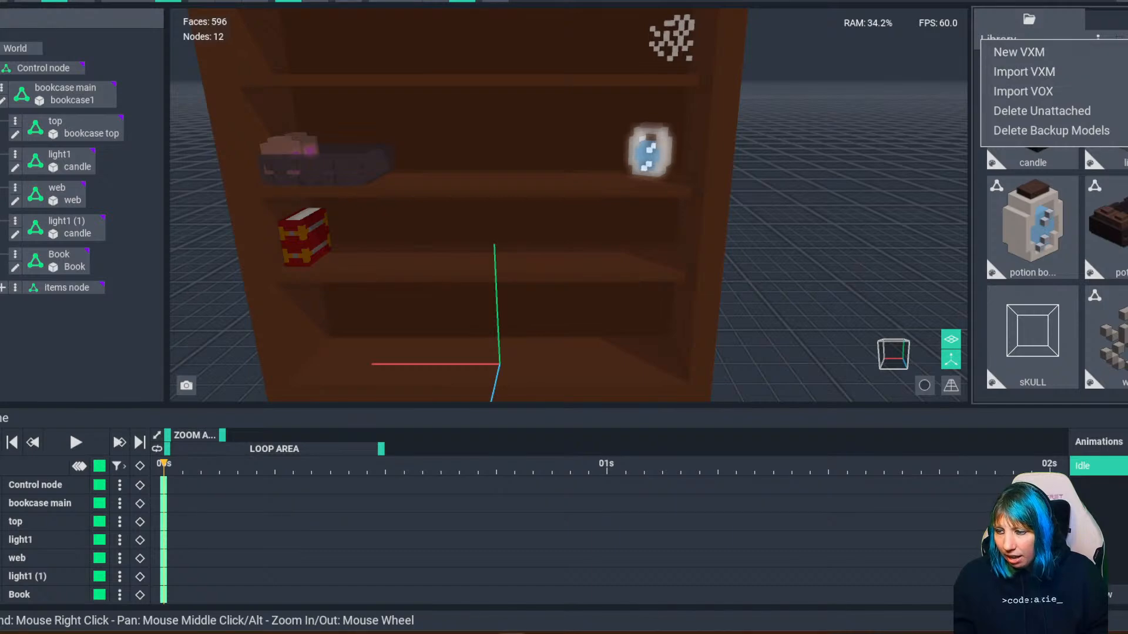
{"action": "left_click", "coordinate": [1098, 39]}
{"action": "left_click", "coordinate": [1098, 40]}
{"action": "left_click", "coordinate": [1018, 52]}
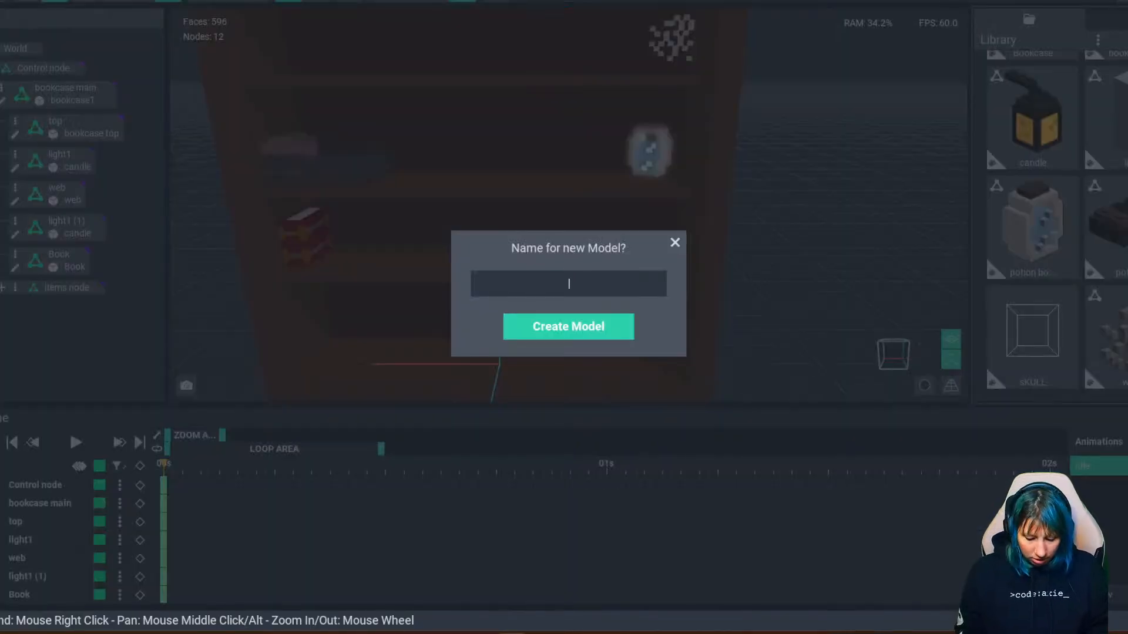
{"action": "type", "text": "book potion bottle"}
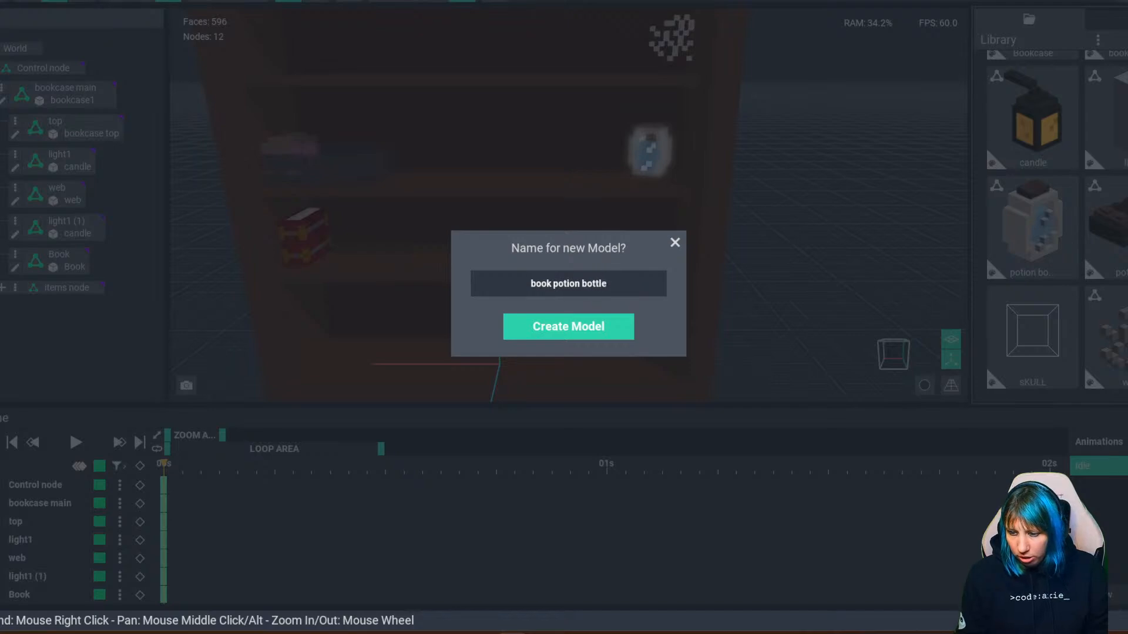
{"action": "key", "text": "Return"}
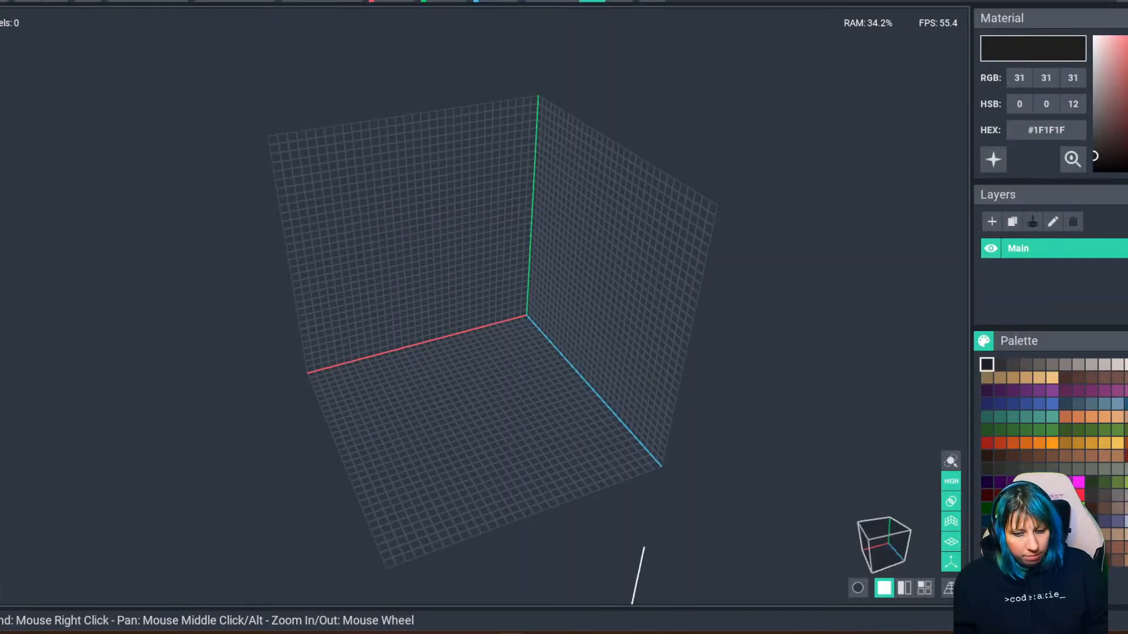
{"action": "key", "text": "ctrl+w"}
{"action": "key", "text": "Return"}
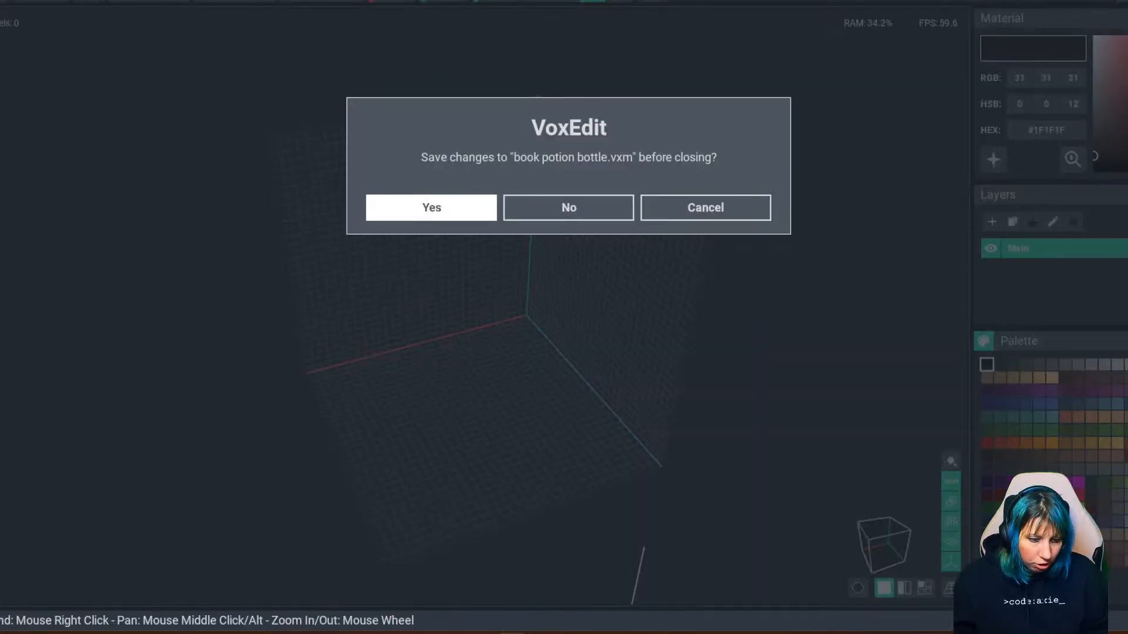
Create an empty library model named "wolf on shelf", saving it as it is closed.
{"action": "left_click", "coordinate": [1098, 39]}
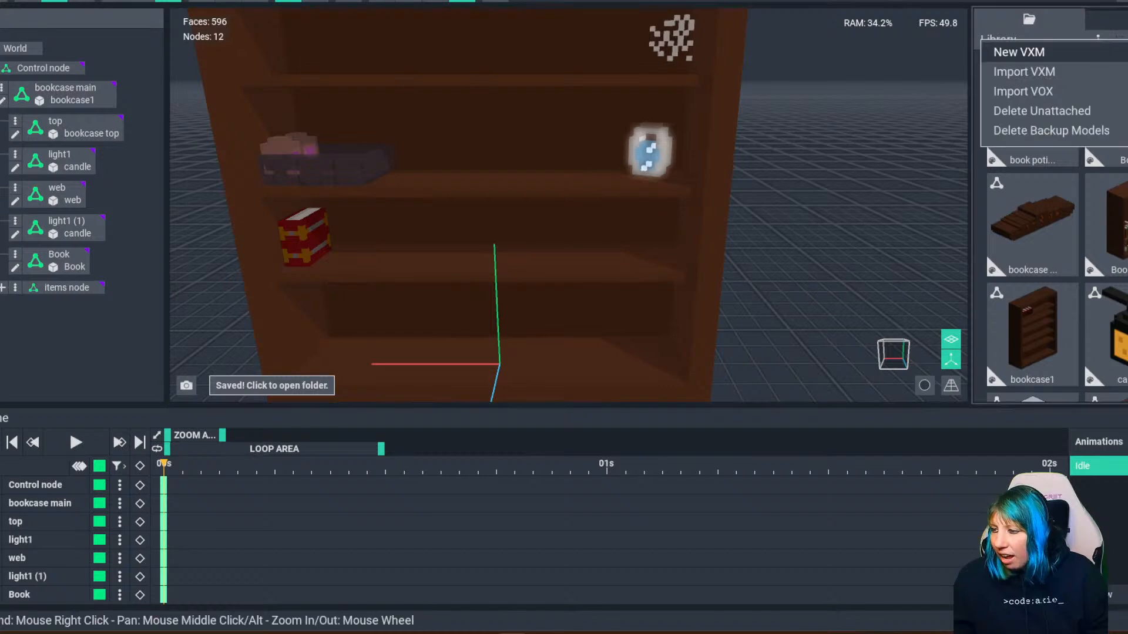
{"action": "left_click", "coordinate": [1016, 48]}
{"action": "type", "text": "wolf on shelf"}
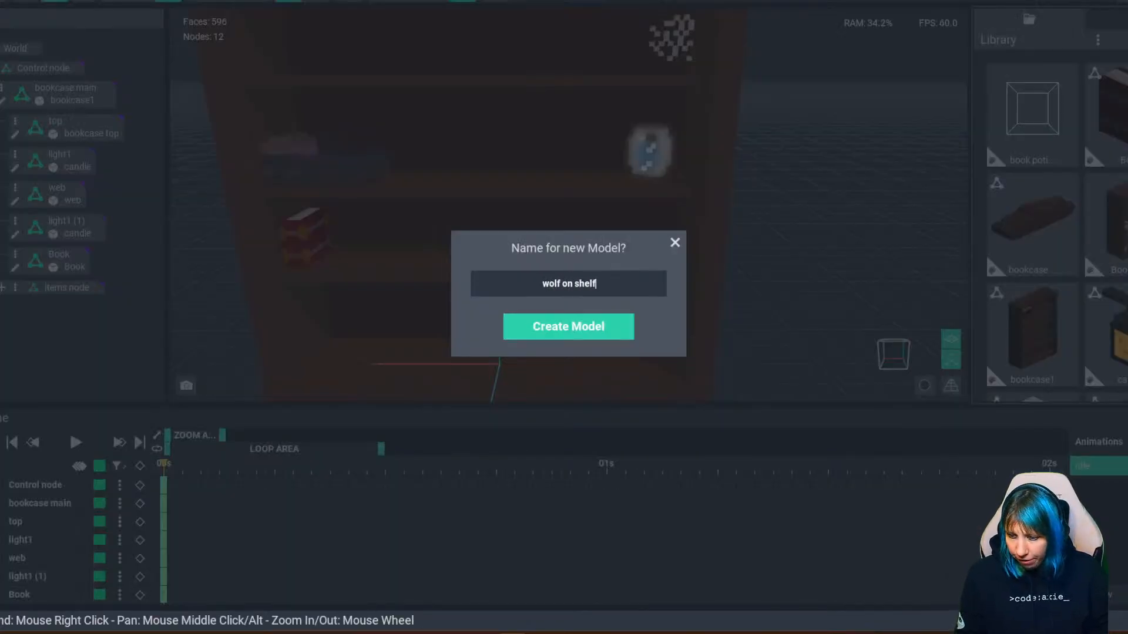
{"action": "key", "text": "Return"}
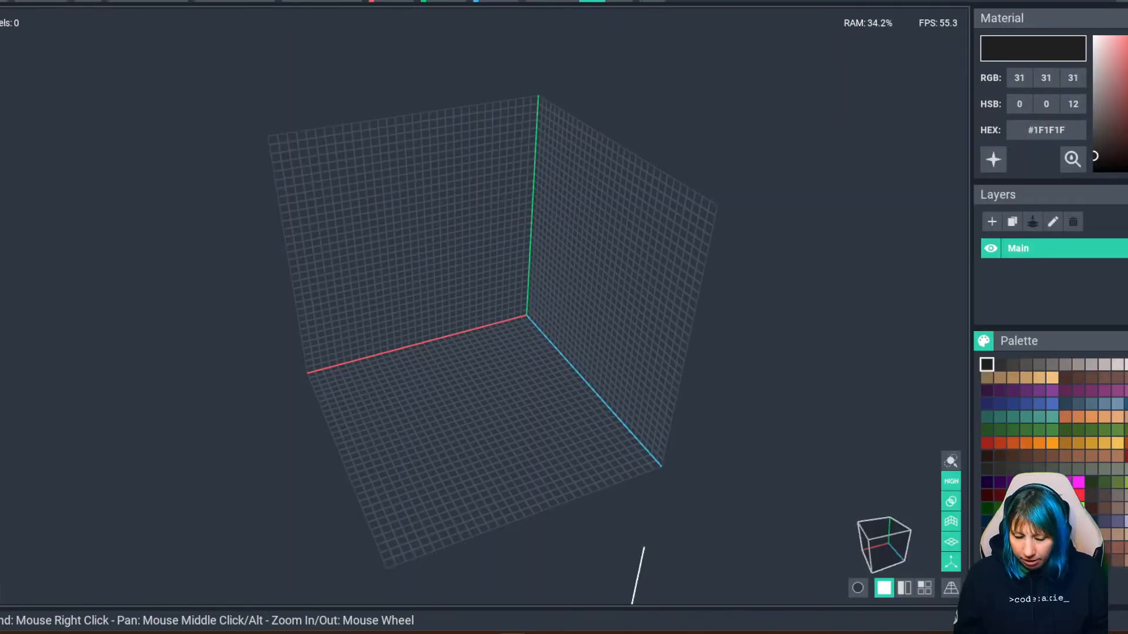
{"action": "left_click", "coordinate": [54, 2]}
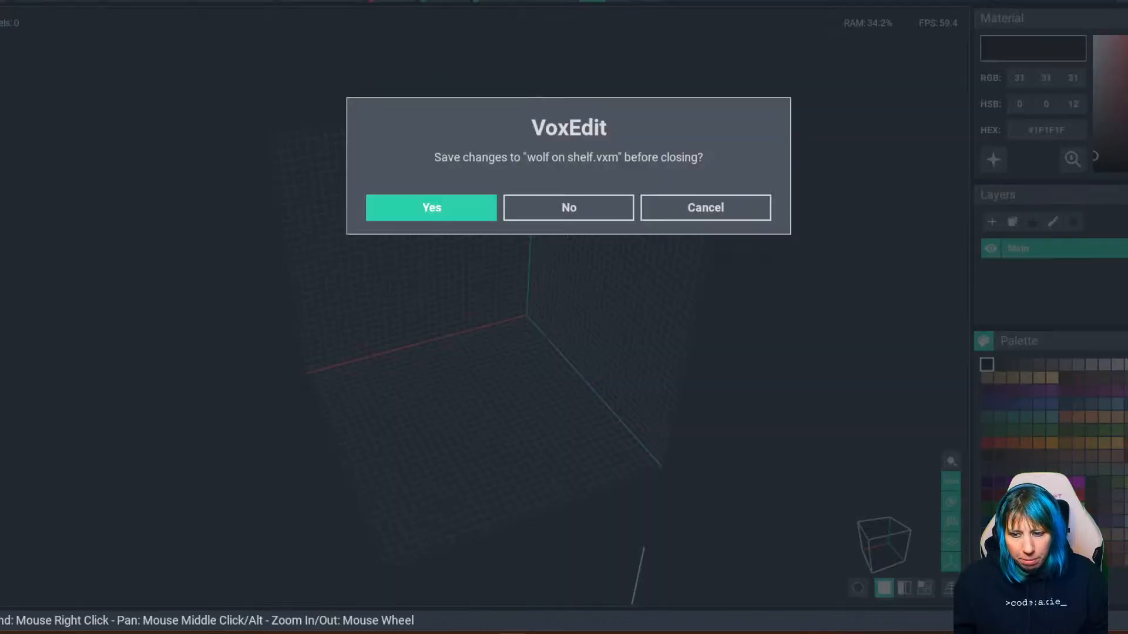
{"action": "left_click", "coordinate": [431, 208]}
{"action": "key", "text": "Escape"}
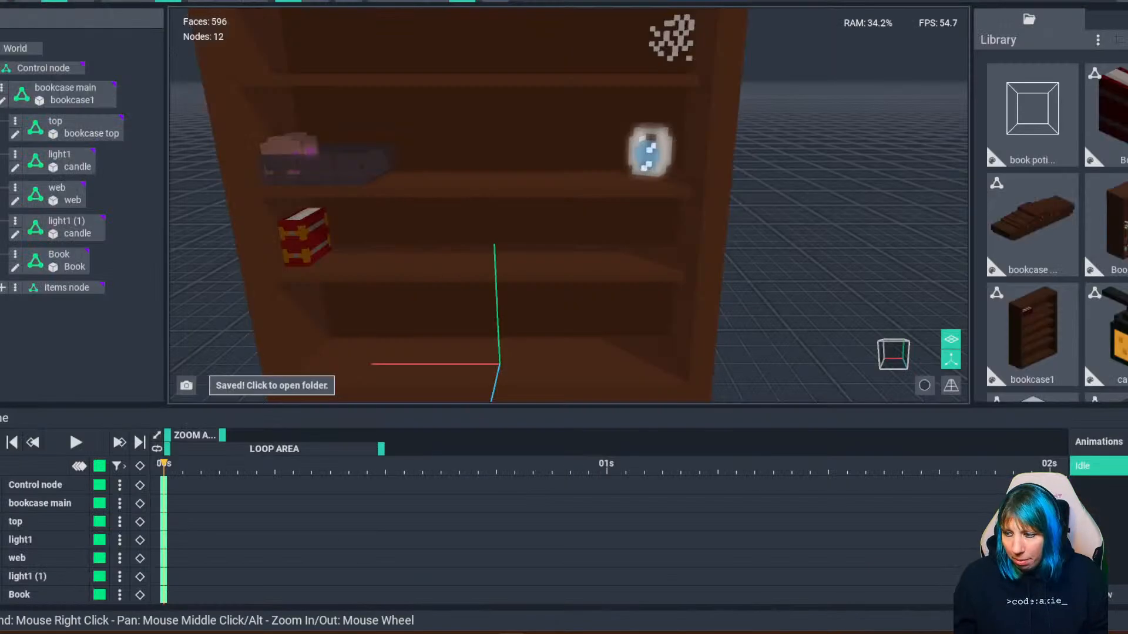
Create an empty library model named "pumpkin", saving it and returning to the scene.
{"action": "left_click", "coordinate": [1097, 40]}
{"action": "left_click", "coordinate": [1042, 64]}
{"action": "type", "text": "pumpkin"}
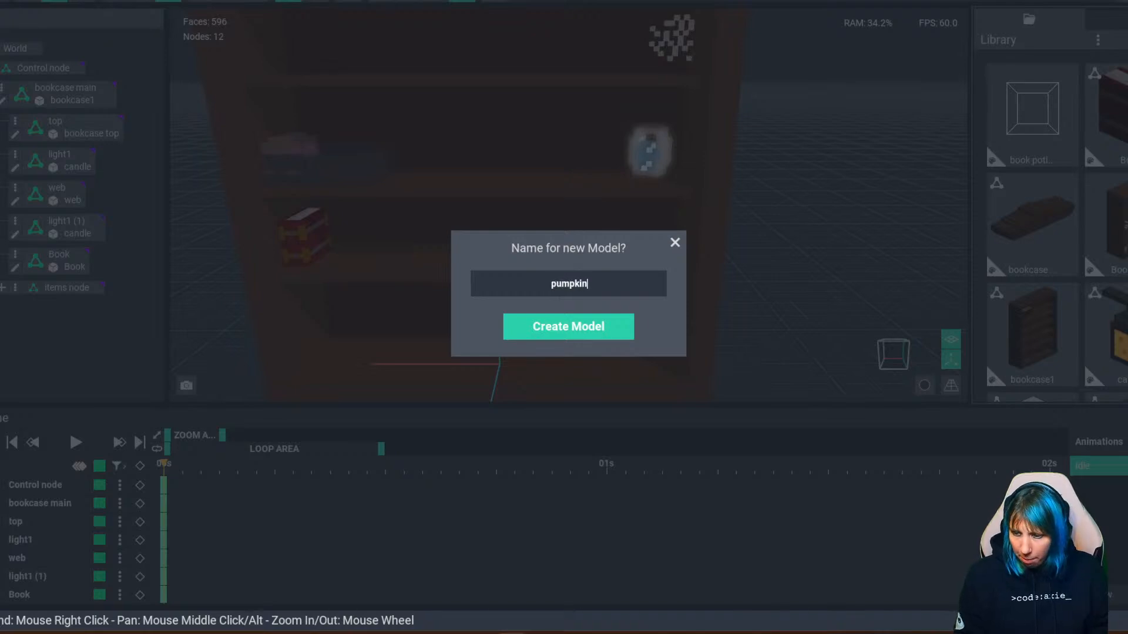
{"action": "key", "text": "Return"}
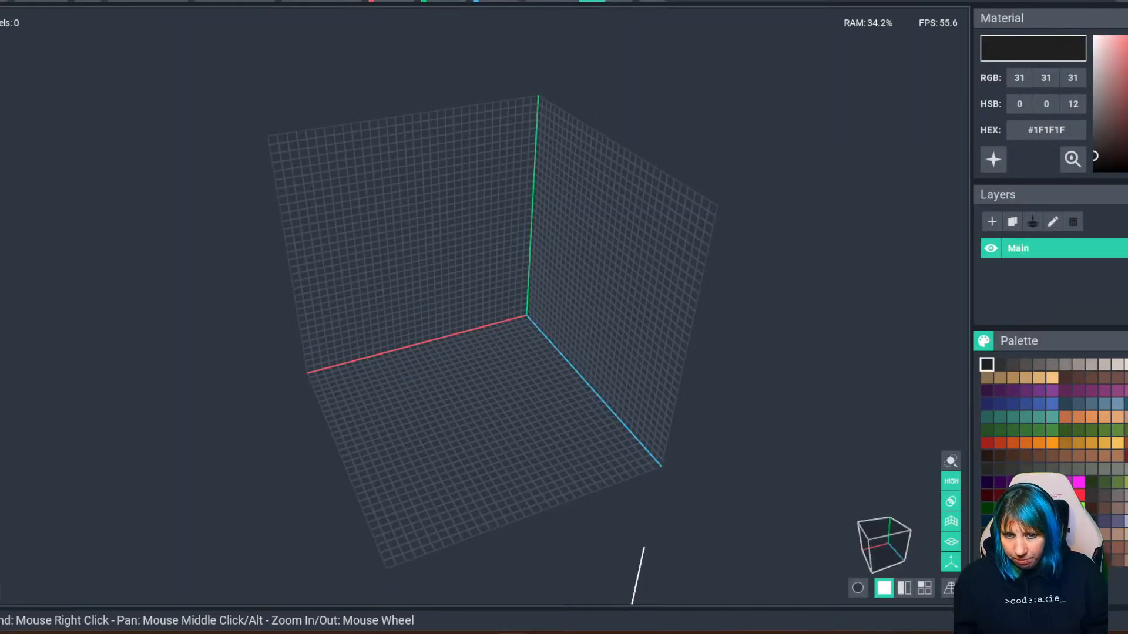
{"action": "key", "text": "ctrl+w"}
{"action": "left_click", "coordinate": [430, 208]}
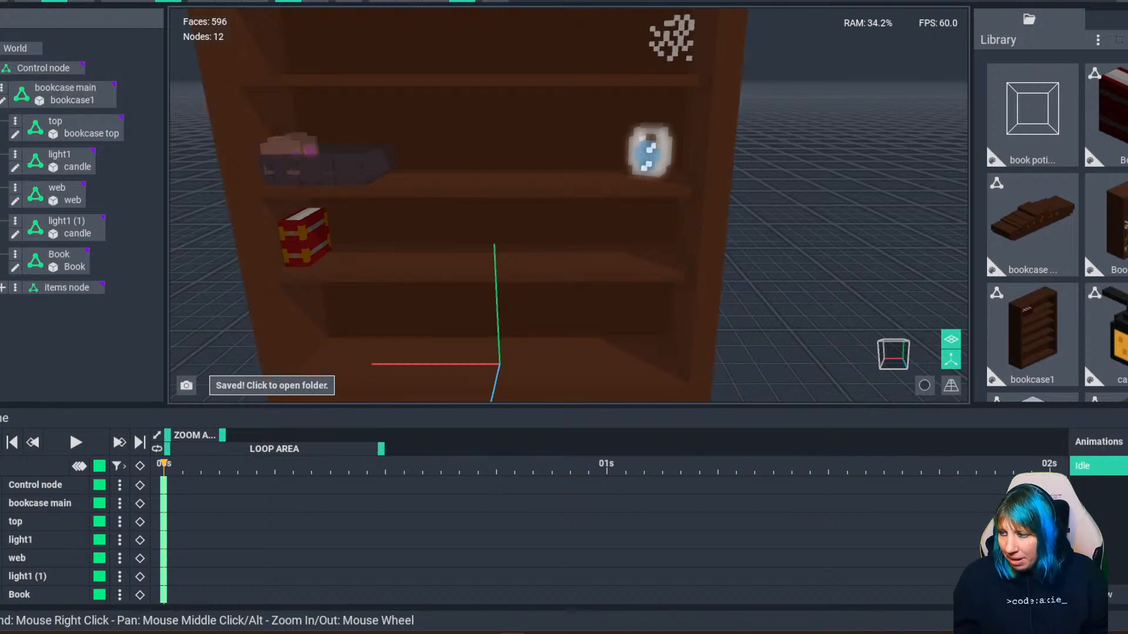
Create an empty library model named "spider", saving it and returning to the scene.
{"action": "left_click", "coordinate": [1097, 39]}
{"action": "left_click", "coordinate": [1025, 53]}
{"action": "type", "text": "spider"}
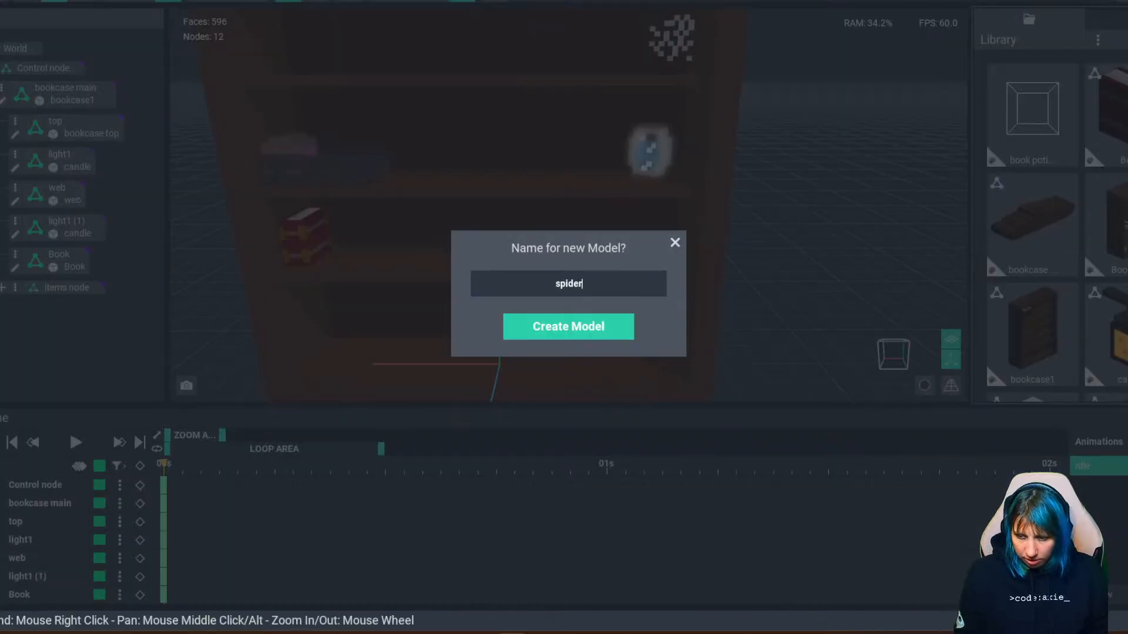
{"action": "key", "text": "Return"}
{"action": "key", "text": "ctrl+w"}
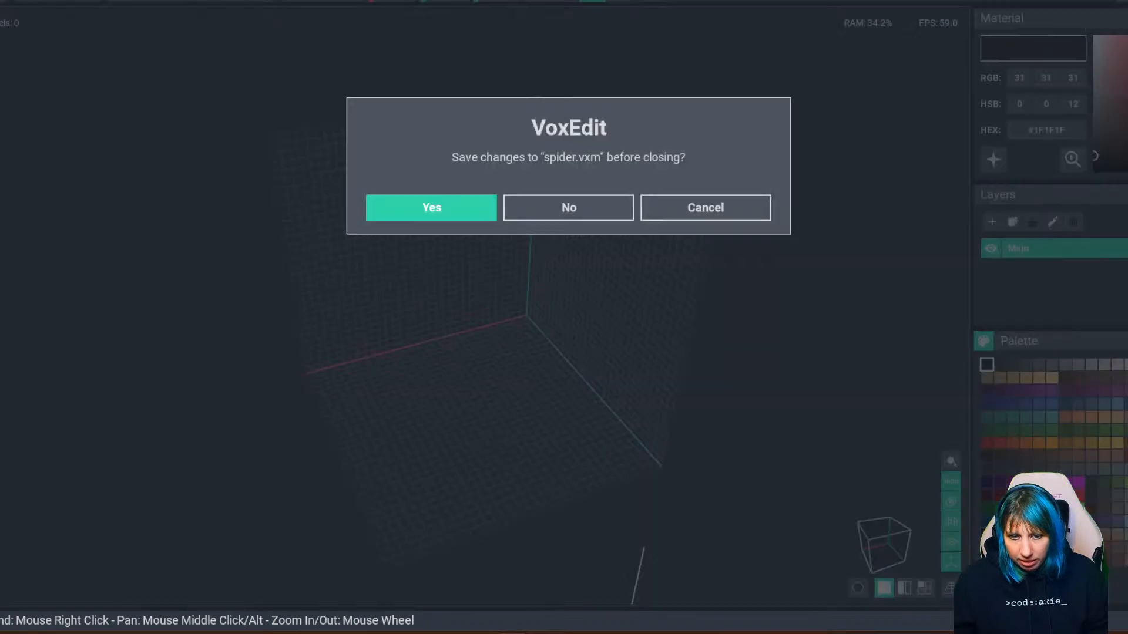
{"action": "left_click", "coordinate": [432, 207]}
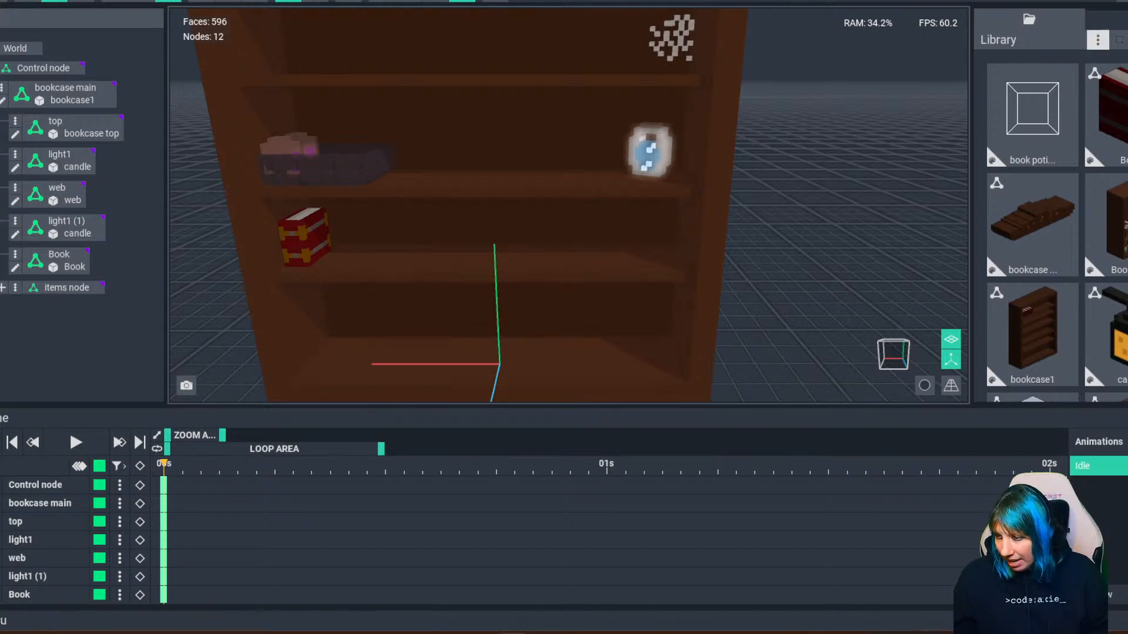
Create a new empty library model named "box".
{"action": "left_click", "coordinate": [1098, 39]}
{"action": "left_click", "coordinate": [1019, 50]}
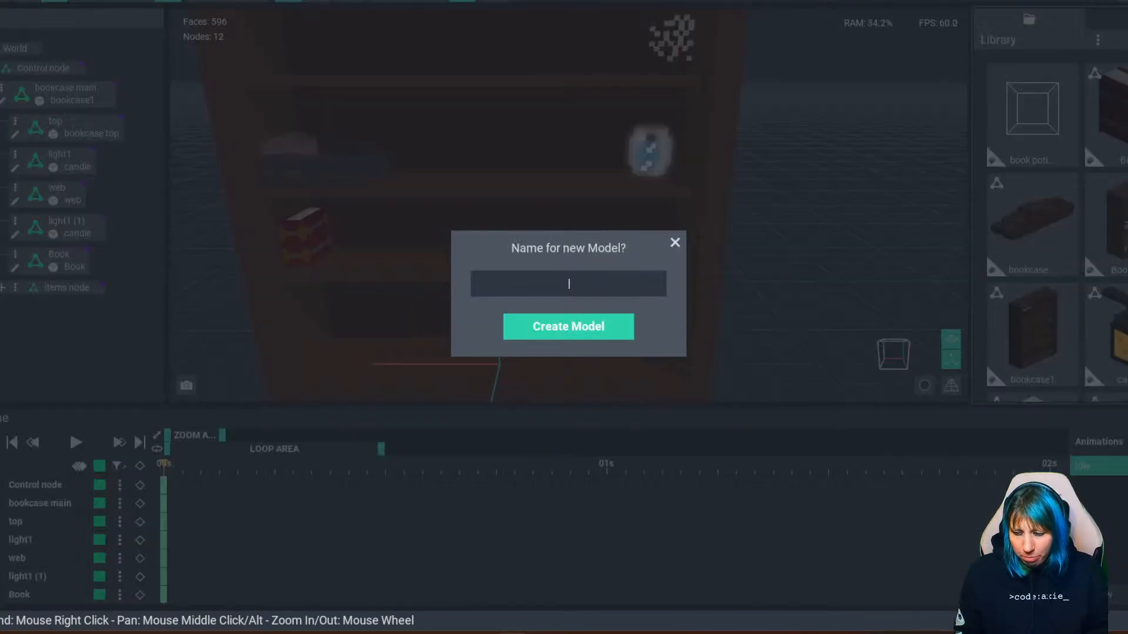
{"action": "type", "text": "box"}
{"action": "key", "text": "Return"}
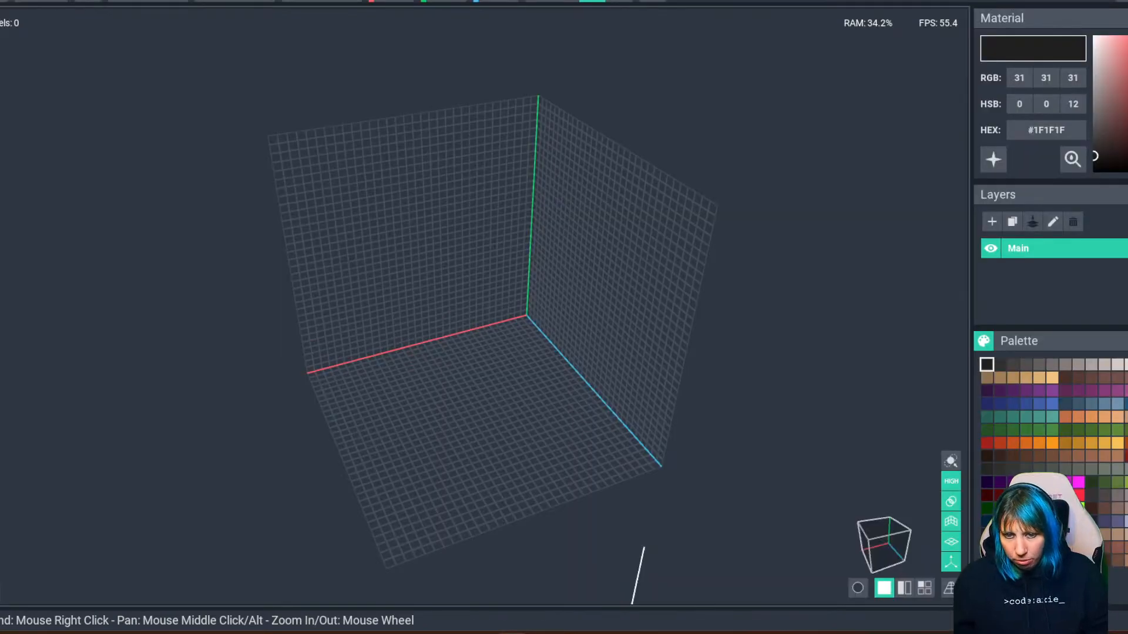
Save and close the box model, and create an empty library model named "picture", saving it on return to the scene.
{"action": "left_click", "coordinate": [54, 1]}
{"action": "left_click", "coordinate": [431, 208]}
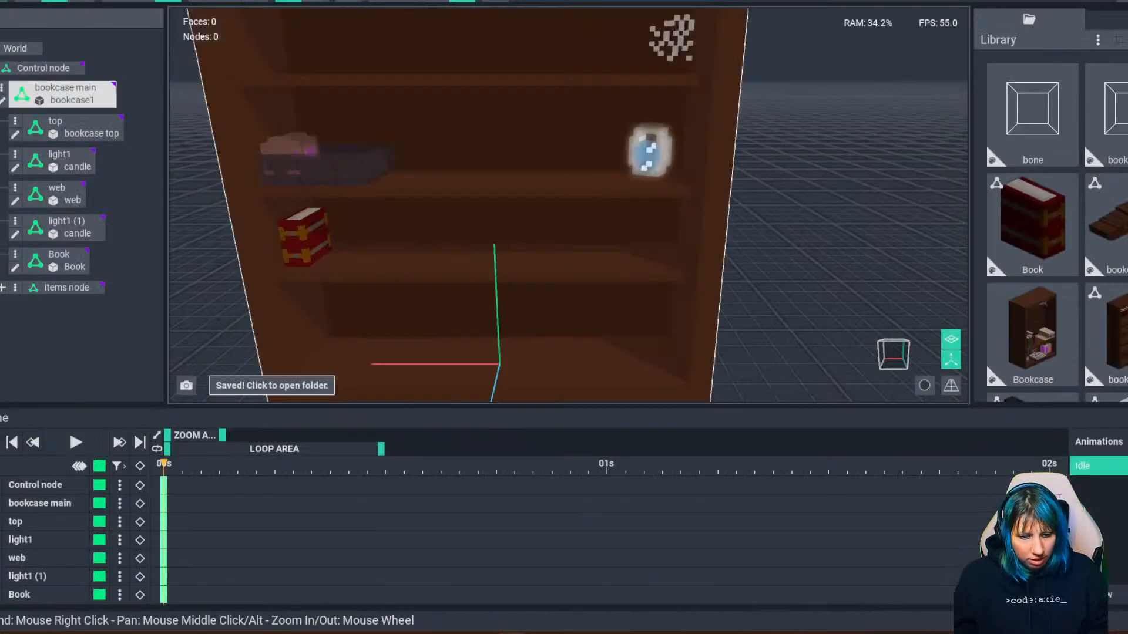
{"action": "left_click", "coordinate": [1098, 39]}
{"action": "left_click", "coordinate": [1003, 49]}
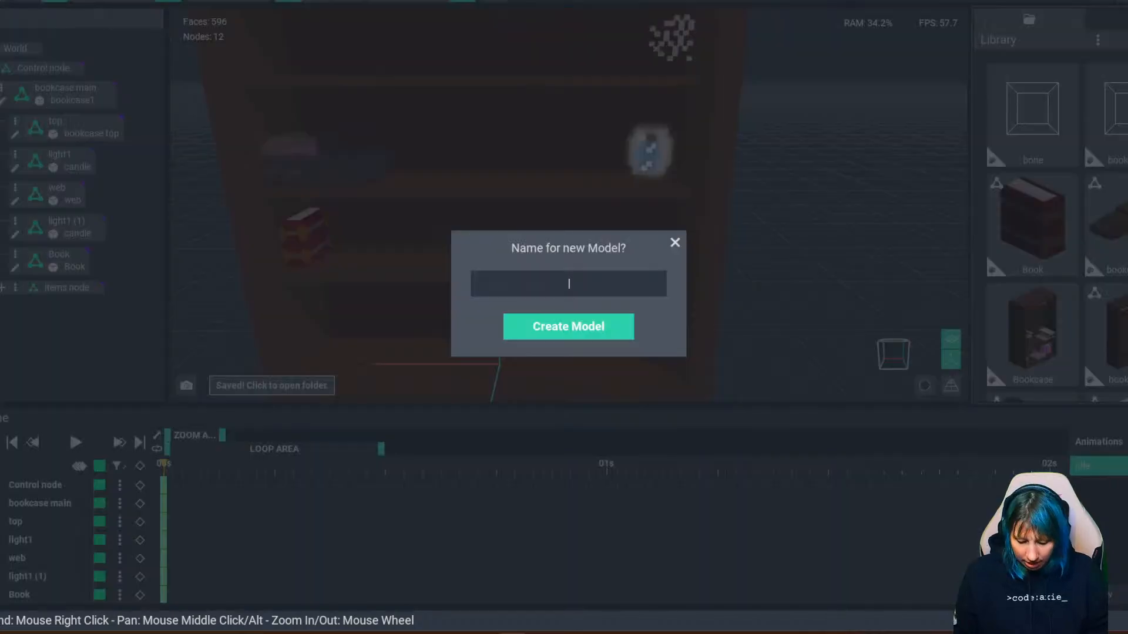
{"action": "type", "text": "picture"}
{"action": "key", "text": "Return"}
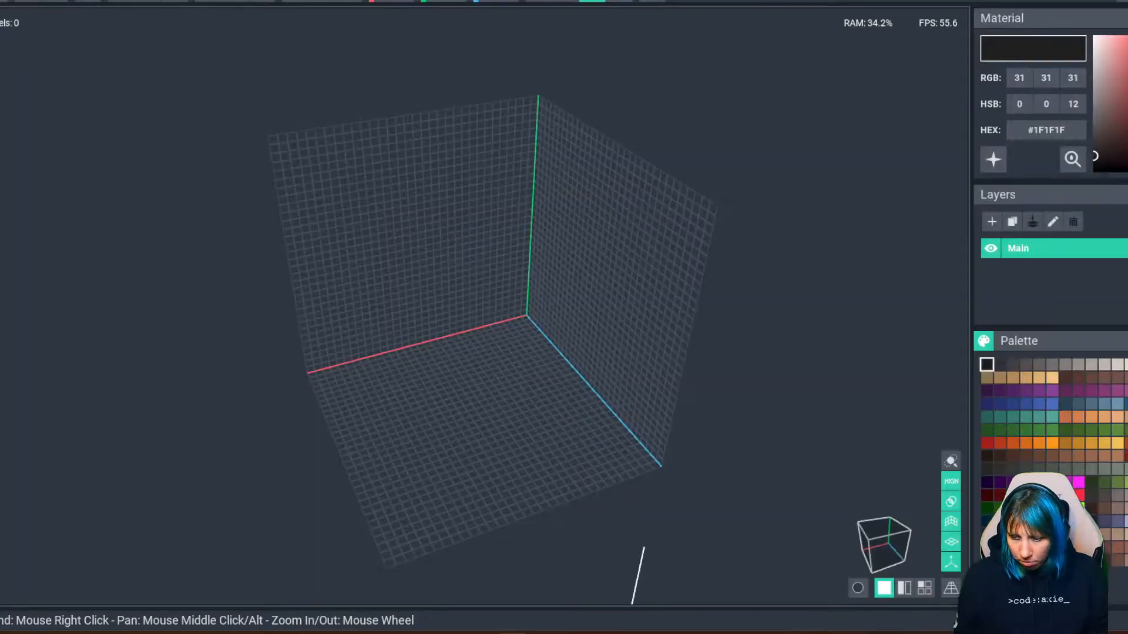
{"action": "left_click", "coordinate": [54, 3]}
{"action": "left_click", "coordinate": [431, 207]}
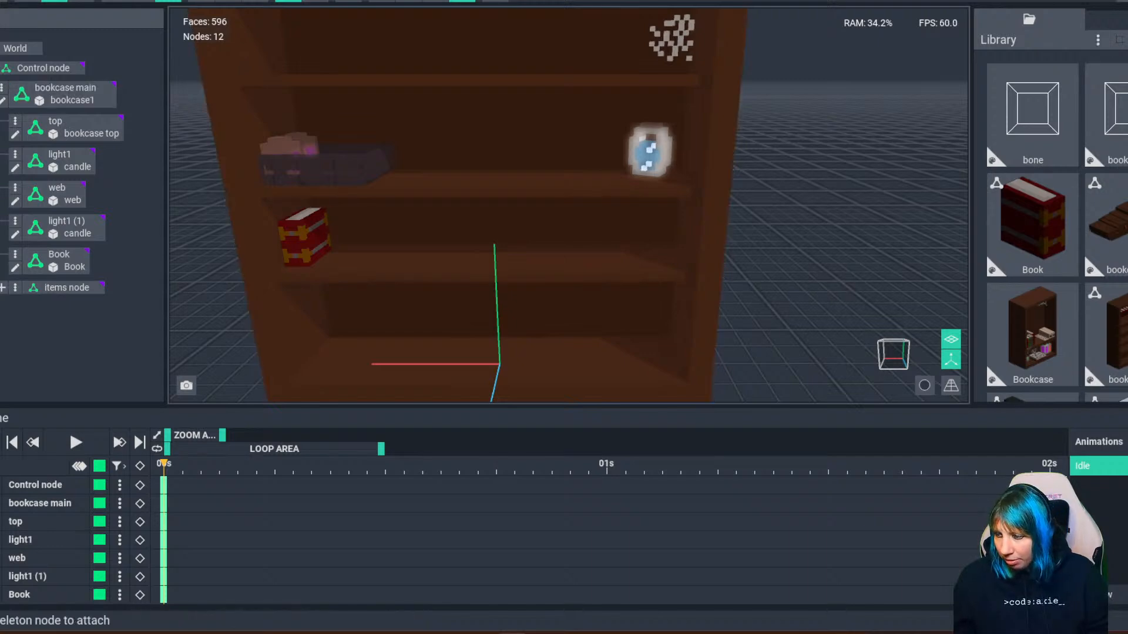
Save the bookcase asset and create an empty library model named "deco", saving it on return to the scene.
{"action": "scroll", "coordinate": [1051, 226], "scroll_direction": "down", "scroll_amount": 3}
{"action": "scroll", "coordinate": [1052, 226], "scroll_direction": "down", "scroll_amount": 5}
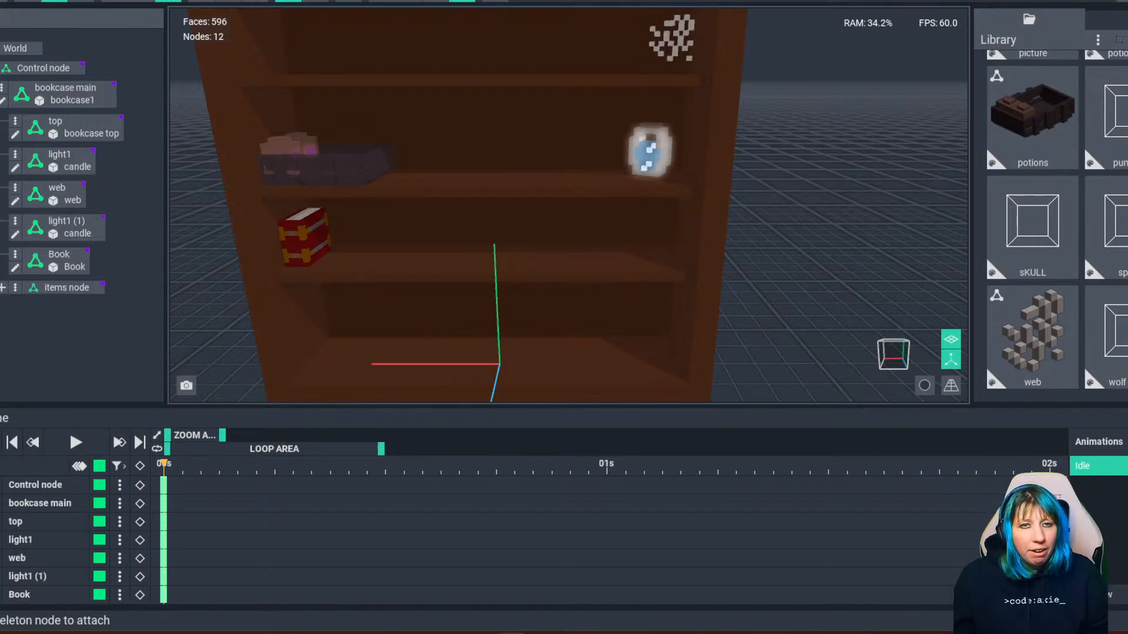
{"action": "key", "text": "ctrl+s"}
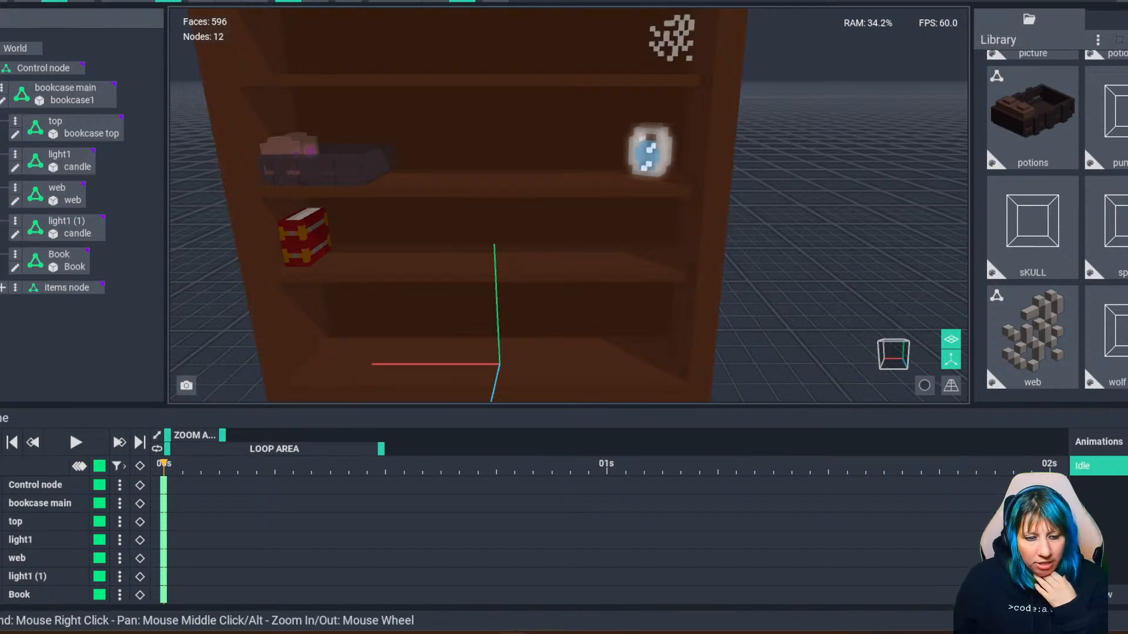
{"action": "left_click", "coordinate": [1097, 40]}
{"action": "left_click", "coordinate": [999, 51]}
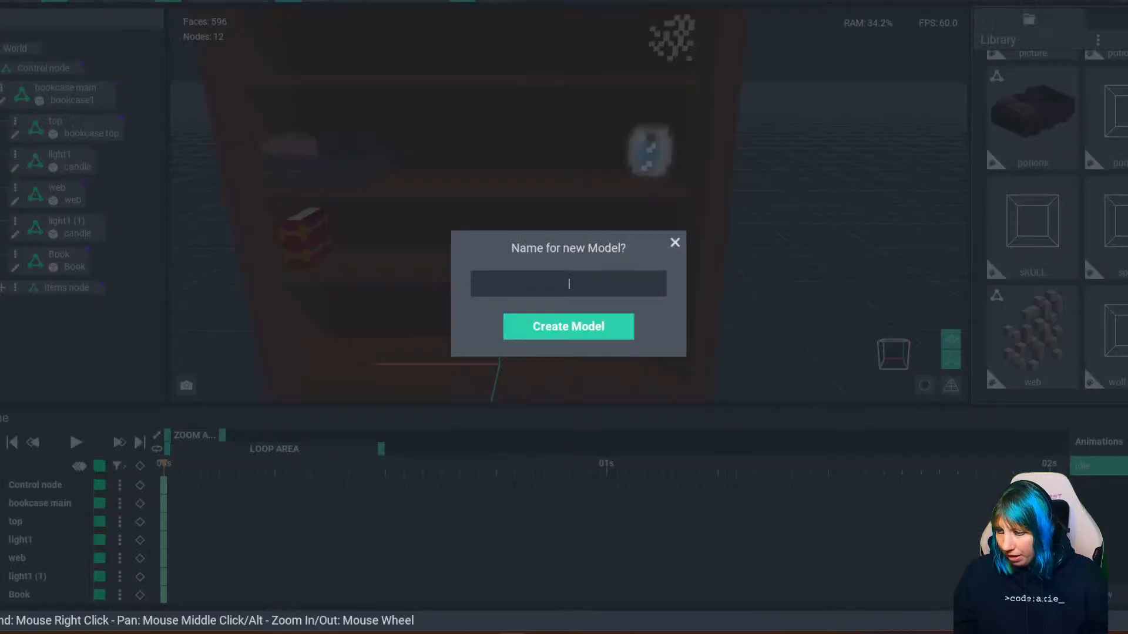
{"action": "type", "text": "deco"}
{"action": "key", "text": "Return"}
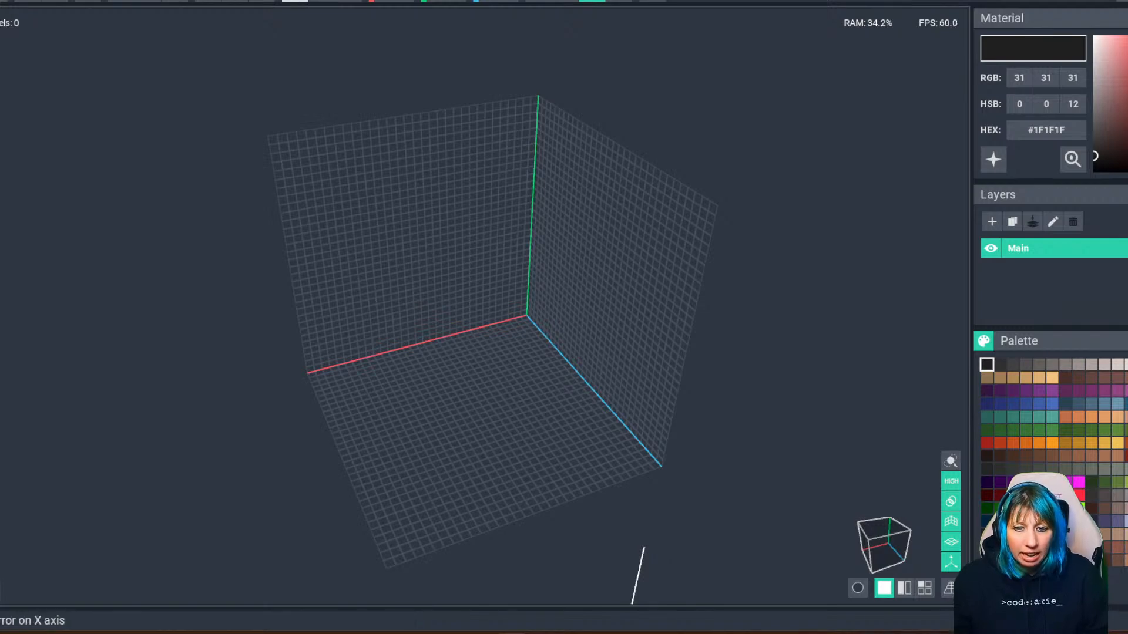
{"action": "left_click", "coordinate": [371, 1]}
{"action": "left_click", "coordinate": [431, 208]}
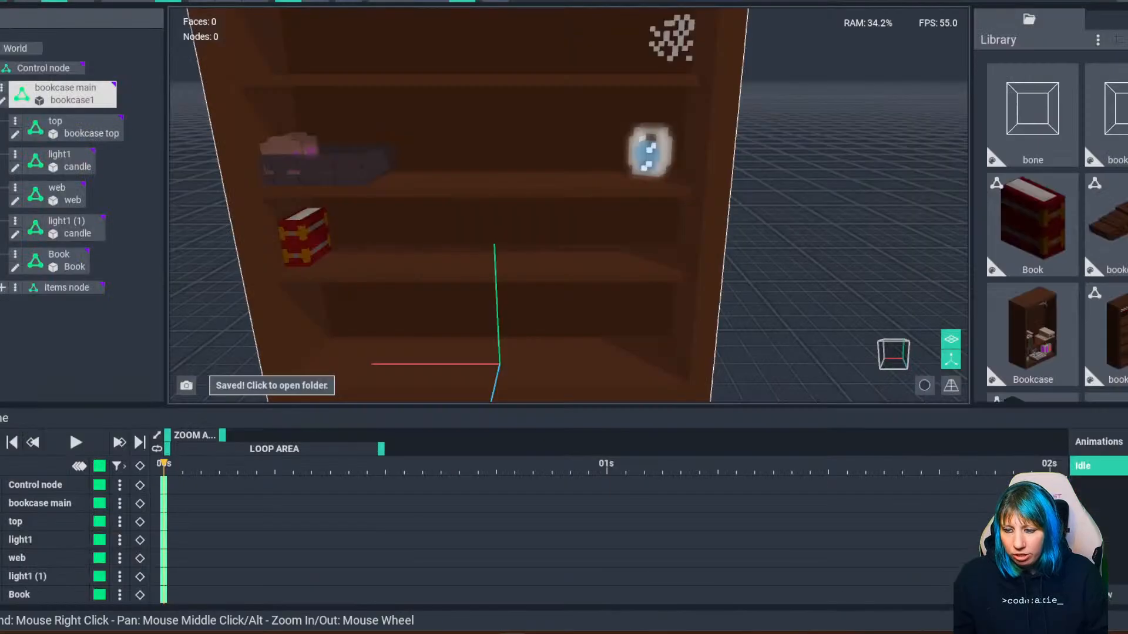
Save and close the bookcase asset, and open the bookmarked asset Duck 3.vxr.
{"action": "left_click", "coordinate": [372, 0]}
{"action": "left_click", "coordinate": [431, 208]}
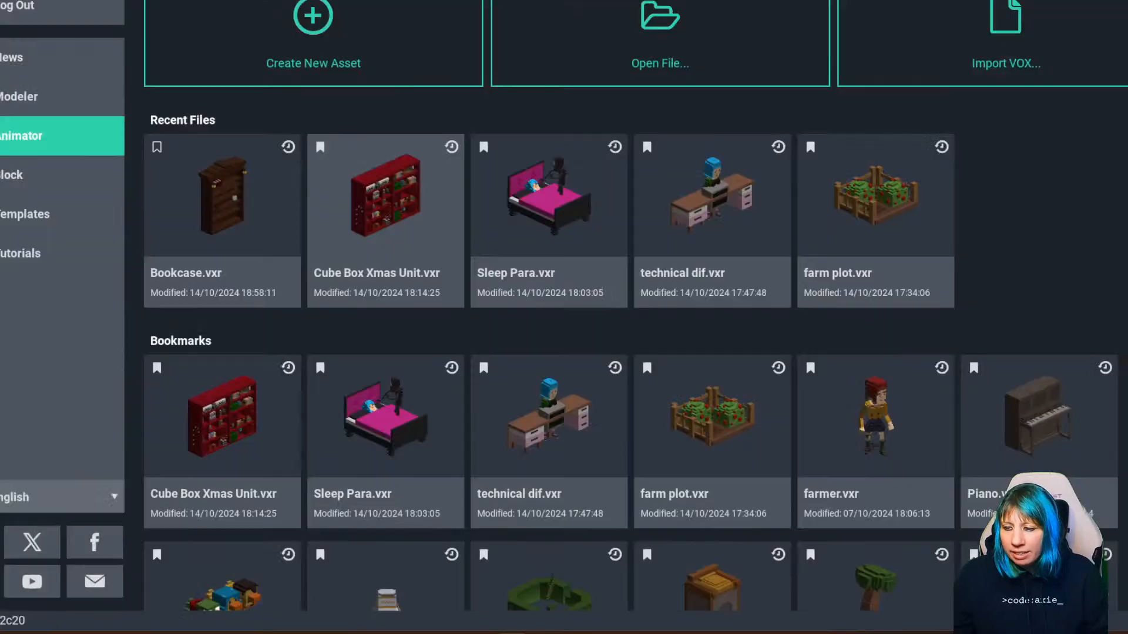
{"action": "scroll", "coordinate": [710, 382], "scroll_direction": "down", "scroll_amount": 3}
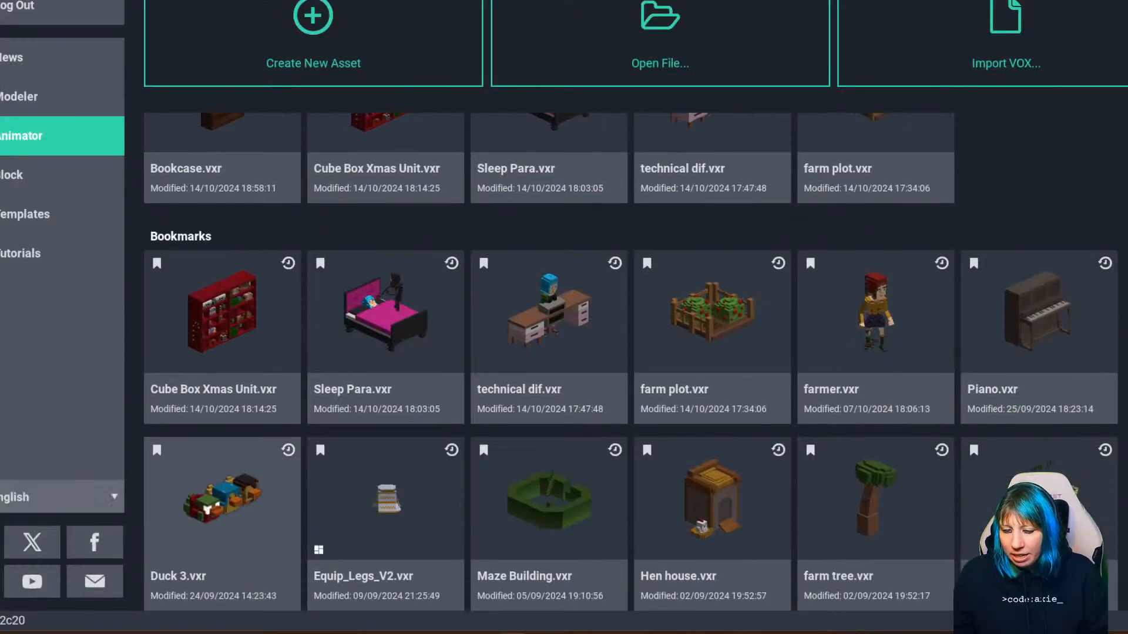
{"action": "left_click", "coordinate": [214, 517]}
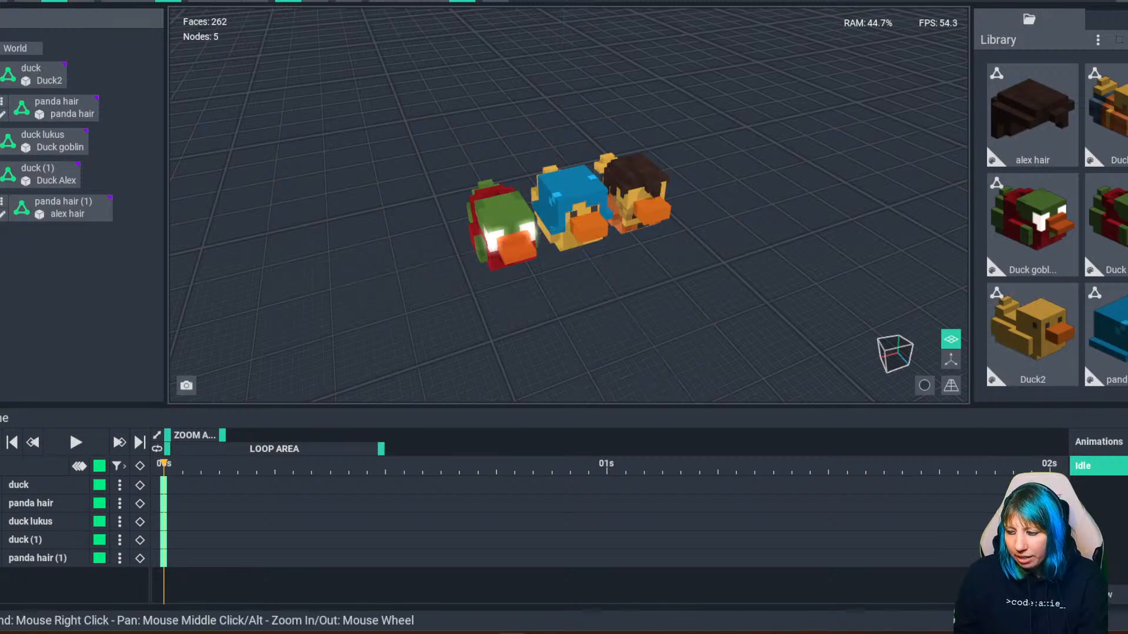
Examine the three duck models from the front, selecting the brown-haired duck and the goblin duck.
{"action": "mouse_move", "coordinate": [565, 226]}
{"action": "right_mouse_down"}
{"action": "mouse_move", "coordinate": [622, 226]}
{"action": "mouse_move", "coordinate": [499, 217]}
{"action": "mouse_move", "coordinate": [565, 220]}
{"action": "right_mouse_up"}
{"action": "scroll", "coordinate": [565, 226], "scroll_direction": "up", "scroll_amount": 2}
{"action": "scroll", "coordinate": [568, 226], "scroll_direction": "up", "scroll_amount": 1}
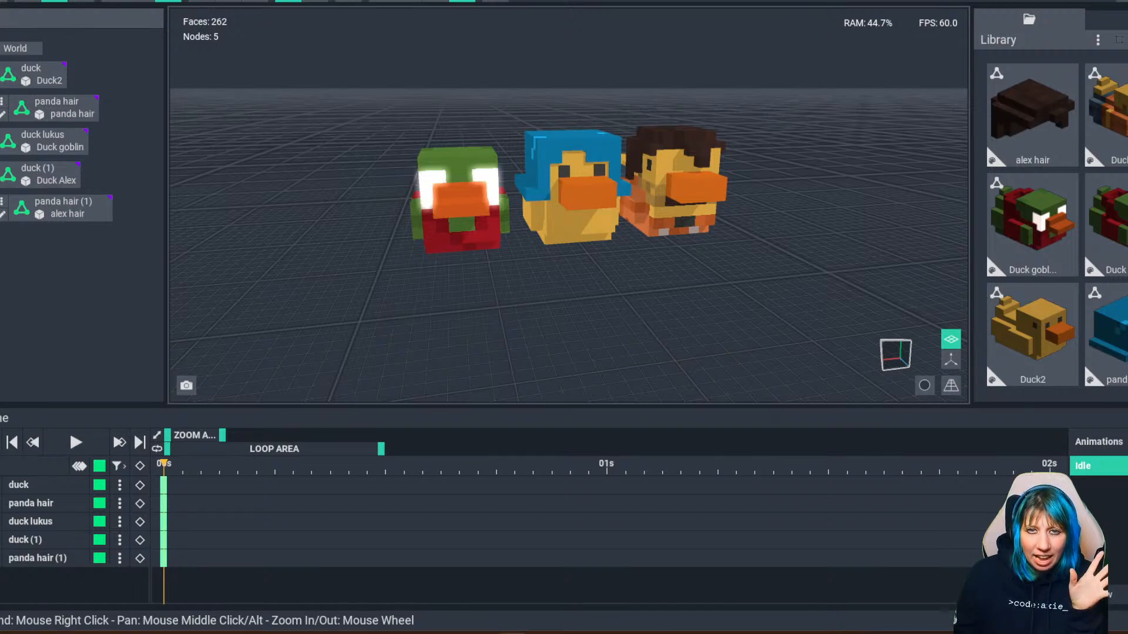
{"action": "right_click_drag", "start_coordinate": [546, 242], "coordinate": [546, 241]}
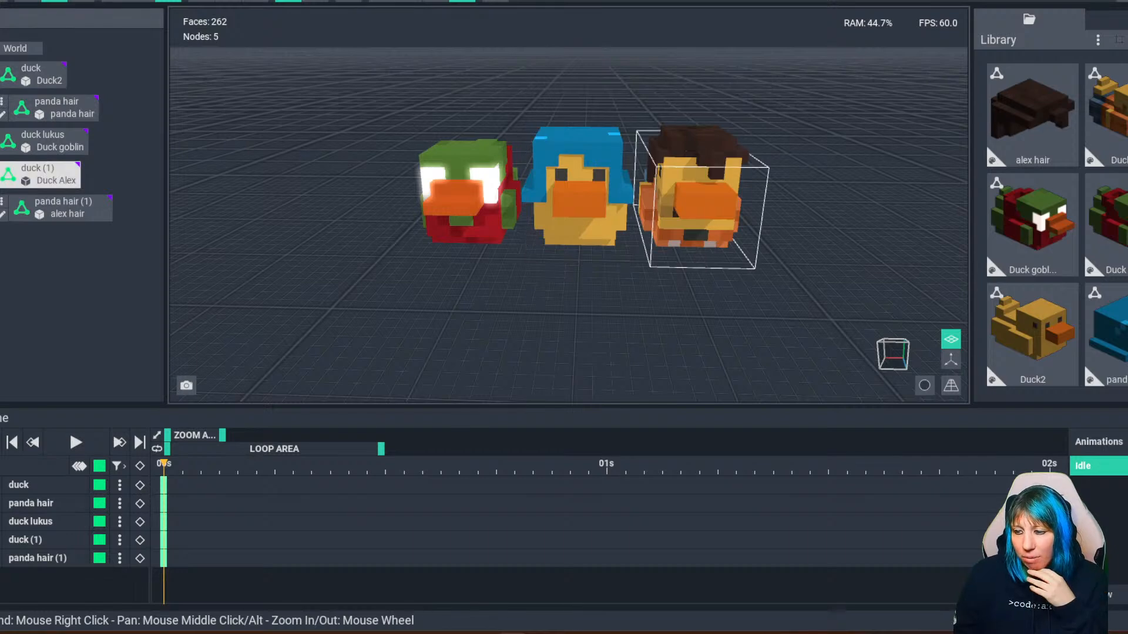
{"action": "left_click", "coordinate": [699, 205]}
{"action": "left_click", "coordinate": [463, 203]}
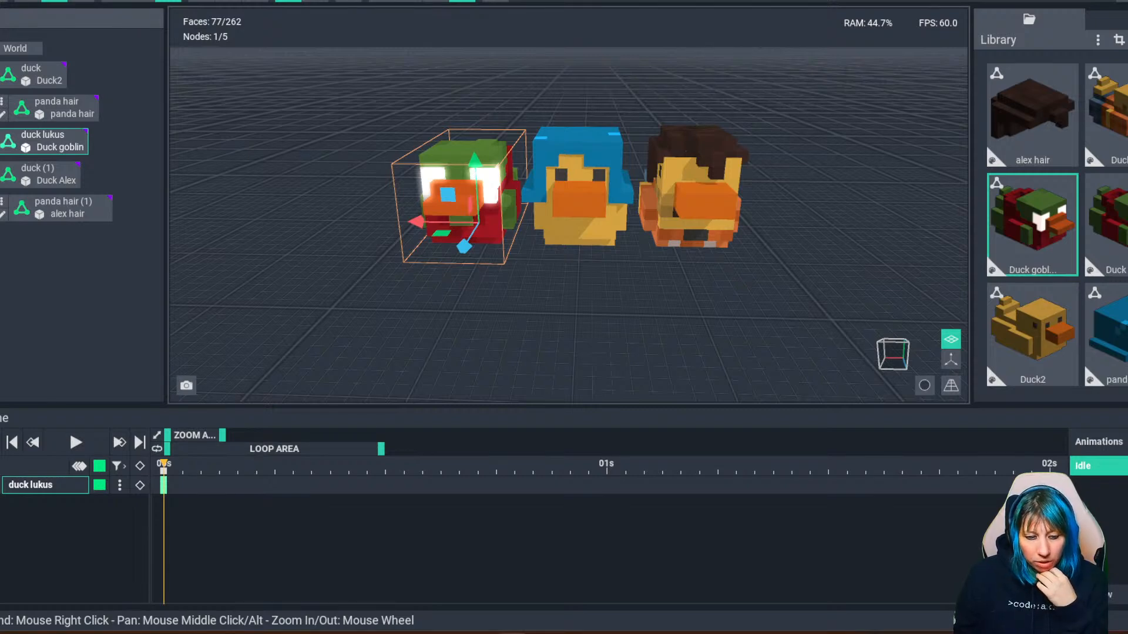
Close Duck 3.vxr with its changes saved and reopen Bookcase.vxr.
{"action": "key", "text": "ctrl+w"}
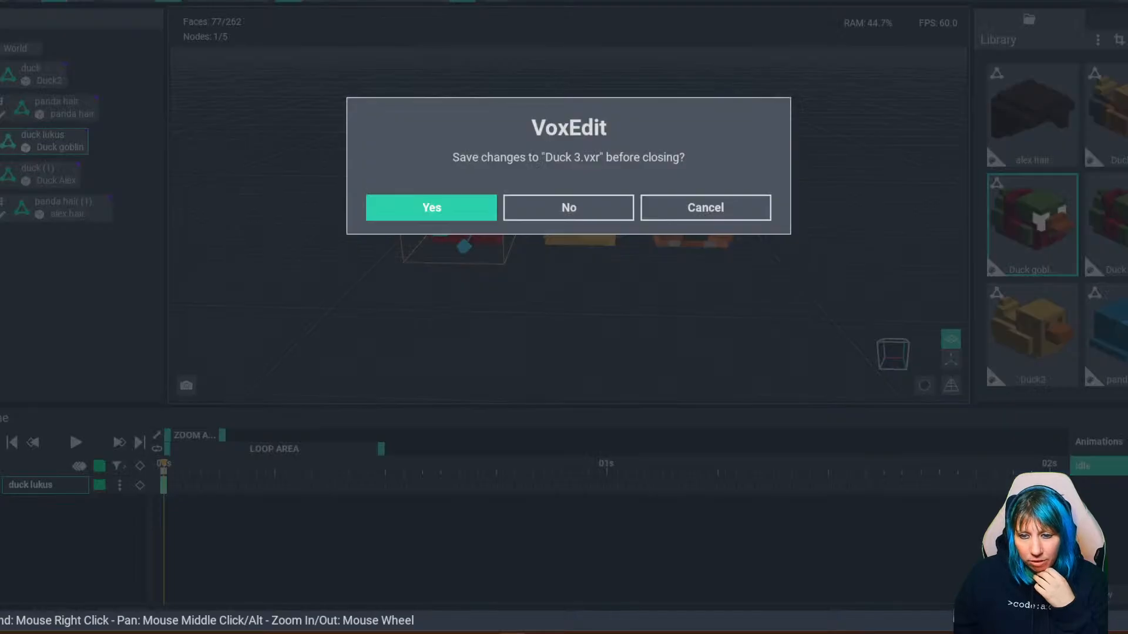
{"action": "left_click", "coordinate": [476, 206]}
{"action": "left_click", "coordinate": [398, 198]}
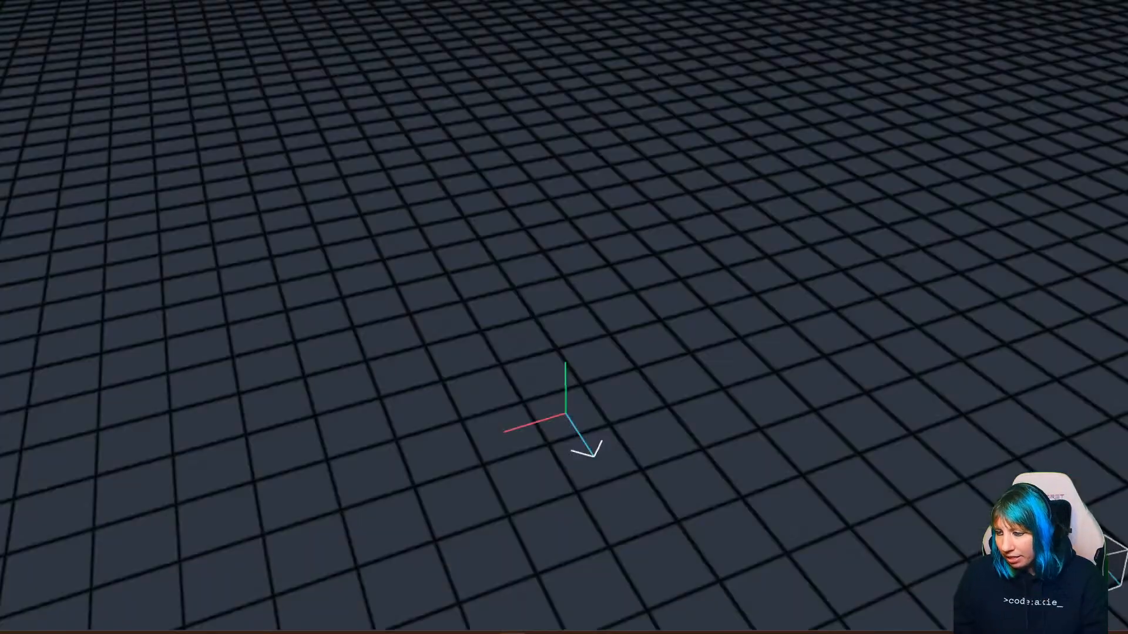
Create an empty library model named "key", saving it as it is closed.
{"action": "left_click", "coordinate": [1097, 39]}
{"action": "left_click", "coordinate": [1023, 51]}
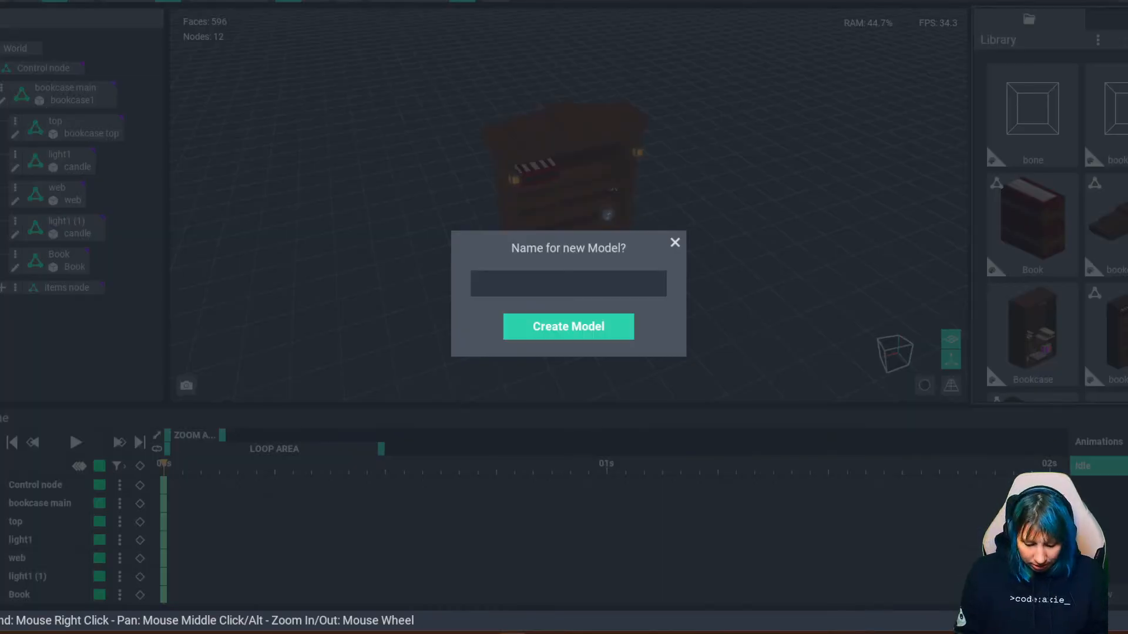
{"action": "type", "text": "key"}
{"action": "key", "text": "Return"}
{"action": "key", "text": "ctrl+w"}
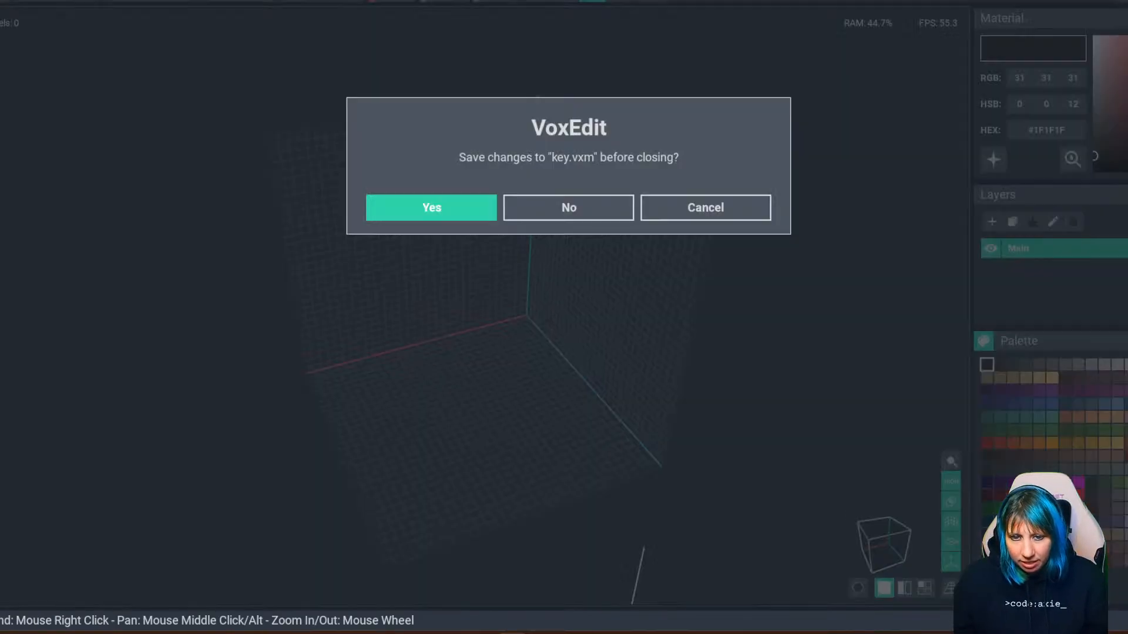
{"action": "left_click", "coordinate": [430, 207]}
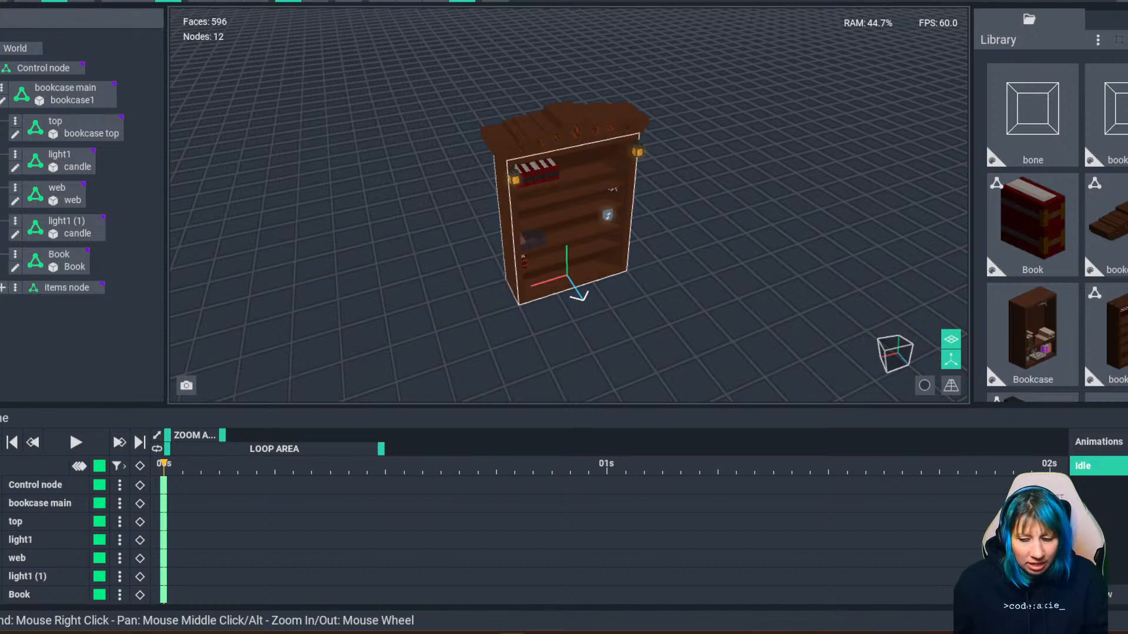
Create an empty library model named "scale", saving it and returning to the bookcase scene.
{"action": "left_click", "coordinate": [1097, 39]}
{"action": "left_click", "coordinate": [1016, 55]}
{"action": "type", "text": "scale"}
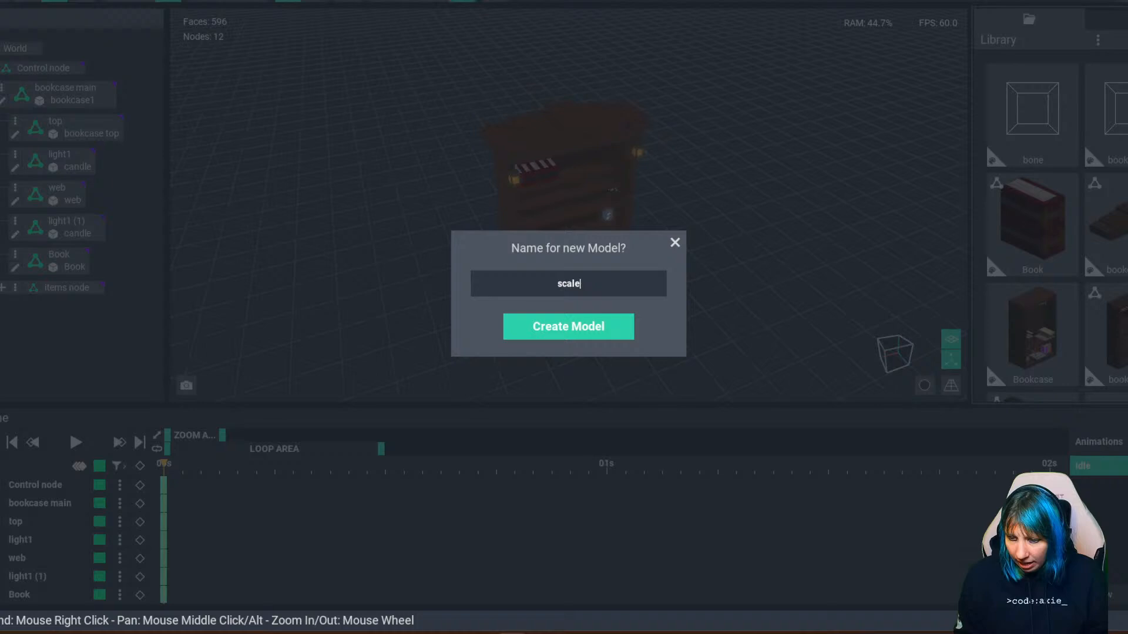
{"action": "key", "text": "Return"}
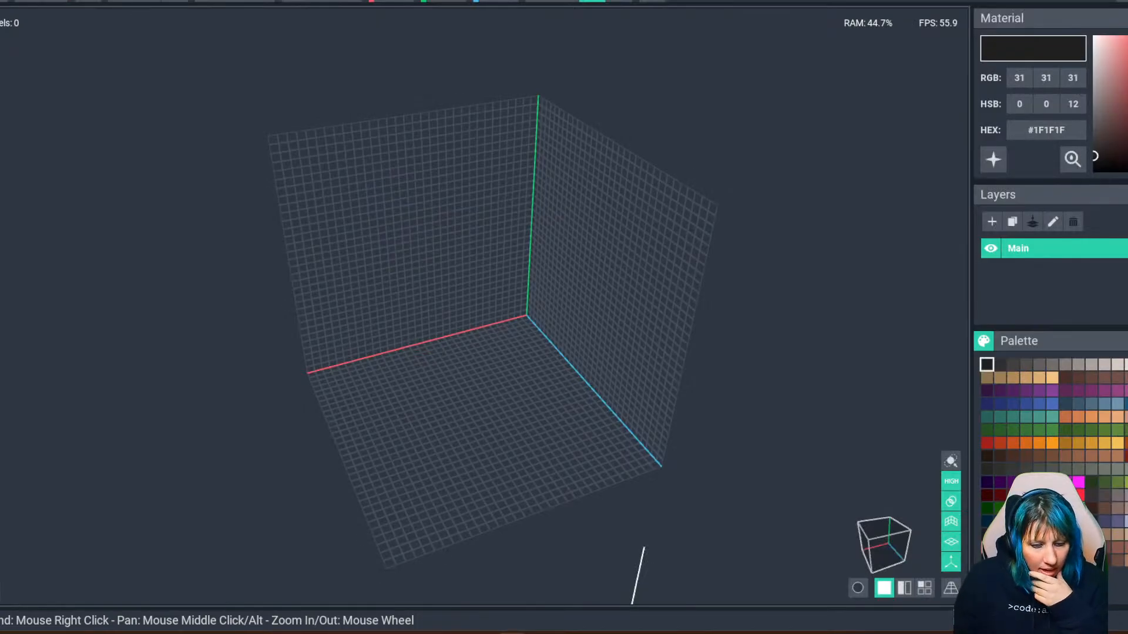
{"action": "key", "text": "ctrl+w"}
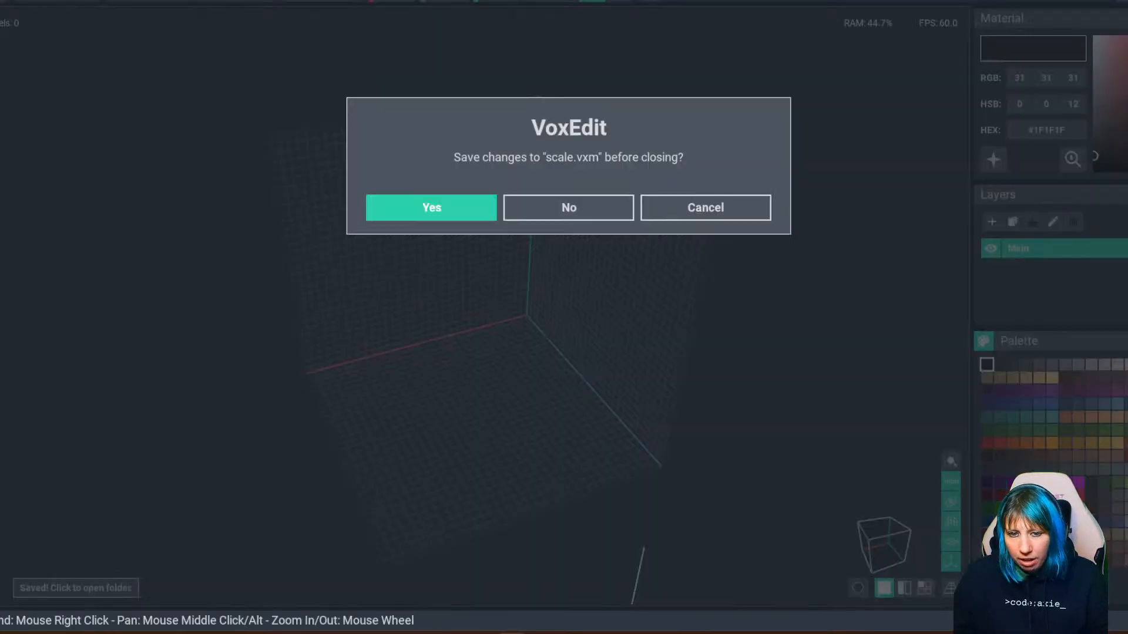
{"action": "left_click", "coordinate": [431, 208]}
Create an empty library model named "hervbs", saving it and returning to the bookcase scene.
{"action": "left_click", "coordinate": [1097, 40]}
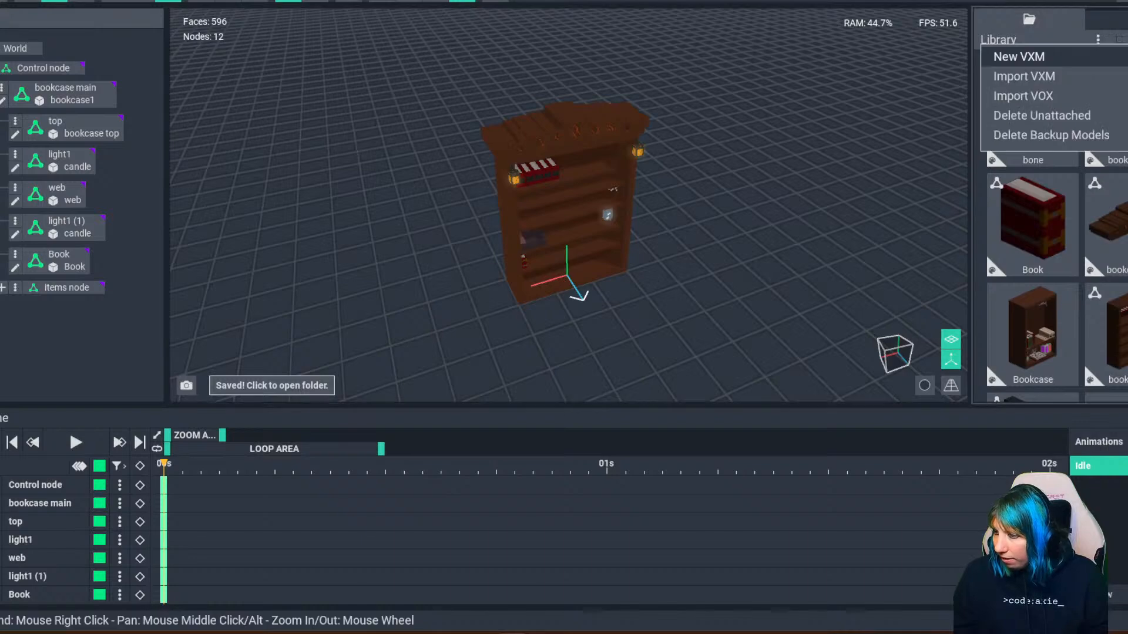
{"action": "left_click", "coordinate": [1017, 55]}
{"action": "type", "text": "hands"}
{"action": "key", "text": "Return"}
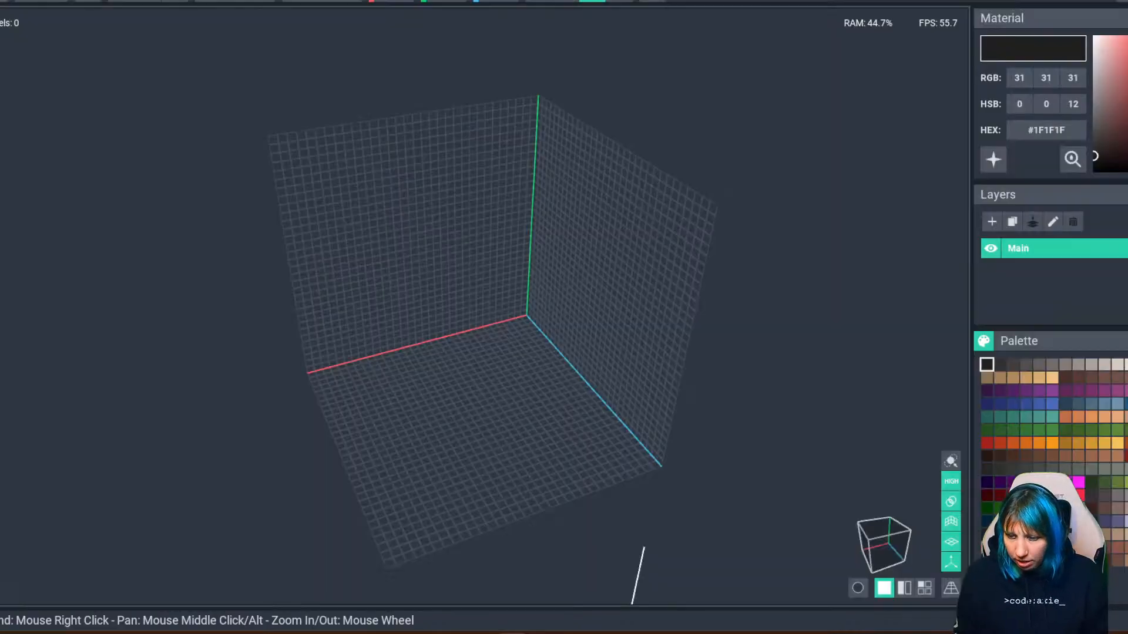
{"action": "key", "text": "ctrl+w"}
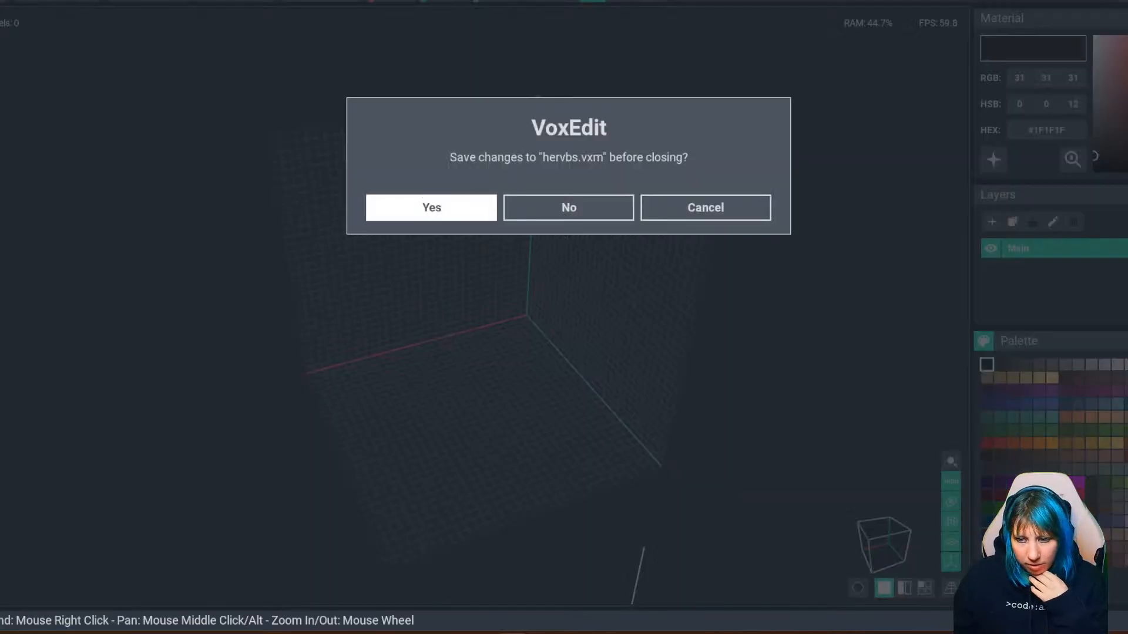
{"action": "key", "text": "Return"}
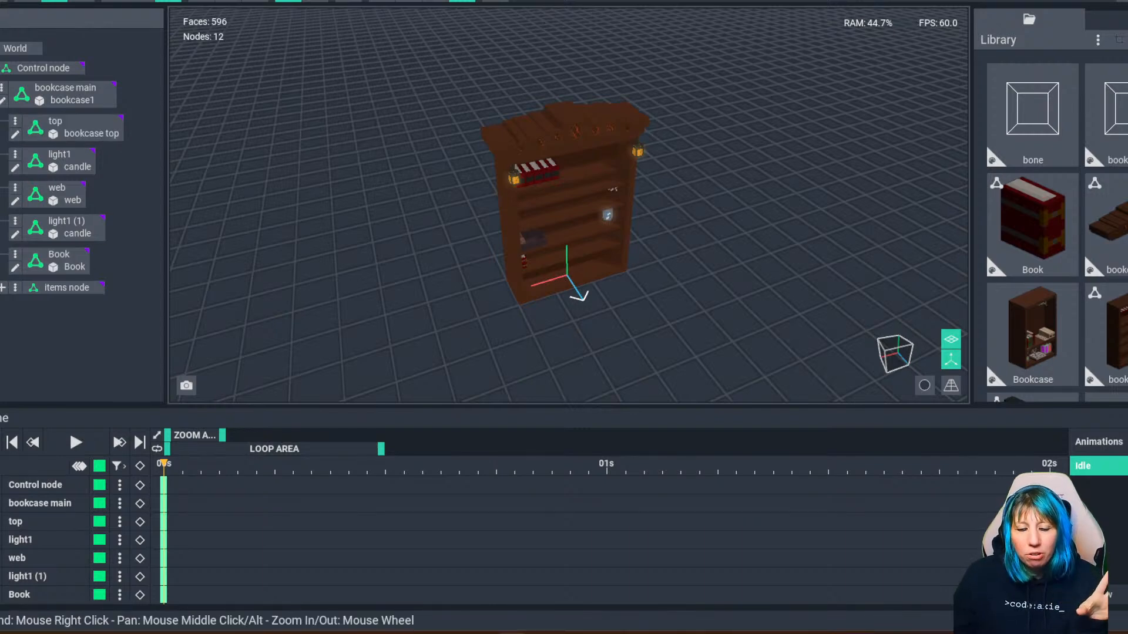
Save and close the bookcase asset, and open Duck 3.vxr from the recent files.
{"action": "left_click", "coordinate": [12, 2]}
{"action": "left_click", "coordinate": [430, 207]}
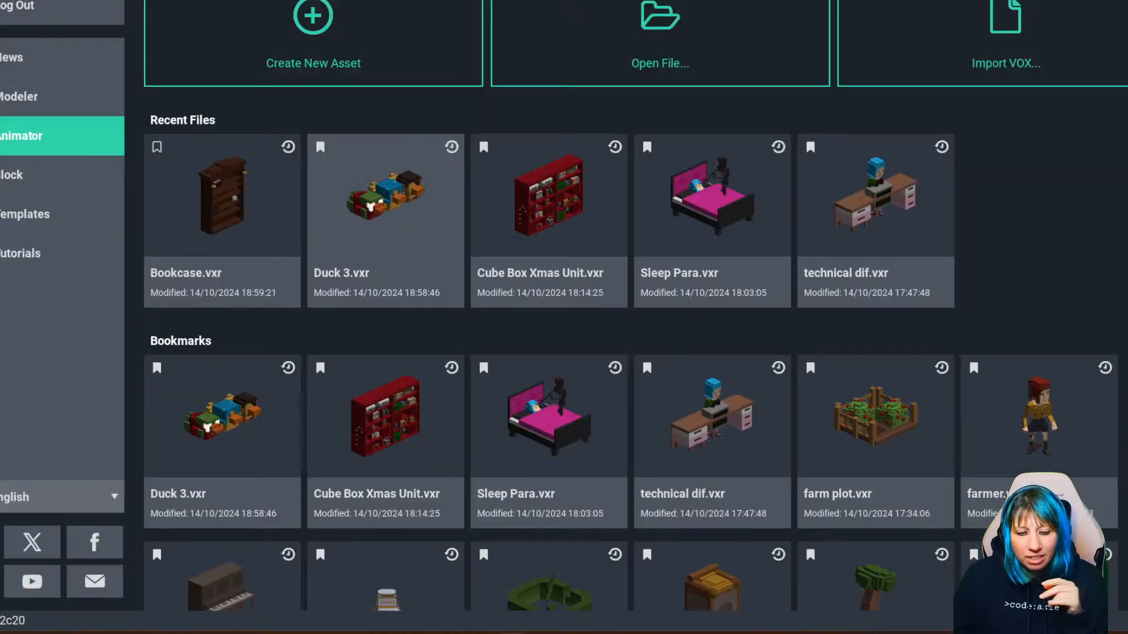
{"action": "left_click", "coordinate": [385, 197]}
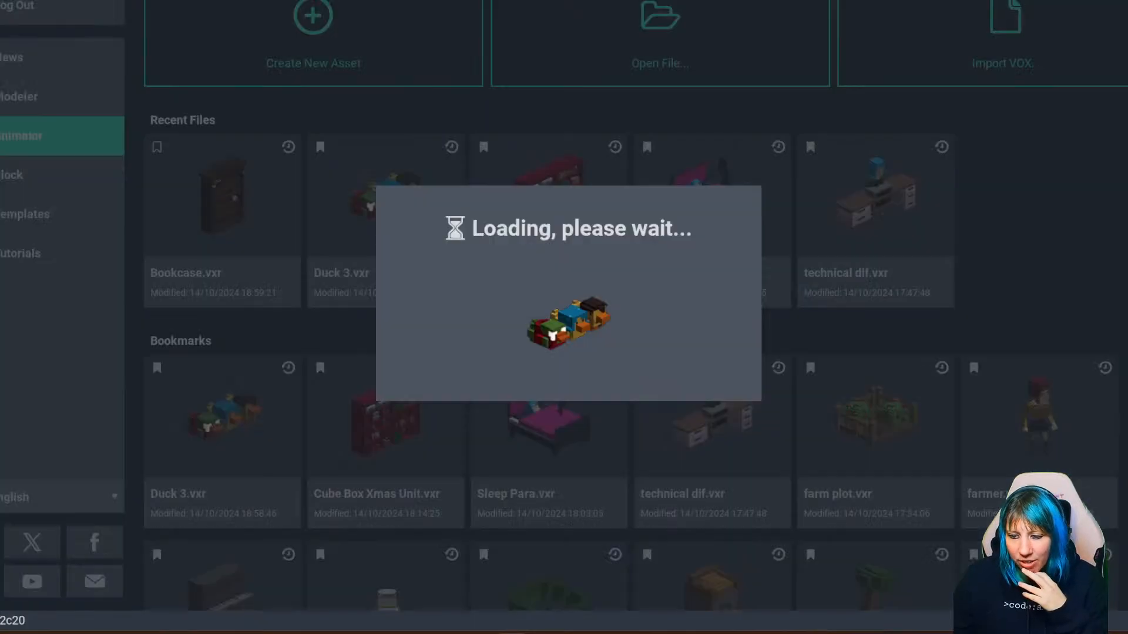
Examine the three duck models from several angles with the scene axes hidden.
{"action": "right_click_drag", "start_coordinate": [568, 247], "coordinate": [622, 220]}
{"action": "scroll", "coordinate": [569, 226], "scroll_direction": "up", "scroll_amount": 3}
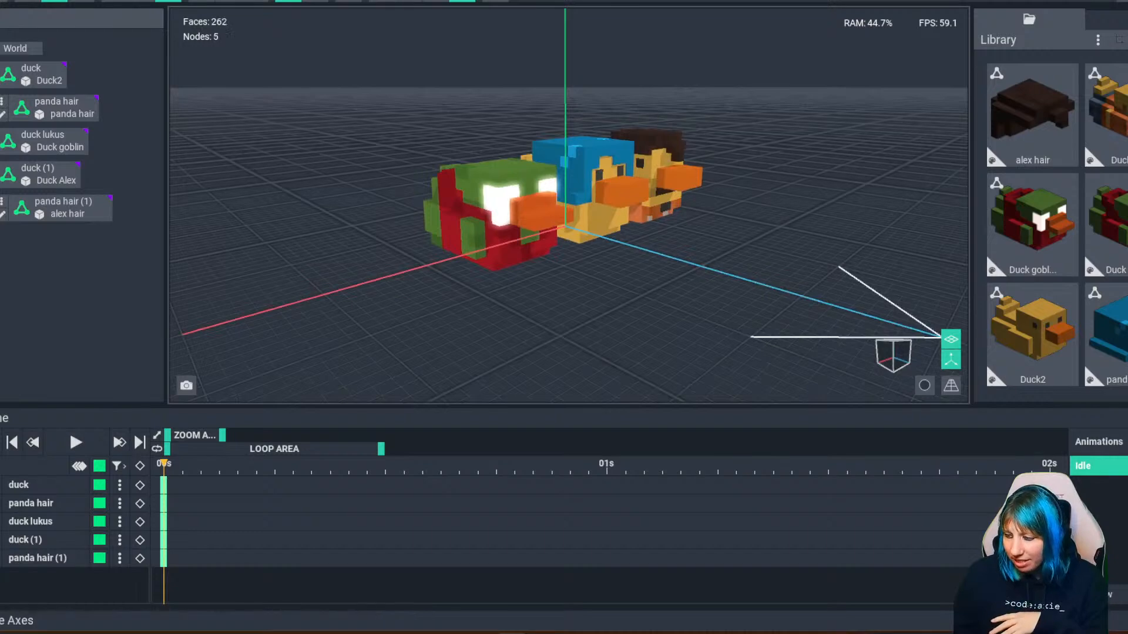
{"action": "key", "text": "a"}
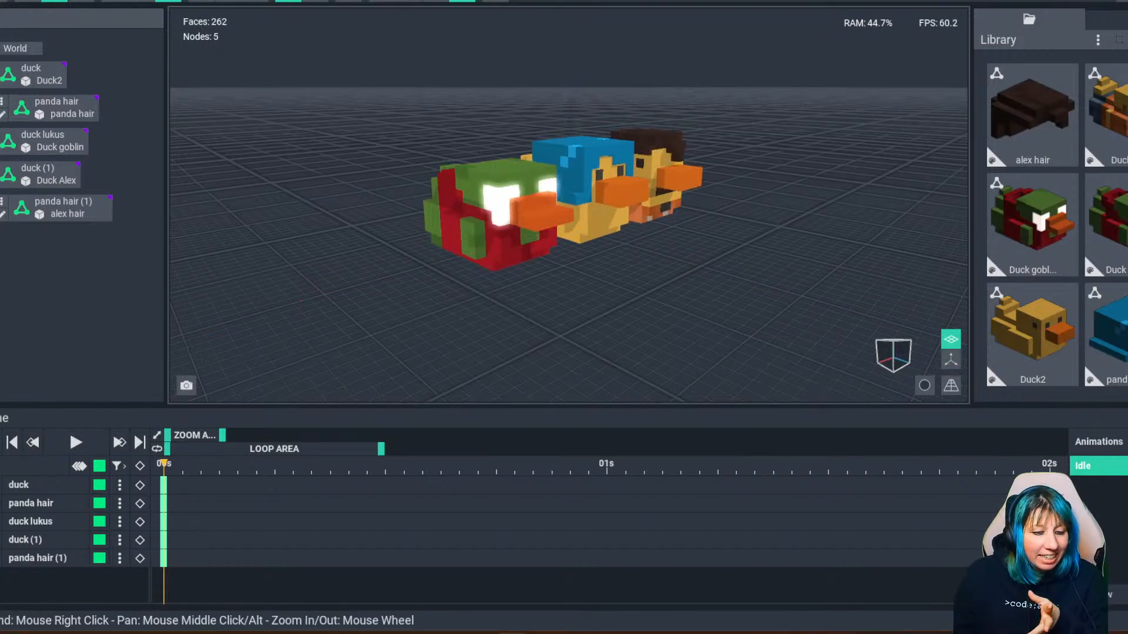
{"action": "right_click_drag", "start_coordinate": [565, 227], "coordinate": [542, 234]}
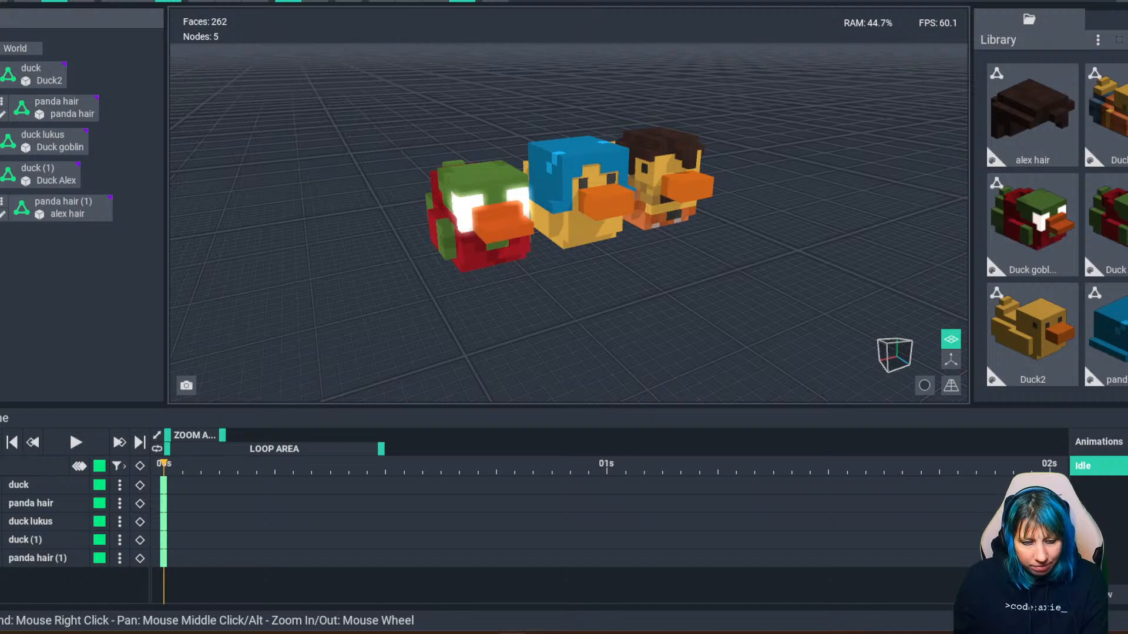
{"action": "mouse_move", "coordinate": [565, 227]}
{"action": "right_mouse_down"}
{"action": "mouse_move", "coordinate": [464, 206]}
{"action": "mouse_move", "coordinate": [517, 226]}
{"action": "mouse_move", "coordinate": [555, 217]}
{"action": "right_mouse_up"}
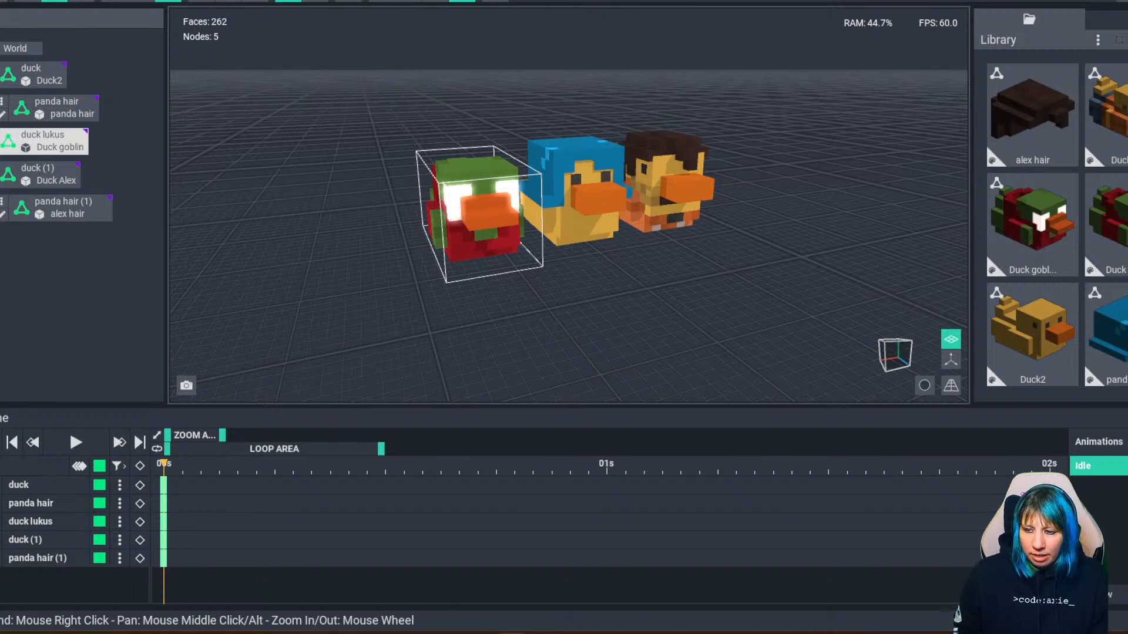
{"action": "key", "text": "Escape"}
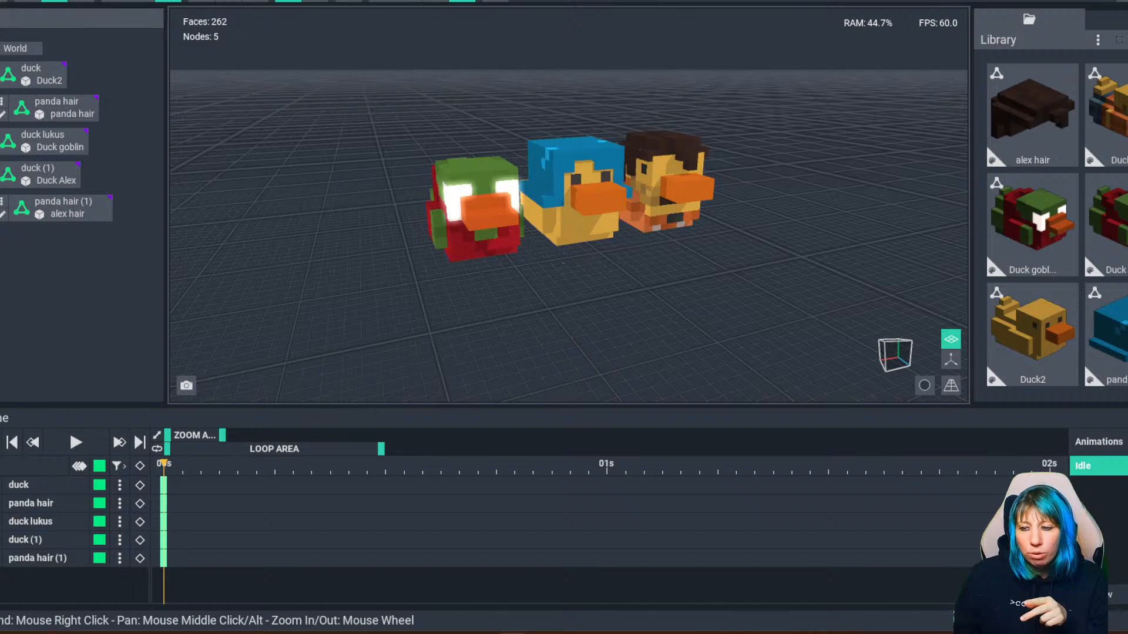
{"action": "left_click_drag", "start_coordinate": [323, 106], "coordinate": [799, 296]}
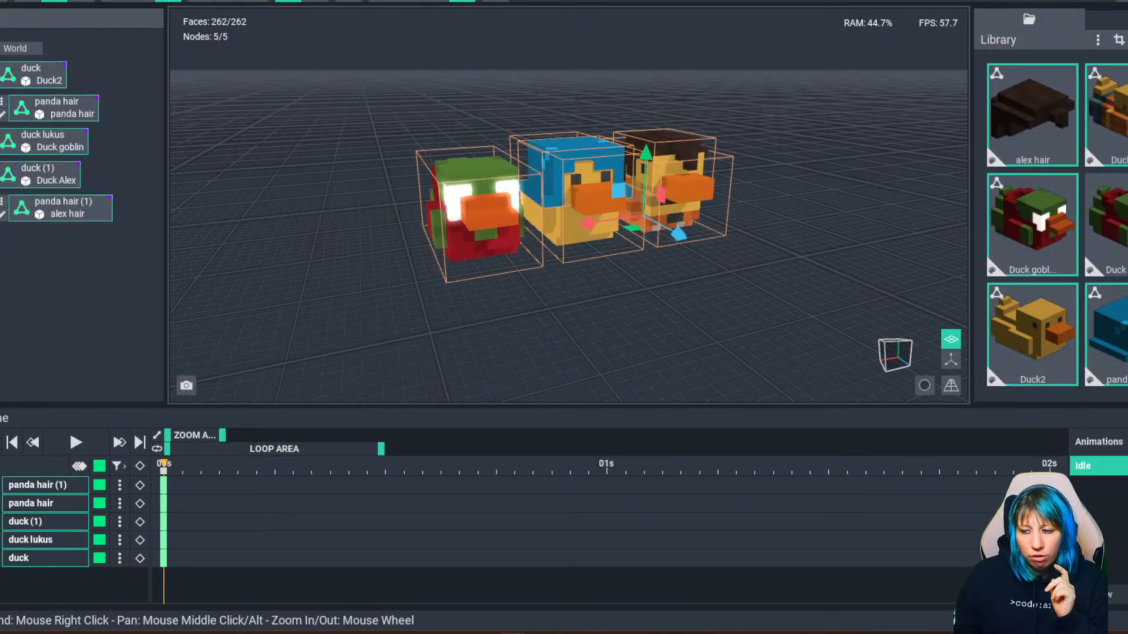
{"action": "left_click", "coordinate": [782, 282]}
{"action": "left_click", "coordinate": [579, 211]}
{"action": "left_click", "coordinate": [479, 215]}
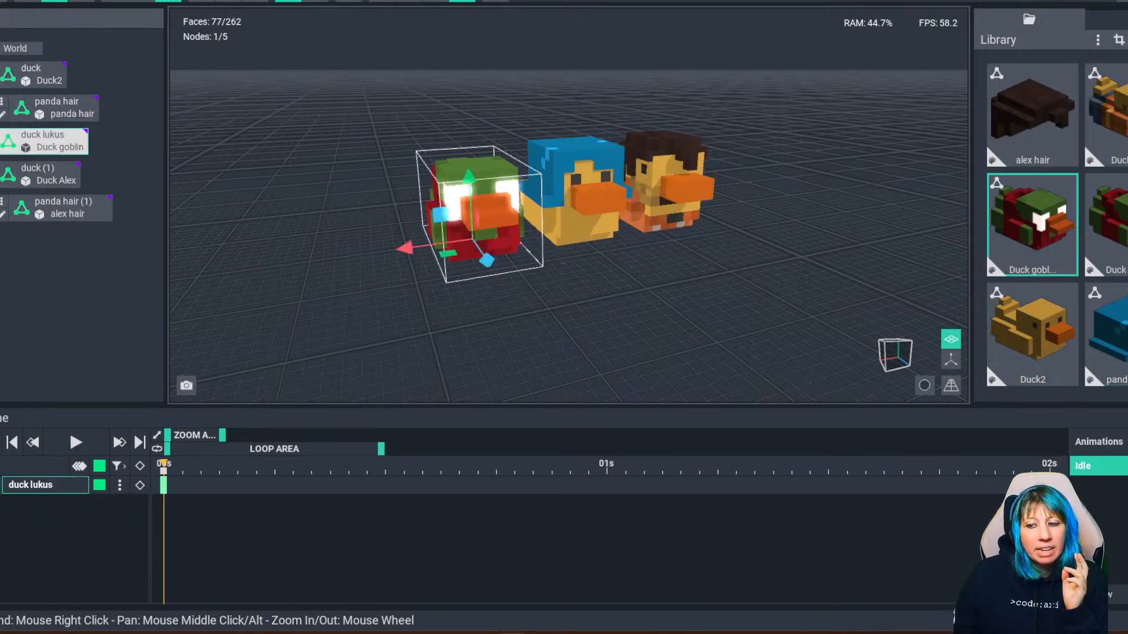
{"action": "left_click", "coordinate": [382, 247]}
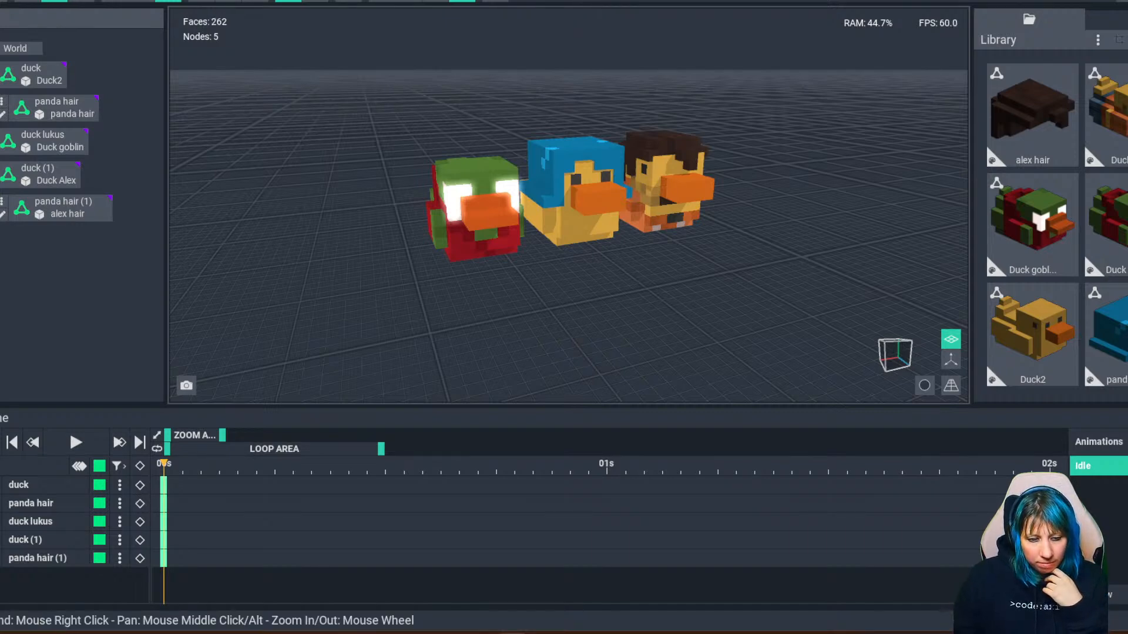
Close the duck asset and reopen Bookcase.vxr from the recent files.
{"action": "left_click", "coordinate": [2, 1]}
{"action": "key", "text": "Return"}
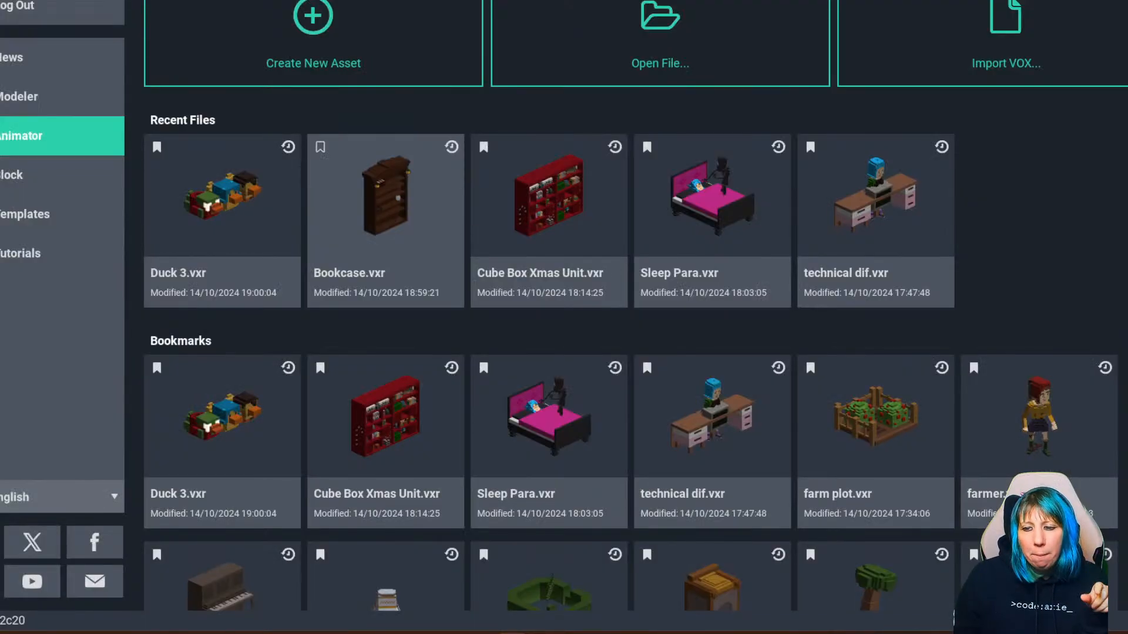
{"action": "left_click", "coordinate": [398, 198]}
Examine the bookcase's shelves and the items already placed on them.
{"action": "right_click_drag", "start_coordinate": [605, 296], "coordinate": [548, 280]}
{"action": "scroll", "coordinate": [549, 270], "scroll_direction": "up", "scroll_amount": 3}
{"action": "scroll", "coordinate": [548, 281], "scroll_direction": "up", "scroll_amount": 3}
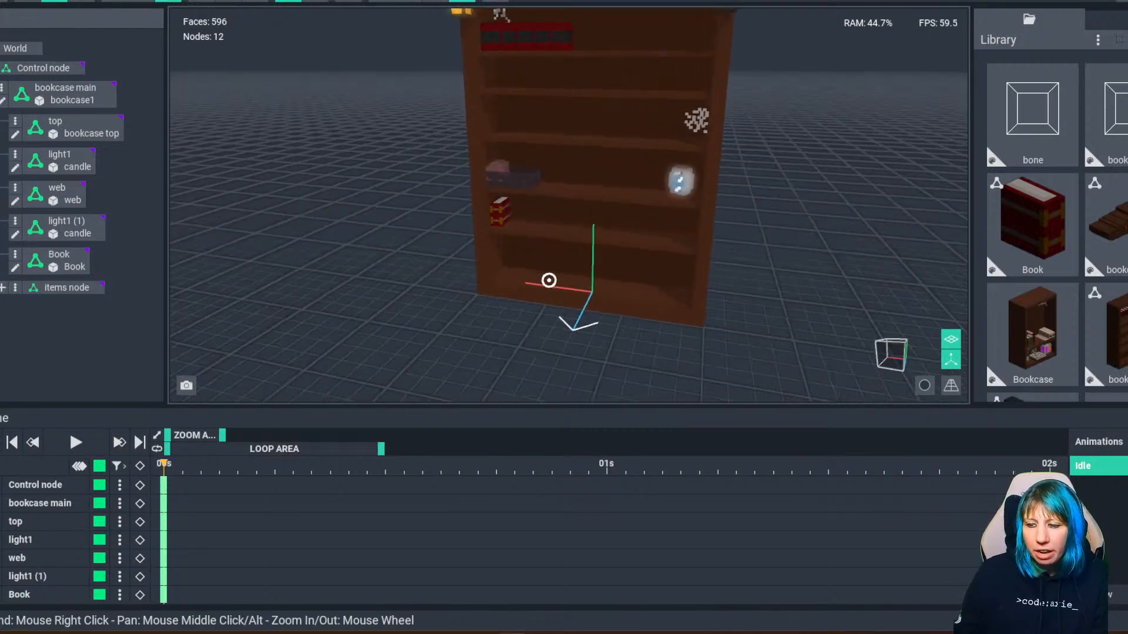
{"action": "left_click", "coordinate": [549, 280]}
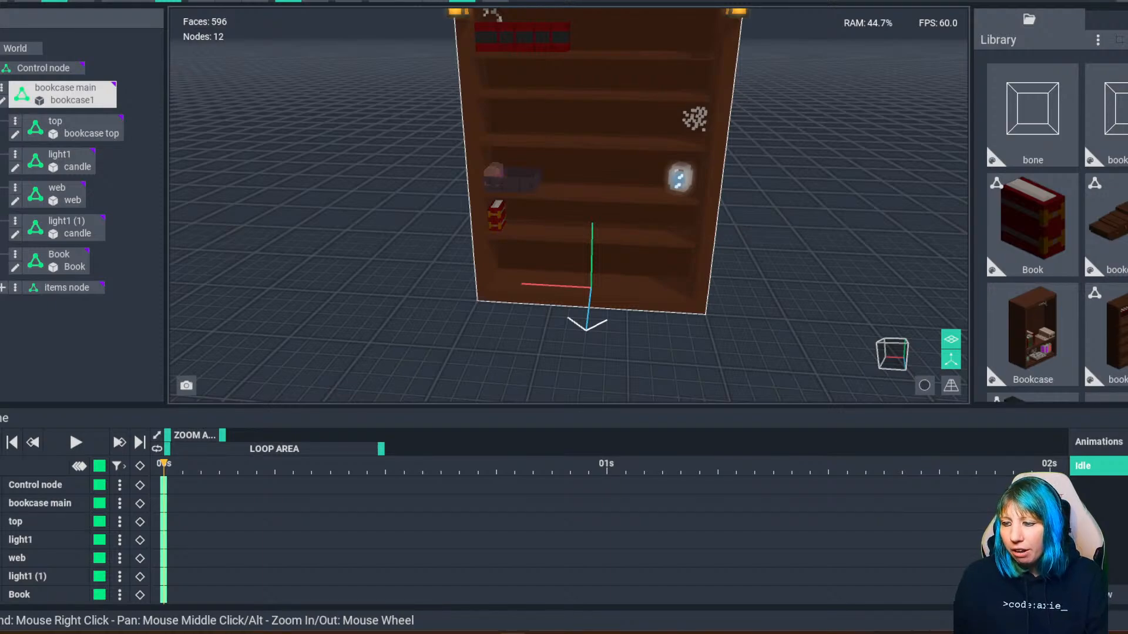
{"action": "right_click_drag", "start_coordinate": [602, 264], "coordinate": [625, 262]}
{"action": "scroll", "coordinate": [624, 262], "scroll_direction": "down", "scroll_amount": 3}
{"action": "scroll", "coordinate": [625, 262], "scroll_direction": "up", "scroll_amount": 1}
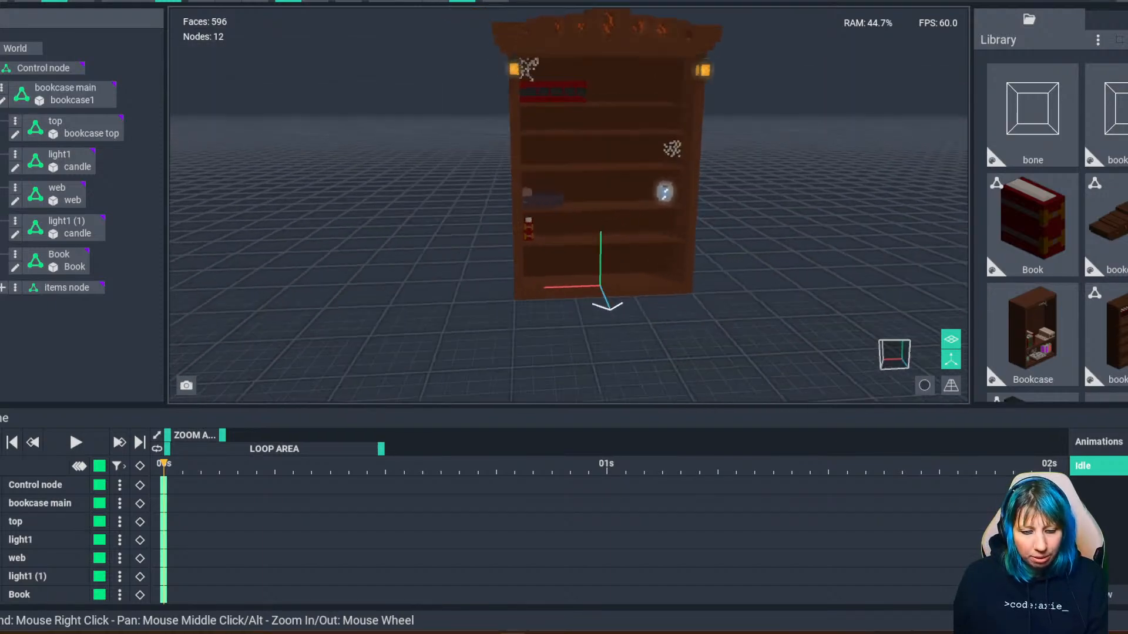
{"action": "scroll", "coordinate": [568, 203], "scroll_direction": "up", "scroll_amount": 3}
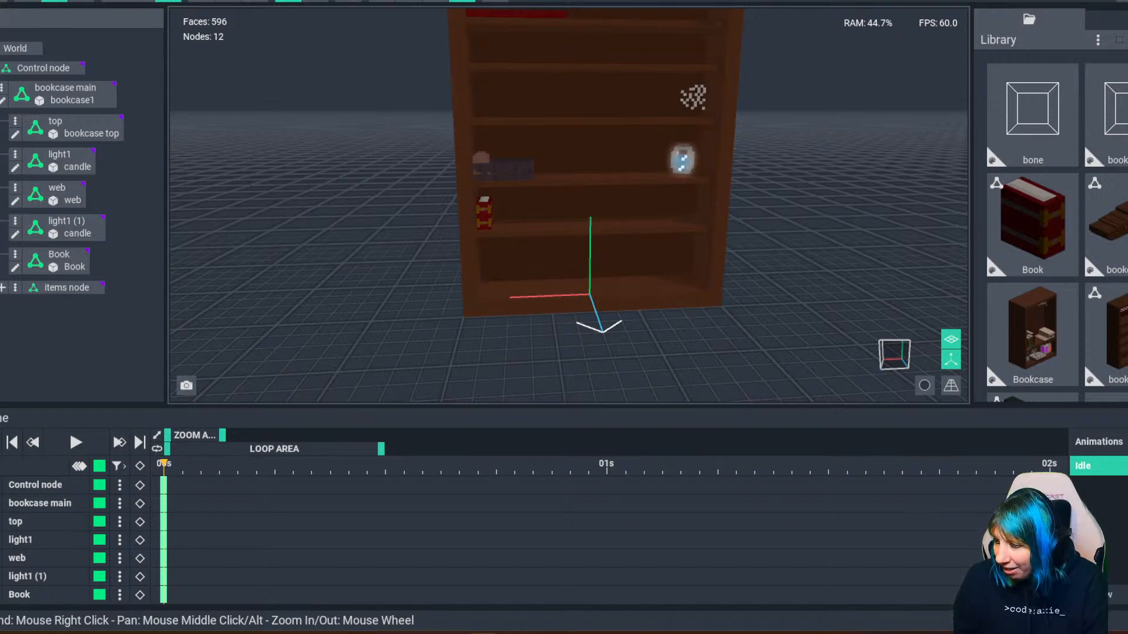
Create an empty library model named "book", saving it and returning to the bookcase scene.
{"action": "left_click", "coordinate": [1097, 40]}
{"action": "left_click", "coordinate": [1019, 52]}
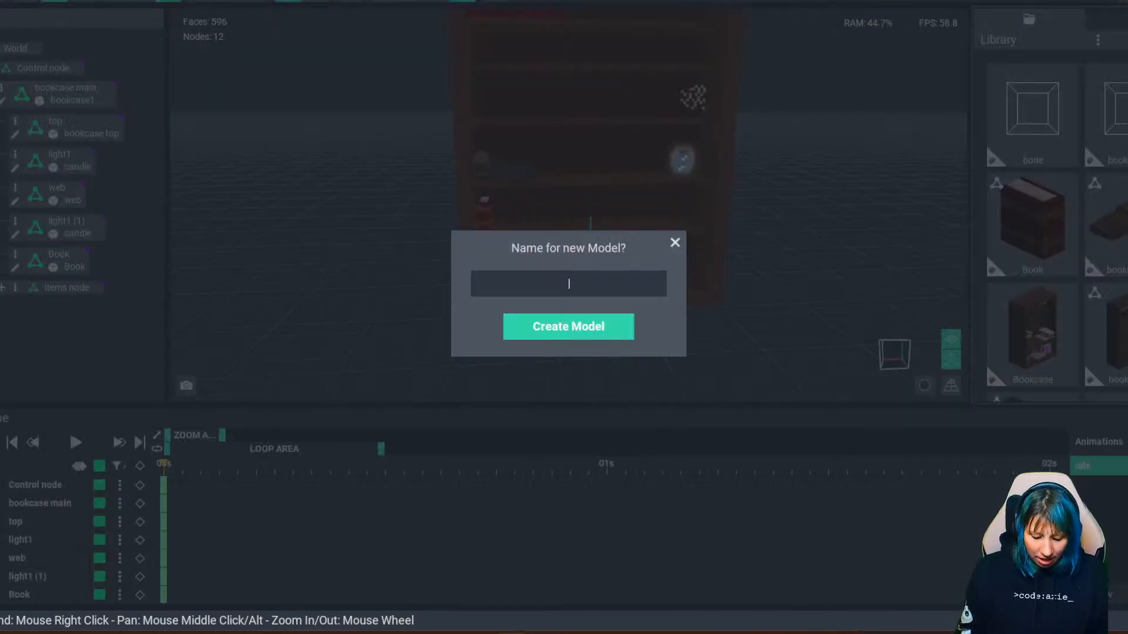
{"action": "type", "text": "book"}
{"action": "key", "text": "Return"}
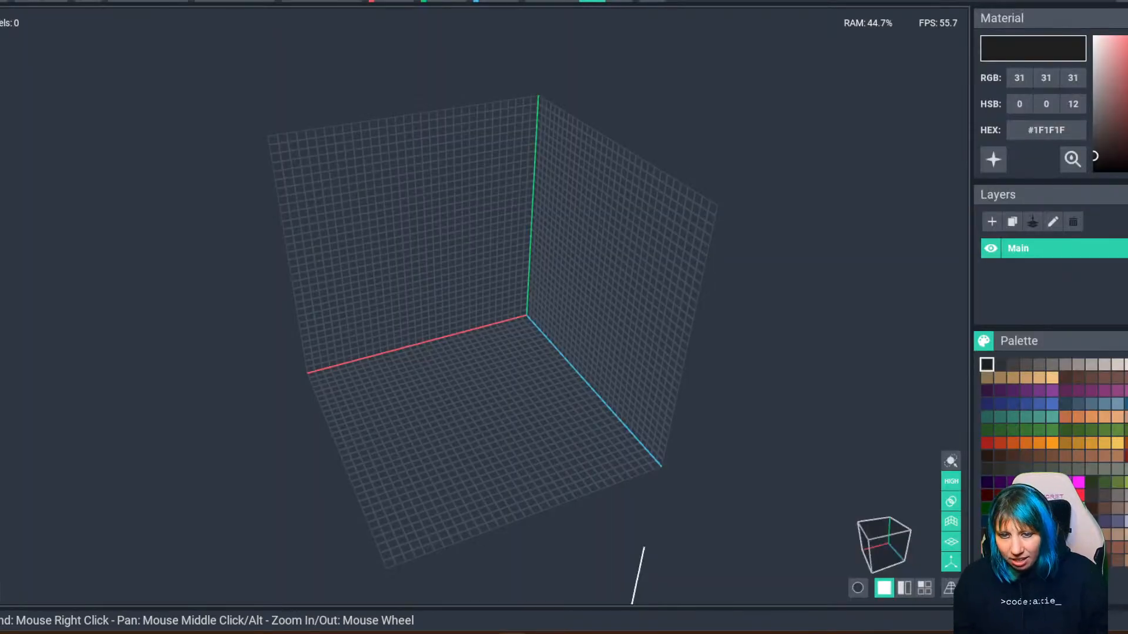
{"action": "left_click", "coordinate": [235, 1]}
{"action": "left_click", "coordinate": [430, 208]}
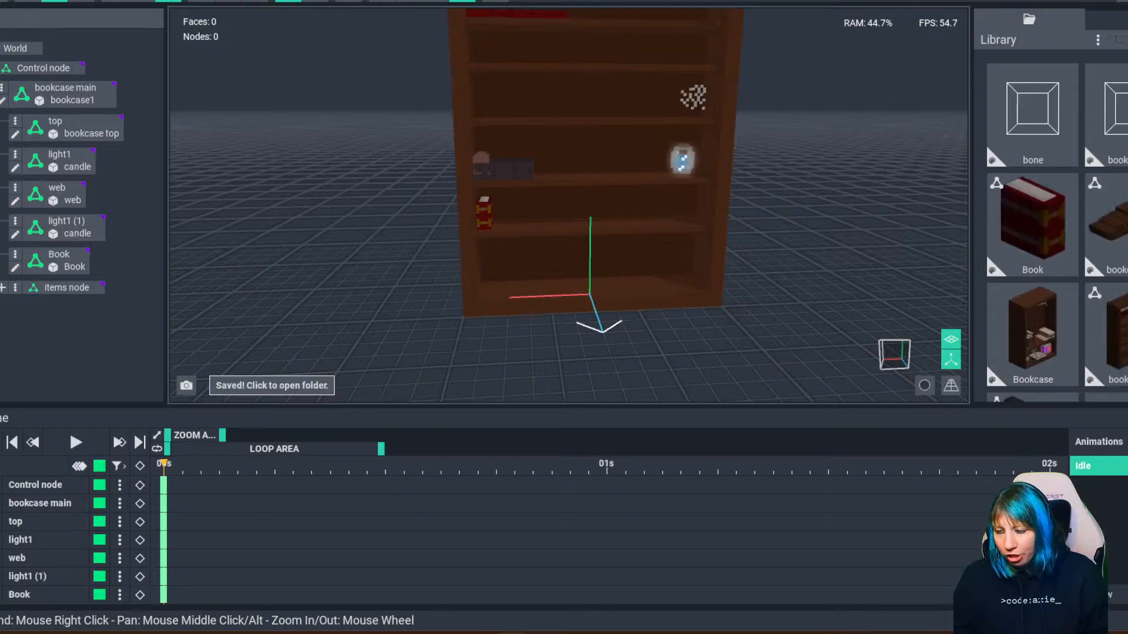
Create an empty library model named "bloodstains", saving it and returning to the bookcase scene.
{"action": "left_click", "coordinate": [1097, 39]}
{"action": "left_click", "coordinate": [1021, 53]}
{"action": "type", "text": "b"}
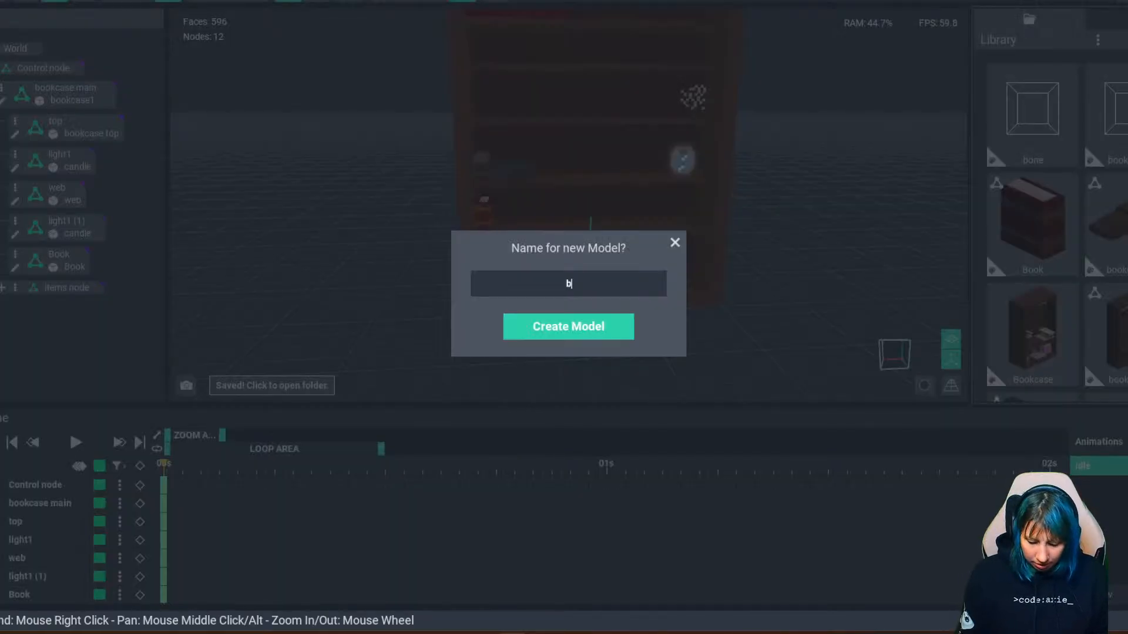
{"action": "type", "text": "loodstains"}
{"action": "key", "text": "Return"}
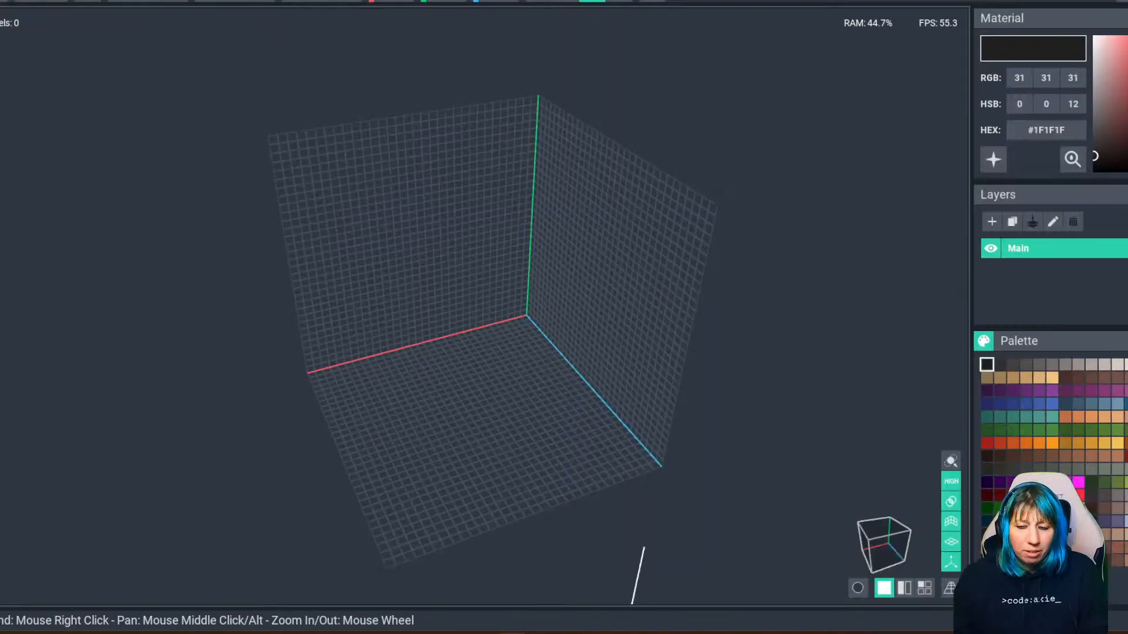
{"action": "left_click", "coordinate": [235, 1]}
{"action": "left_click", "coordinate": [430, 207]}
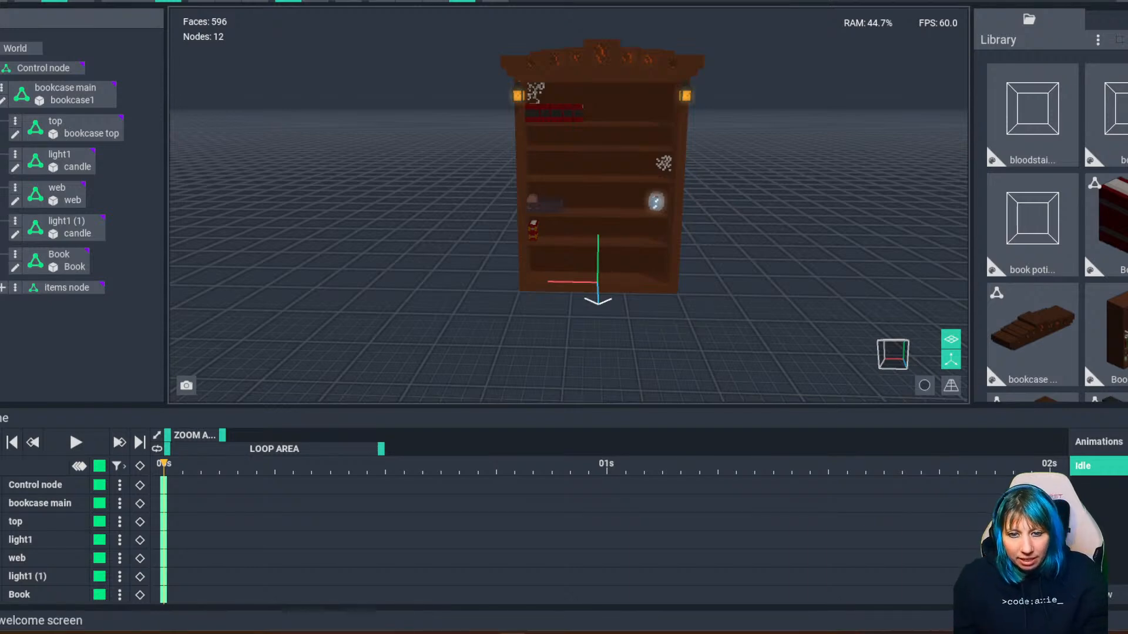
Save and close the bookcase asset, and open Building everyday.vxr from the bookmarks.
{"action": "left_click", "coordinate": [12, 1]}
{"action": "left_click", "coordinate": [431, 208]}
{"action": "scroll", "coordinate": [631, 361], "scroll_direction": "down", "scroll_amount": 7}
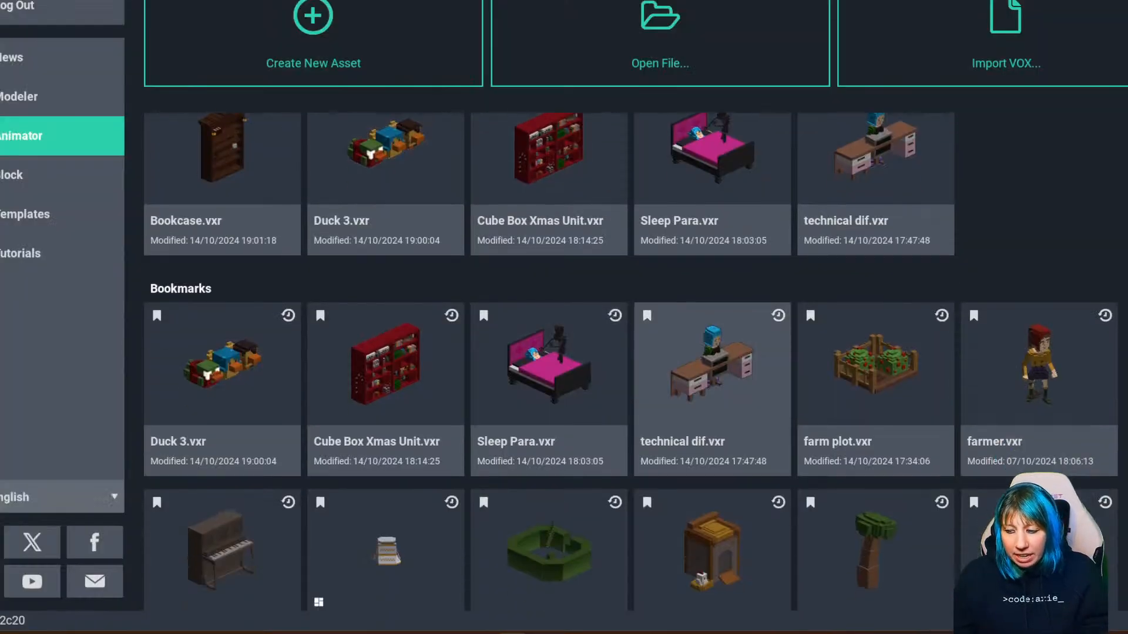
{"action": "scroll", "coordinate": [630, 362], "scroll_direction": "down", "scroll_amount": 4}
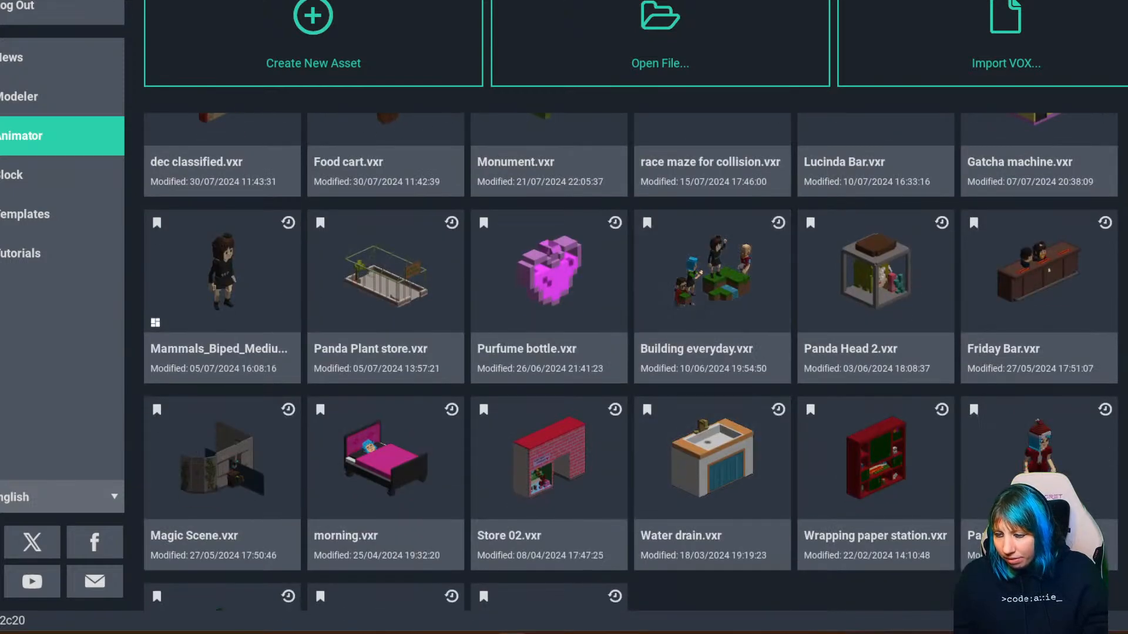
{"action": "left_click", "coordinate": [711, 271]}
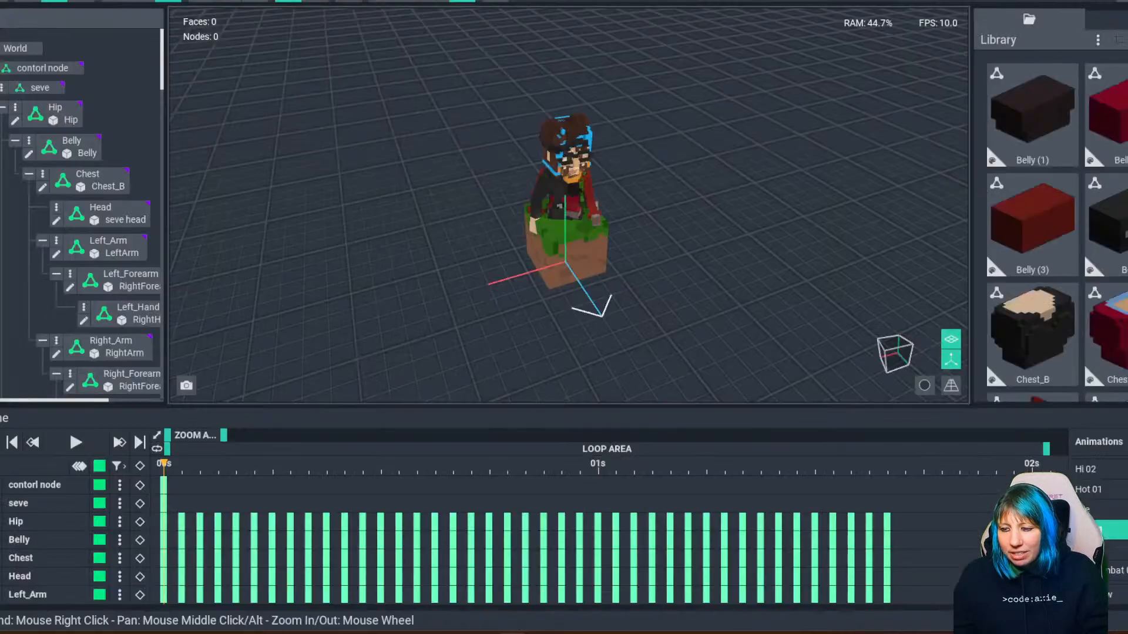
Compare the asset's animations and view the pose in which the four characters stand side by side.
{"action": "left_click", "coordinate": [1097, 510]}
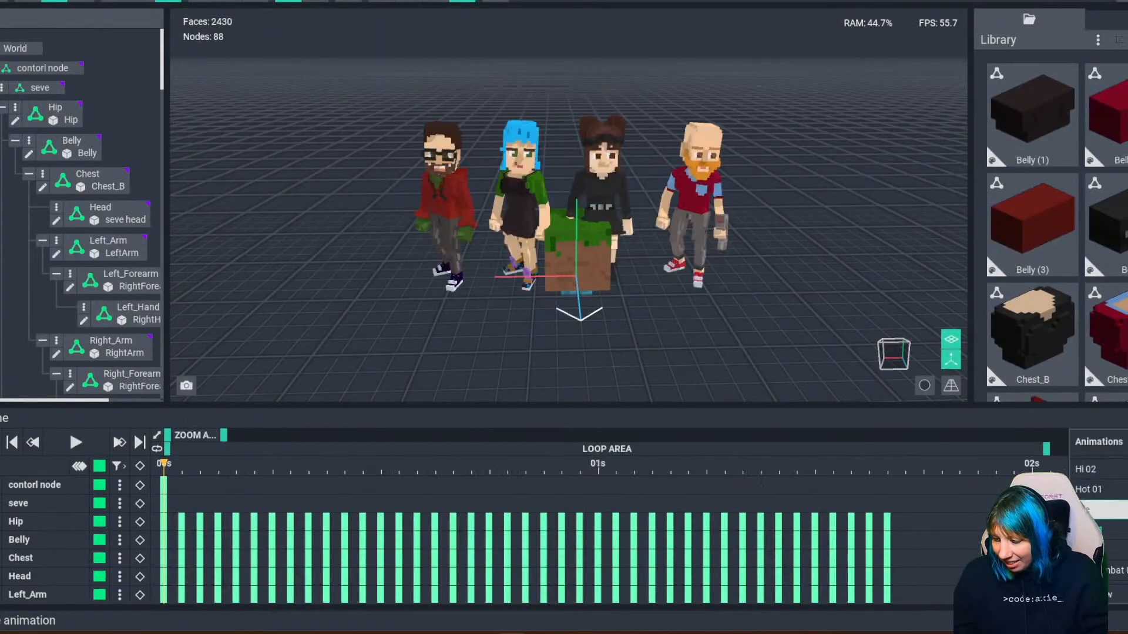
{"action": "left_click", "coordinate": [1097, 489]}
{"action": "left_click", "coordinate": [1097, 509]}
{"action": "right_click_drag", "start_coordinate": [837, 253], "coordinate": [844, 243]}
{"action": "scroll", "coordinate": [568, 205], "scroll_direction": "up", "scroll_amount": 3}
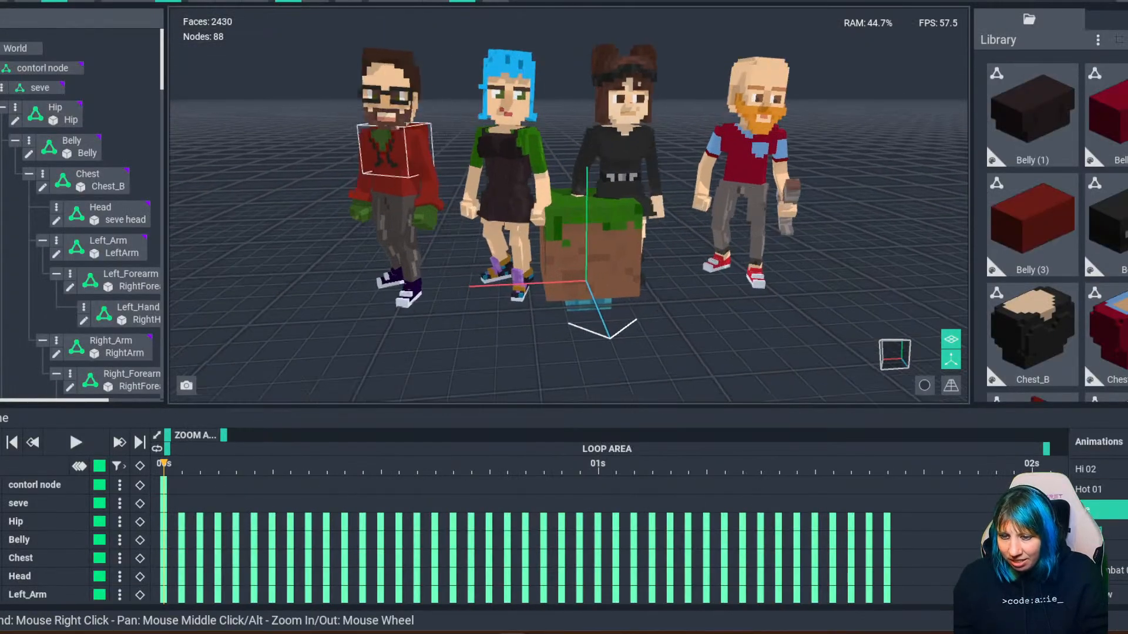
Replace the head of the bearded character in the red hoodie with the green "head luka" model.
{"action": "left_click", "coordinate": [379, 100]}
{"action": "right_click_drag", "start_coordinate": [414, 214], "coordinate": [572, 279]}
{"action": "middle_click_drag", "start_coordinate": [517, 223], "coordinate": [576, 242]}
{"action": "left_click_drag", "start_coordinate": [1106, 167], "coordinate": [470, 138]}
{"action": "key", "text": "Escape"}
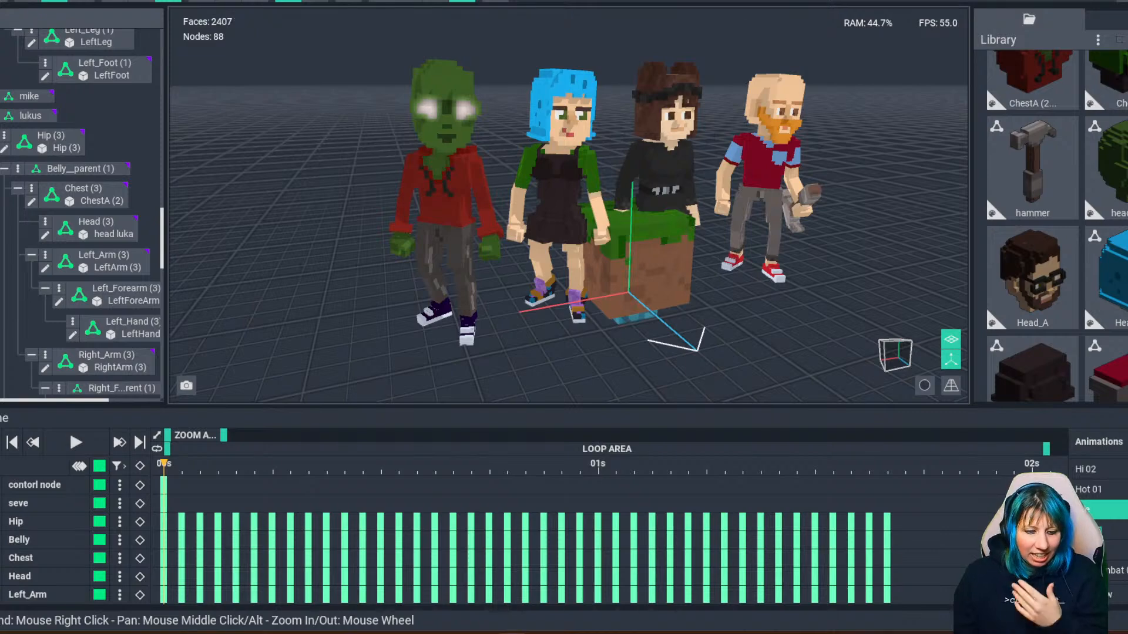
Inspect the green-headed character up close, and swap its head back to the Head_A model.
{"action": "mouse_move", "coordinate": [604, 287]}
{"action": "right_mouse_down"}
{"action": "mouse_move", "coordinate": [764, 285]}
{"action": "mouse_move", "coordinate": [611, 276]}
{"action": "right_mouse_up"}
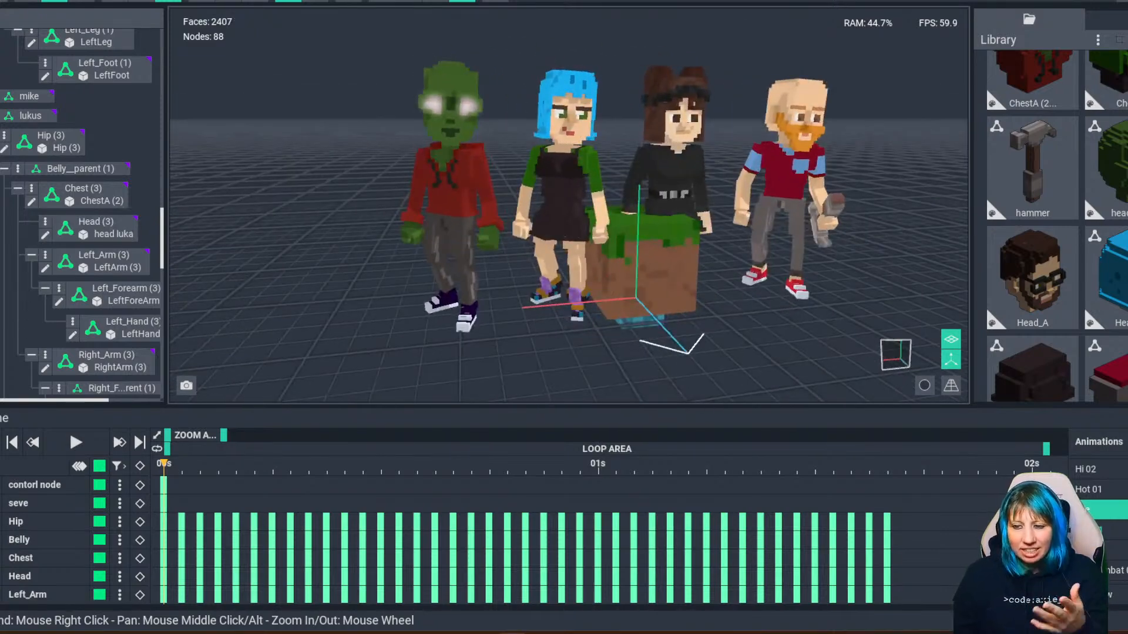
{"action": "right_click_drag", "start_coordinate": [436, 218], "coordinate": [452, 220]}
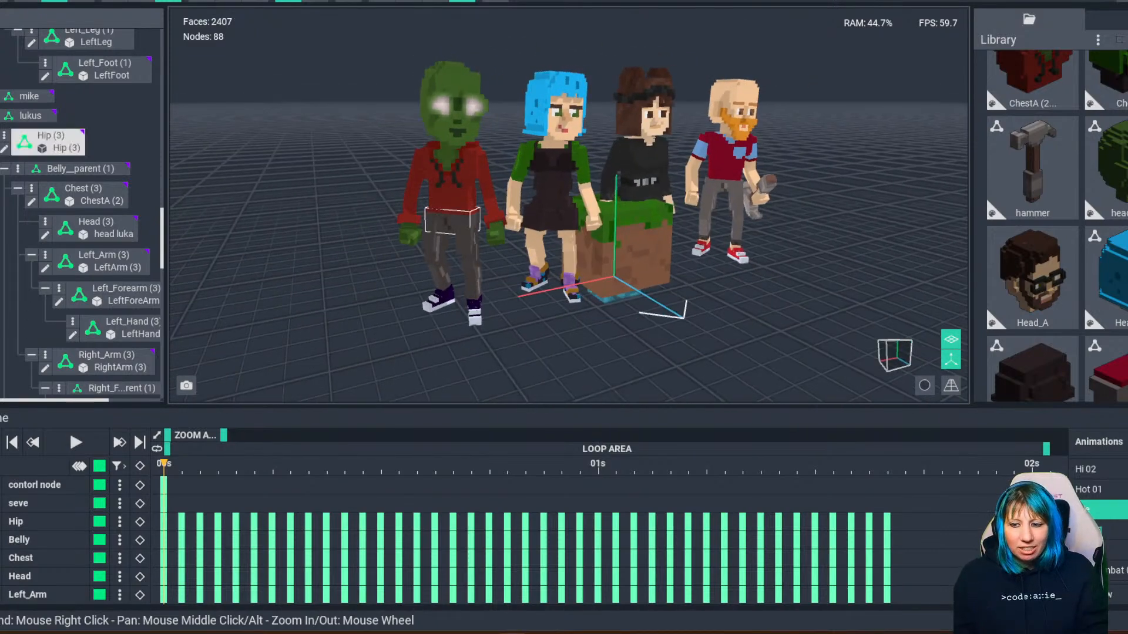
{"action": "left_click", "coordinate": [94, 227]}
{"action": "scroll", "coordinate": [568, 206], "scroll_direction": "up", "scroll_amount": 3}
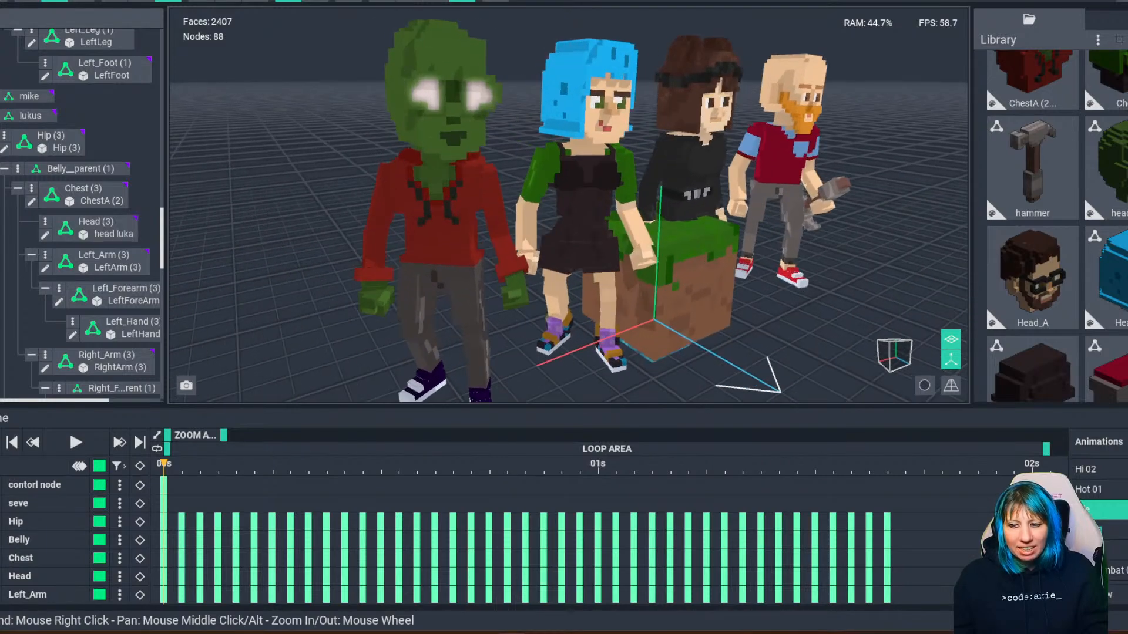
{"action": "left_click", "coordinate": [82, 194]}
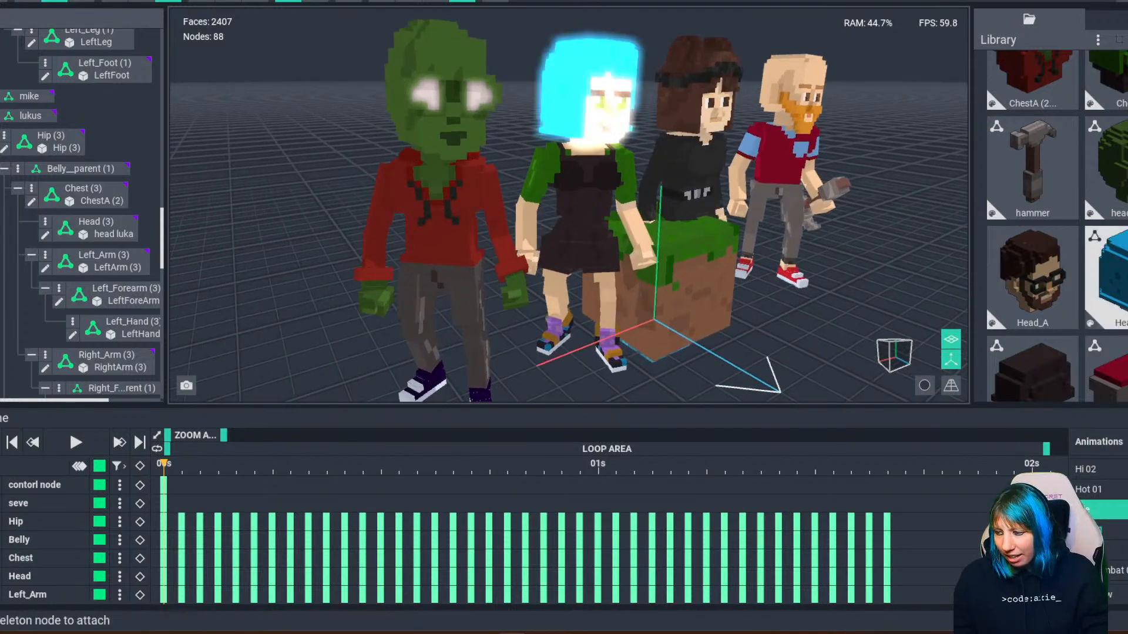
{"action": "left_click_drag", "start_coordinate": [1031, 277], "coordinate": [464, 150]}
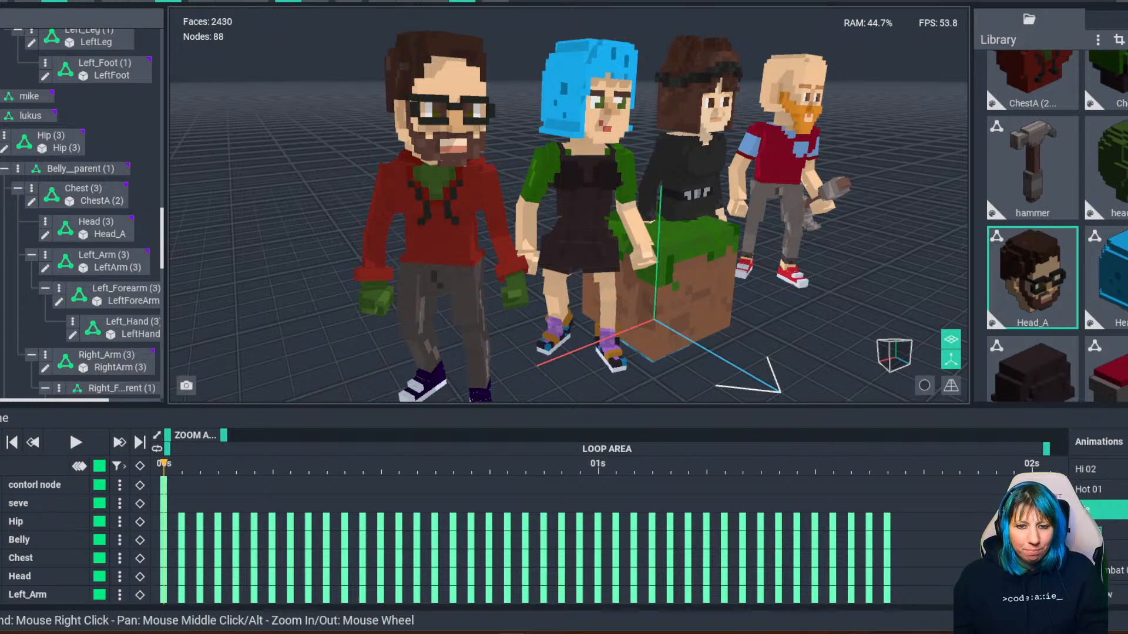
Save and close Building everyday.vxr, and reopen Duck 3.vxr from the recent files.
{"action": "left_click", "coordinate": [12, 3]}
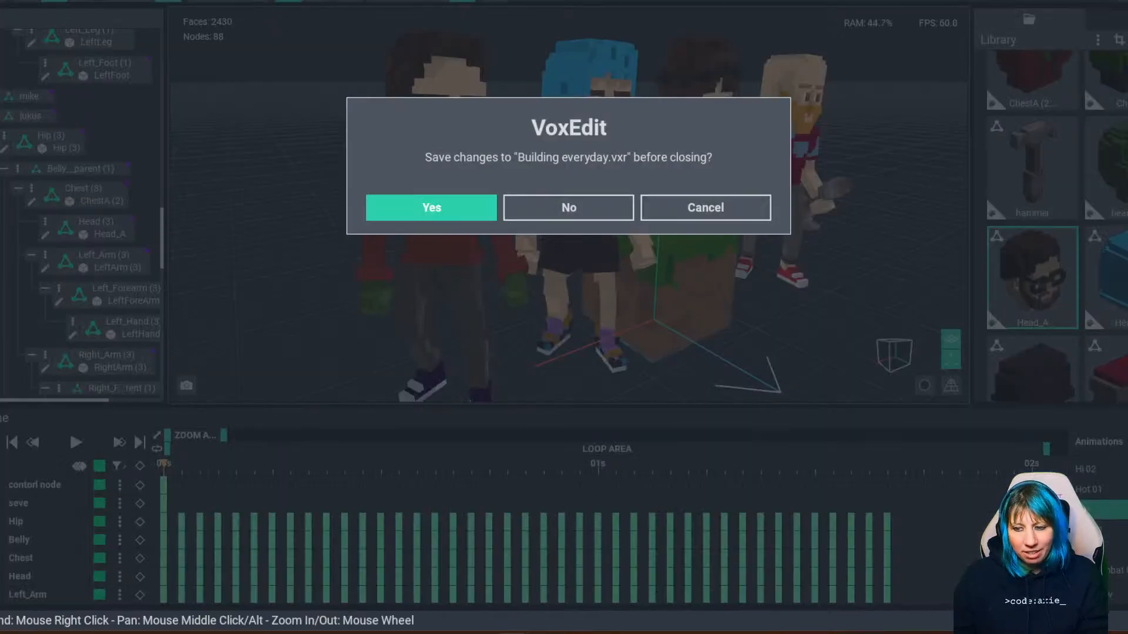
{"action": "key", "text": "Return"}
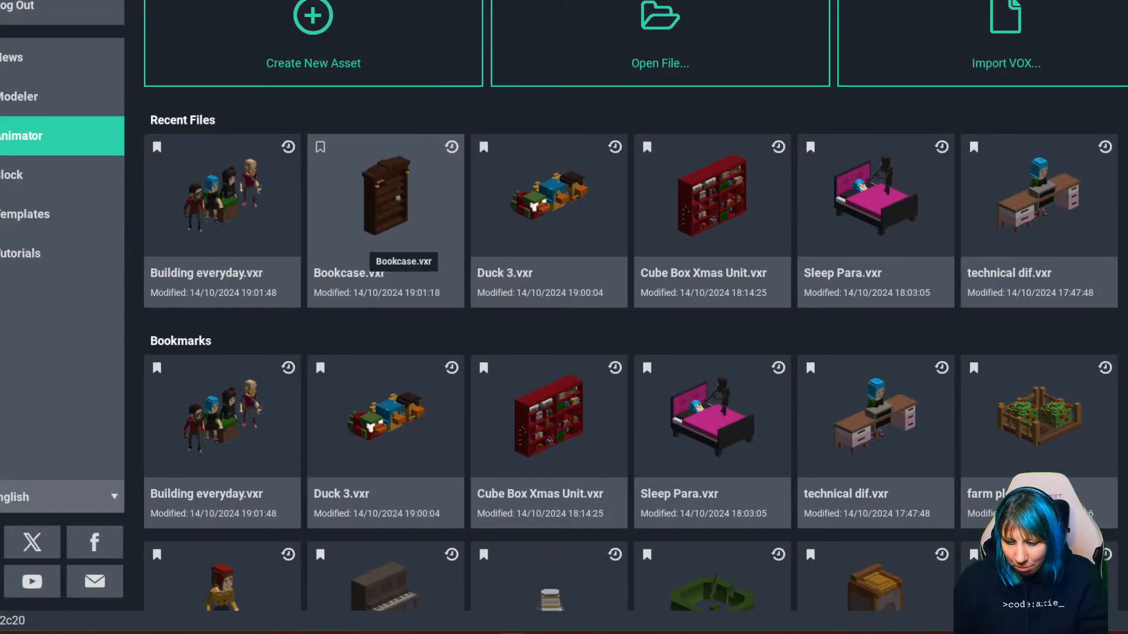
{"action": "left_click", "coordinate": [548, 223]}
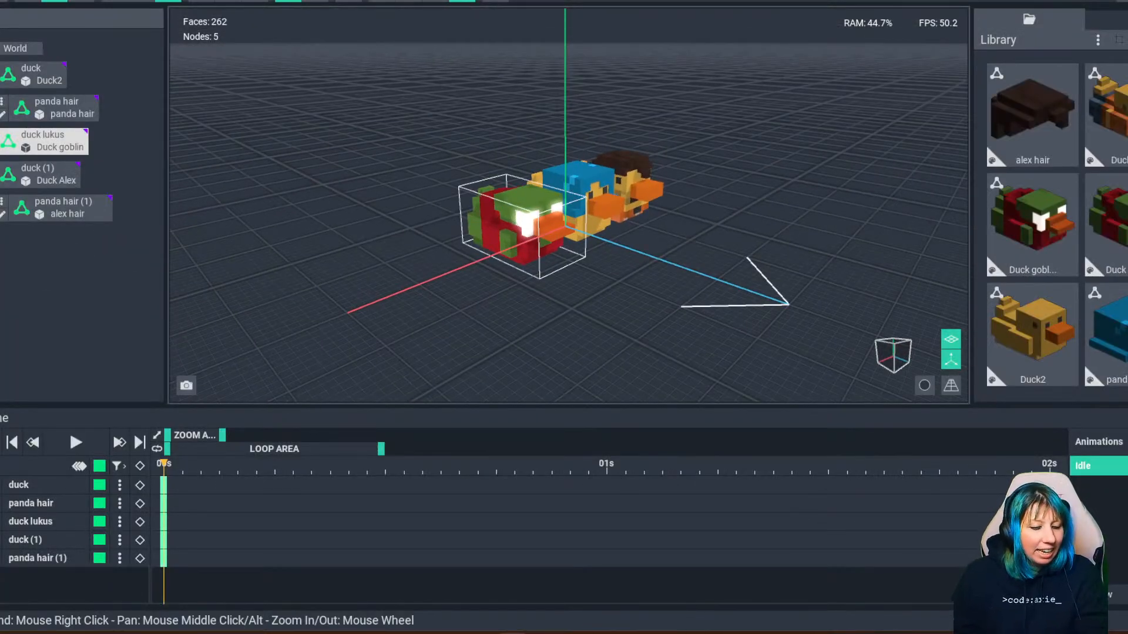
{"action": "right_click_drag", "start_coordinate": [611, 276], "coordinate": [626, 270]}
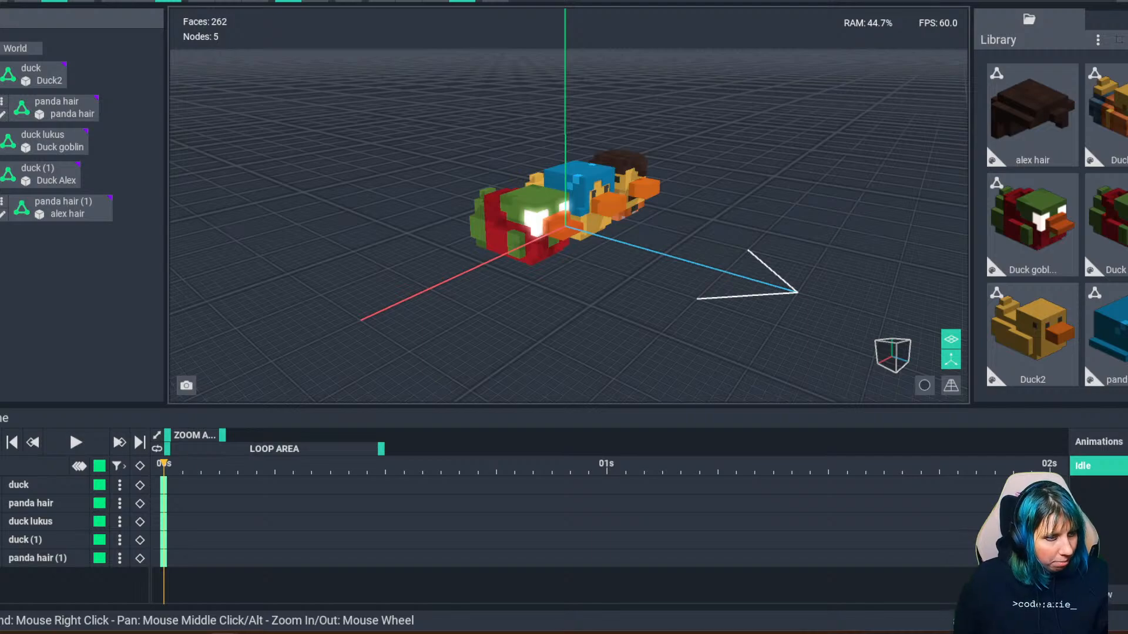
Switch to the browser's random number generator, set its range from 2 to 36, and generate a number.
{"action": "key", "text": "super+shift+Right"}
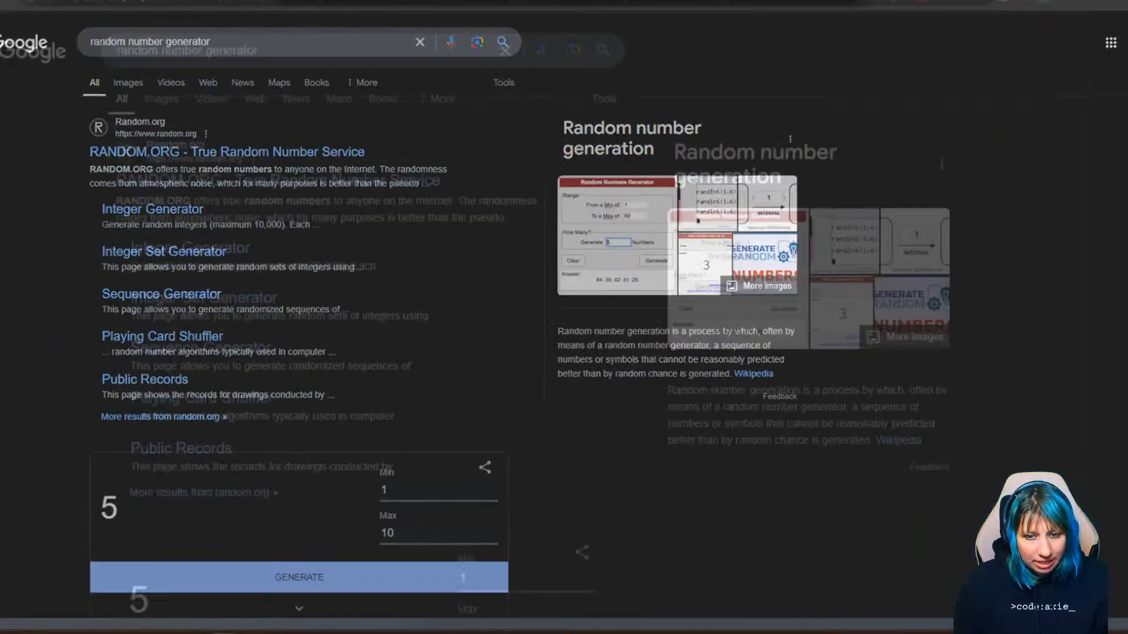
{"action": "double_click", "coordinate": [390, 500]}
{"action": "type", "text": "2"}
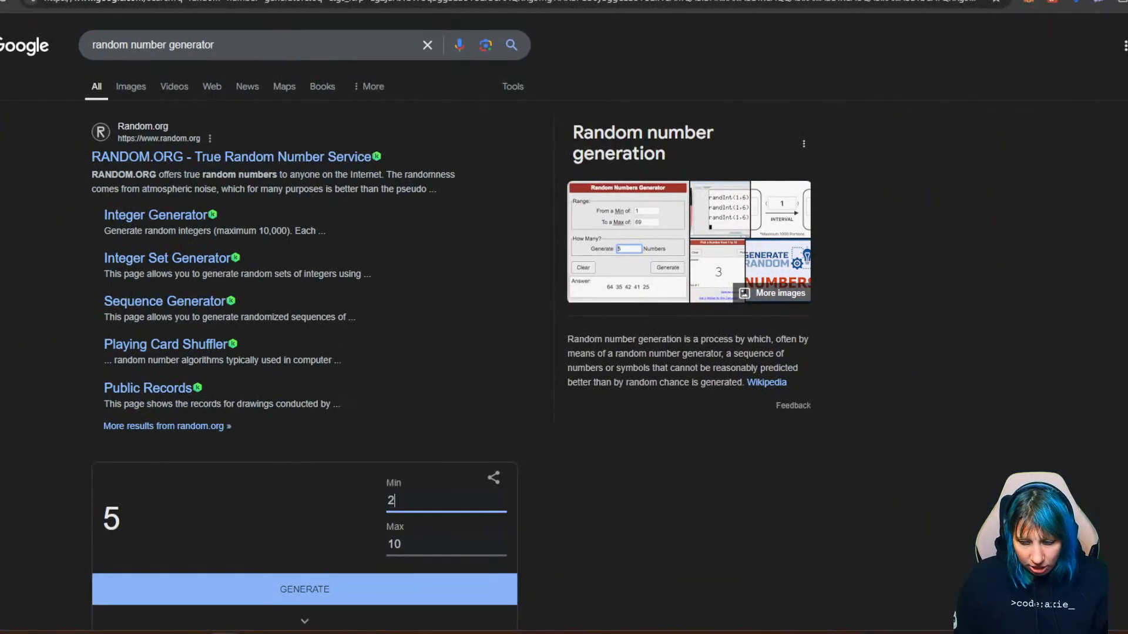
{"action": "key", "text": "Return"}
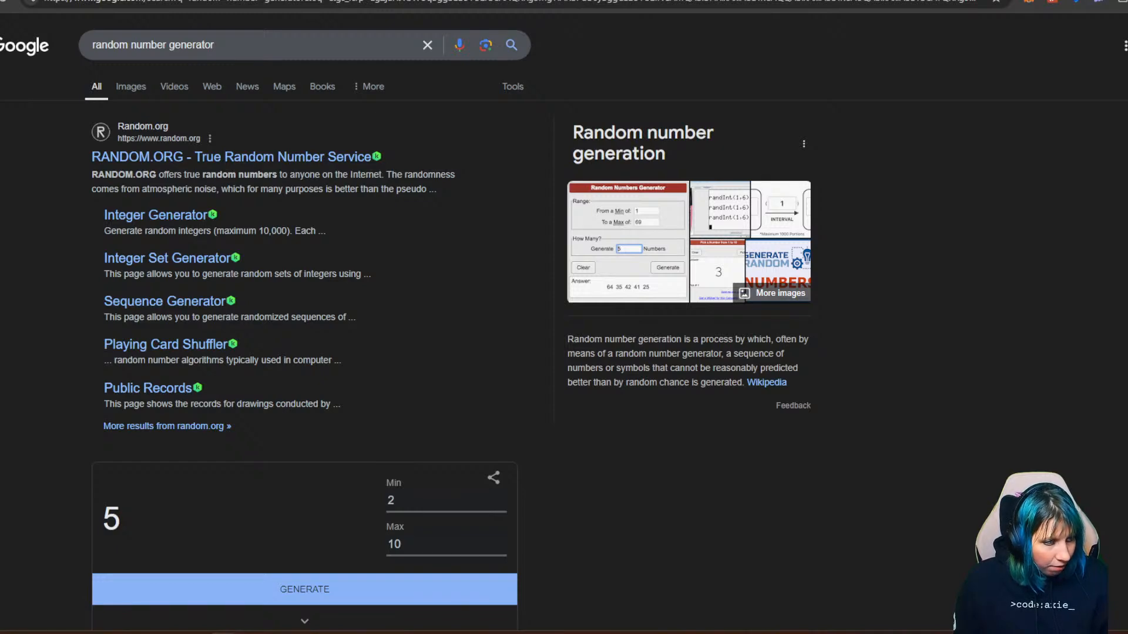
{"action": "double_click", "coordinate": [394, 544]}
{"action": "type", "text": "36"}
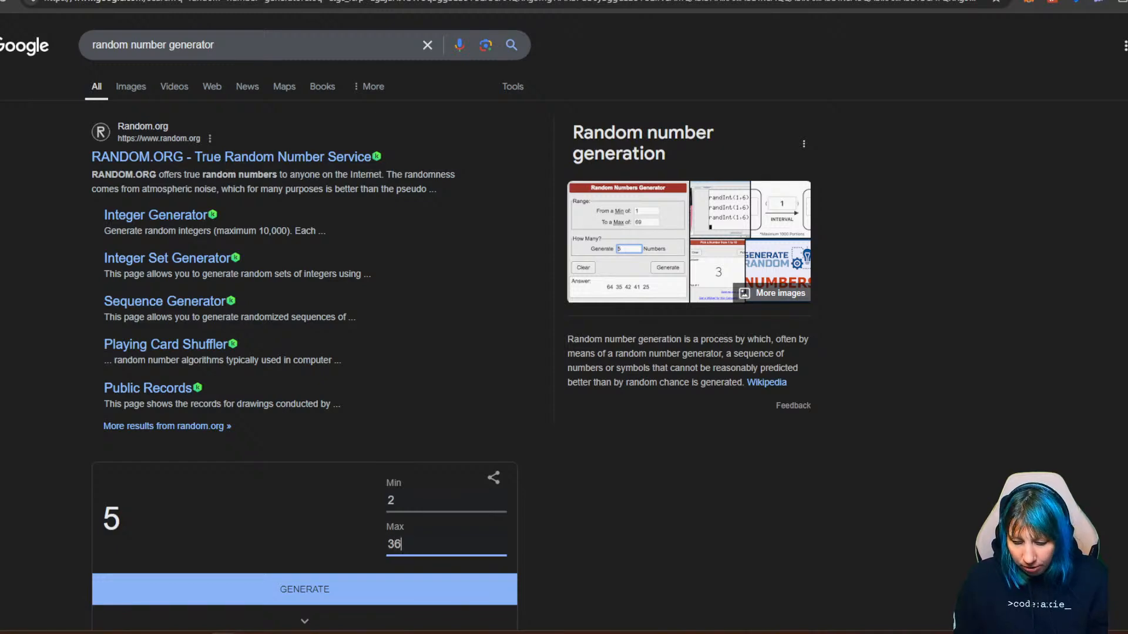
{"action": "scroll", "coordinate": [564, 329], "scroll_direction": "down", "scroll_amount": 2}
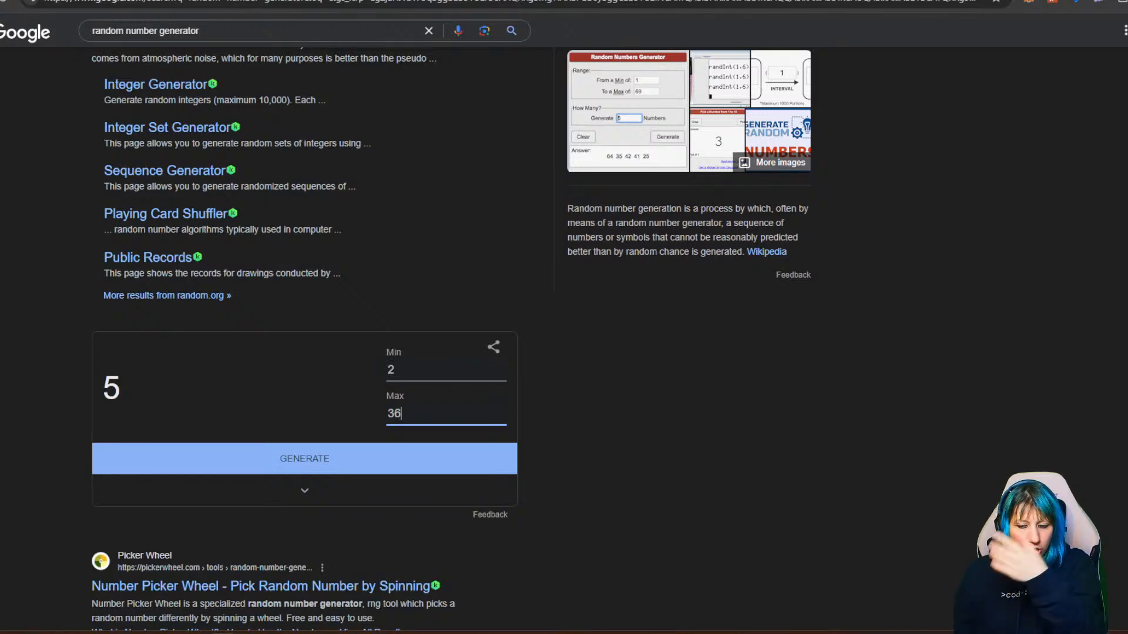
{"action": "key", "text": "Return"}
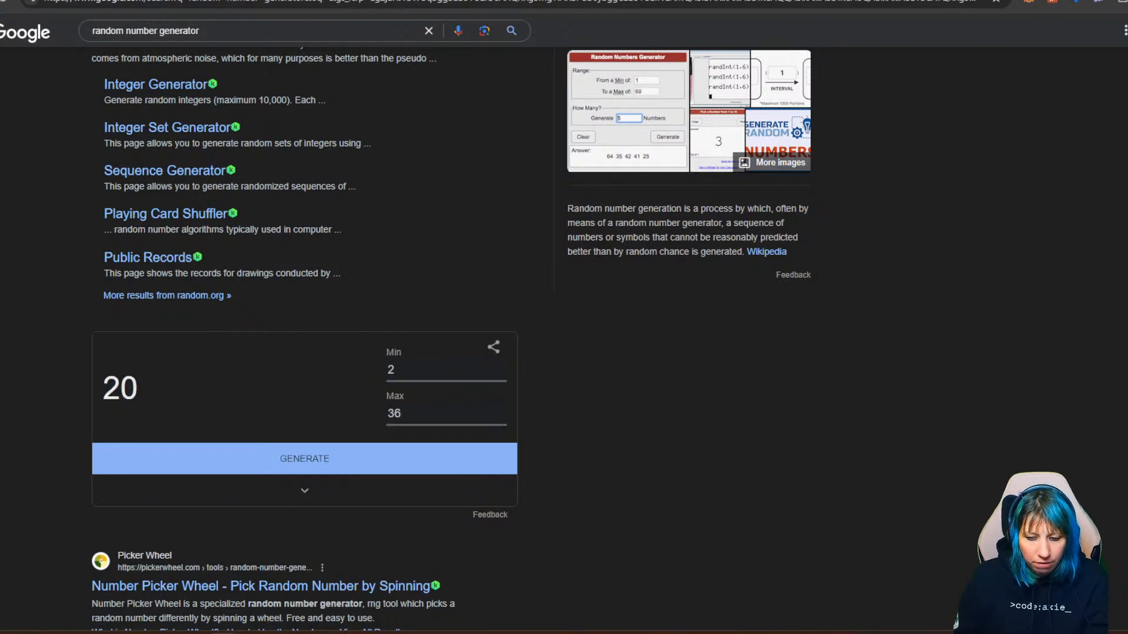